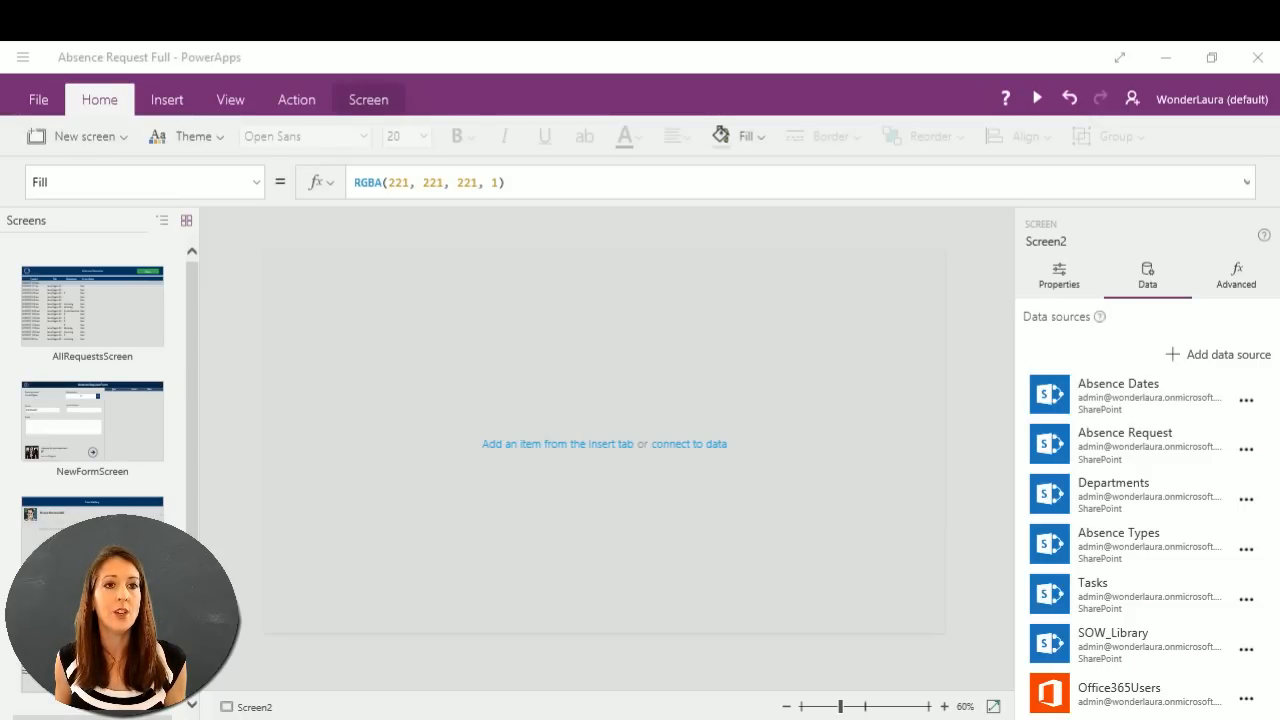
pyautogui.moveTo(0, 86); pyautogui.dragTo(482, 42)
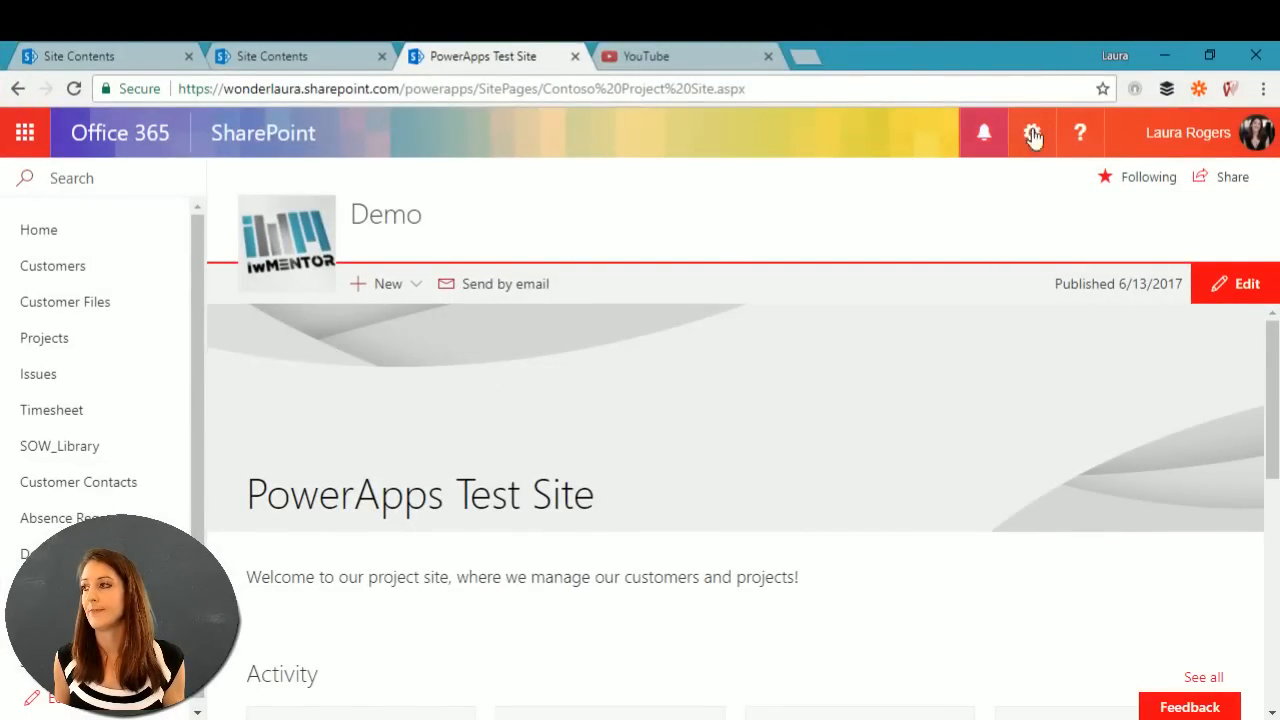
pyautogui.click(1163, 46)
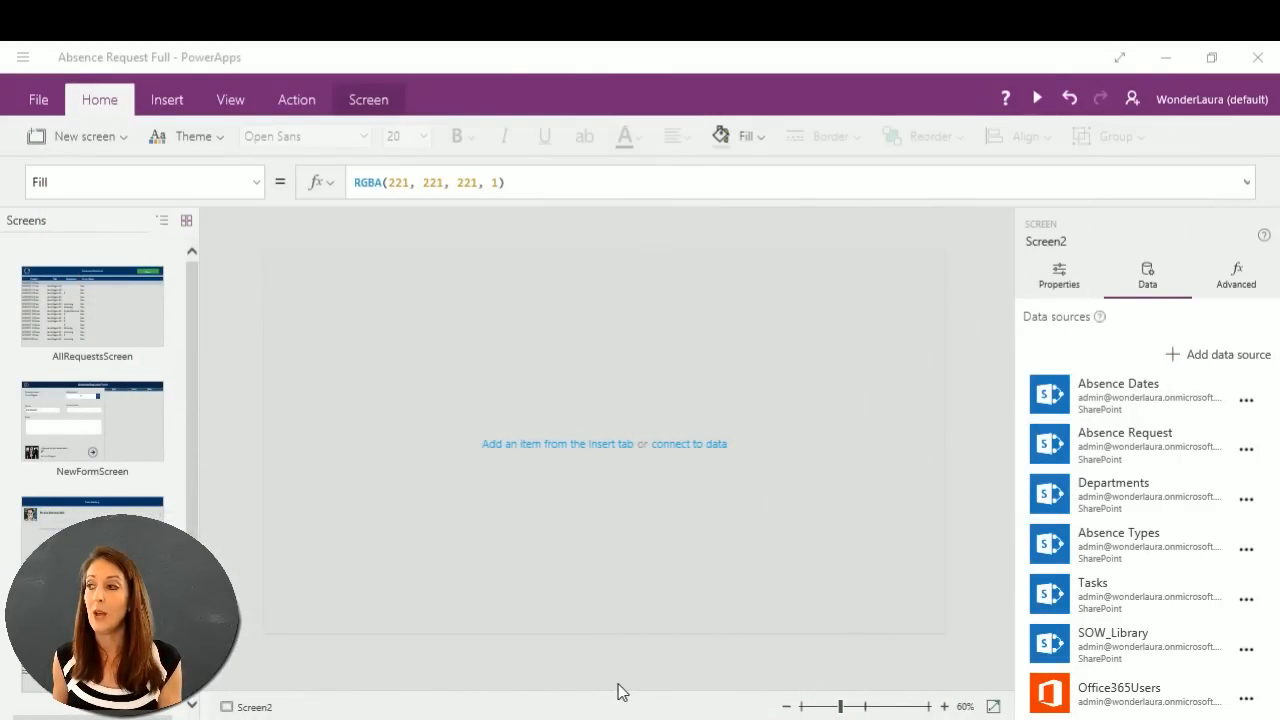
pyautogui.click(1204, 360)
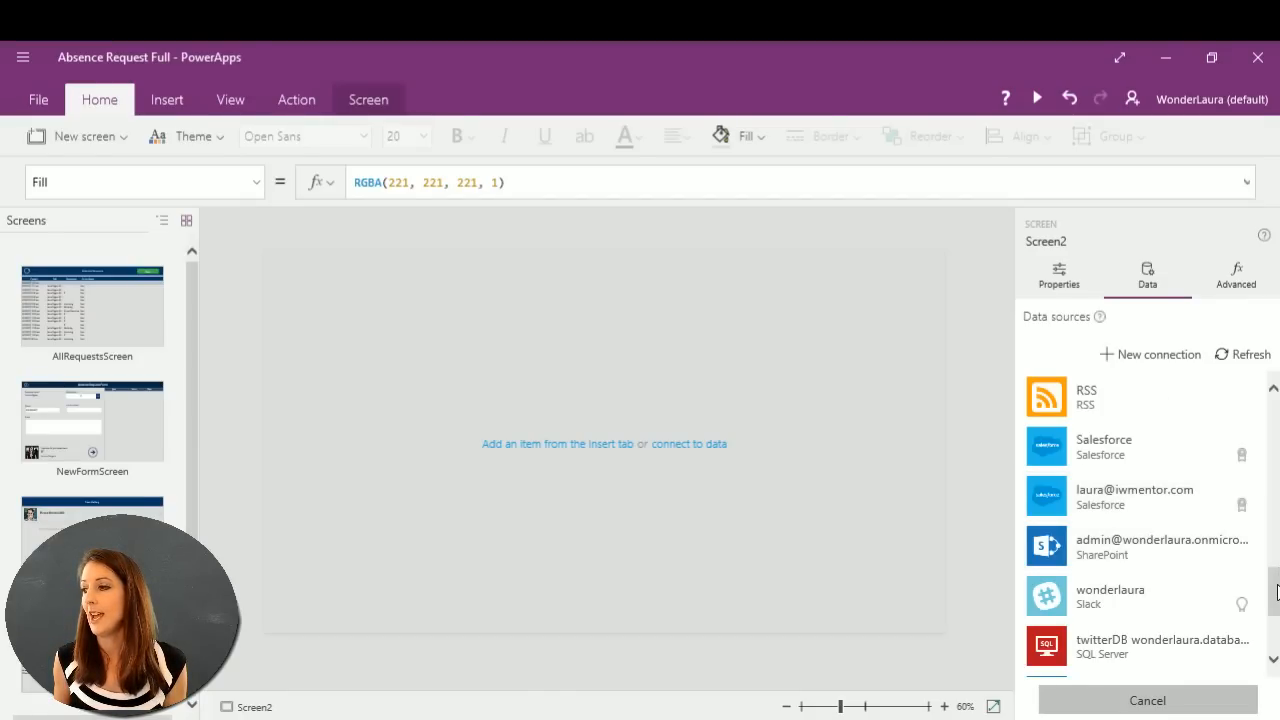
pyautogui.click(1167, 542)
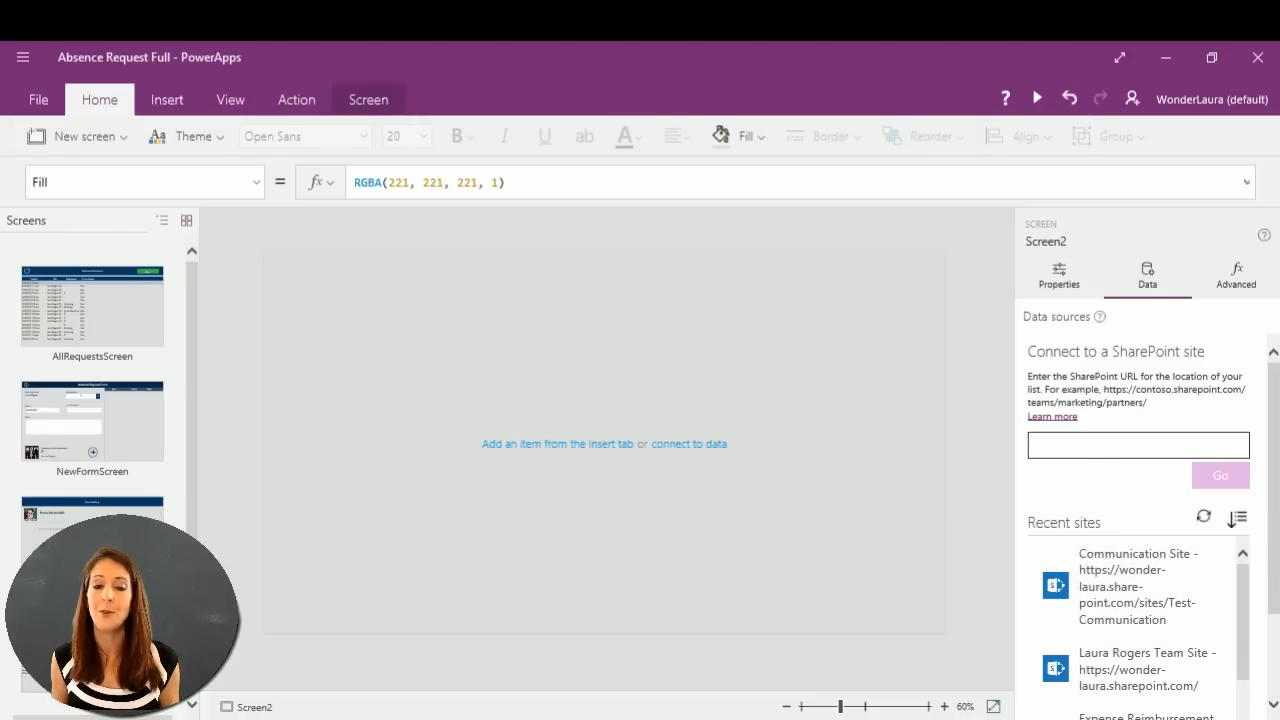
pyautogui.hotkey('alt', 'Tab')
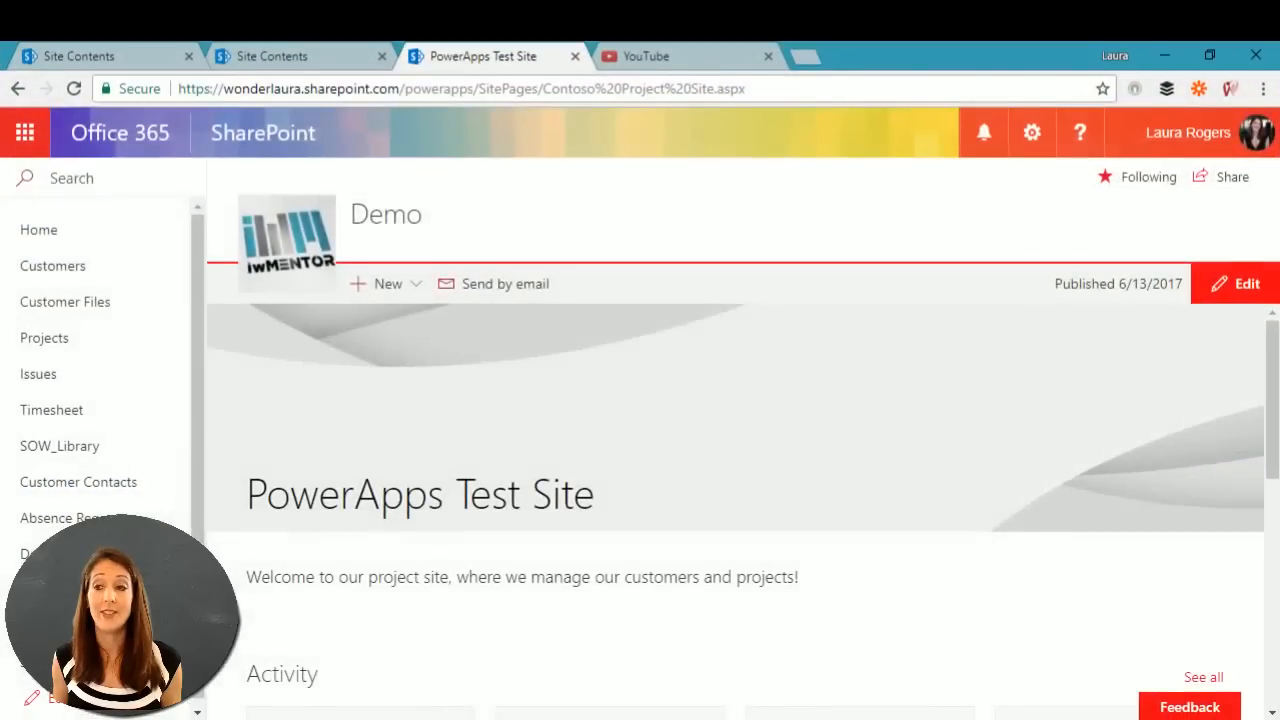
pyautogui.click(472, 88)
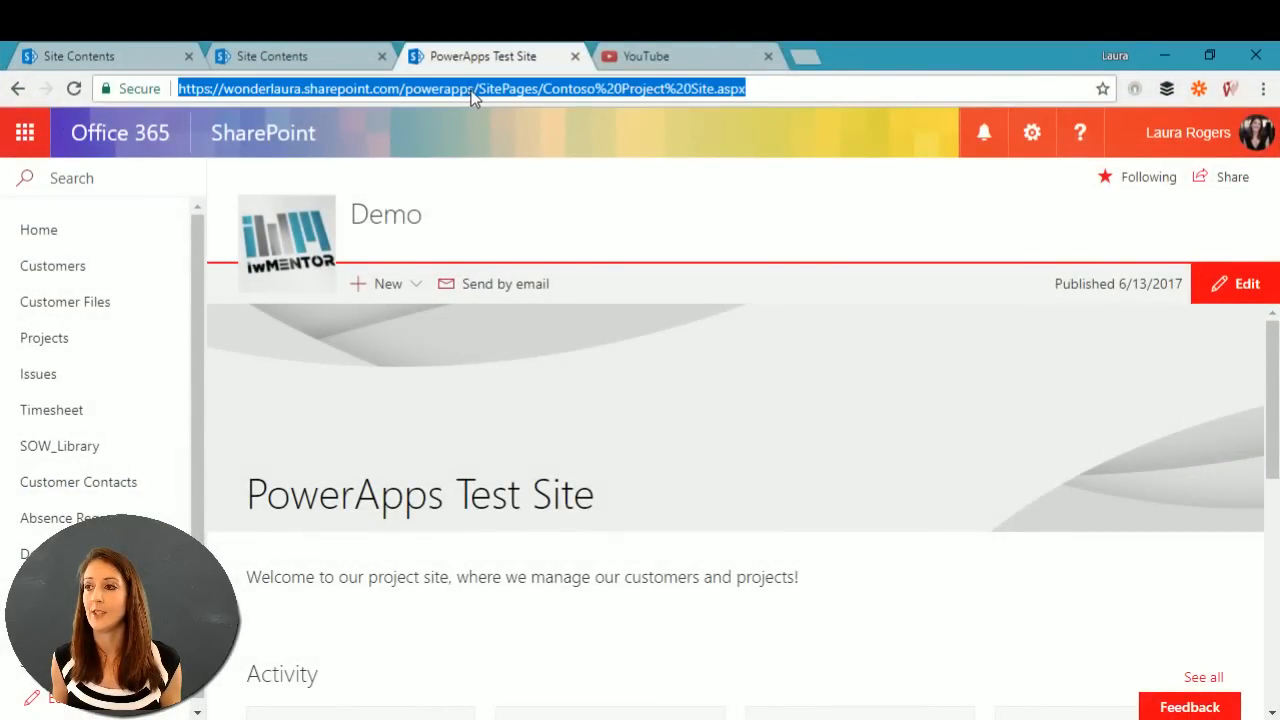
pyautogui.moveTo(474, 88); pyautogui.dragTo(97, 92)
pyautogui.hotkey('ctrl', 'c')
pyautogui.hotkey('alt', 'Tab')
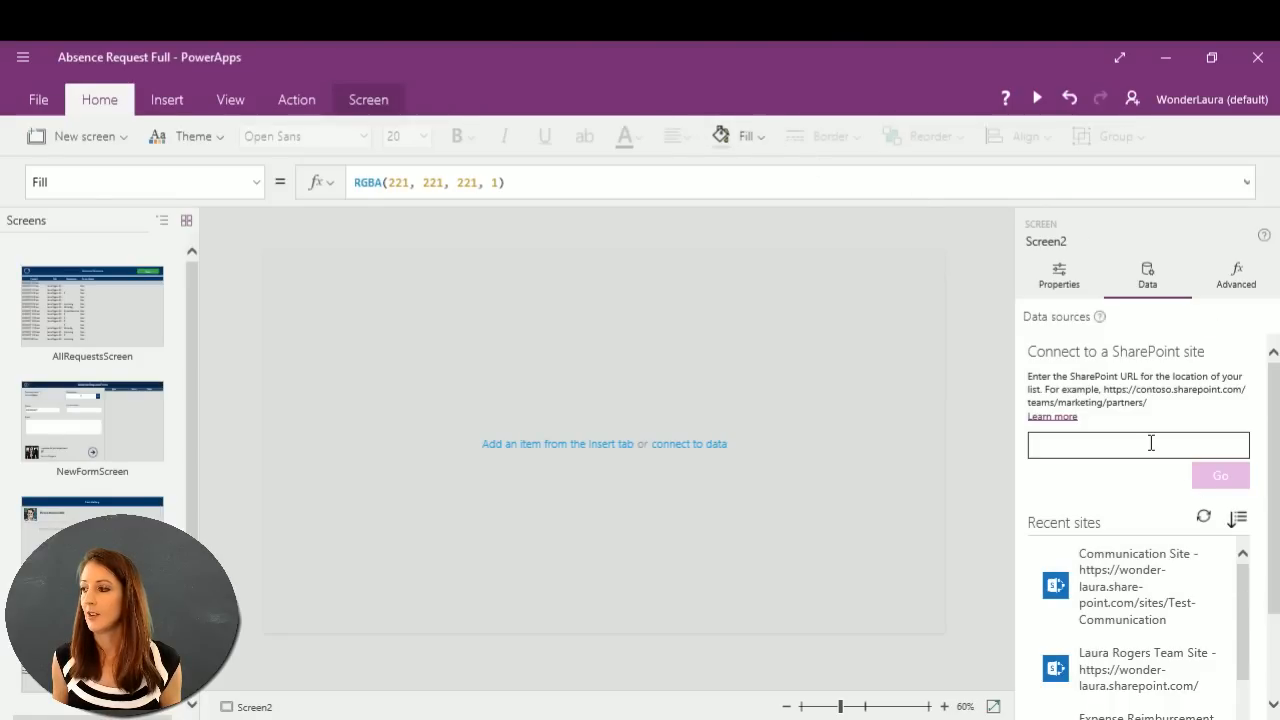
pyautogui.click(1145, 444)
pyautogui.hotkey('ctrl', 'v')
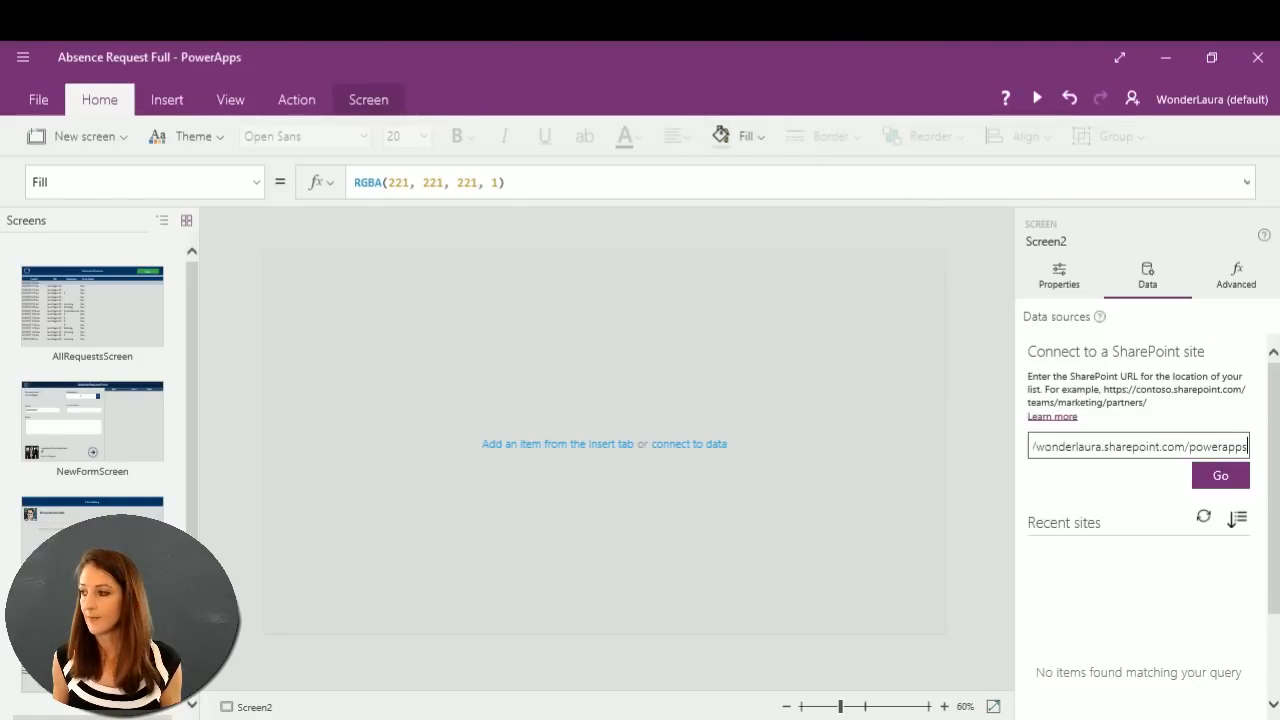
pyautogui.click(1224, 478)
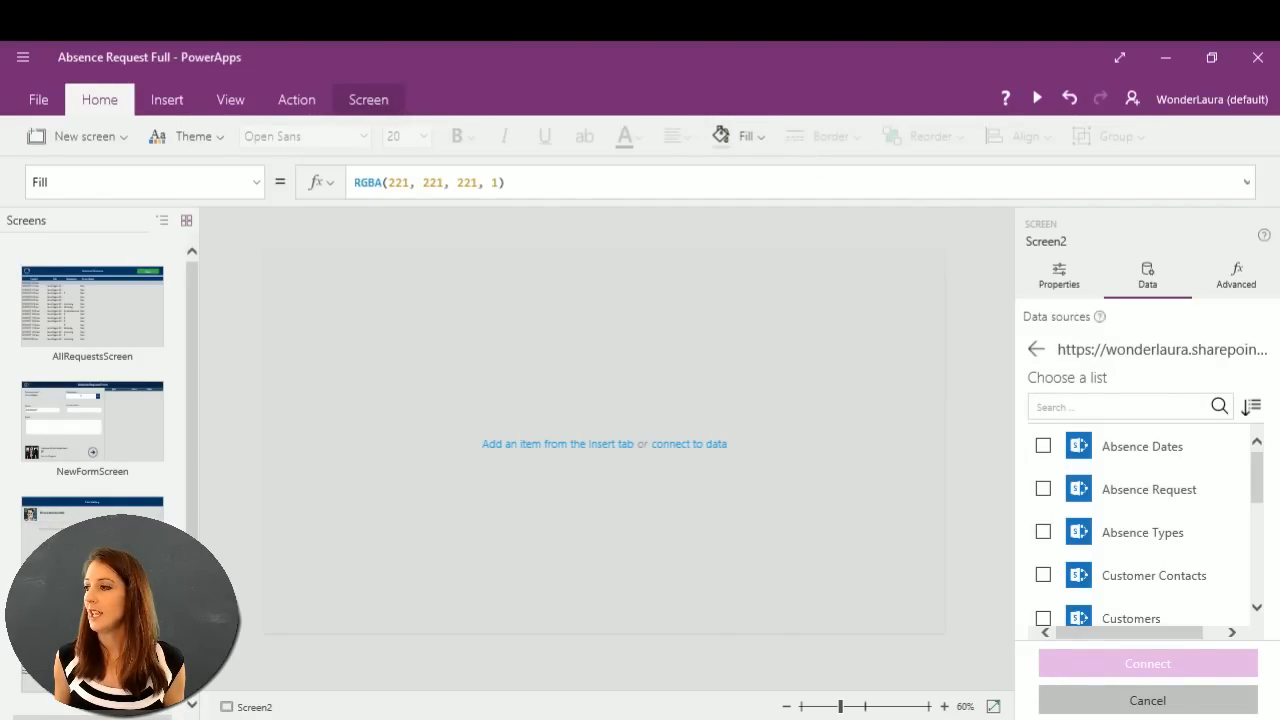
# Enter Tasks as a custom list name at the end of the site's lists, and deselect that entry without connecting.
pyautogui.moveTo(1260, 468); pyautogui.dragTo(1275, 596)
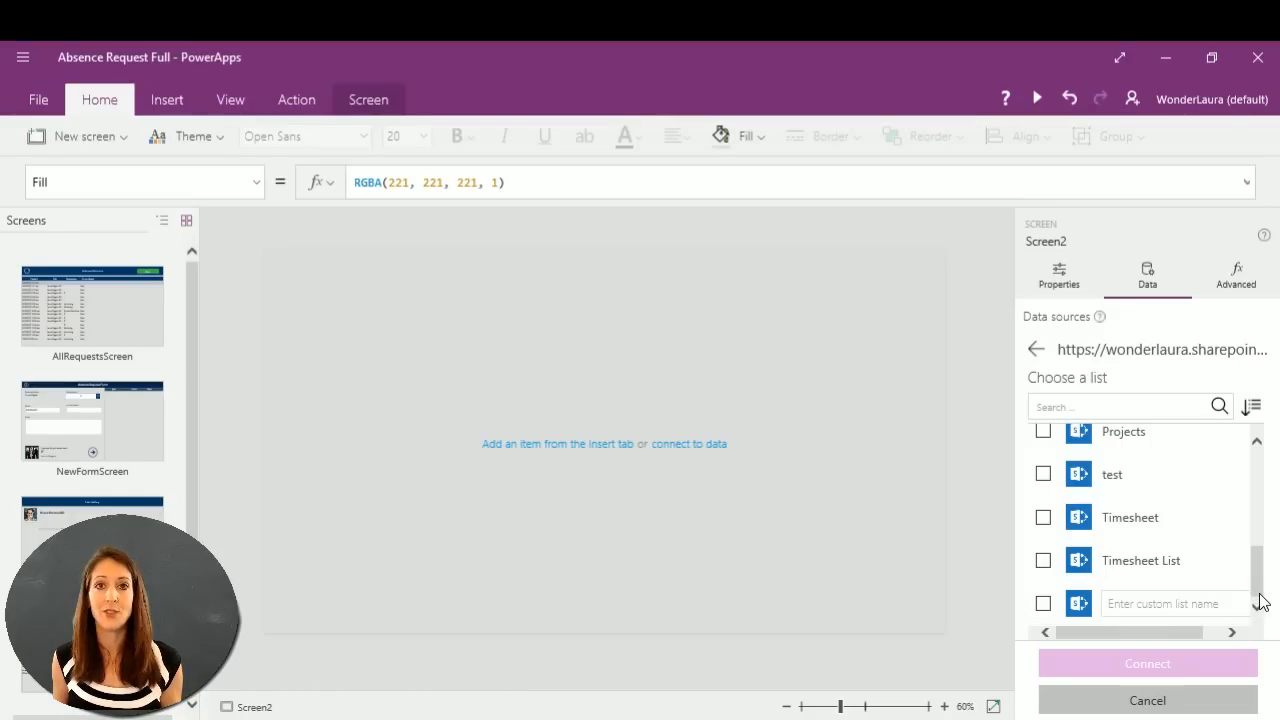
pyautogui.moveTo(1257, 591)
pyautogui.mouseDown()
pyautogui.moveTo(1249, 491)
pyautogui.moveTo(1259, 601)
pyautogui.mouseUp()
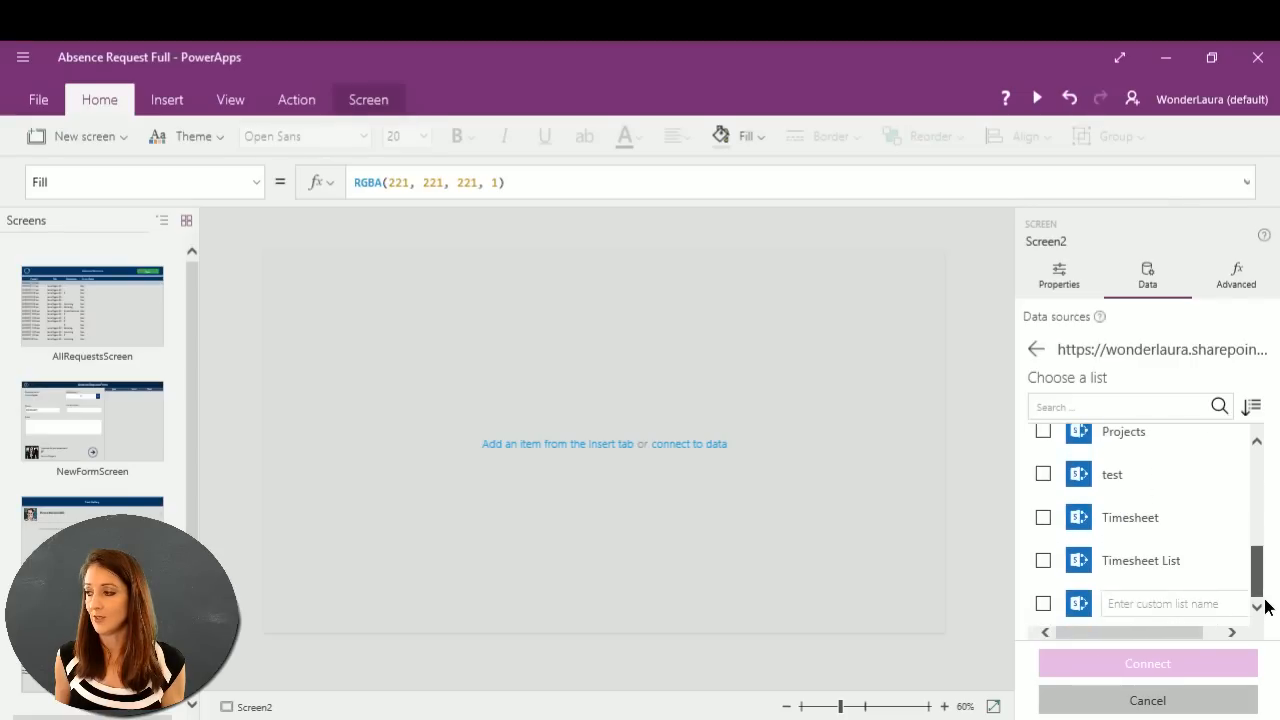
pyautogui.click(1044, 604)
pyautogui.click(1143, 607)
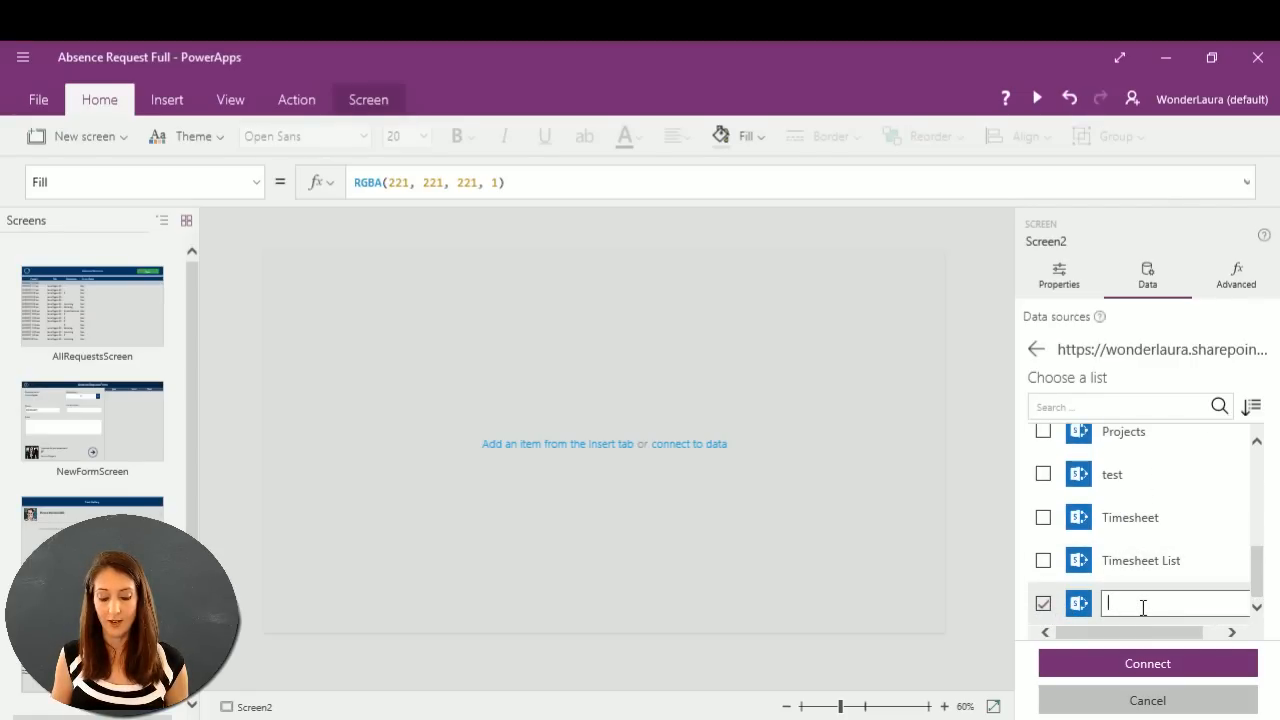
pyautogui.write('Tasks')
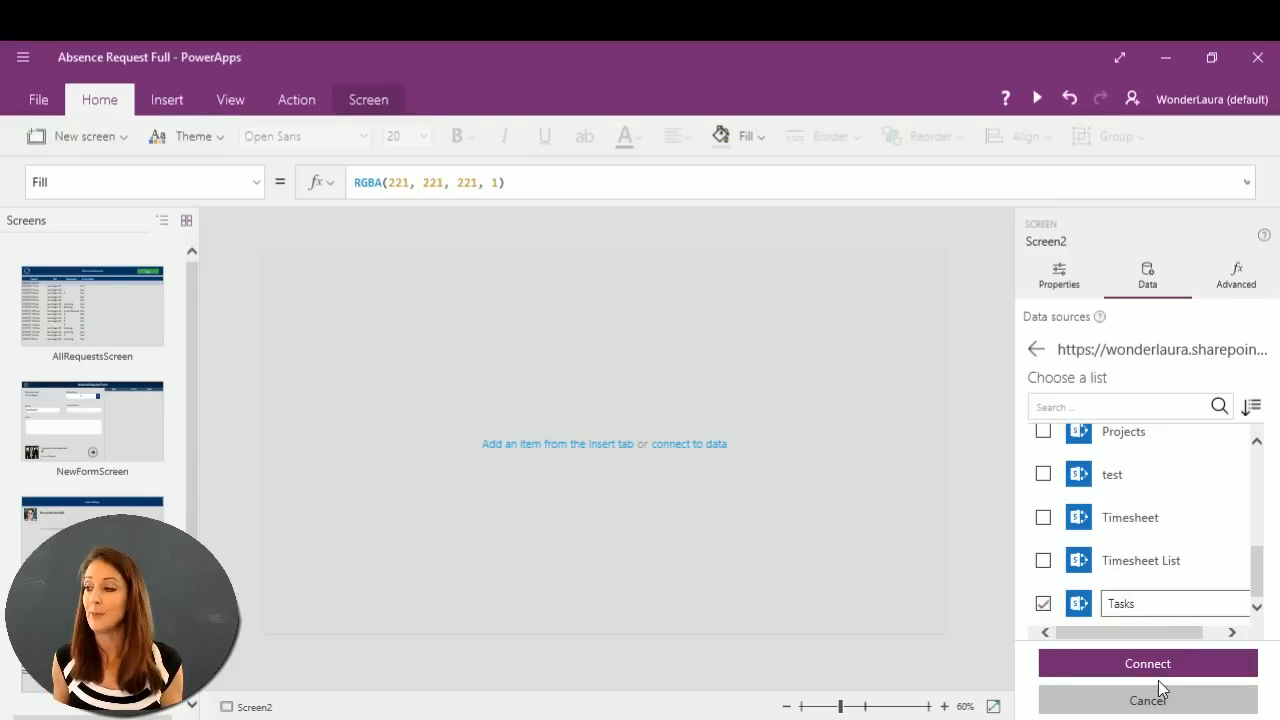
pyautogui.click(1160, 608)
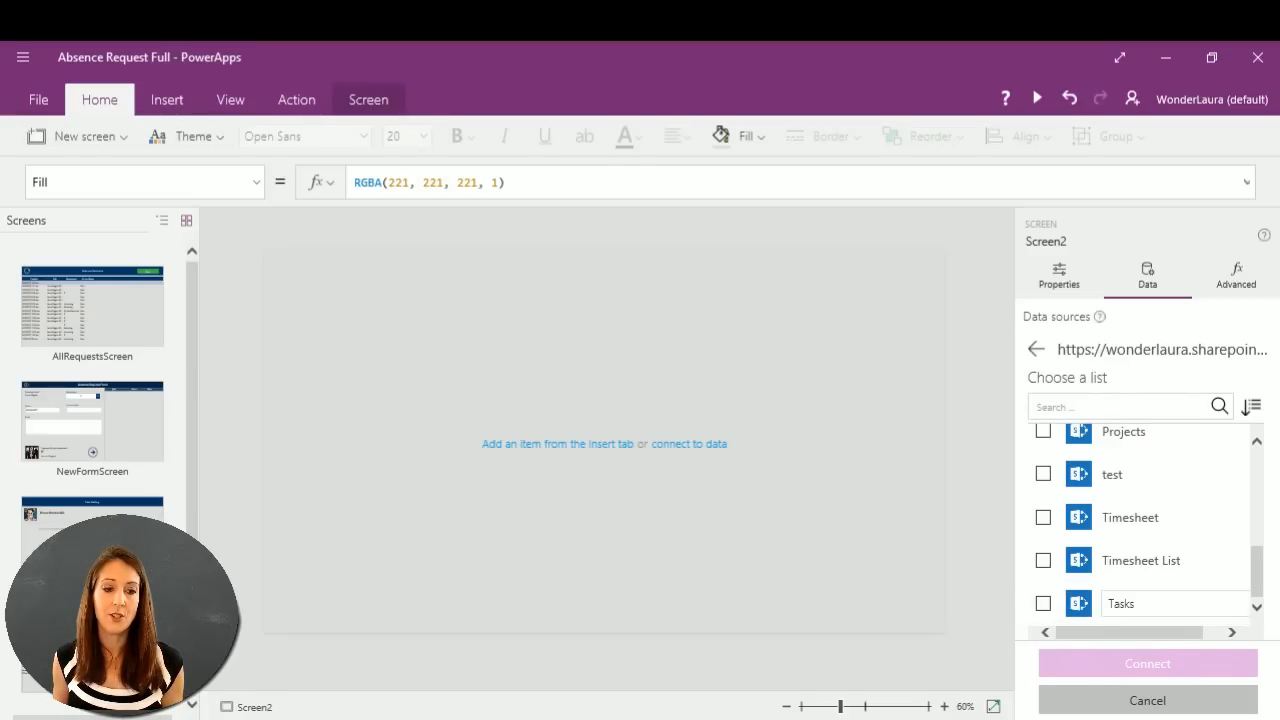
# Look up the SOW_Library document library on the SharePoint site, and return to the site address entry in PowerApps without connecting a list.
pyautogui.hotkey('alt', 'Tab')
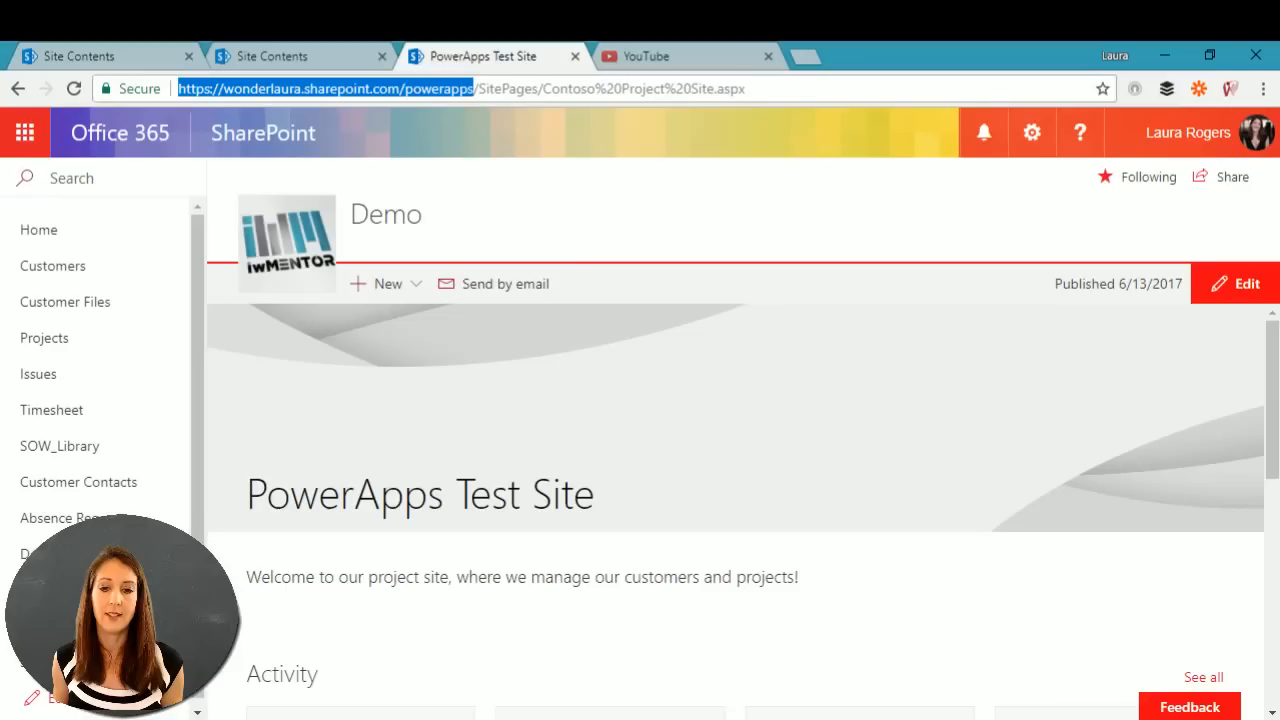
pyautogui.click(64, 450)
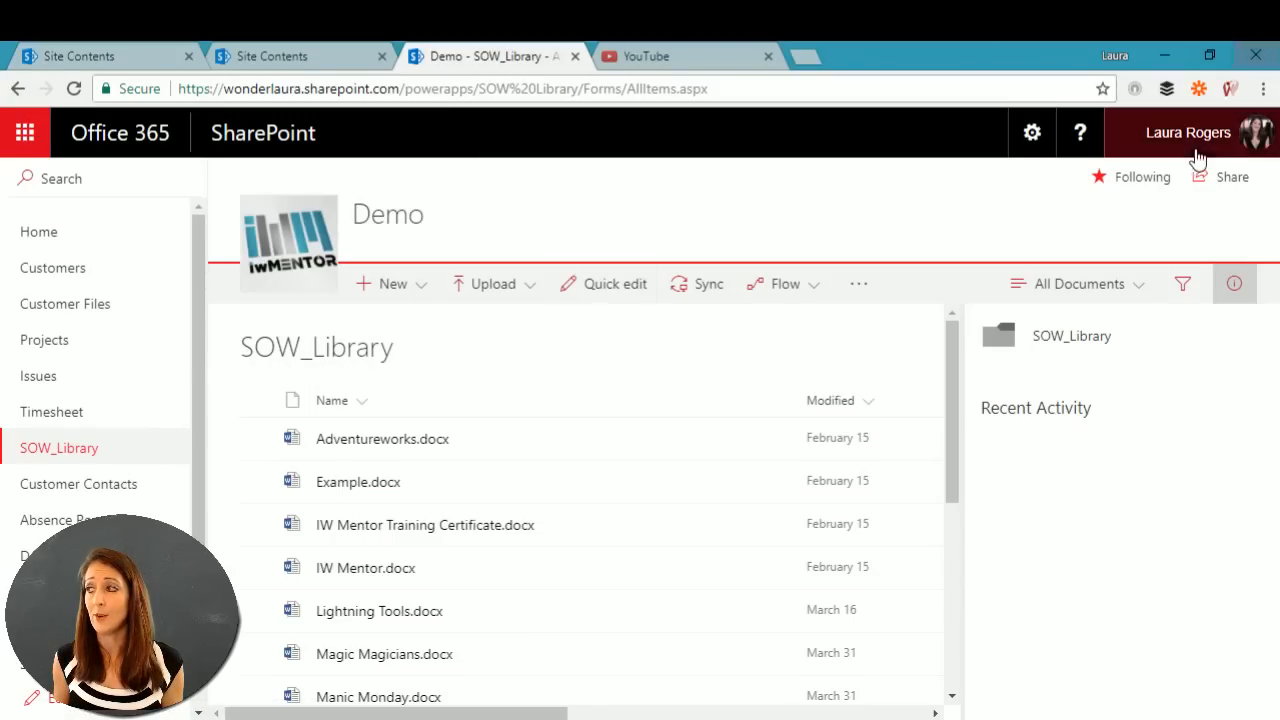
pyautogui.click(1168, 57)
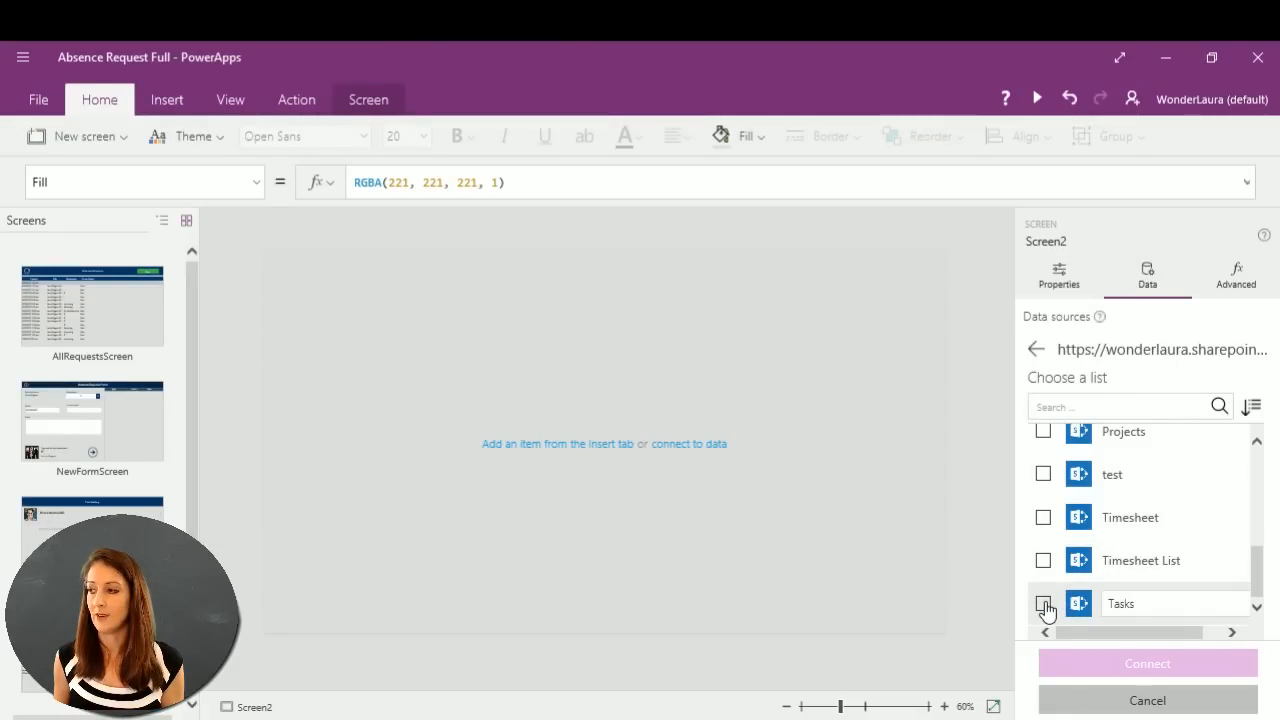
pyautogui.moveTo(1162, 602); pyautogui.dragTo(1087, 608)
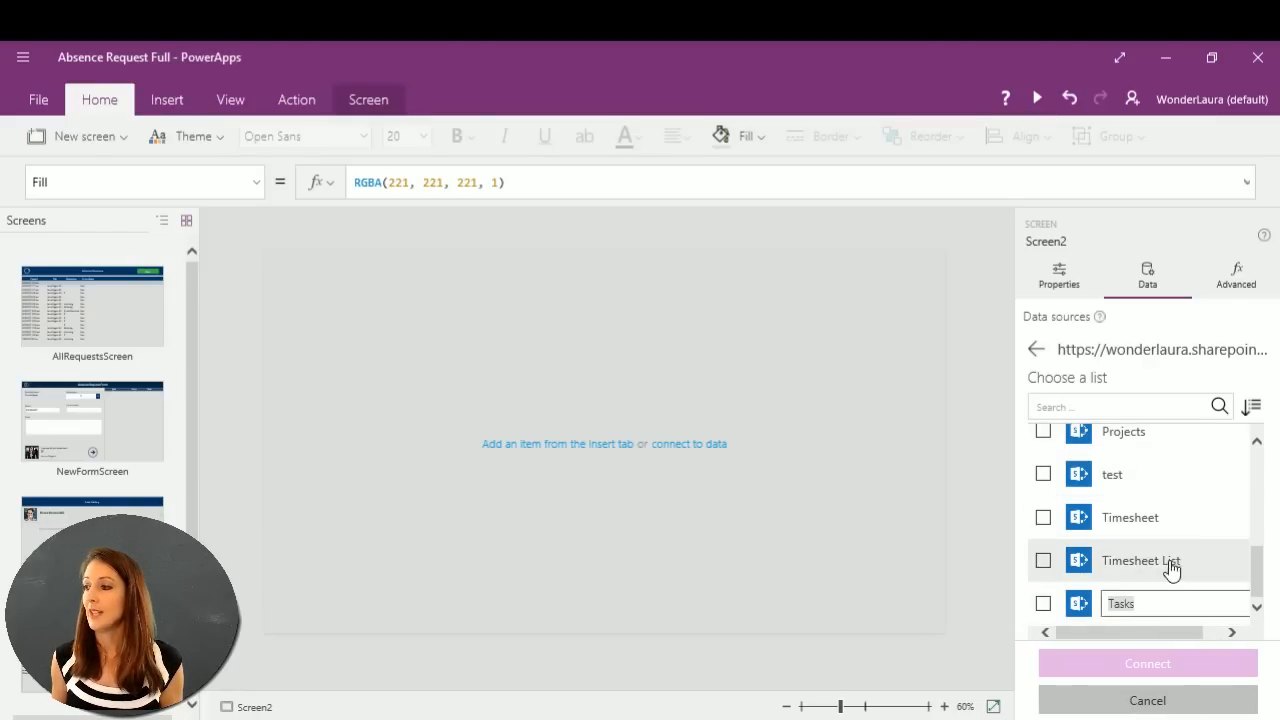
pyautogui.click(1036, 350)
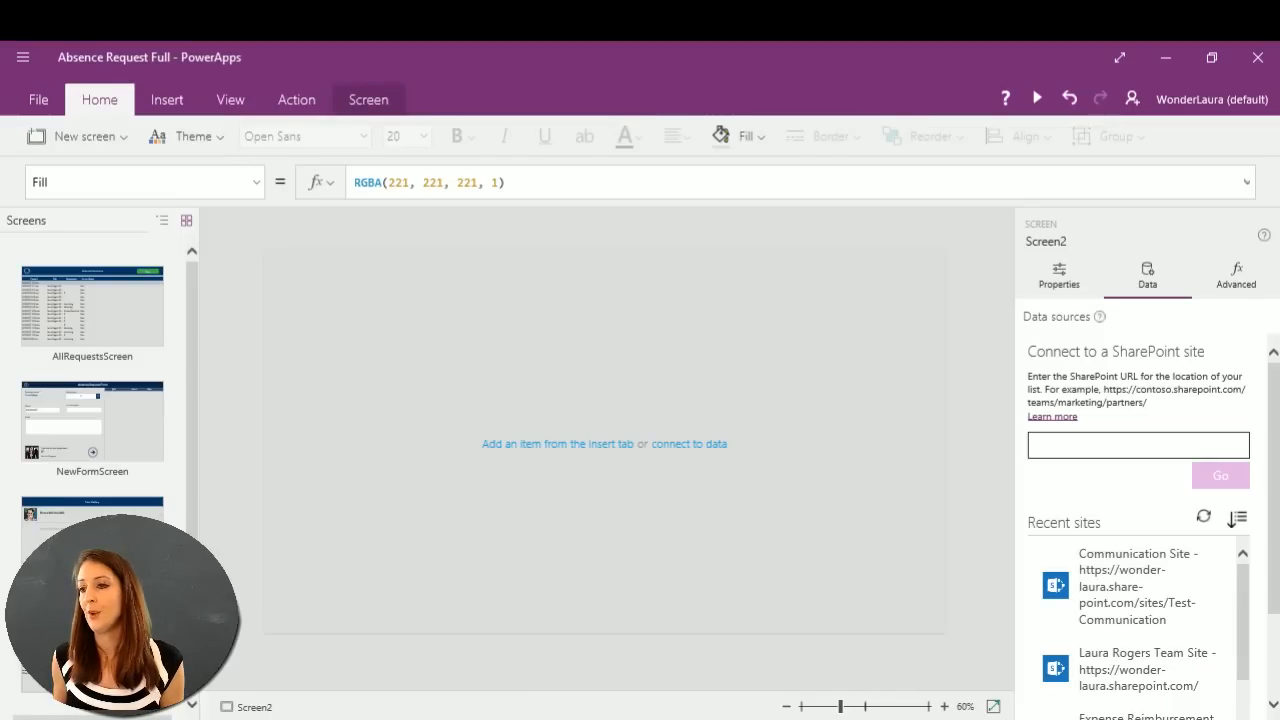
pyautogui.scroll(-2, 92, 400)
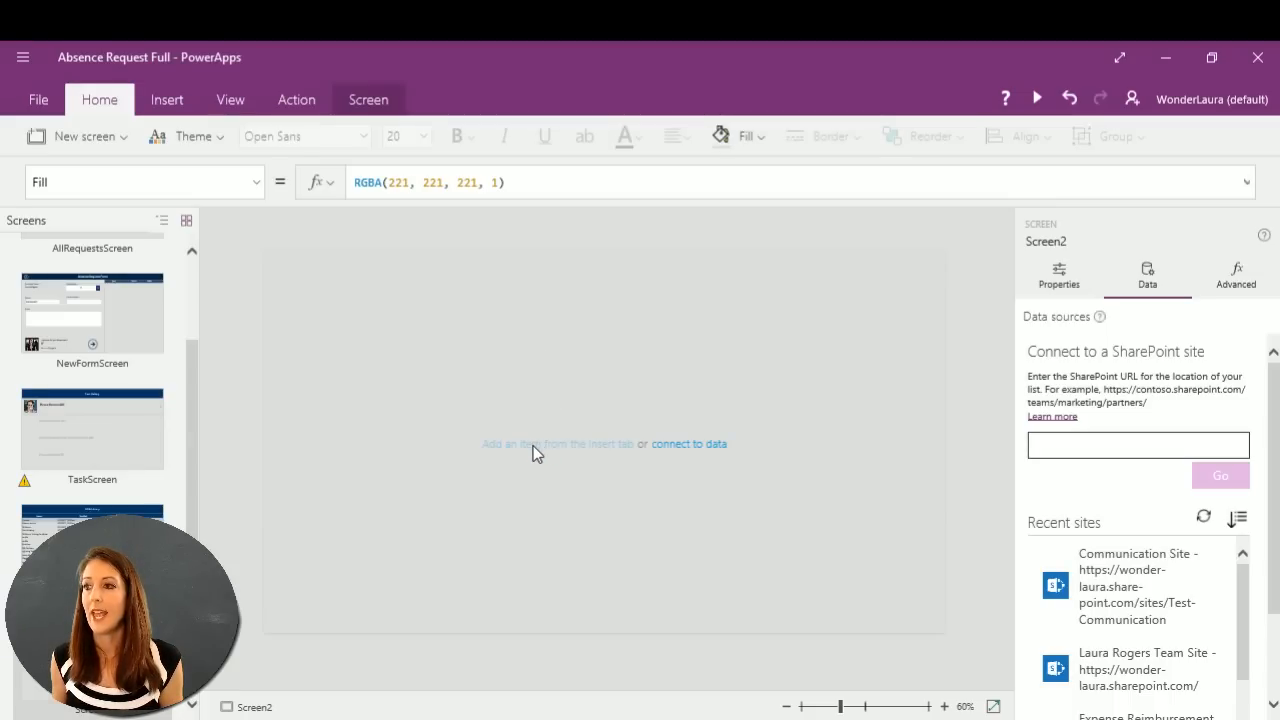
pyautogui.click(126, 140)
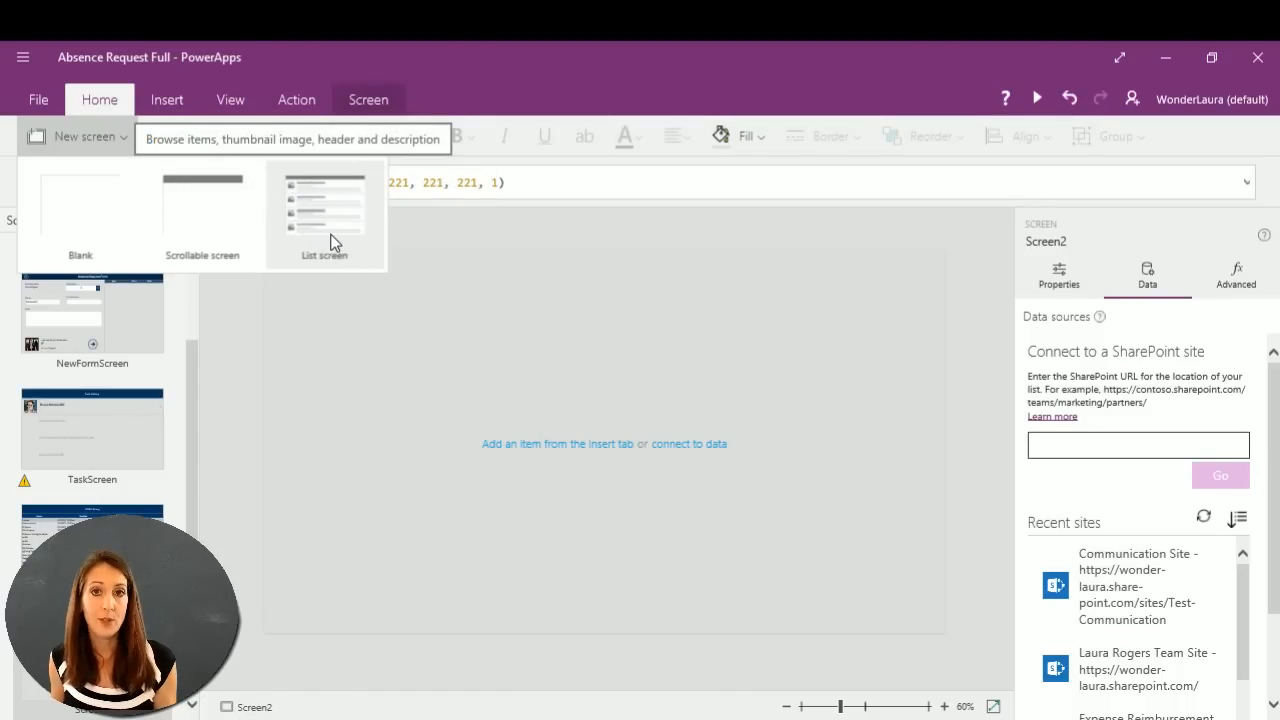
pyautogui.click(521, 342)
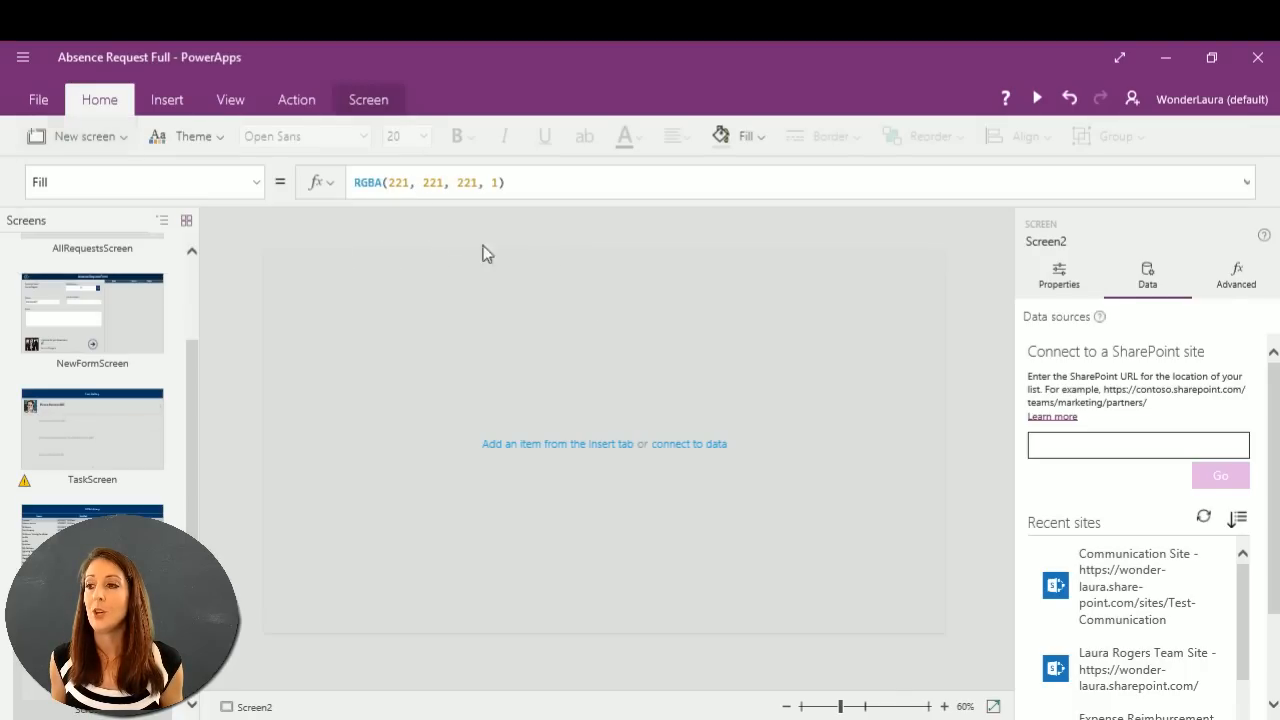
# Insert a blank vertical gallery on Screen2 and enlarge it to fill the screen below a narrow header strip.
pyautogui.click(558, 449)
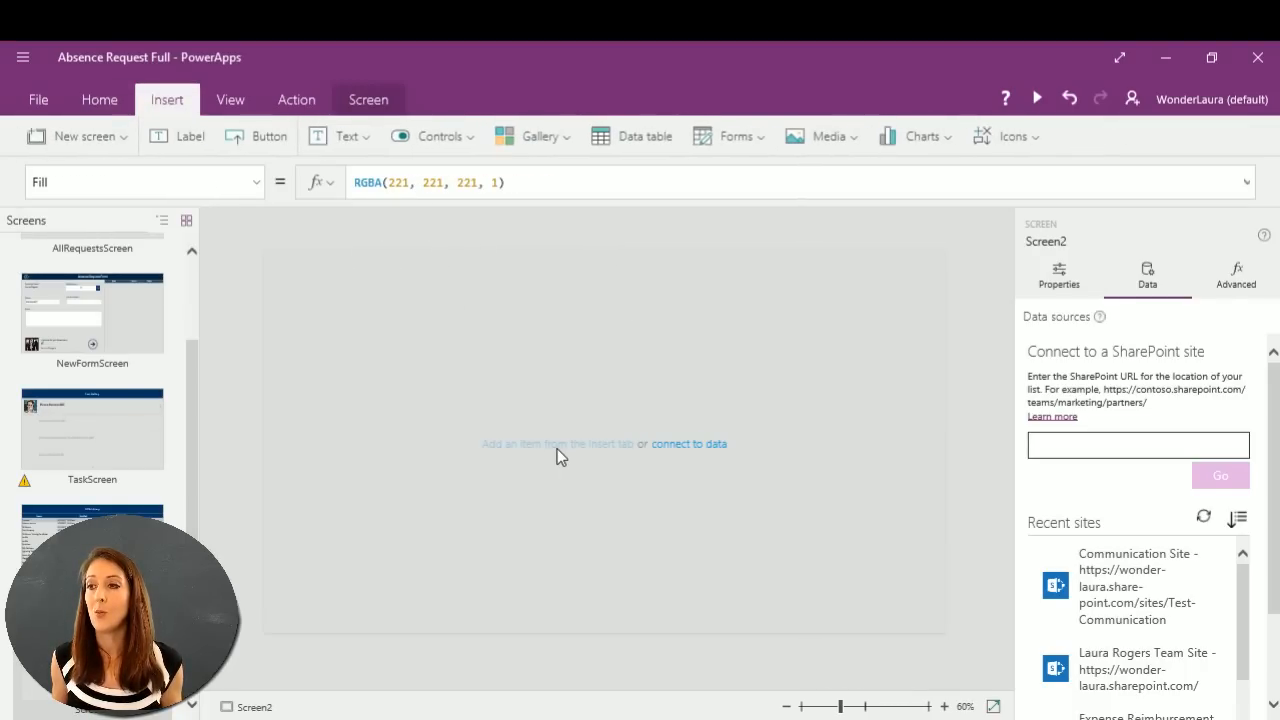
pyautogui.click(558, 137)
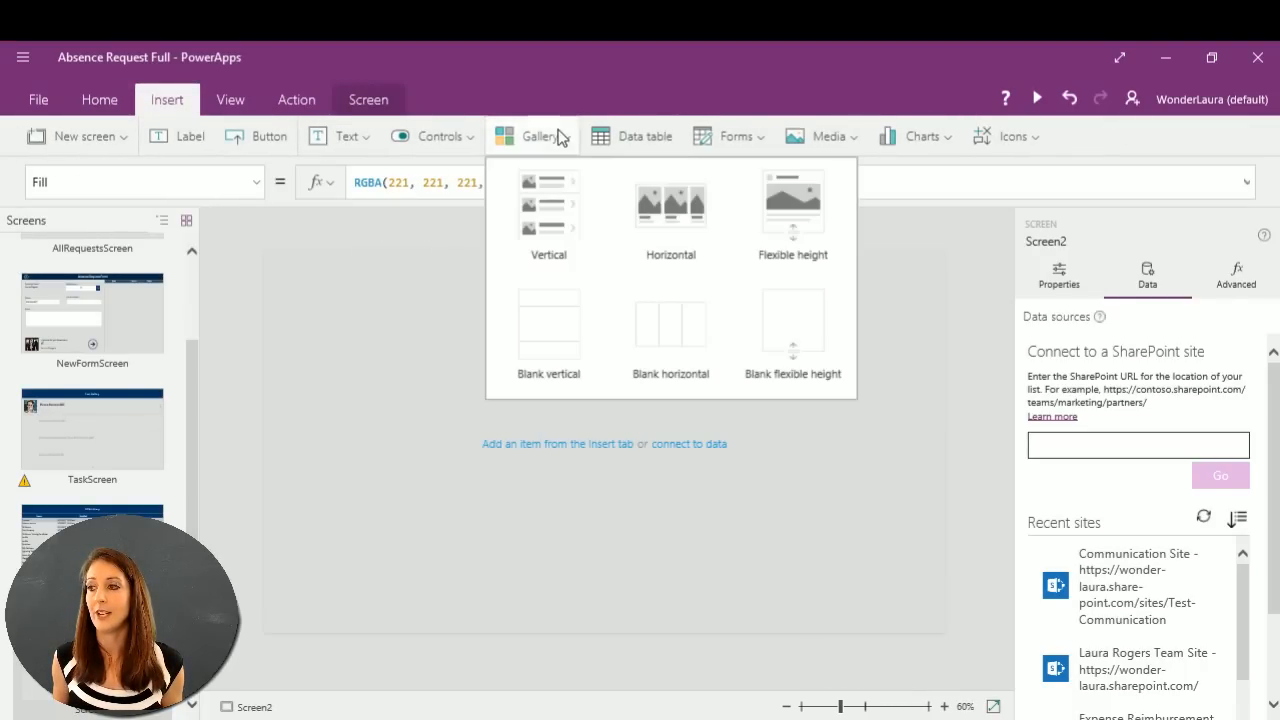
pyautogui.click(557, 345)
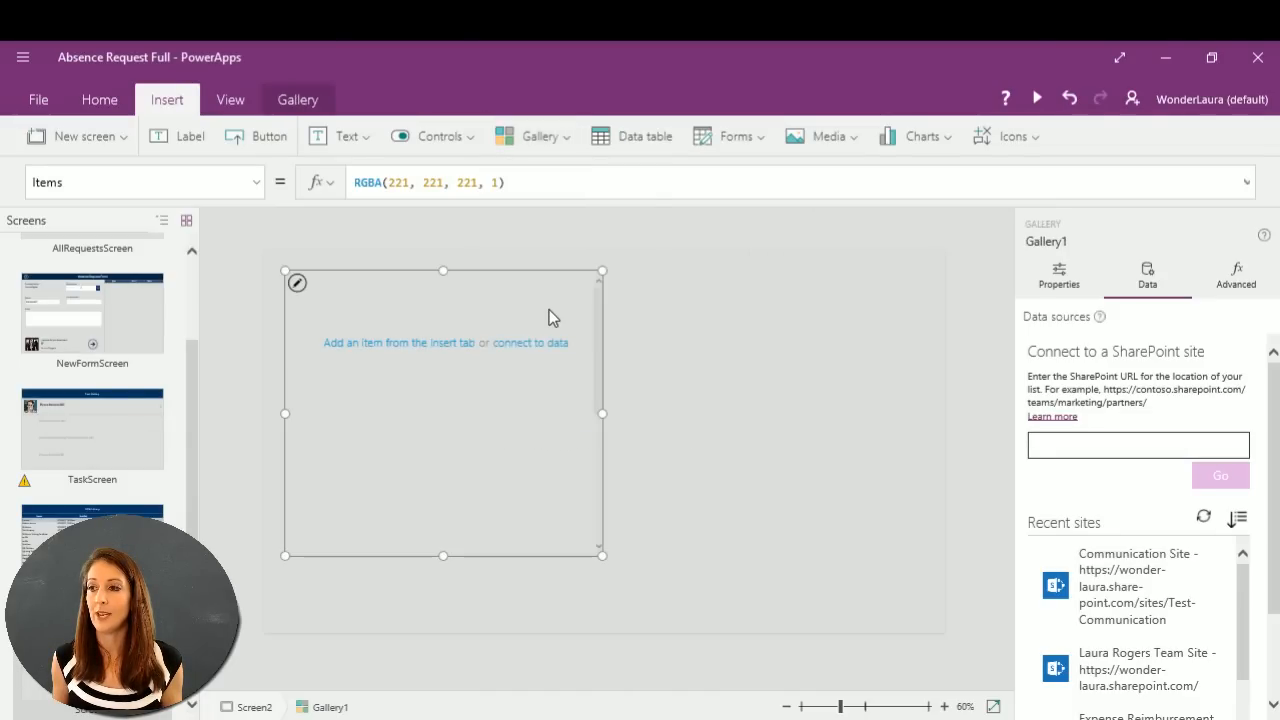
pyautogui.moveTo(284, 269); pyautogui.dragTo(261, 279)
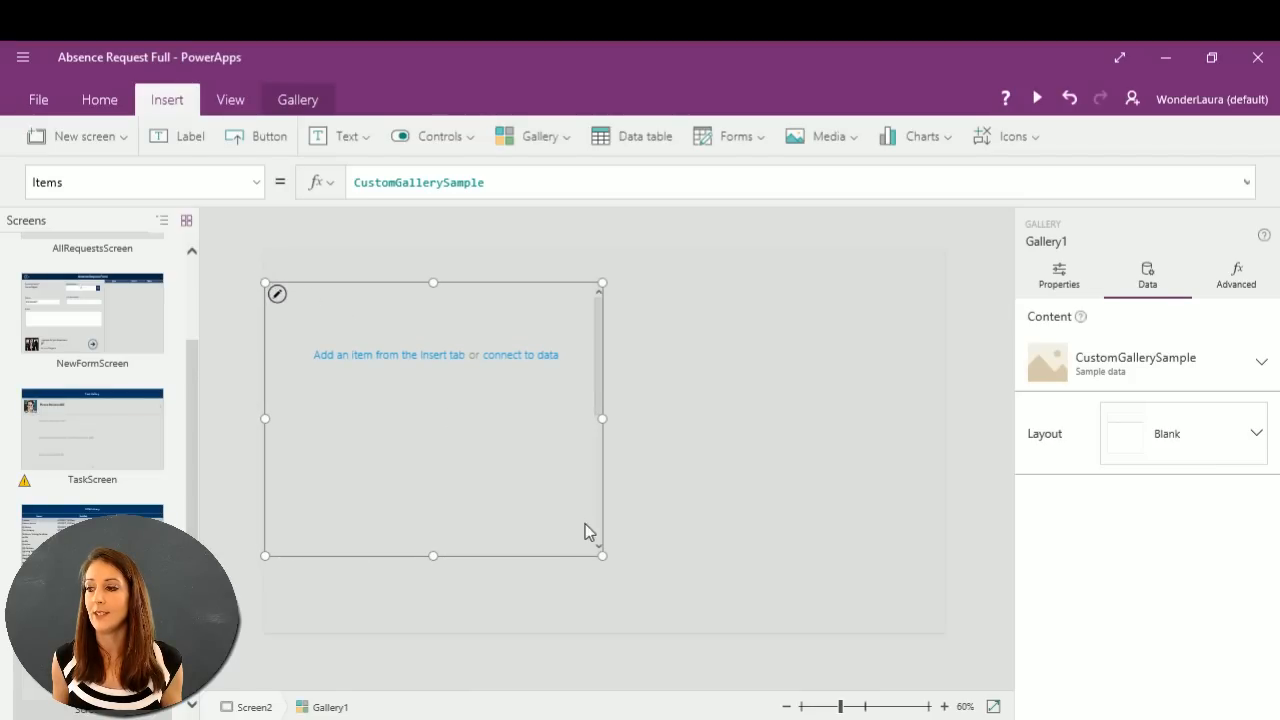
pyautogui.moveTo(602, 555); pyautogui.dragTo(953, 661)
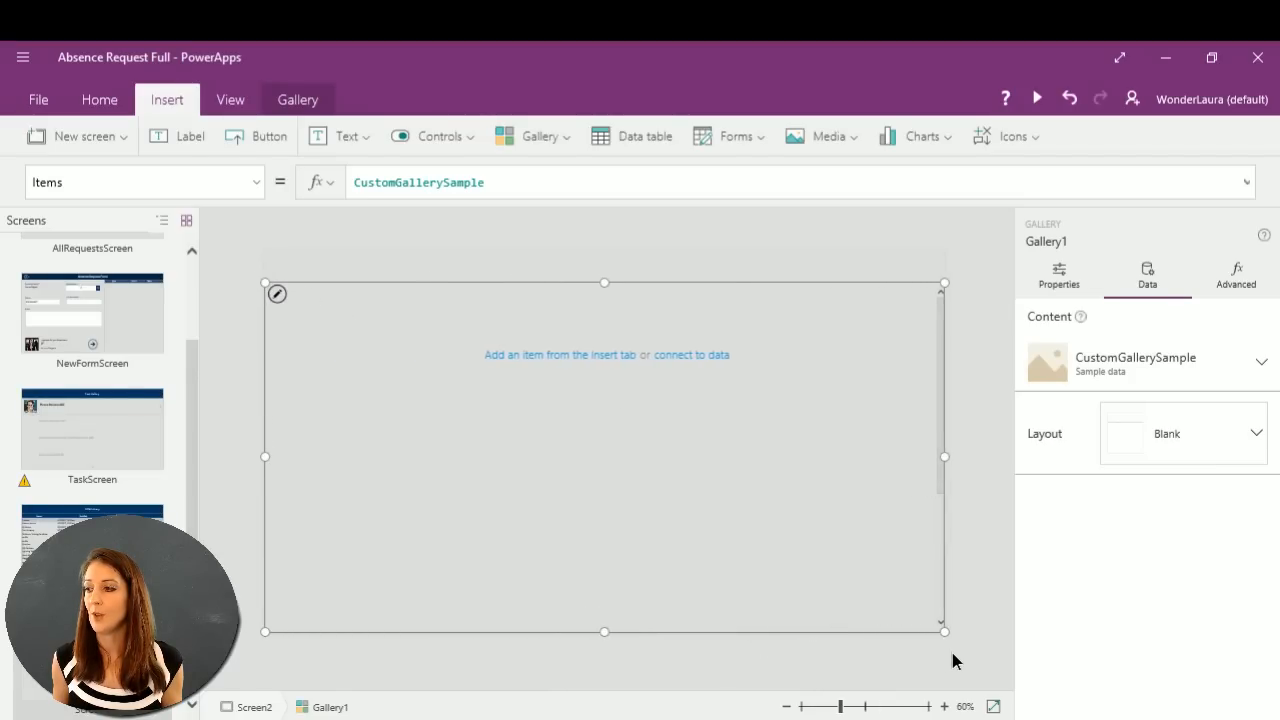
# Copy the Task Gallery title label from TaskScreen to Screen2 and place it along the screen's upper edge above the gallery.
pyautogui.click(486, 264)
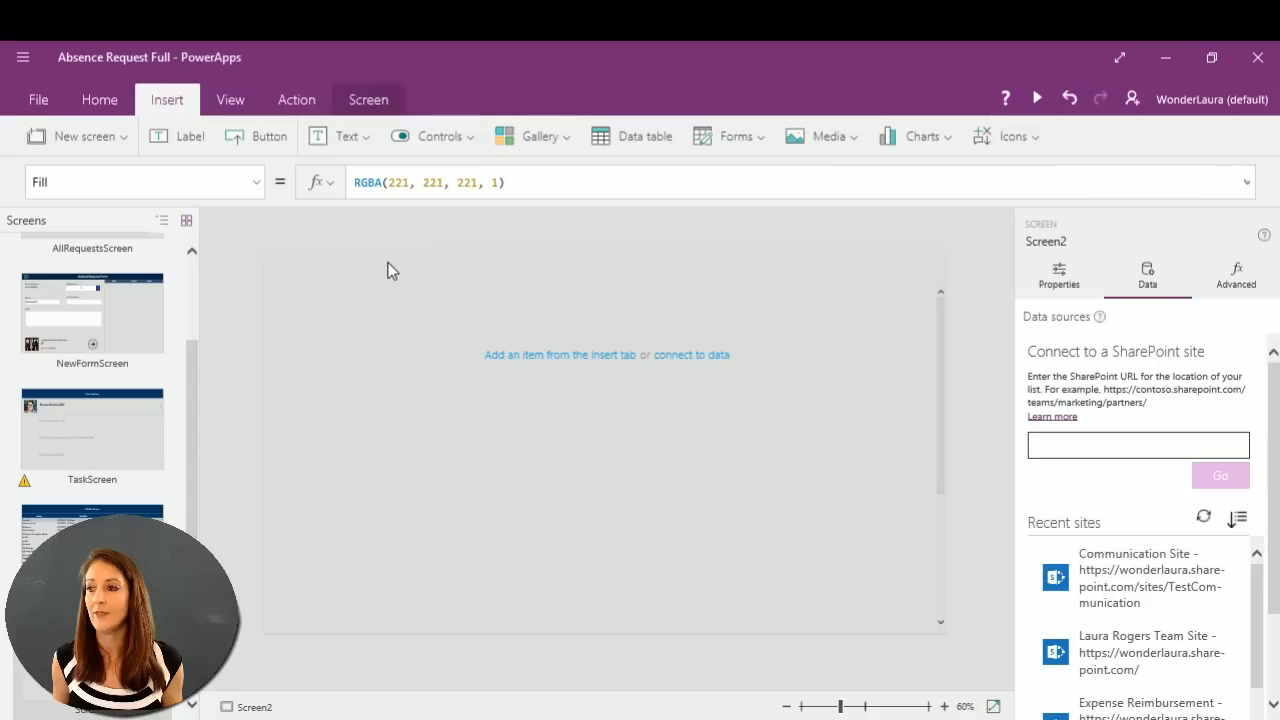
pyautogui.click(121, 442)
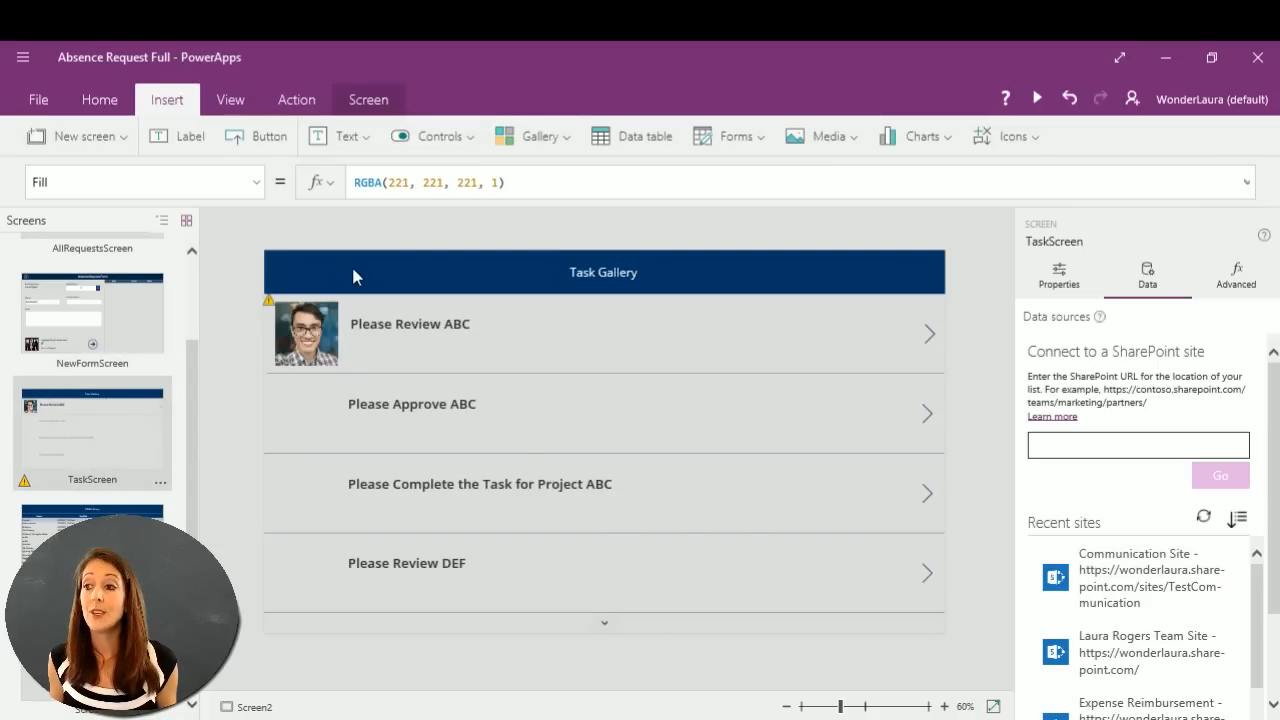
pyautogui.click(473, 290)
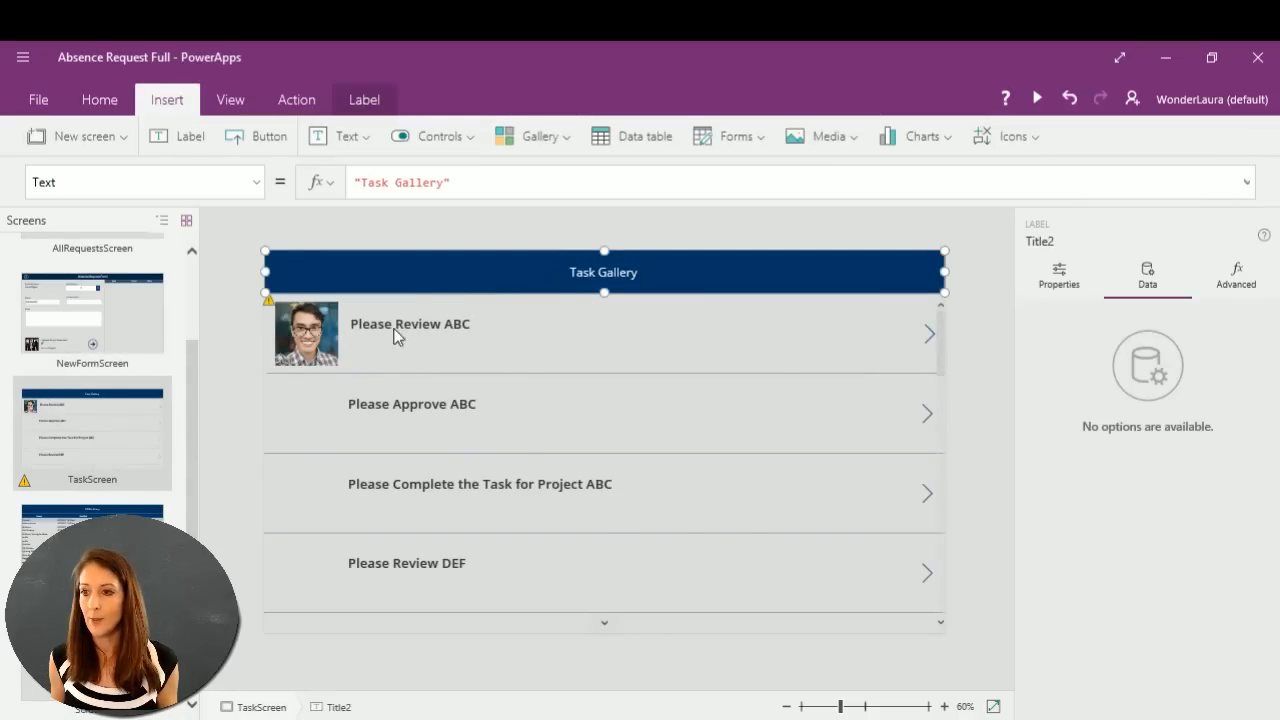
pyautogui.click(110, 660)
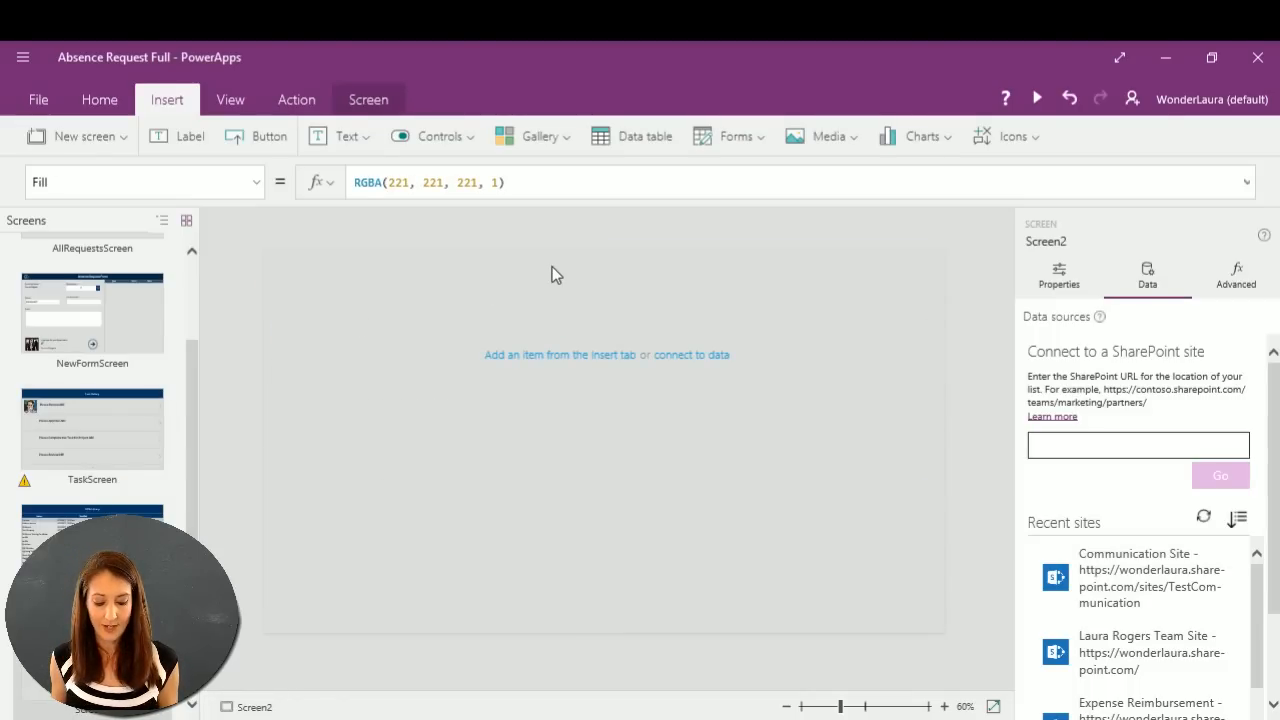
pyautogui.hotkey('ctrl', 'v')
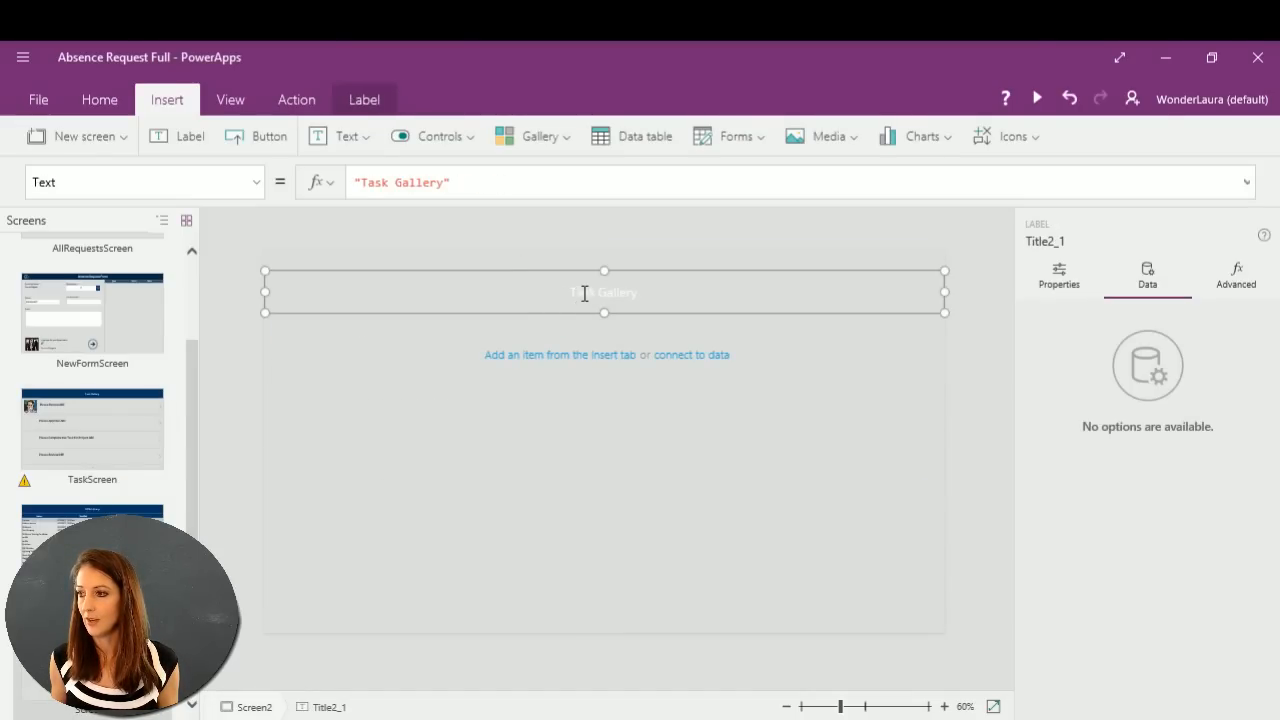
pyautogui.moveTo(786, 271); pyautogui.dragTo(775, 251)
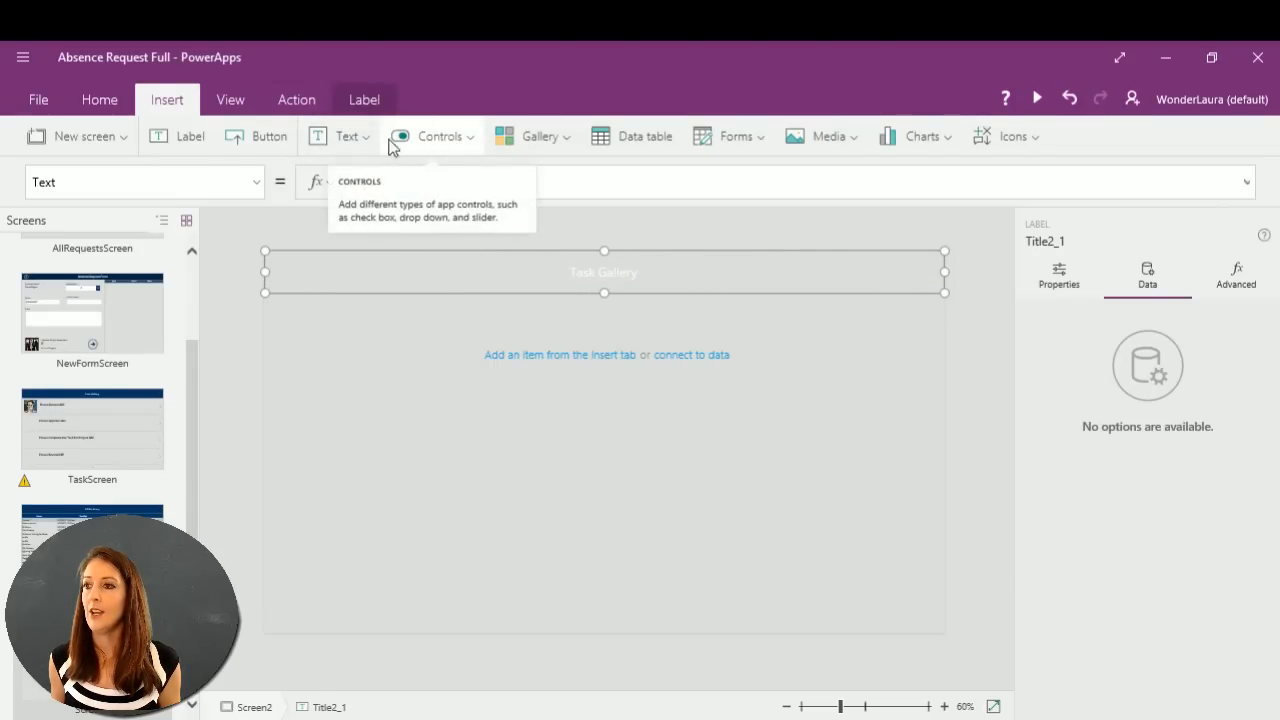
# Fill the title label on Screen2 with dark blue, RGBA(0, 51, 102, 1).
pyautogui.click(100, 99)
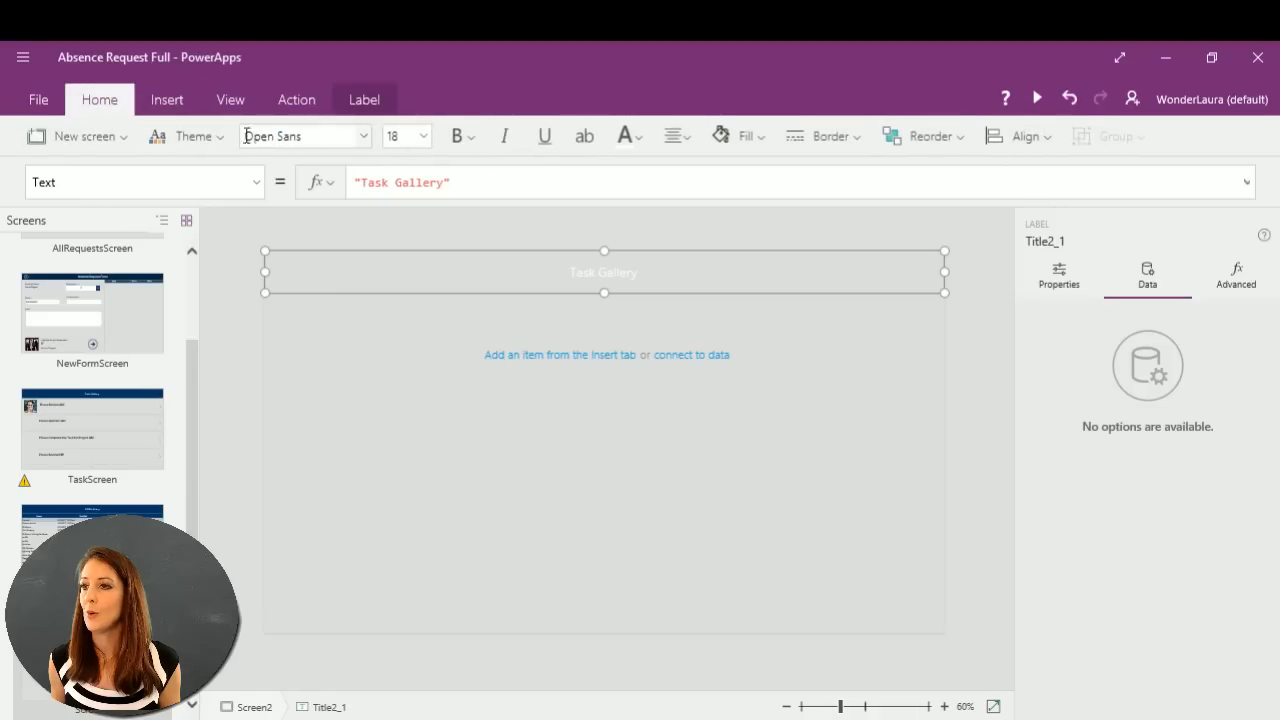
pyautogui.click(762, 143)
pyautogui.click(775, 250)
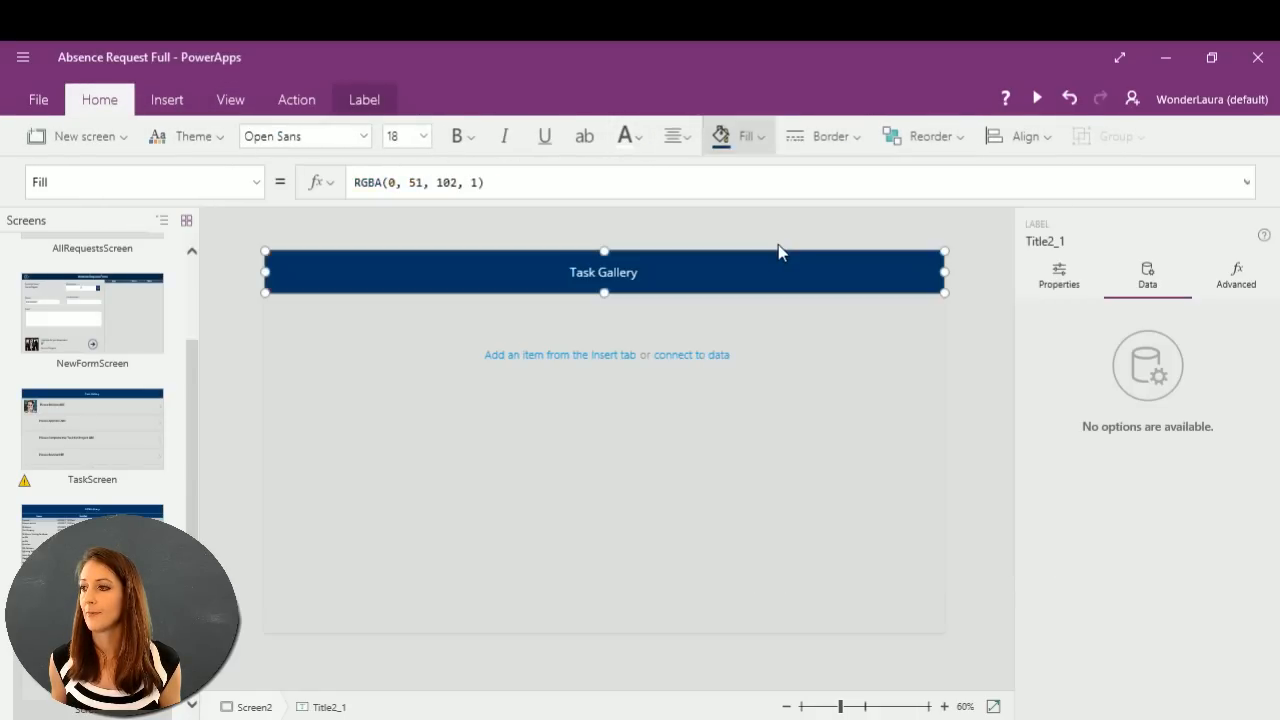
# Delete the existing blank gallery below the title label on Screen2.
pyautogui.click(652, 410)
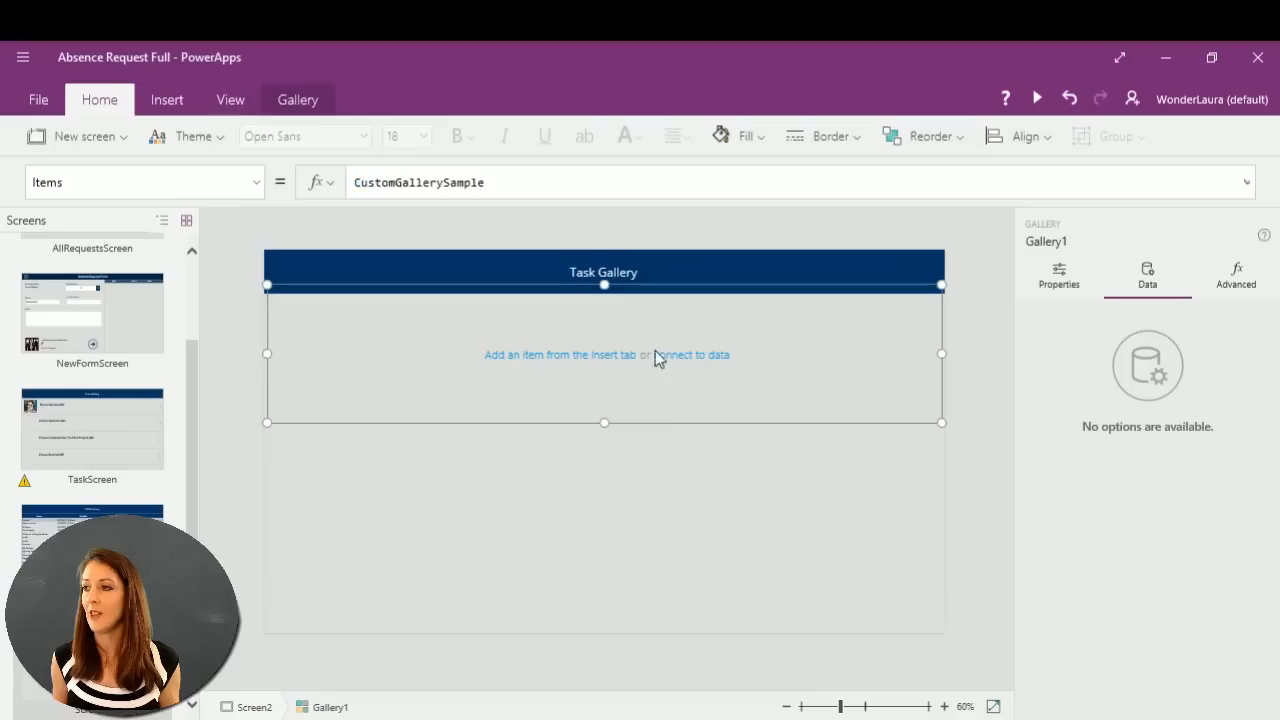
pyautogui.moveTo(604, 422); pyautogui.dragTo(620, 552)
pyautogui.hotkey('ctrl', 'z')
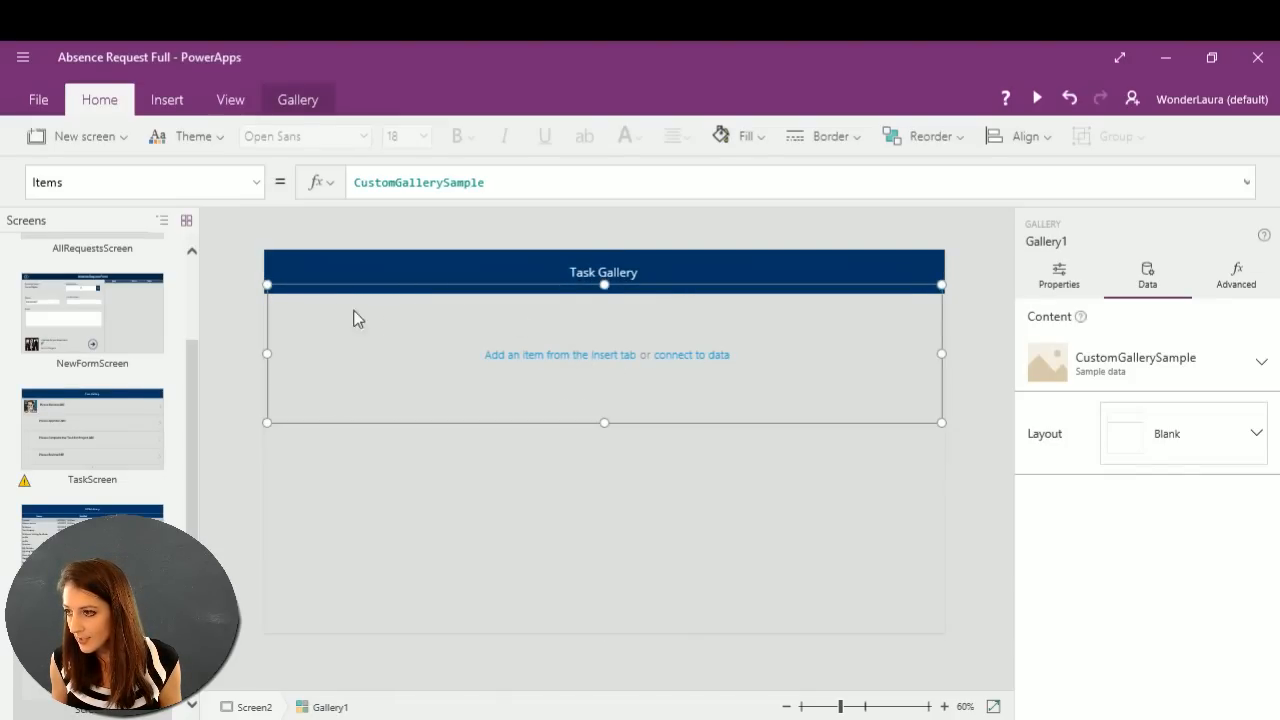
pyautogui.press('Delete')
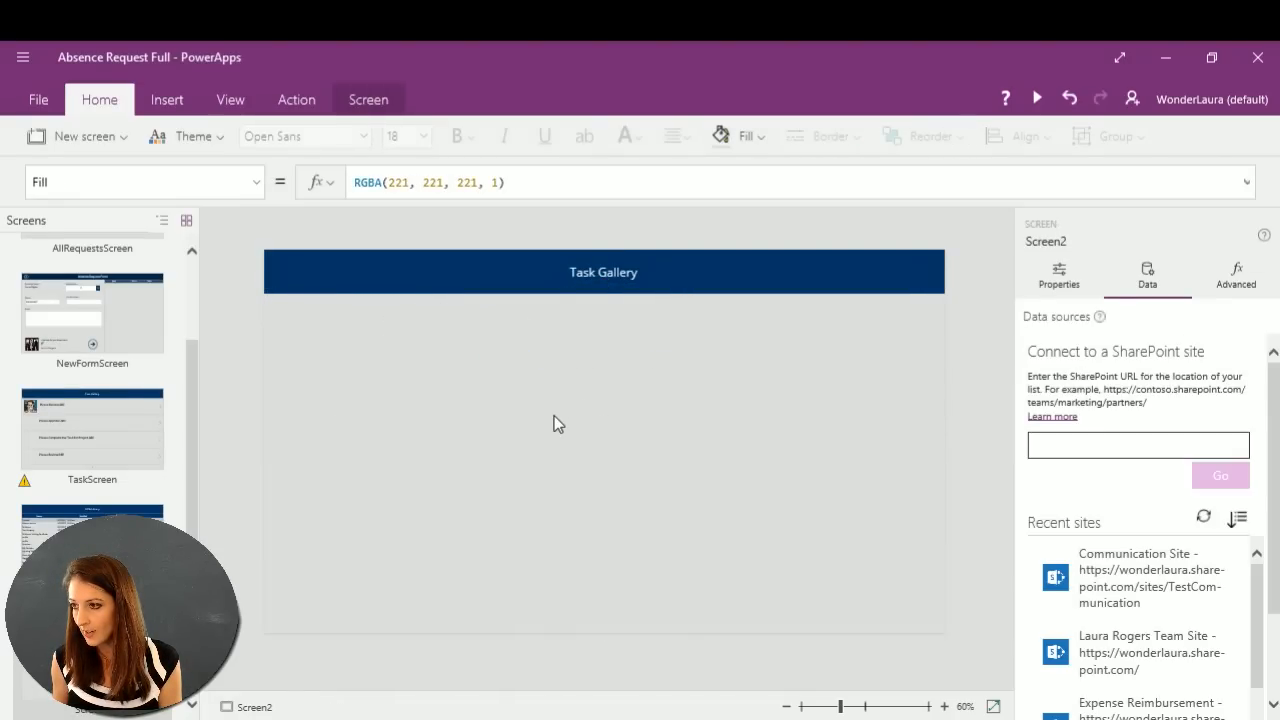
# Insert a new blank vertical gallery on Screen2, place it directly below the title label and enlarge it to nearly the screen's full width.
pyautogui.click(172, 100)
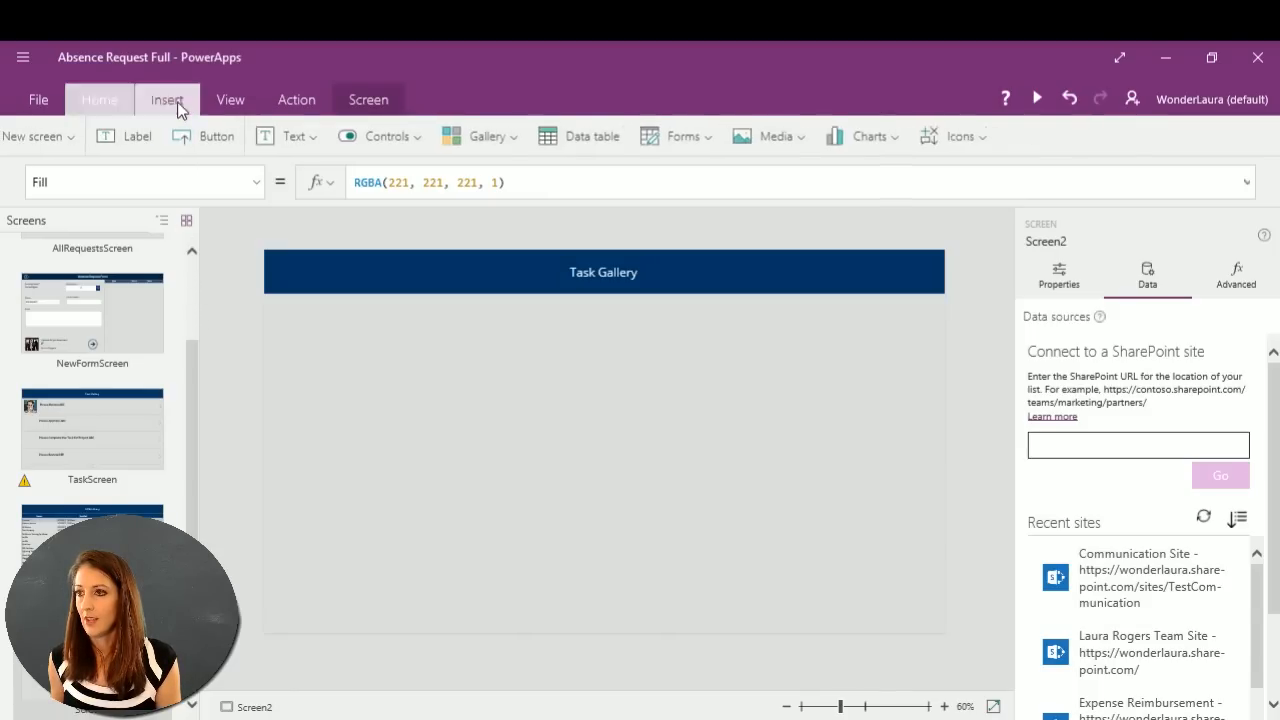
pyautogui.click(538, 140)
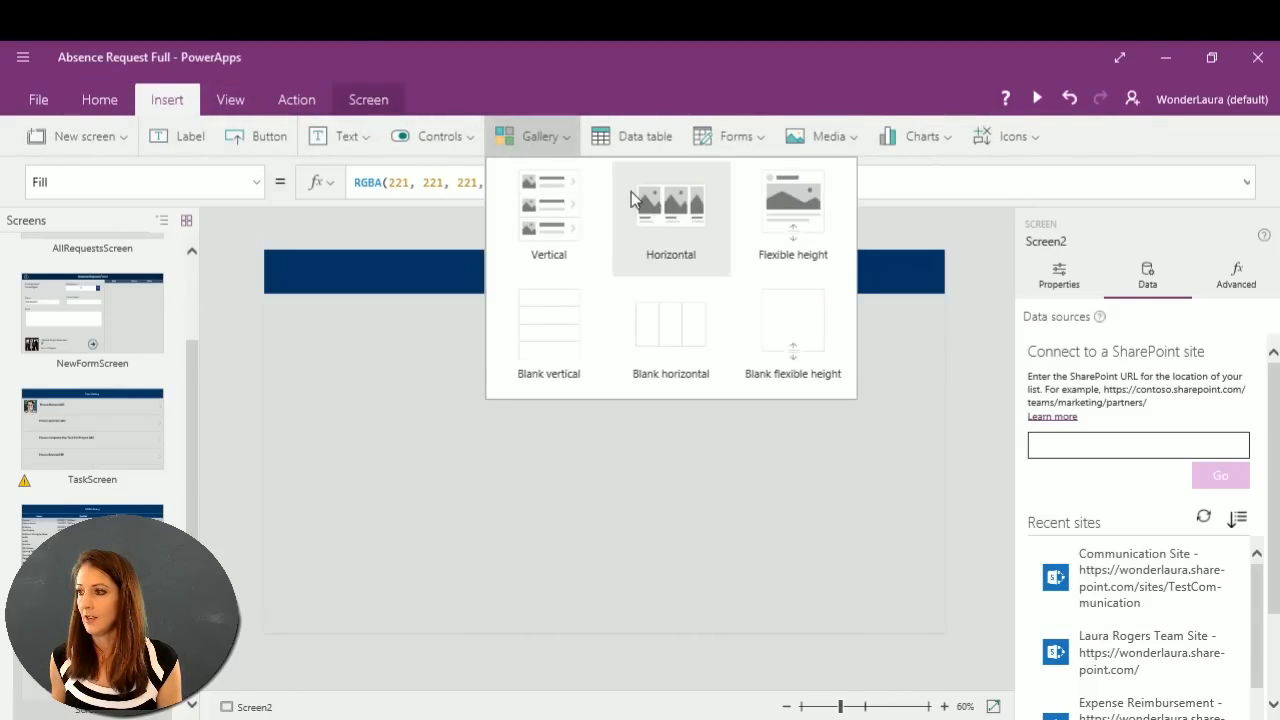
pyautogui.click(553, 341)
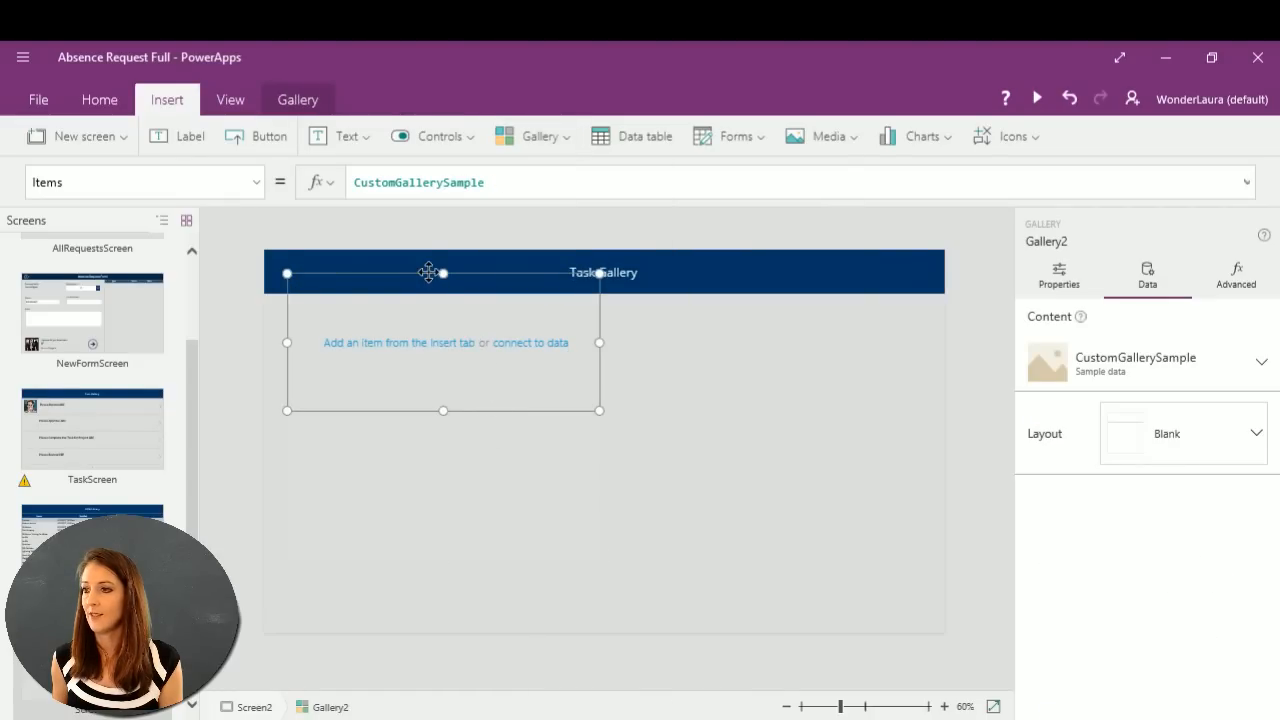
pyautogui.moveTo(434, 271); pyautogui.dragTo(407, 299)
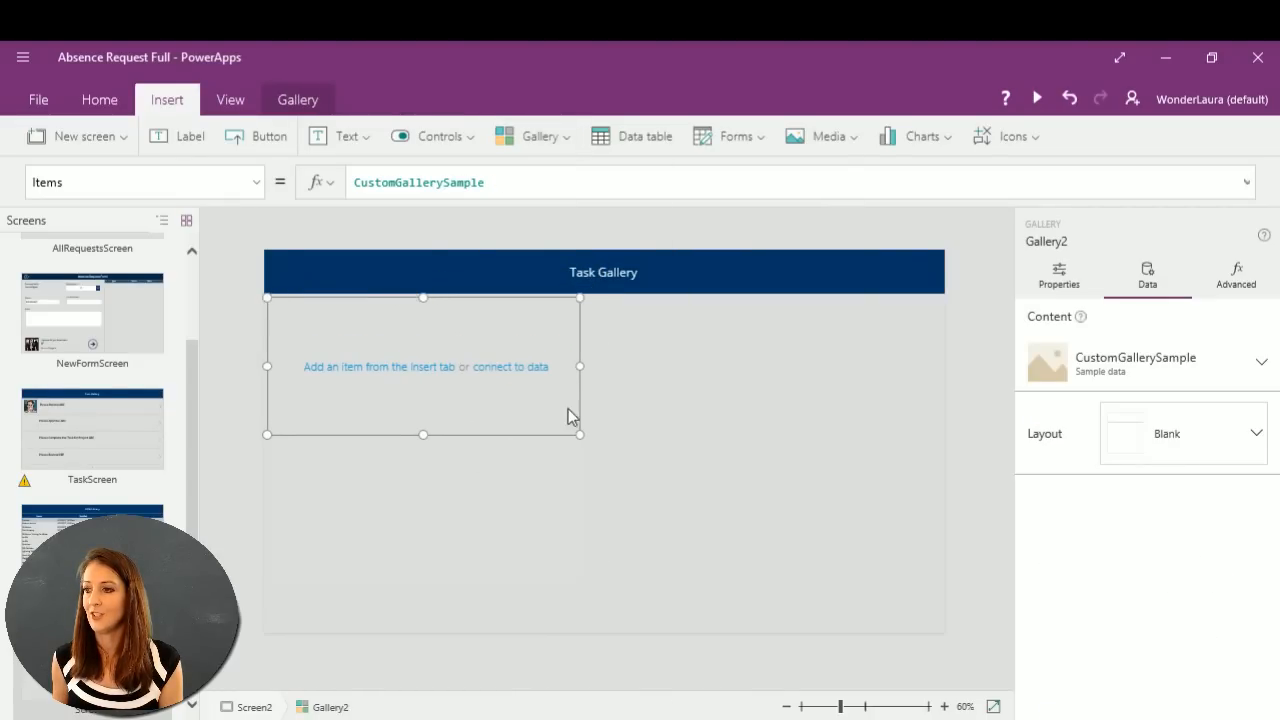
pyautogui.moveTo(580, 430); pyautogui.dragTo(948, 634)
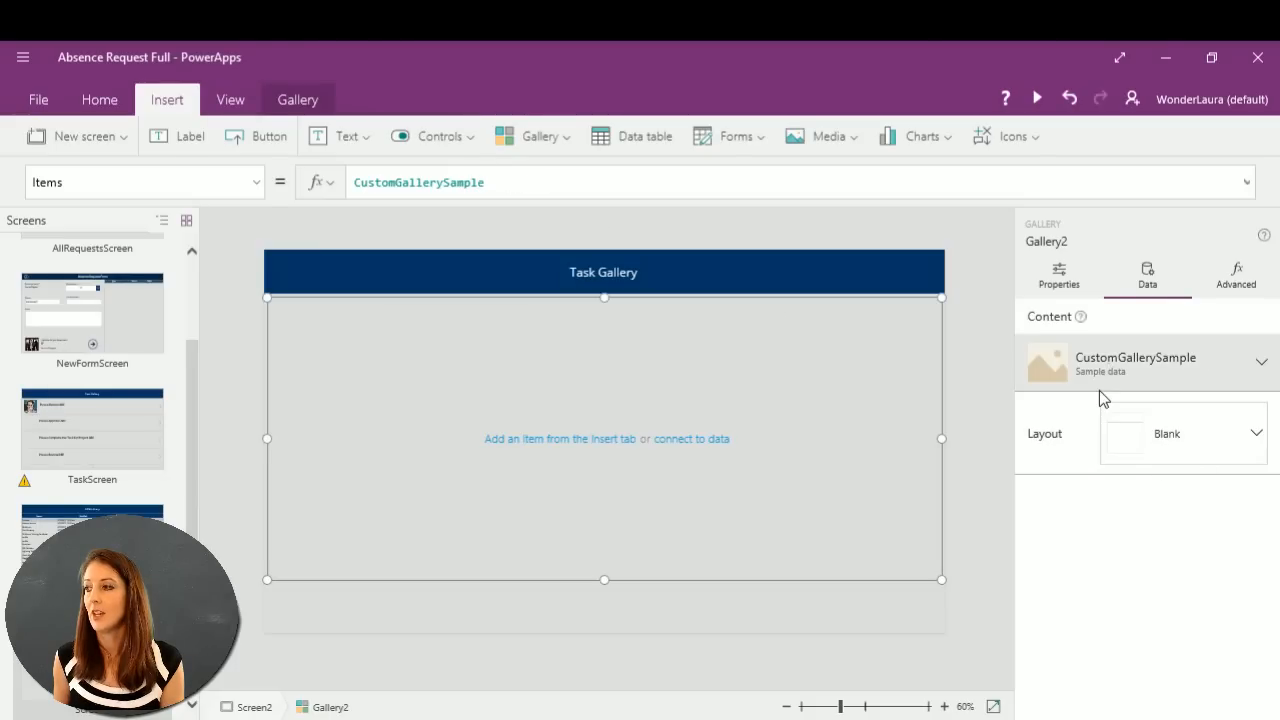
# Set the new gallery's Items property to the Tasks SharePoint data source and refresh that source.
pyautogui.doubleClick(557, 181)
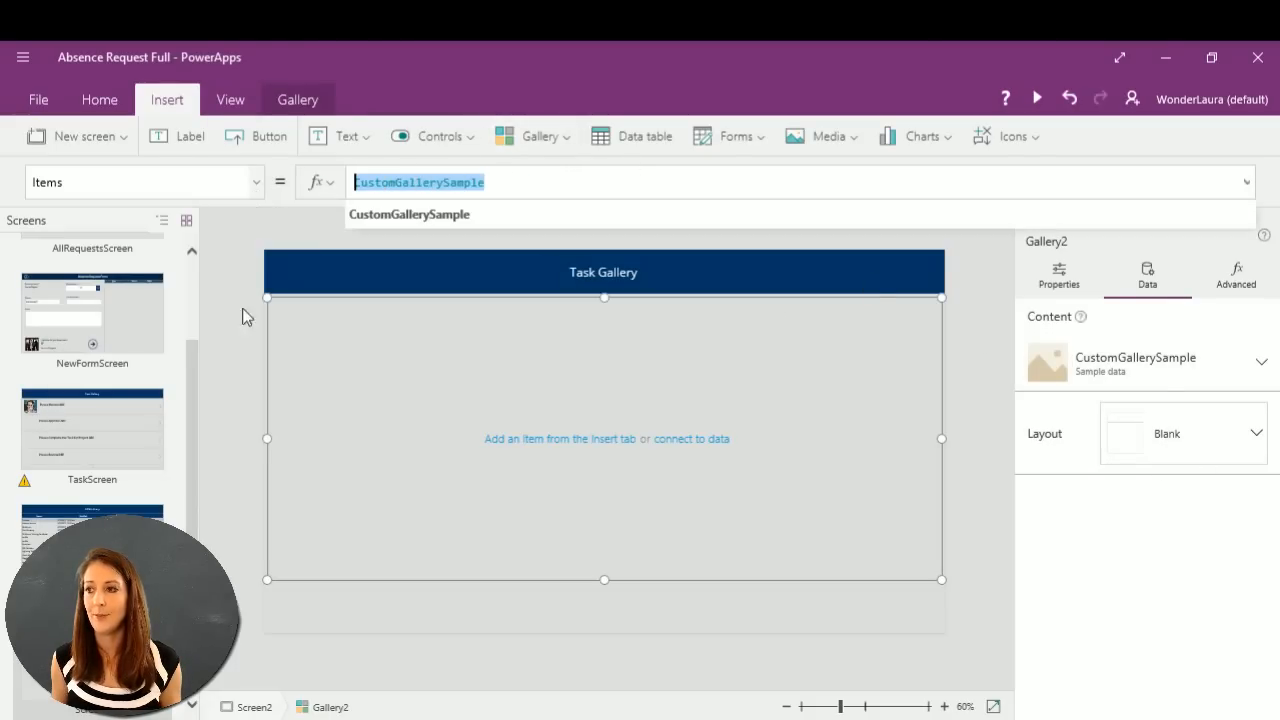
pyautogui.write('ta')
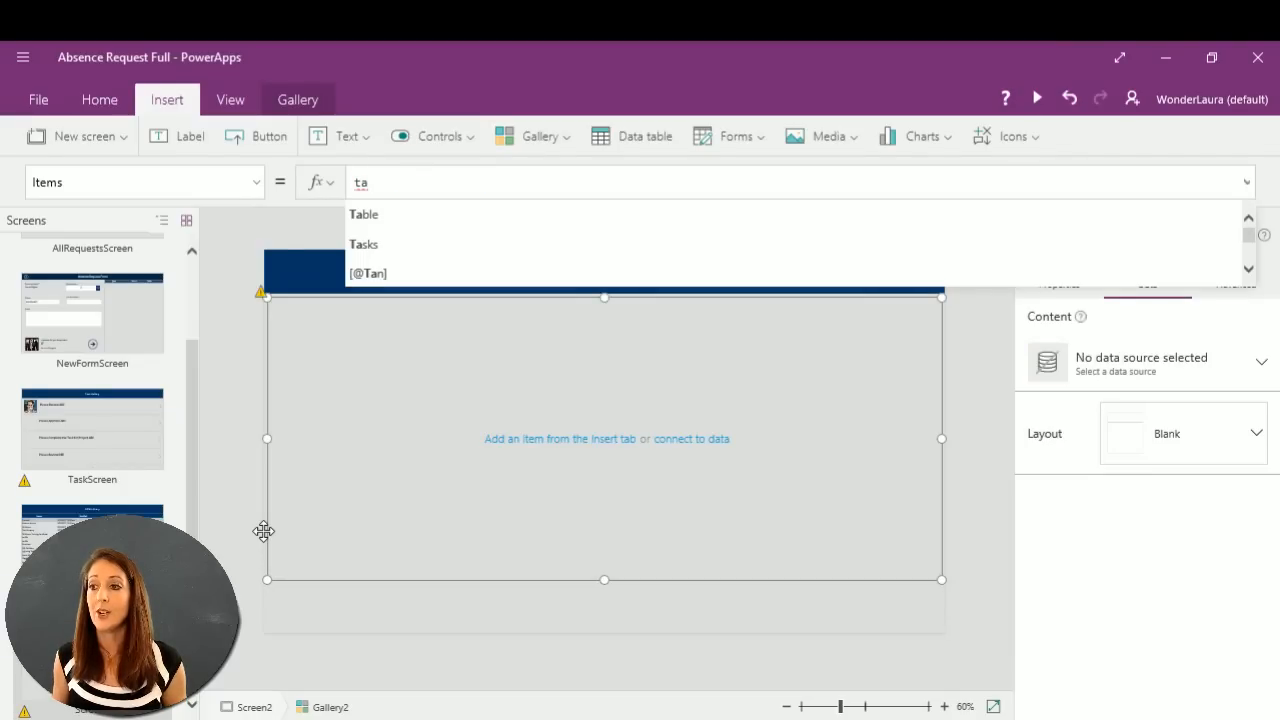
pyautogui.click(390, 246)
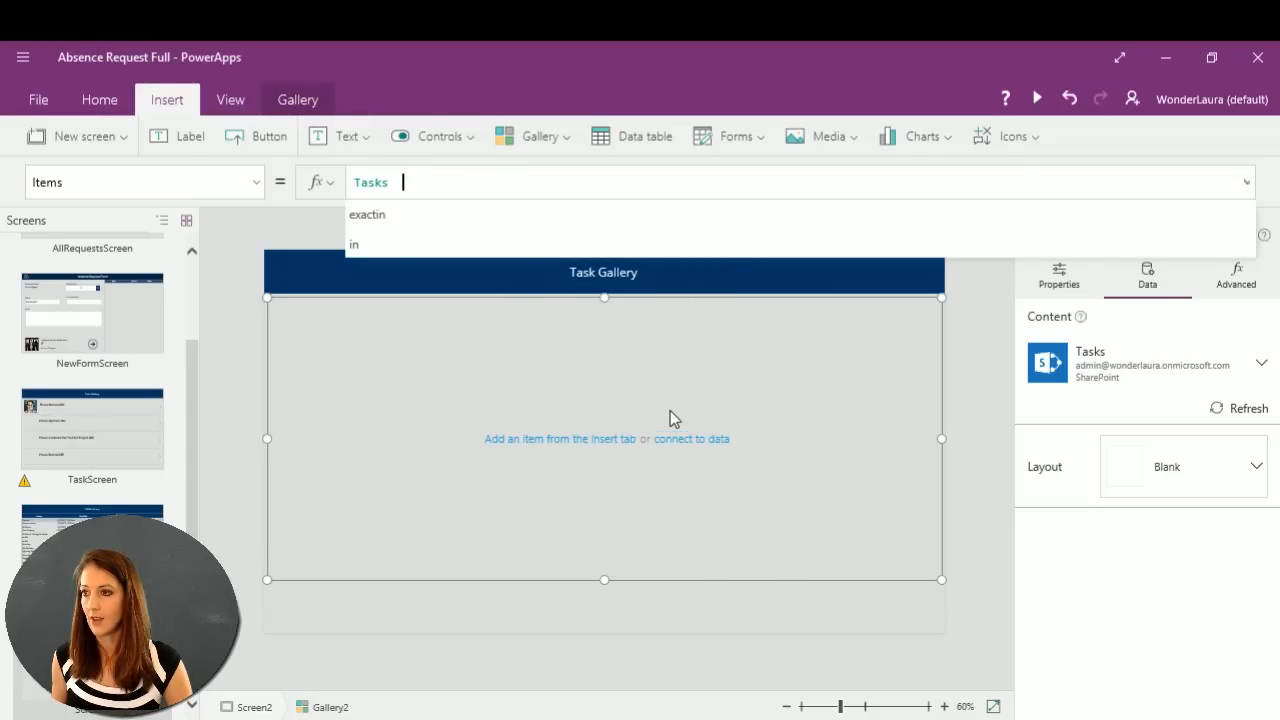
pyautogui.press('BackSpace')
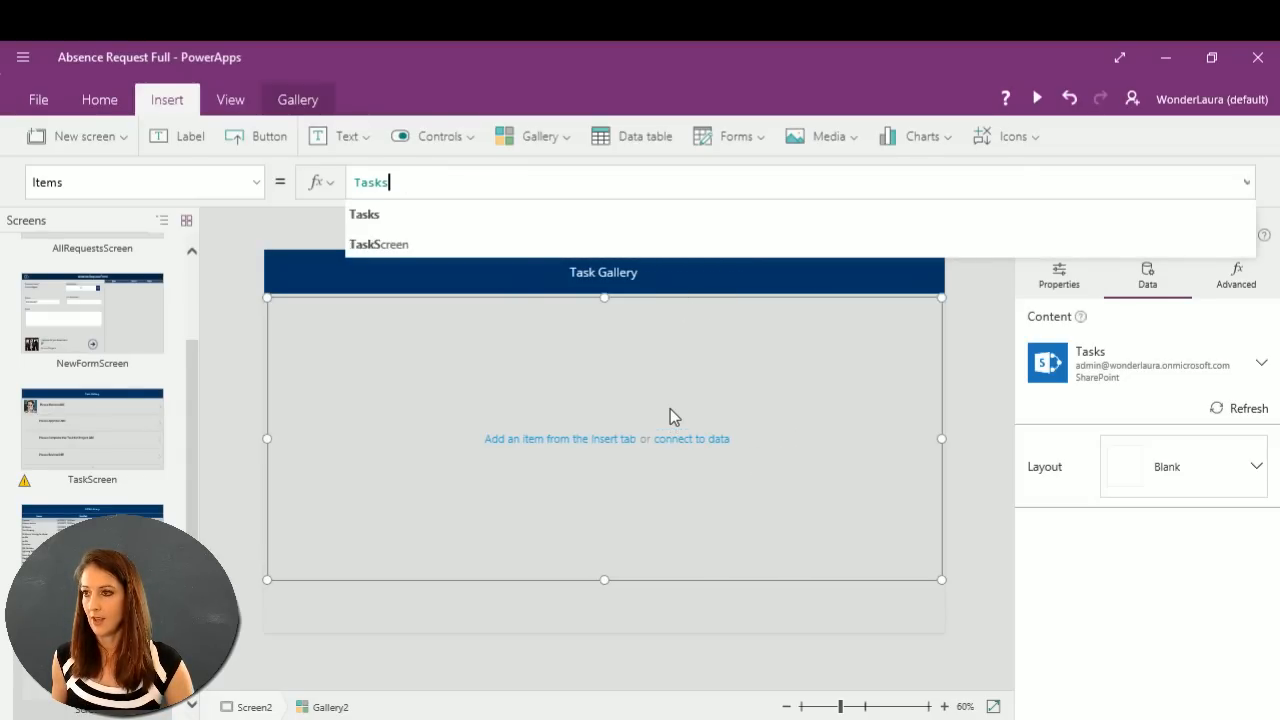
pyautogui.click(431, 211)
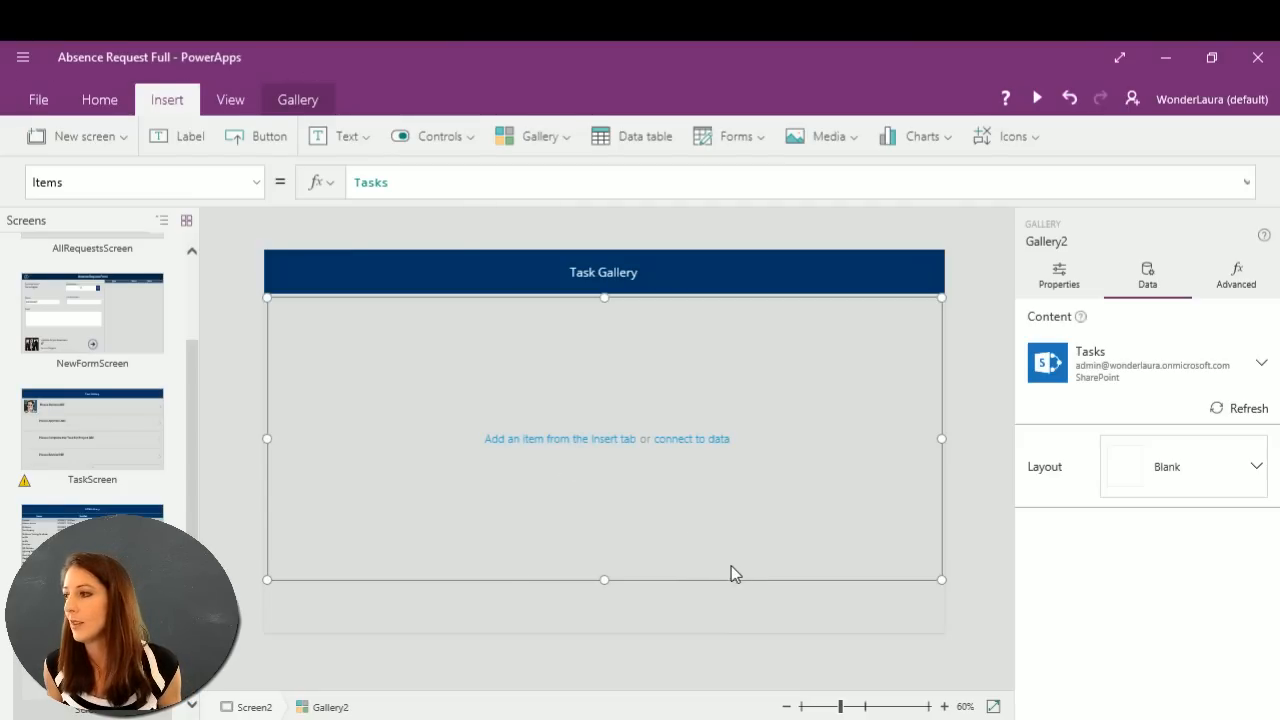
pyautogui.click(1247, 409)
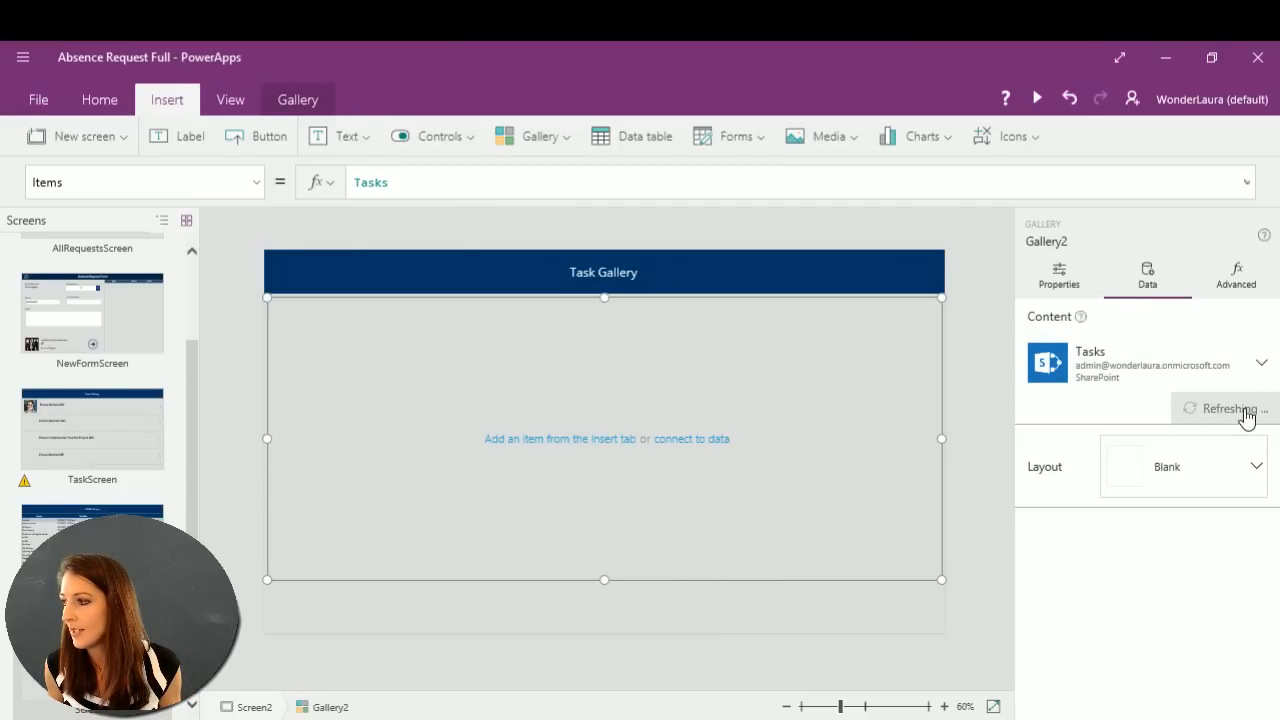
# Apply the "Title, subtitle, and body" layout to the gallery and extend the gallery down to the screen's lower edge.
pyautogui.click(1259, 470)
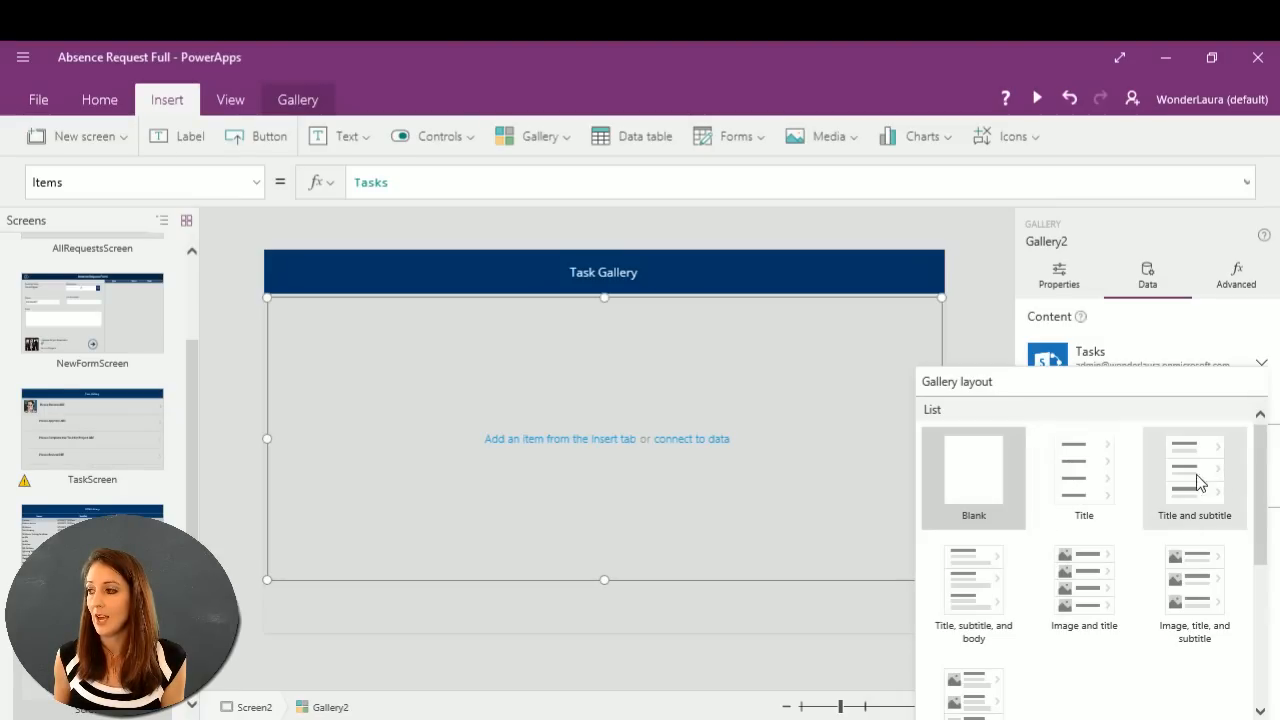
pyautogui.click(976, 590)
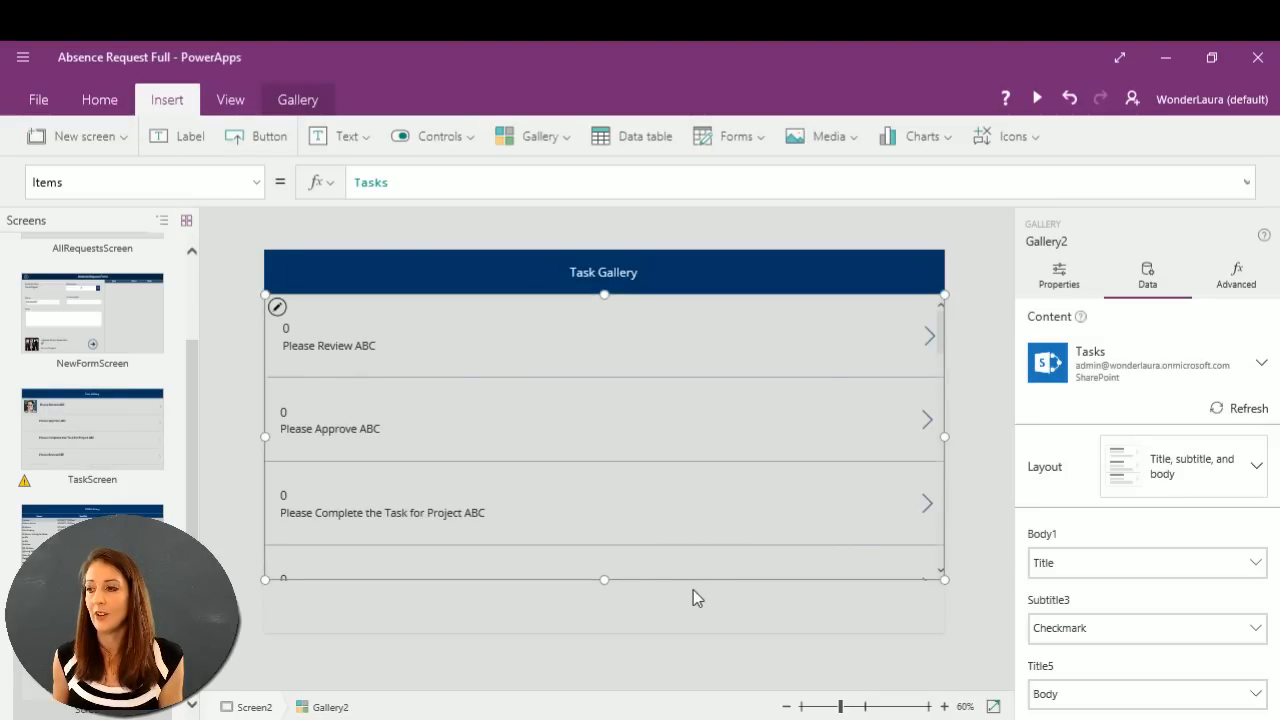
pyautogui.moveTo(604, 579); pyautogui.dragTo(604, 632)
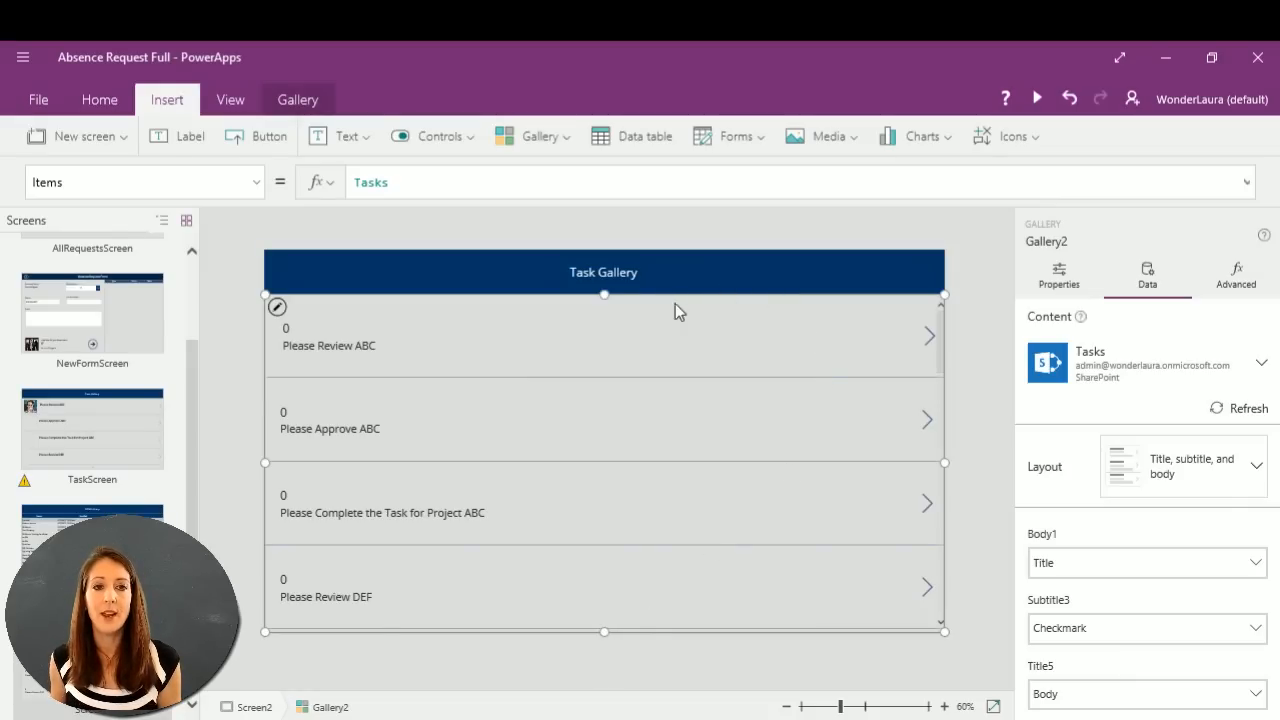
# Check which fields the labels in the first gallery item use, and set the title label's field to Title.
pyautogui.click(345, 350)
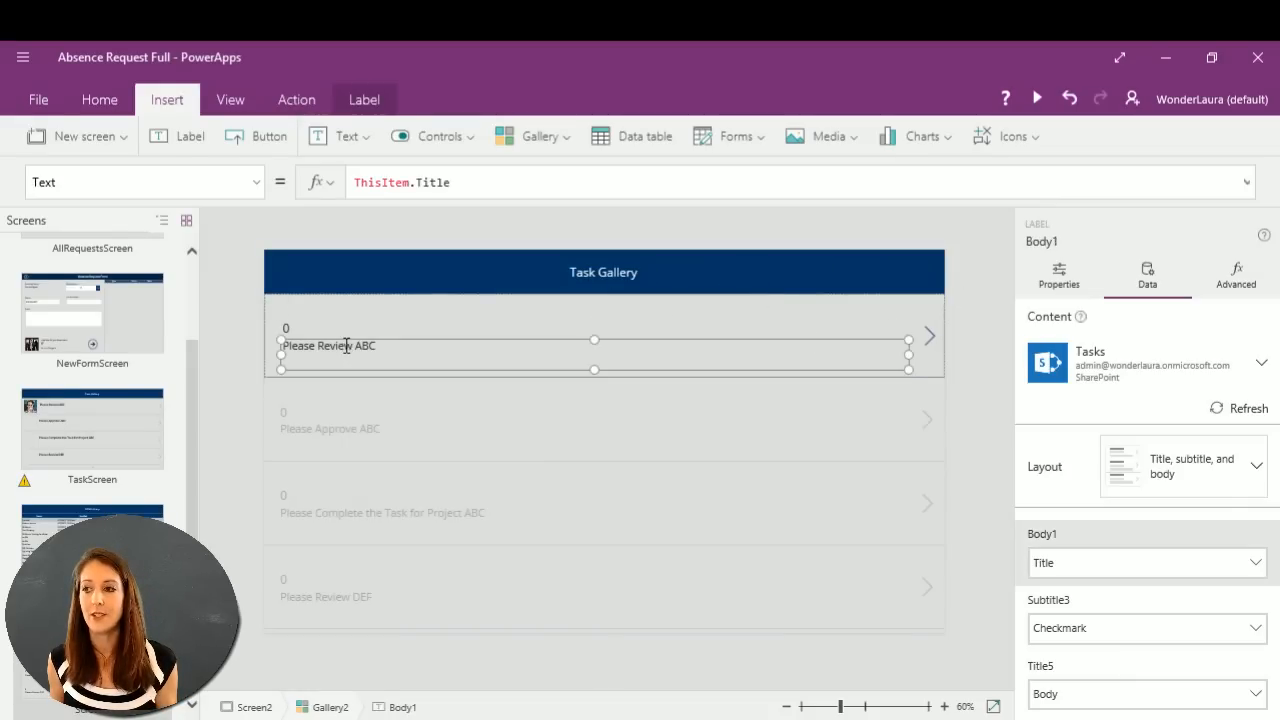
pyautogui.click(287, 329)
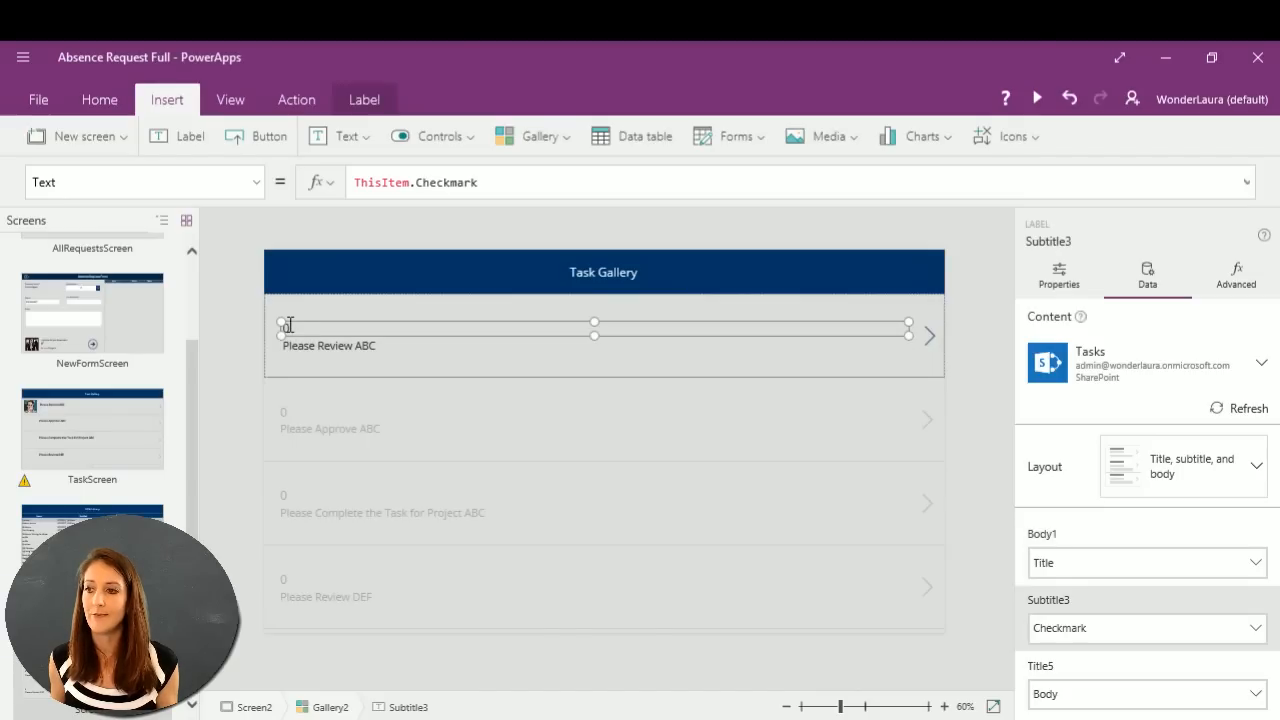
pyautogui.click(343, 313)
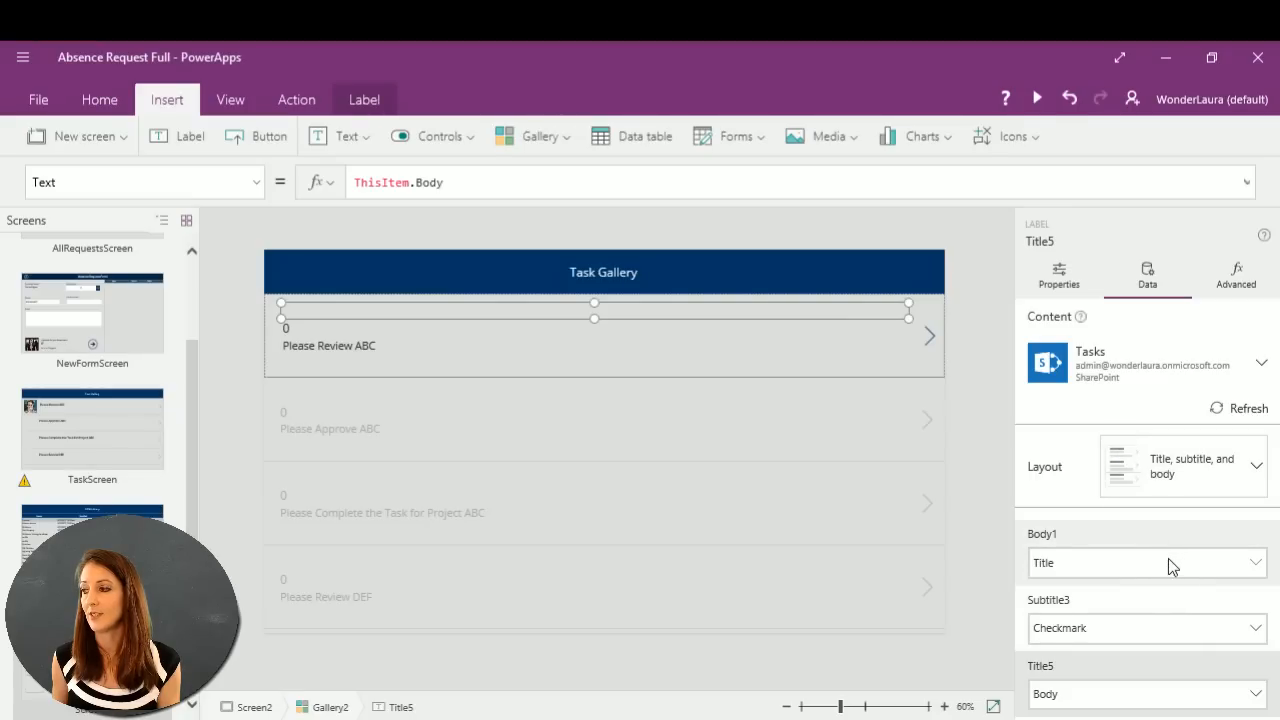
pyautogui.click(1258, 695)
pyautogui.click(1063, 506)
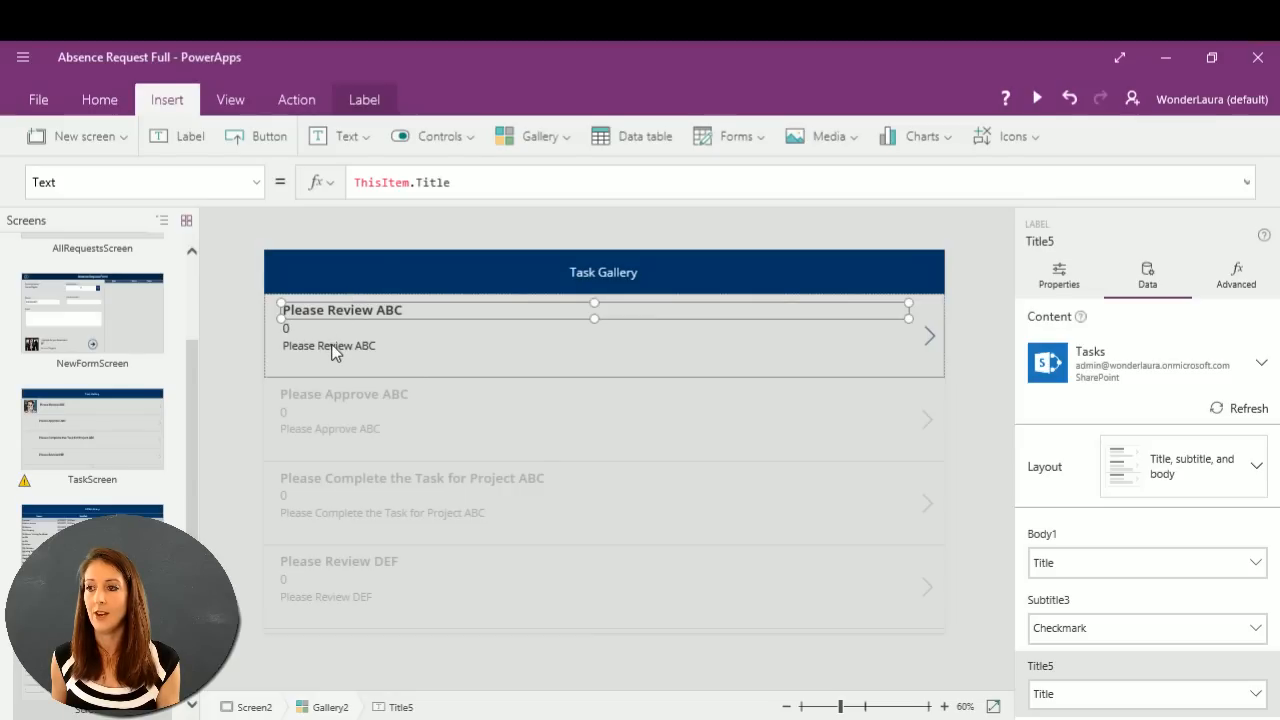
# Set the gallery's subtitle label to the DueDate field and its body label to the Body field.
pyautogui.click(287, 330)
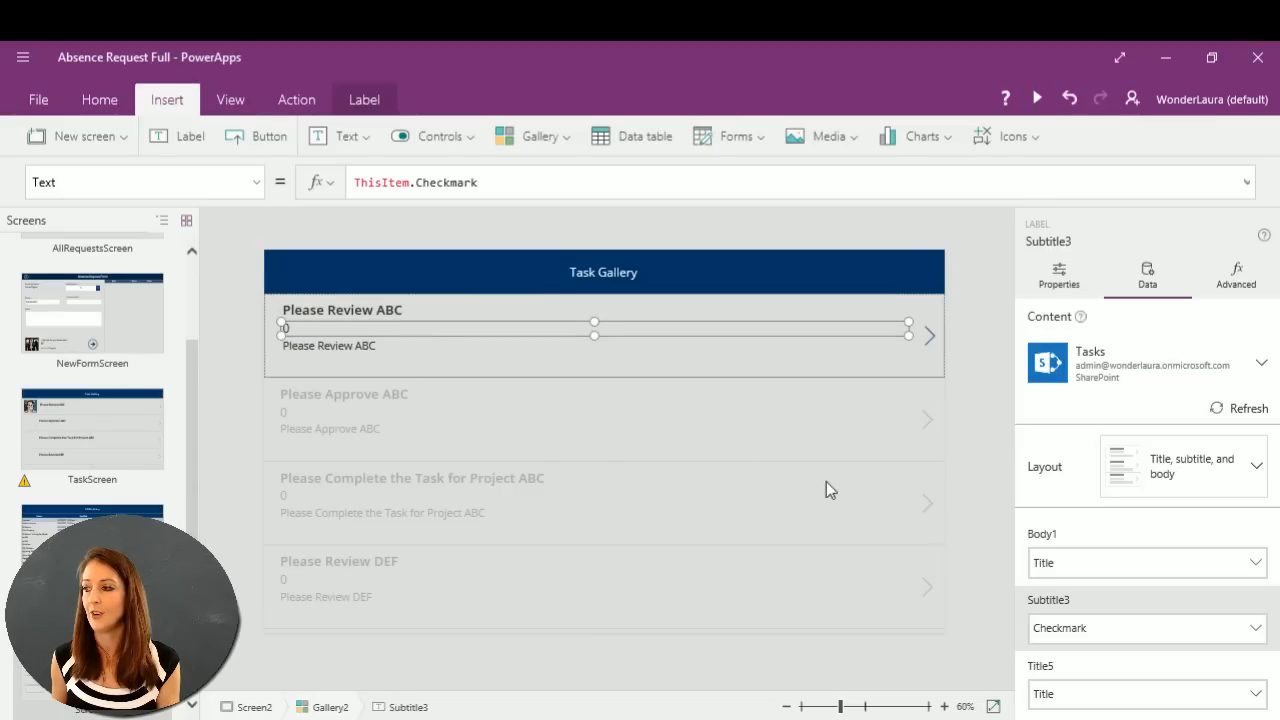
pyautogui.click(1256, 628)
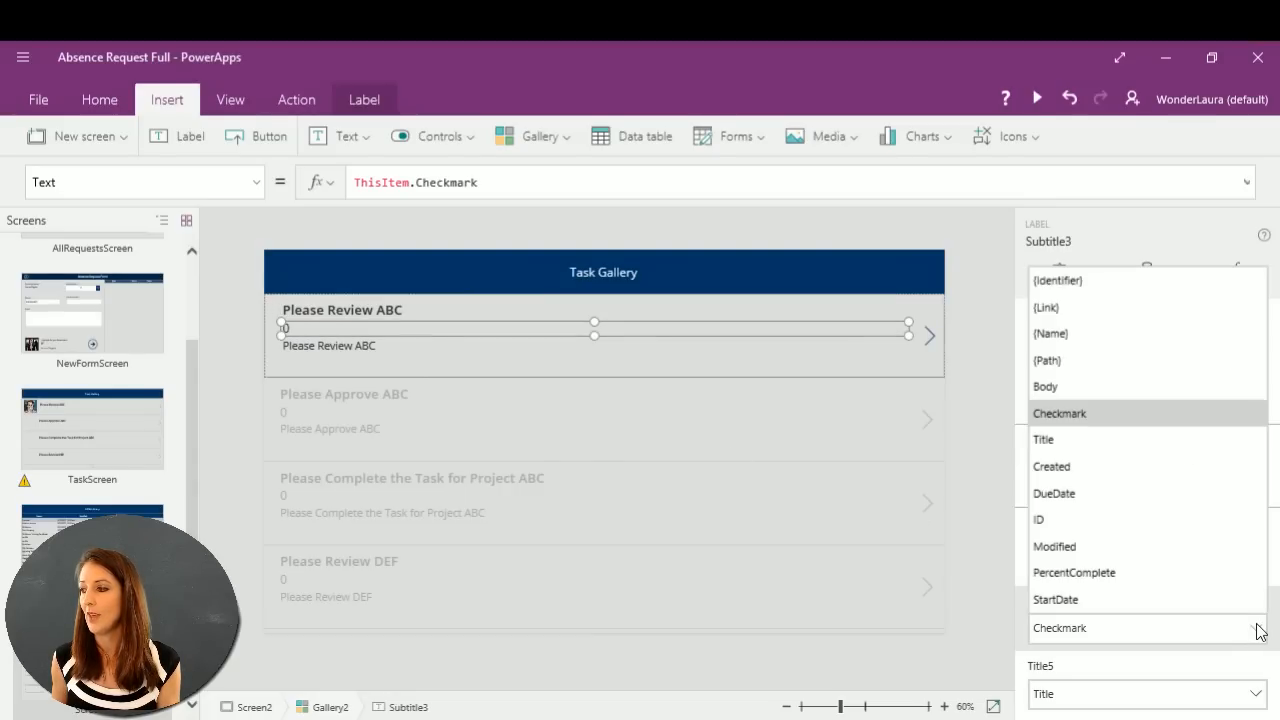
pyautogui.click(1081, 488)
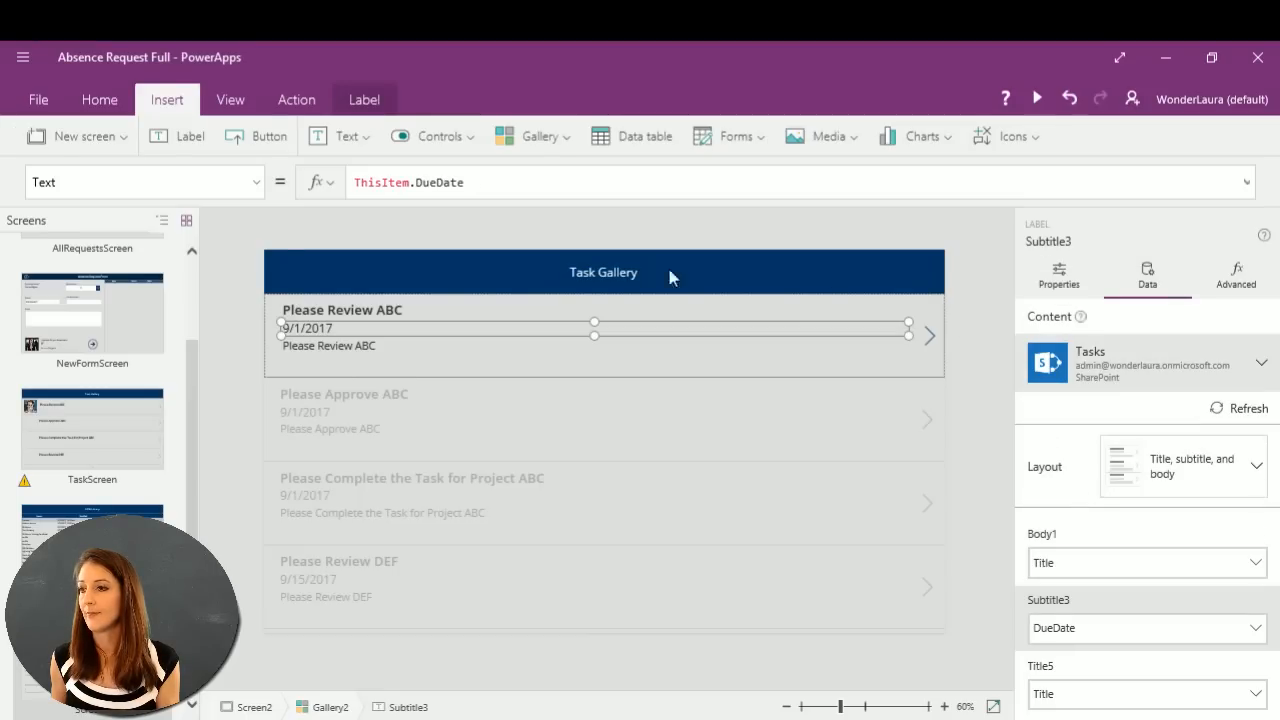
pyautogui.click(347, 357)
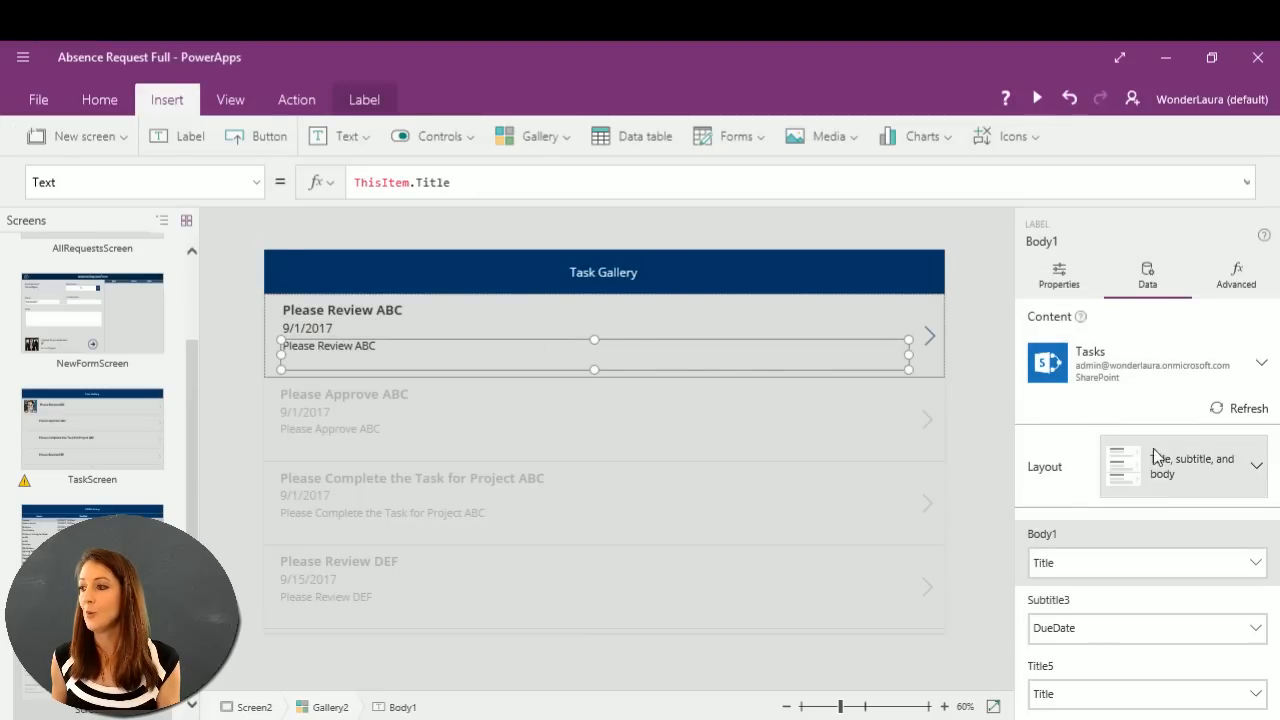
pyautogui.click(1256, 566)
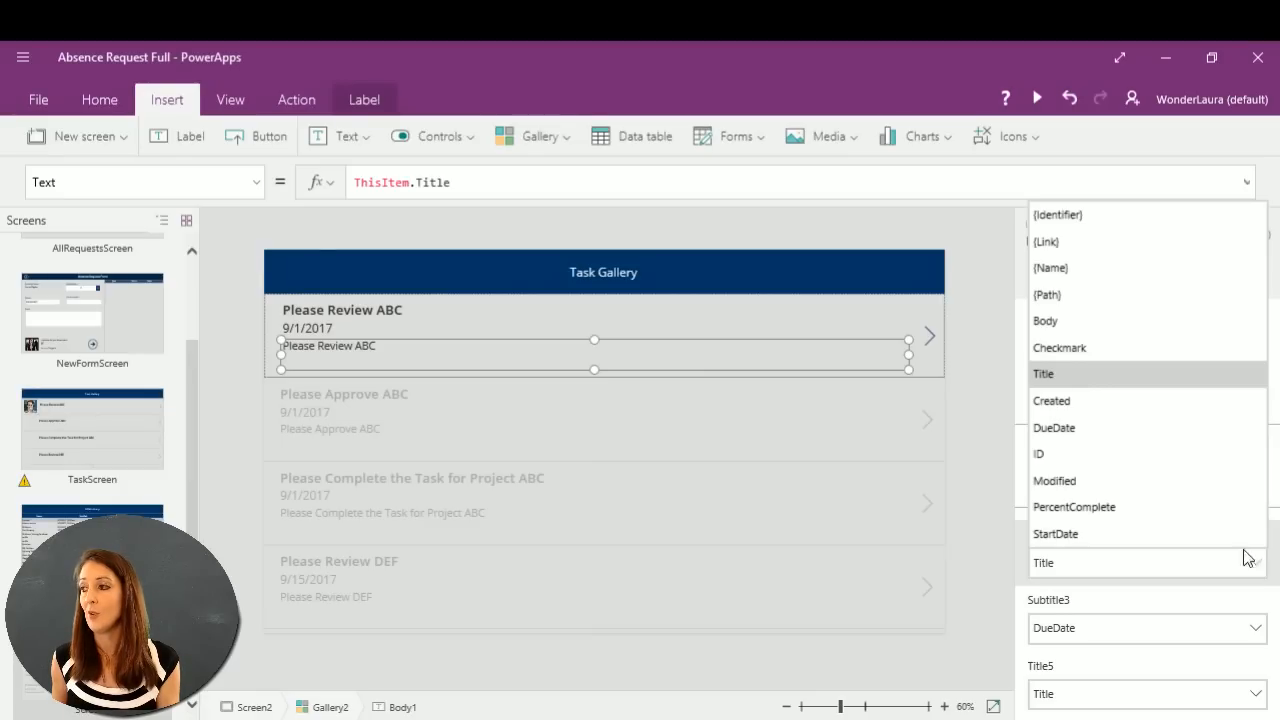
pyautogui.click(1069, 322)
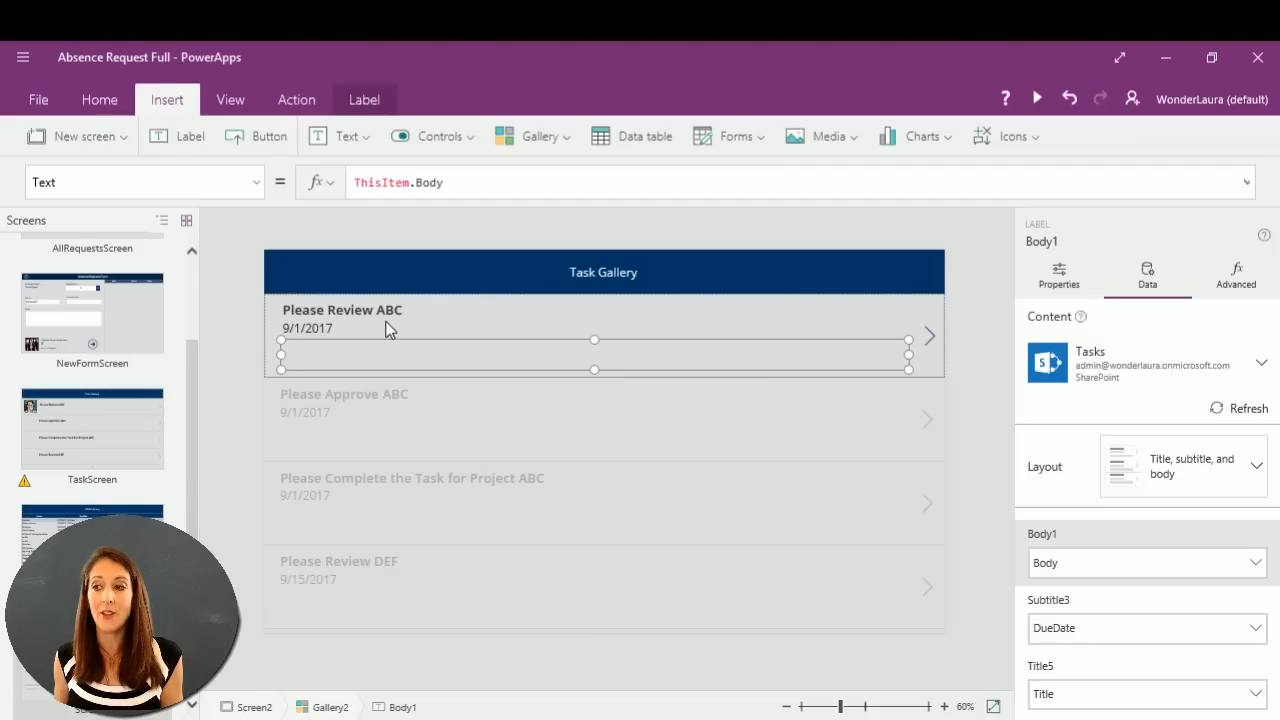
# Set the task gallery's transition effect to Push.
pyautogui.click(538, 486)
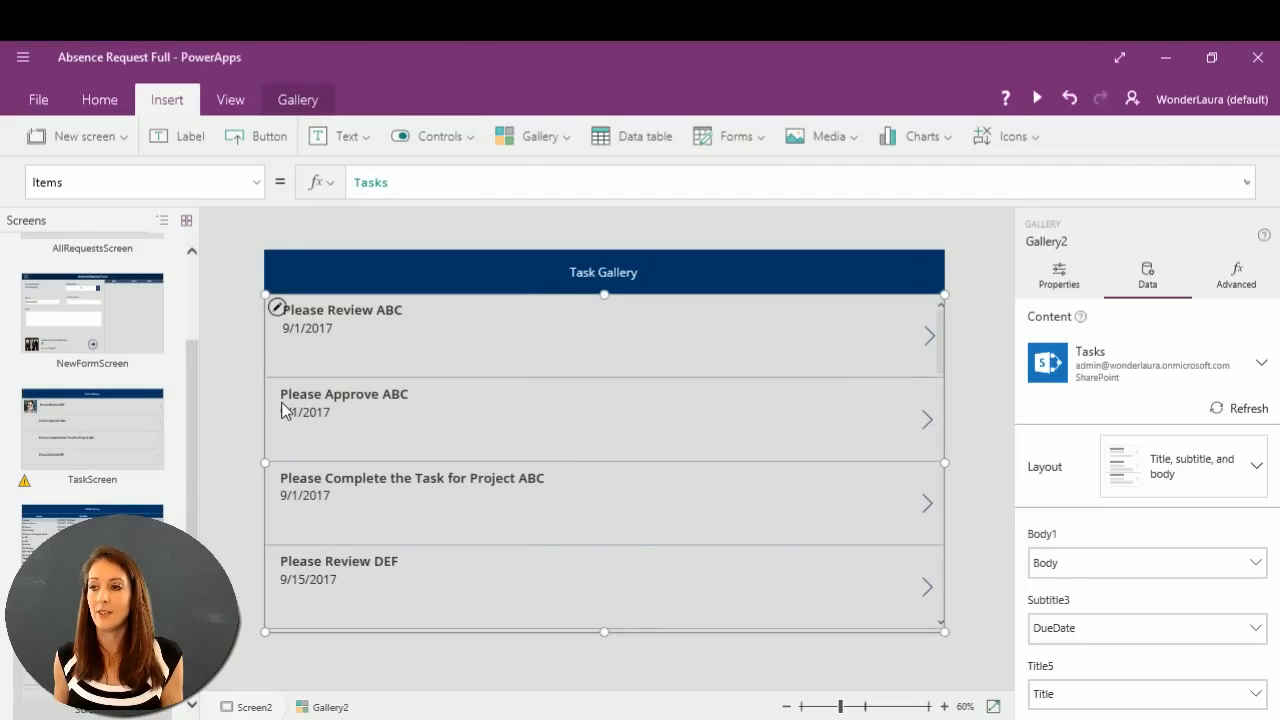
pyautogui.click(298, 97)
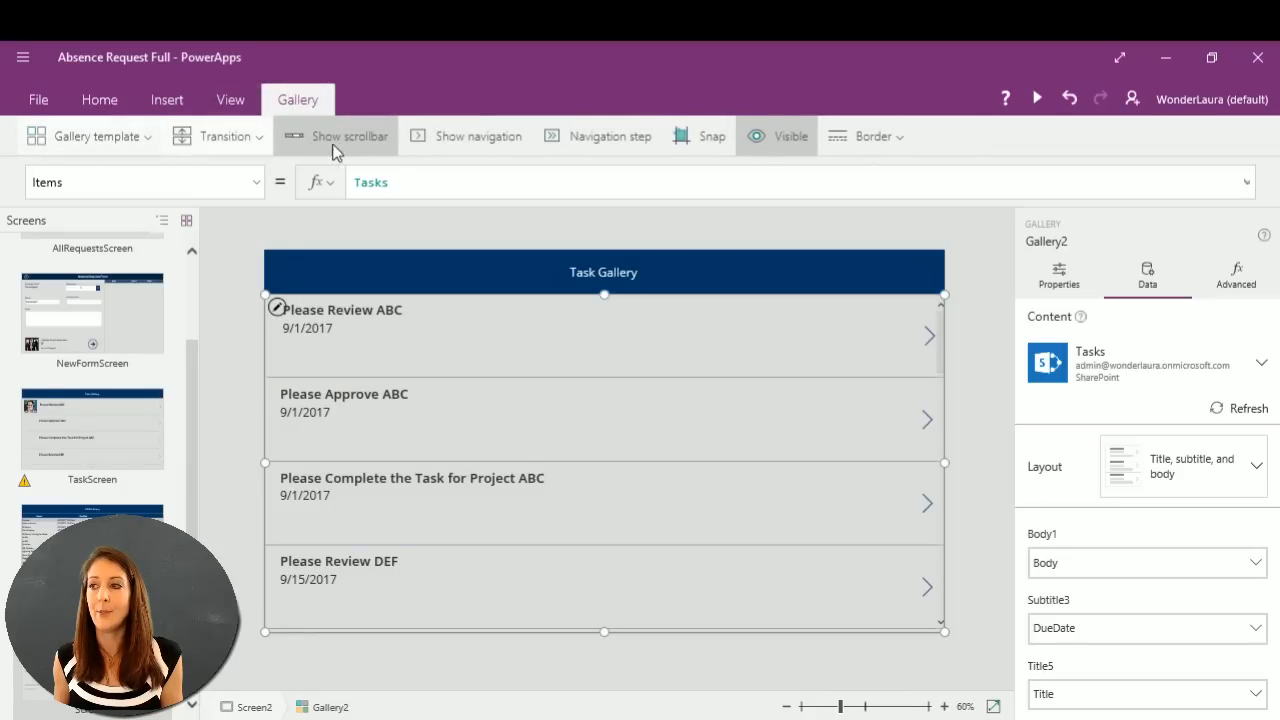
pyautogui.click(228, 140)
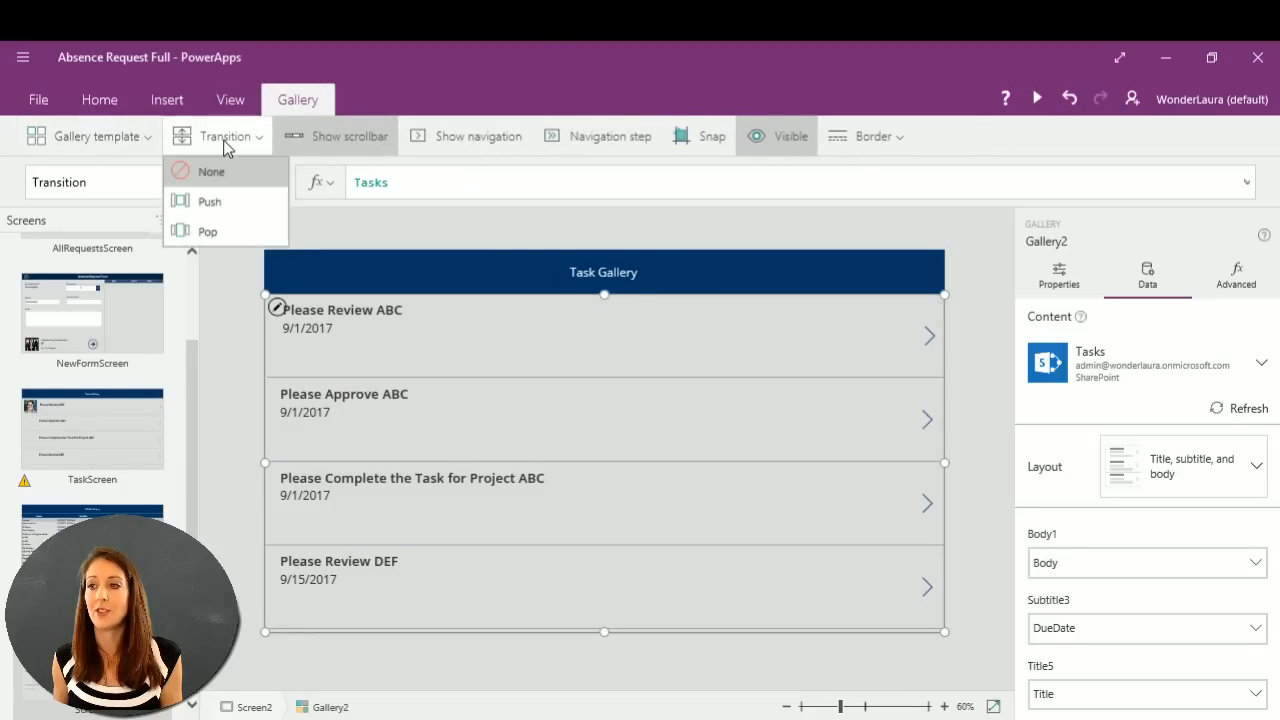
pyautogui.click(229, 204)
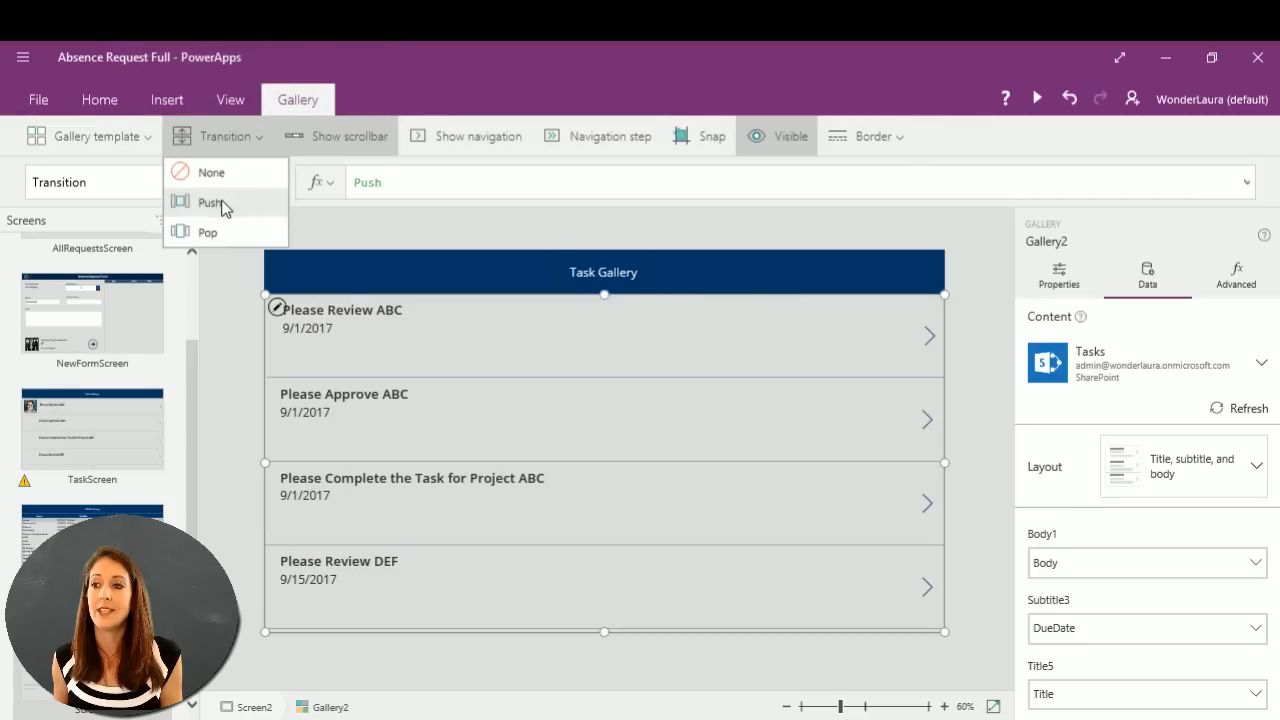
pyautogui.click(337, 134)
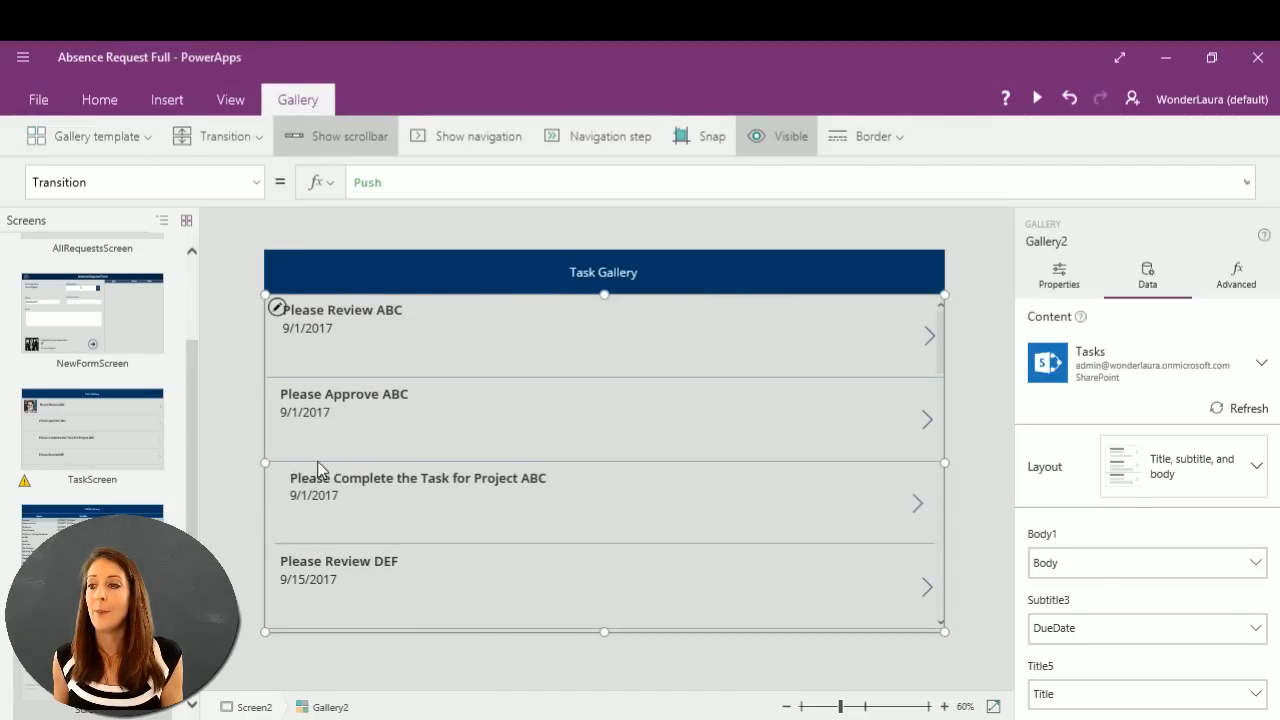
# Slightly reduce the height of the gallery's item template so that each task row is shorter.
pyautogui.click(398, 320)
pyautogui.click(368, 316)
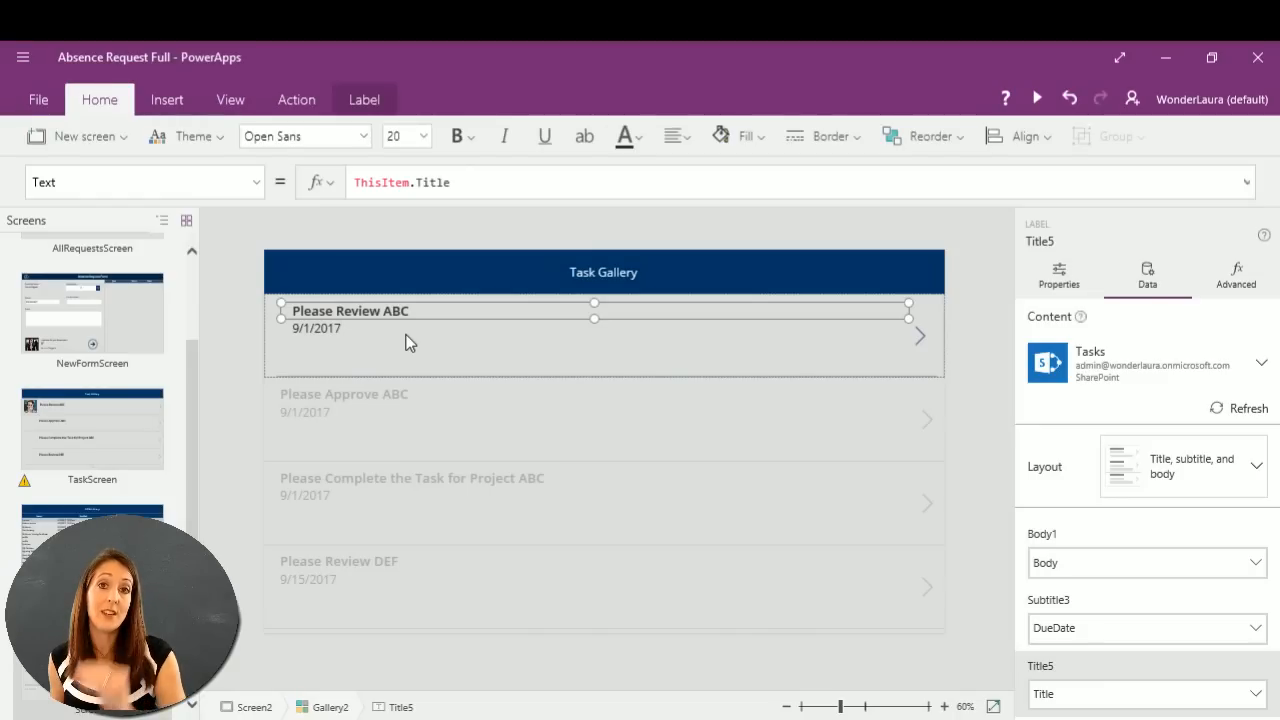
pyautogui.click(408, 381)
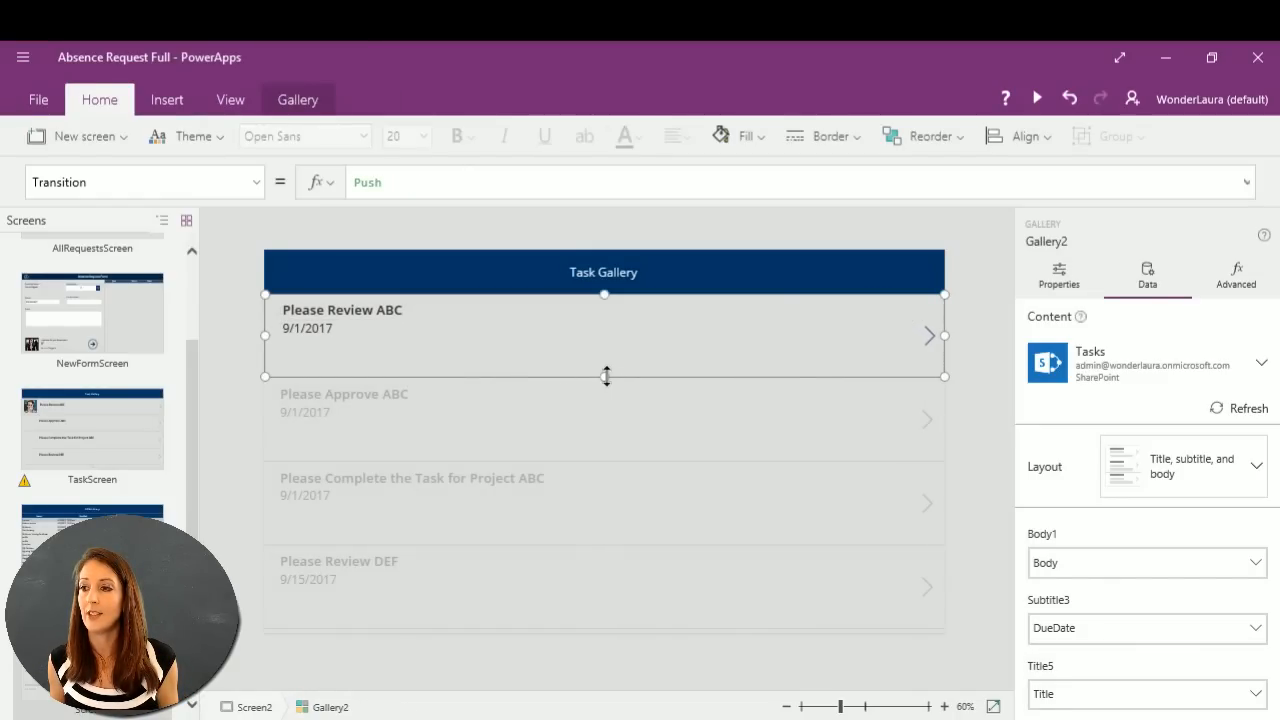
pyautogui.moveTo(606, 376); pyautogui.dragTo(604, 366)
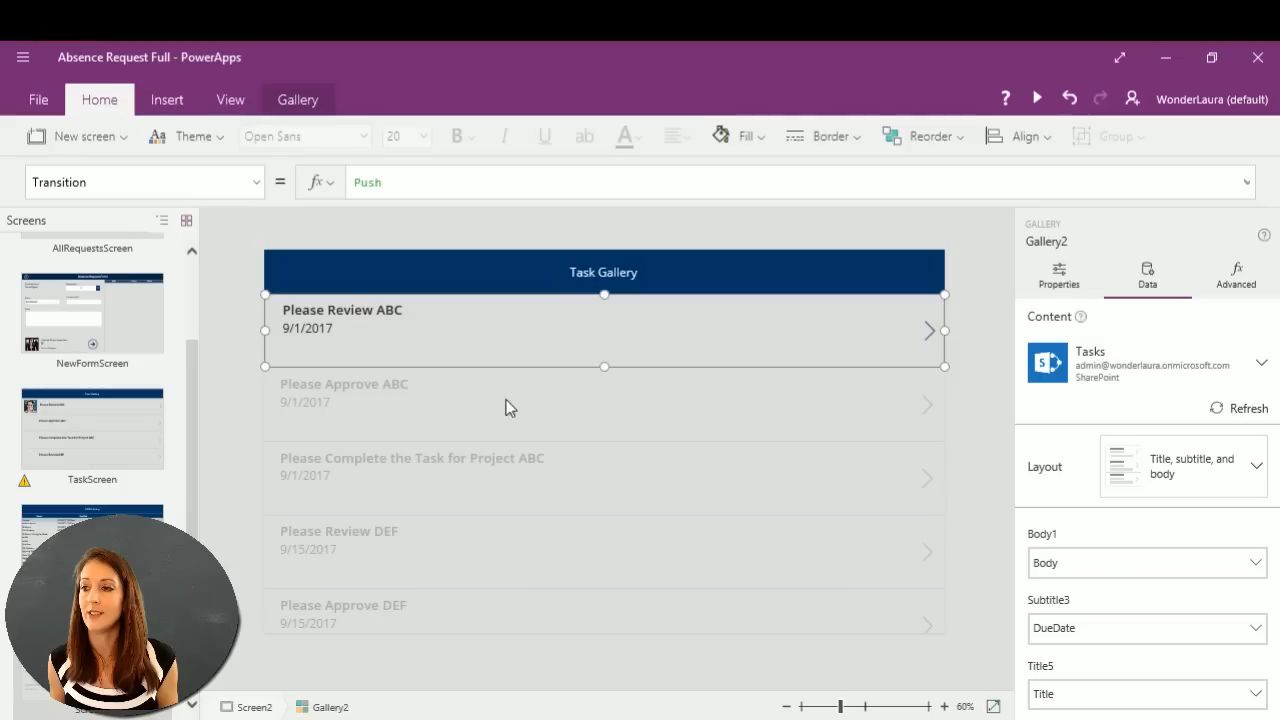
# Insert a document-with-checkmark icon into the task gallery's item template.
pyautogui.click(447, 366)
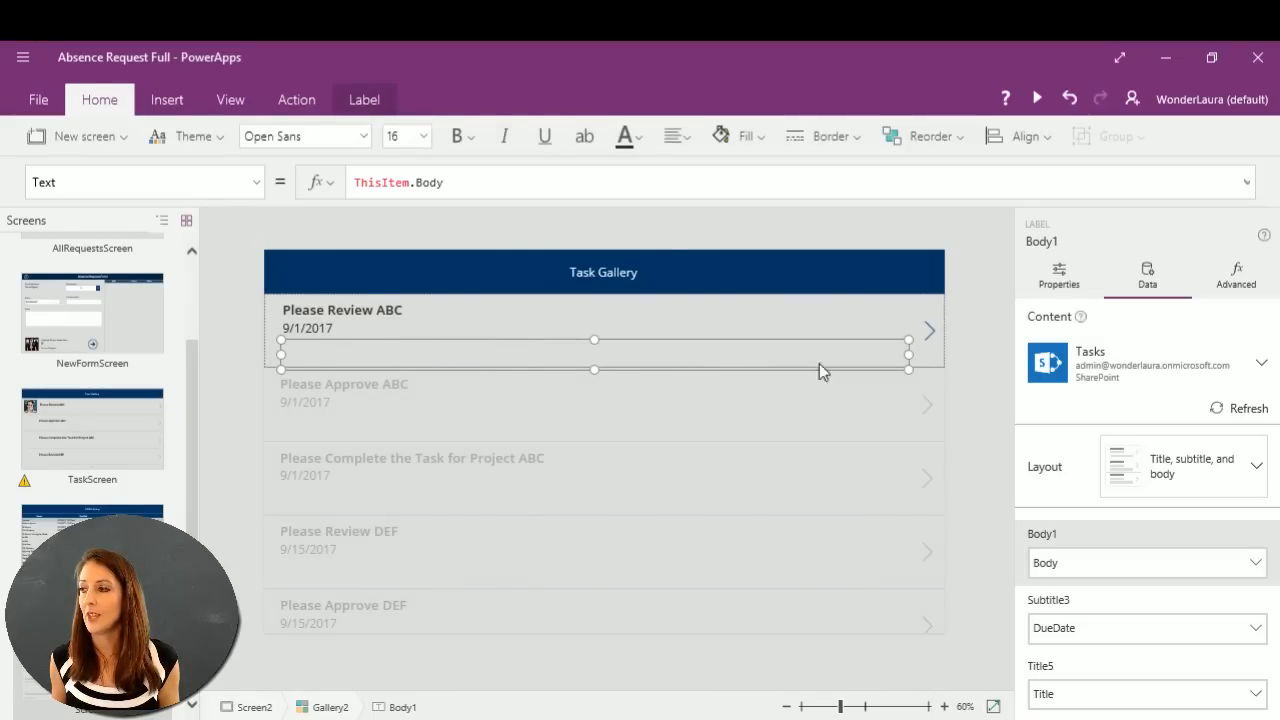
pyautogui.click(939, 356)
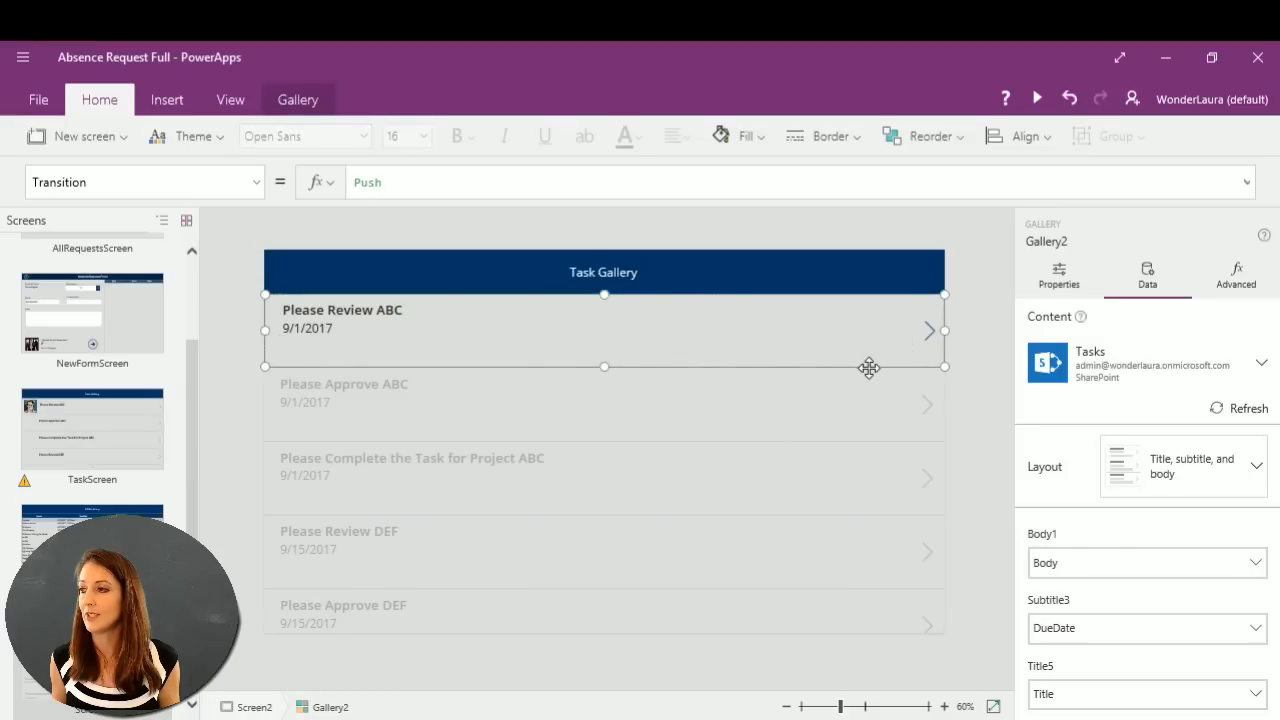
pyautogui.click(169, 104)
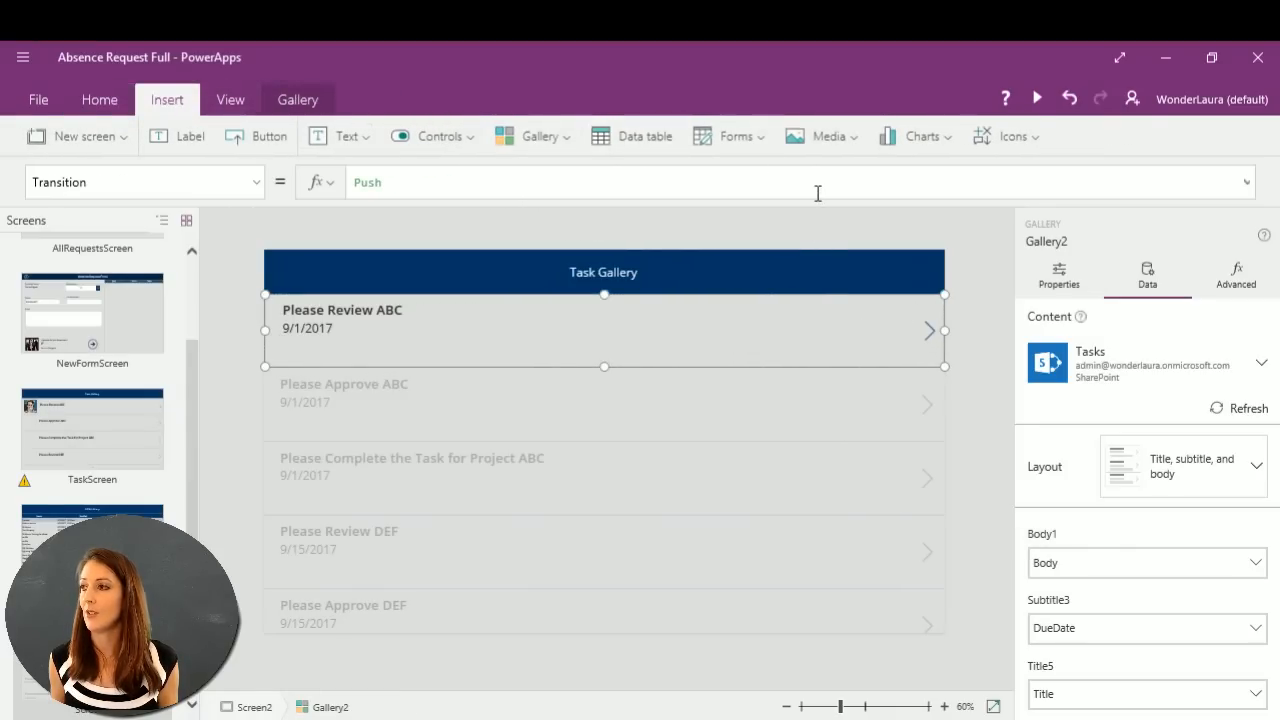
pyautogui.click(1018, 138)
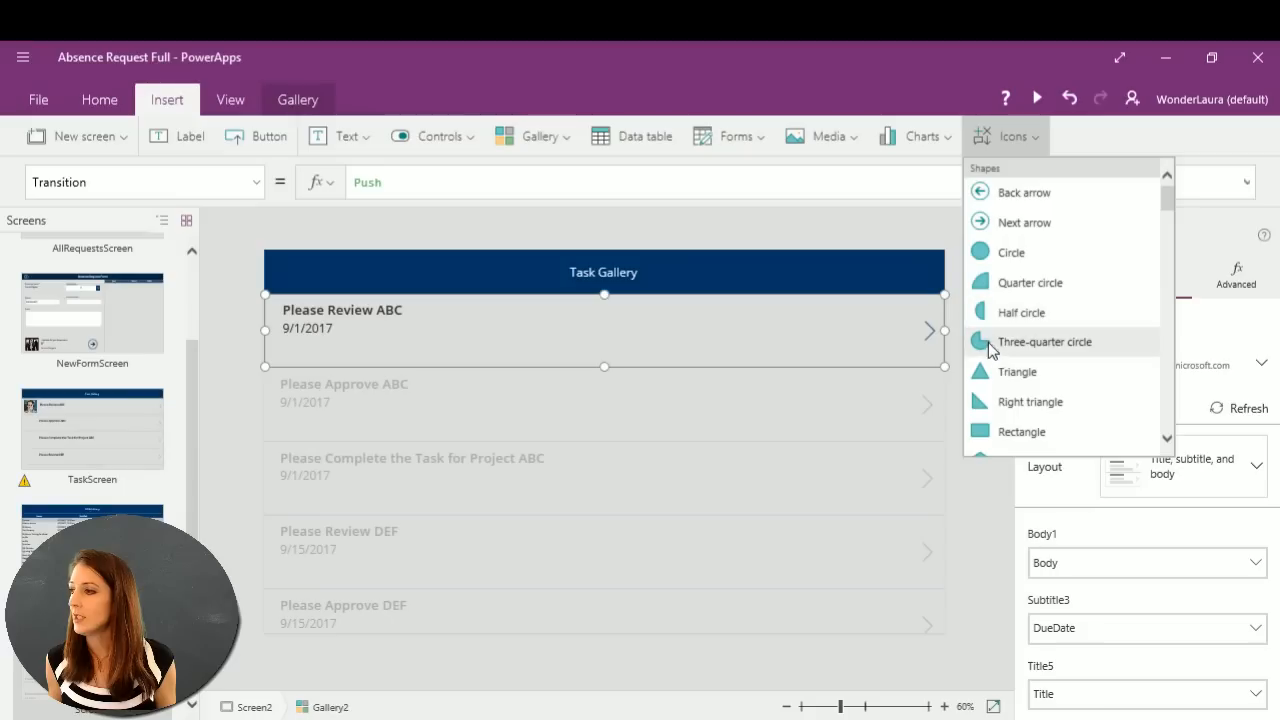
pyautogui.moveTo(1171, 205); pyautogui.dragTo(1135, 311)
pyautogui.click(1100, 277)
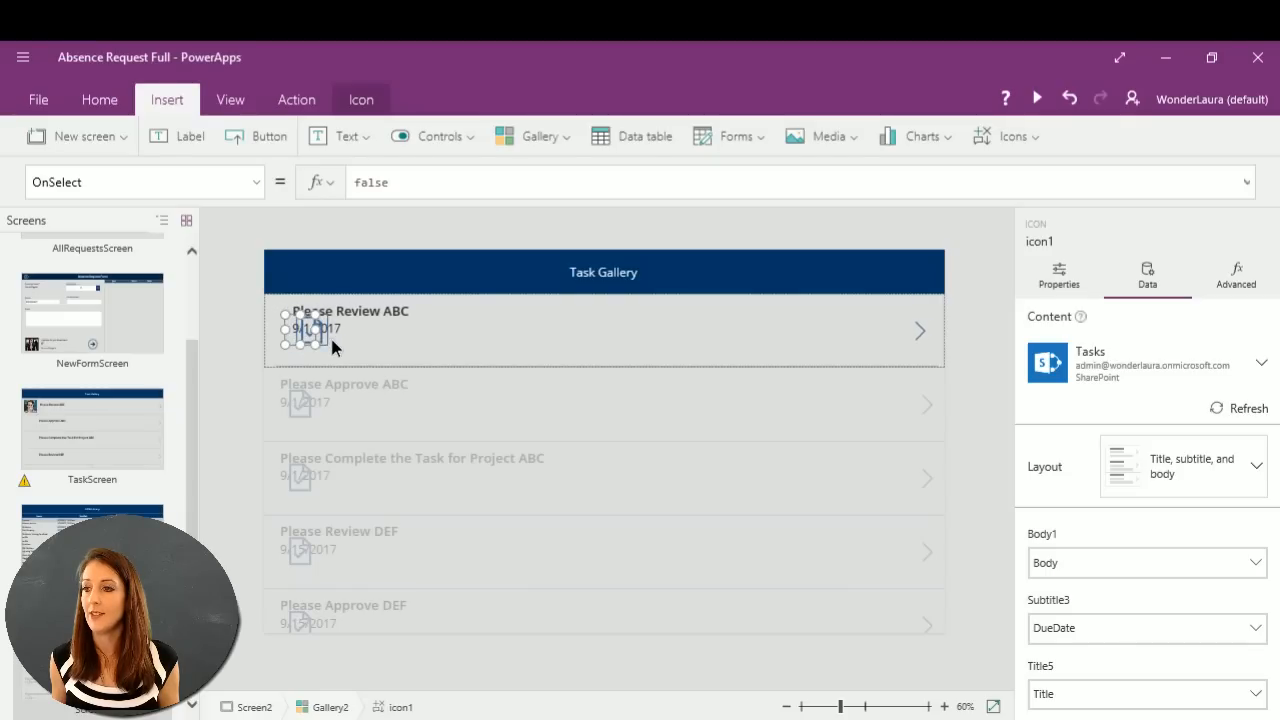
# Move the document icon to the far end of the task row, just before the arrow.
pyautogui.click(330, 312)
pyautogui.click(308, 323)
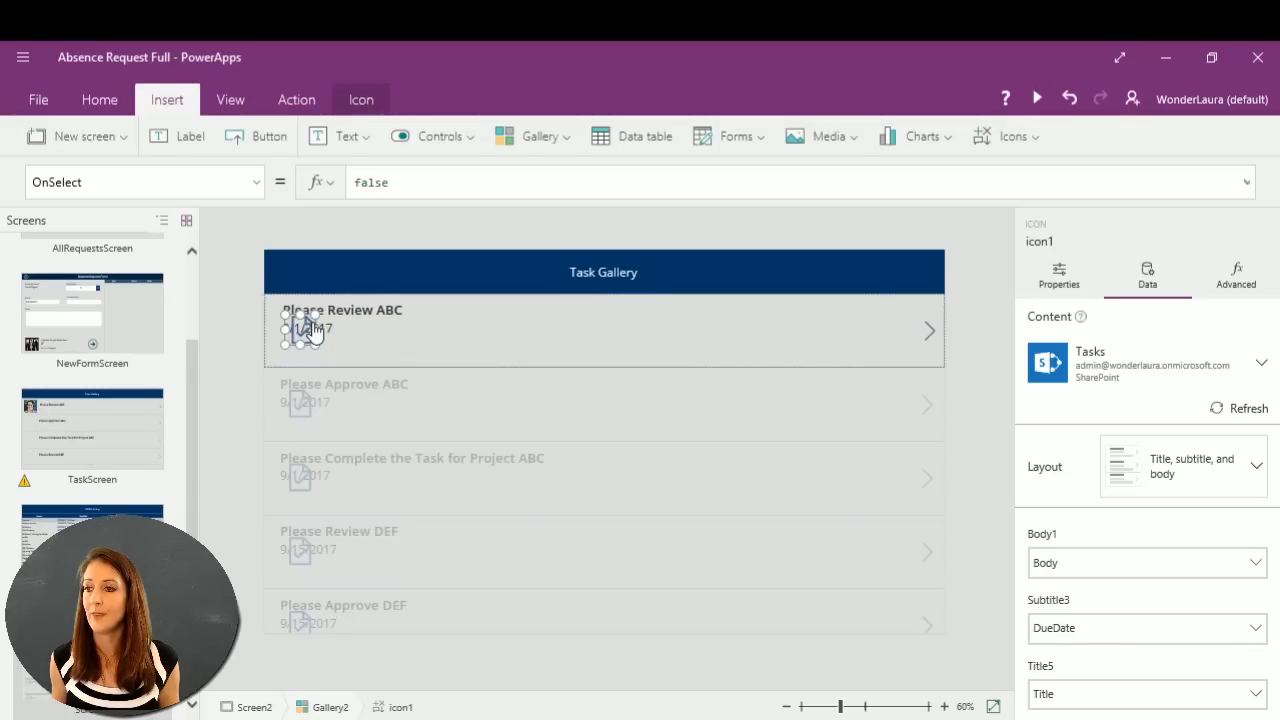
pyautogui.moveTo(305, 315); pyautogui.dragTo(866, 320)
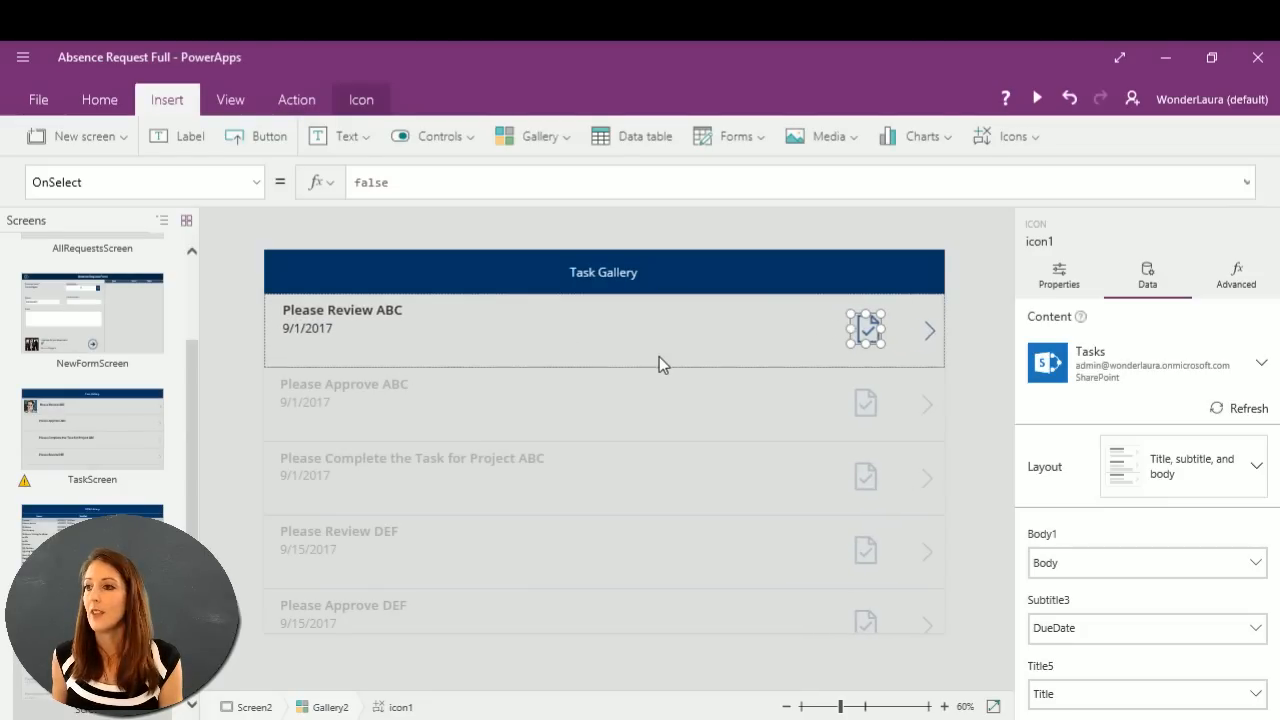
pyautogui.click(732, 412)
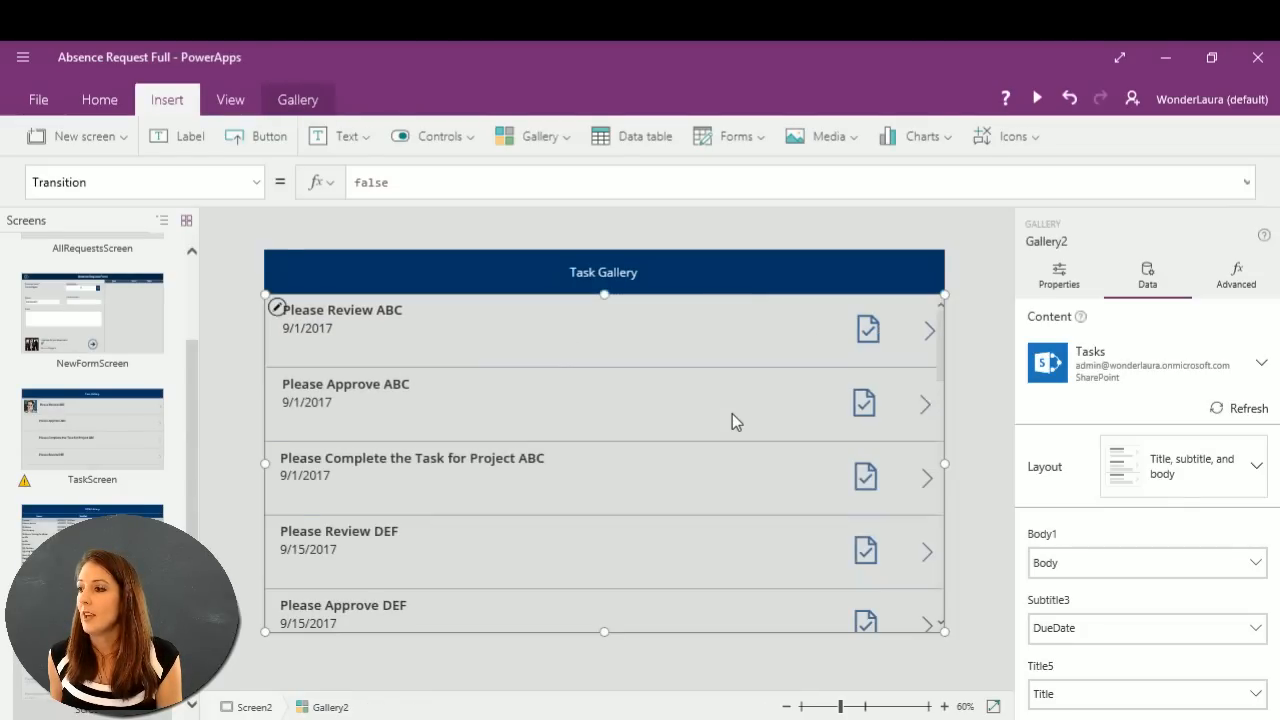
# Add a label to the gallery's item template and place it to the right of the task title.
pyautogui.click(592, 345)
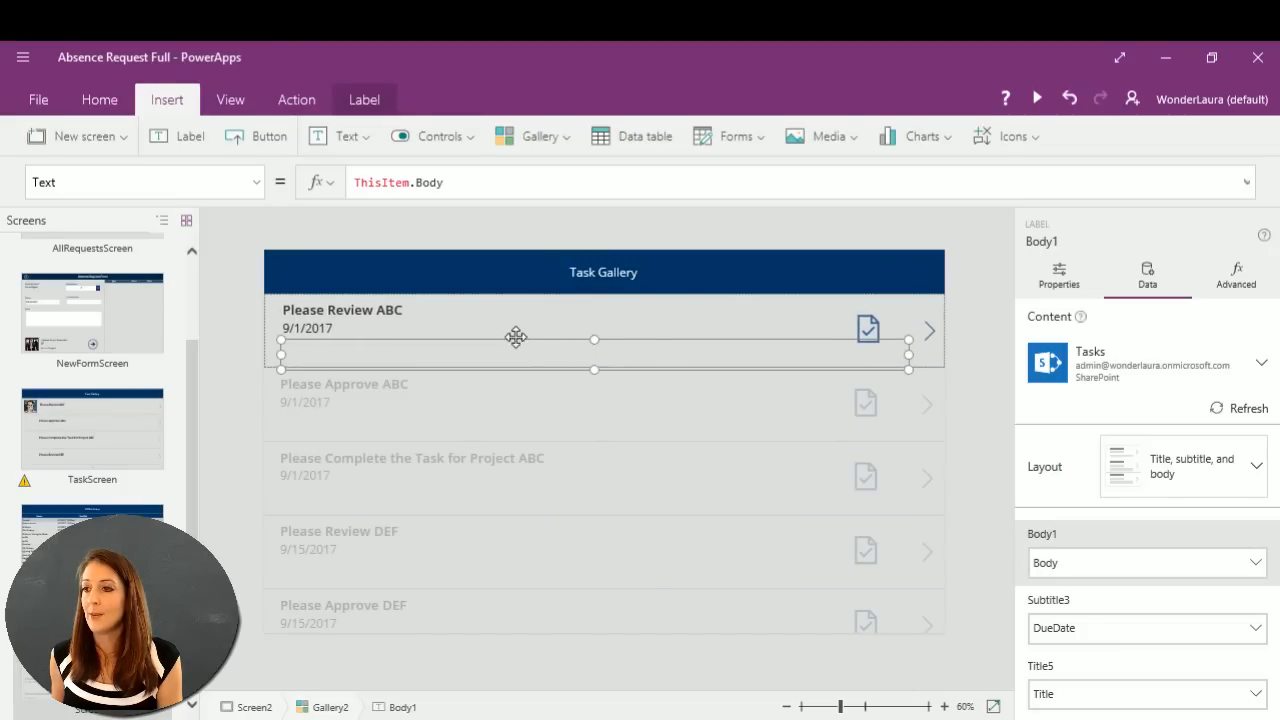
pyautogui.click(422, 305)
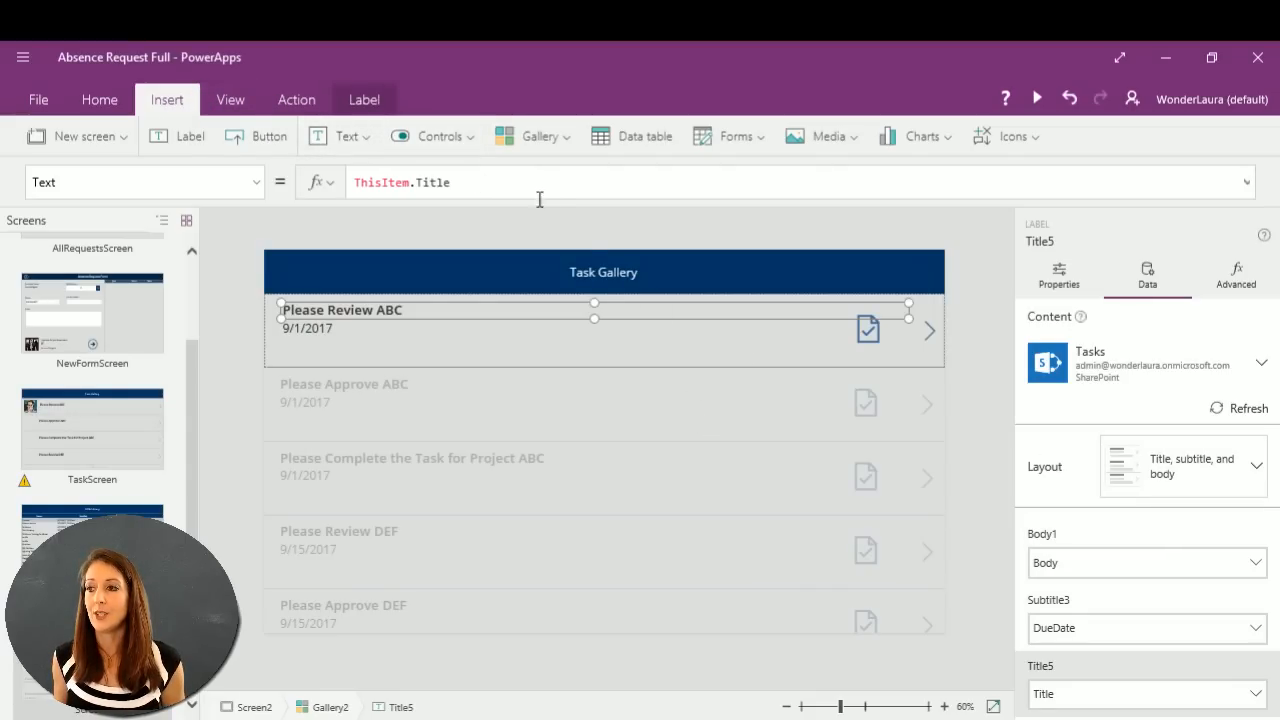
pyautogui.click(364, 146)
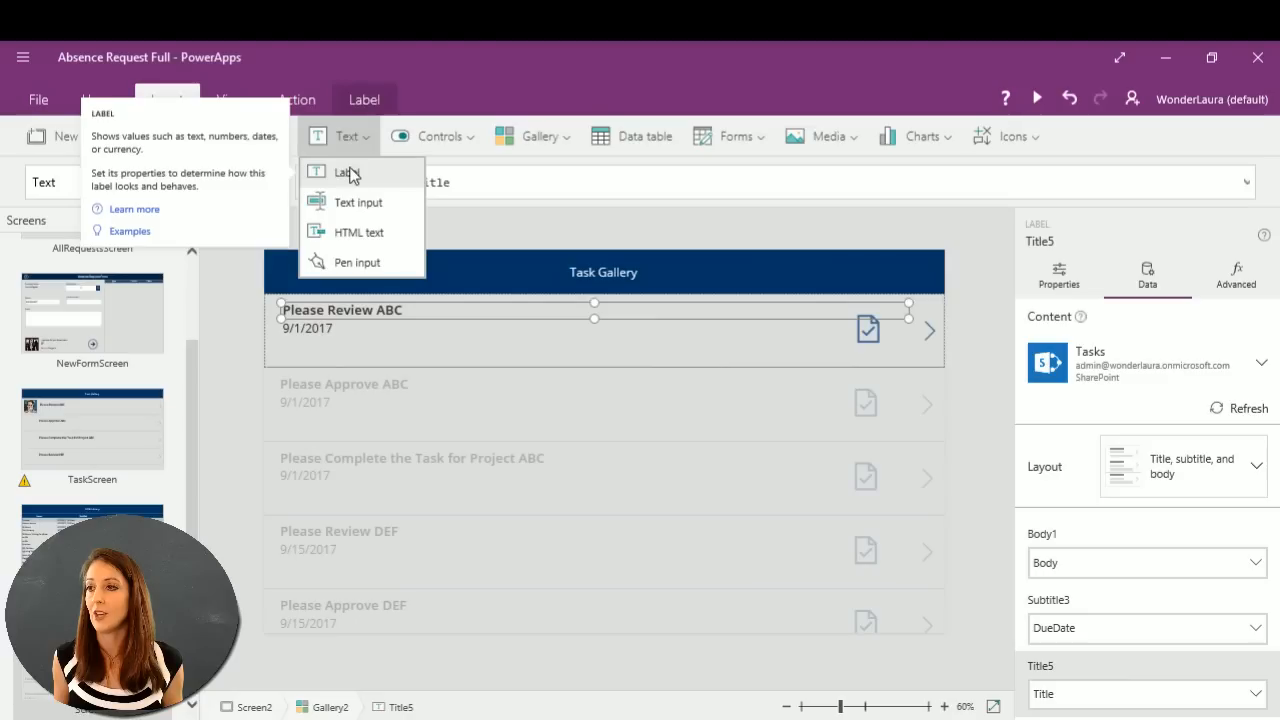
pyautogui.click(343, 172)
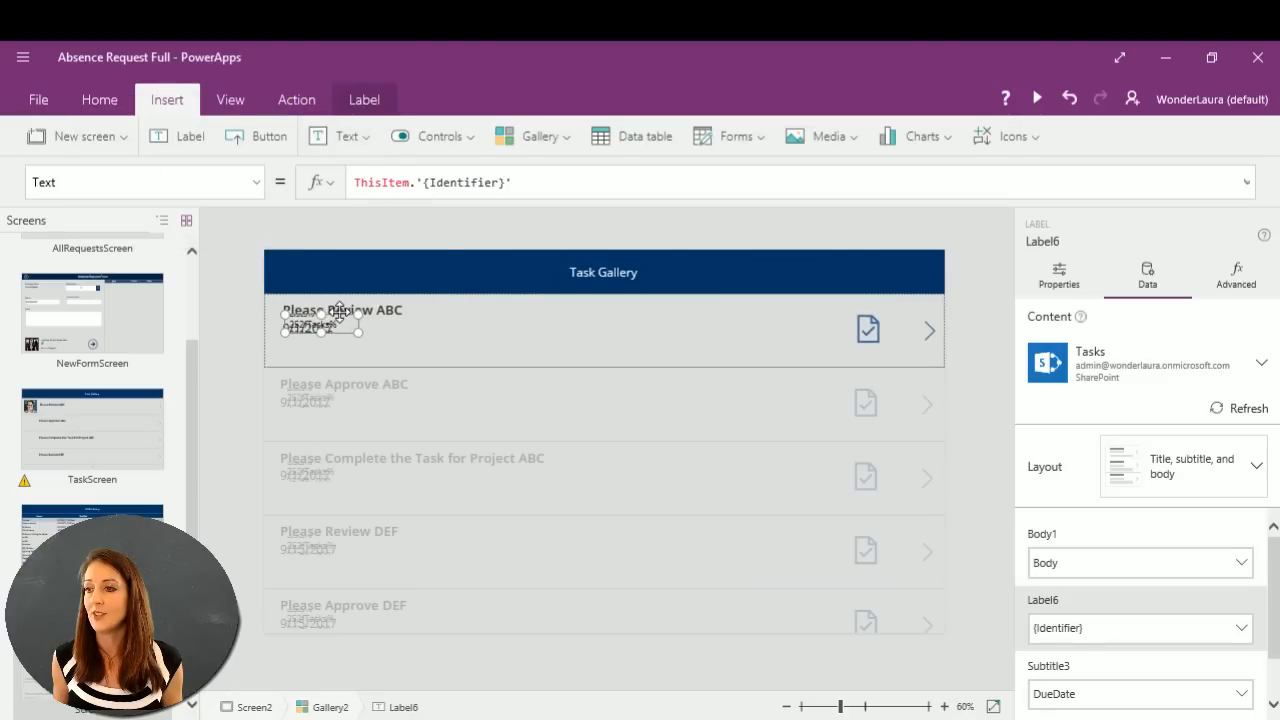
pyautogui.moveTo(340, 313); pyautogui.dragTo(566, 303)
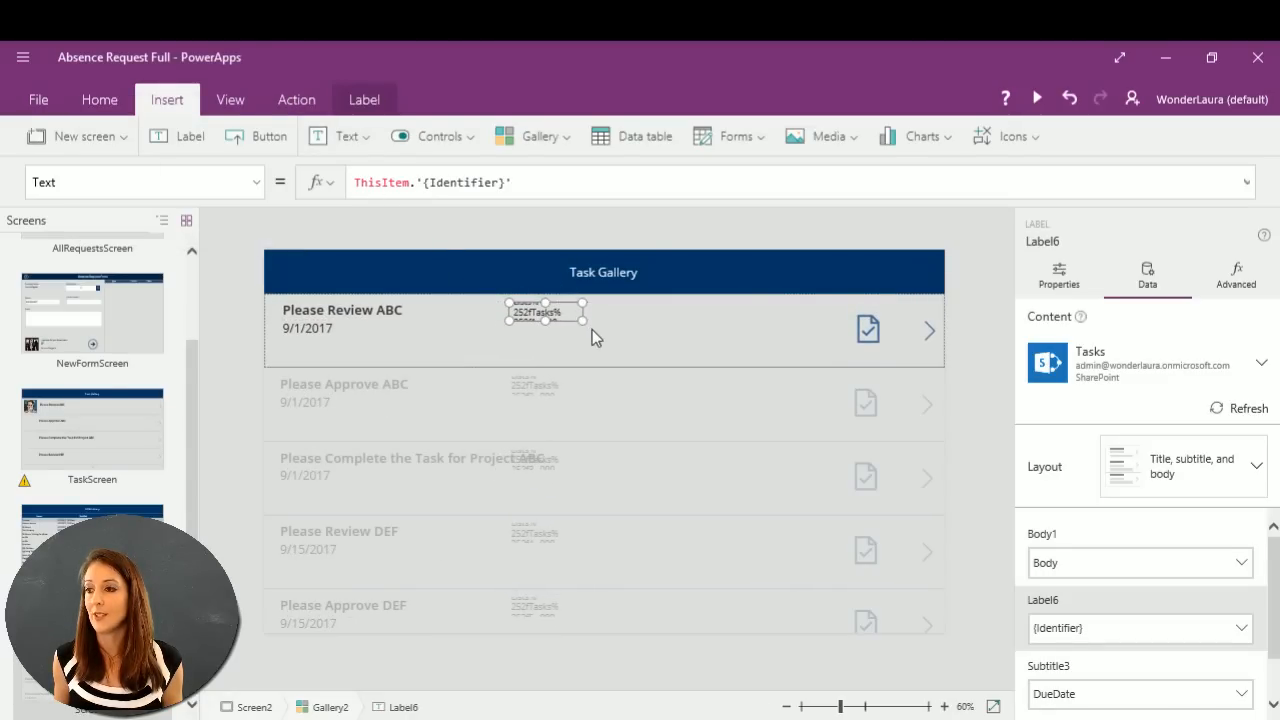
# Set the new label's field to PercentComplete and refresh the Tasks data source.
pyautogui.click(1242, 628)
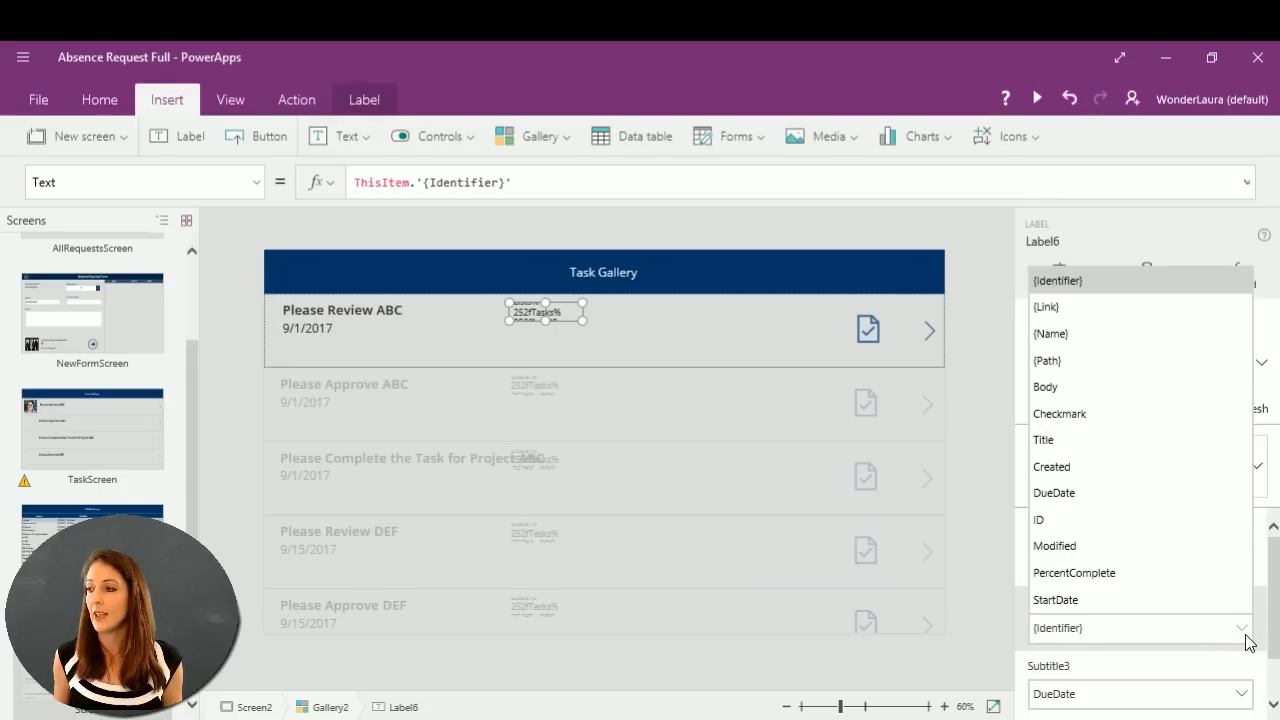
pyautogui.click(1106, 578)
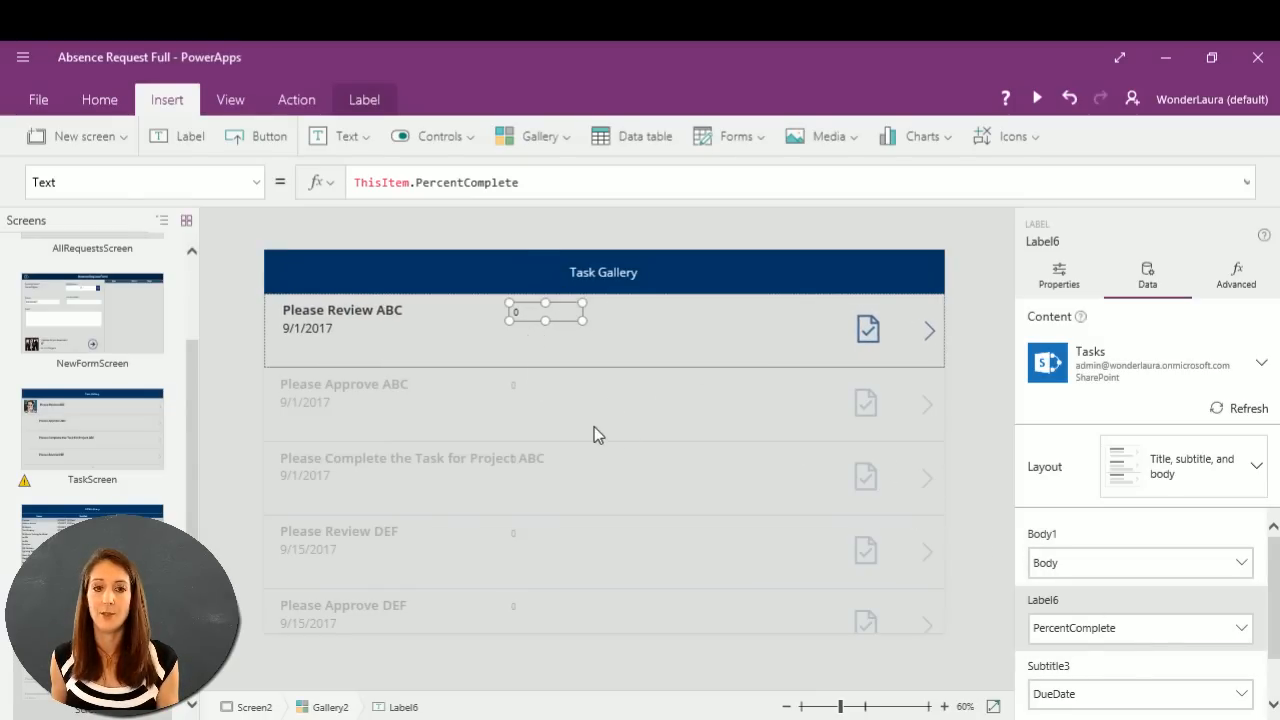
pyautogui.click(1248, 408)
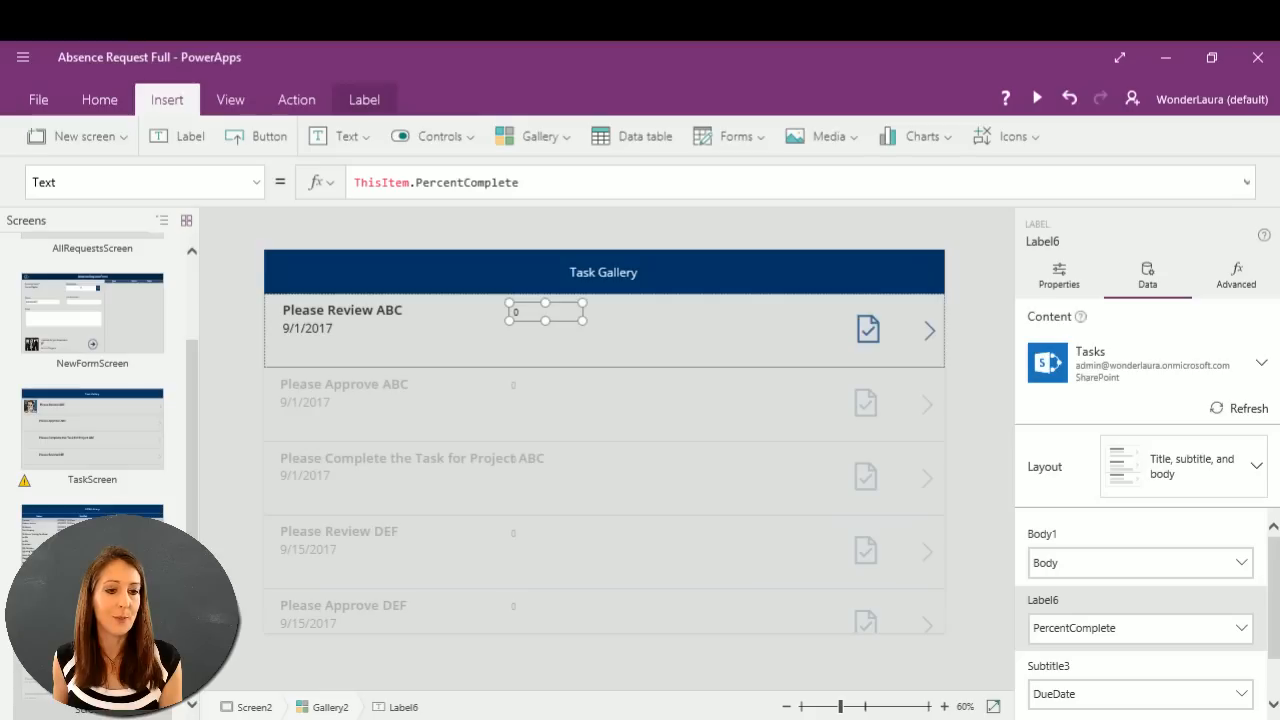
pyautogui.hotkey('alt', 'Tab')
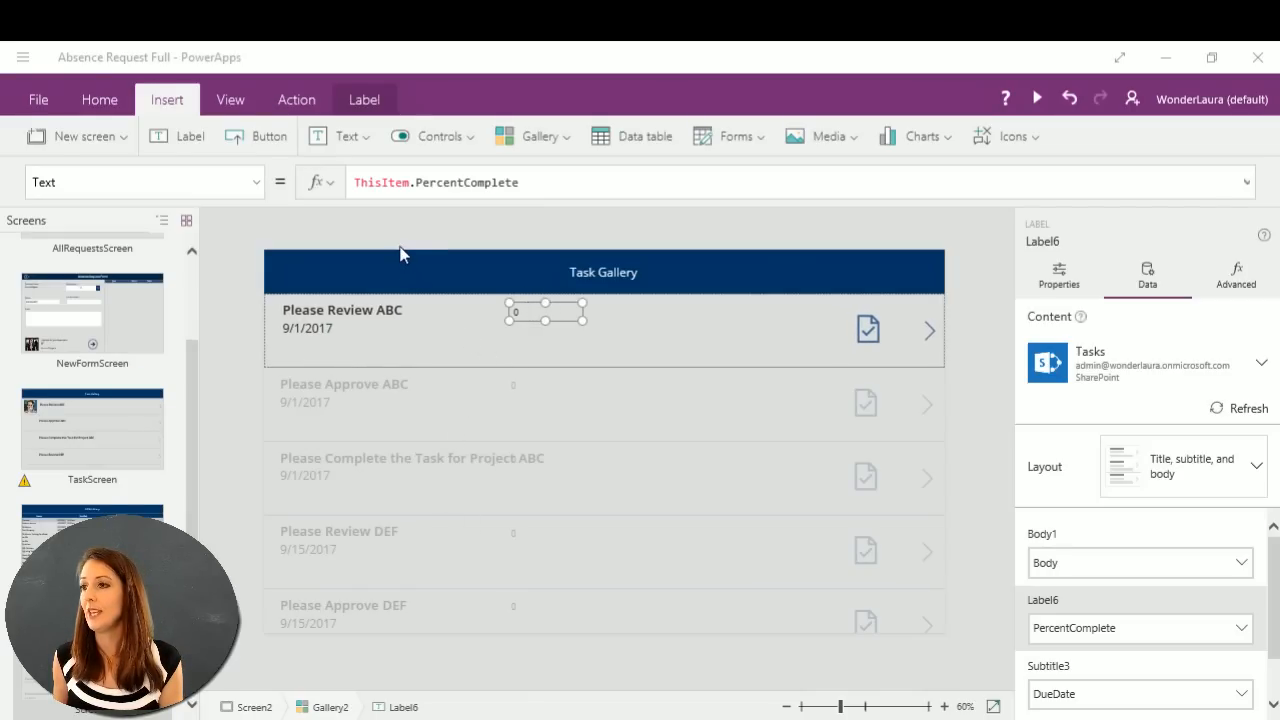
pyautogui.click(466, 137)
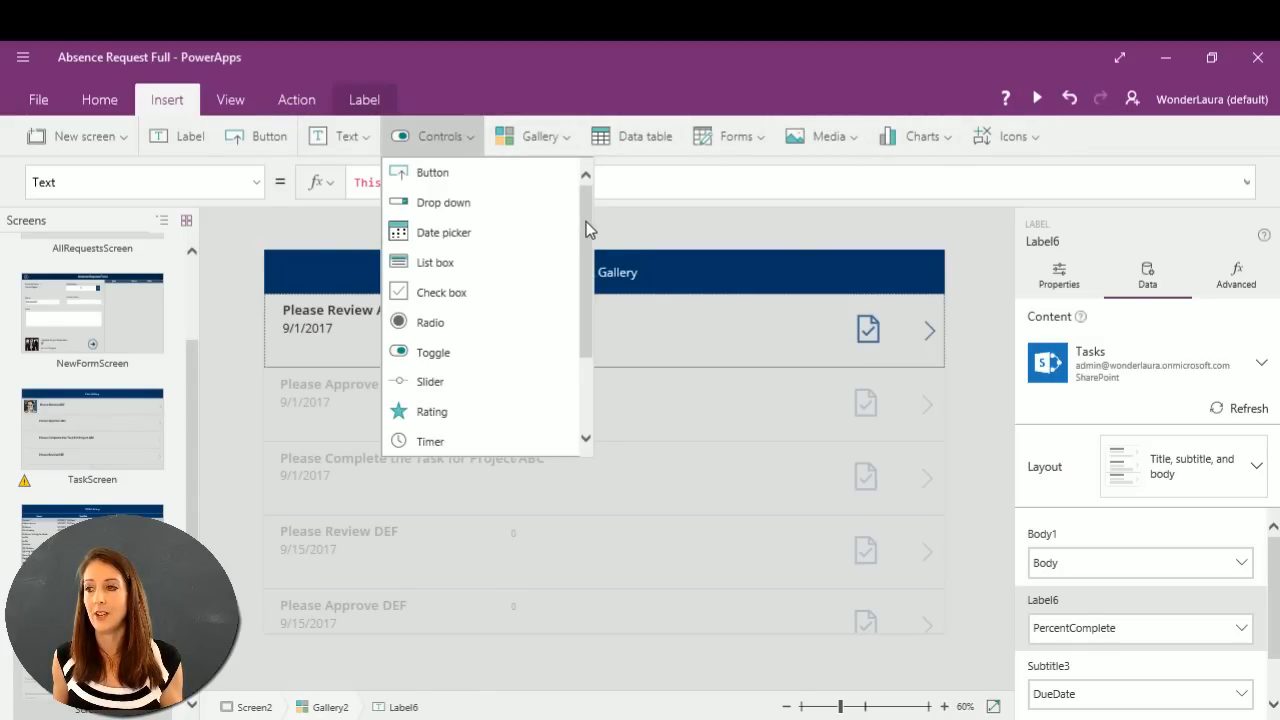
pyautogui.moveTo(585, 228)
pyautogui.mouseDown()
pyautogui.moveTo(592, 292)
pyautogui.moveTo(586, 223)
pyautogui.mouseUp()
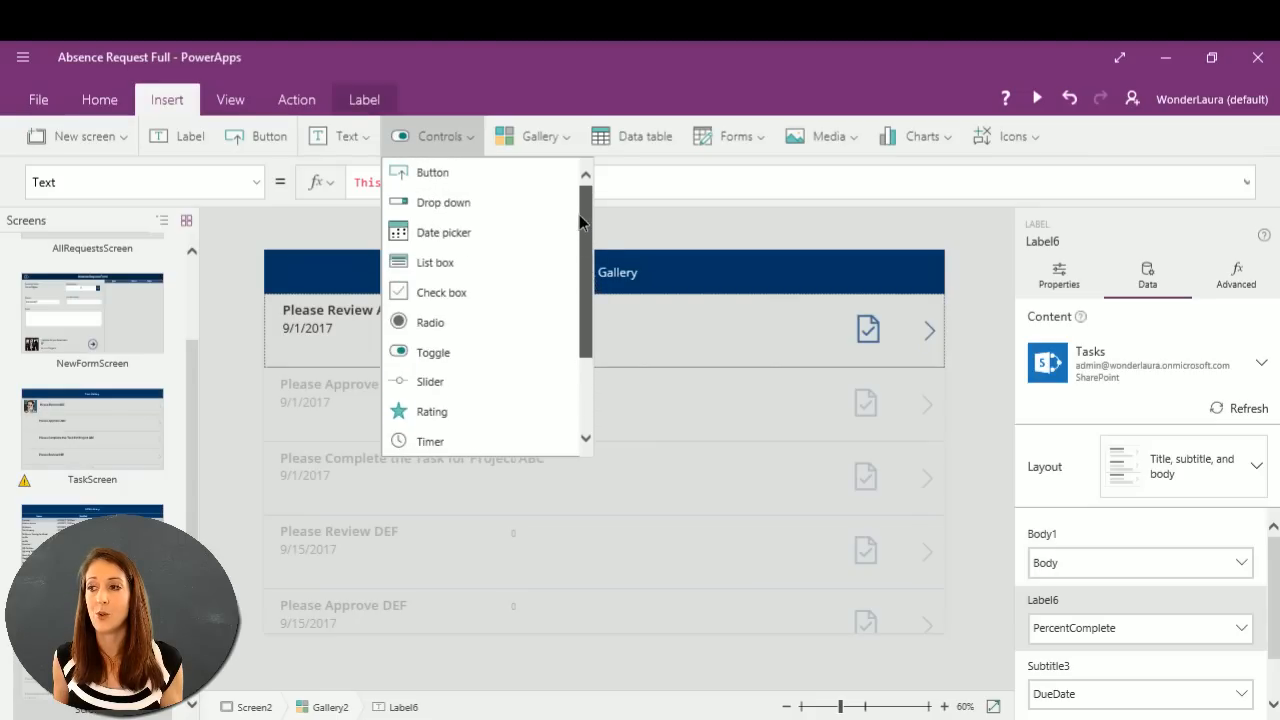
pyautogui.click(477, 110)
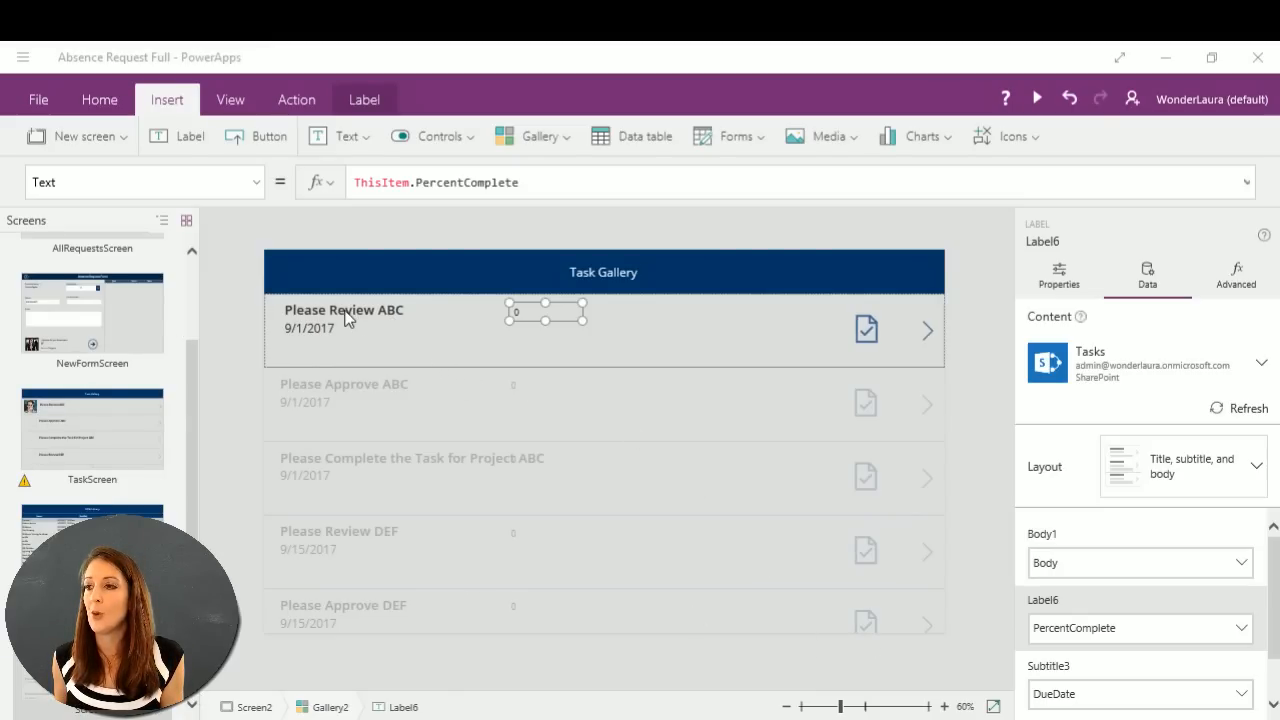
# Narrow the due date label in the gallery's item template so that it ends before the document icon.
pyautogui.click(275, 297)
pyautogui.click(275, 297)
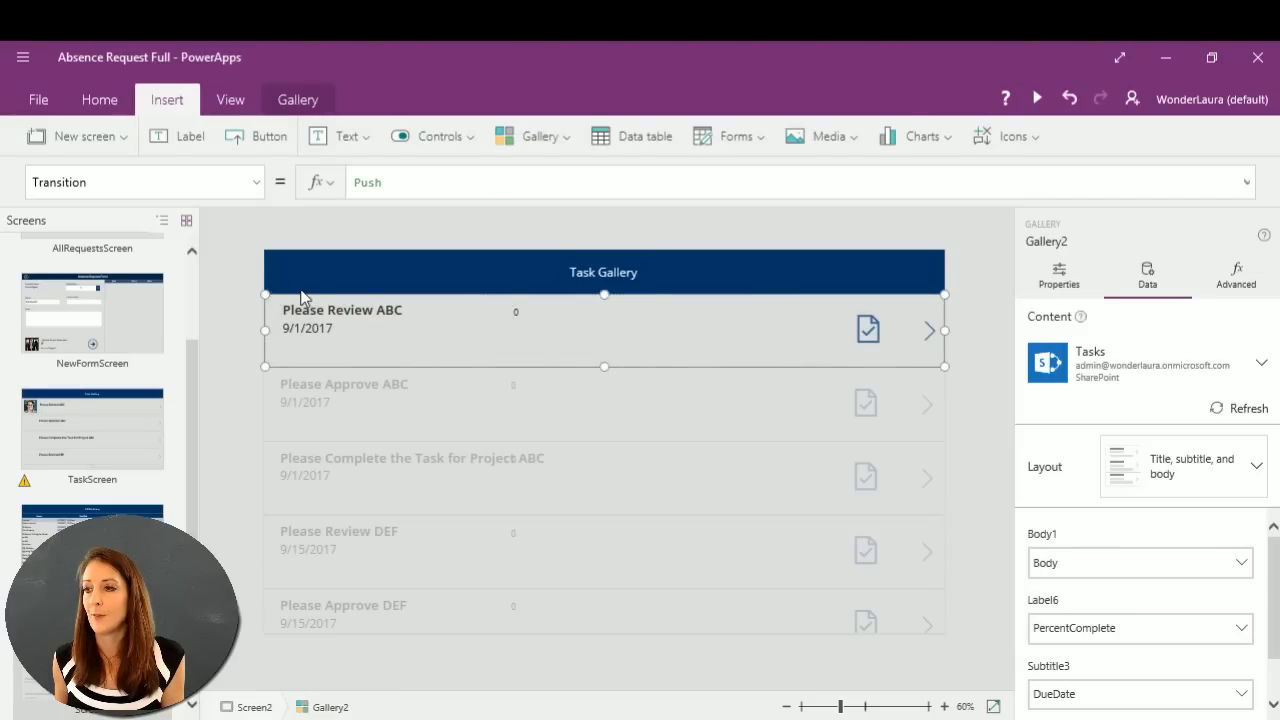
pyautogui.click(490, 266)
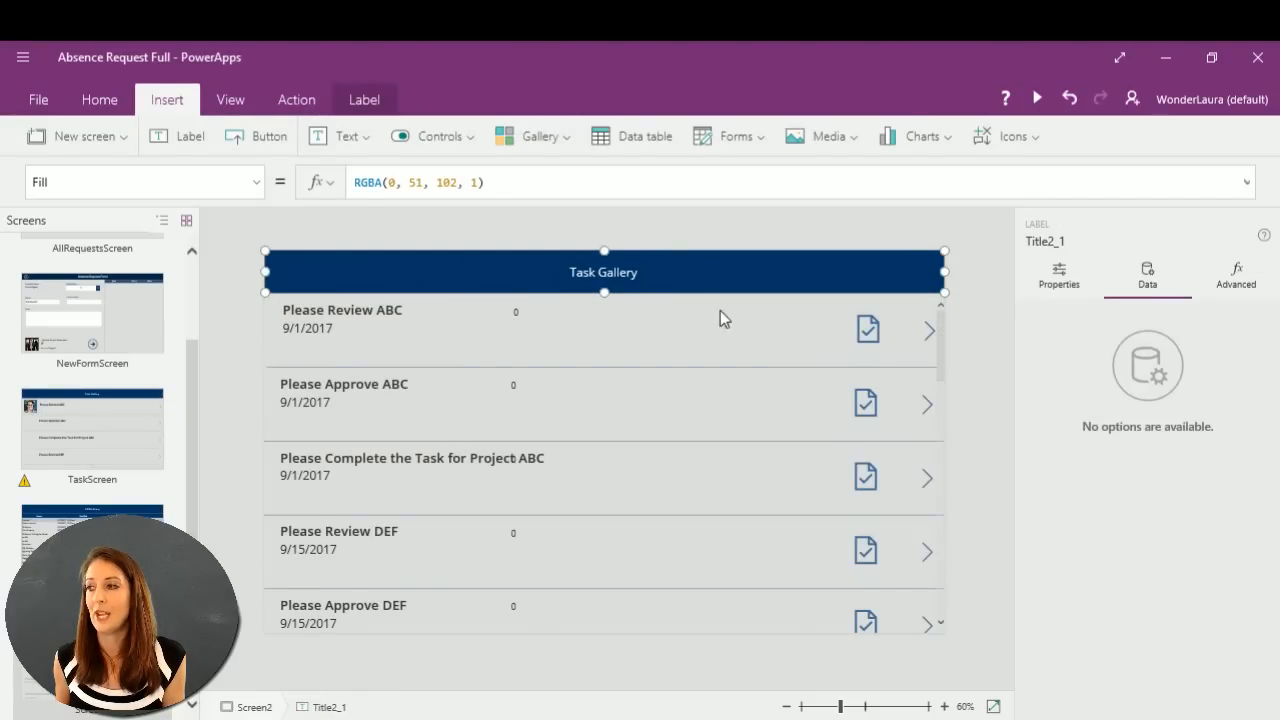
pyautogui.click(310, 338)
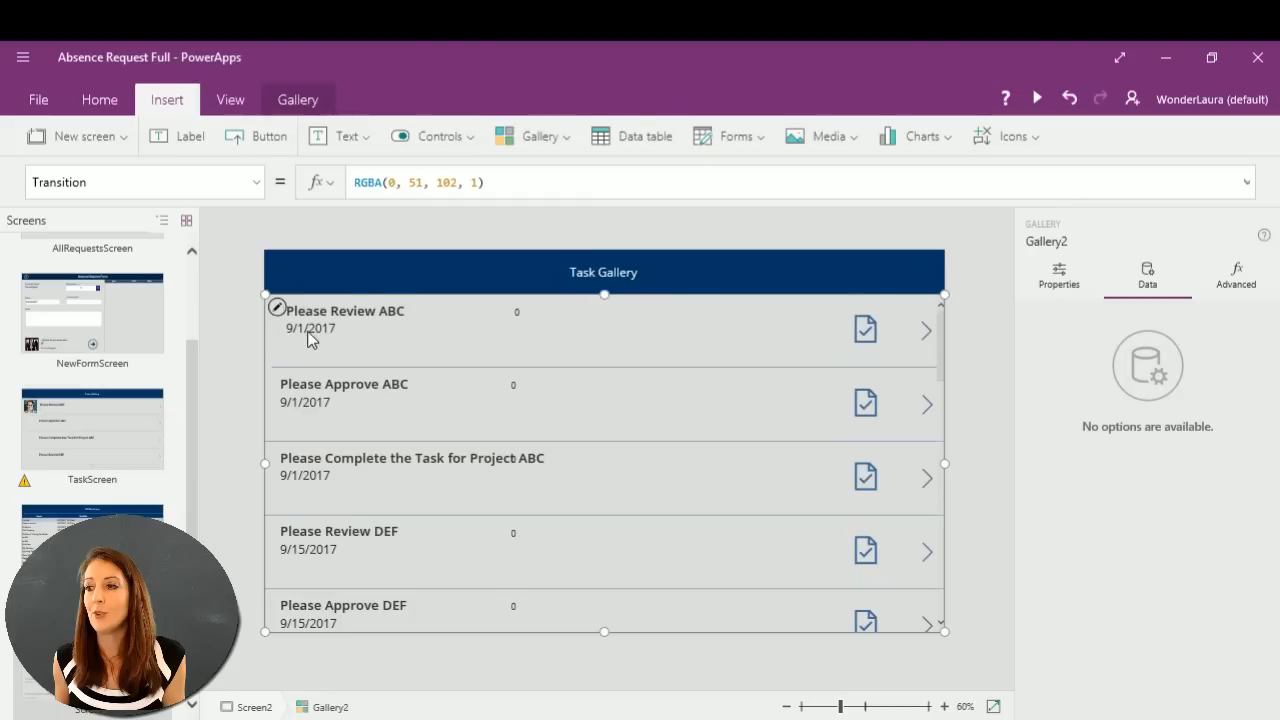
pyautogui.click(330, 330)
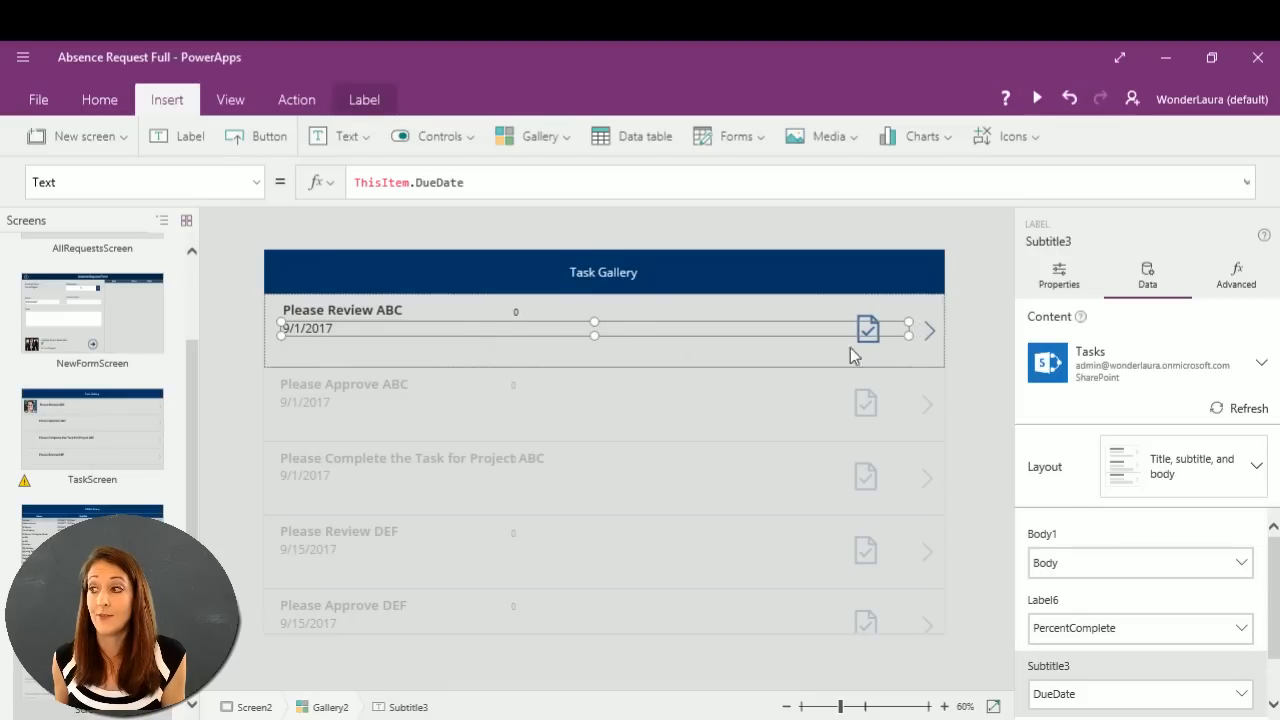
pyautogui.moveTo(908, 335); pyautogui.dragTo(838, 339)
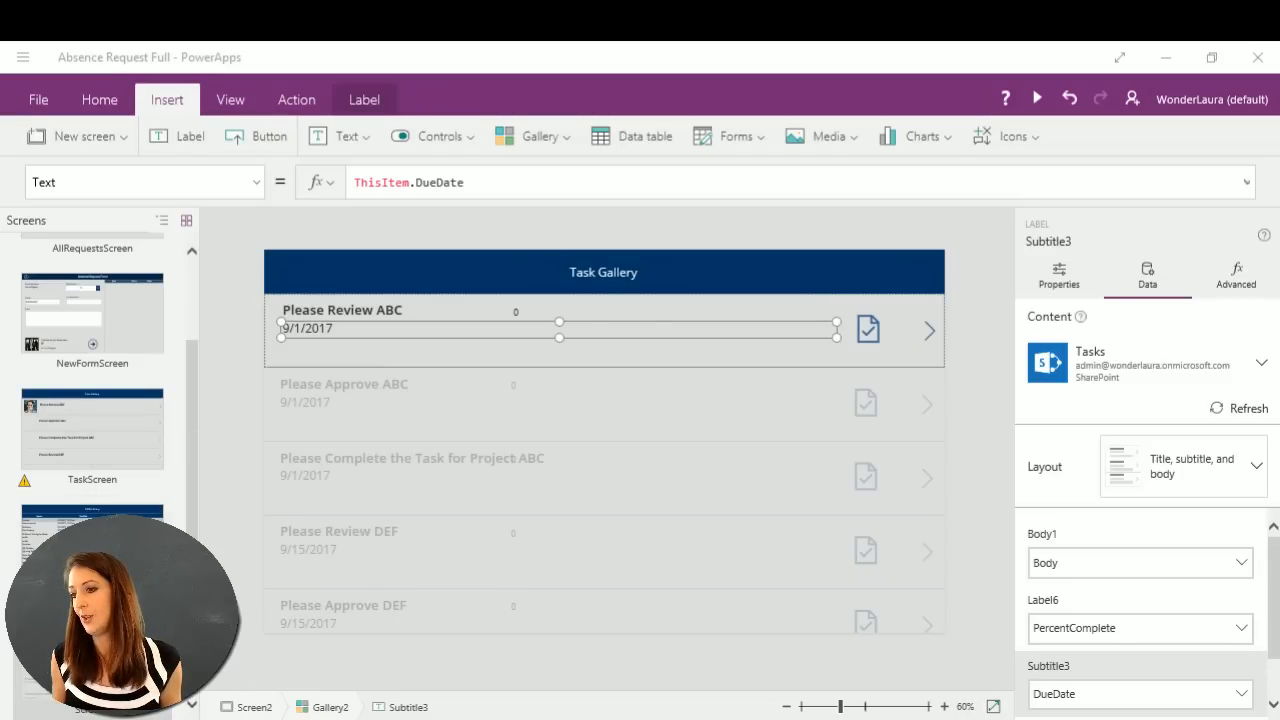
# Add a blank screen, insert a data table on it, and move the table to the screen's left edge.
pyautogui.click(121, 139)
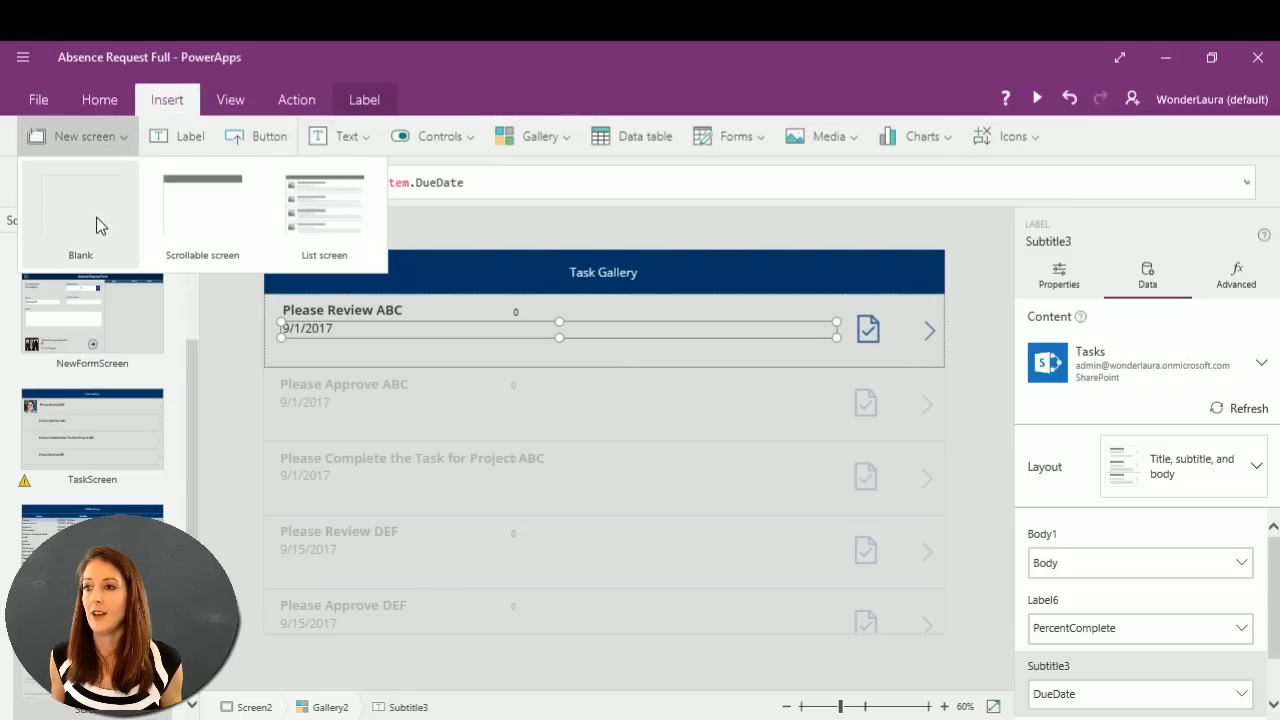
pyautogui.click(95, 213)
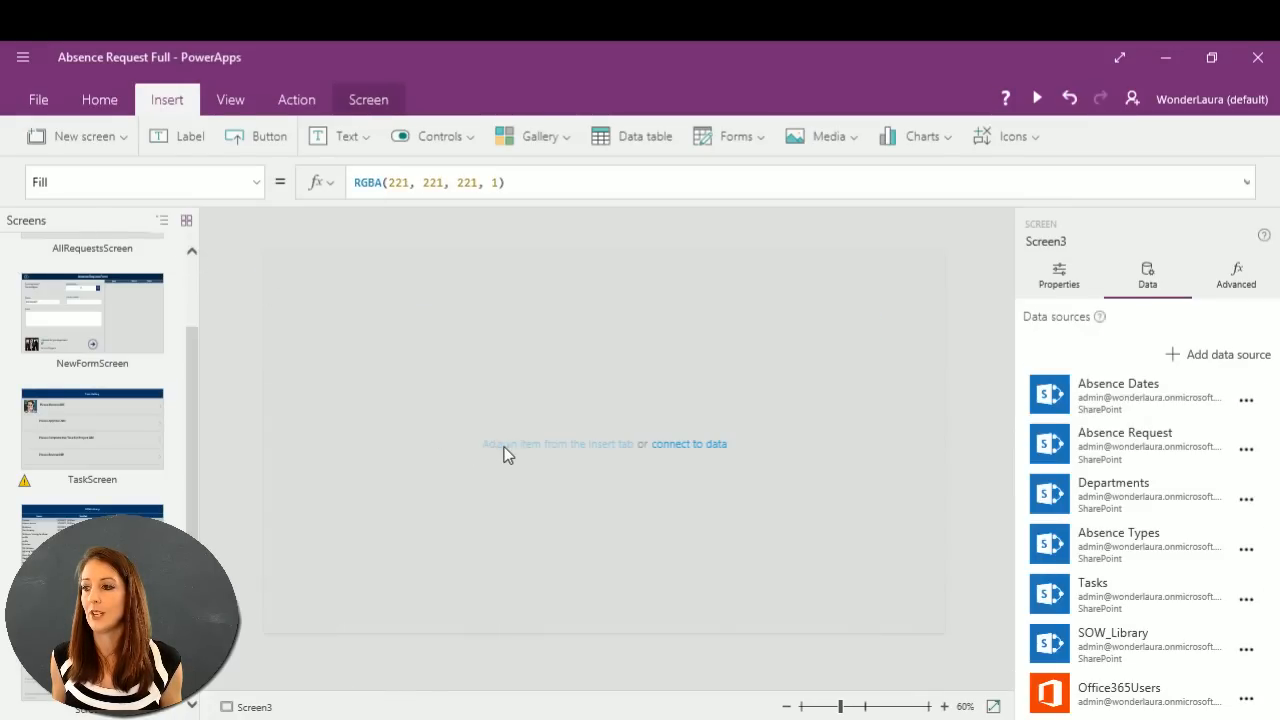
pyautogui.click(646, 140)
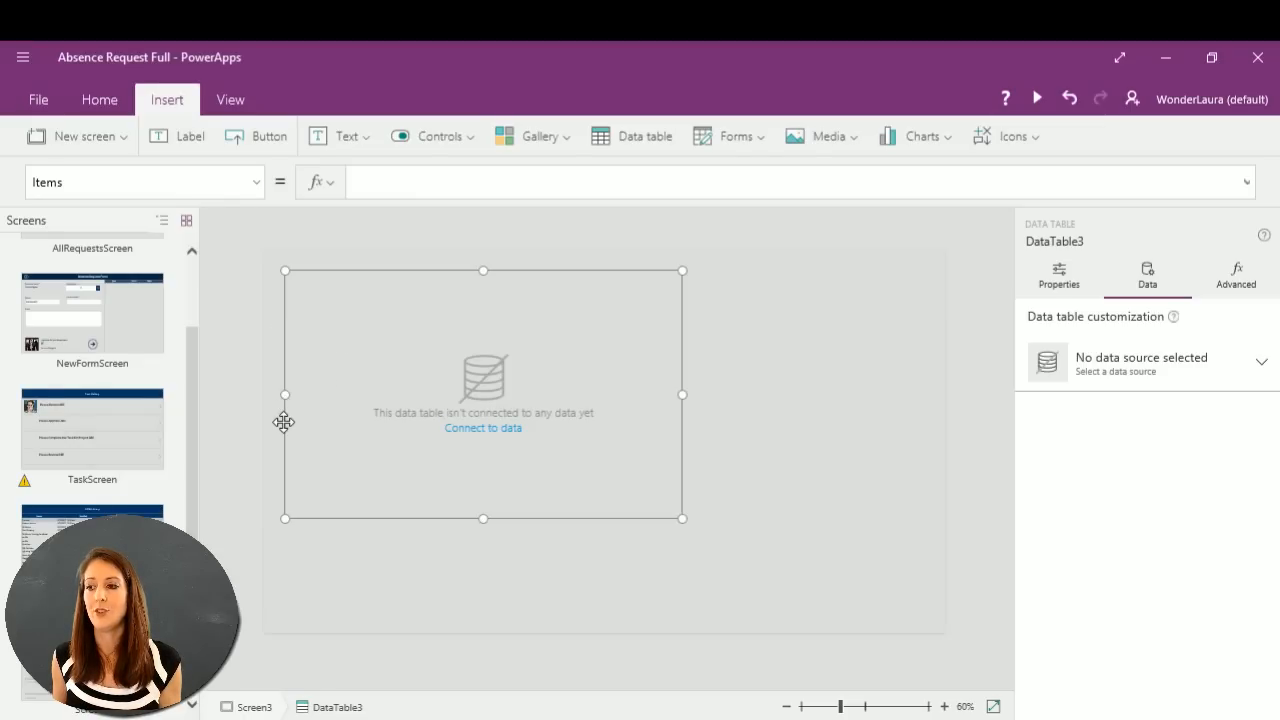
pyautogui.moveTo(284, 422); pyautogui.dragTo(264, 428)
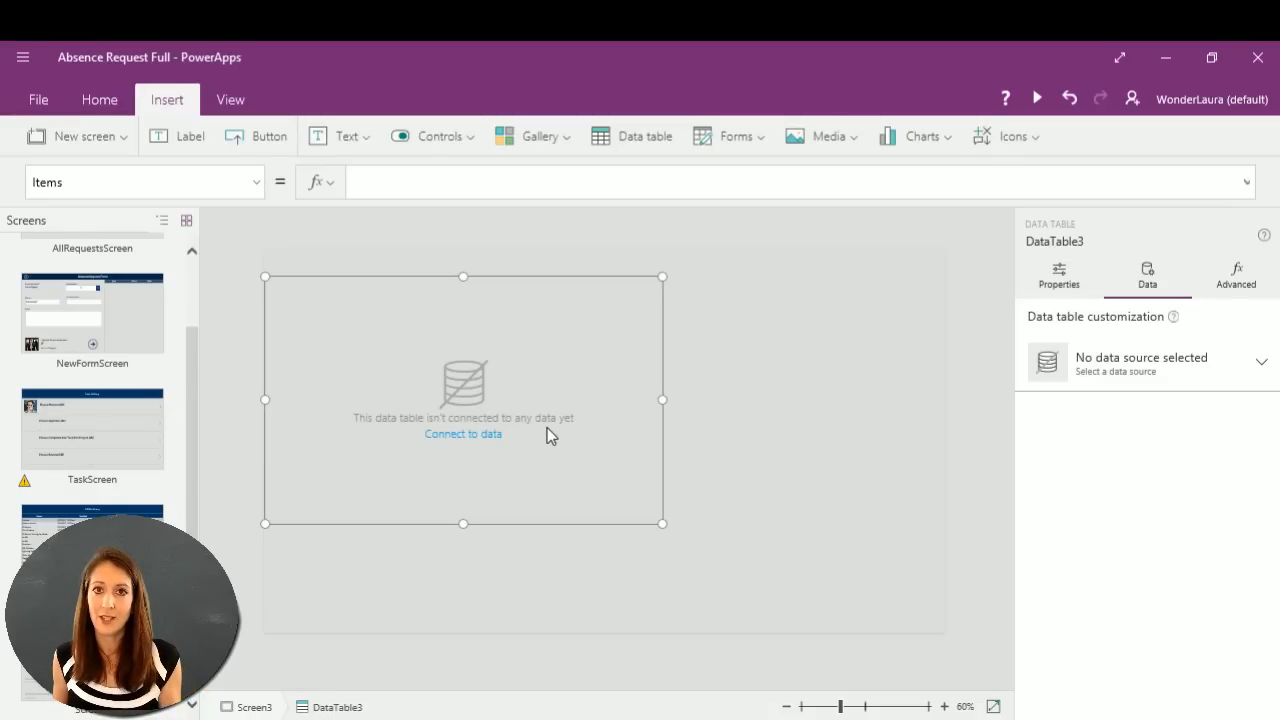
pyautogui.click(488, 436)
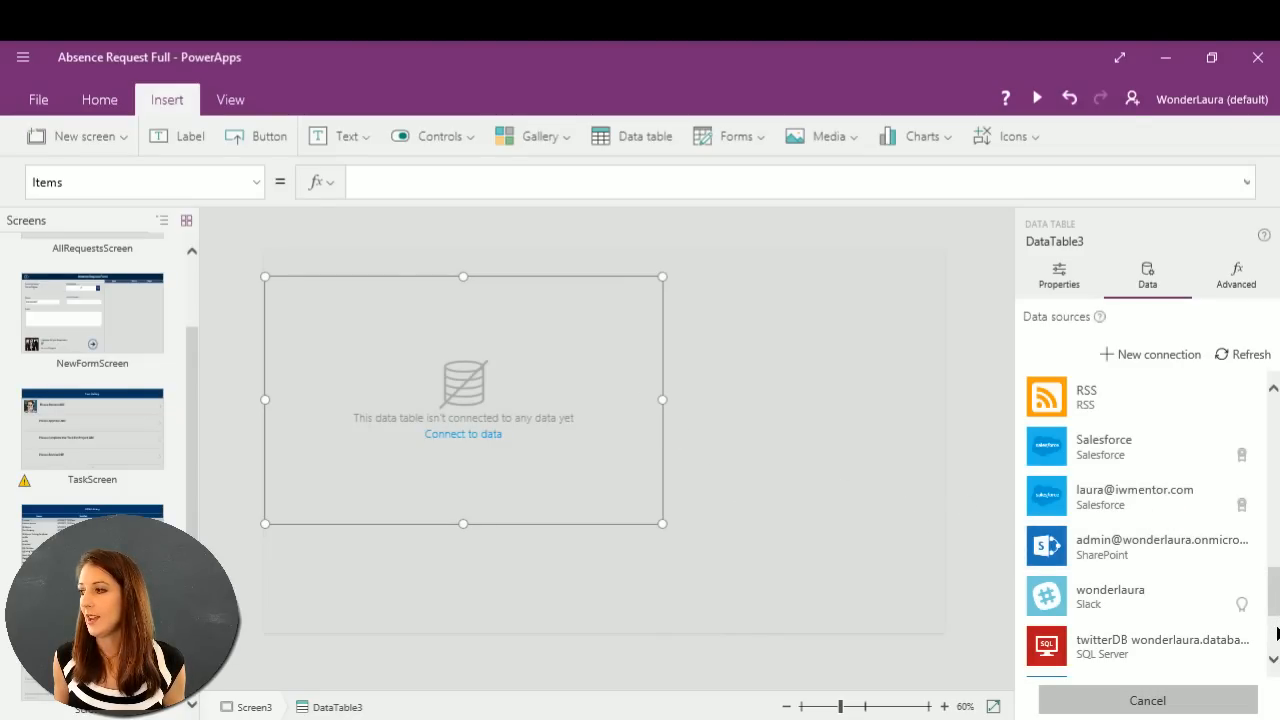
pyautogui.click(1160, 549)
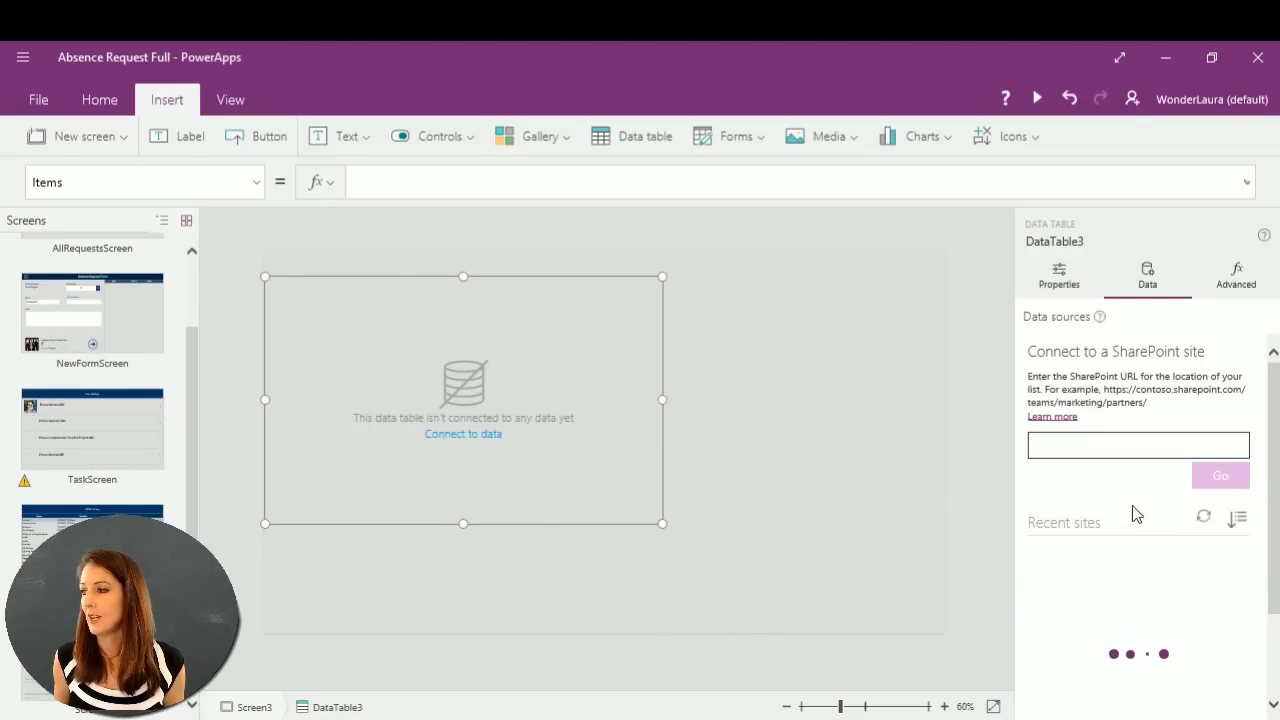
pyautogui.click(1097, 451)
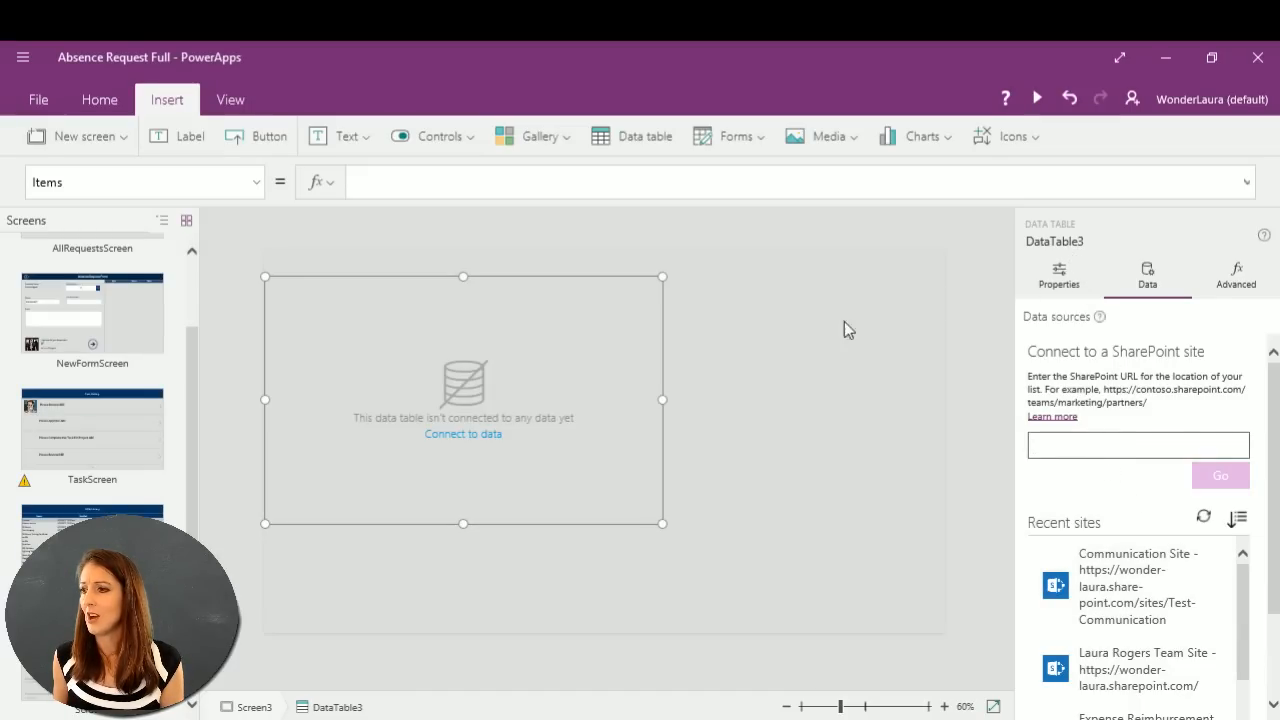
pyautogui.click(462, 438)
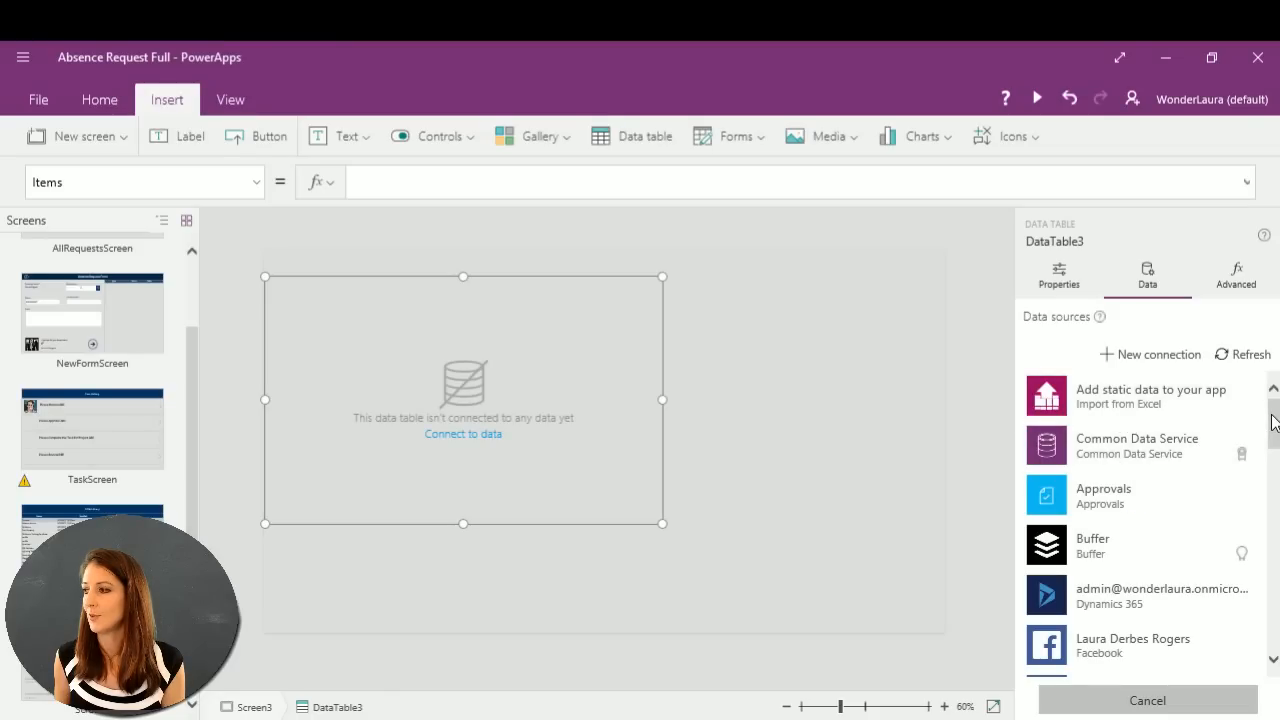
pyautogui.click(1060, 284)
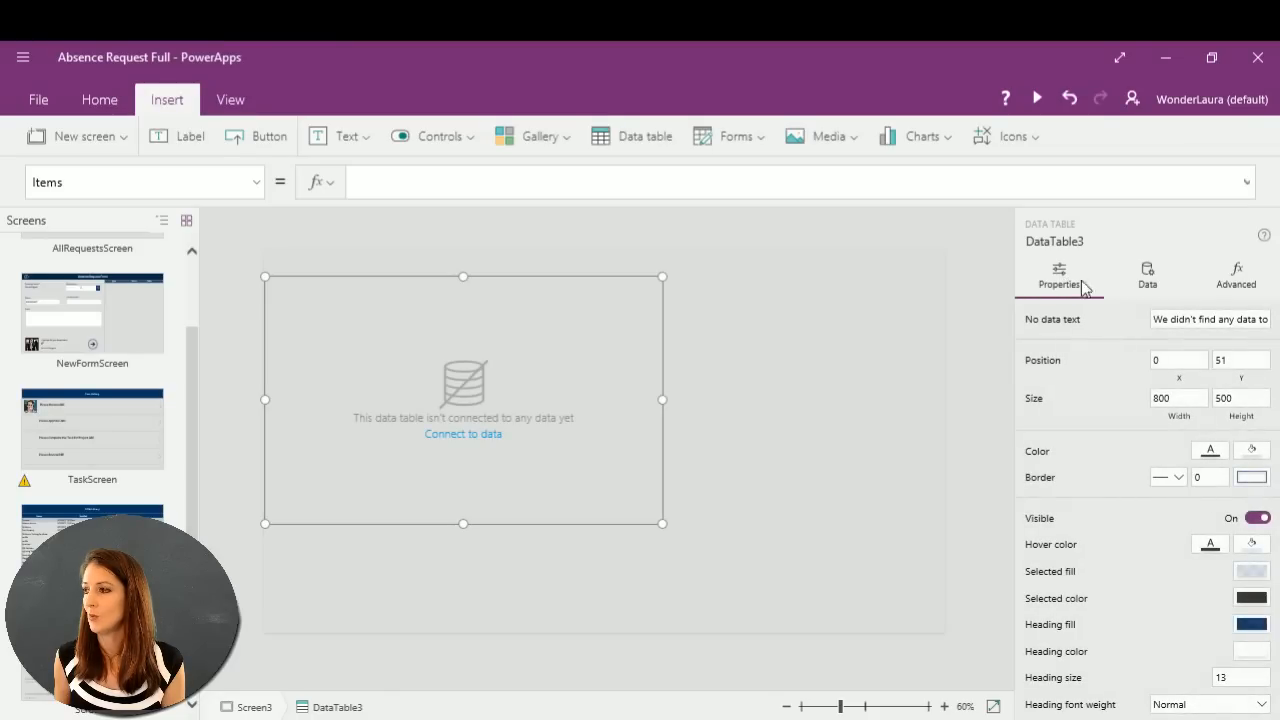
pyautogui.click(1146, 290)
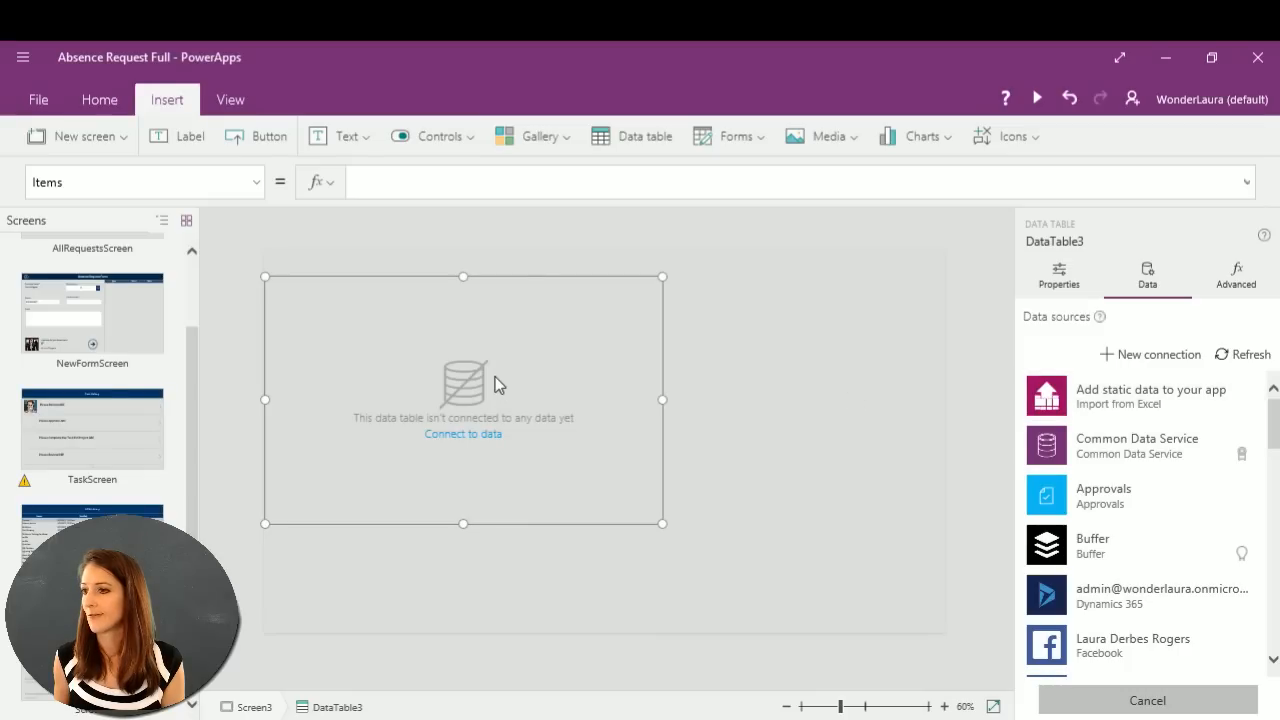
pyautogui.click(492, 437)
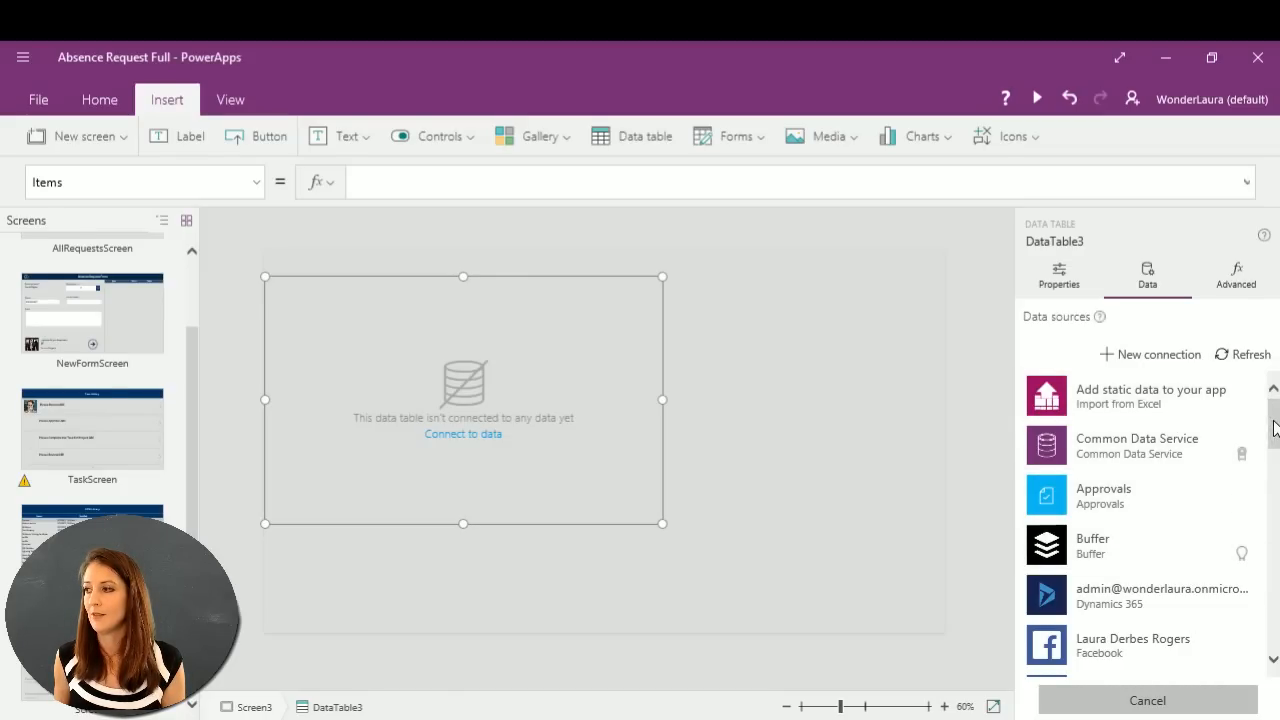
pyautogui.moveTo(1274, 428); pyautogui.dragTo(1274, 518)
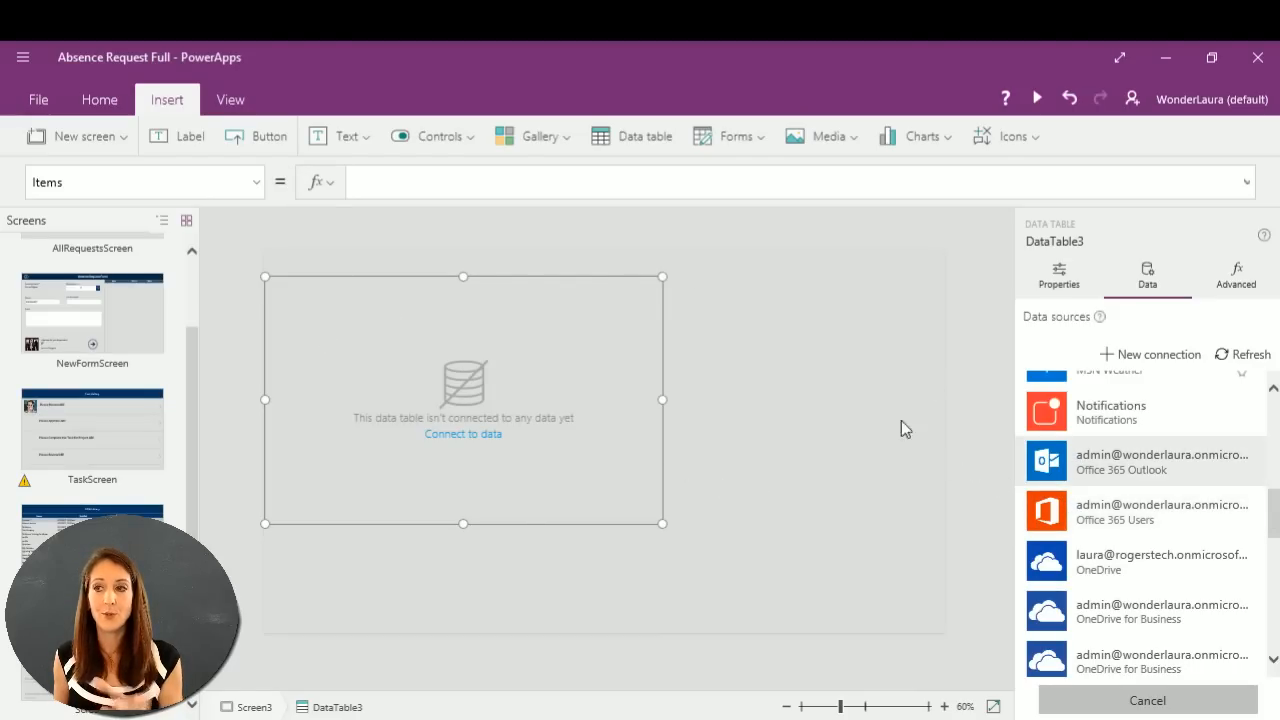
# Set the data table's Items property to SOW_Library and enlarge the table to the lower-right corner of the app screen.
pyautogui.click(452, 181)
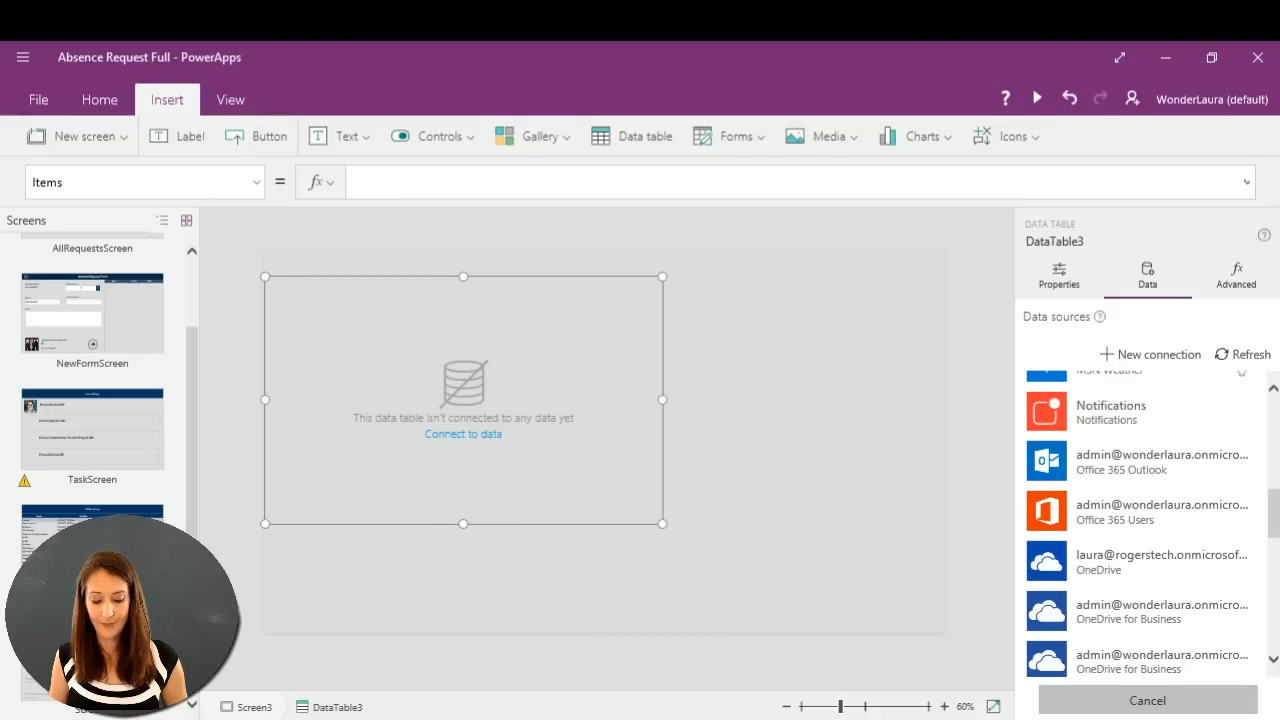
pyautogui.write('sow')
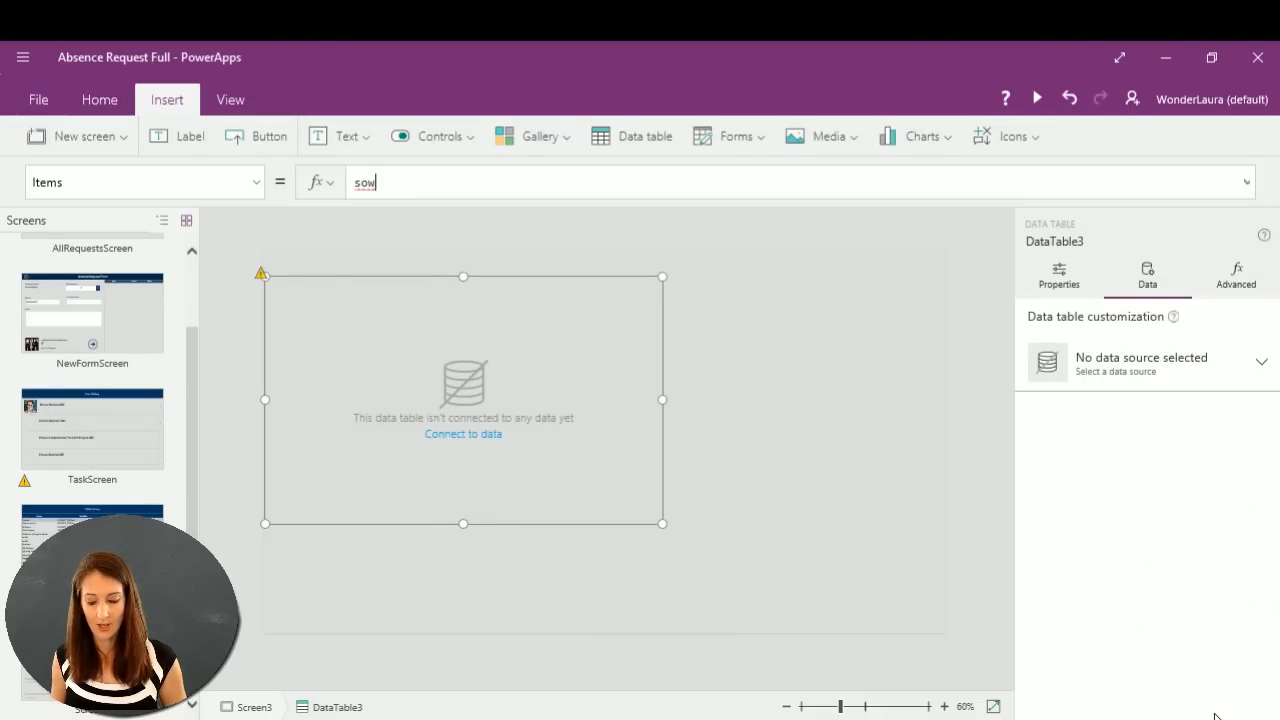
pyautogui.write('_')
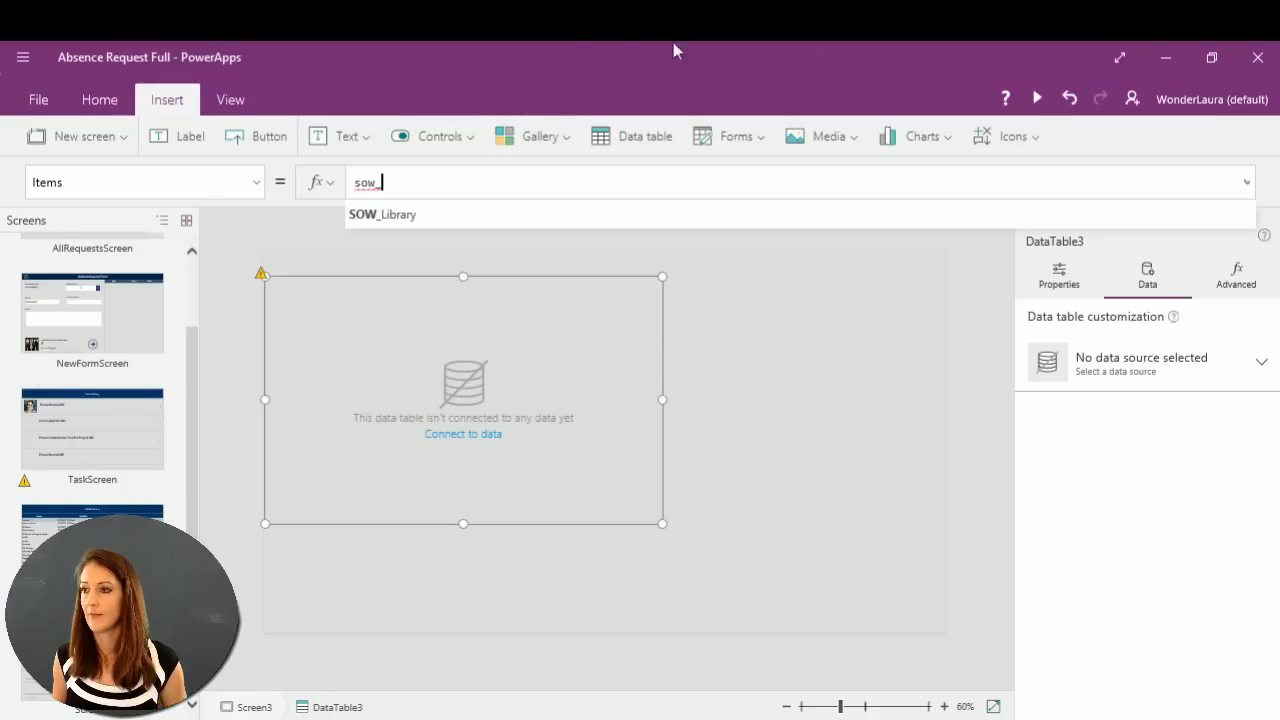
pyautogui.click(638, 215)
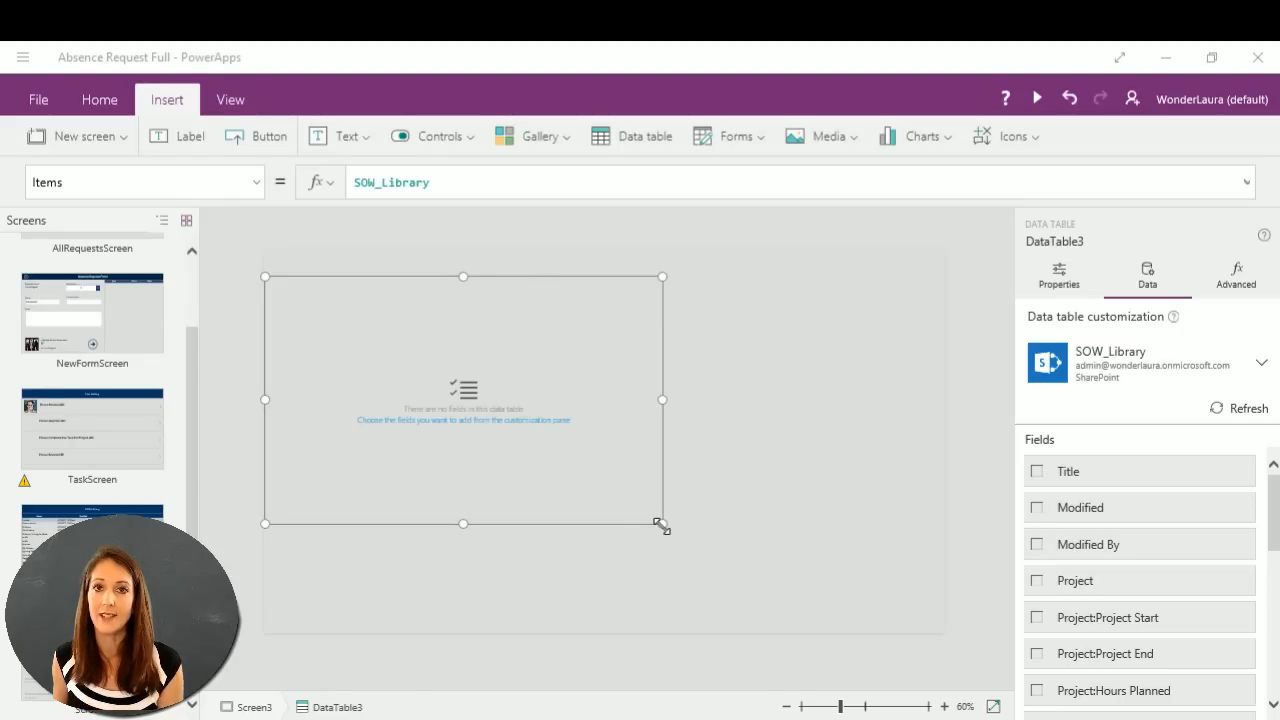
pyautogui.moveTo(662, 524); pyautogui.dragTo(963, 643)
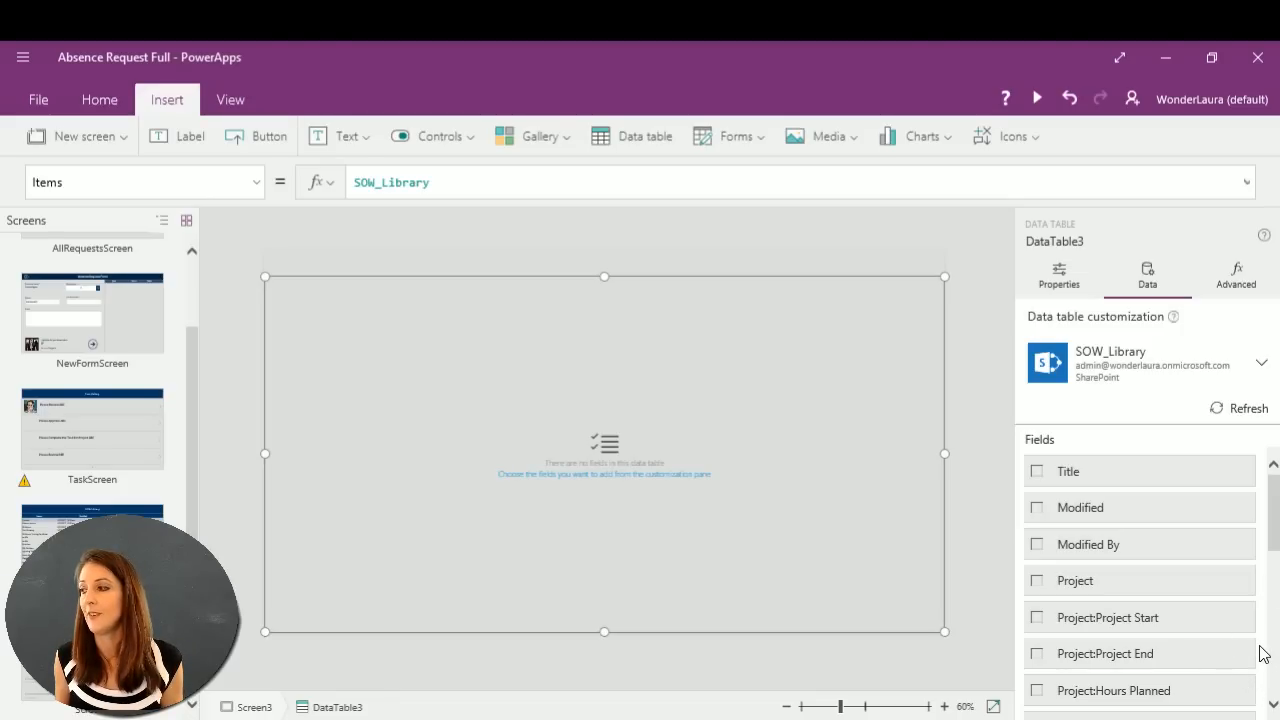
# Add the Name, Created, Modified By and Project fields as columns of the data table.
pyautogui.scroll(-10, 1268, 645)
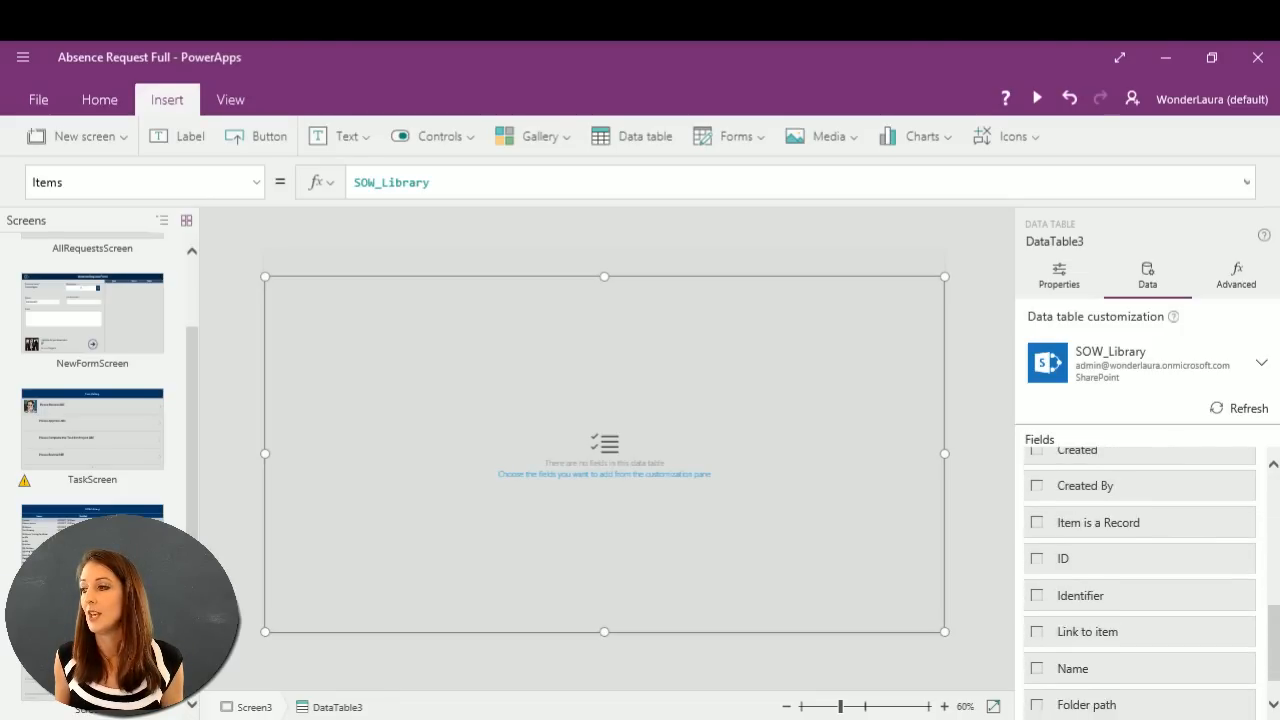
pyautogui.scroll(-1, 1114, 651)
pyautogui.click(1038, 649)
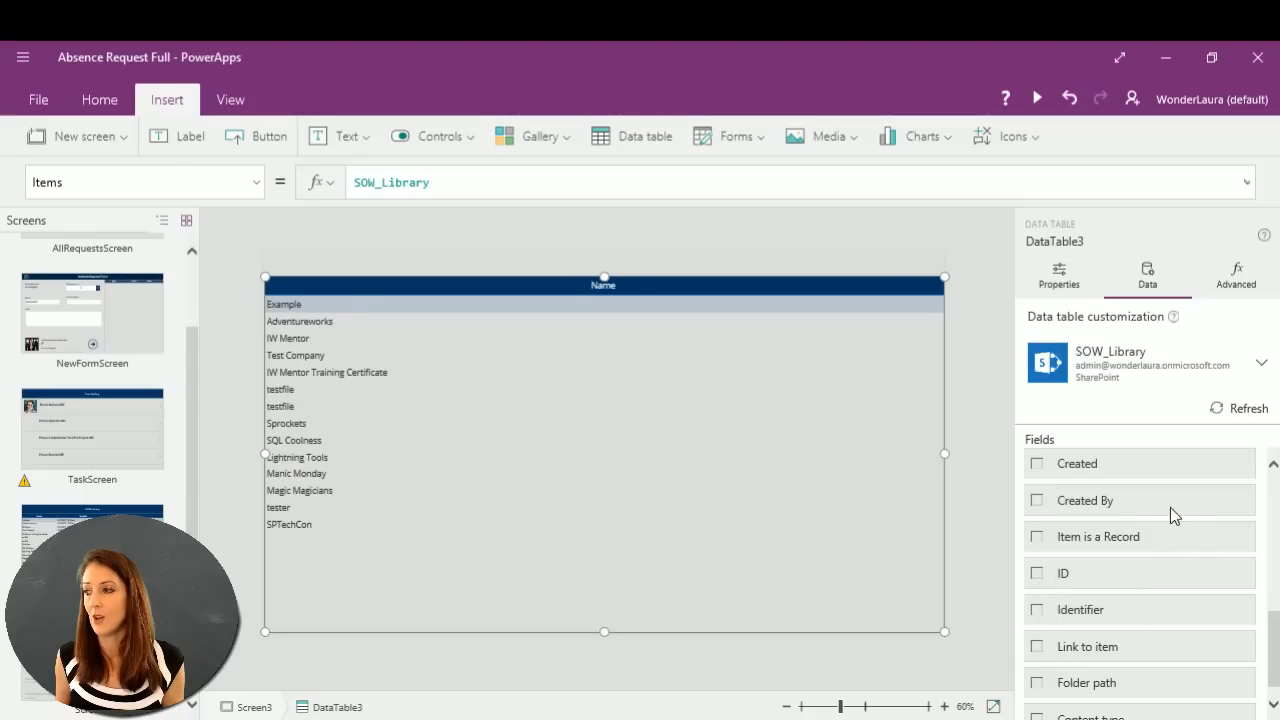
pyautogui.click(1037, 464)
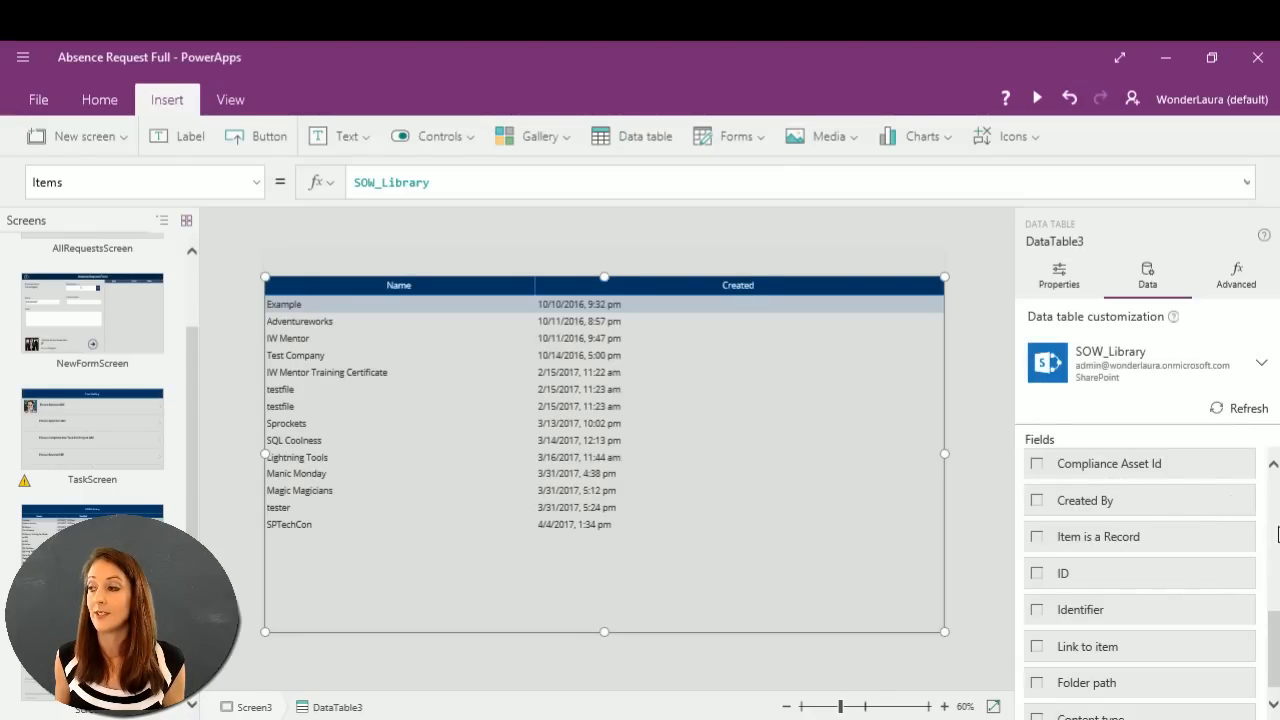
pyautogui.scroll(5, 1275, 510)
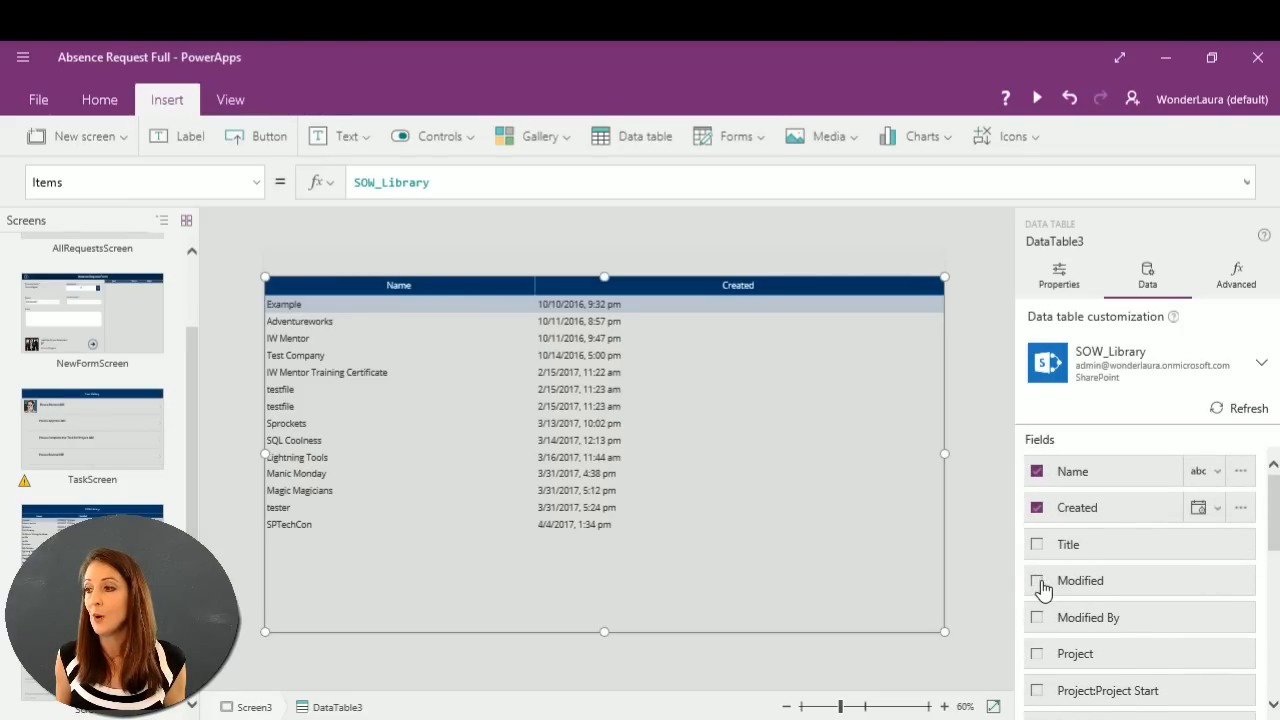
pyautogui.click(1038, 618)
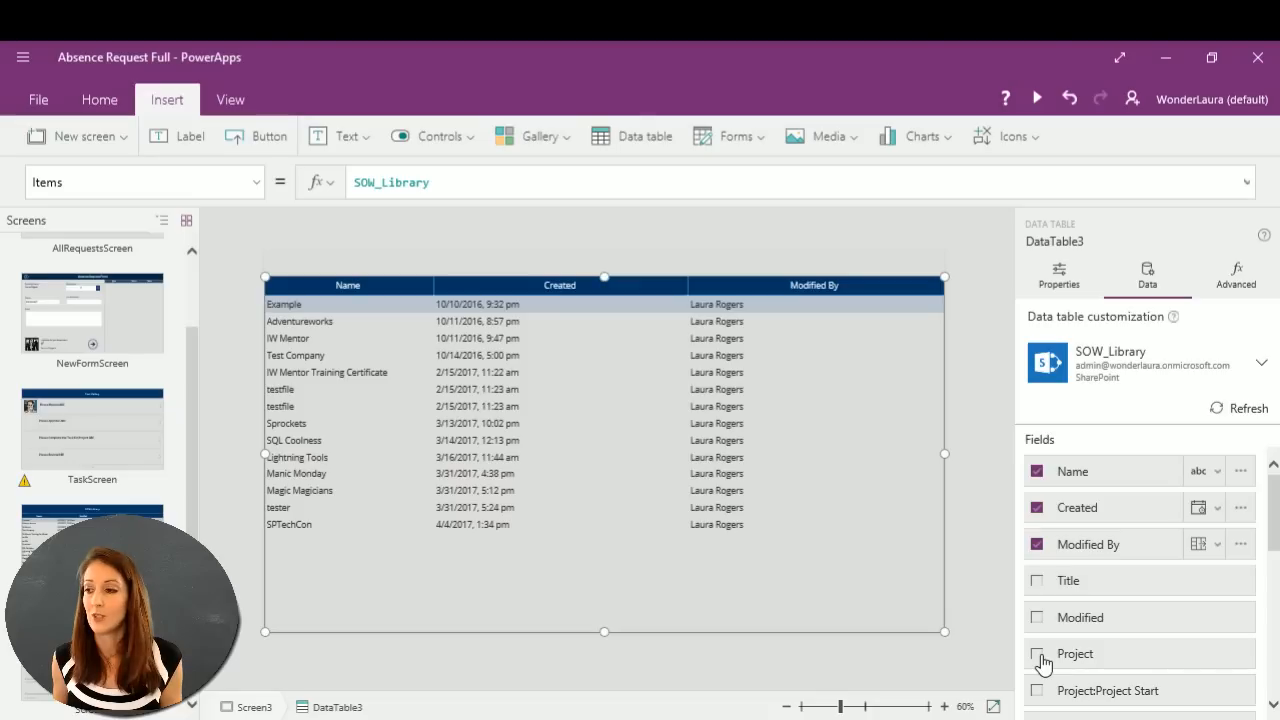
pyautogui.click(1040, 654)
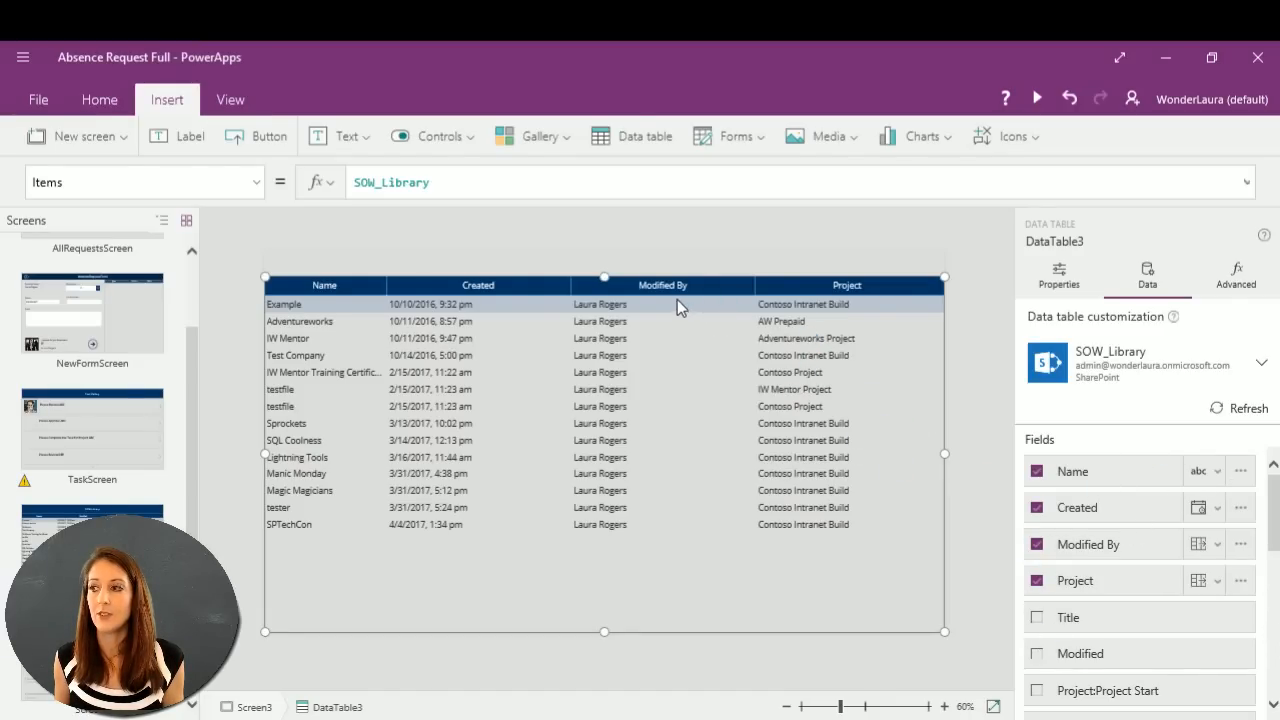
# Examine the display type options of the Modified By, Created and Name fields and the field details of Name.
pyautogui.click(1217, 545)
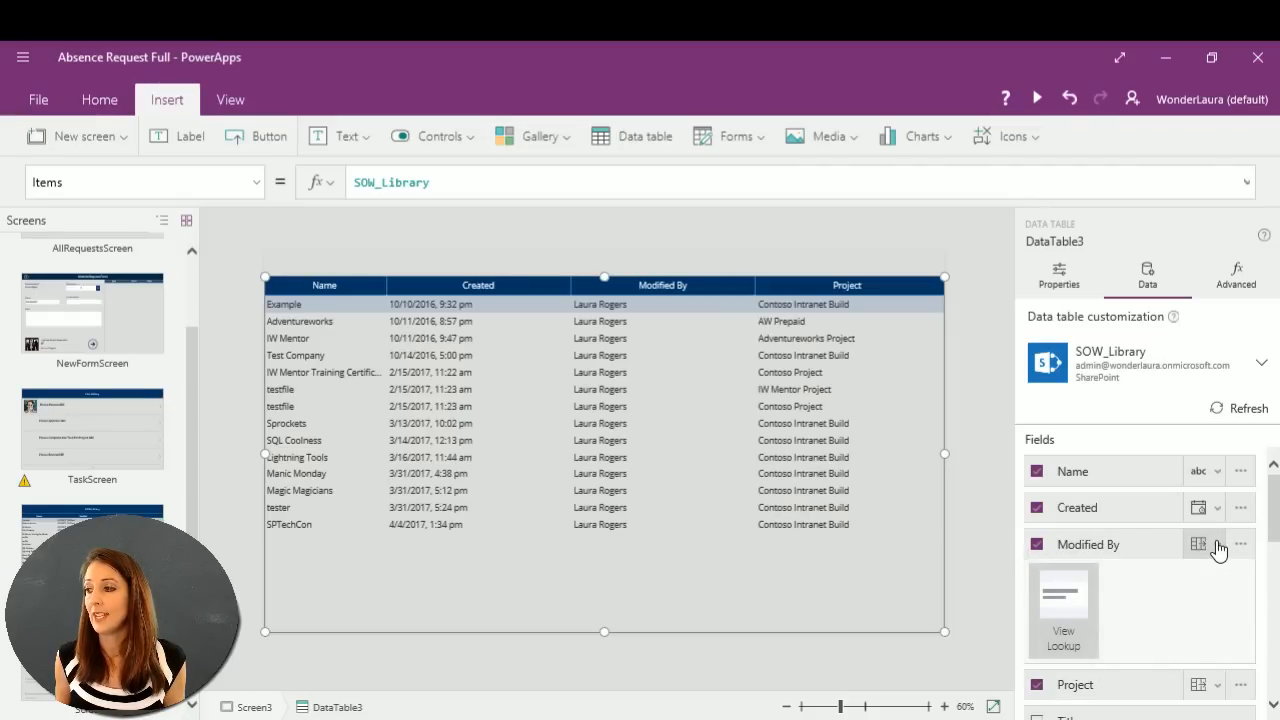
pyautogui.click(1218, 545)
pyautogui.click(1217, 508)
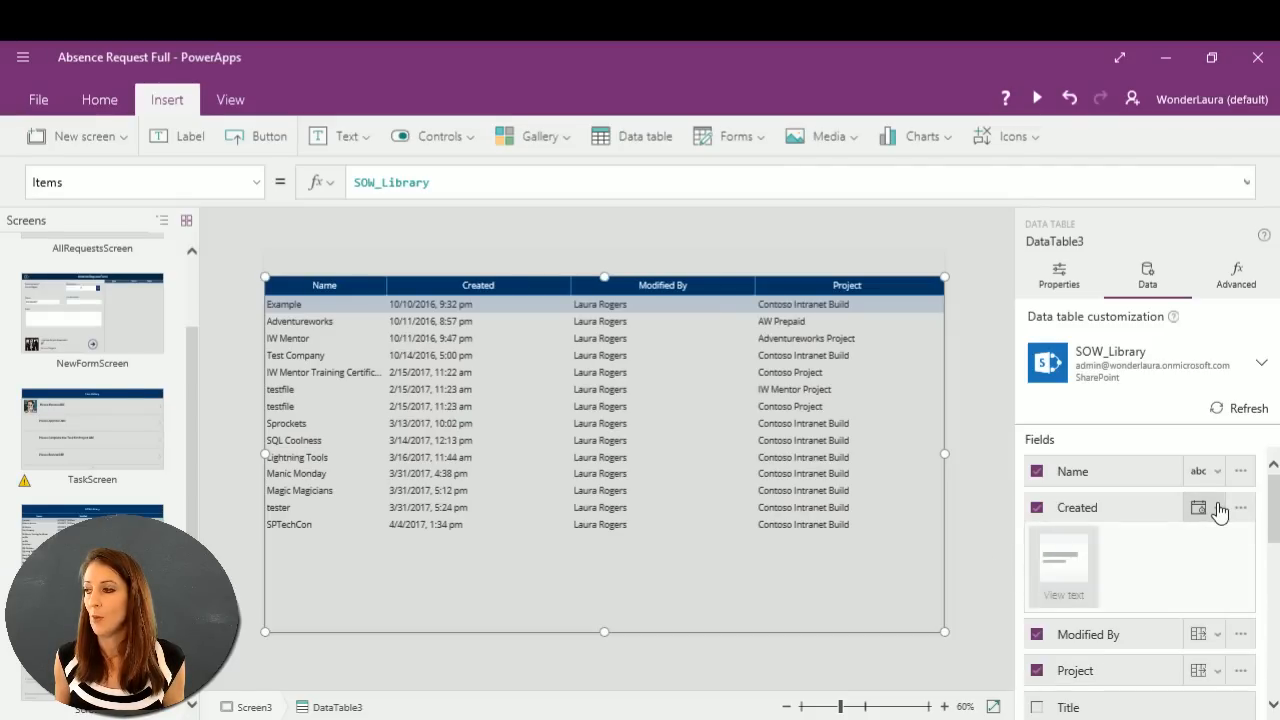
pyautogui.click(1217, 509)
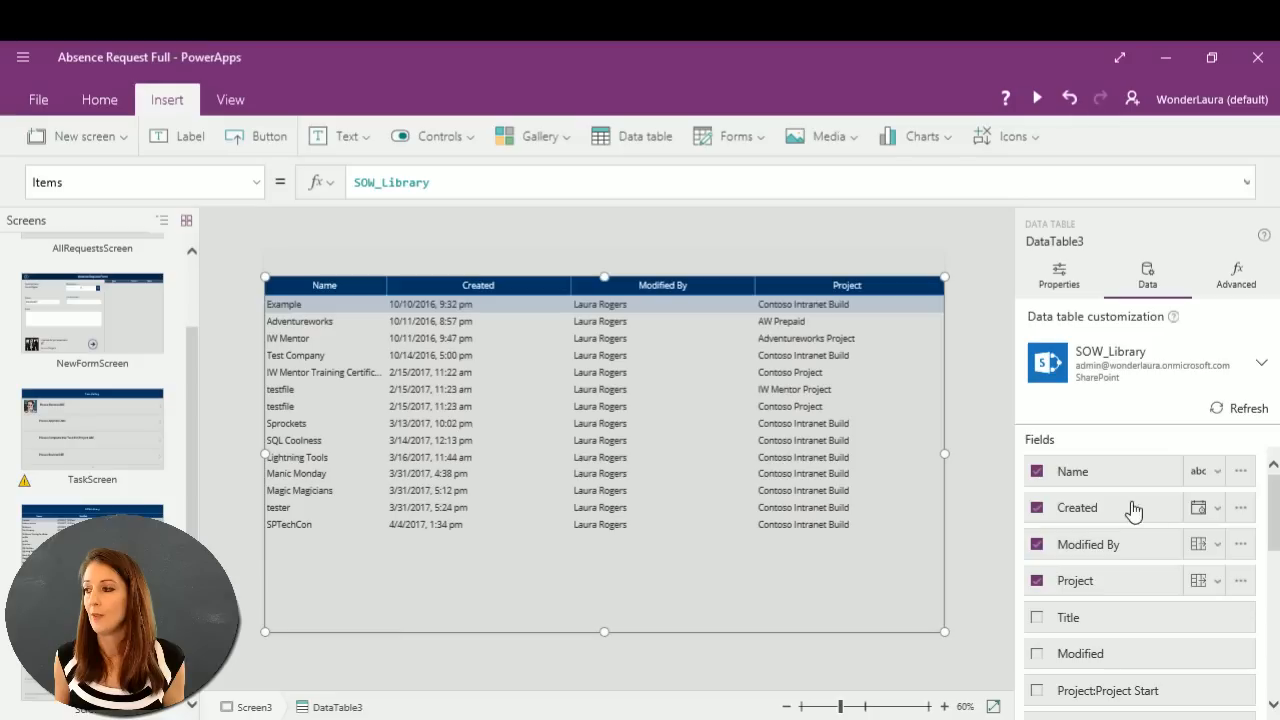
pyautogui.click(1215, 478)
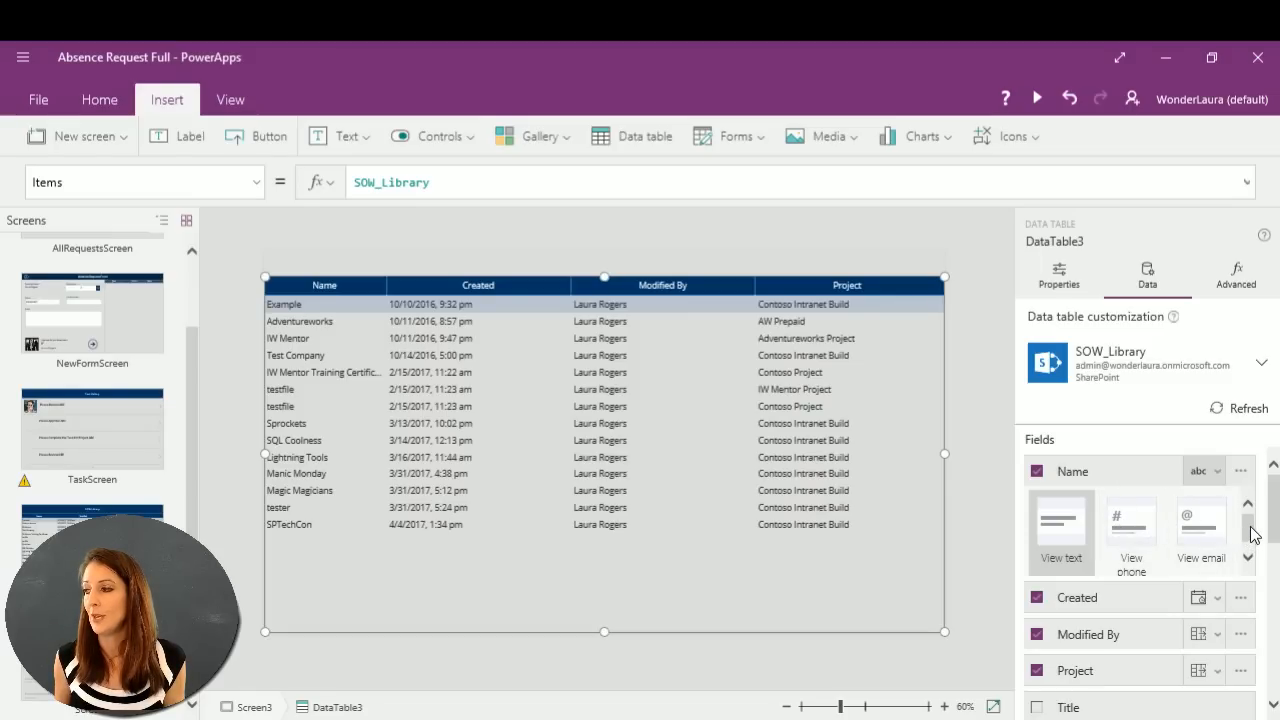
pyautogui.click(1206, 476)
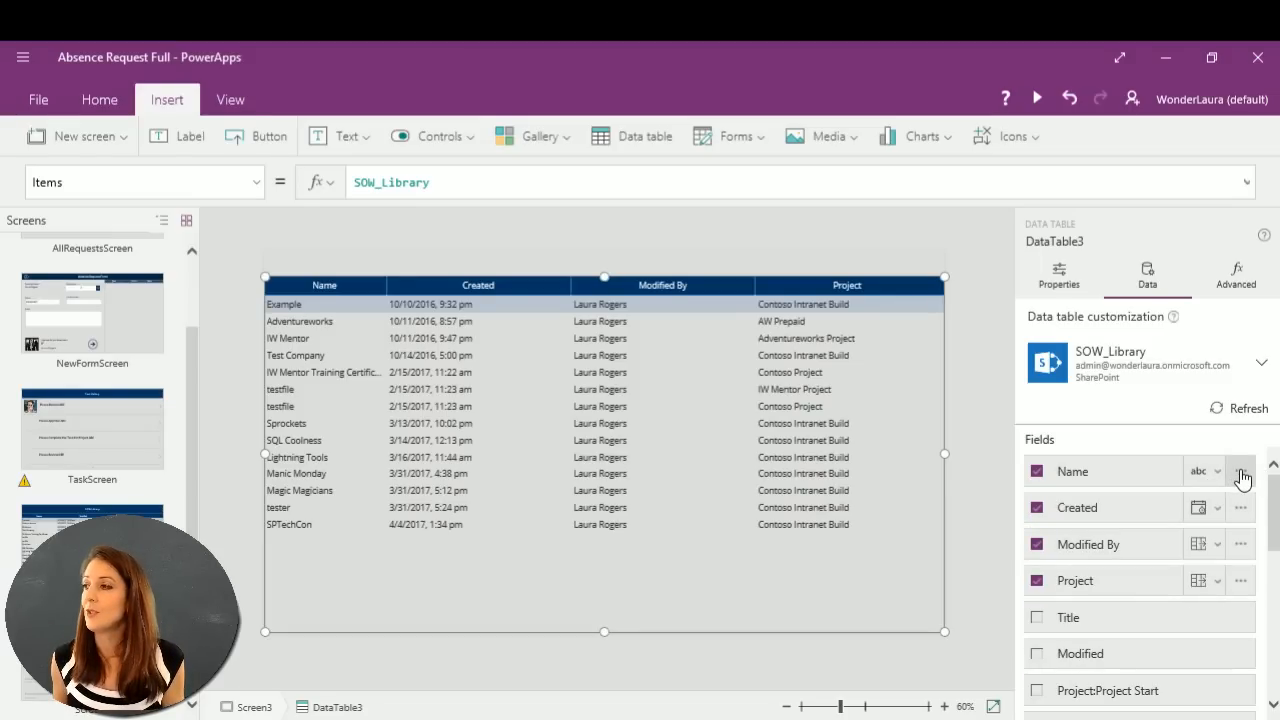
pyautogui.click(1240, 477)
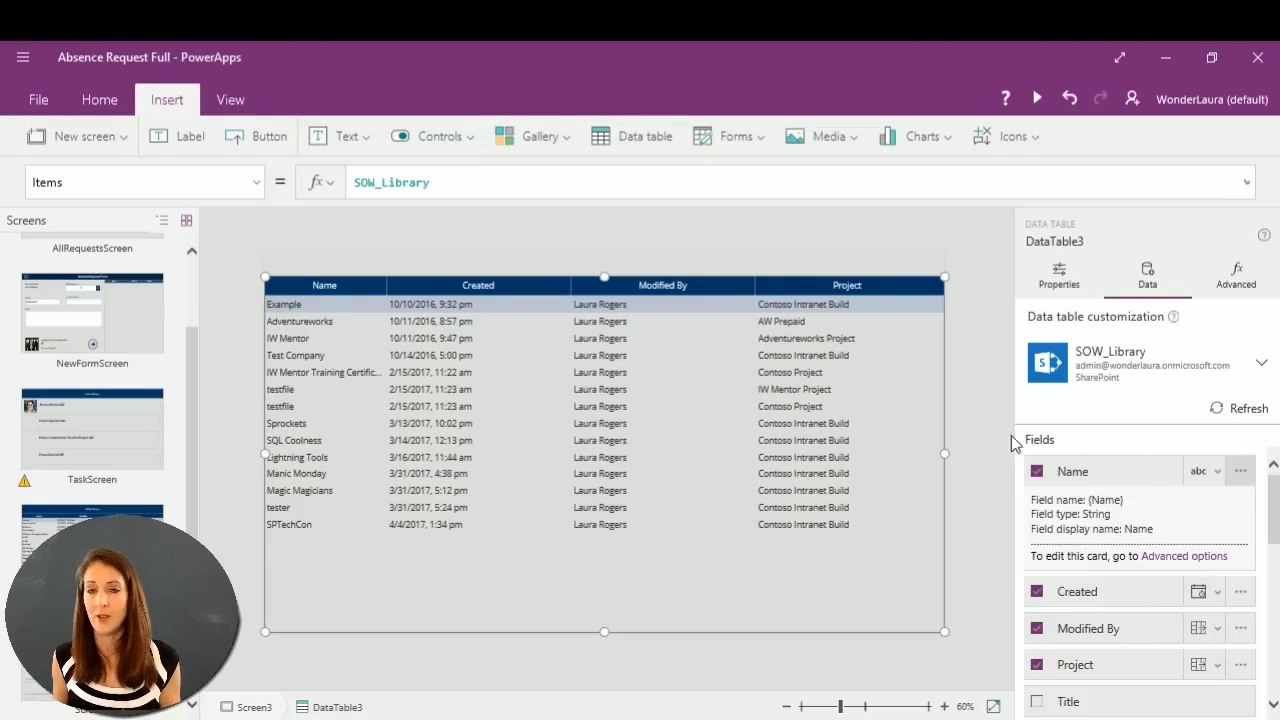
# Select individual columns of the data table and examine the properties available for the Modified By column.
pyautogui.click(610, 430)
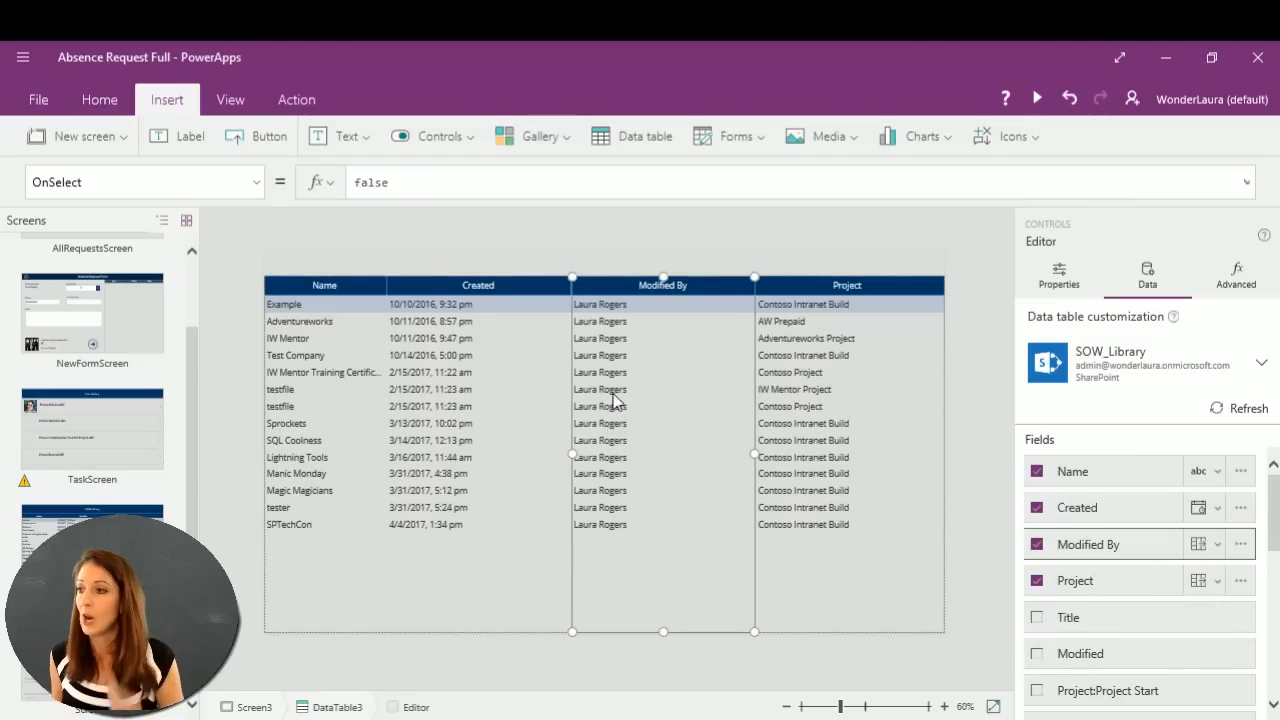
pyautogui.click(484, 289)
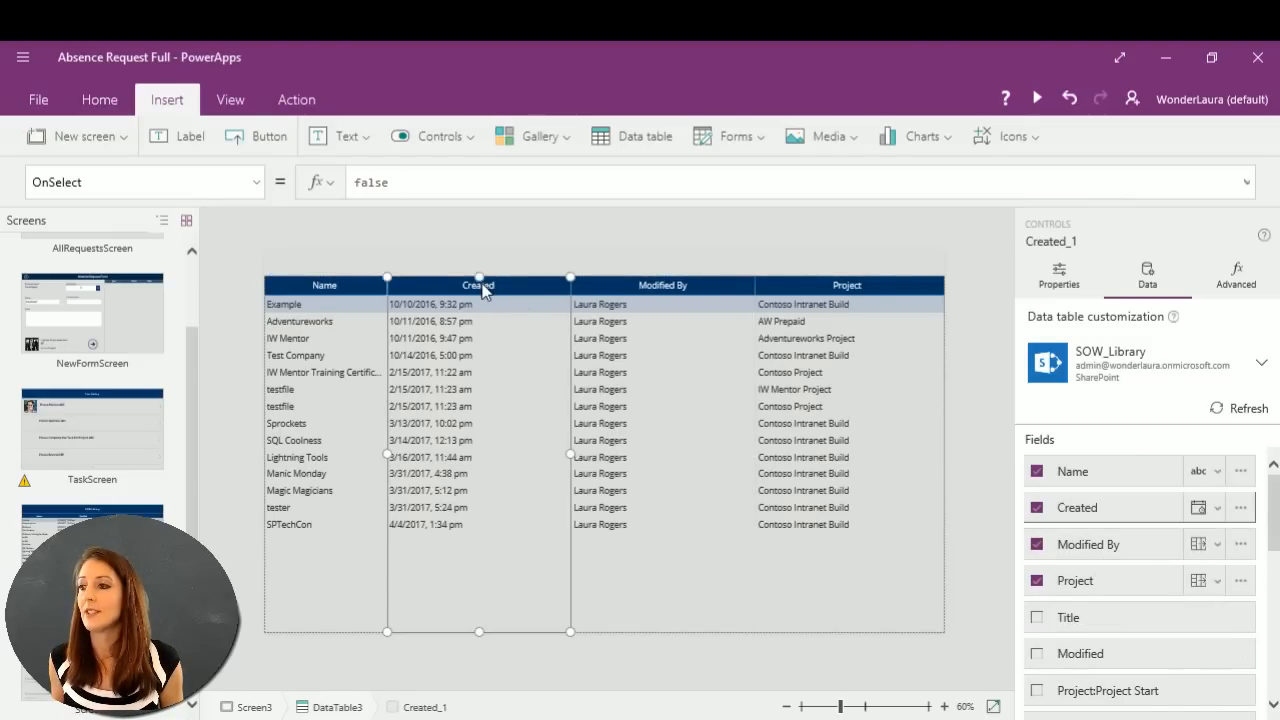
pyautogui.click(395, 269)
pyautogui.click(415, 287)
pyautogui.click(340, 288)
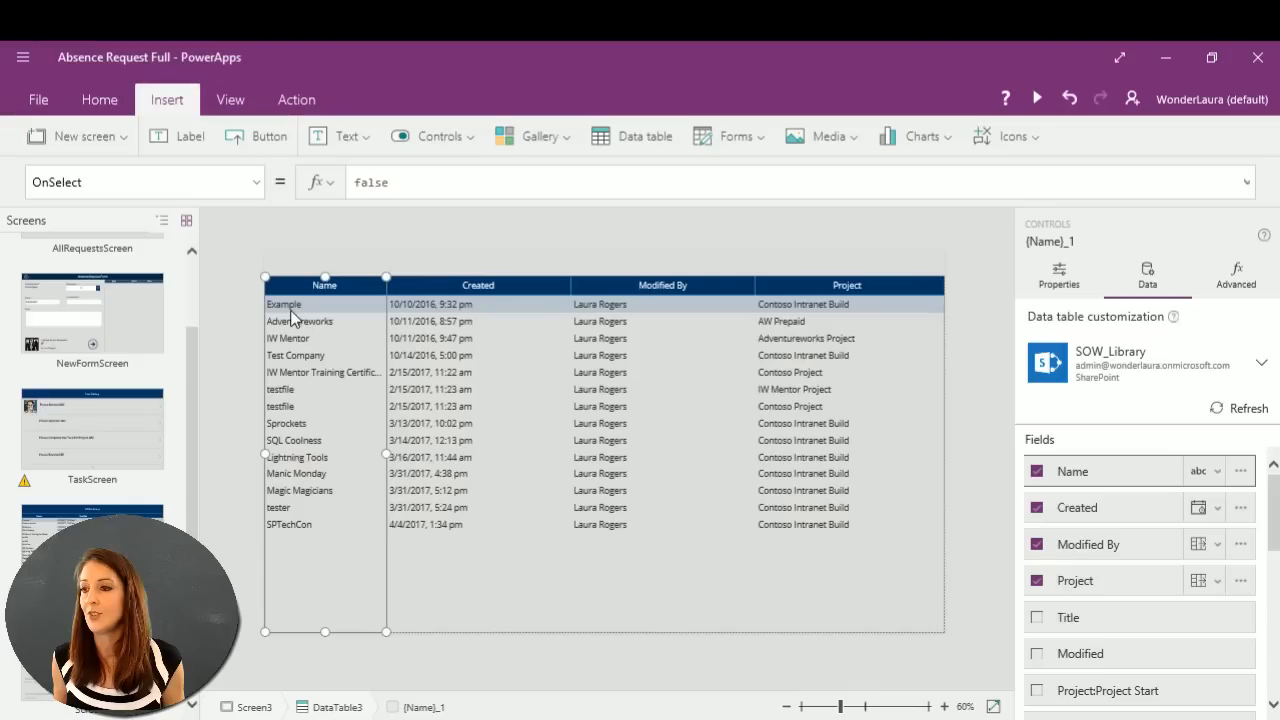
pyautogui.click(289, 328)
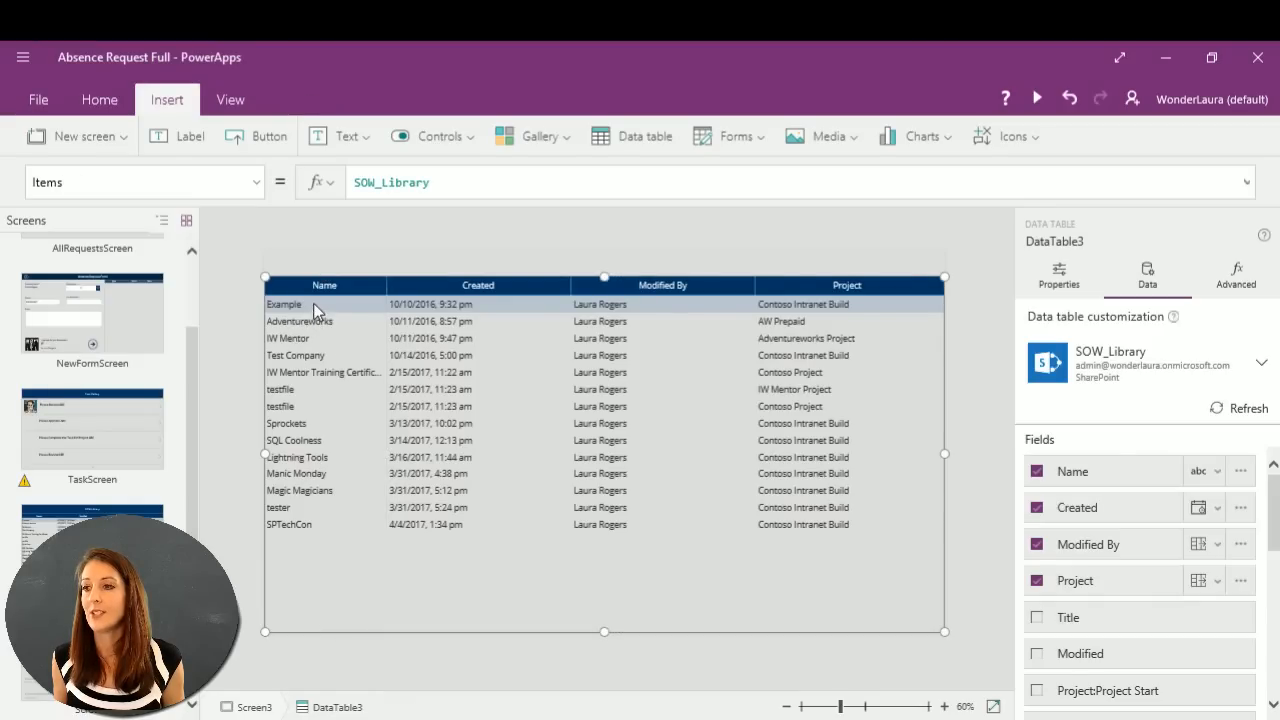
pyautogui.click(313, 303)
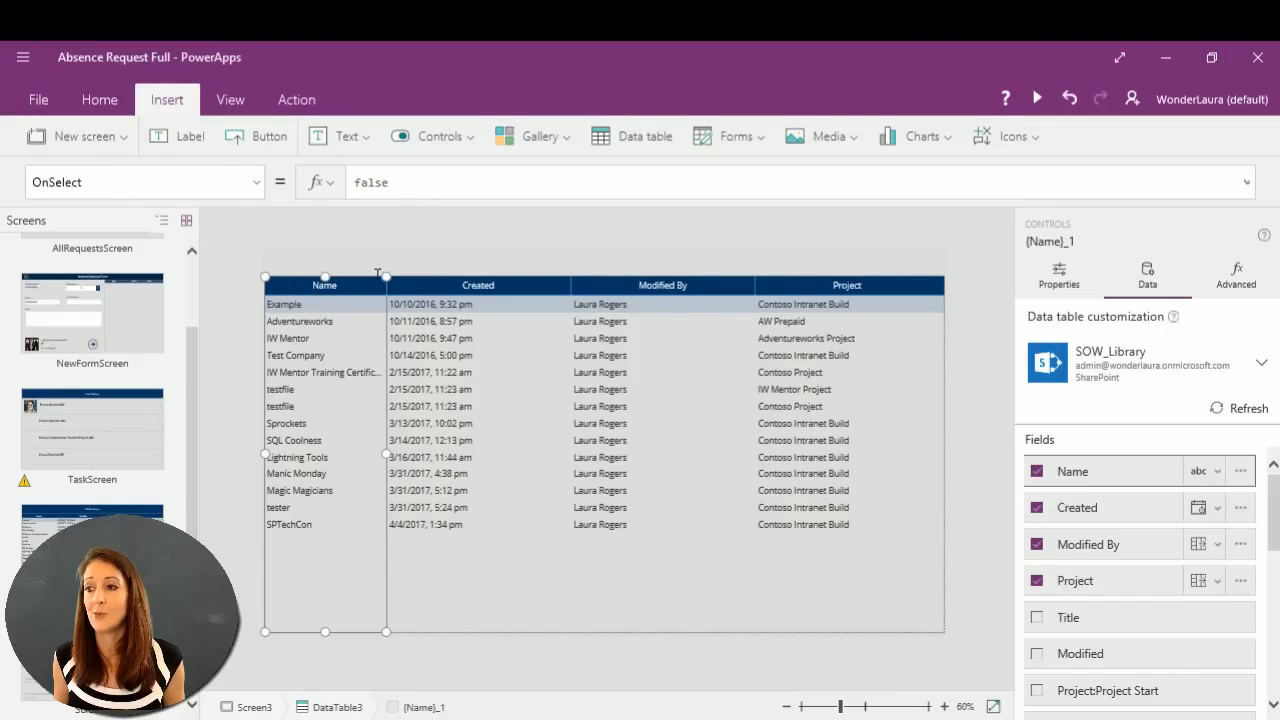
pyautogui.click(432, 311)
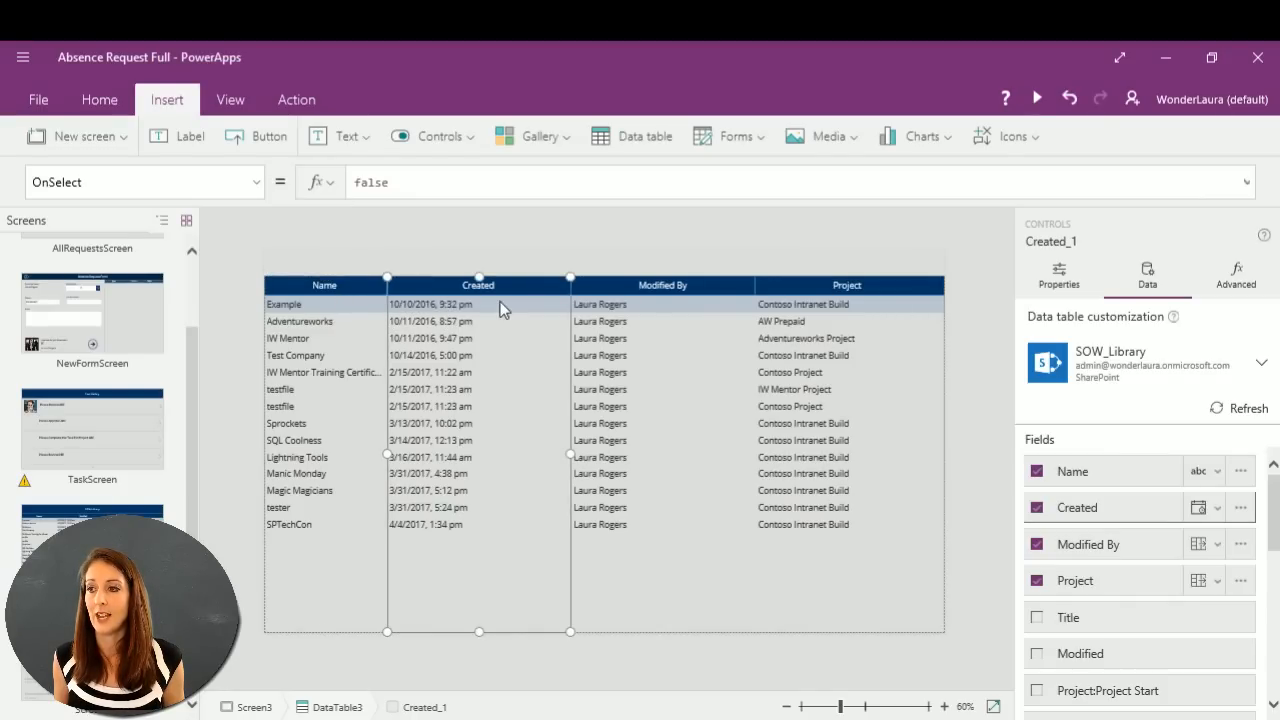
pyautogui.click(615, 311)
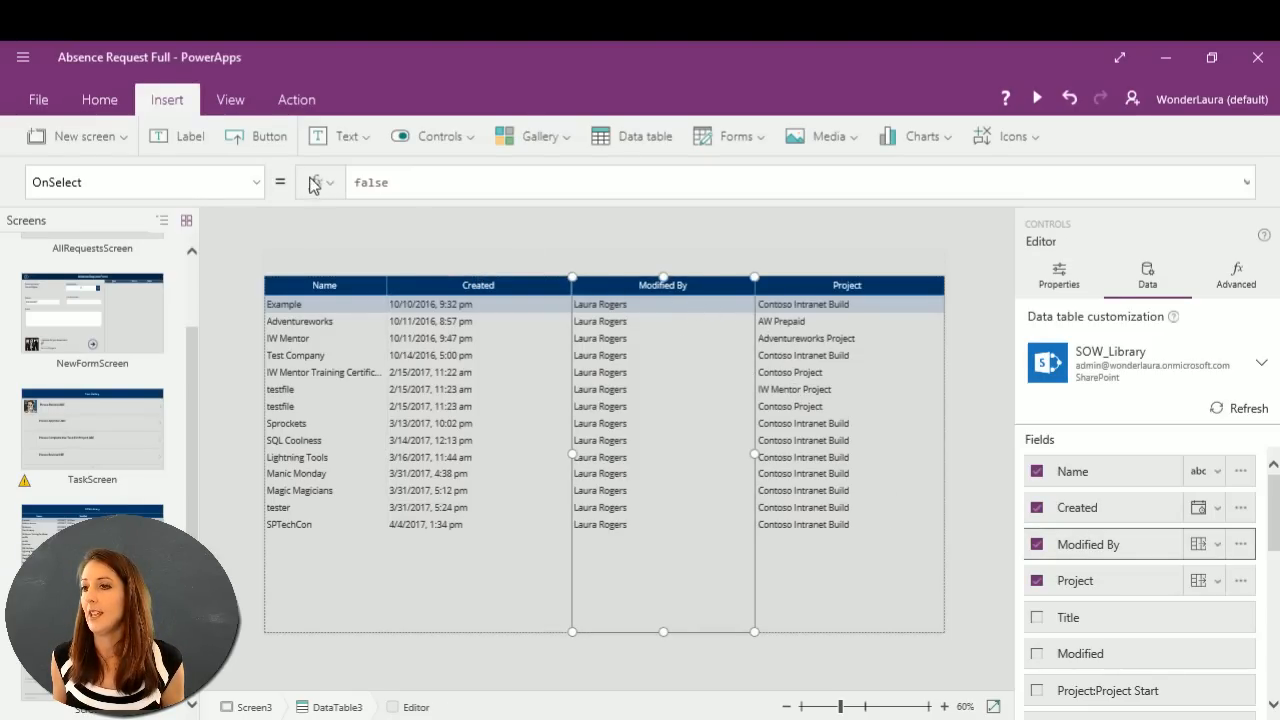
pyautogui.click(258, 184)
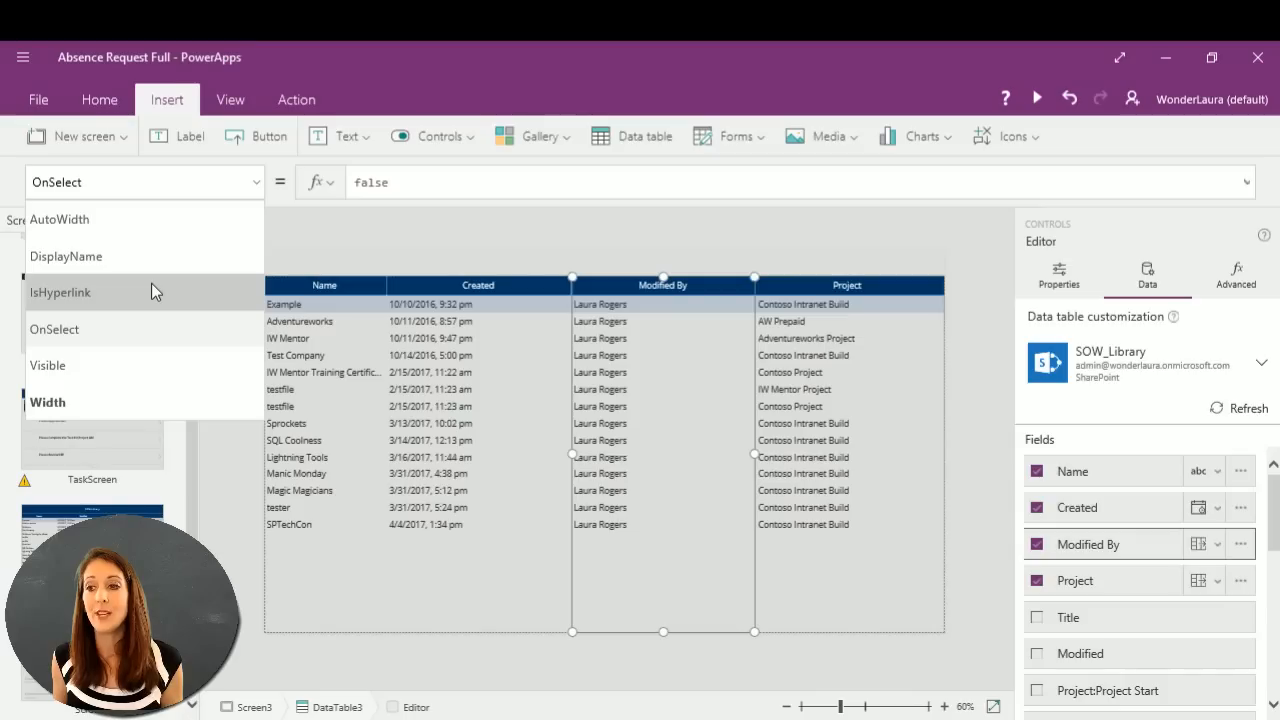
# Set the IsHyperlink property of the data table's Name column to true.
pyautogui.click(295, 310)
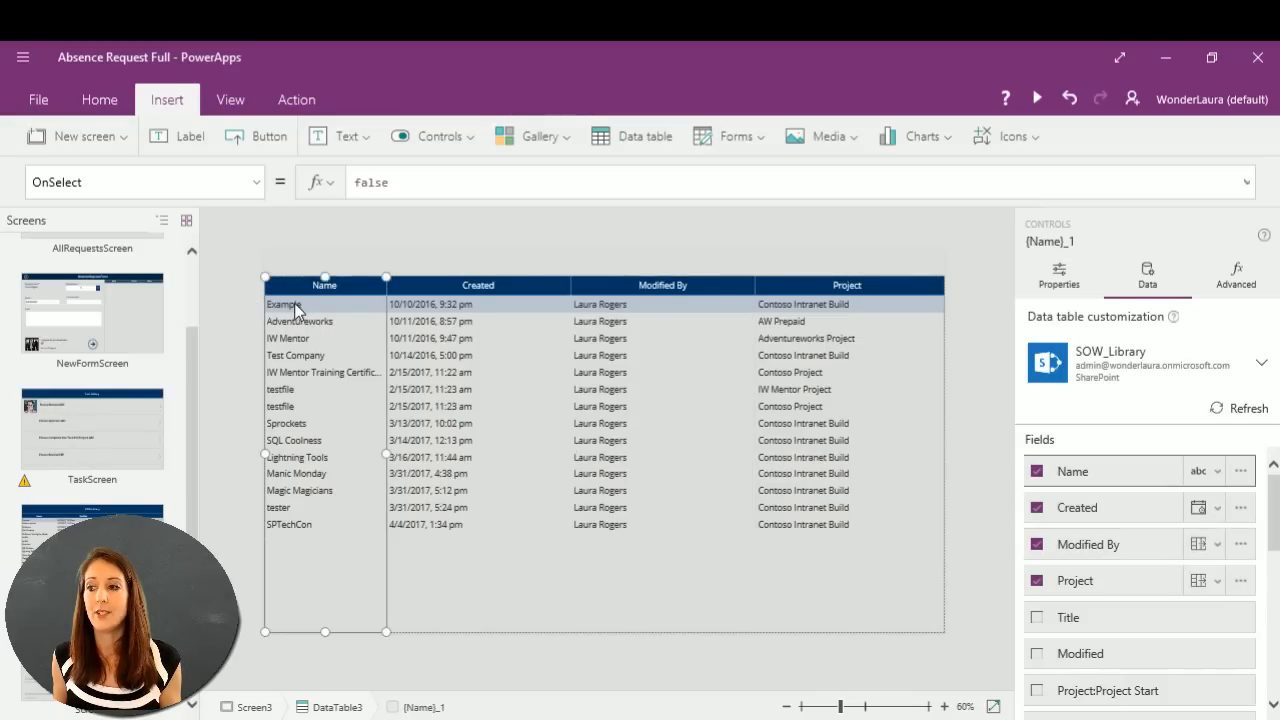
pyautogui.click(255, 184)
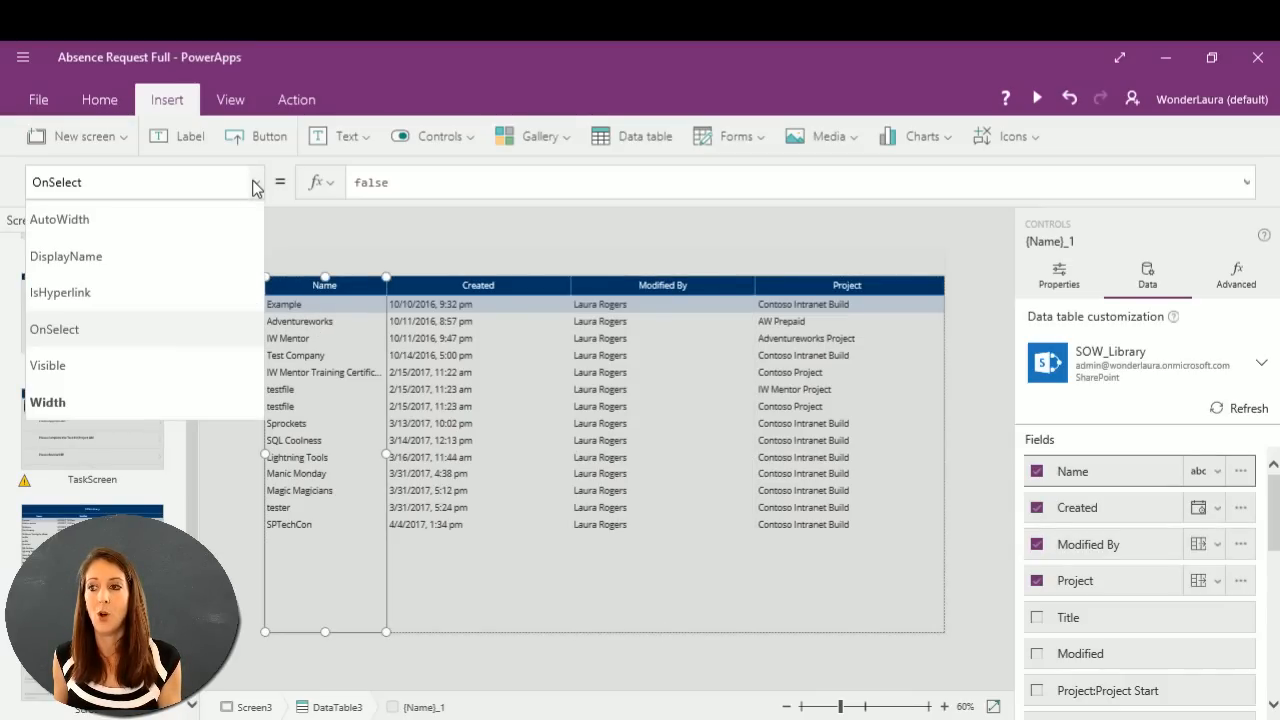
pyautogui.click(88, 292)
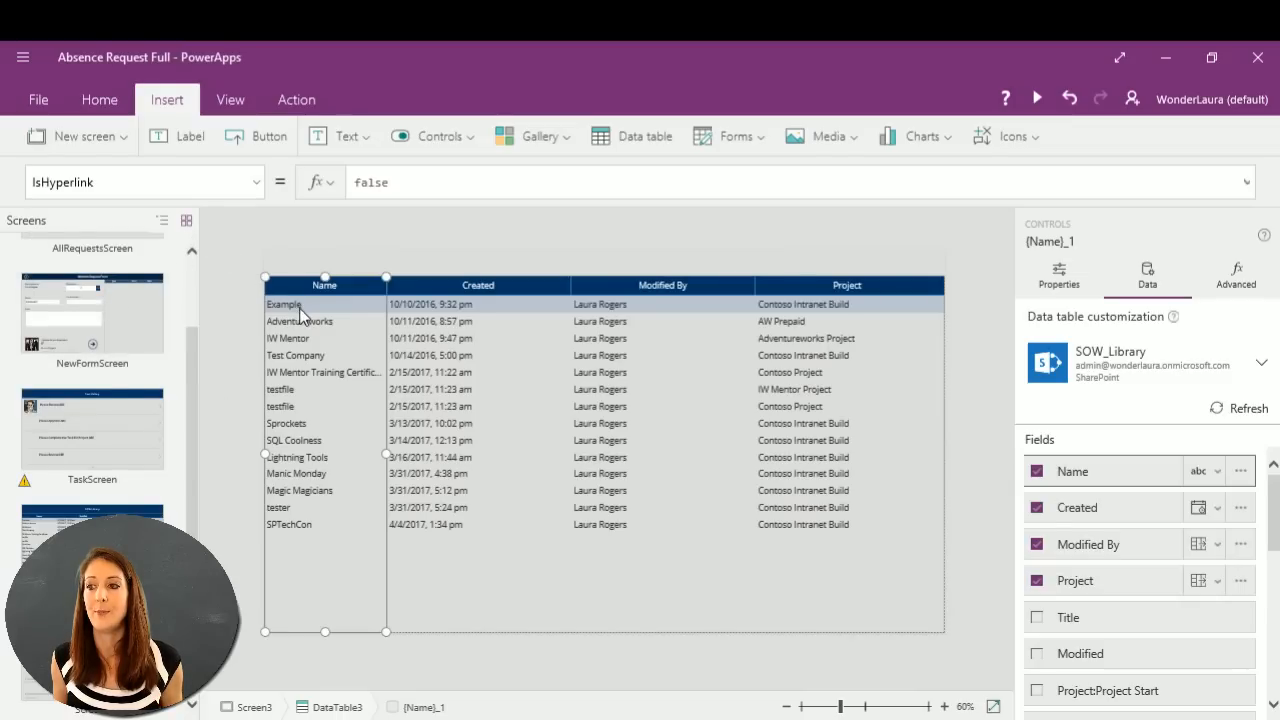
pyautogui.click(423, 184)
pyautogui.hotkey('ctrl', 'a')
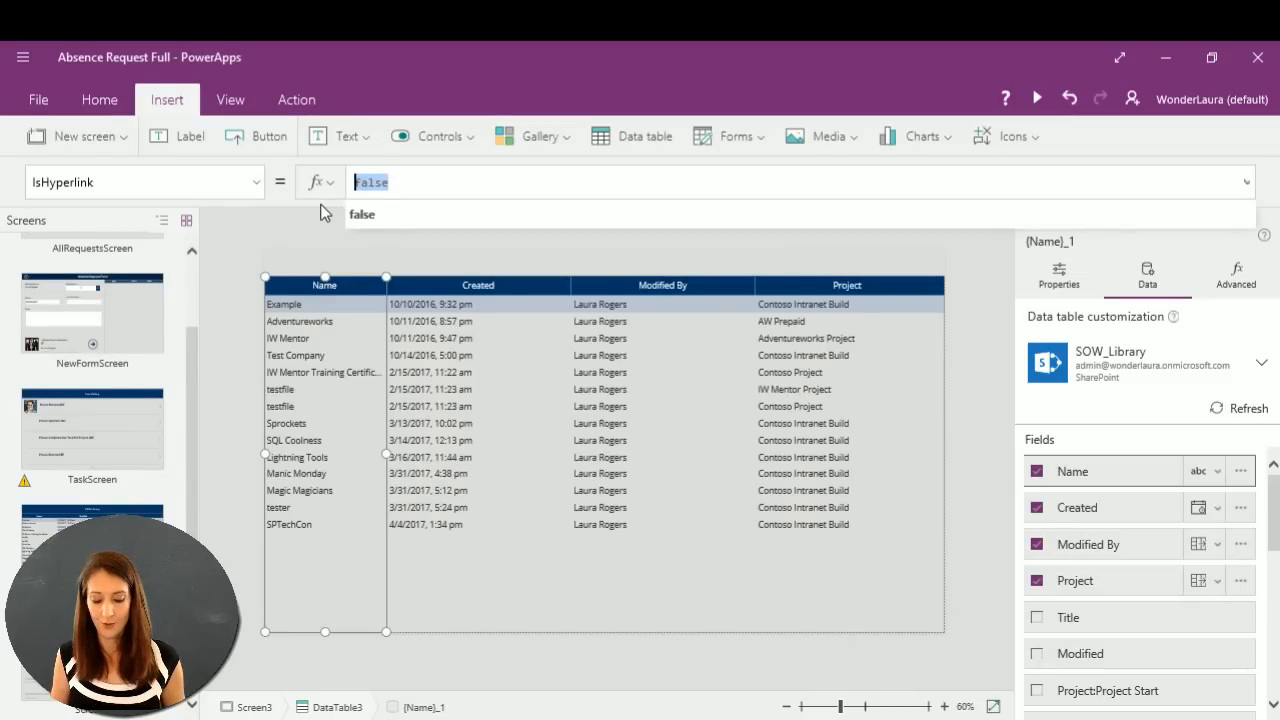
pyautogui.write('true')
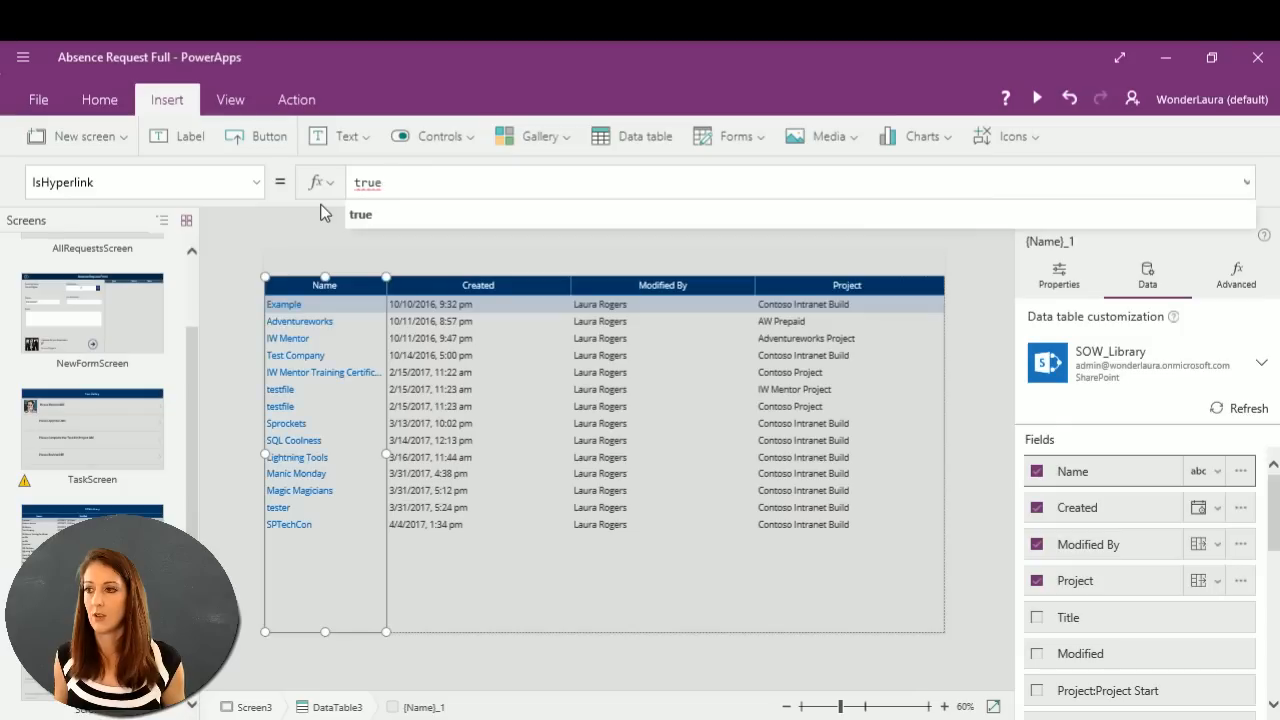
# Confirm the Name column's IsHyperlink value and compare the properties of the Name column, the Created column and the screen itself.
pyautogui.click(404, 214)
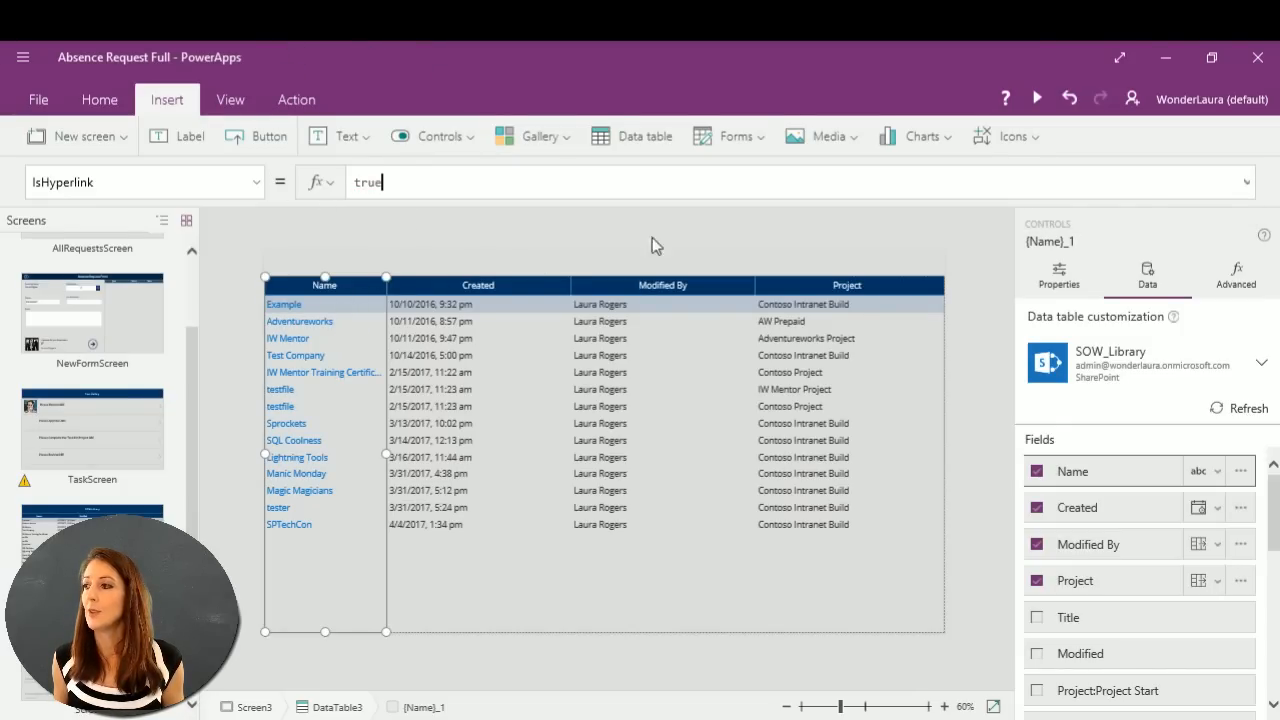
pyautogui.click(1062, 284)
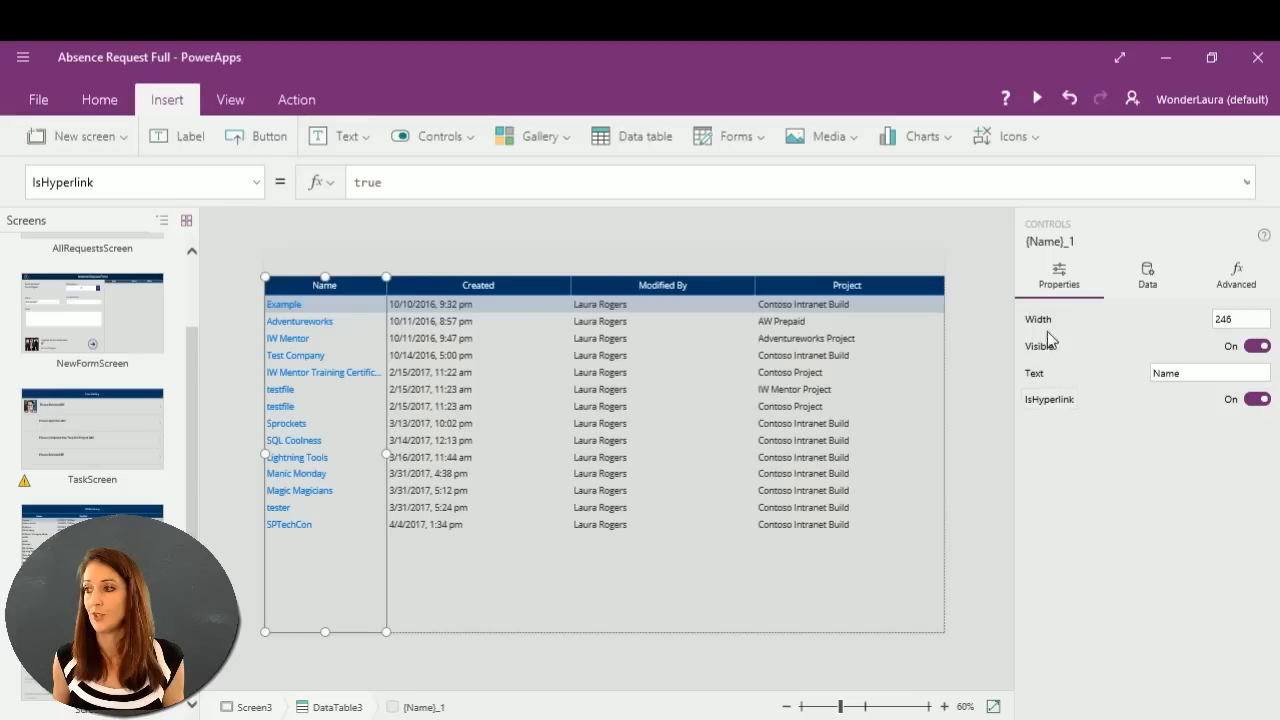
pyautogui.click(555, 603)
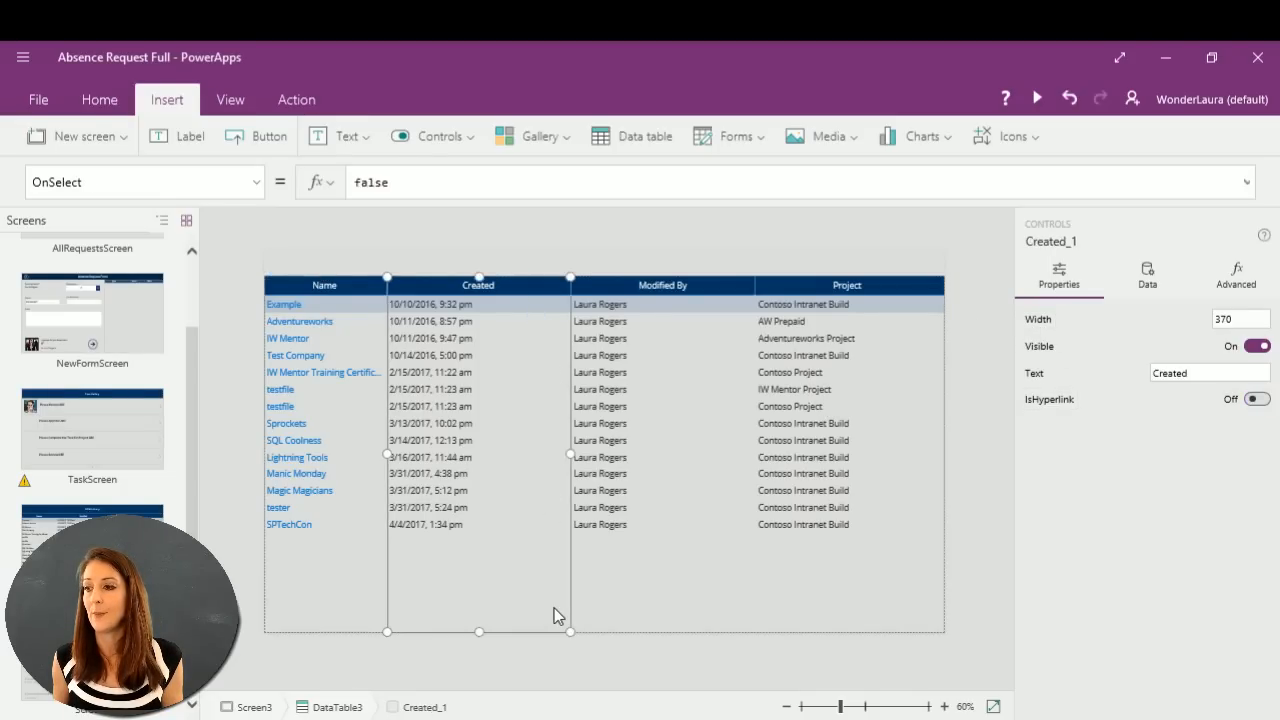
pyautogui.click(618, 264)
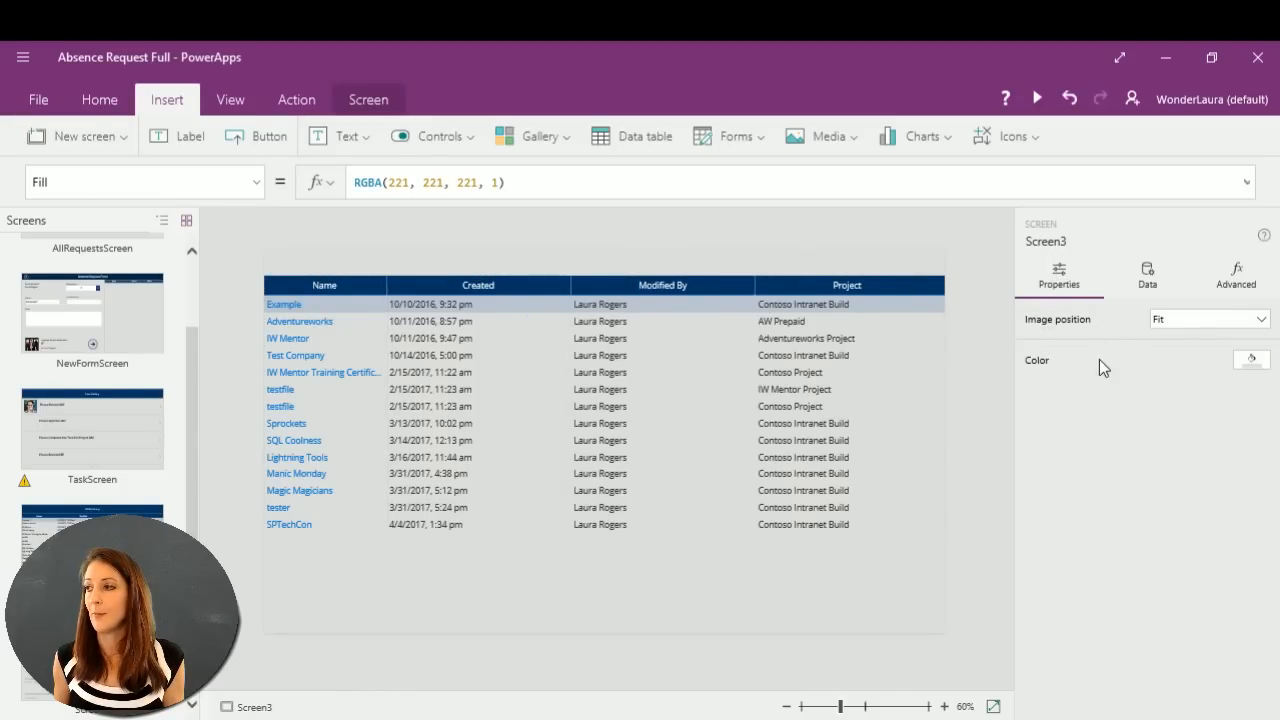
pyautogui.click(1235, 274)
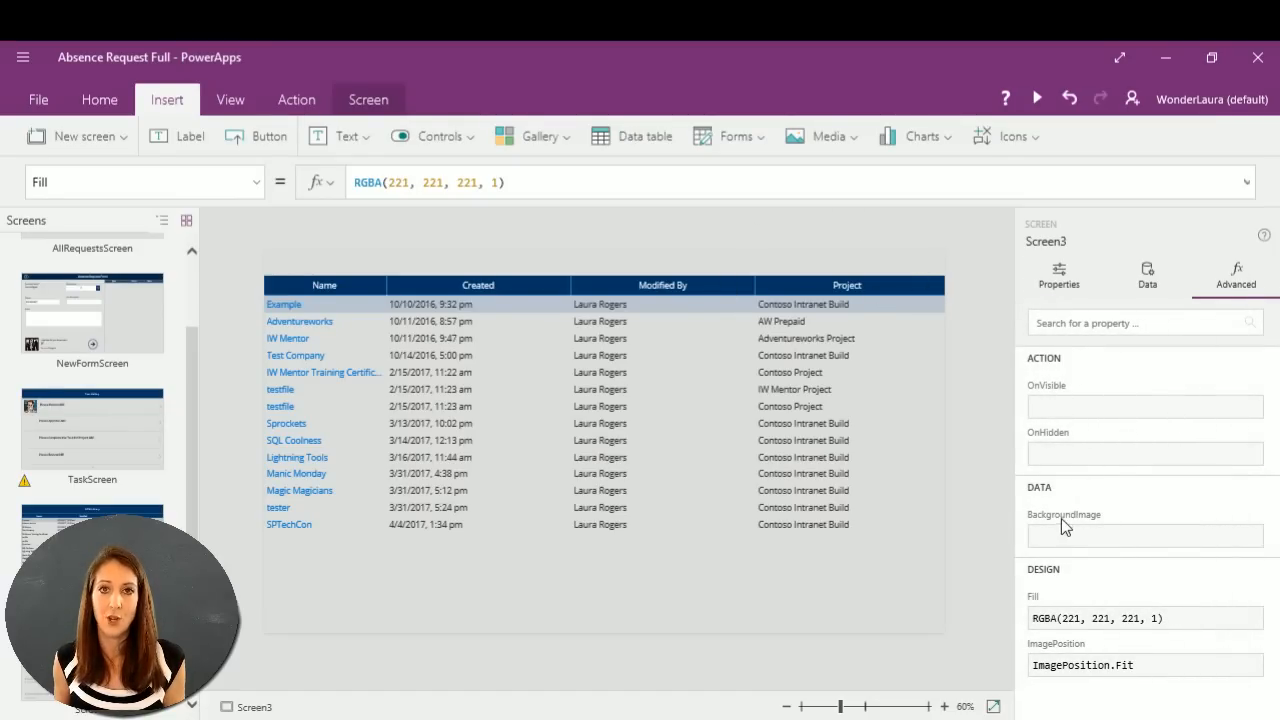
pyautogui.moveTo(1052, 516)
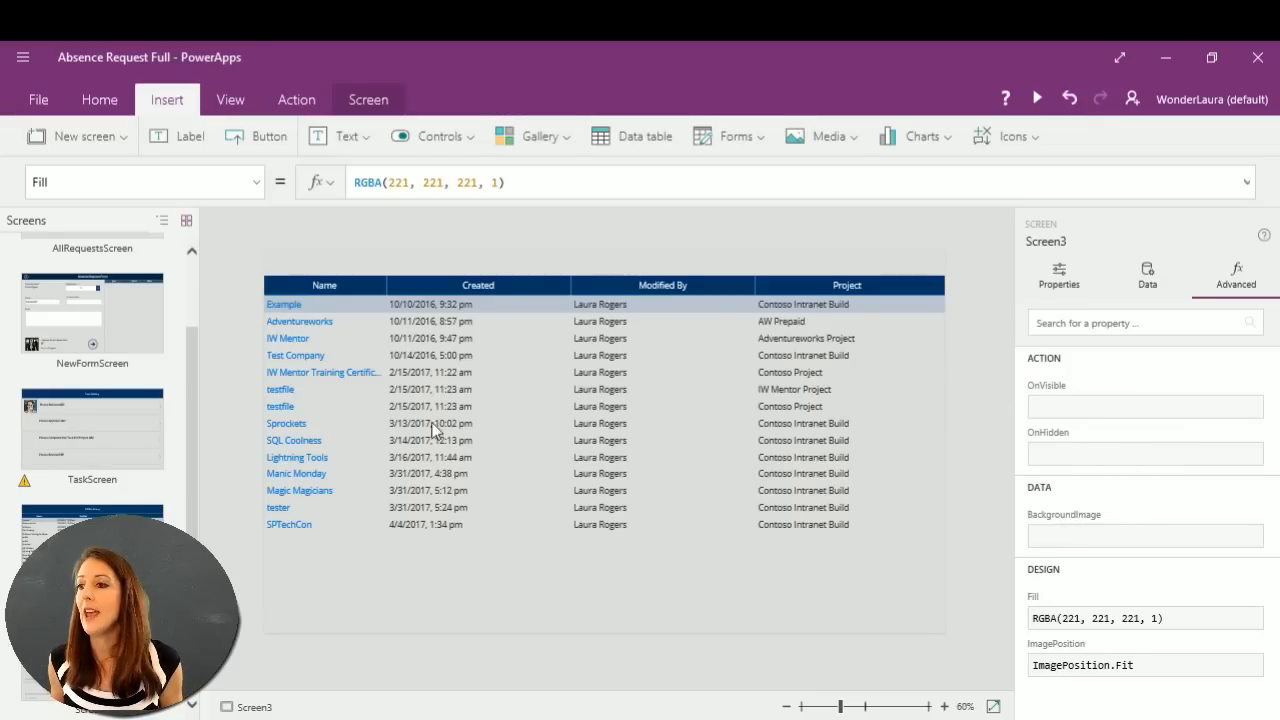
pyautogui.click(385, 380)
pyautogui.click(1059, 278)
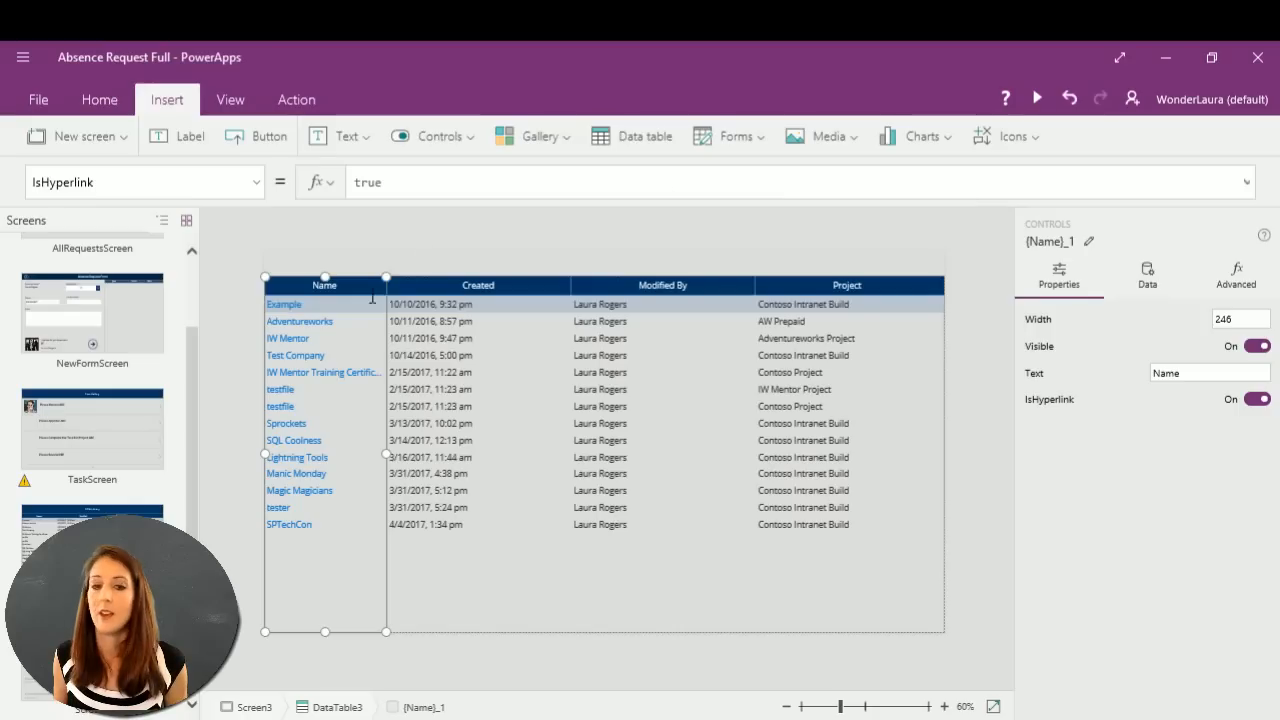
# Add the Identifier field from SOW_Library as a column of the data table.
pyautogui.hotkey('alt', 'Tab')
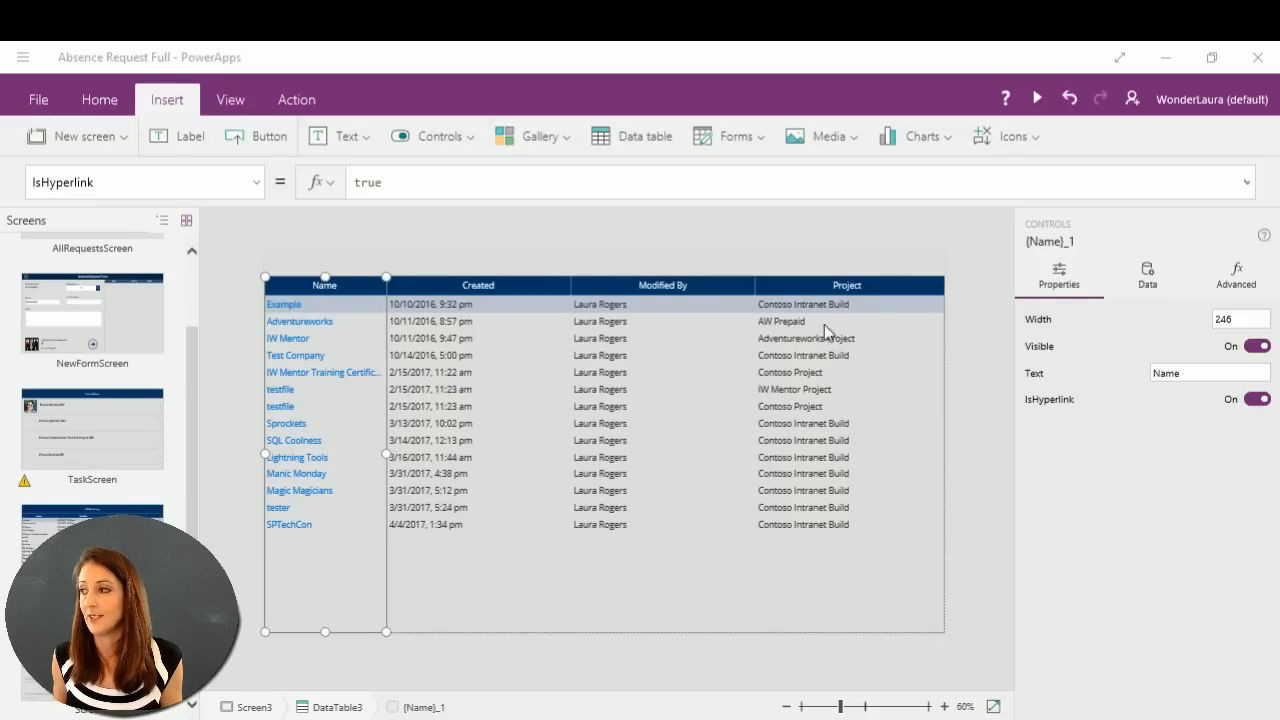
pyautogui.click(1150, 277)
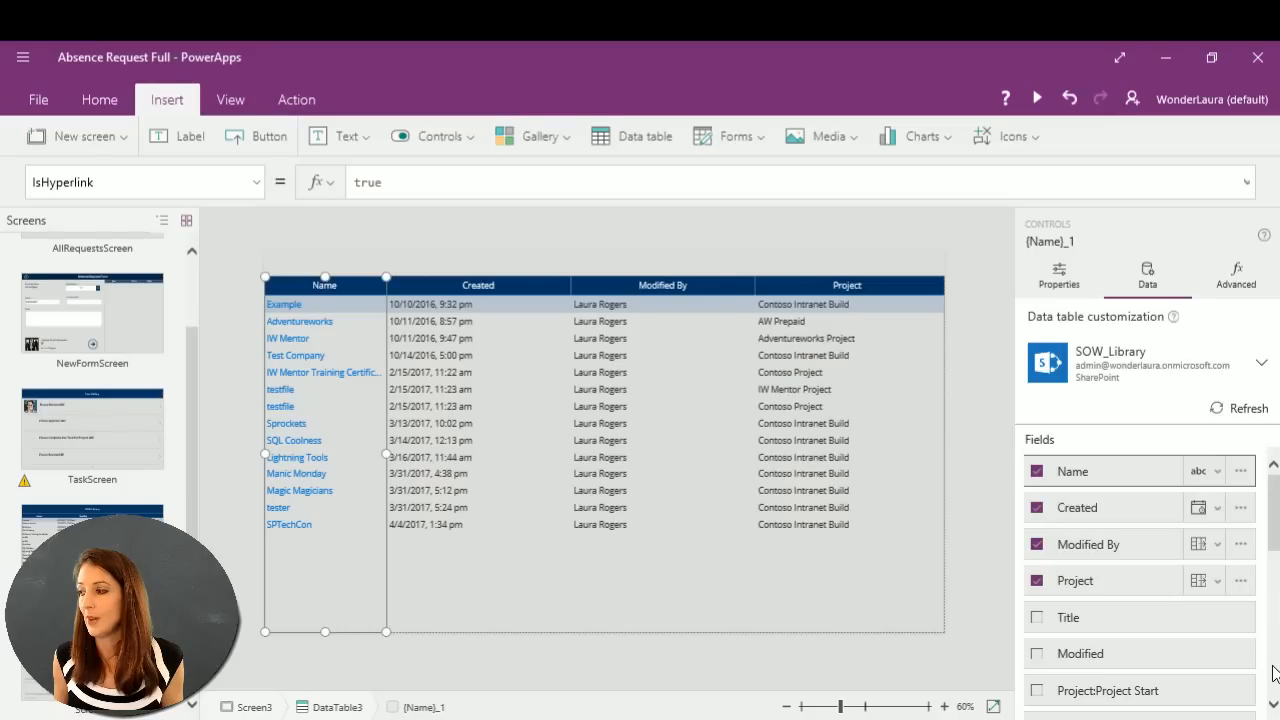
pyautogui.scroll(-10, 1275, 690)
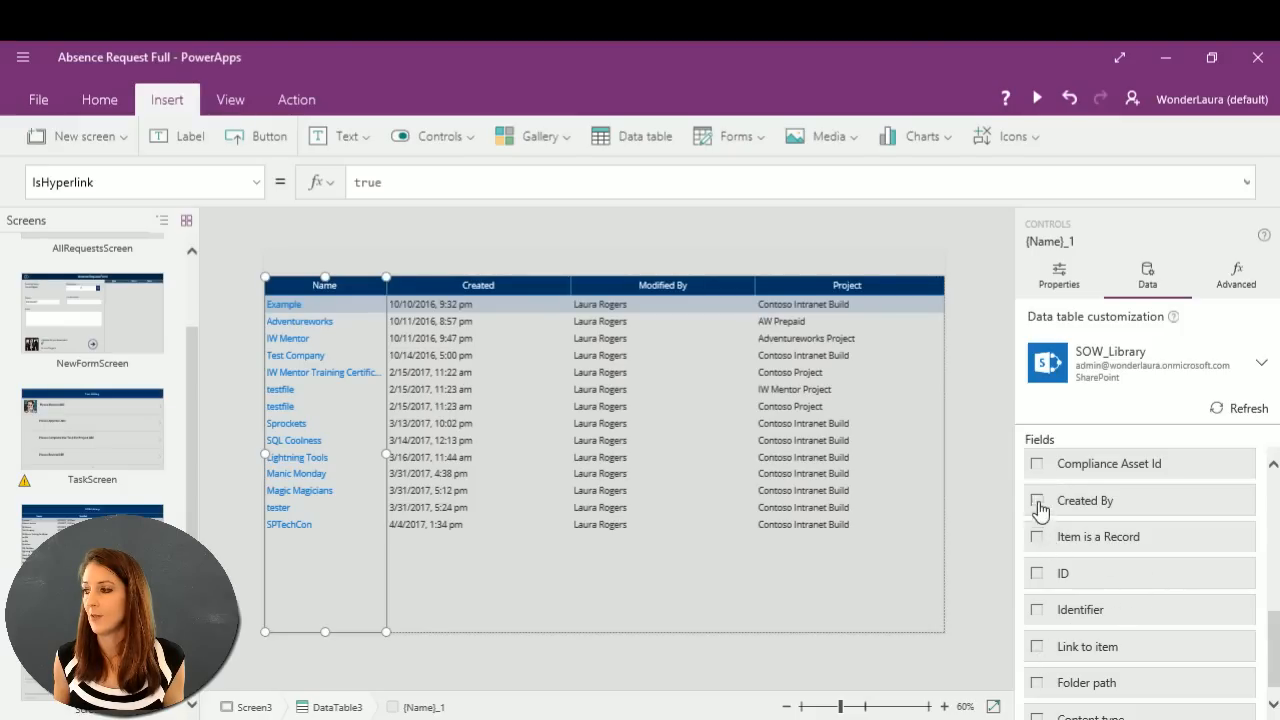
pyautogui.click(1037, 609)
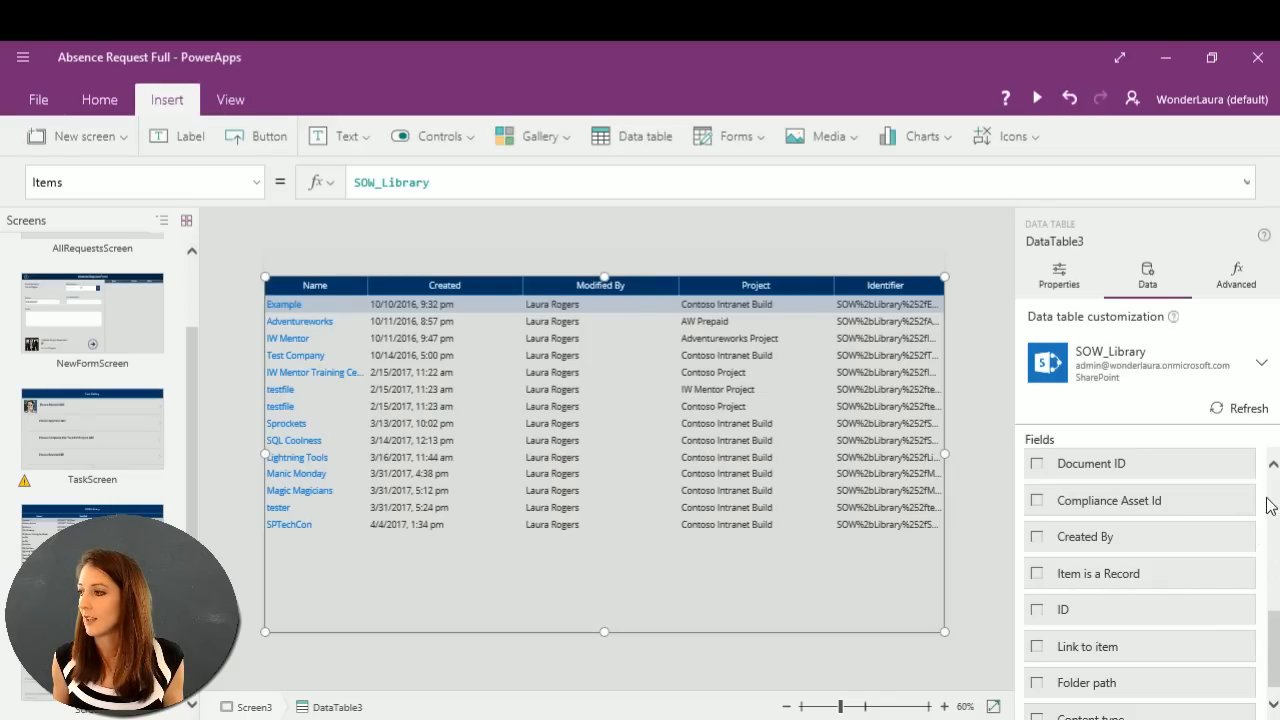
# Examine the properties of the Project, Created and Identifier columns, including the advanced properties of Created and Identifier.
pyautogui.click(713, 369)
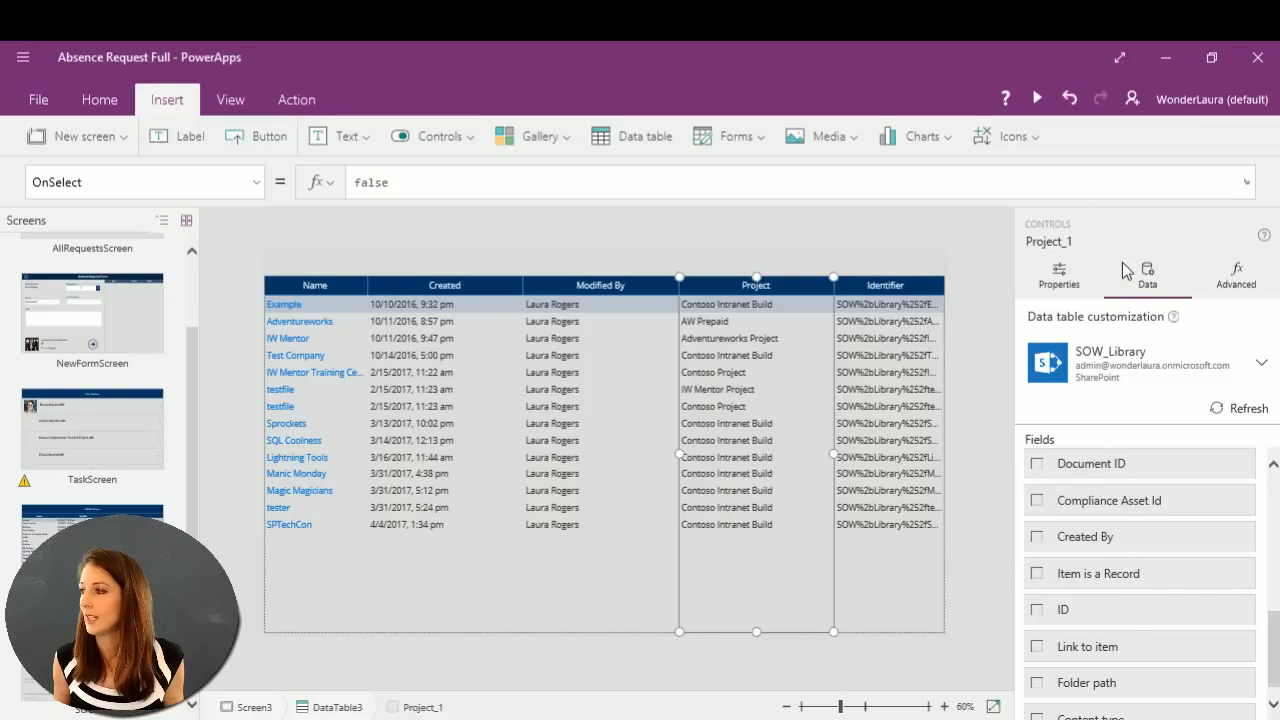
pyautogui.click(1059, 278)
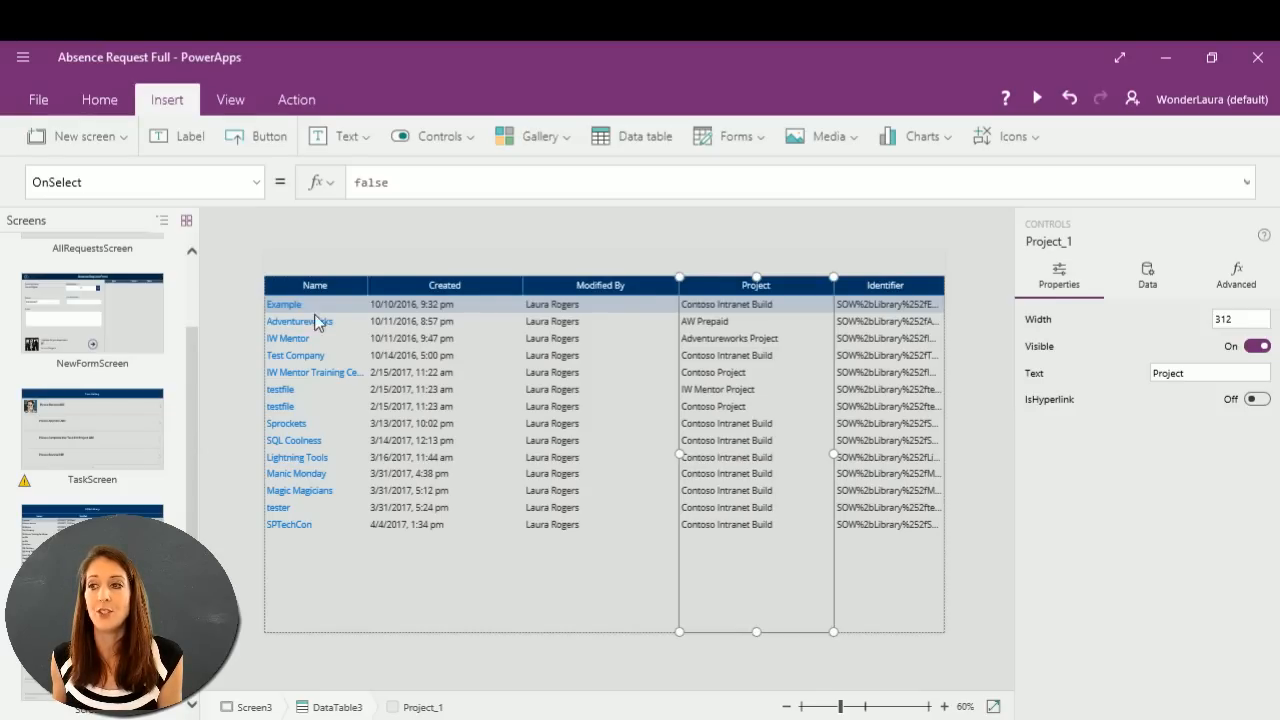
pyautogui.click(375, 316)
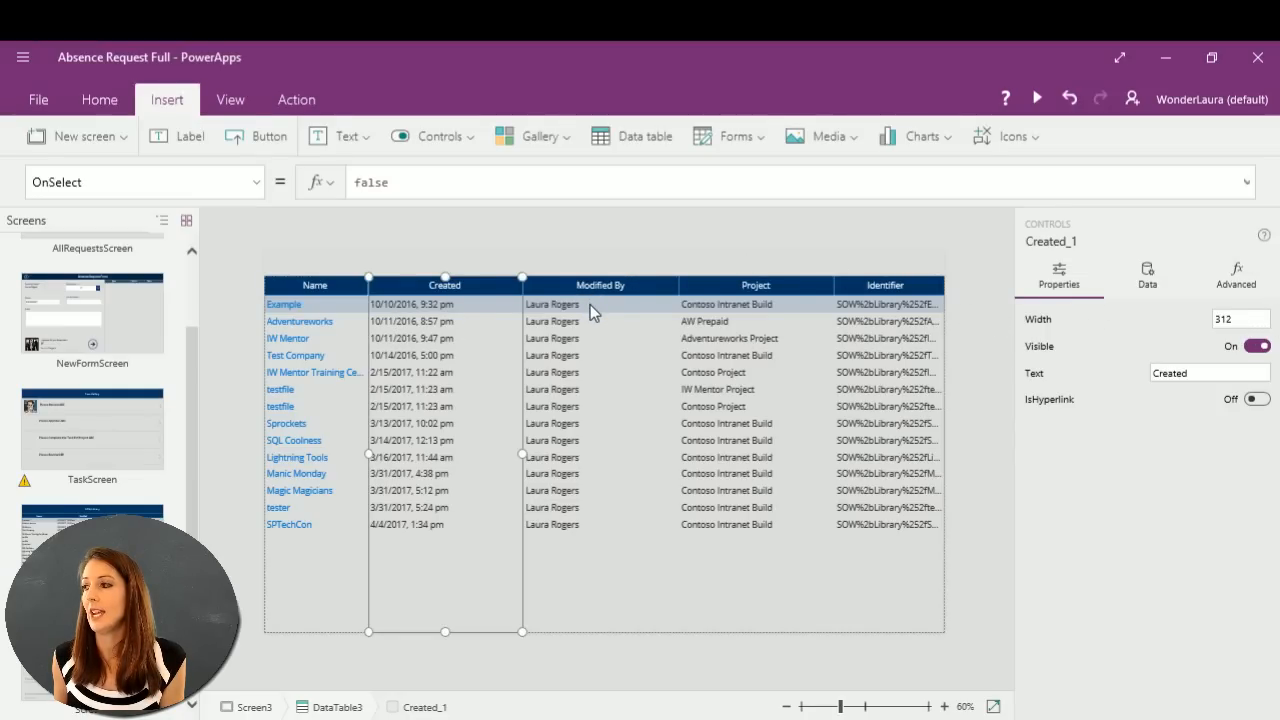
pyautogui.click(1240, 276)
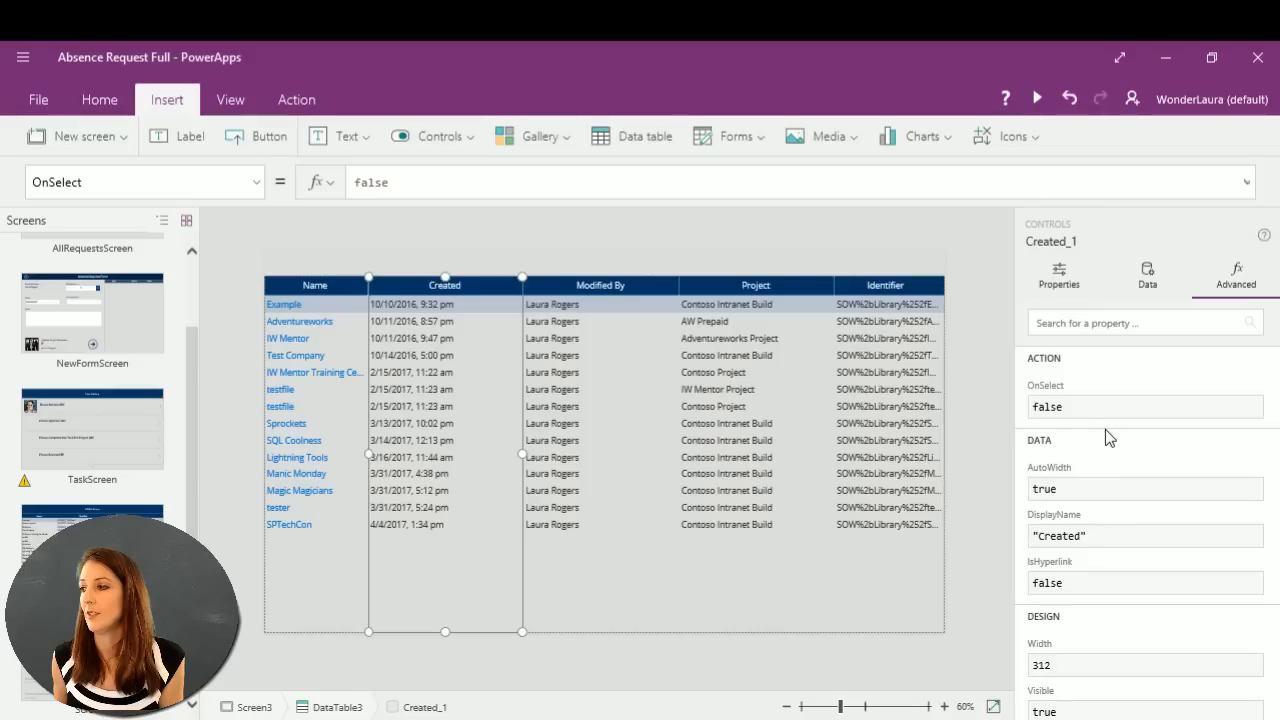
pyautogui.scroll(-1, 1106, 430)
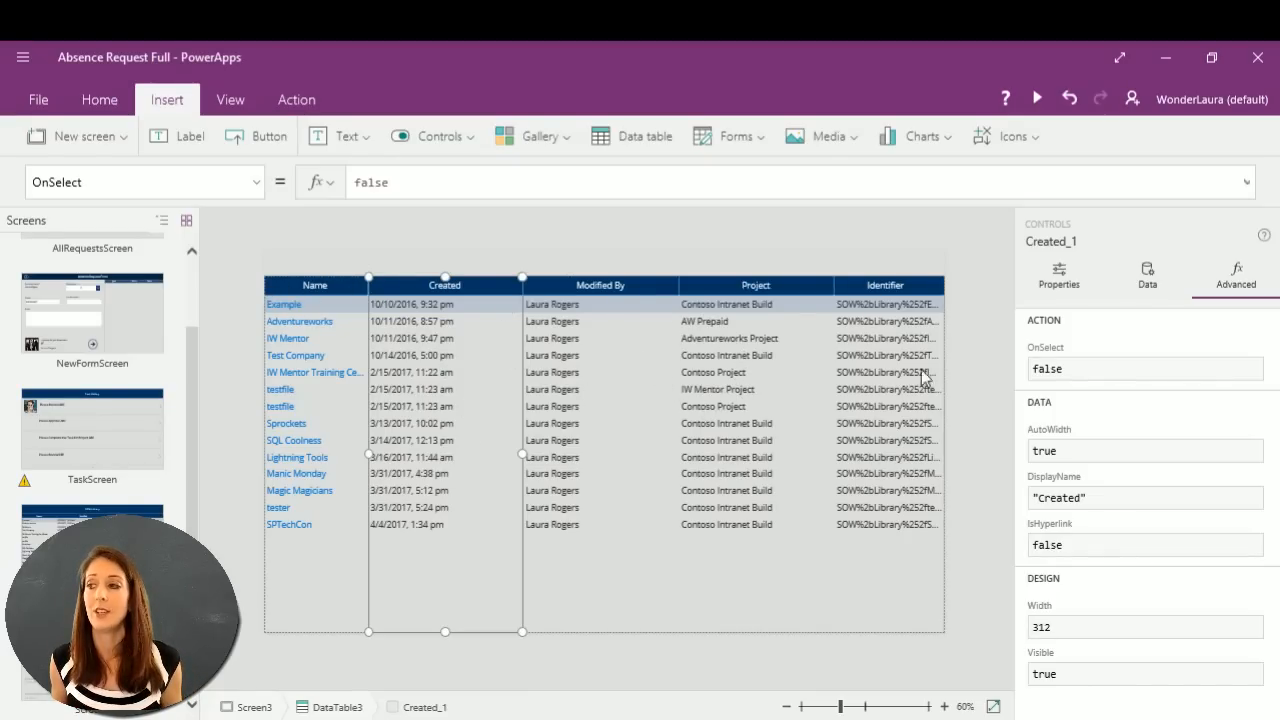
pyautogui.click(885, 329)
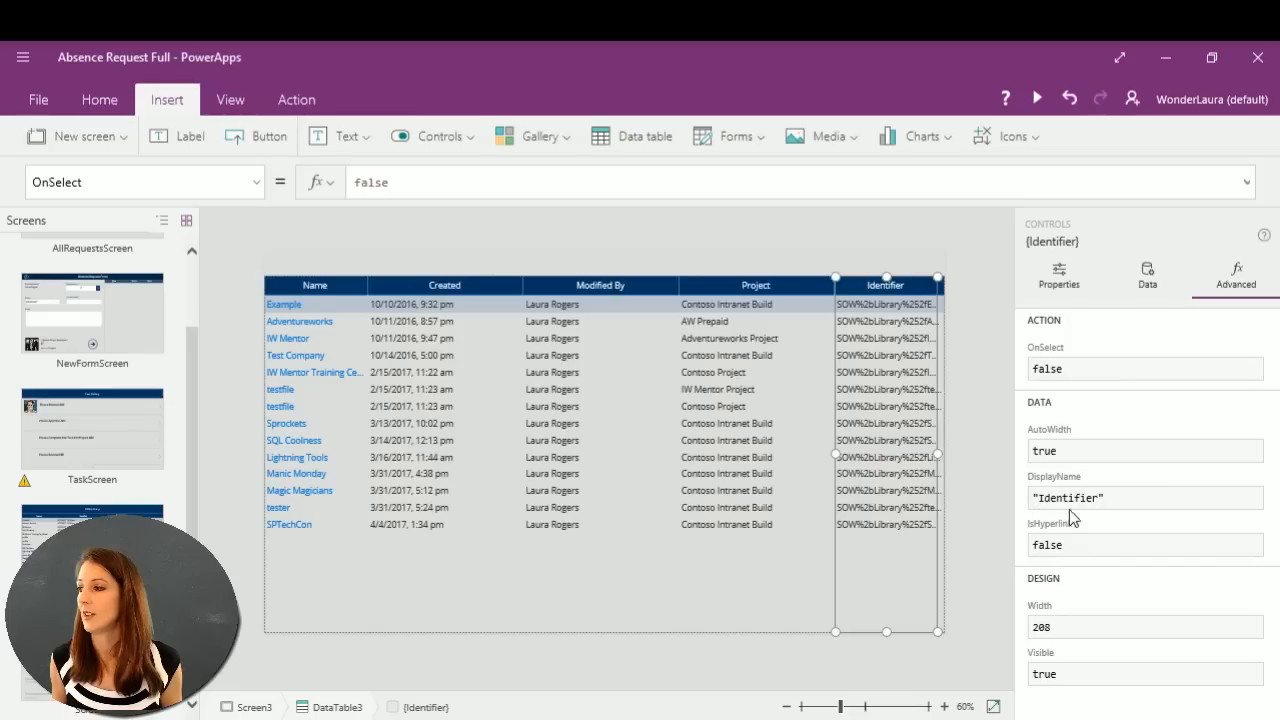
pyautogui.click(1058, 276)
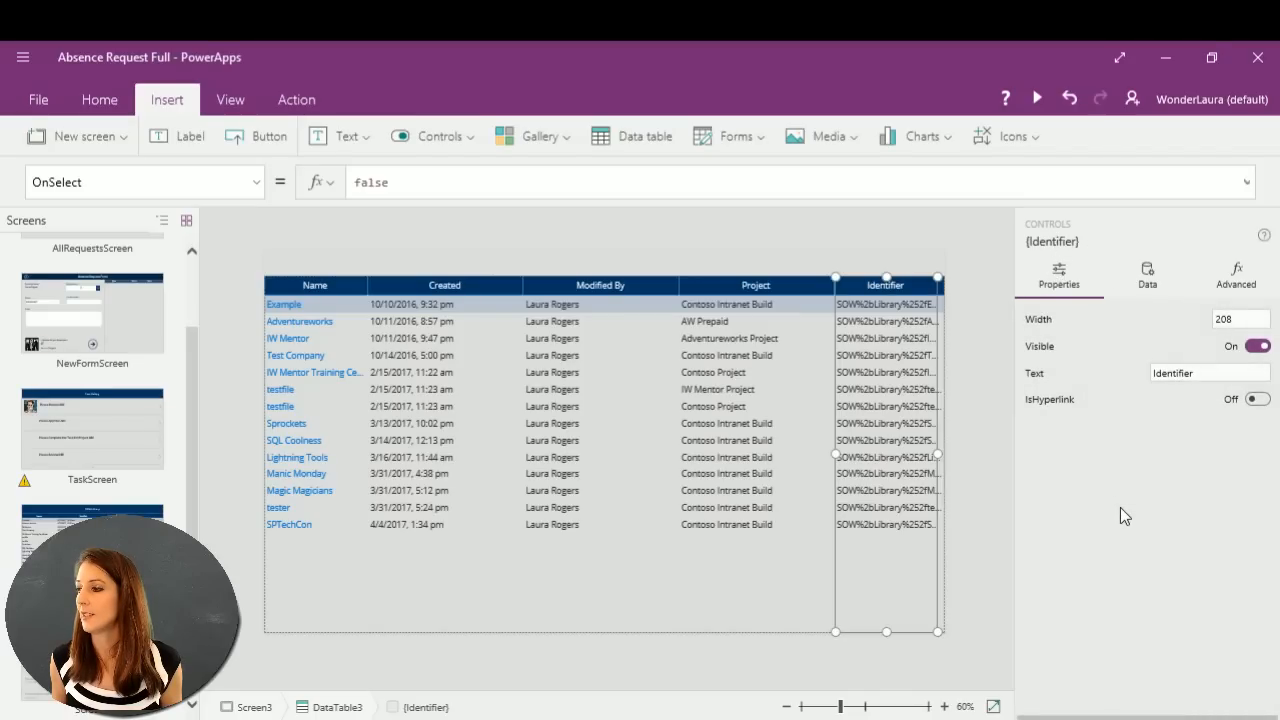
# Remove the Identifier column from the data table and look through the remaining available fields.
pyautogui.click(1147, 272)
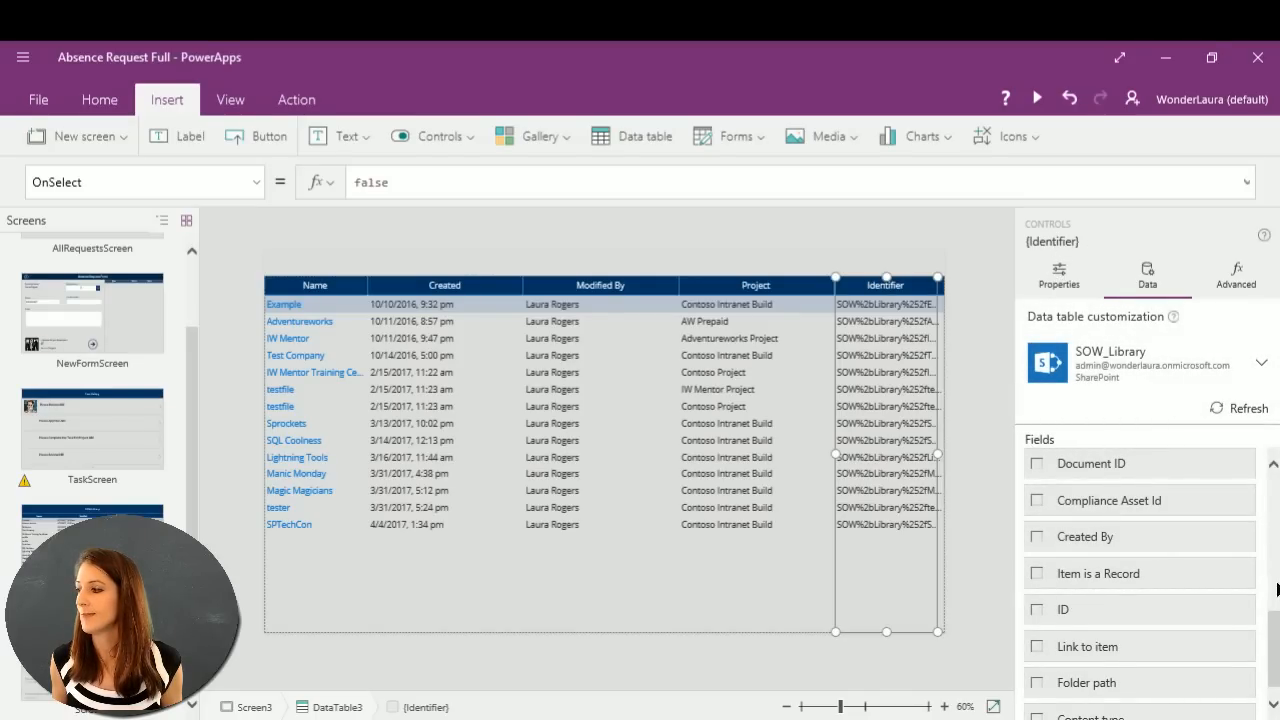
pyautogui.scroll(10, 1110, 570)
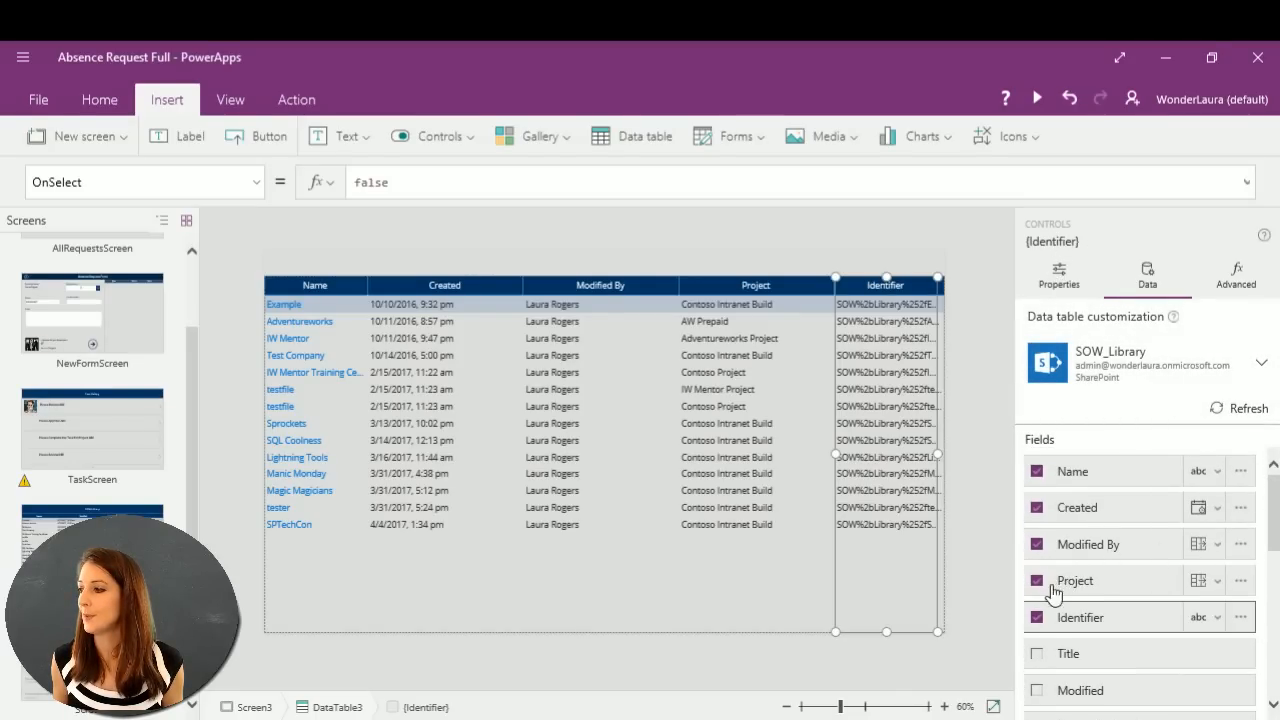
pyautogui.click(1038, 618)
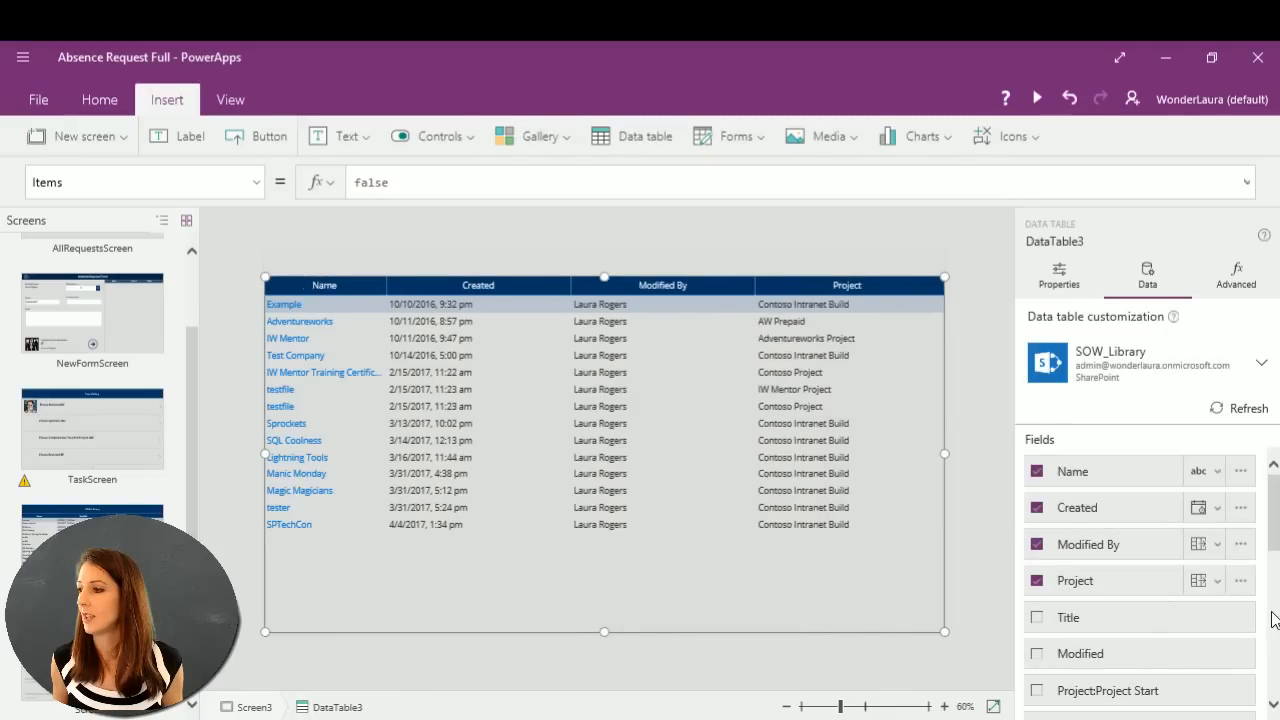
pyautogui.scroll(-5, 1275, 640)
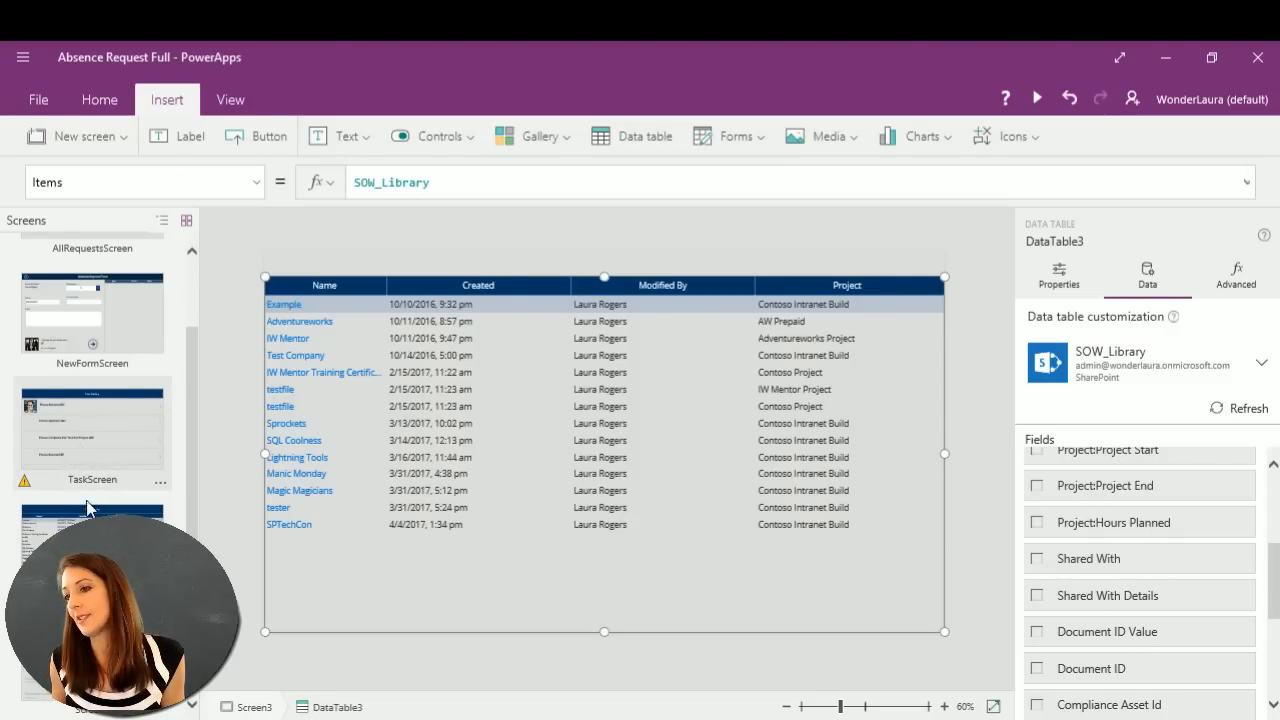
# Open the screen with the Task Gallery, check its properties, and view and refresh its data sources.
pyautogui.click(86, 433)
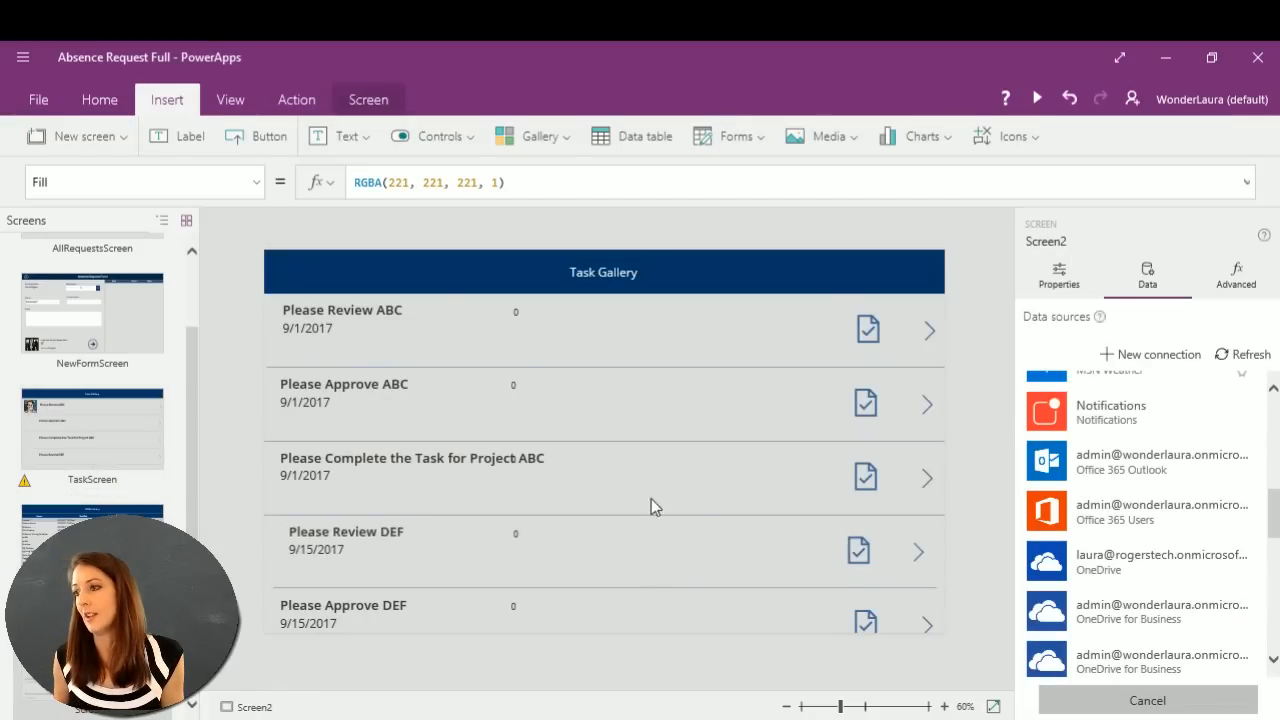
pyautogui.click(1057, 283)
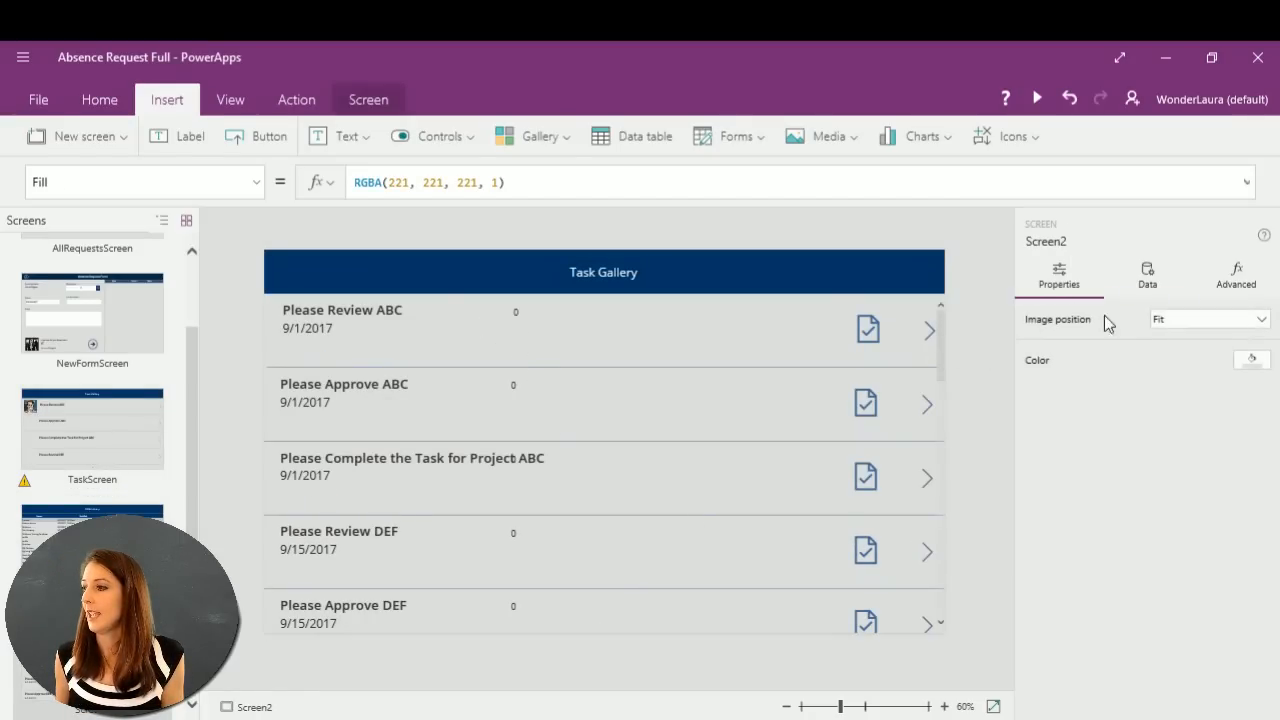
pyautogui.click(1145, 275)
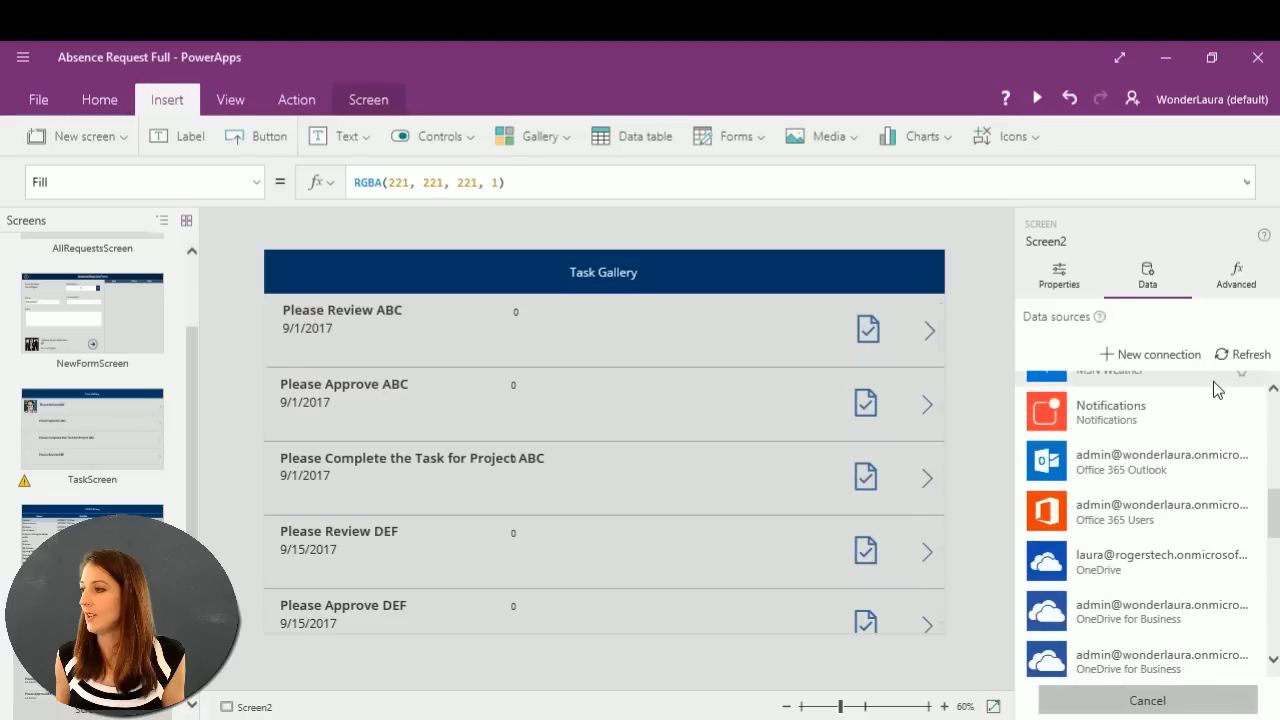
pyautogui.click(1224, 354)
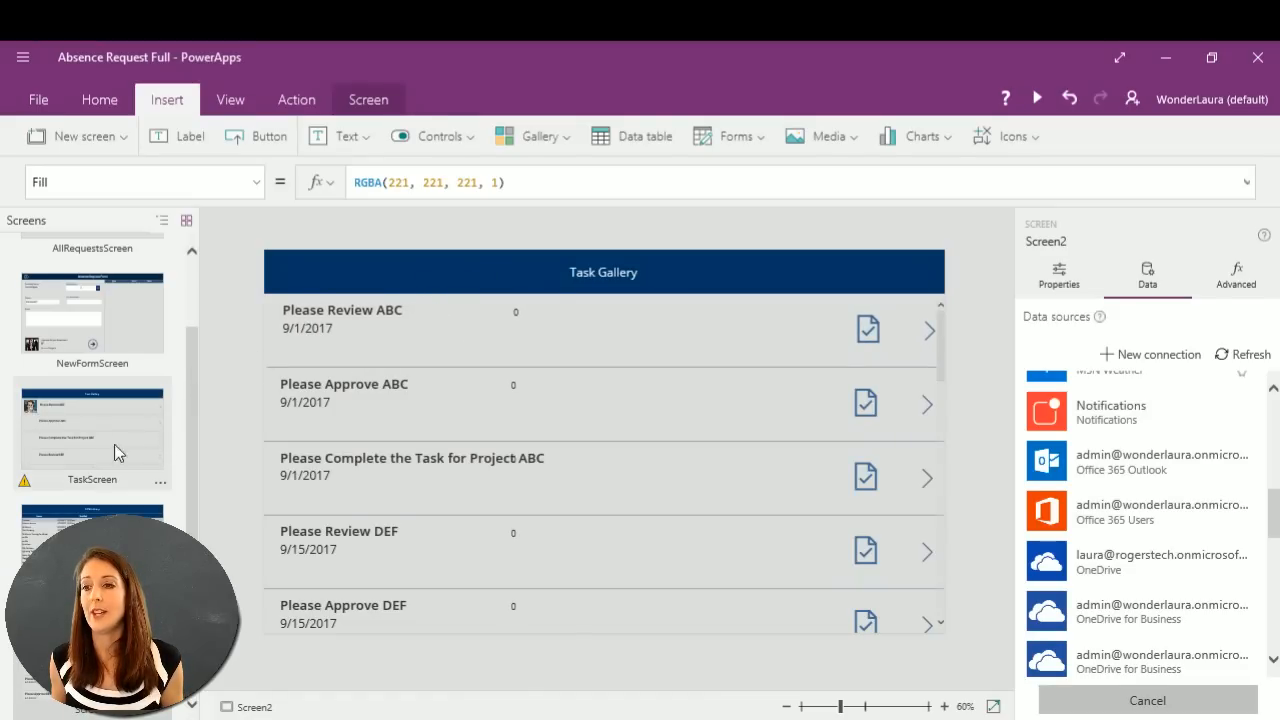
# Open NewFormScreen and examine the Text formula and data source of the department title in the approver gallery.
pyautogui.click(71, 345)
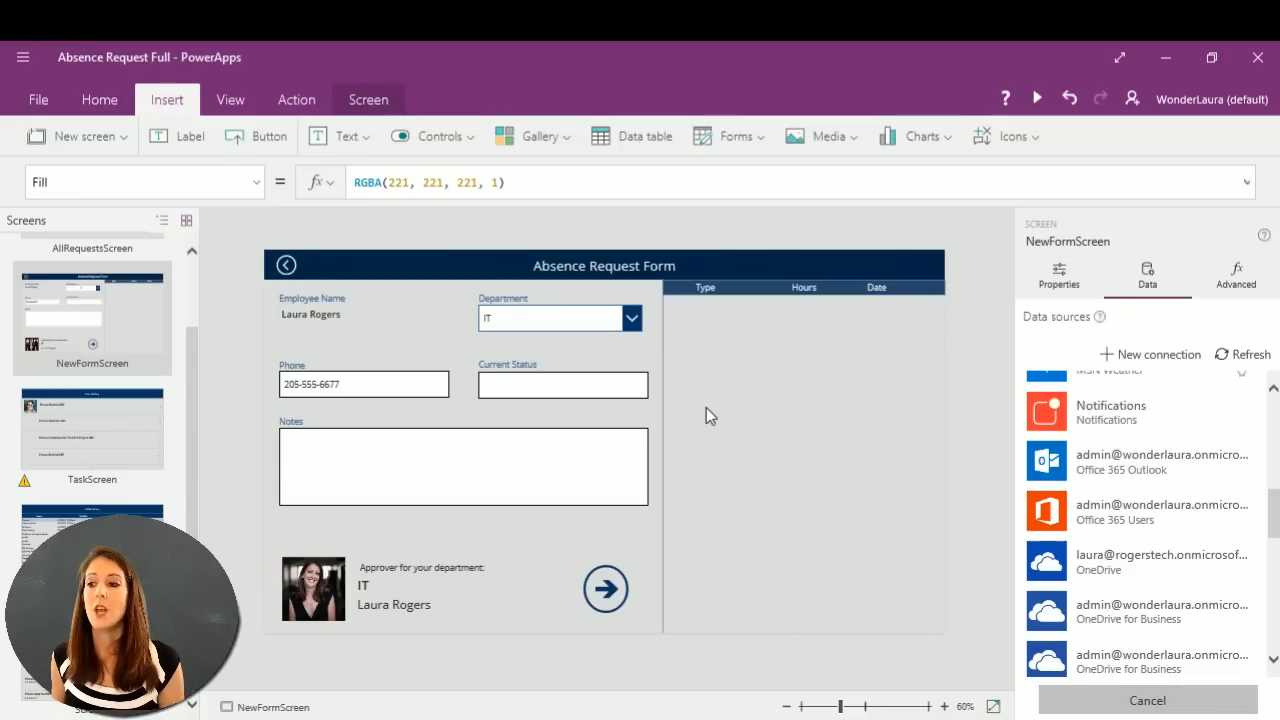
pyautogui.click(400, 596)
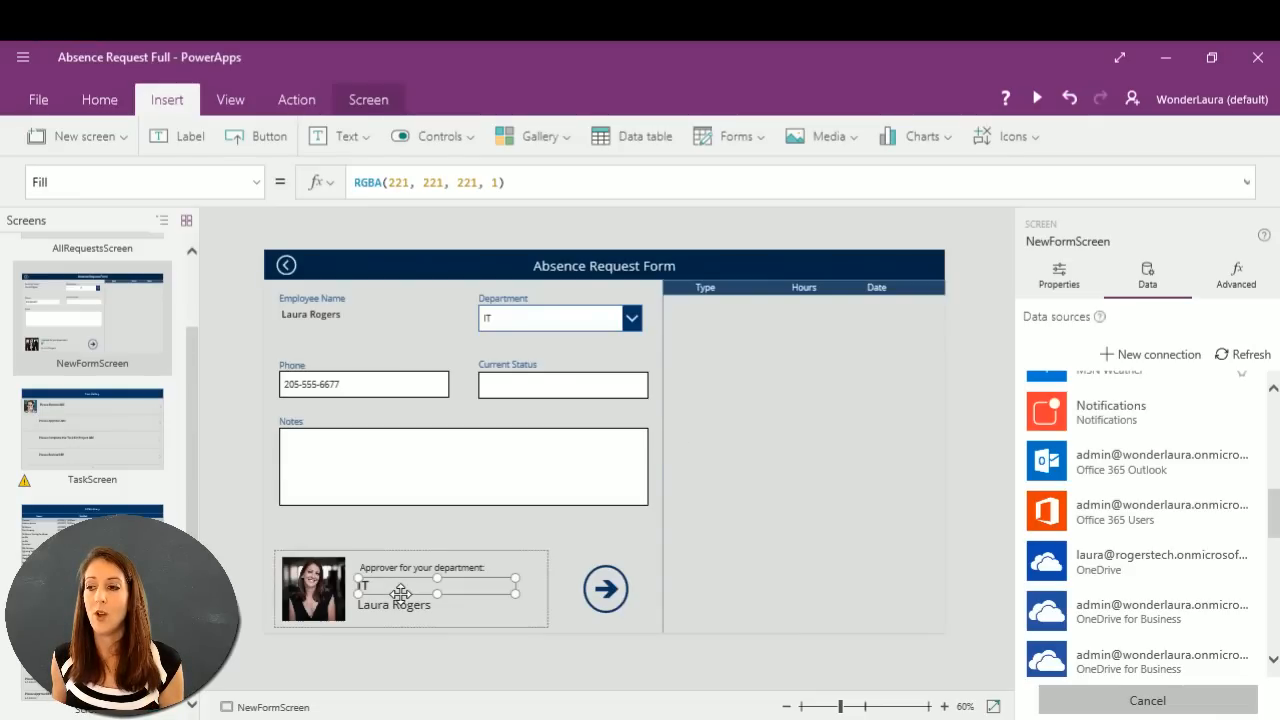
pyautogui.click(366, 588)
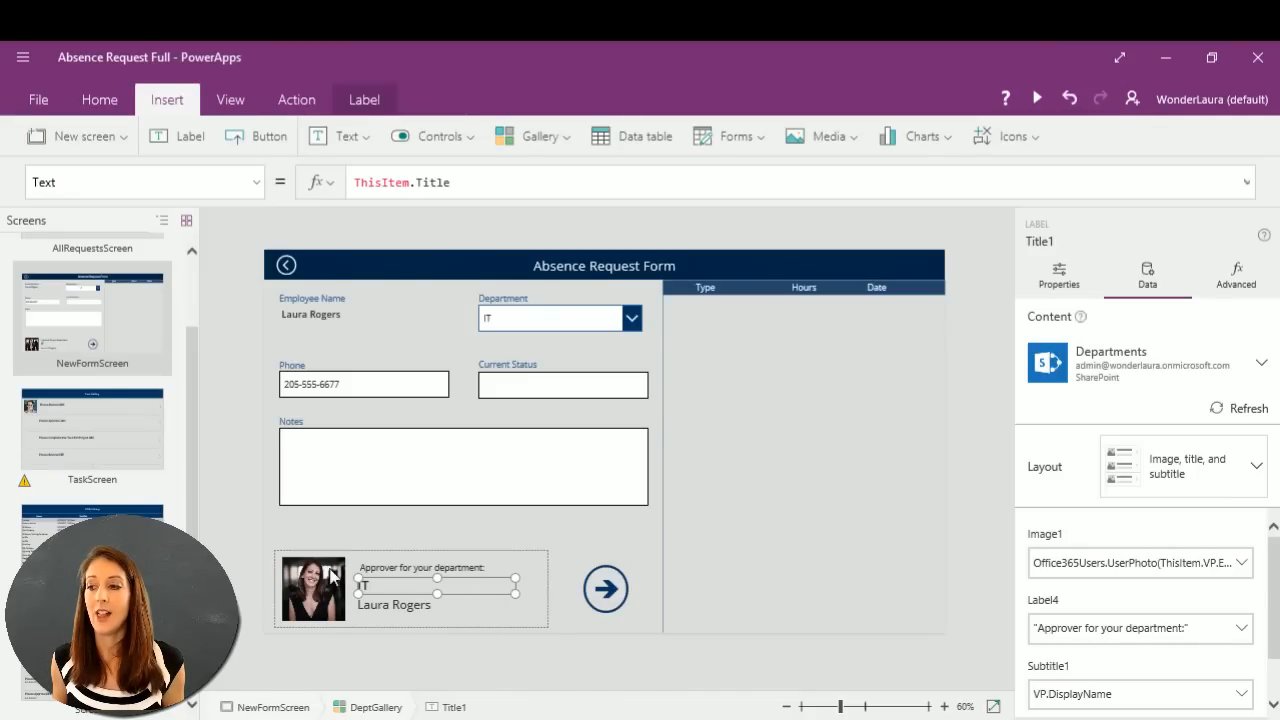
# Preview the Absence Request Form, switching Department to Accounting and back to IT to test the approver display, and close the preview.
pyautogui.click(1039, 99)
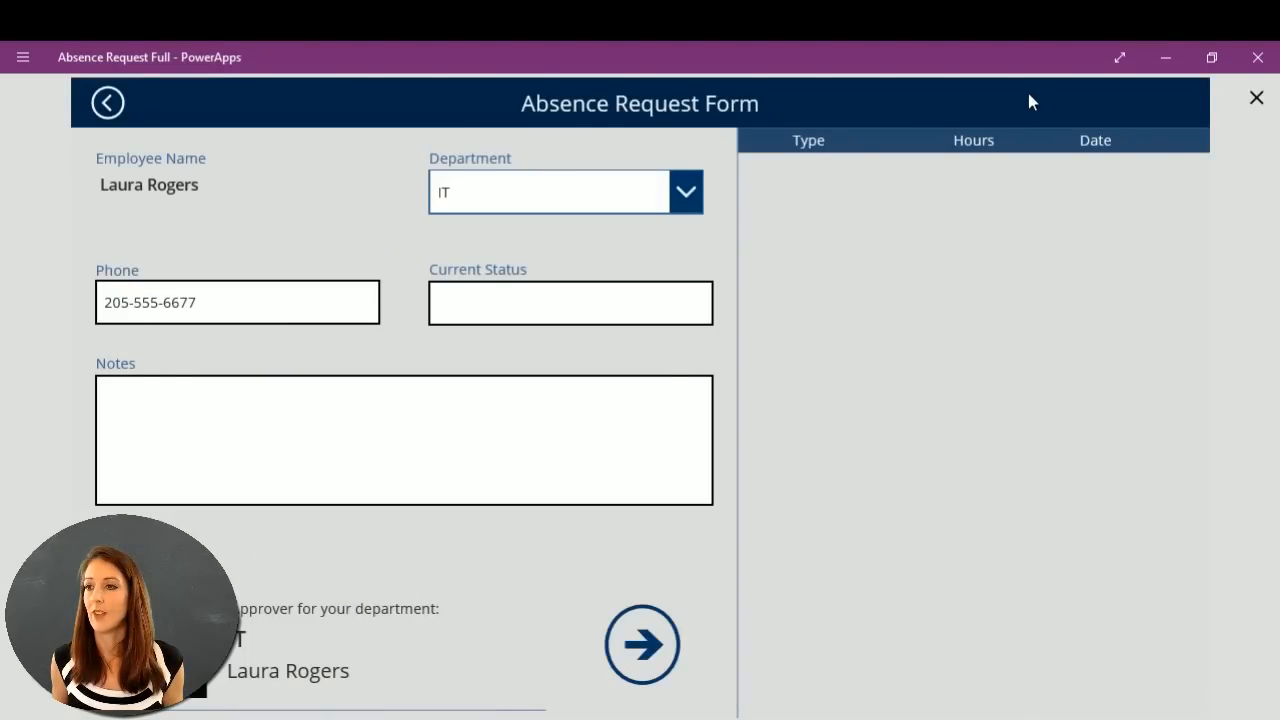
pyautogui.click(686, 191)
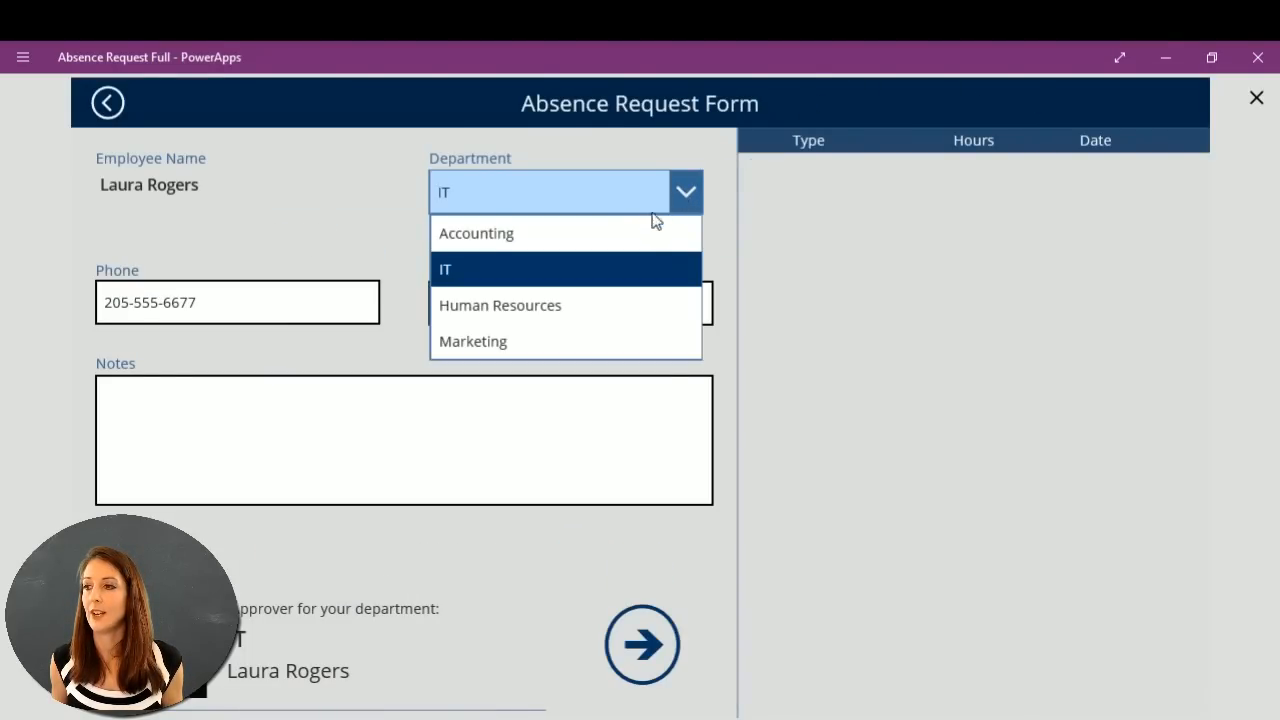
pyautogui.click(582, 240)
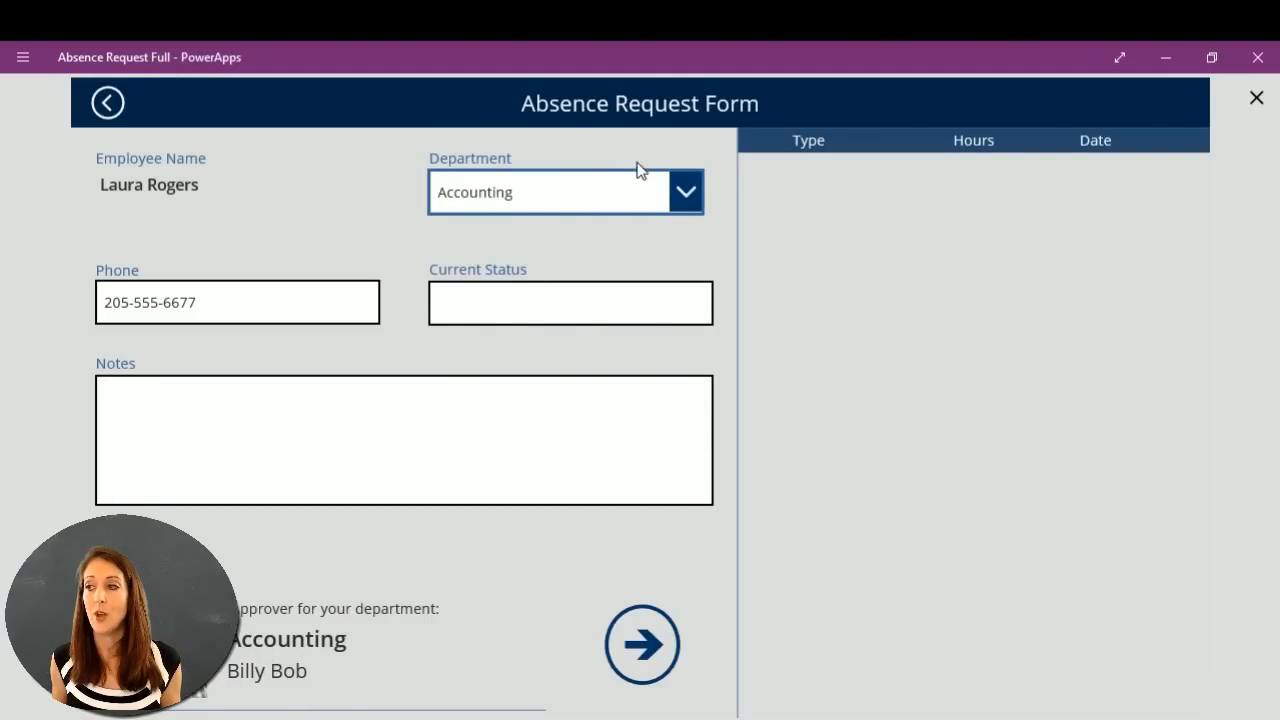
pyautogui.click(691, 198)
pyautogui.click(595, 270)
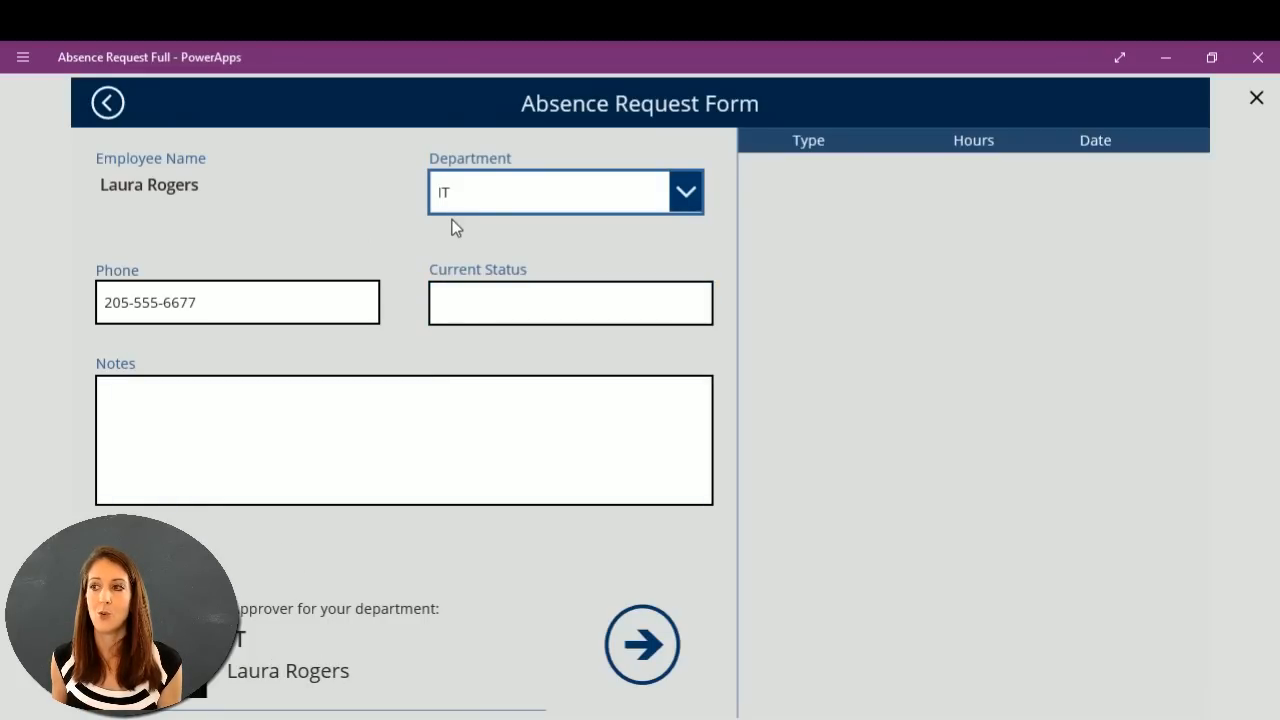
pyautogui.click(1257, 99)
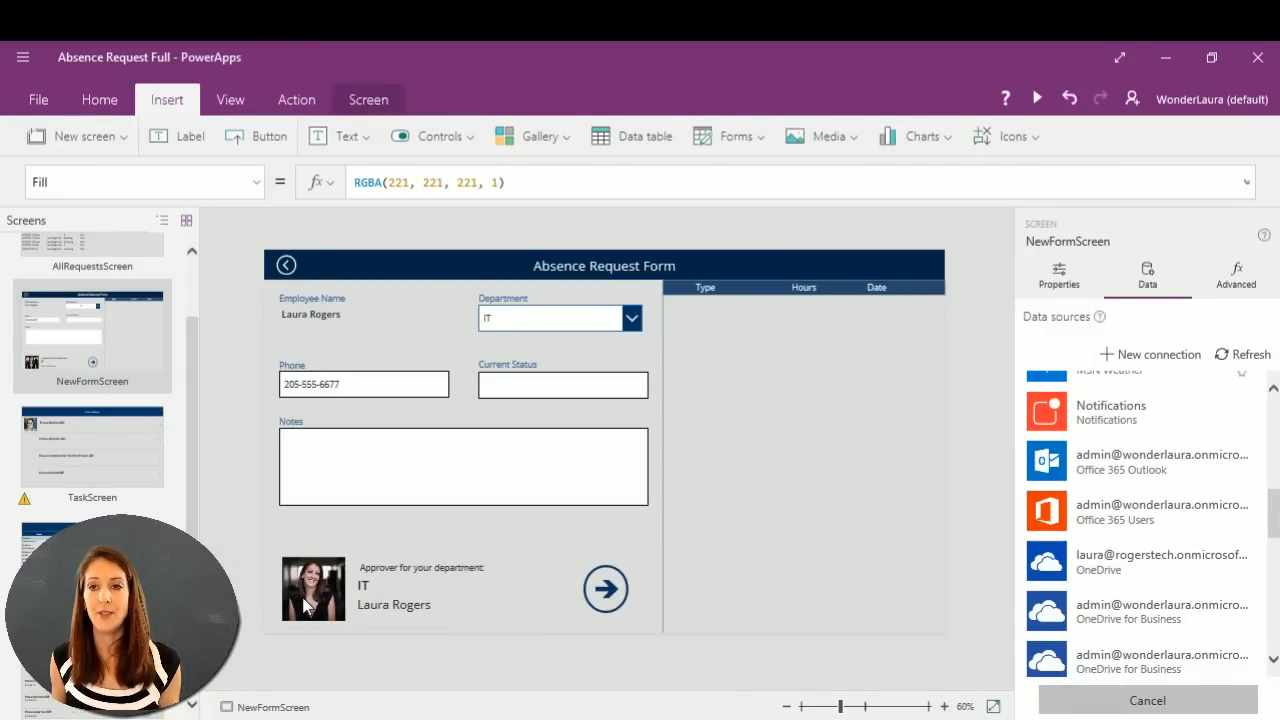
# Select the approver's photo in the department gallery and examine its Image formula.
pyautogui.click(324, 599)
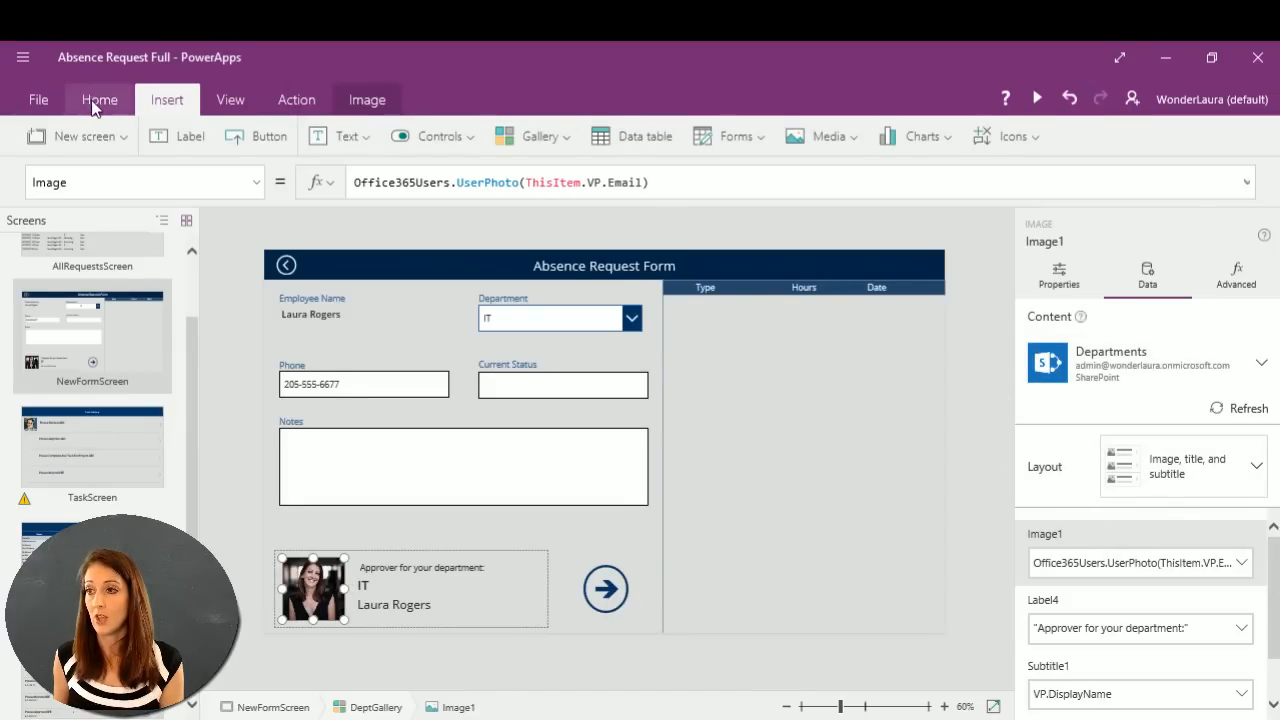
# Reselect the approver's photo, then switch to SharePoint in the browser and examine the person columns of the Departments and Tasks lists.
pyautogui.click(970, 582)
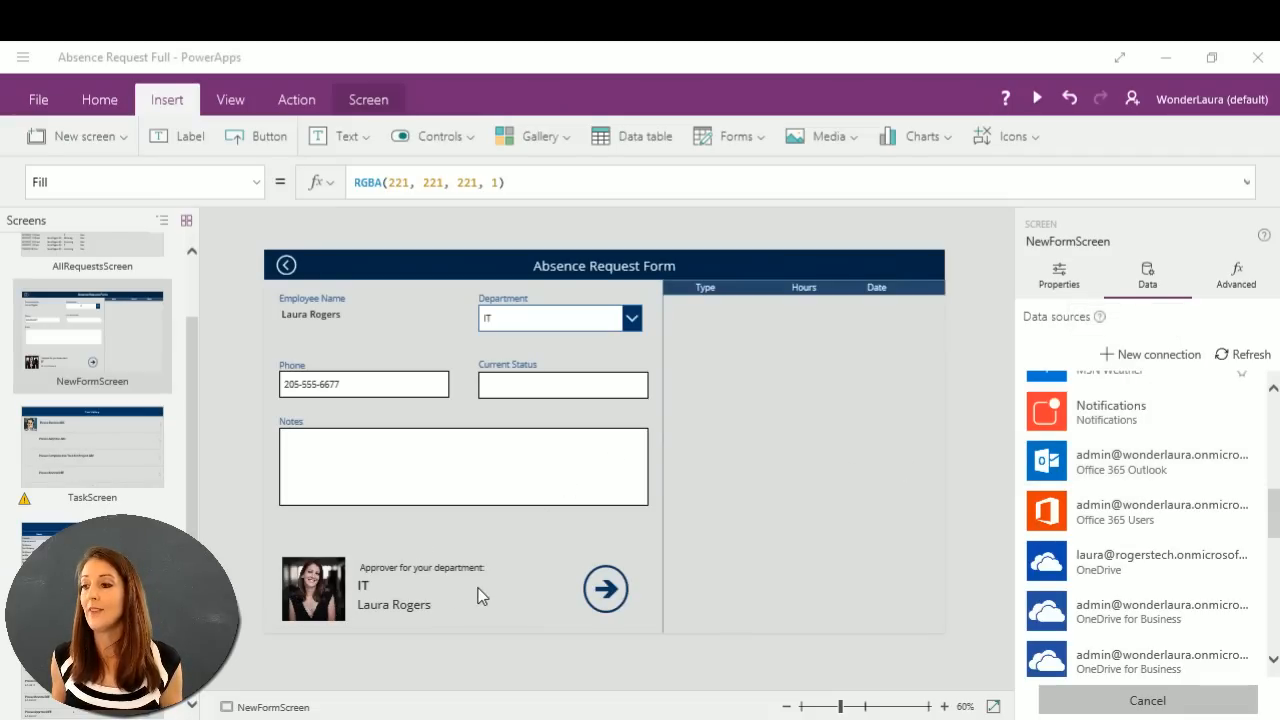
pyautogui.click(316, 604)
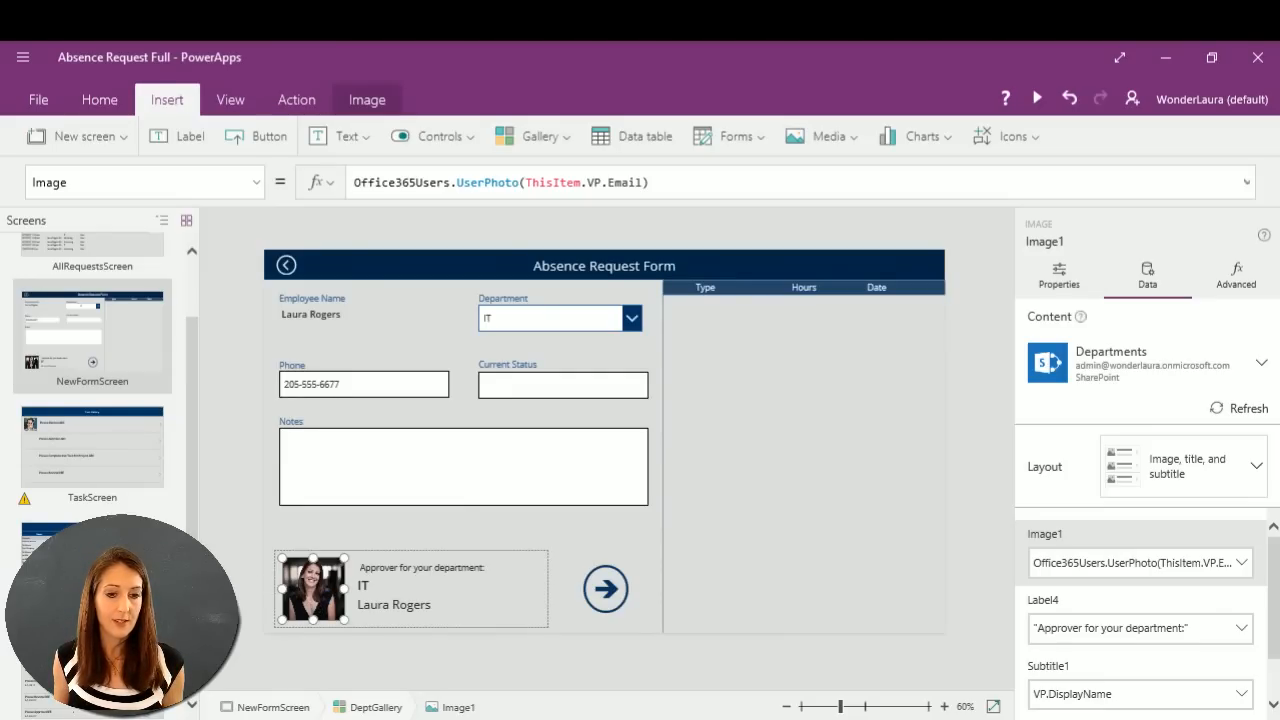
pyautogui.hotkey('alt', 'Tab')
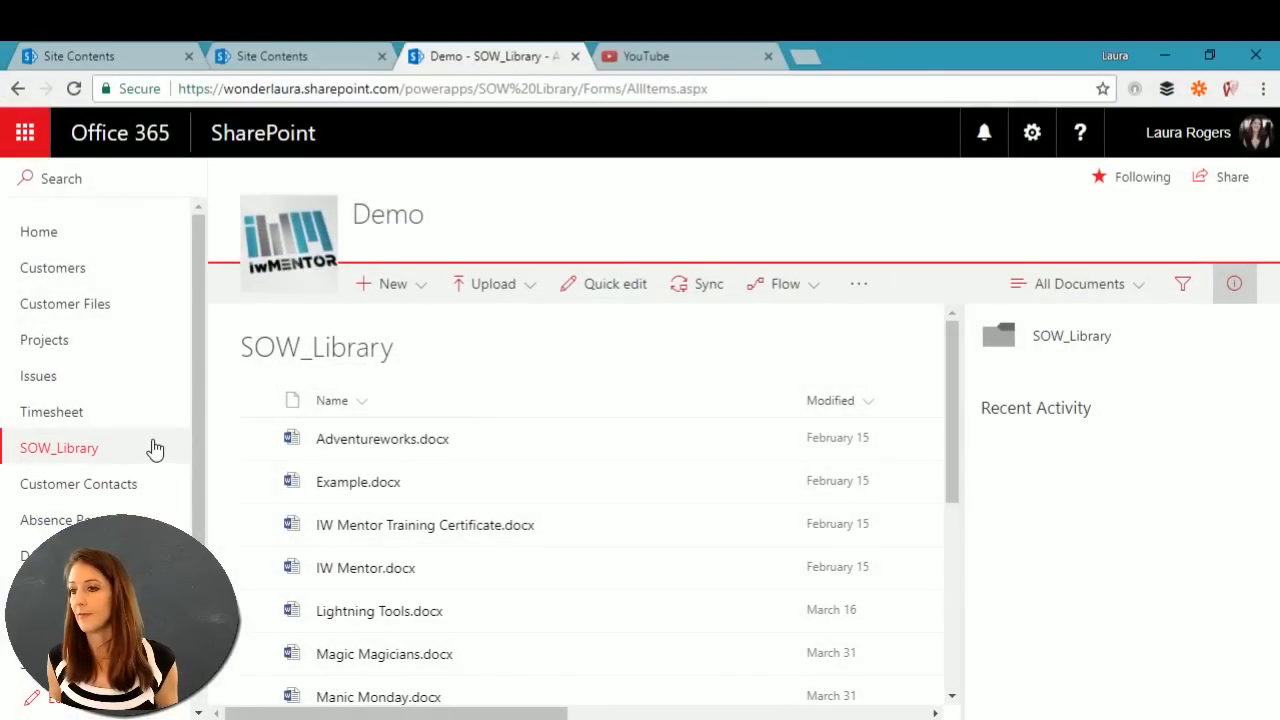
pyautogui.click(40, 556)
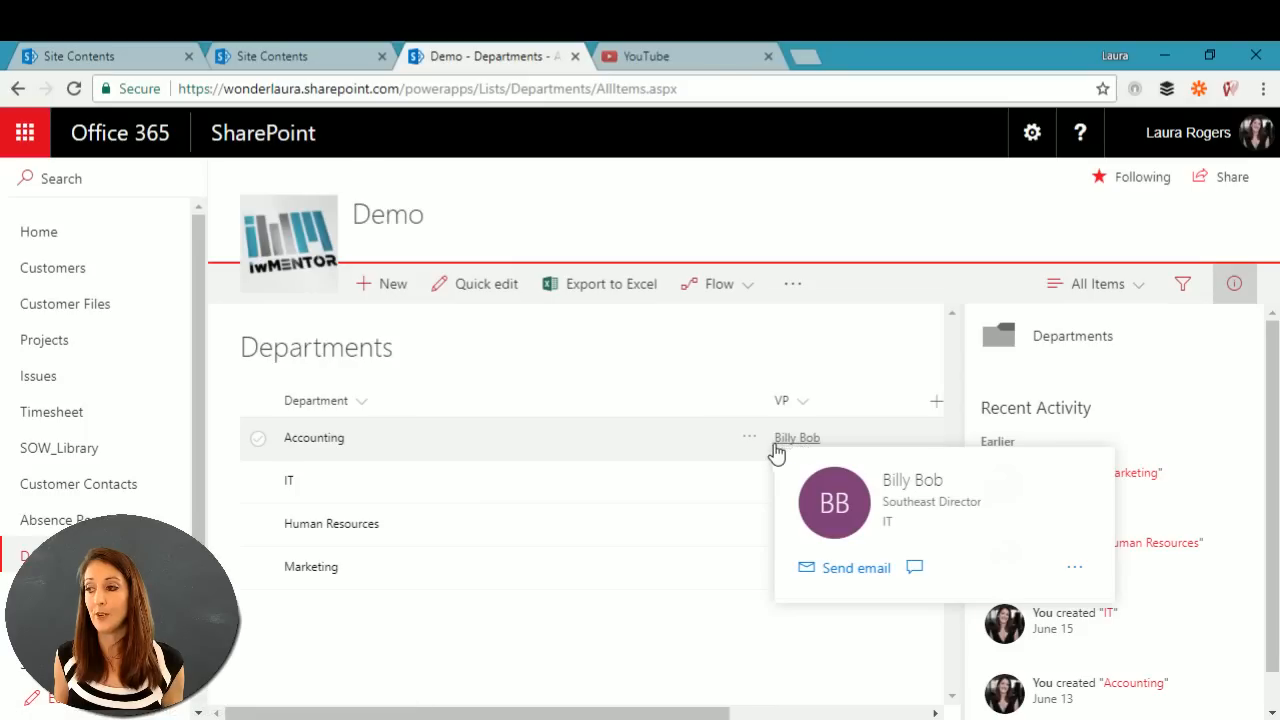
pyautogui.click(40, 628)
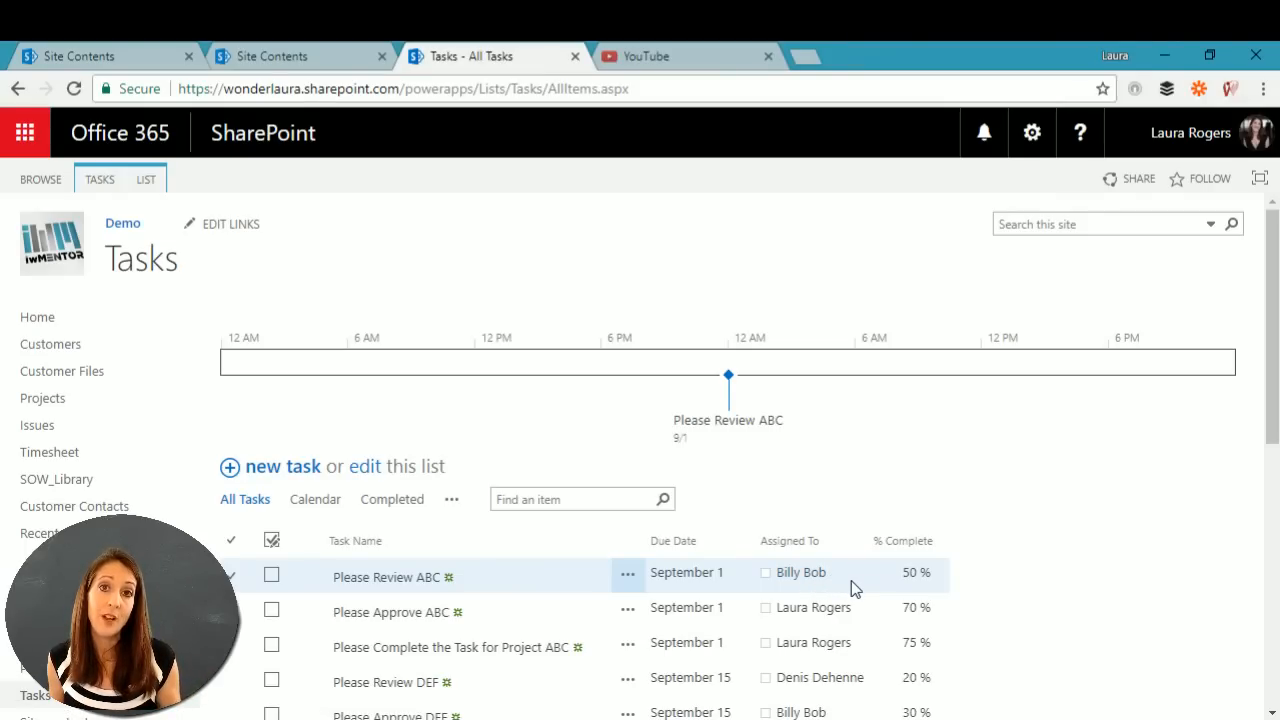
# Return to PowerApps and copy the approver photo's whole Image formula, Office365Users.UserPhoto(ThisItem.VP.Email).
pyautogui.click(1159, 56)
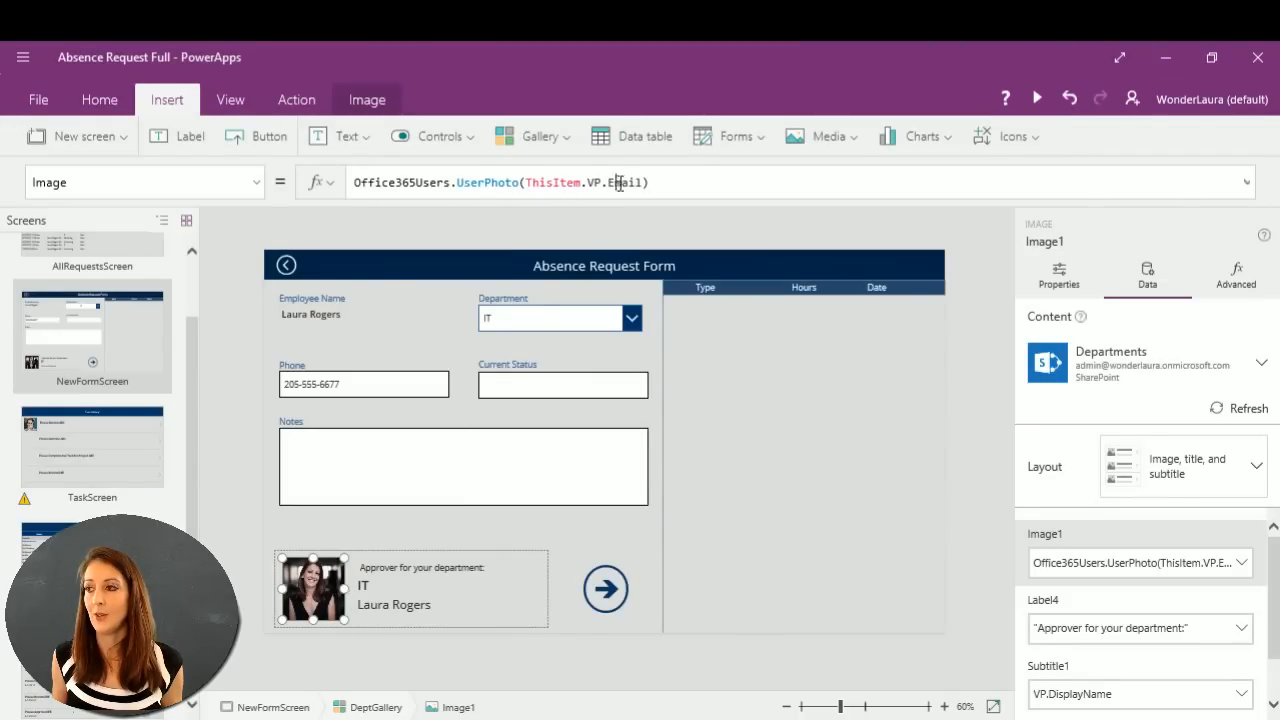
pyautogui.moveTo(650, 182); pyautogui.dragTo(333, 186)
pyautogui.hotkey('ctrl', 'c')
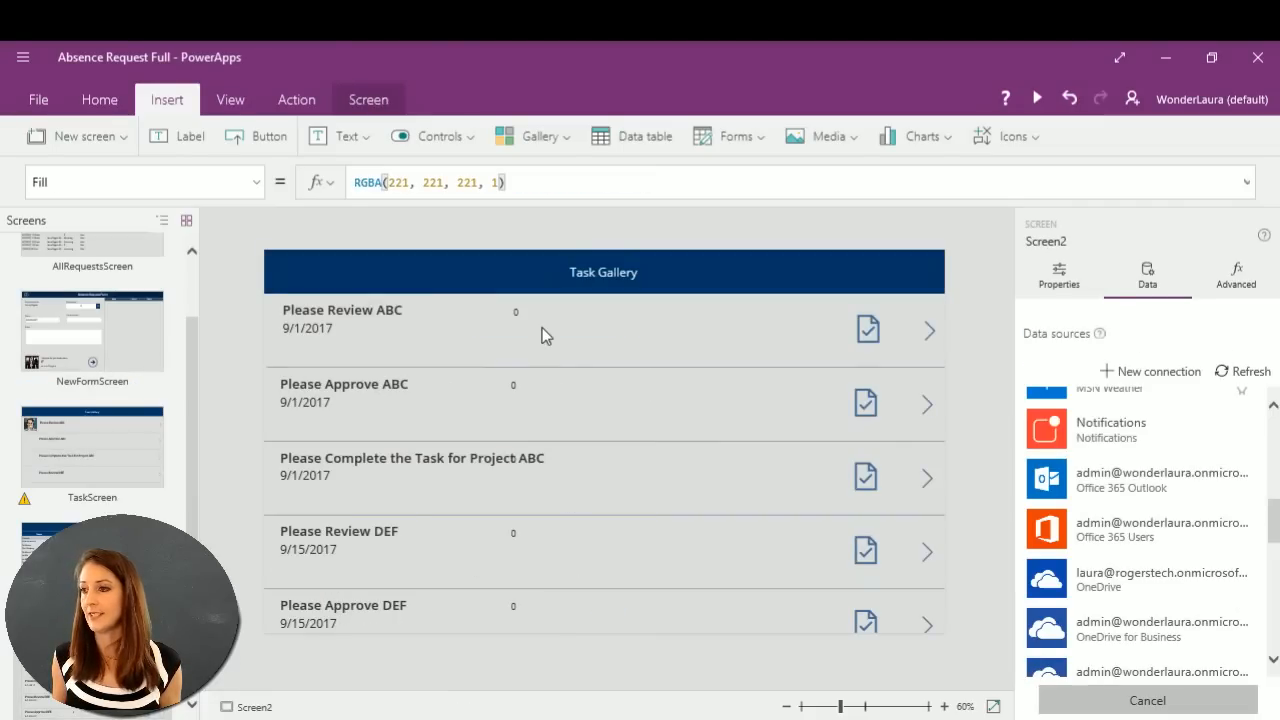
# On the Task Gallery screen, narrow the task title label and shift it right to leave room for a photo.
pyautogui.click(352, 320)
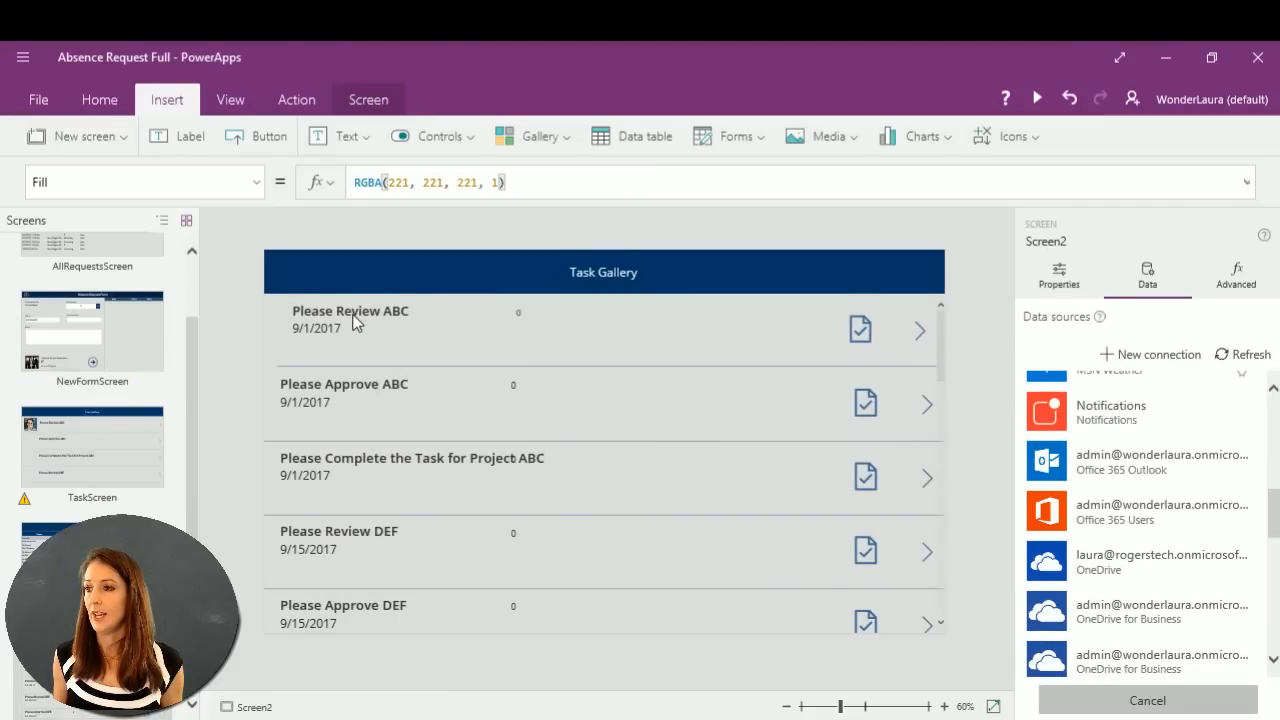
pyautogui.click(365, 328)
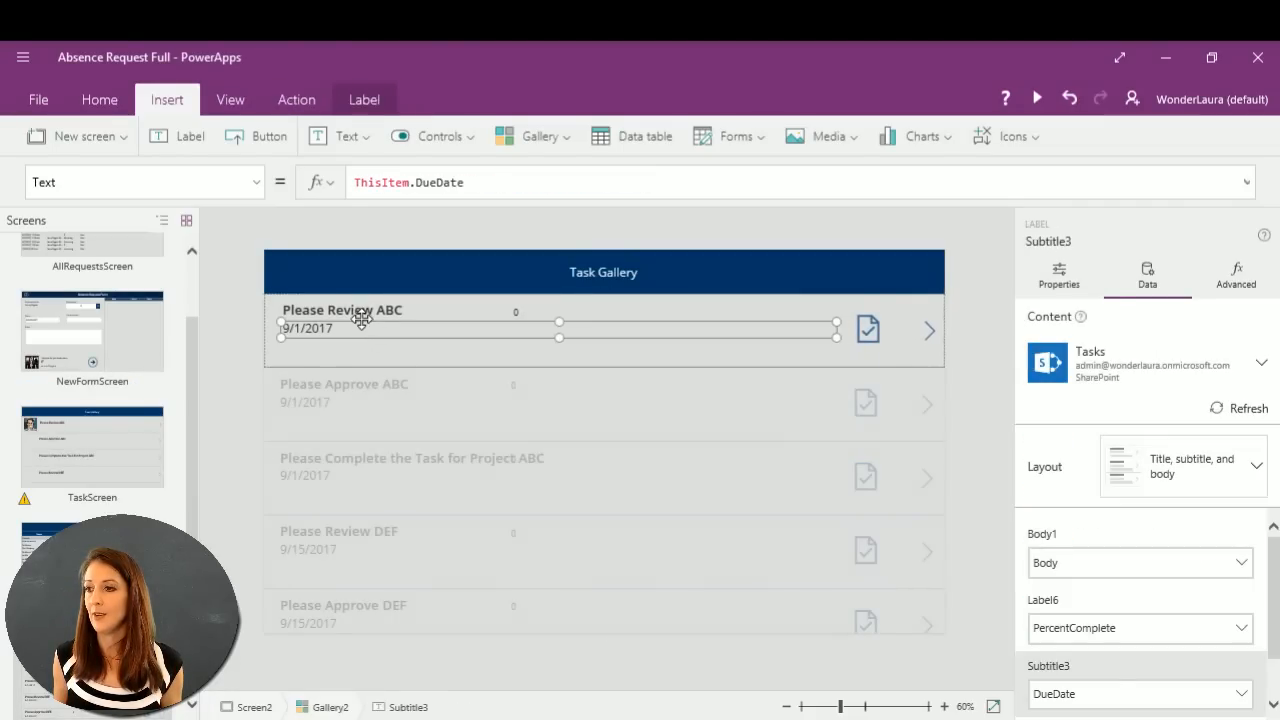
pyautogui.click(363, 315)
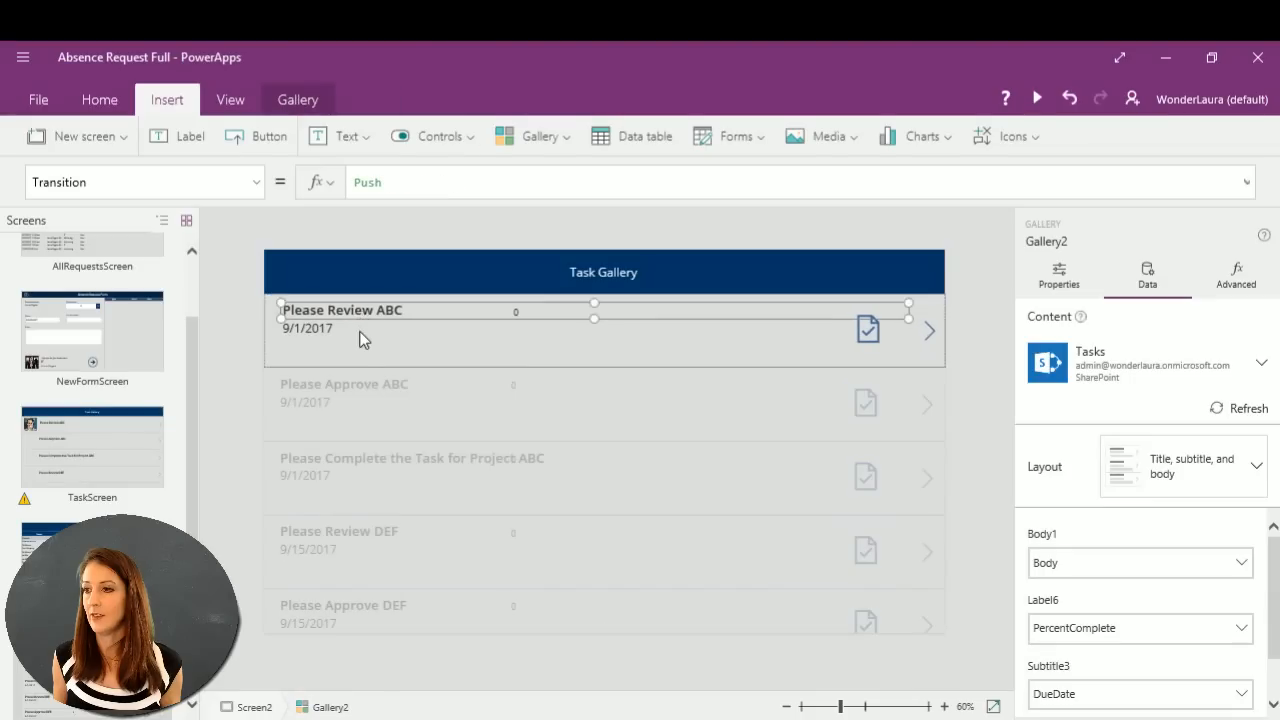
pyautogui.click(333, 335)
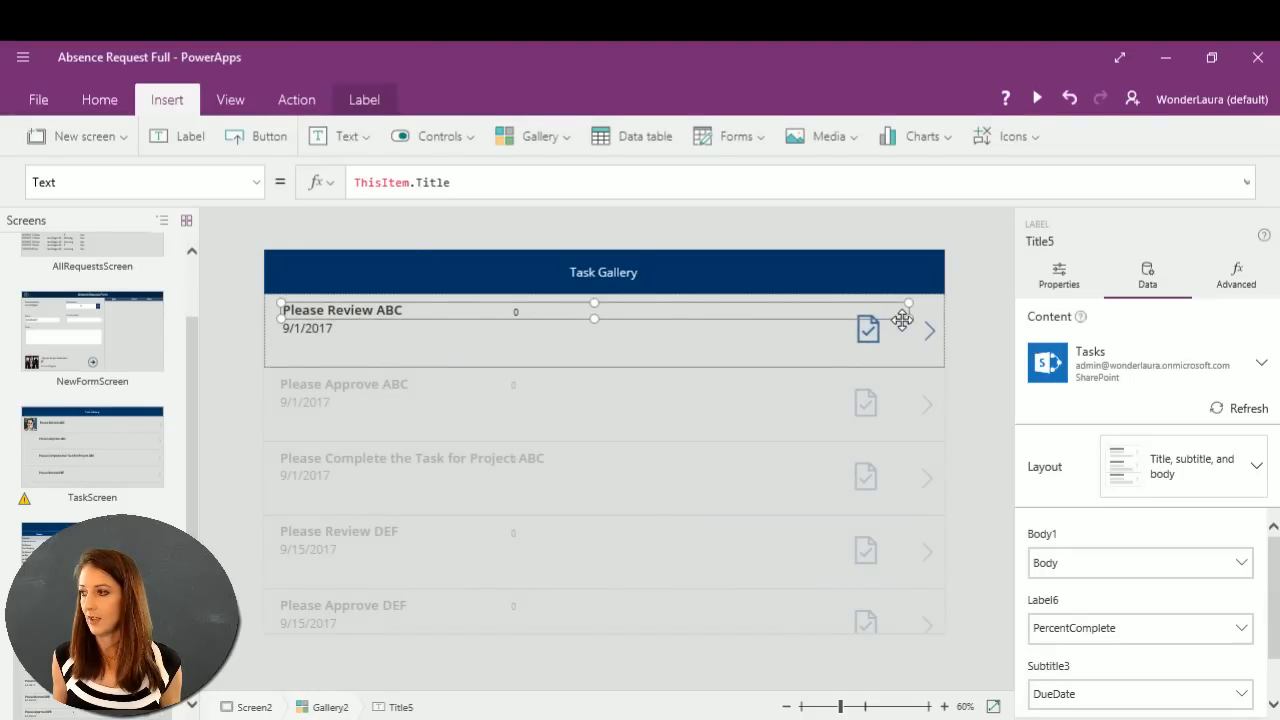
pyautogui.moveTo(907, 318); pyautogui.dragTo(813, 317)
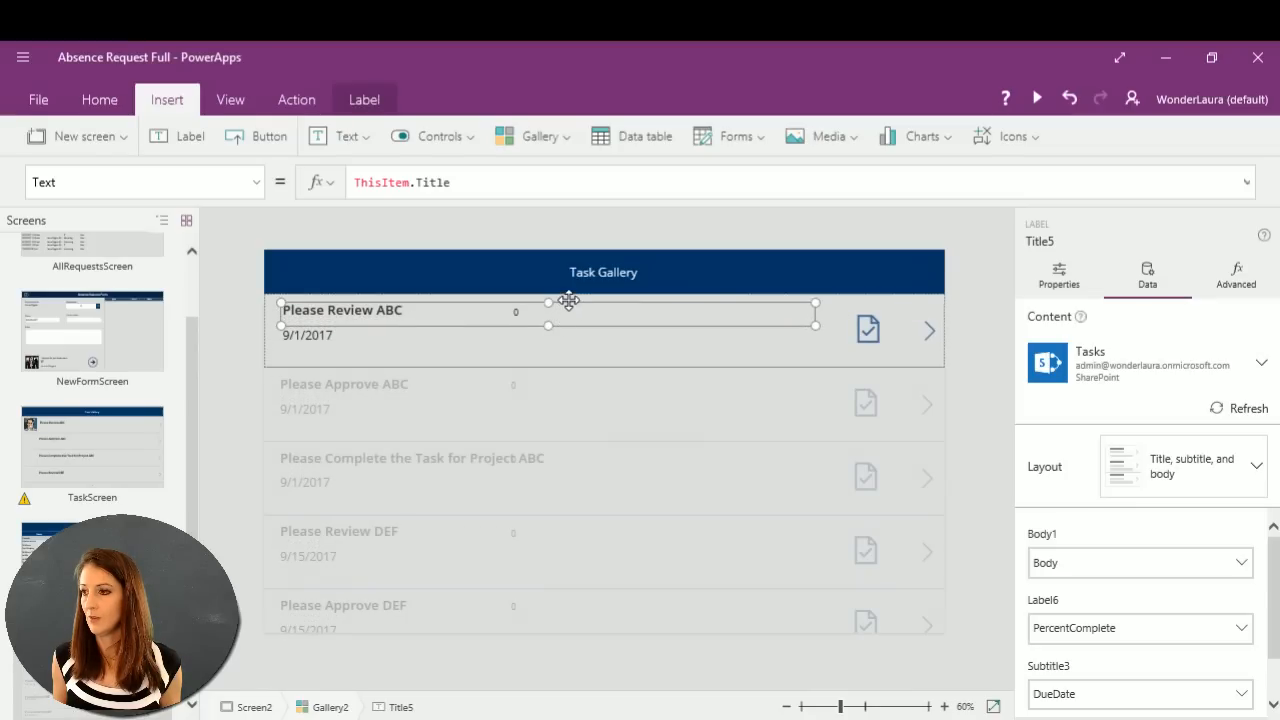
pyautogui.moveTo(566, 305); pyautogui.dragTo(613, 304)
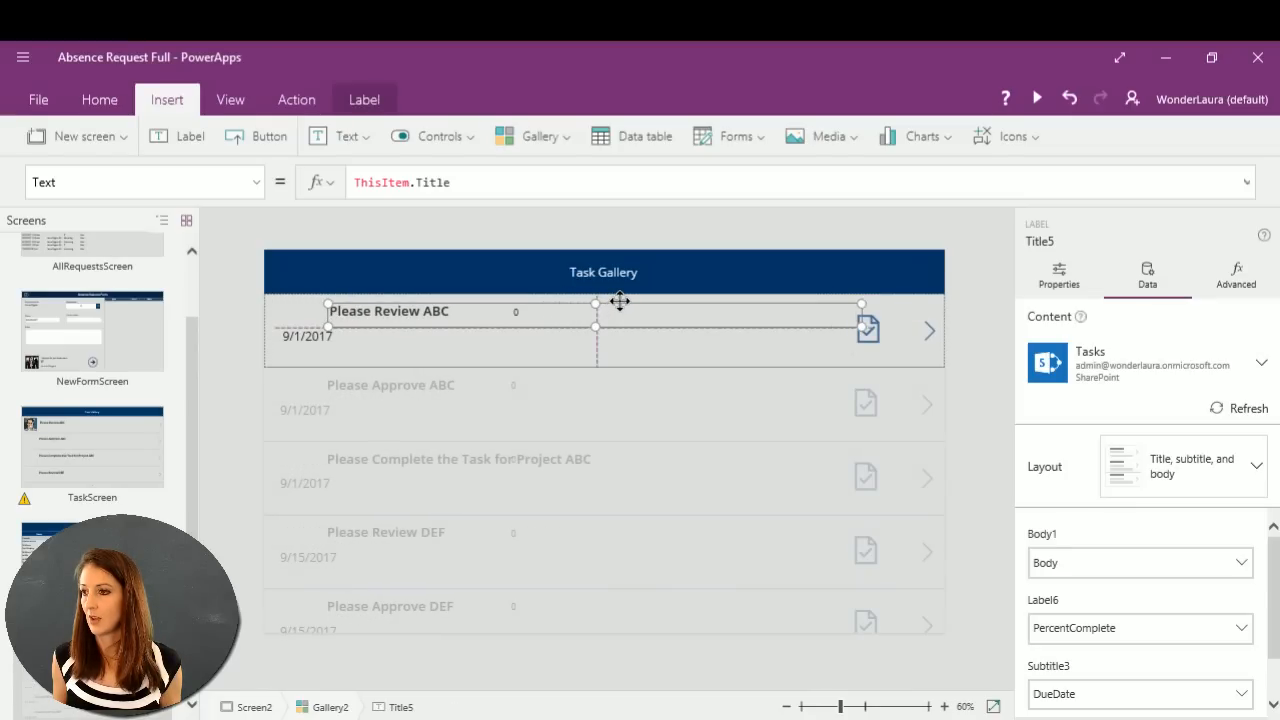
# Shorten the due date label in the gallery and align its left edge with the task title.
pyautogui.click(338, 342)
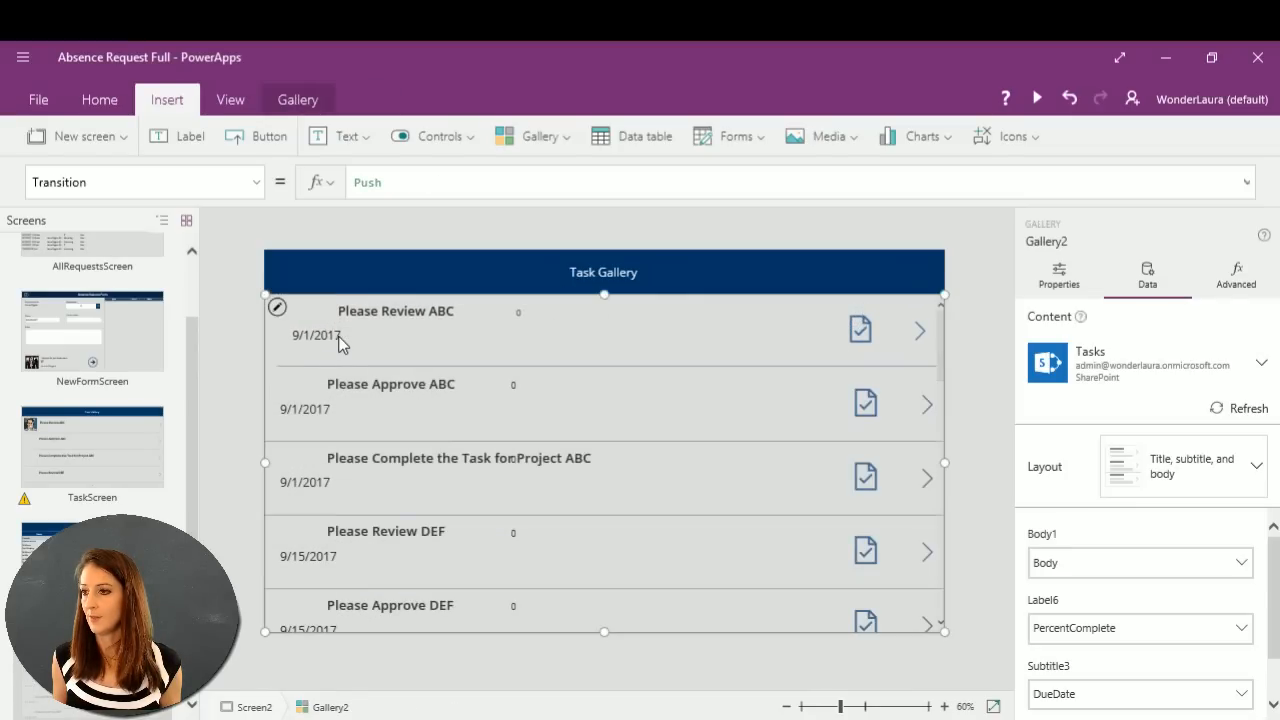
pyautogui.click(338, 342)
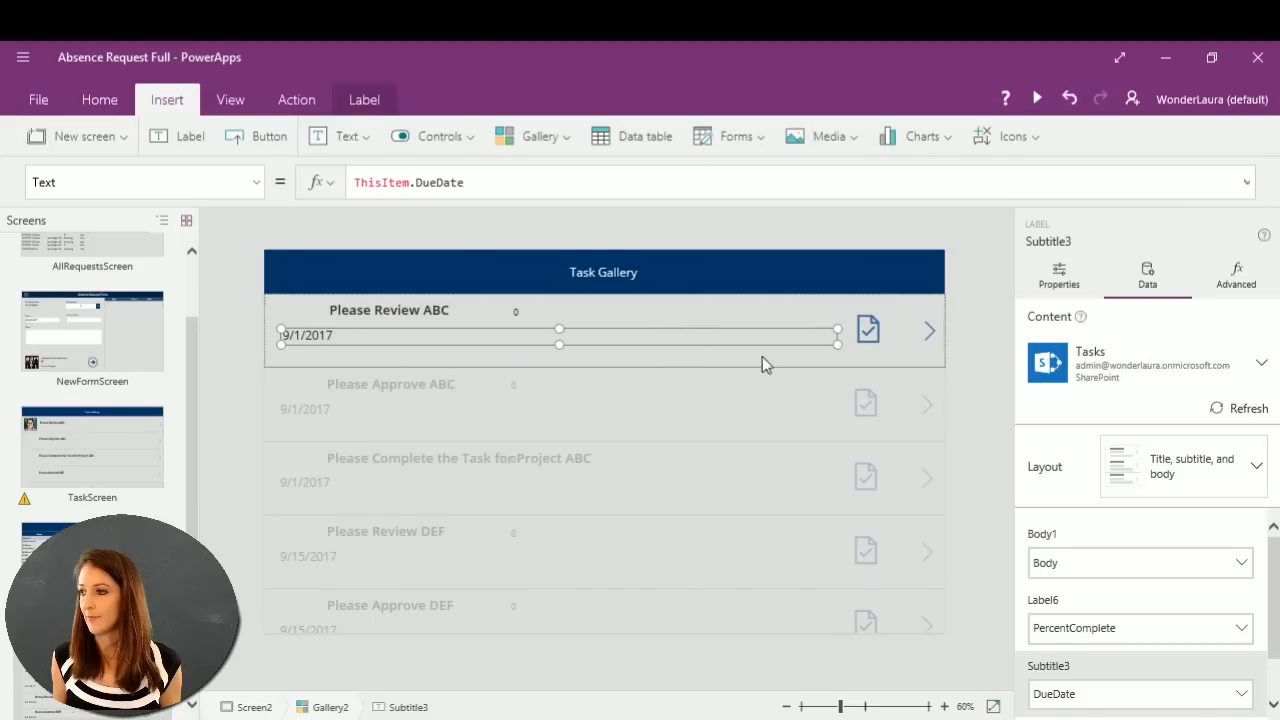
pyautogui.moveTo(836, 343); pyautogui.dragTo(537, 329)
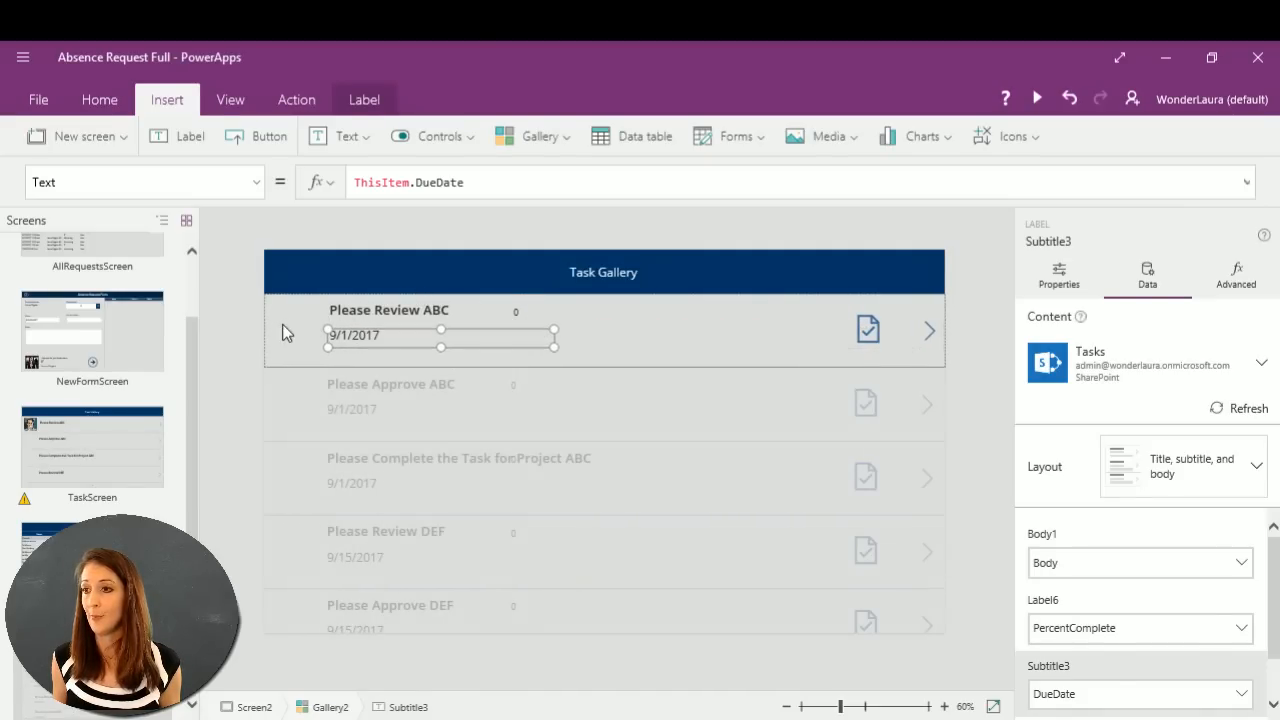
# Insert an Image control into the task gallery's item template and place it left of the title and due date.
pyautogui.click(283, 333)
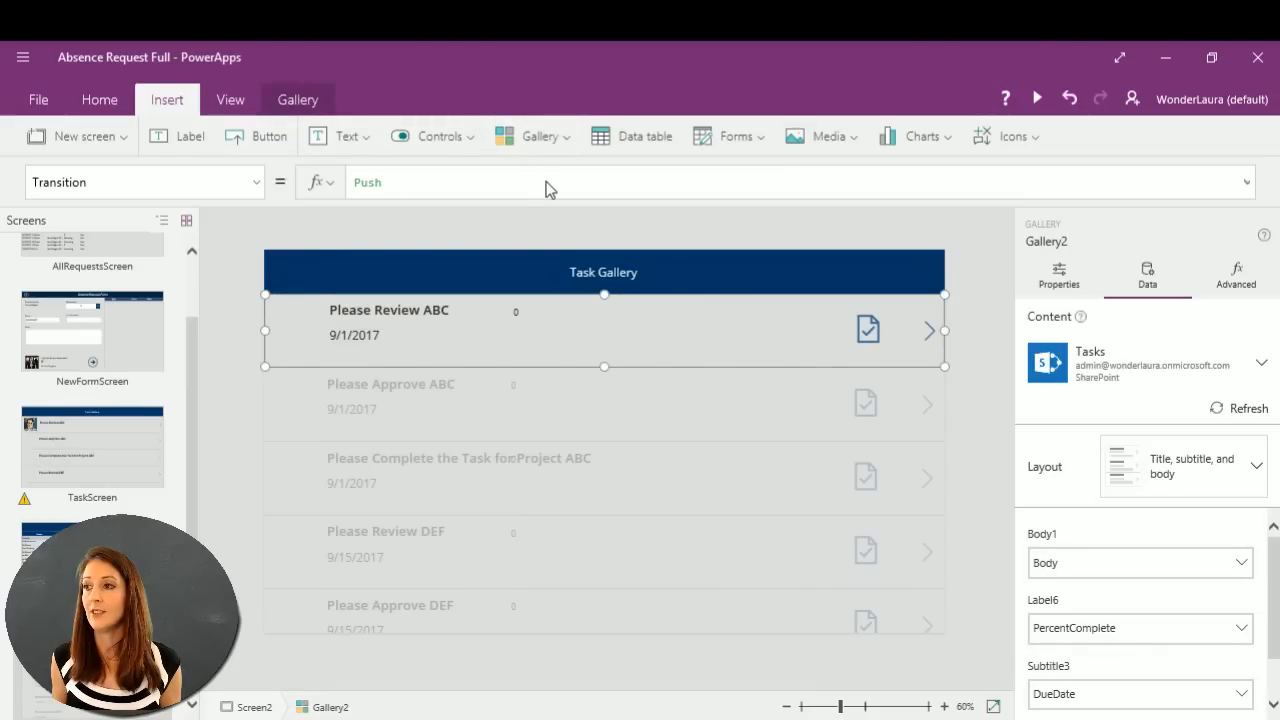
pyautogui.click(855, 138)
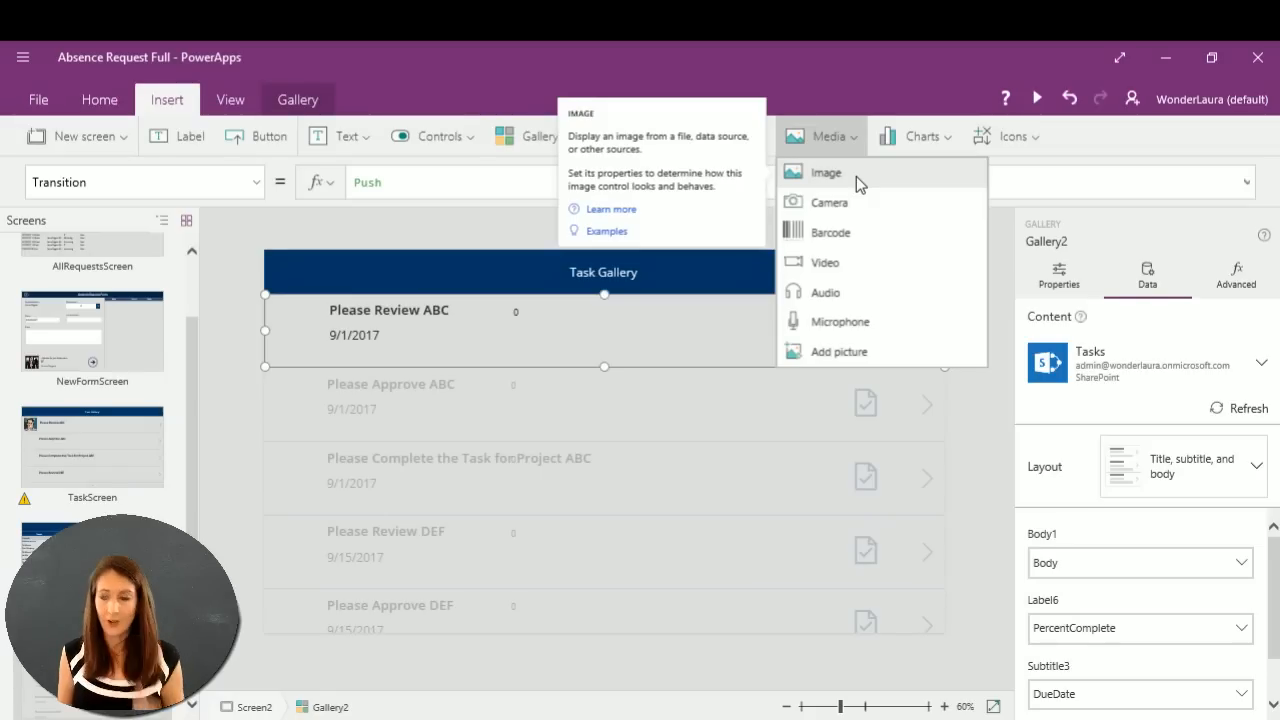
pyautogui.click(856, 174)
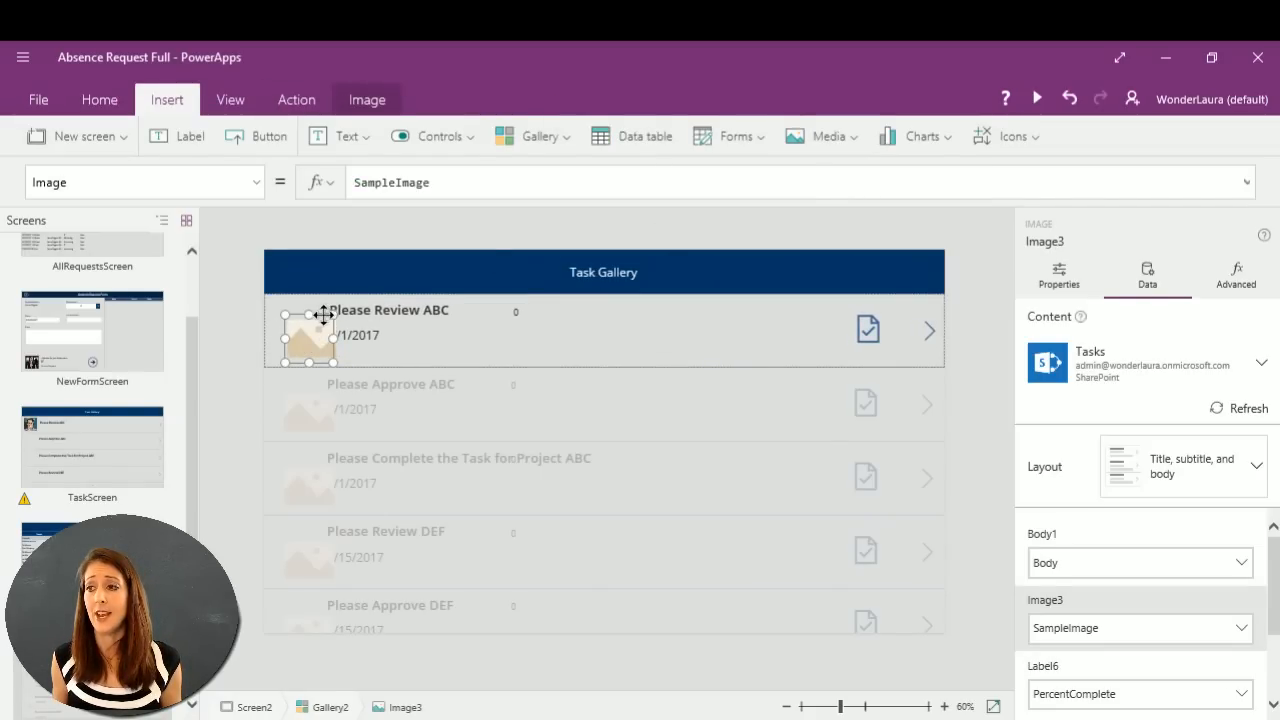
pyautogui.moveTo(323, 315)
pyautogui.mouseDown()
pyautogui.moveTo(300, 312)
pyautogui.moveTo(314, 307)
pyautogui.mouseUp()
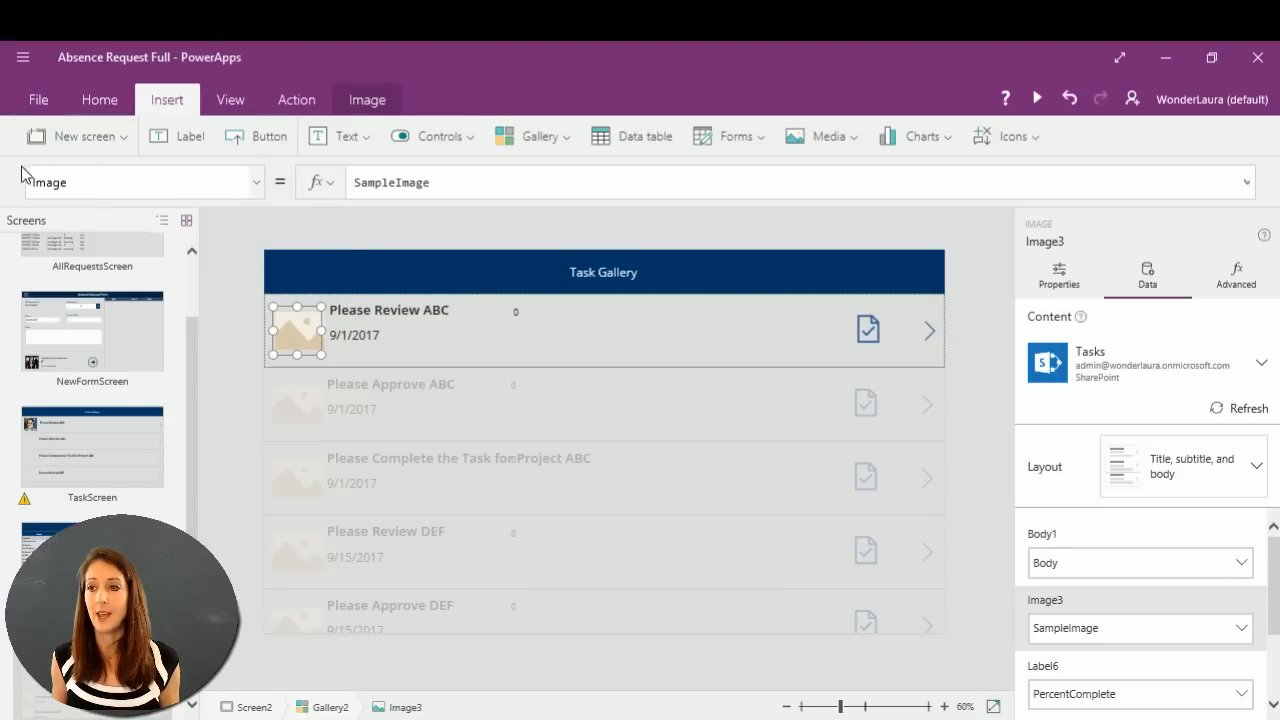
# Replace the new image's SampleImage value with the copied formula Office365Users.UserPhoto(ThisItem.VP.Email).
pyautogui.click(505, 184)
pyautogui.moveTo(505, 184); pyautogui.dragTo(347, 197)
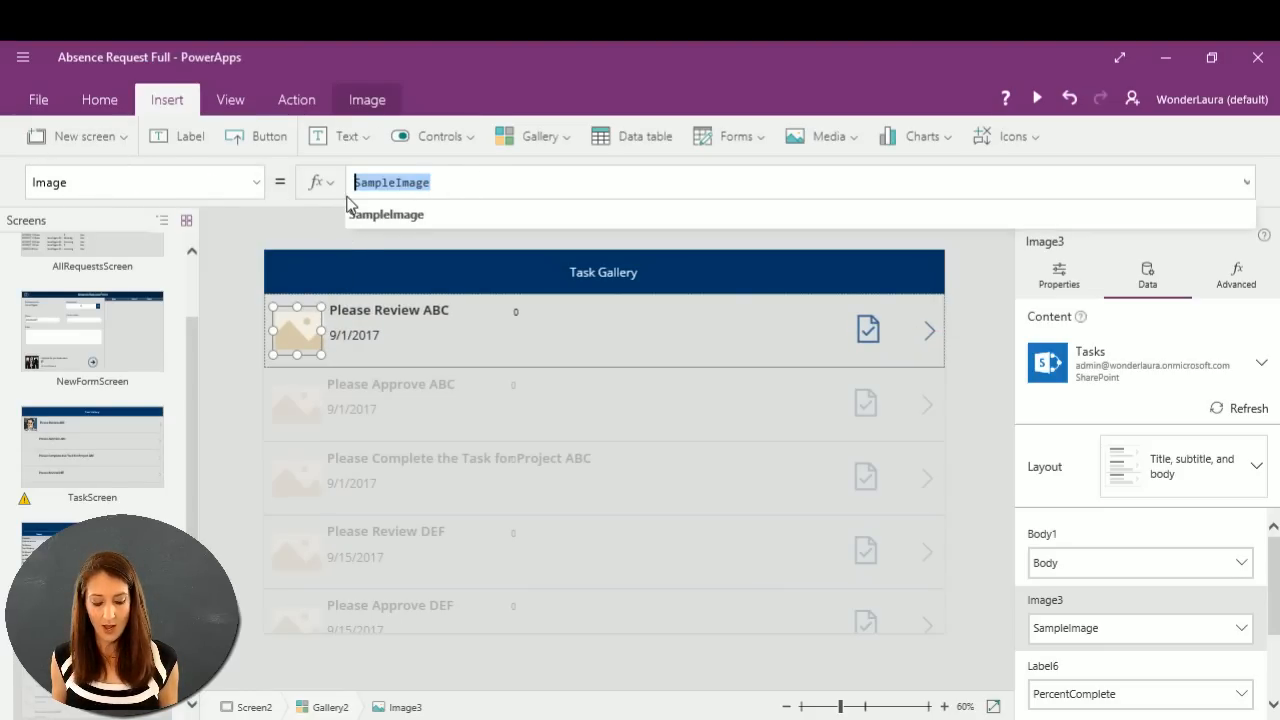
pyautogui.hotkey('ctrl', 'v')
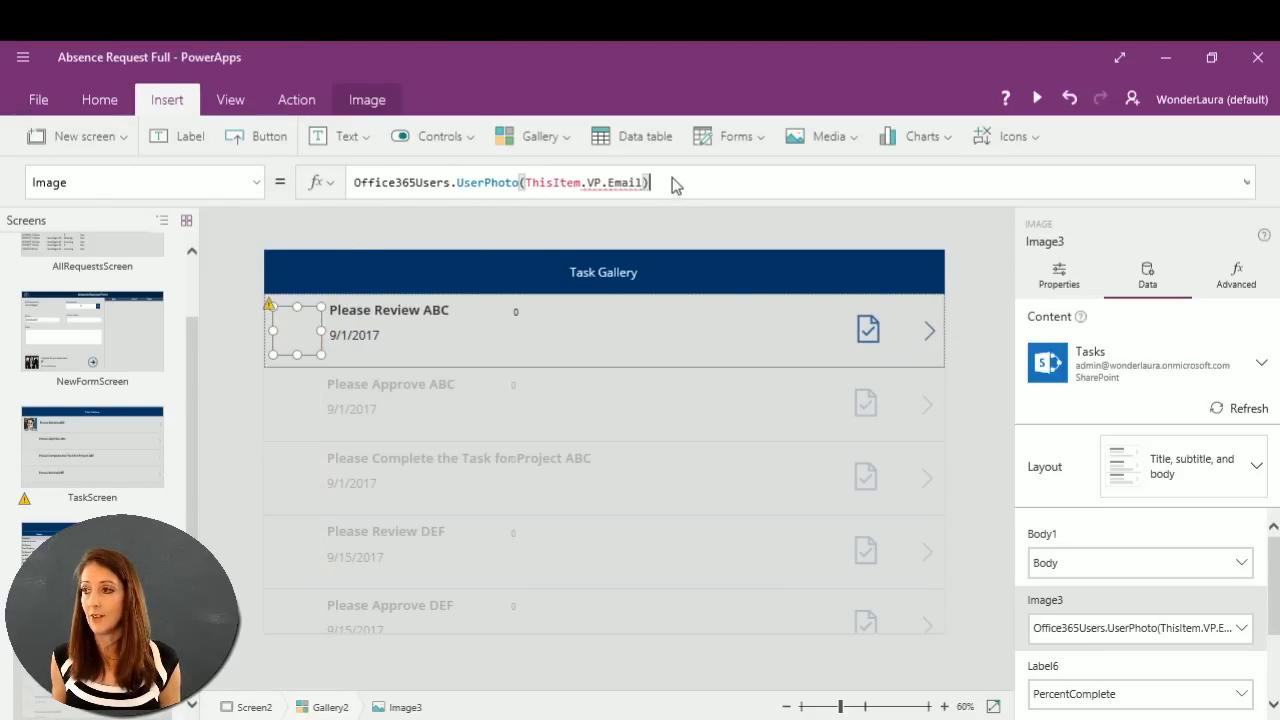
# Replace VP with AssignedTo in the image formula, giving Office365Users.UserPhoto(ThisItem.AssignedTo.Email).
pyautogui.click(607, 184)
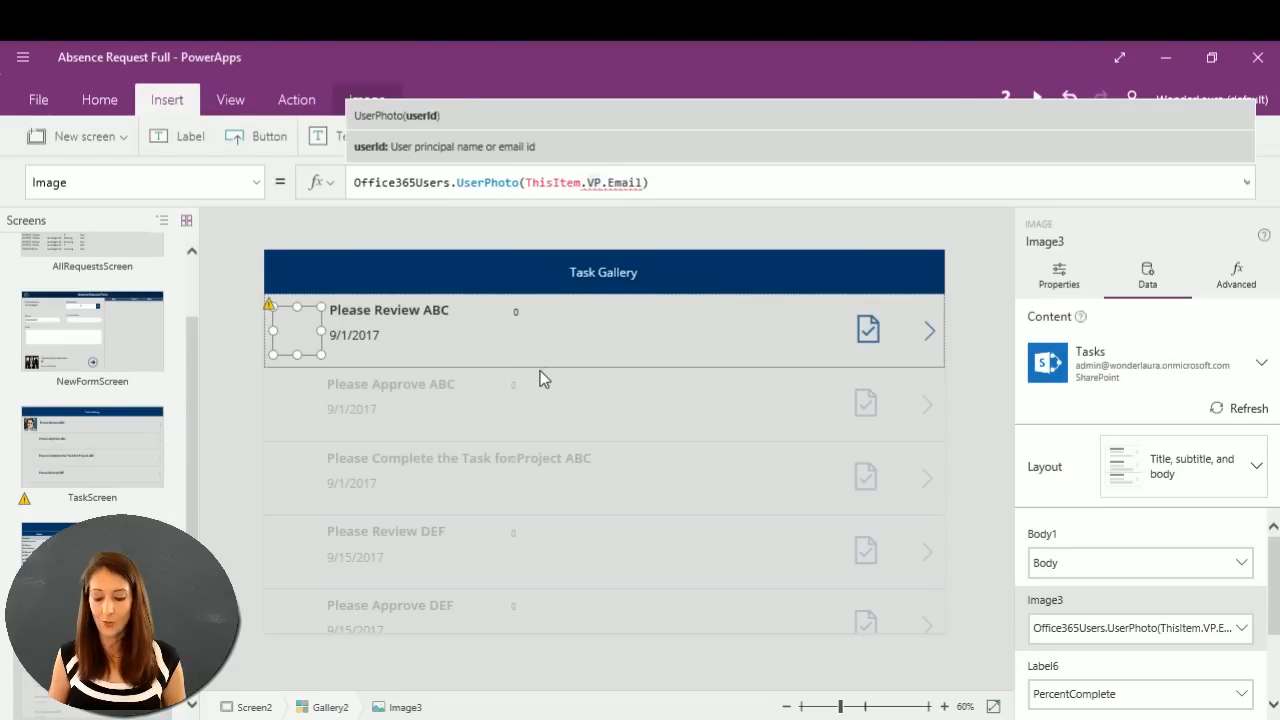
pyautogui.press('BackSpace')
pyautogui.press('BackSpace')
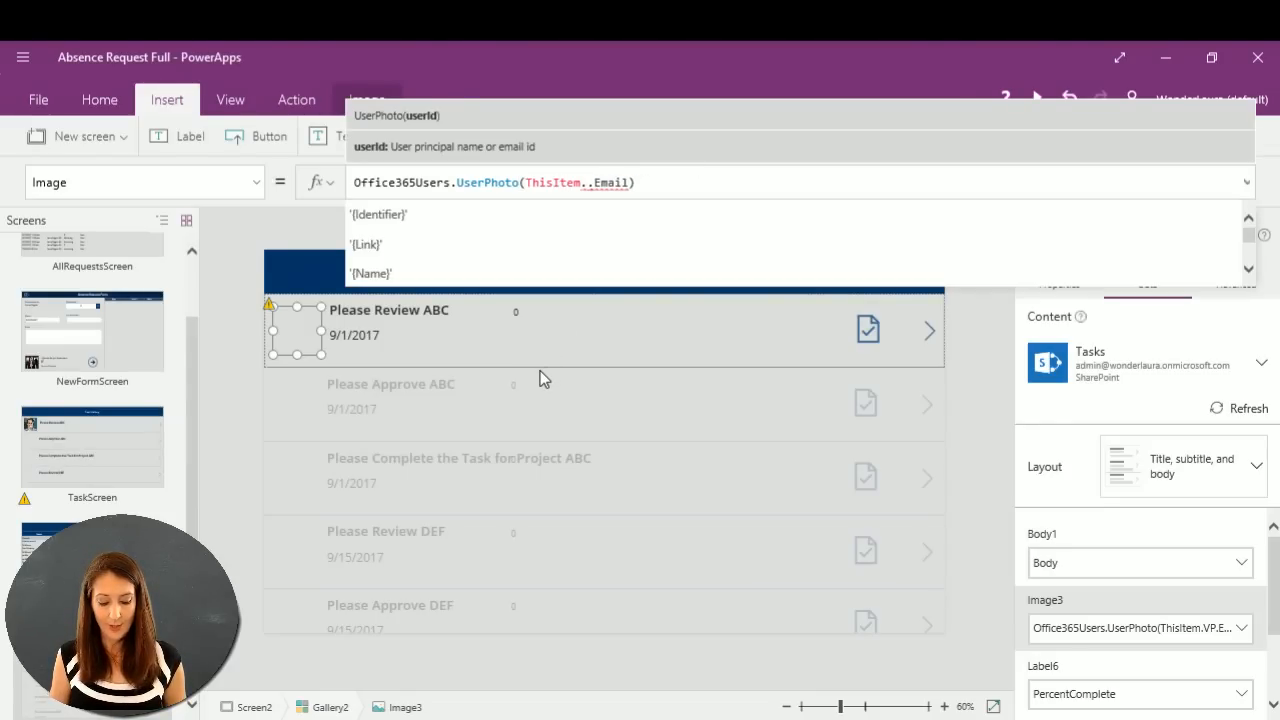
pyautogui.write('Ass')
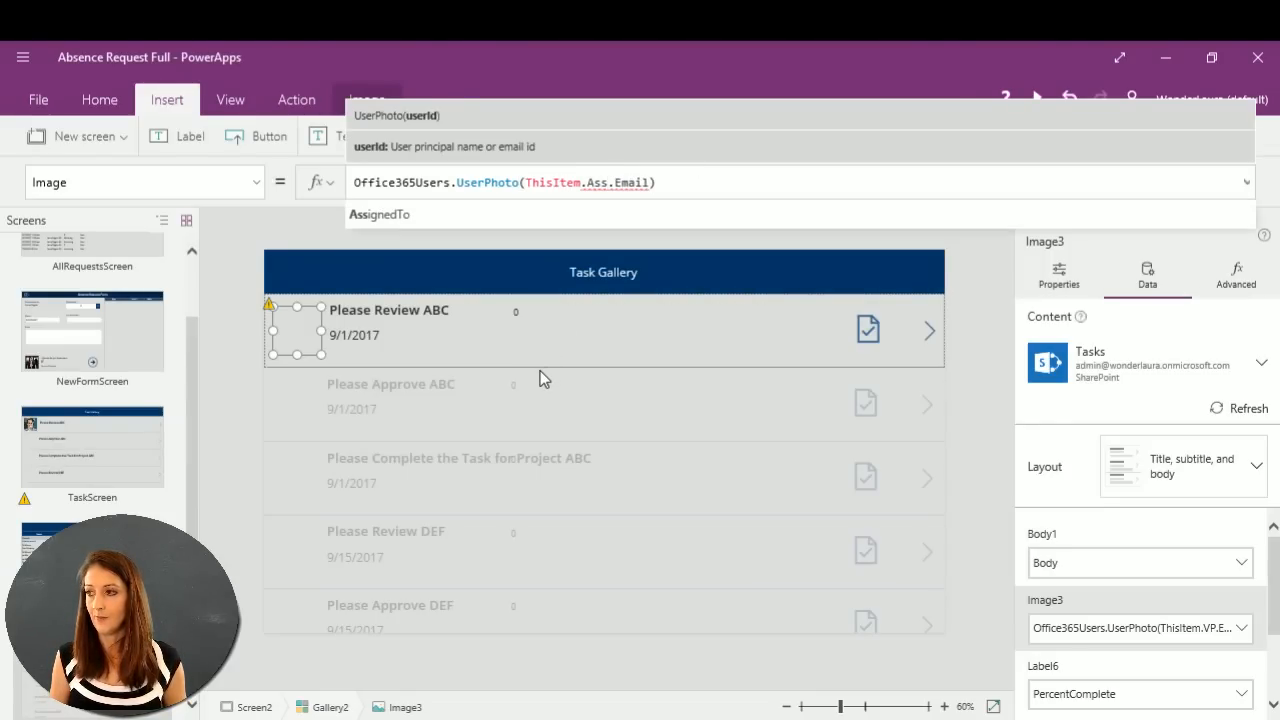
pyautogui.write('ign')
pyautogui.write('edTo')
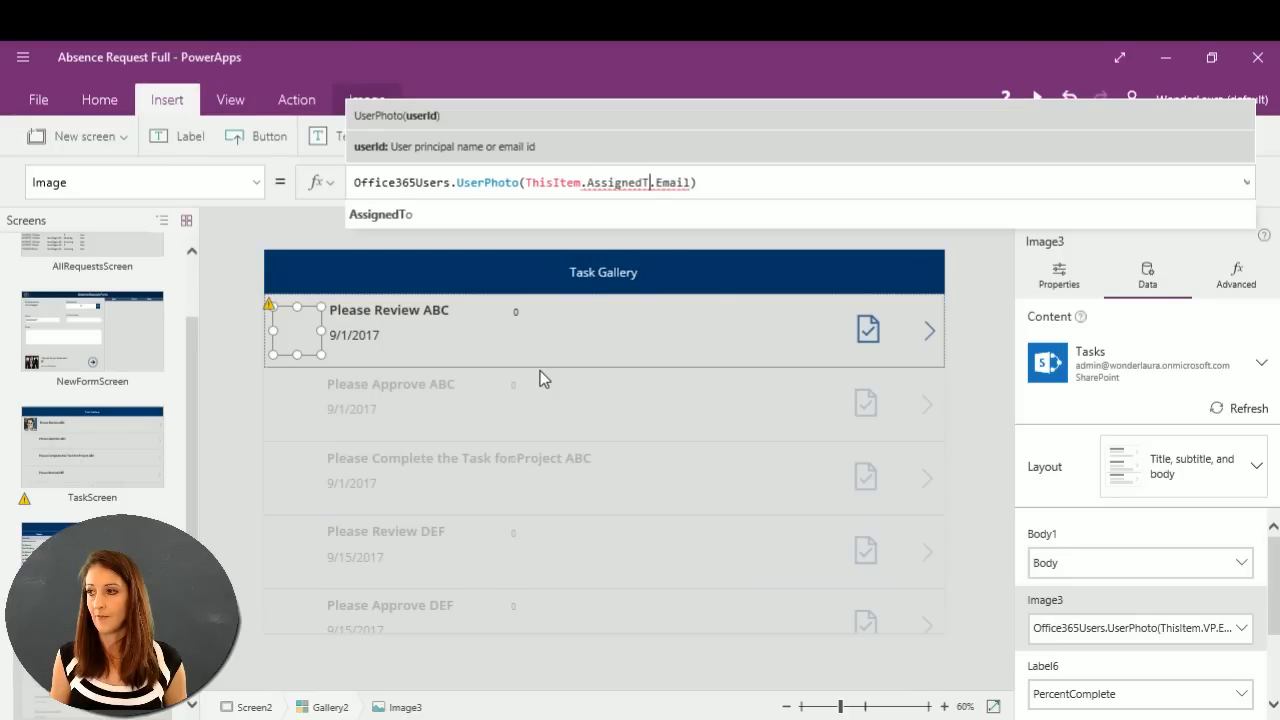
pyautogui.click(388, 216)
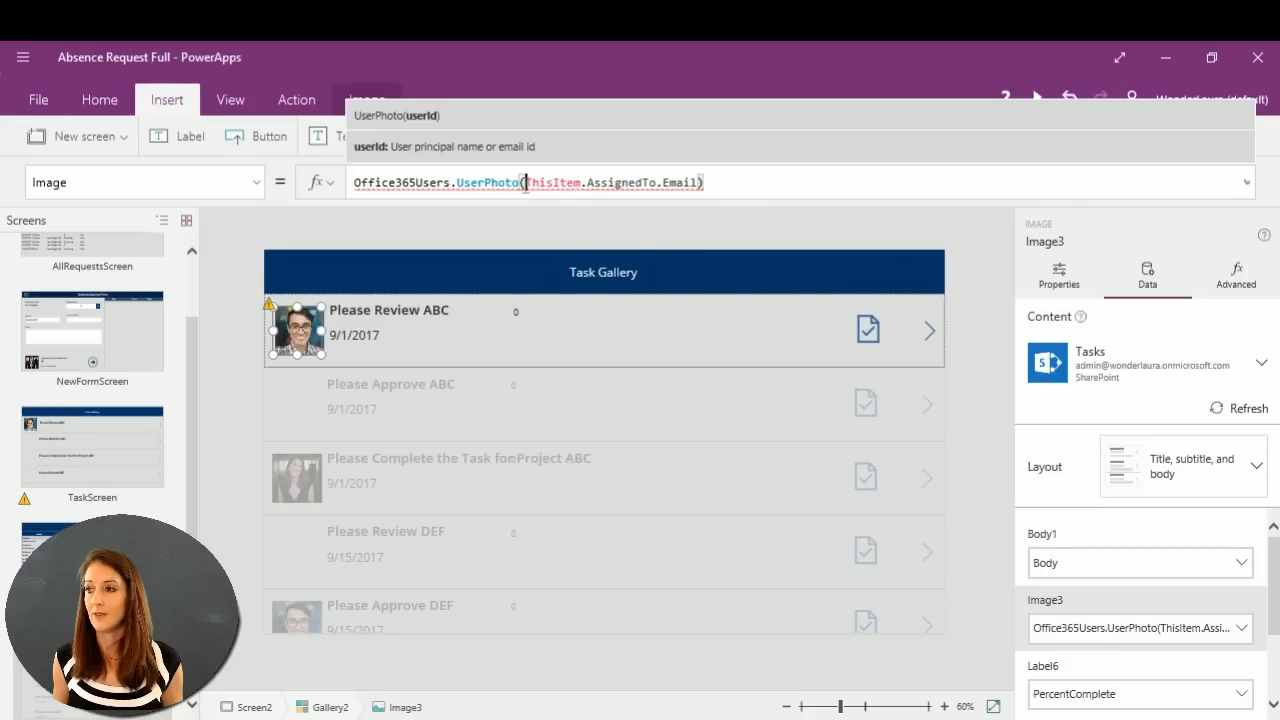
# Delete everything after Office365Users in the gallery image's formula and re-enter the UserPhoto function.
pyautogui.moveTo(460, 183)
pyautogui.moveTo(455, 184); pyautogui.dragTo(840, 201)
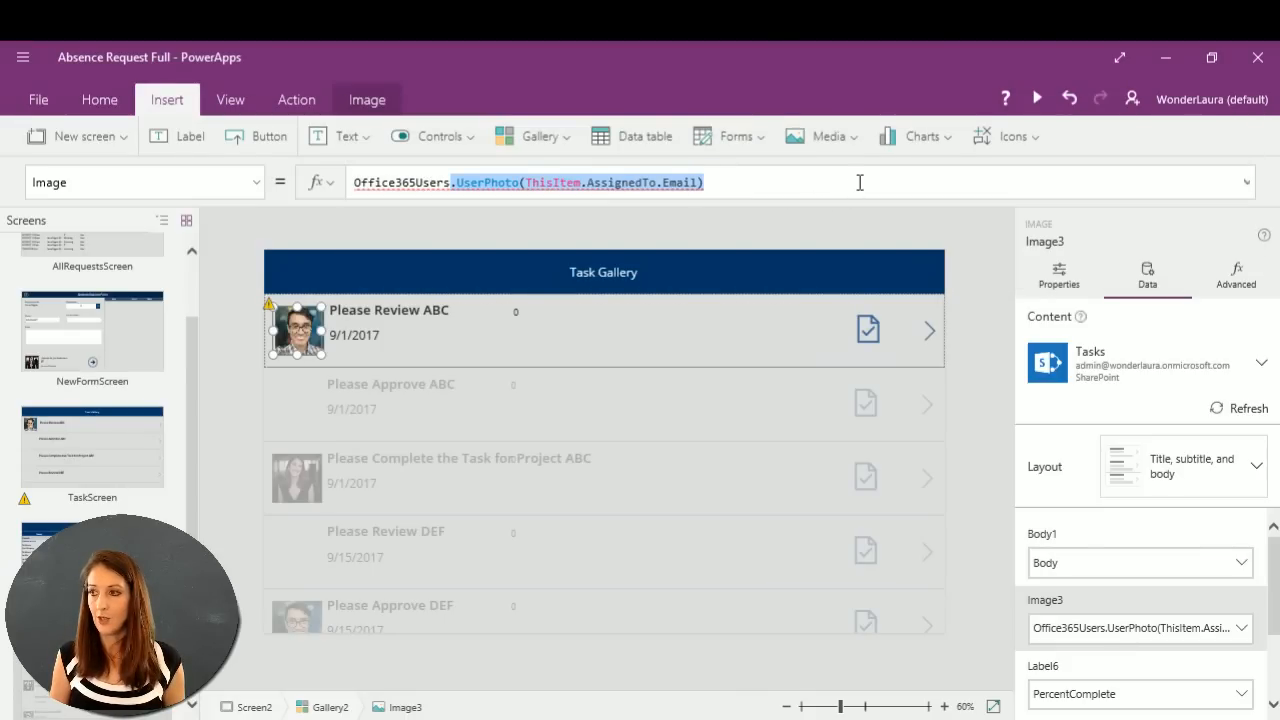
pyautogui.press('BackSpace')
pyautogui.write('u')
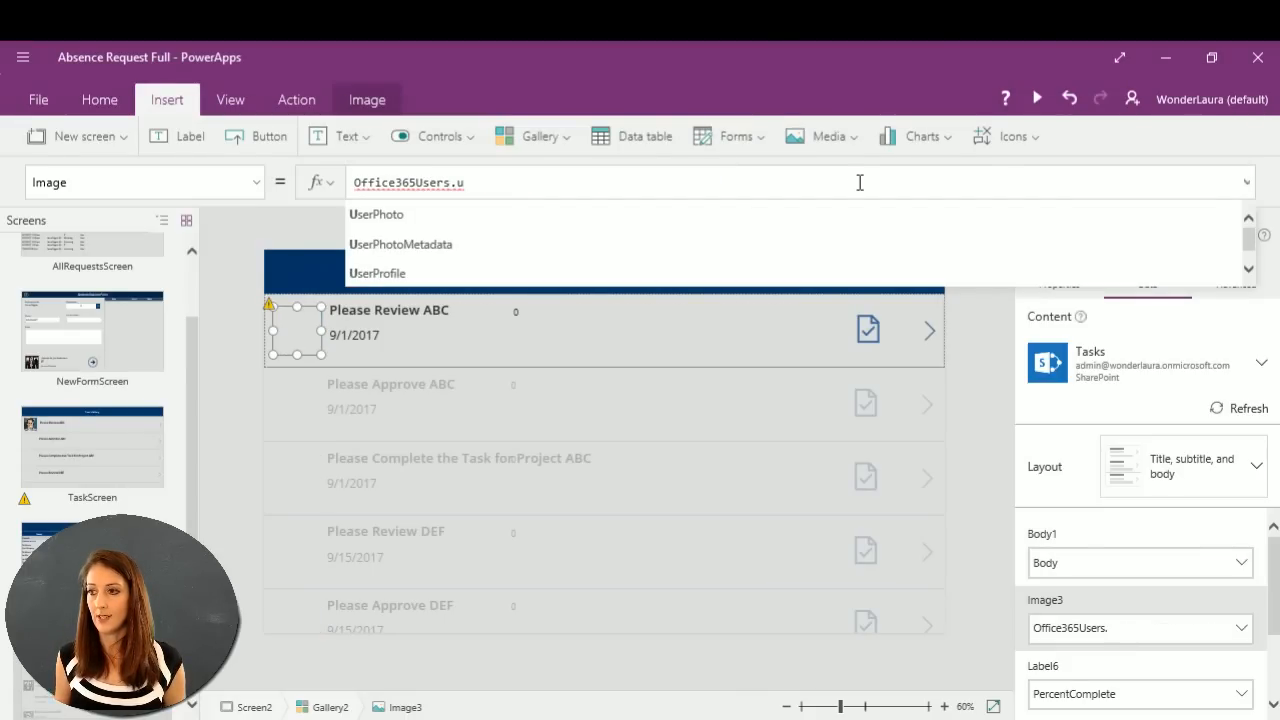
pyautogui.click(427, 215)
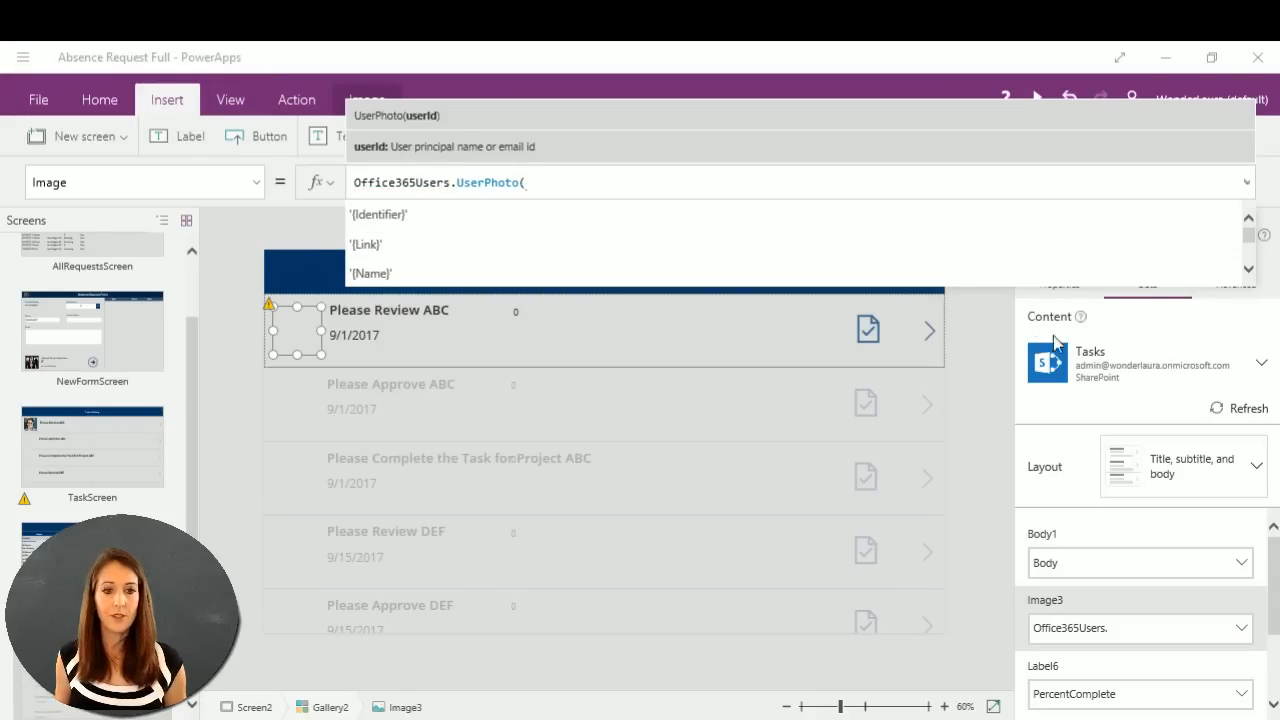
pyautogui.click(588, 193)
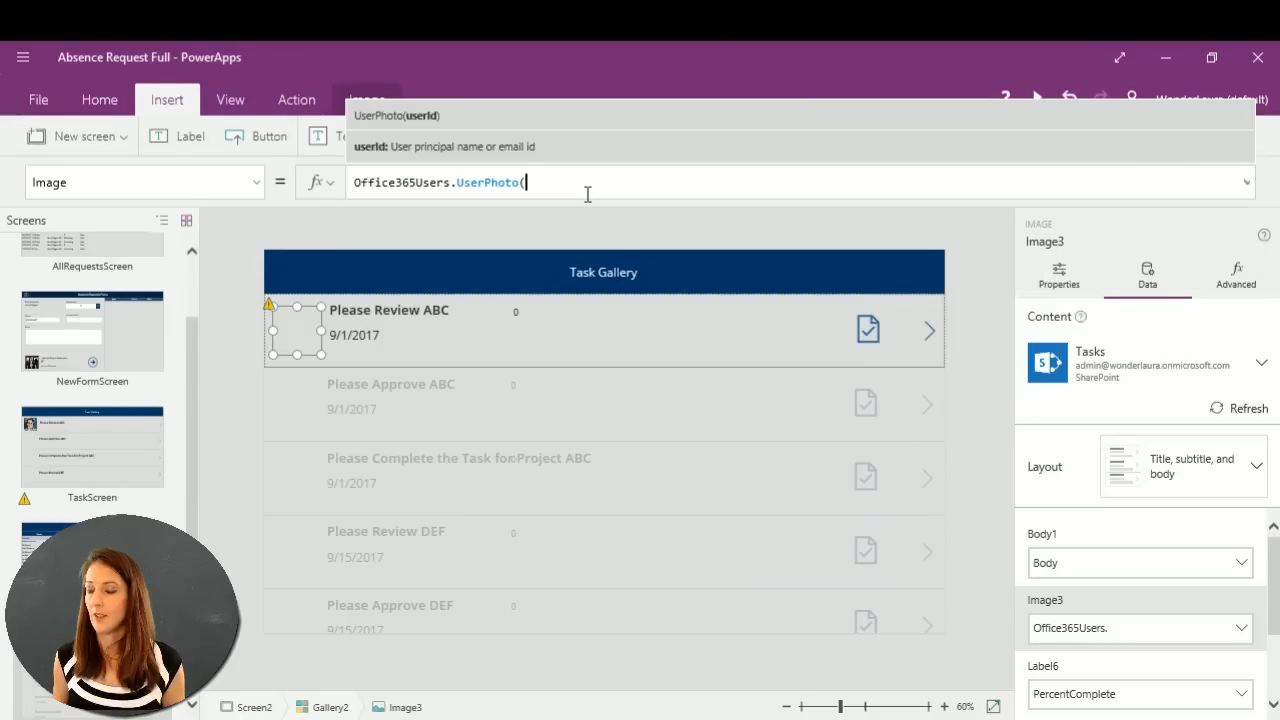
# Complete the image formula with ThisItem.AssignedTo.Email as the UserPhoto argument, giving Office365Users.UserPhoto(ThisItem.AssignedTo.Email).
pyautogui.write('thi')
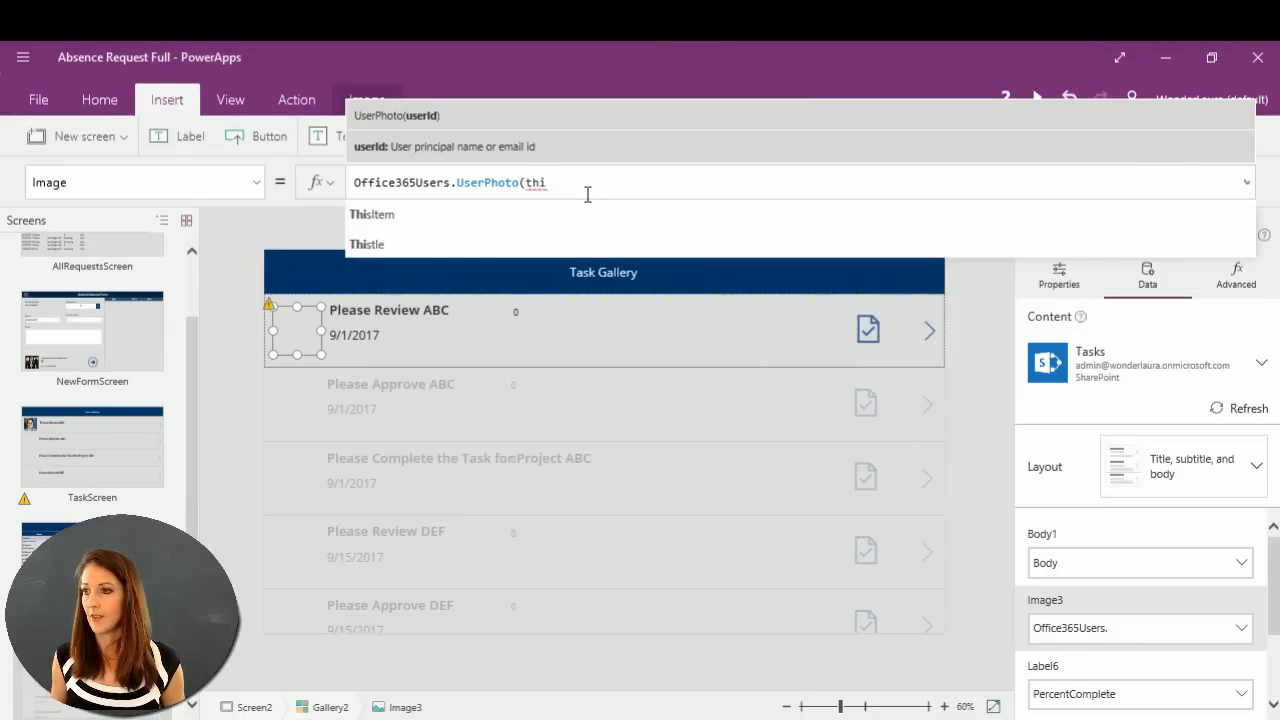
pyautogui.click(575, 215)
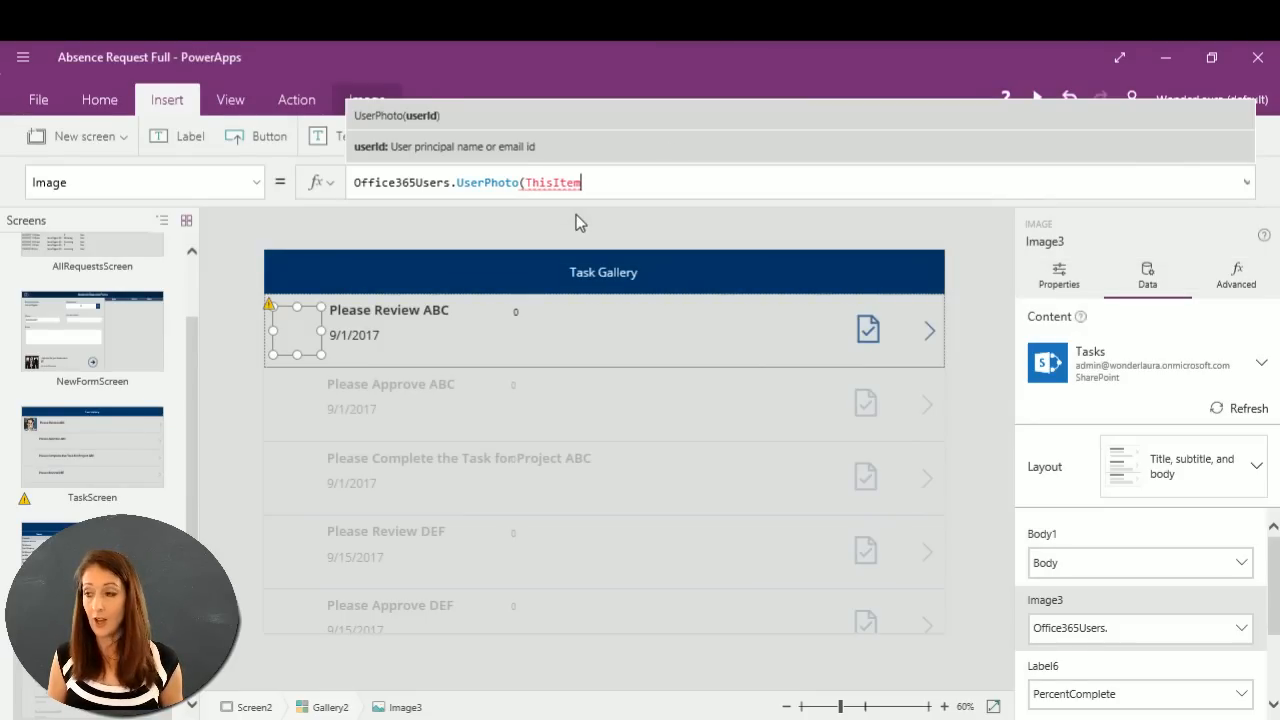
pyautogui.write('.')
pyautogui.scroll(-1, 577, 221)
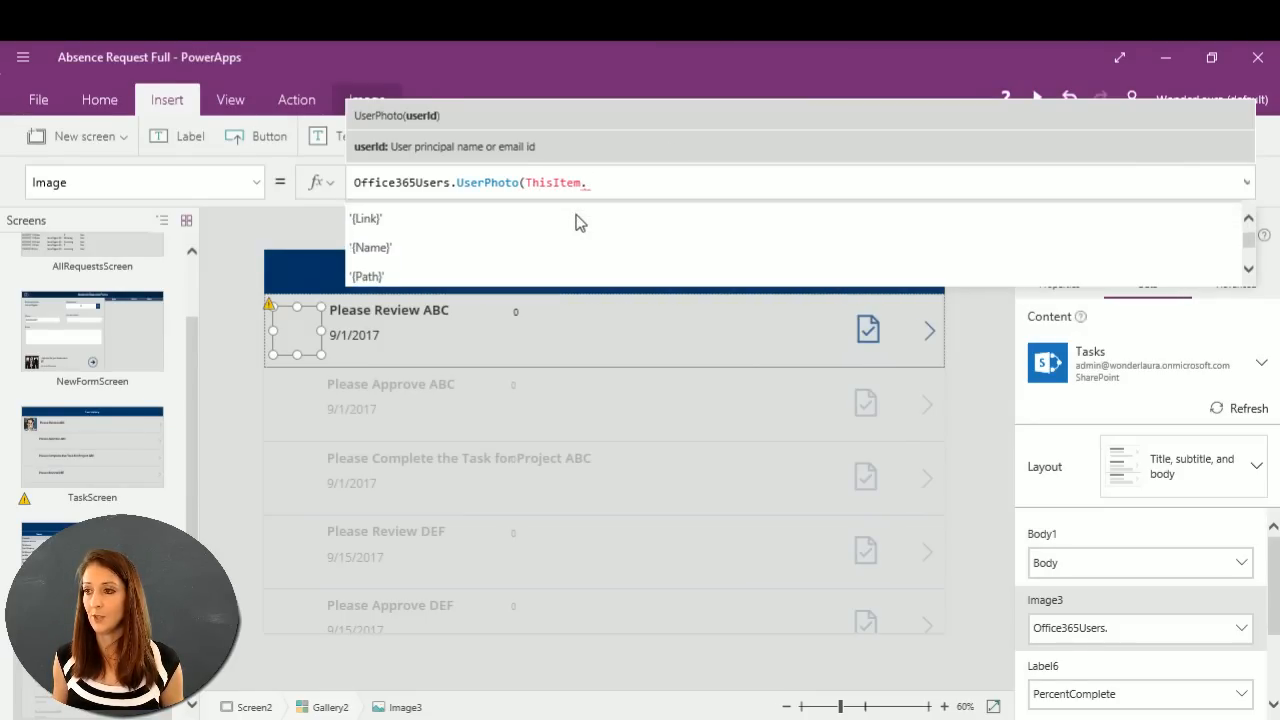
pyautogui.write('a')
pyautogui.scroll(-3, 510, 238)
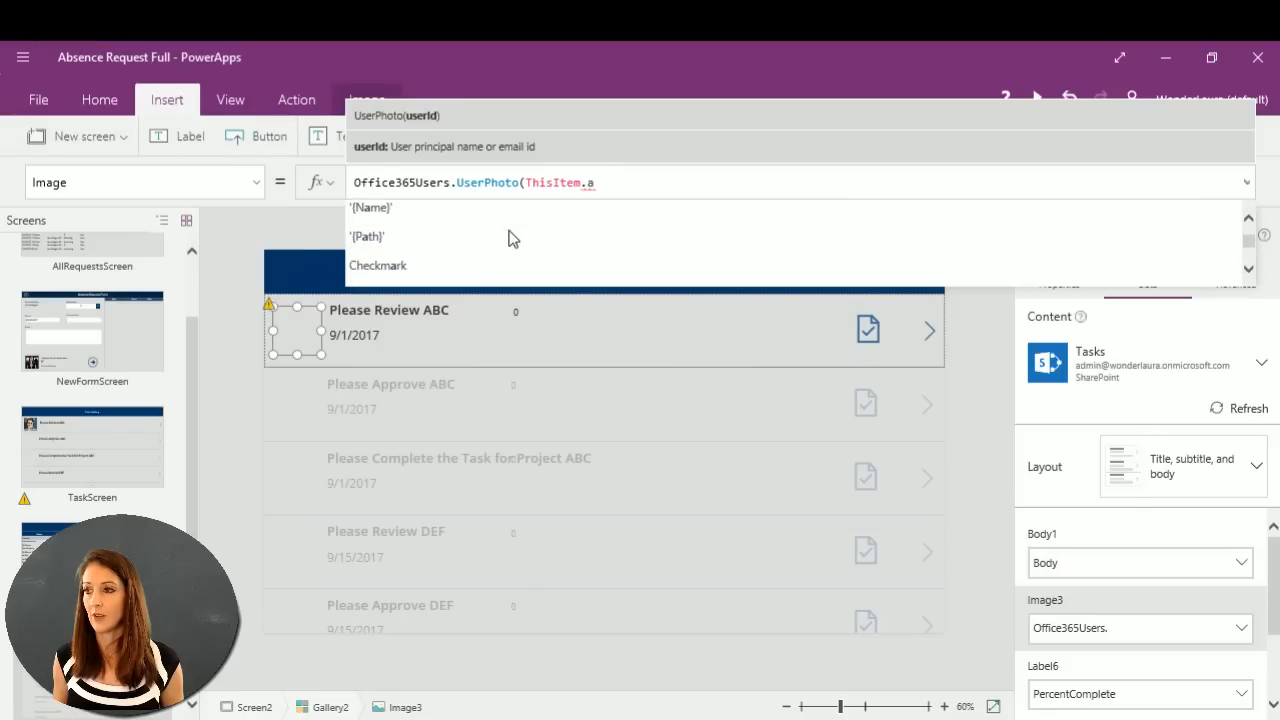
pyautogui.scroll(-1, 510, 238)
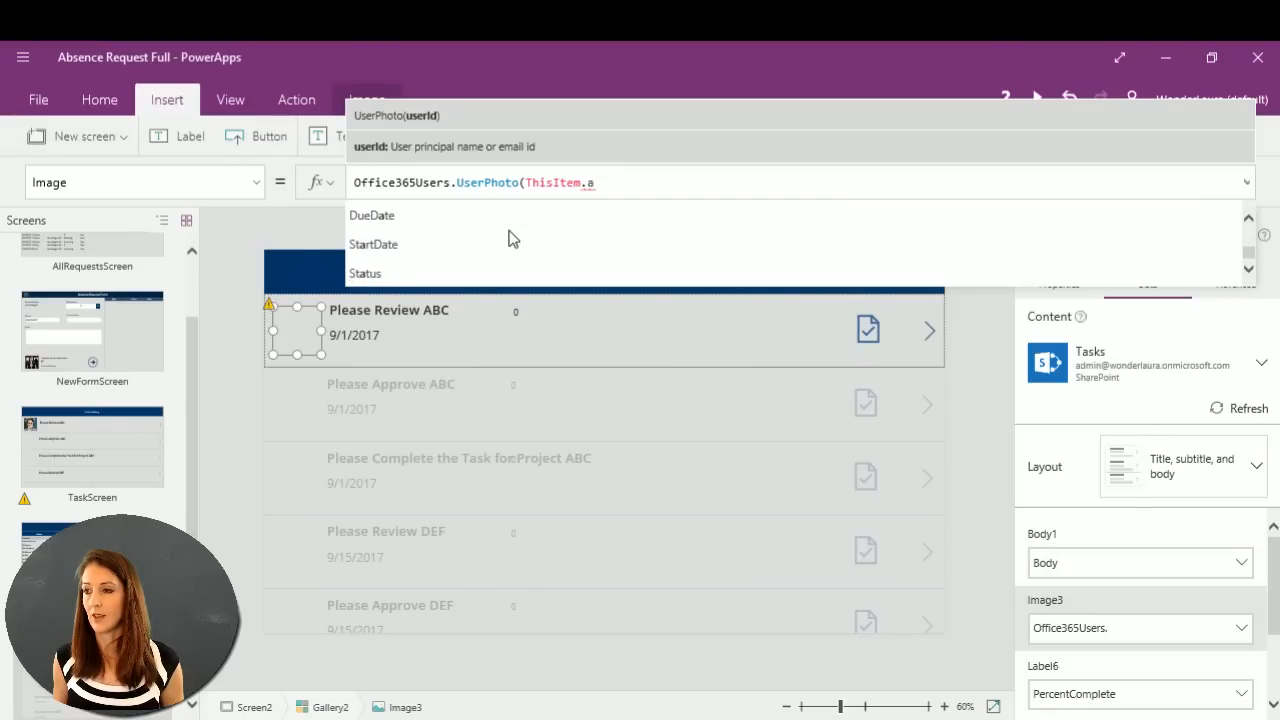
pyautogui.scroll(4, 510, 238)
pyautogui.scroll(1, 508, 237)
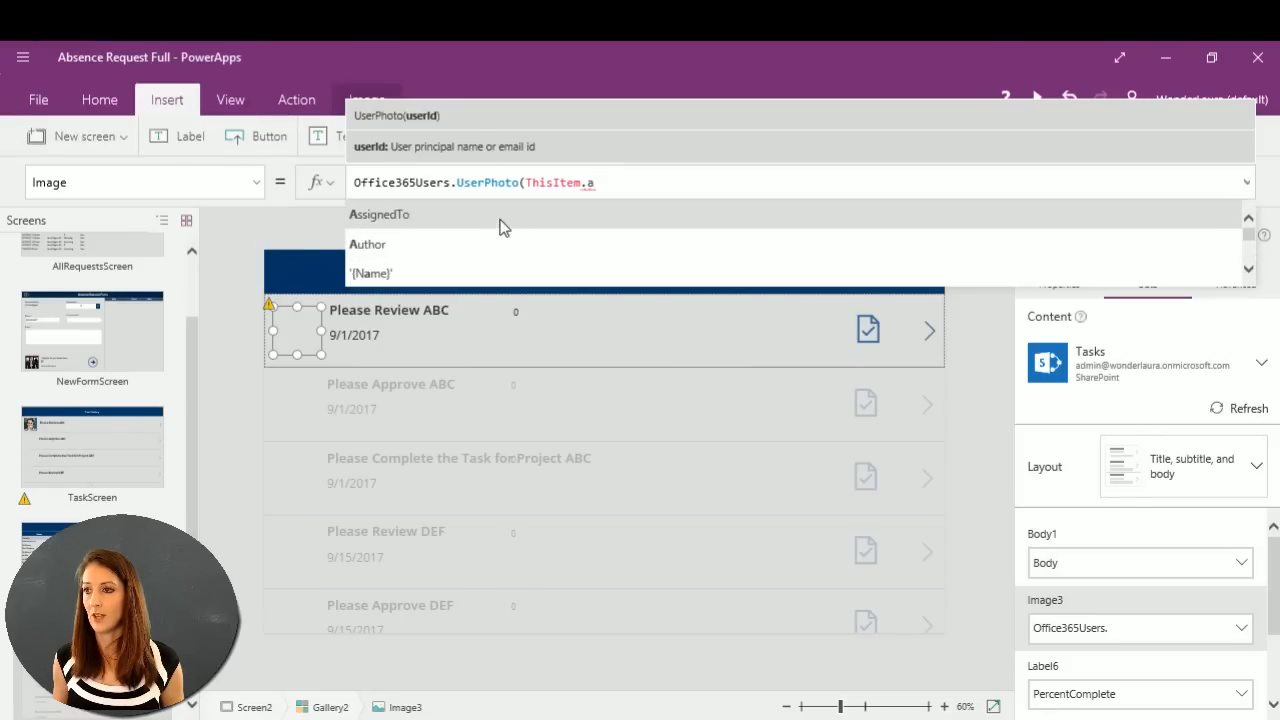
pyautogui.click(500, 220)
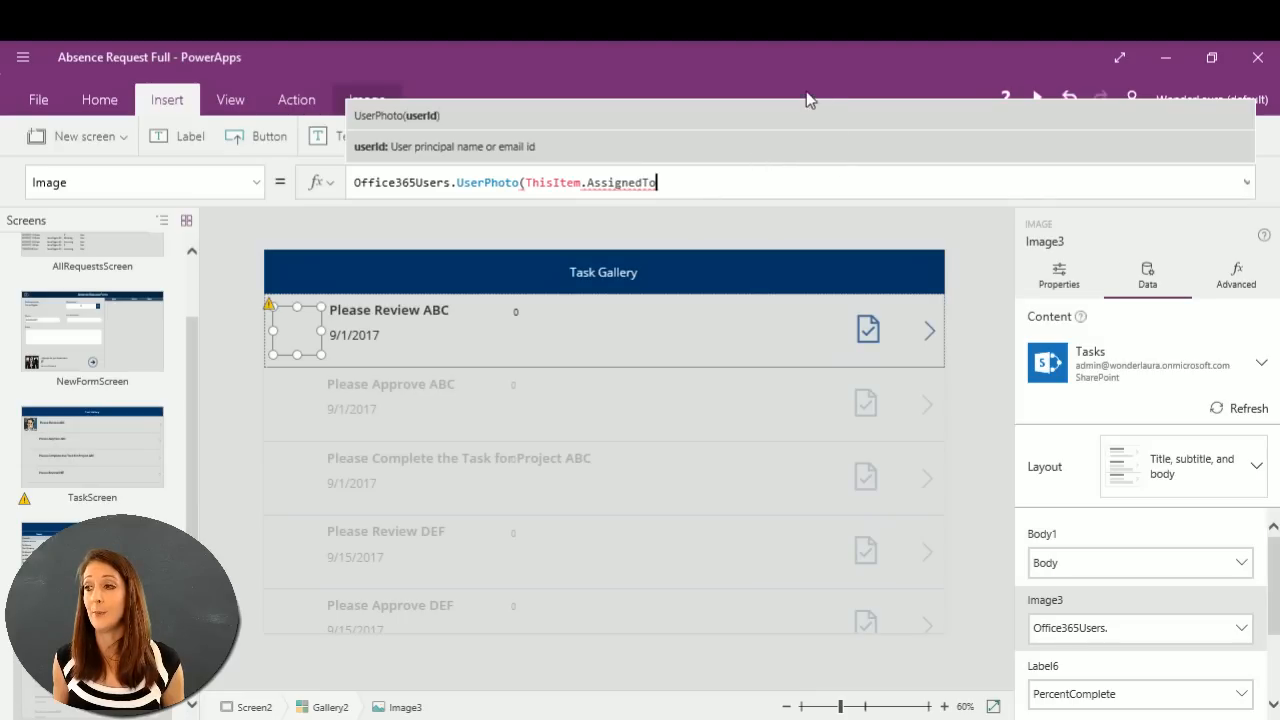
pyautogui.write('.')
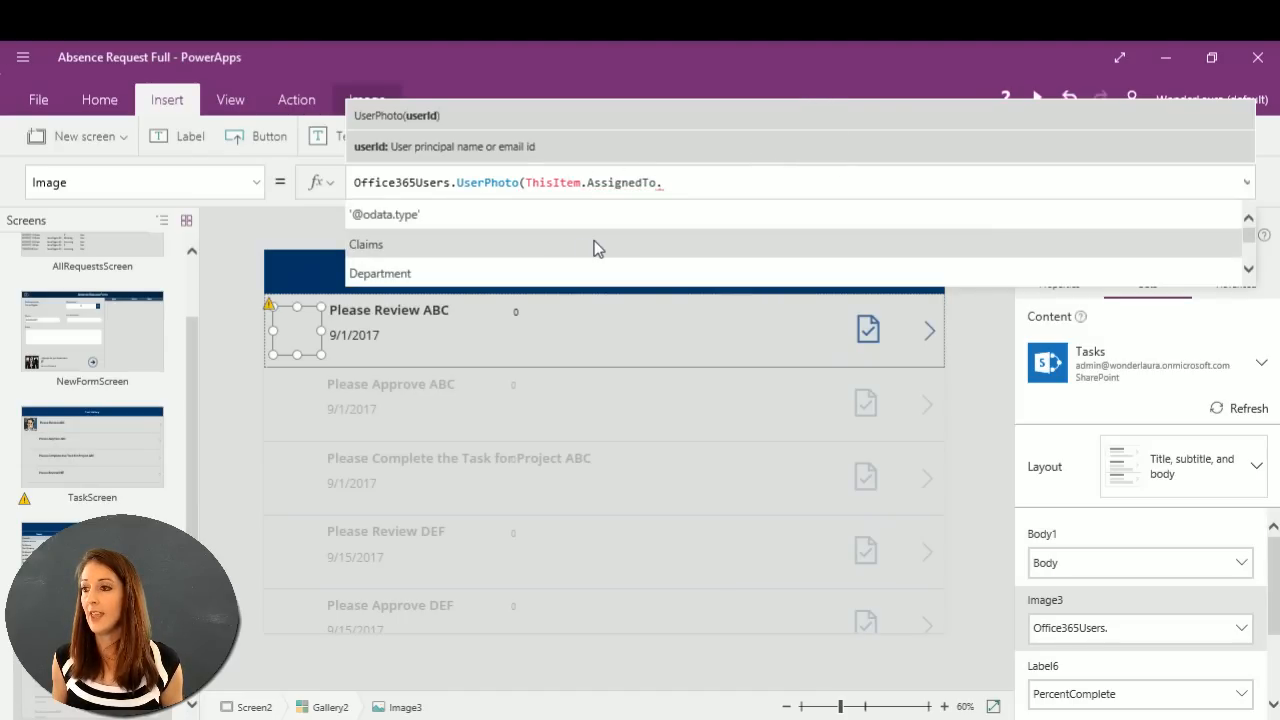
pyautogui.scroll(-3, 595, 248)
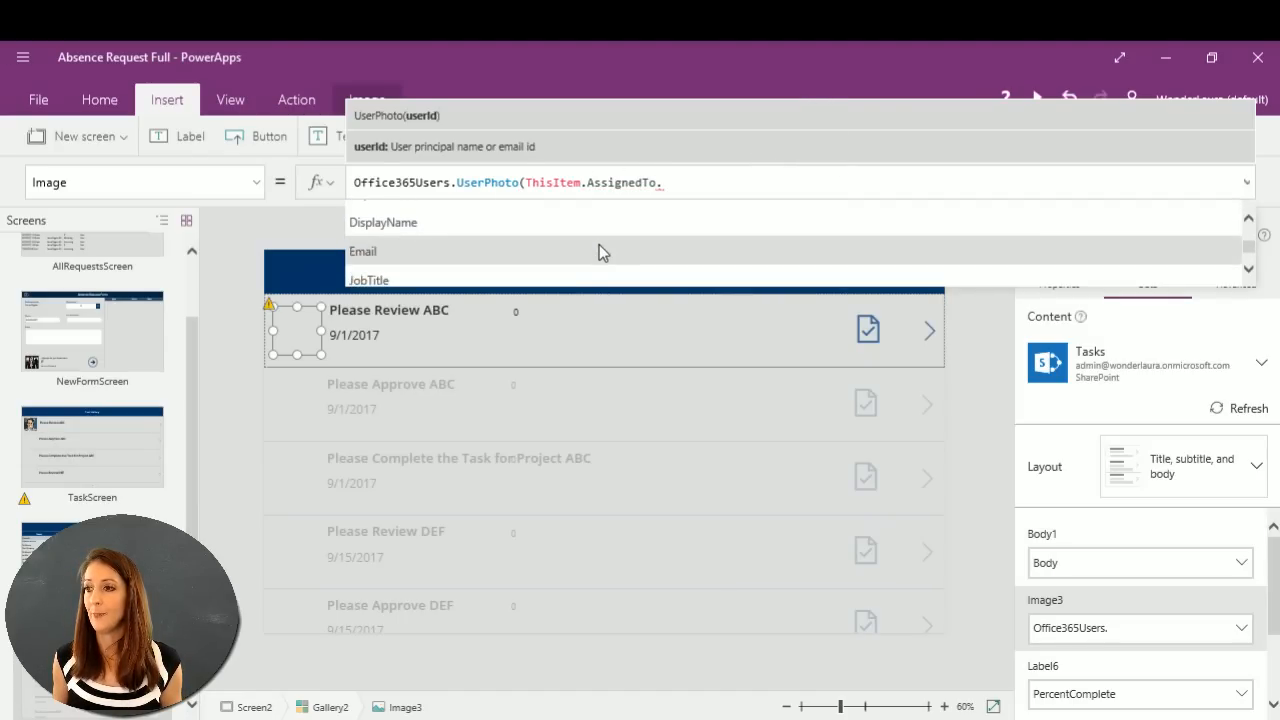
pyautogui.click(599, 251)
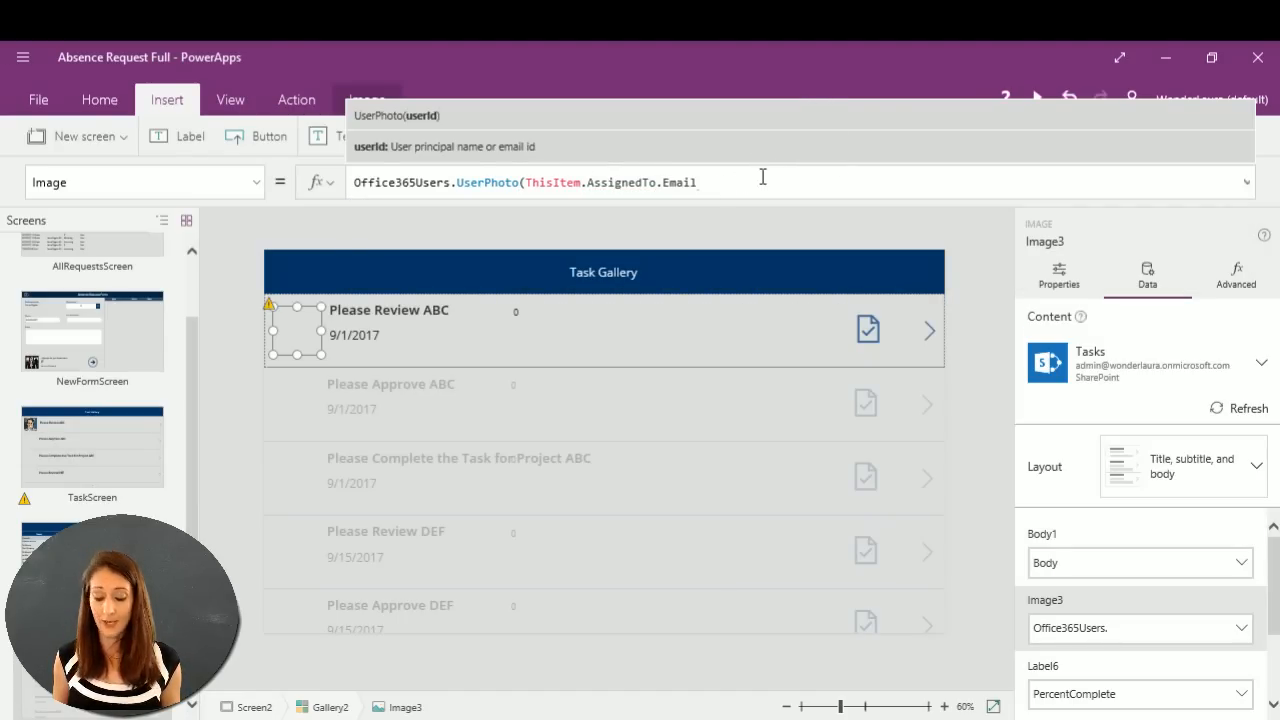
pyautogui.write(')')
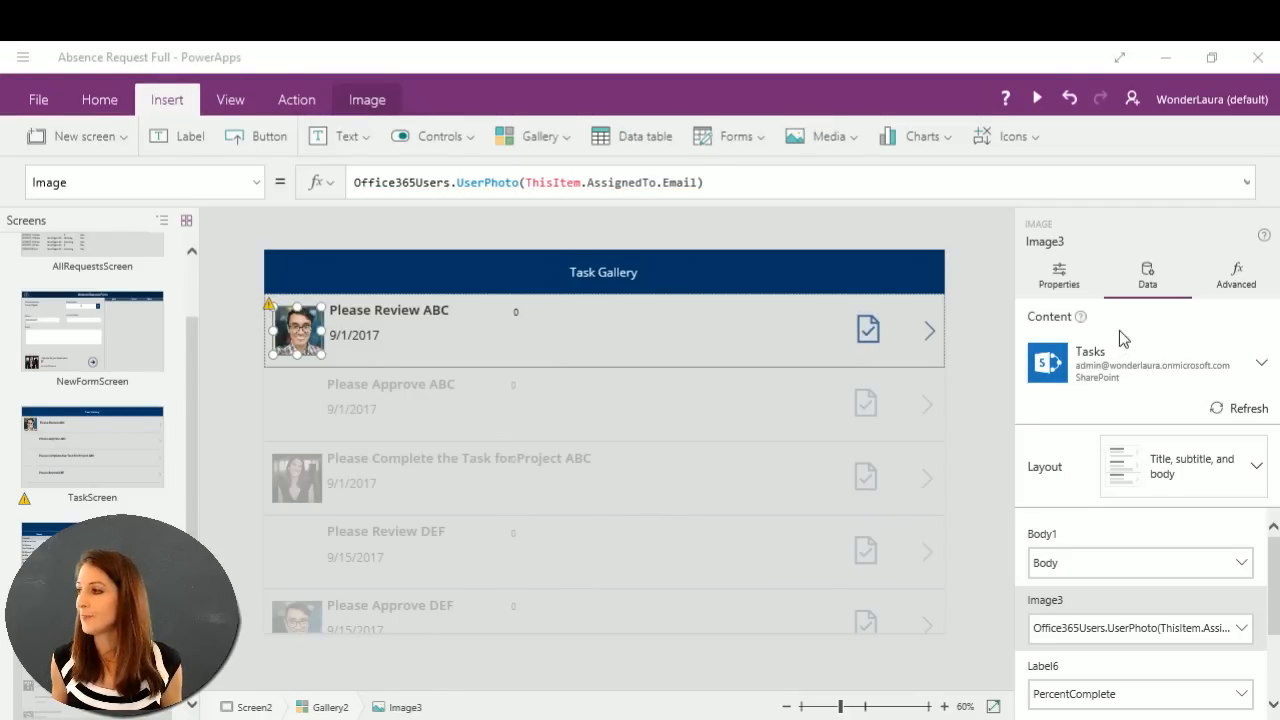
# Refresh the Tasks data source and look through the assignee photos and icons in the gallery items.
pyautogui.click(1249, 410)
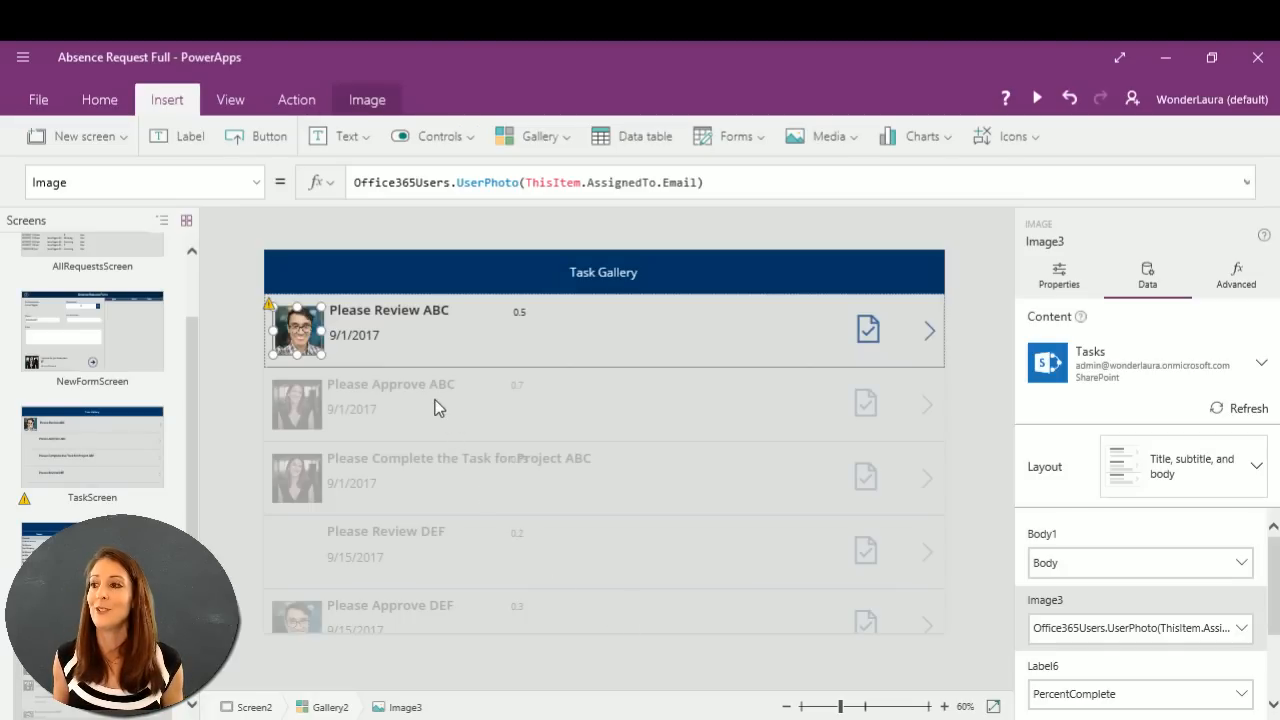
pyautogui.click(302, 420)
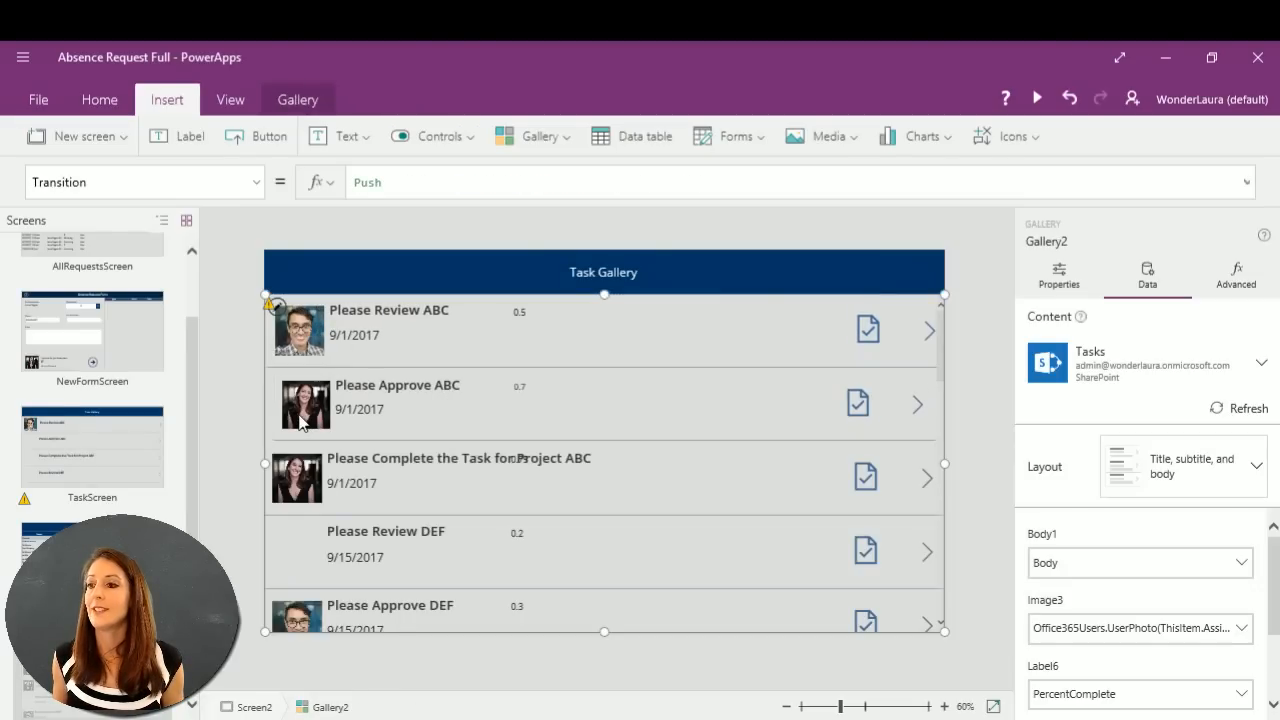
pyautogui.click(305, 340)
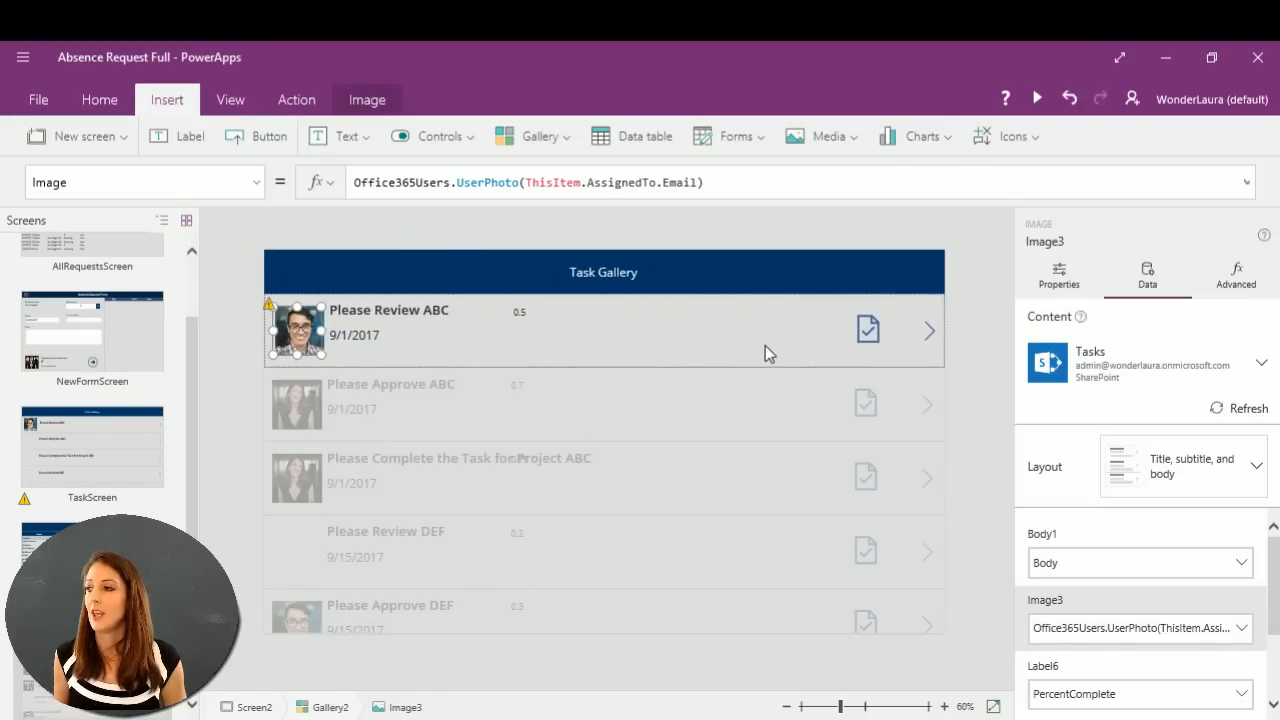
pyautogui.click(867, 338)
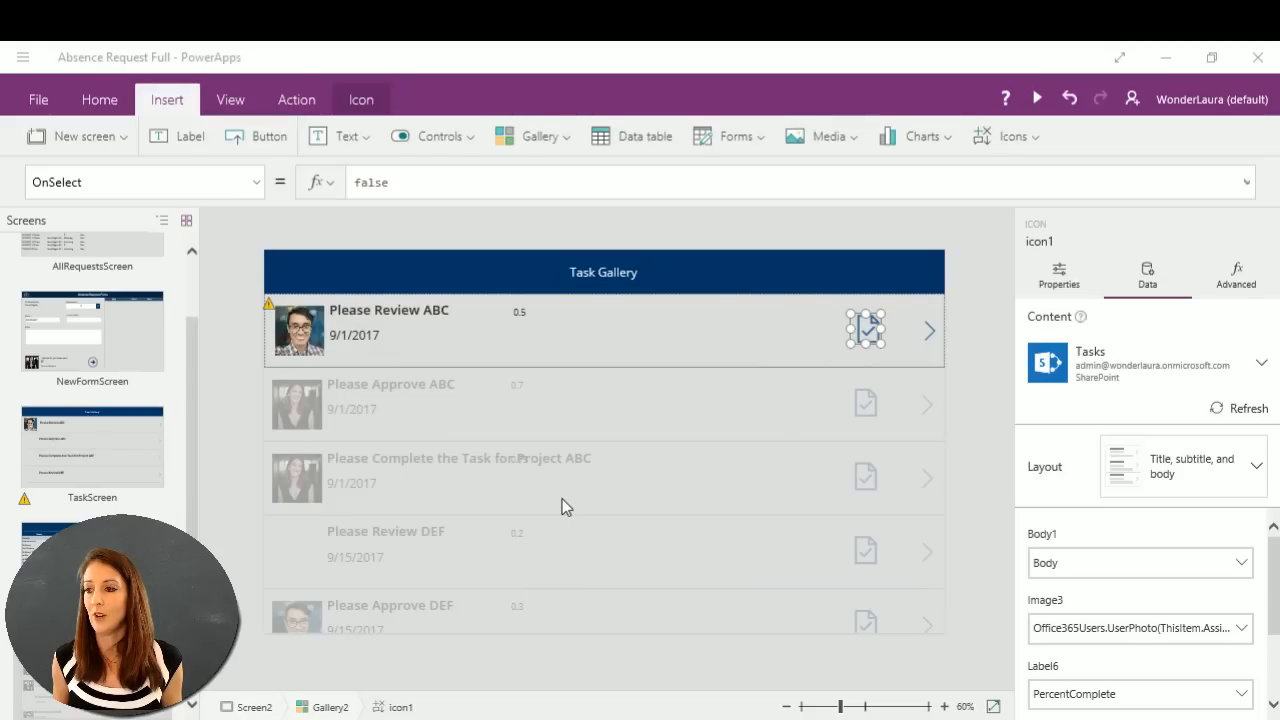
pyautogui.click(525, 500)
pyautogui.scroll(-3, 451, 492)
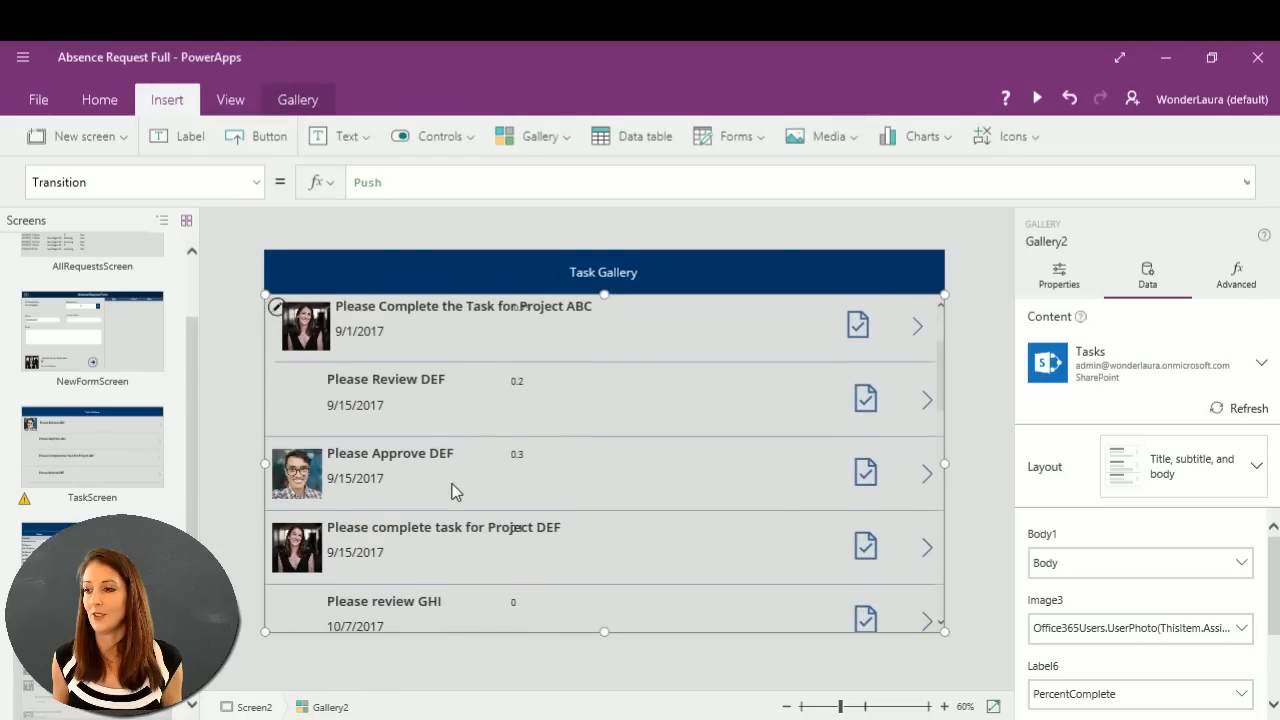
pyautogui.scroll(3, 451, 492)
# Increase the height of the gallery's item template so the Body label fits inside each task item.
pyautogui.click(466, 349)
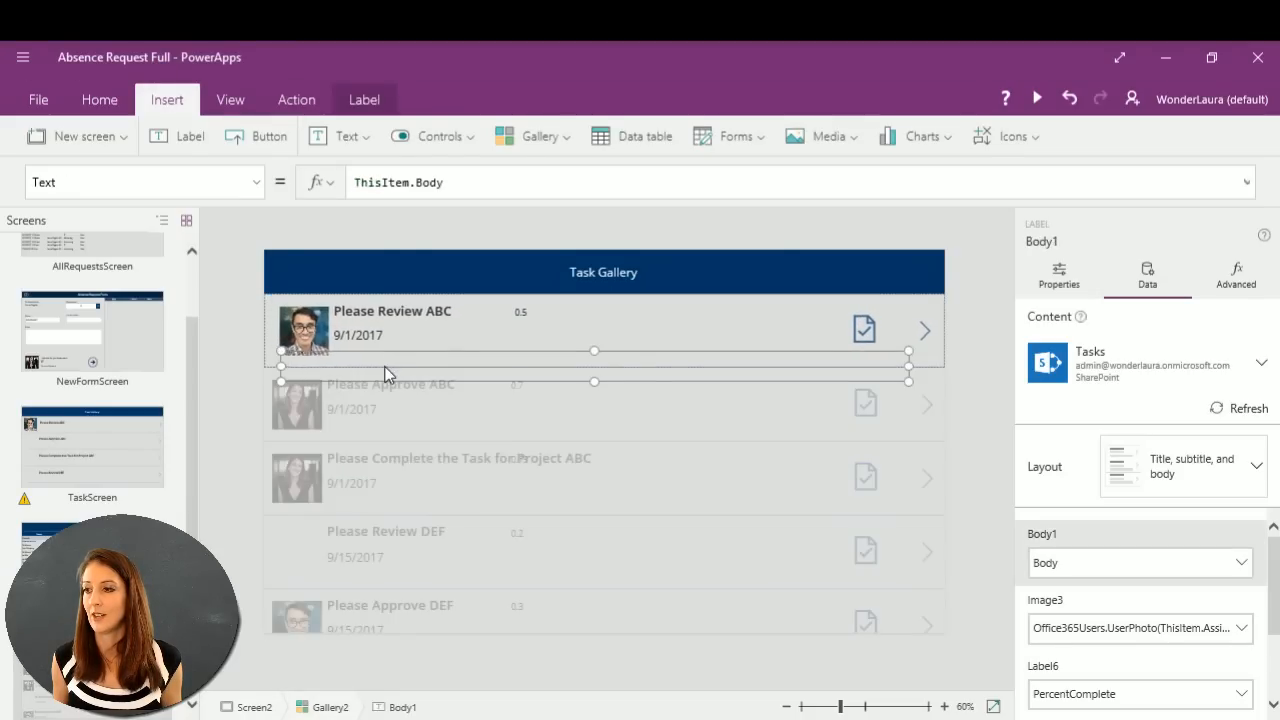
pyautogui.click(919, 363)
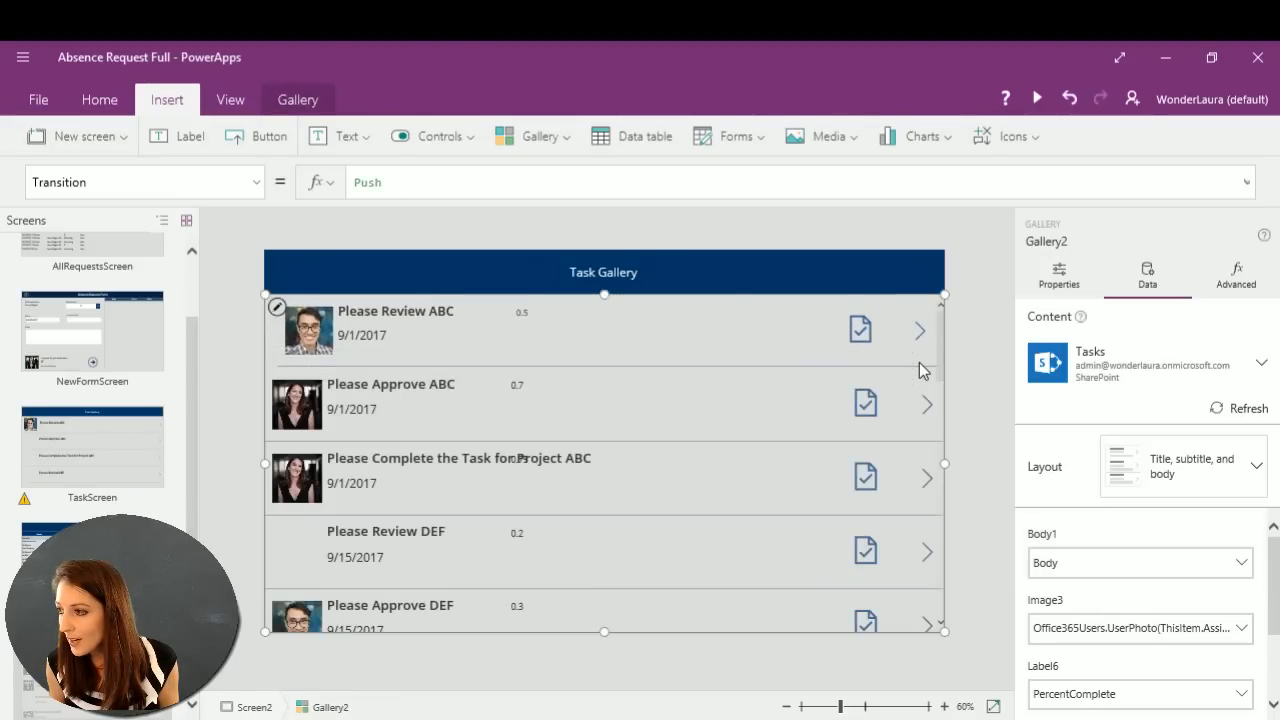
pyautogui.click(921, 366)
pyautogui.moveTo(606, 364); pyautogui.dragTo(610, 382)
# Narrow the Body label at both ends so it starts below the task title and stops before the checkmark icon.
pyautogui.click(517, 364)
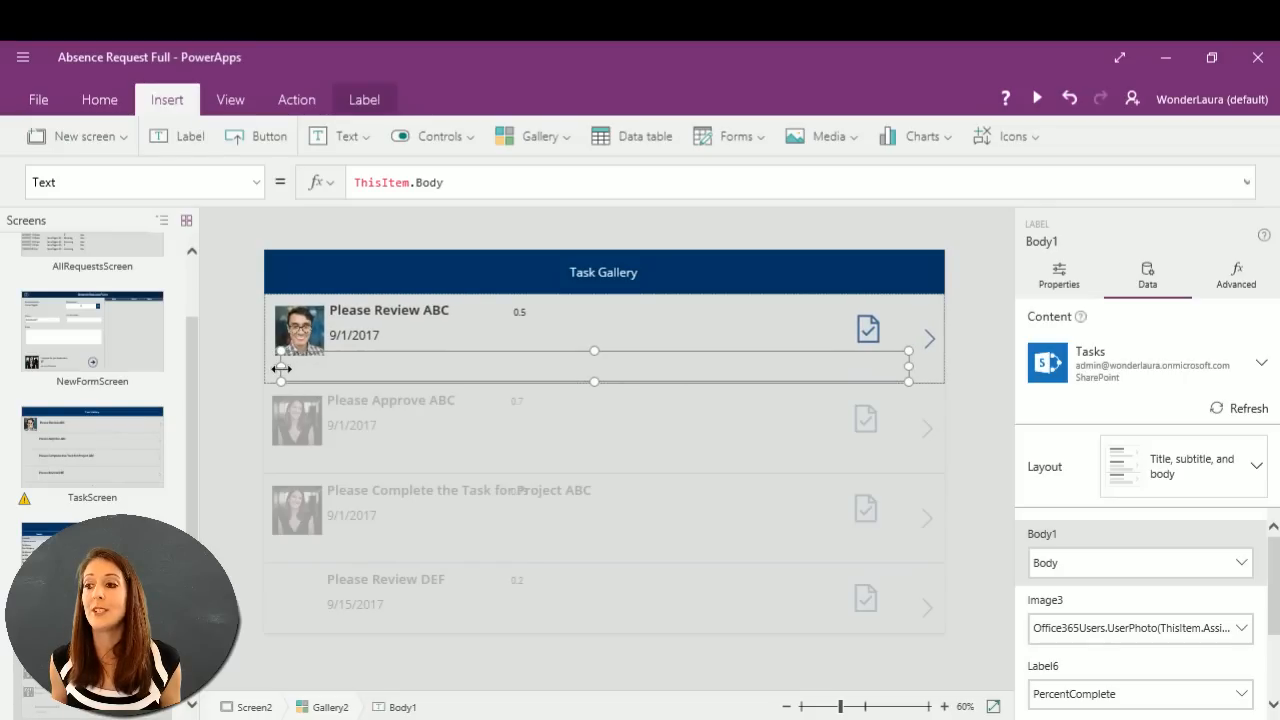
pyautogui.moveTo(279, 368); pyautogui.dragTo(330, 367)
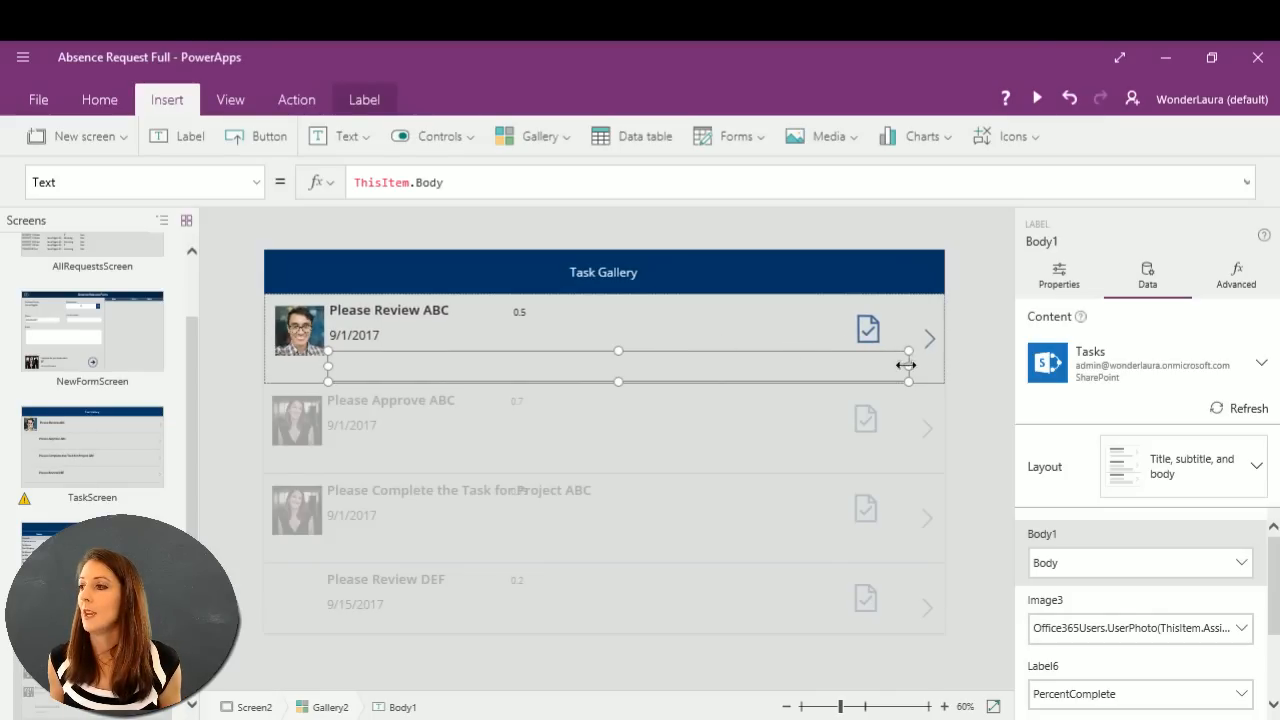
pyautogui.moveTo(905, 365); pyautogui.dragTo(826, 367)
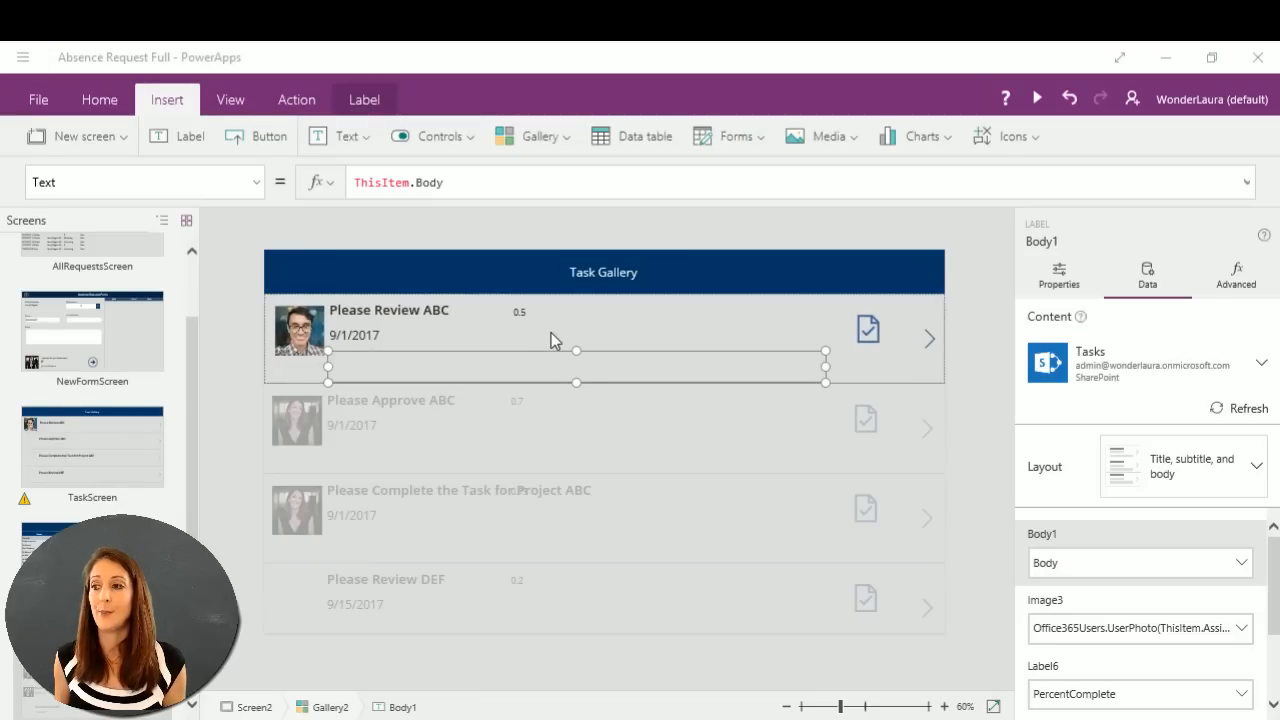
pyautogui.click(521, 313)
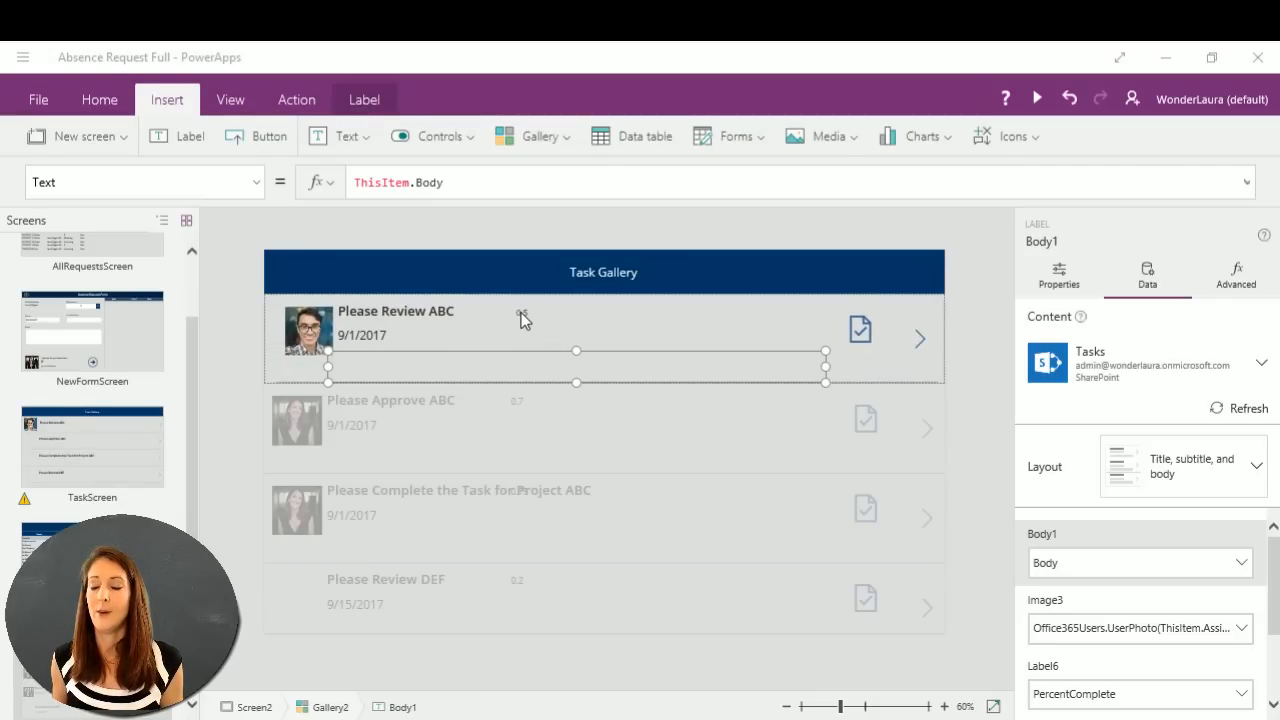
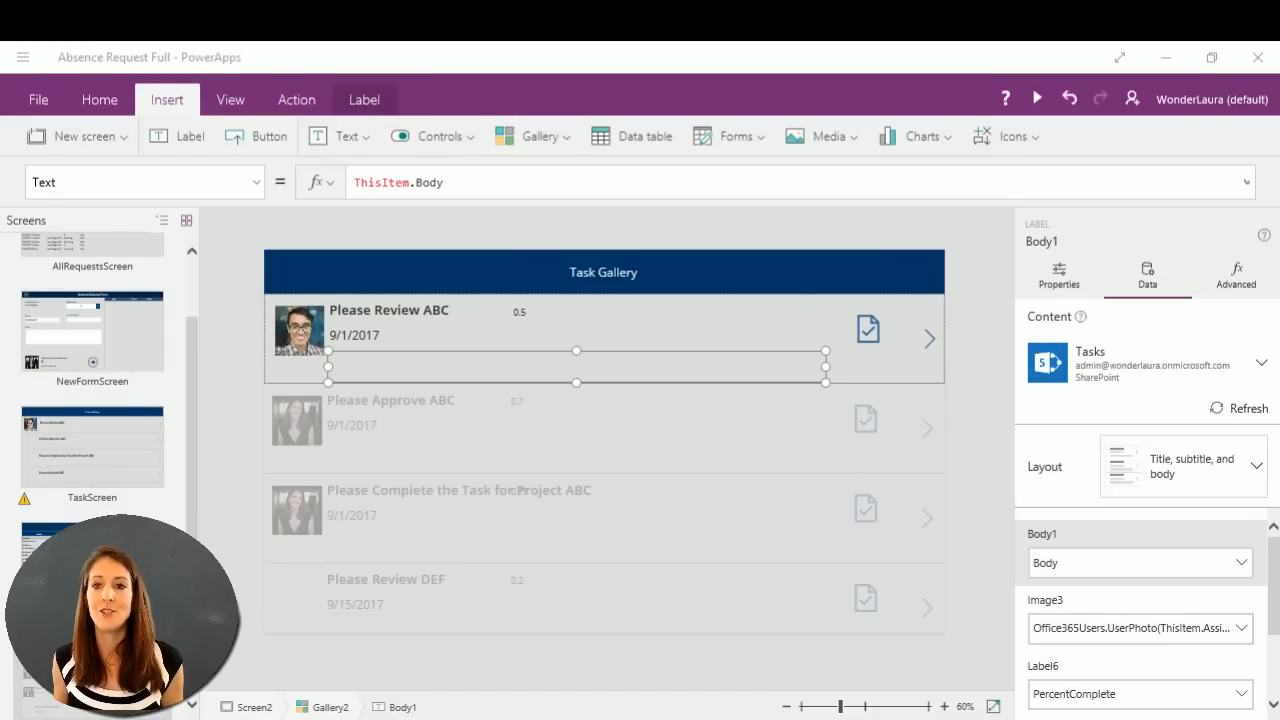
# Set the Color property of the gallery's checkmark document icon to MediumVioletRed.
pyautogui.click(870, 328)
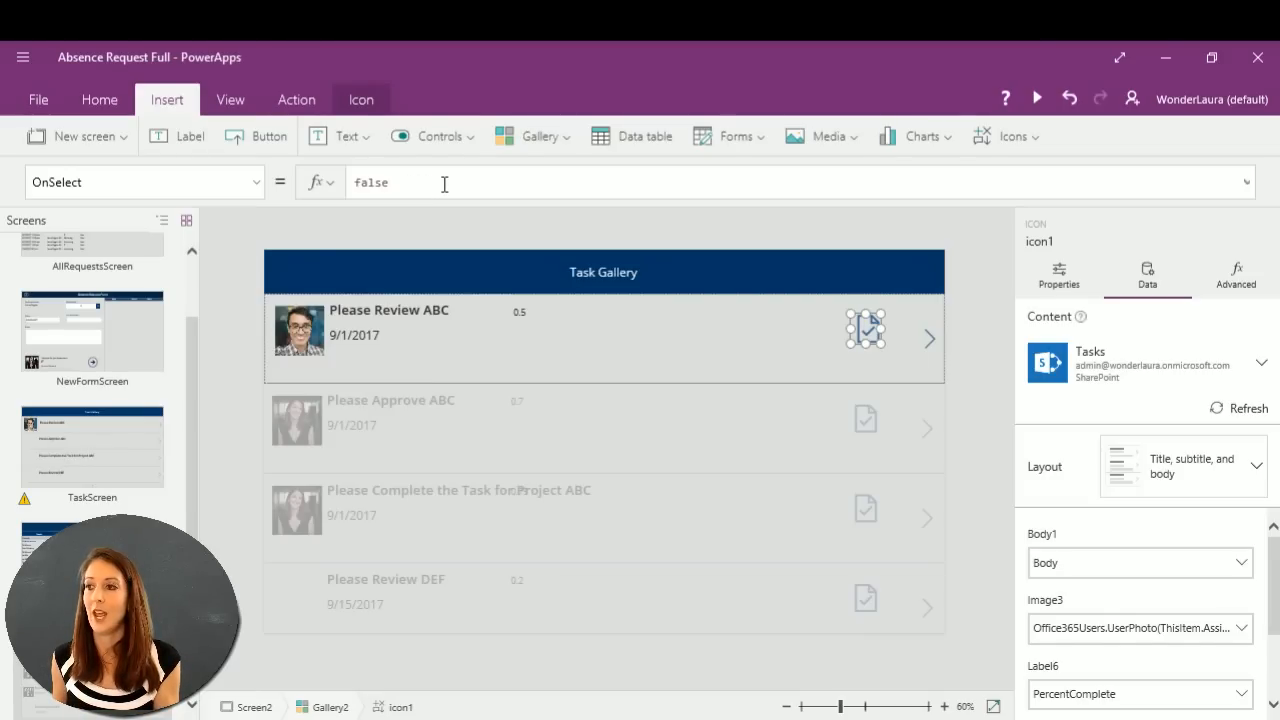
pyautogui.click(258, 183)
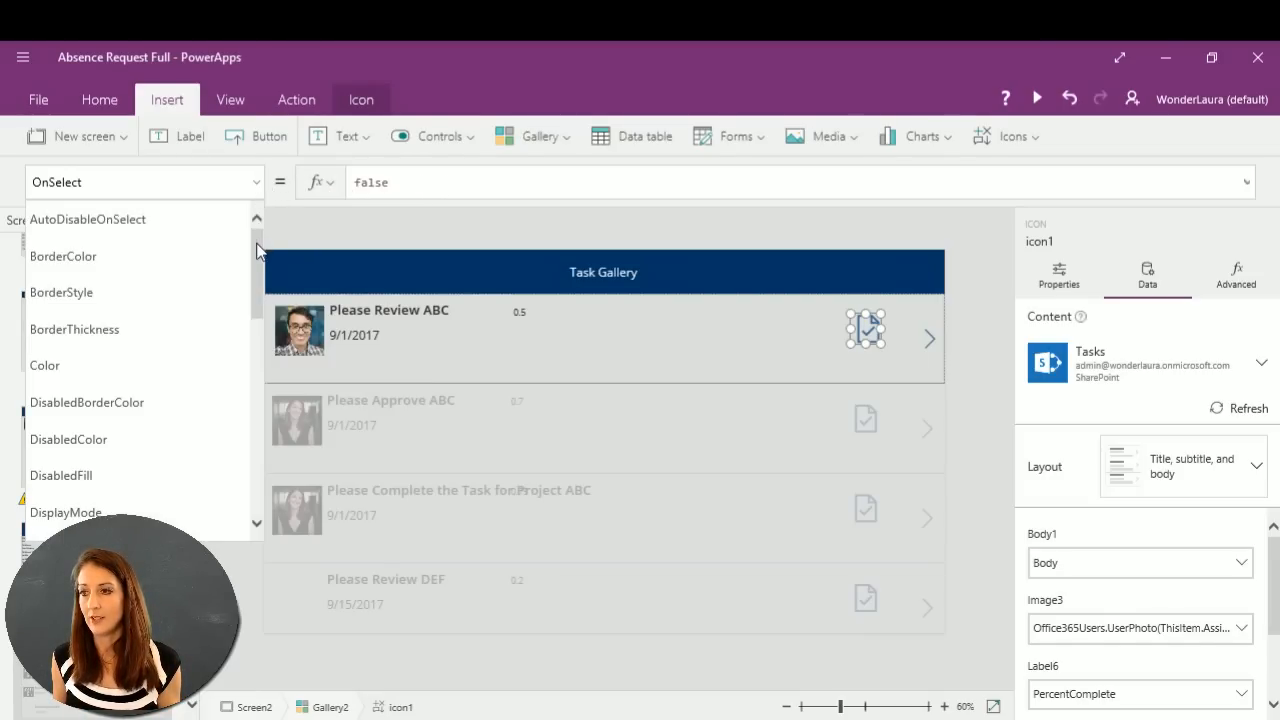
pyautogui.scroll(-1, 257, 250)
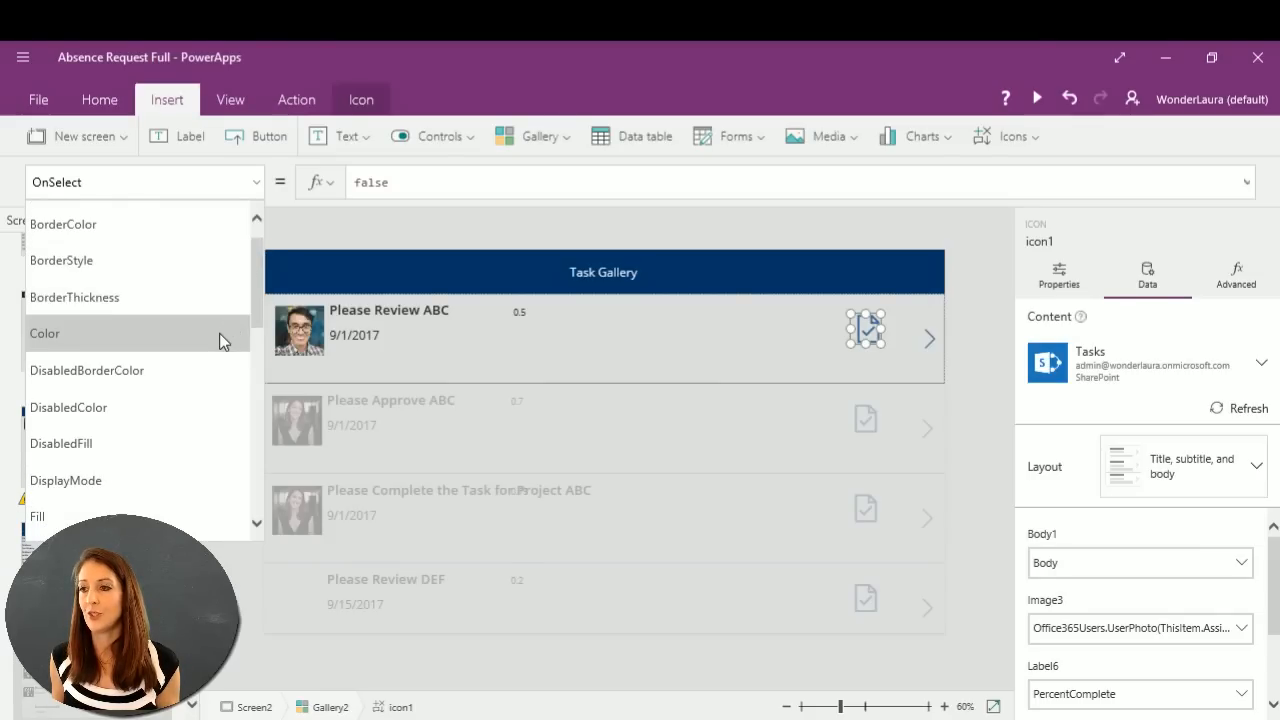
pyautogui.click(237, 318)
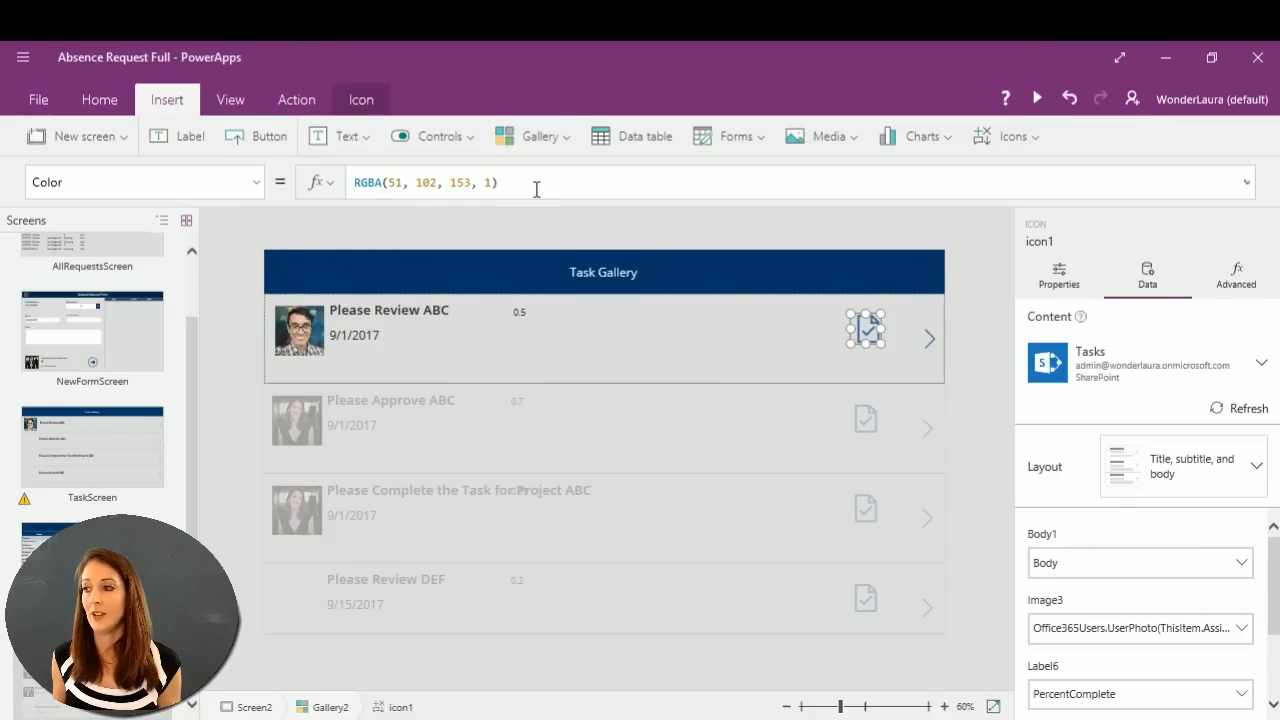
pyautogui.moveTo(543, 183); pyautogui.dragTo(336, 190)
pyautogui.write('red')
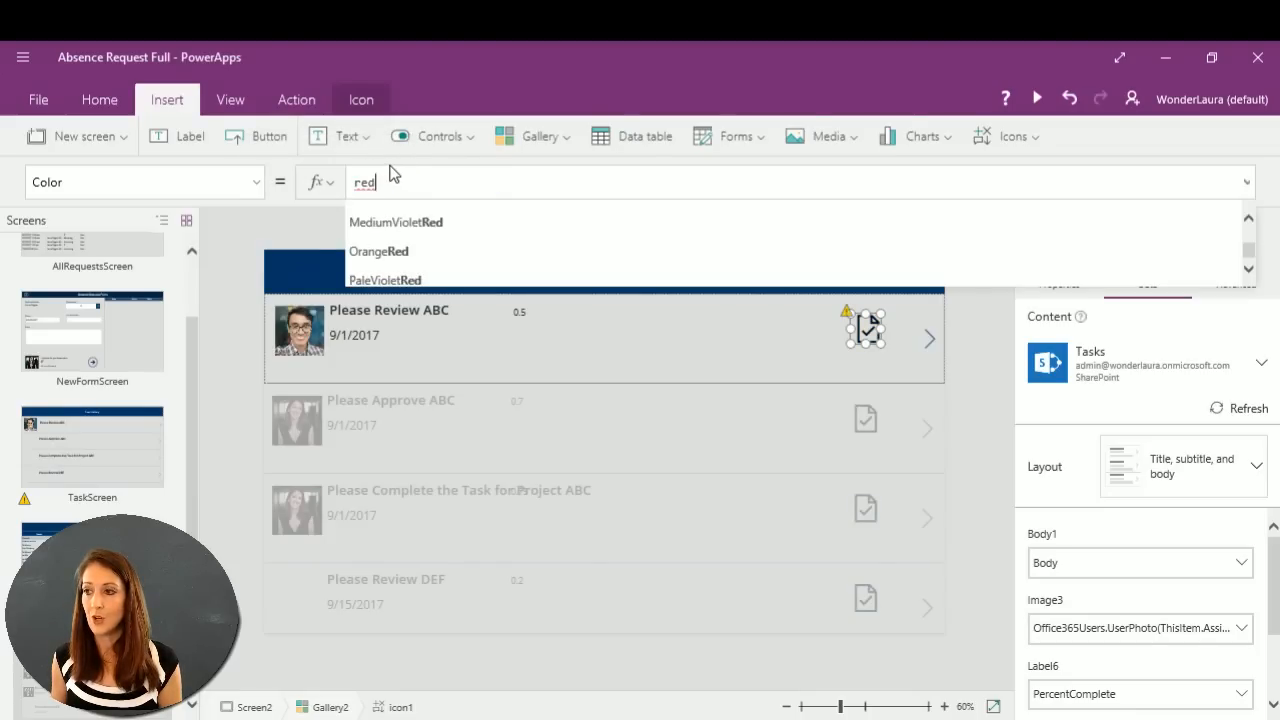
pyautogui.click(428, 226)
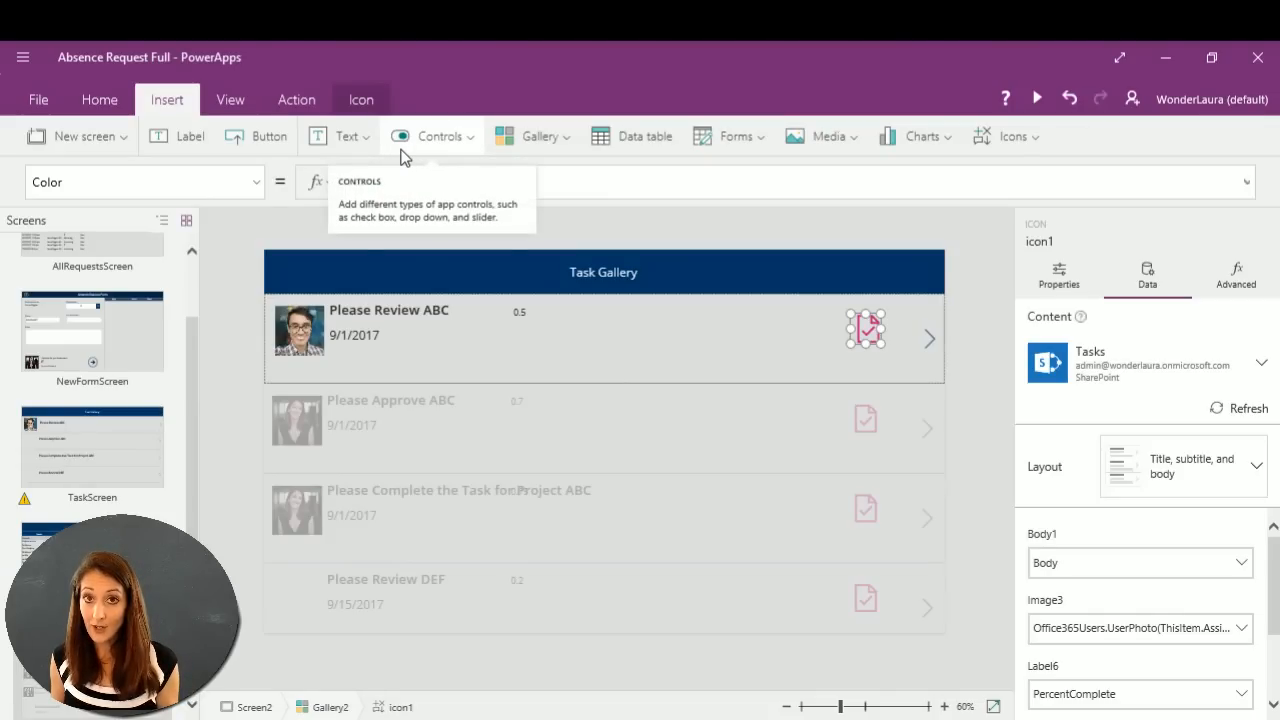
pyautogui.click(256, 182)
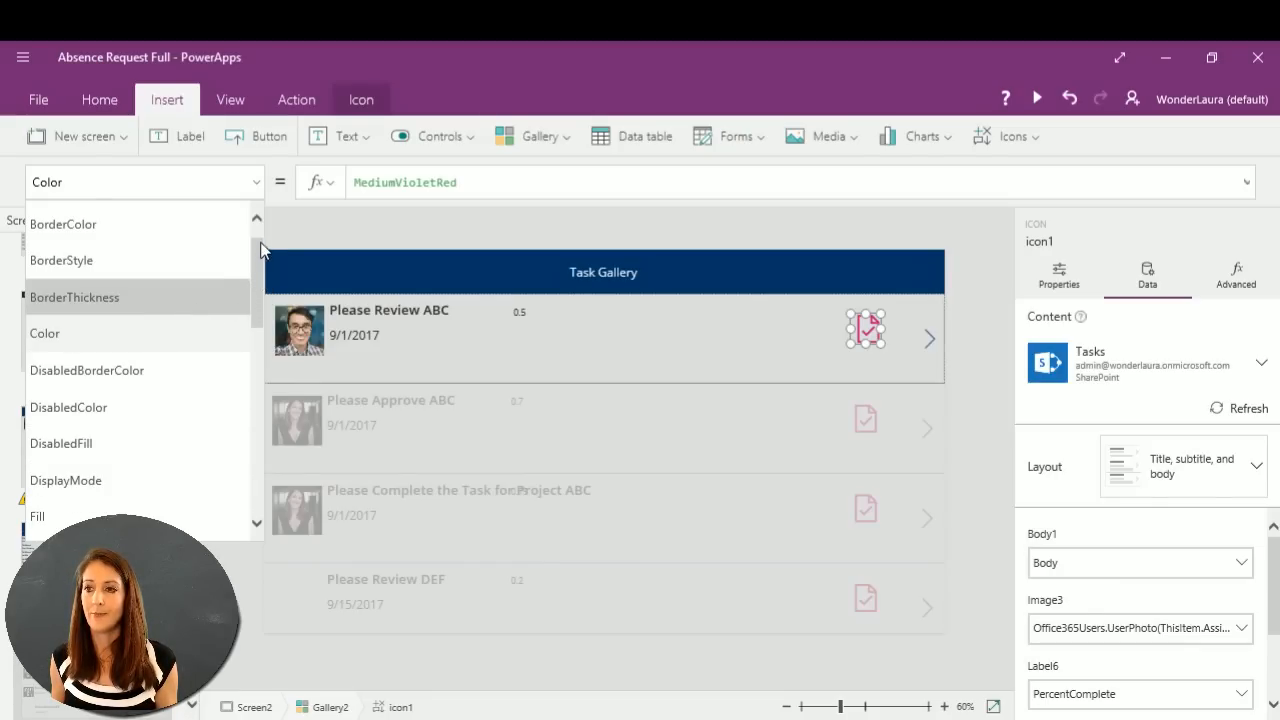
pyautogui.click(256, 182)
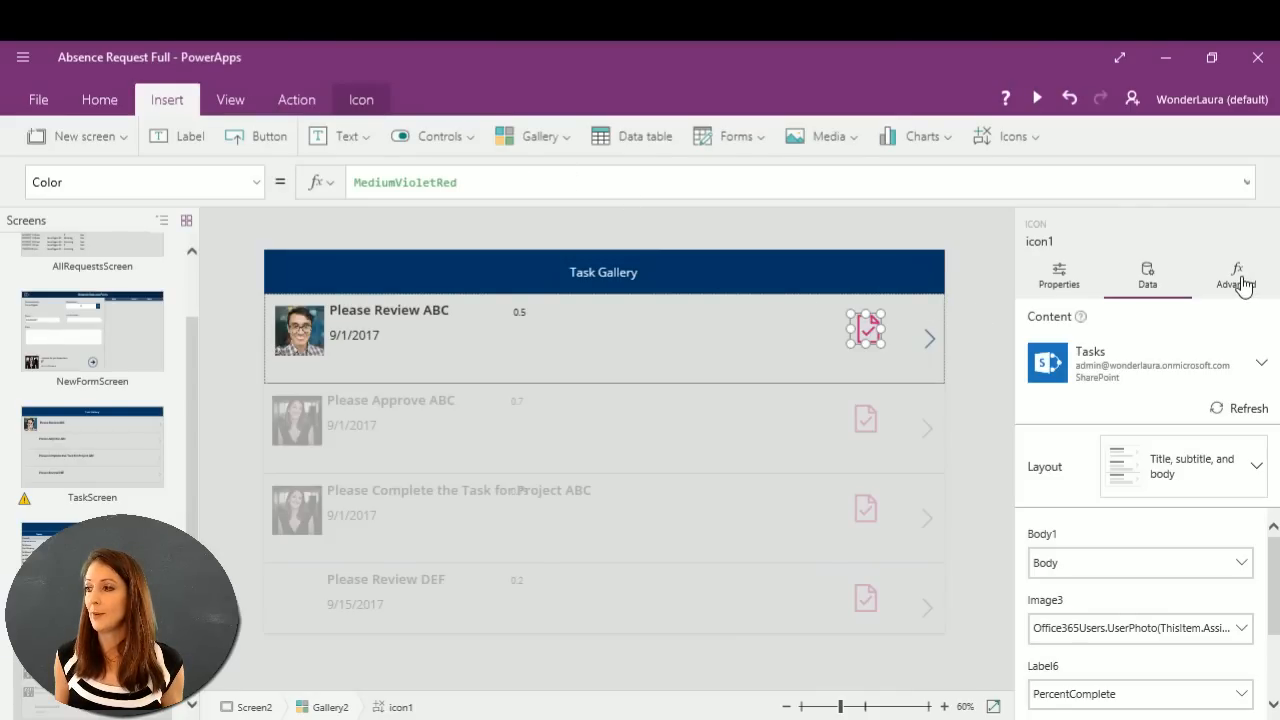
# Look through the expanded advanced properties of the task title label, including its color and border settings, and show the control tree.
pyautogui.click(440, 313)
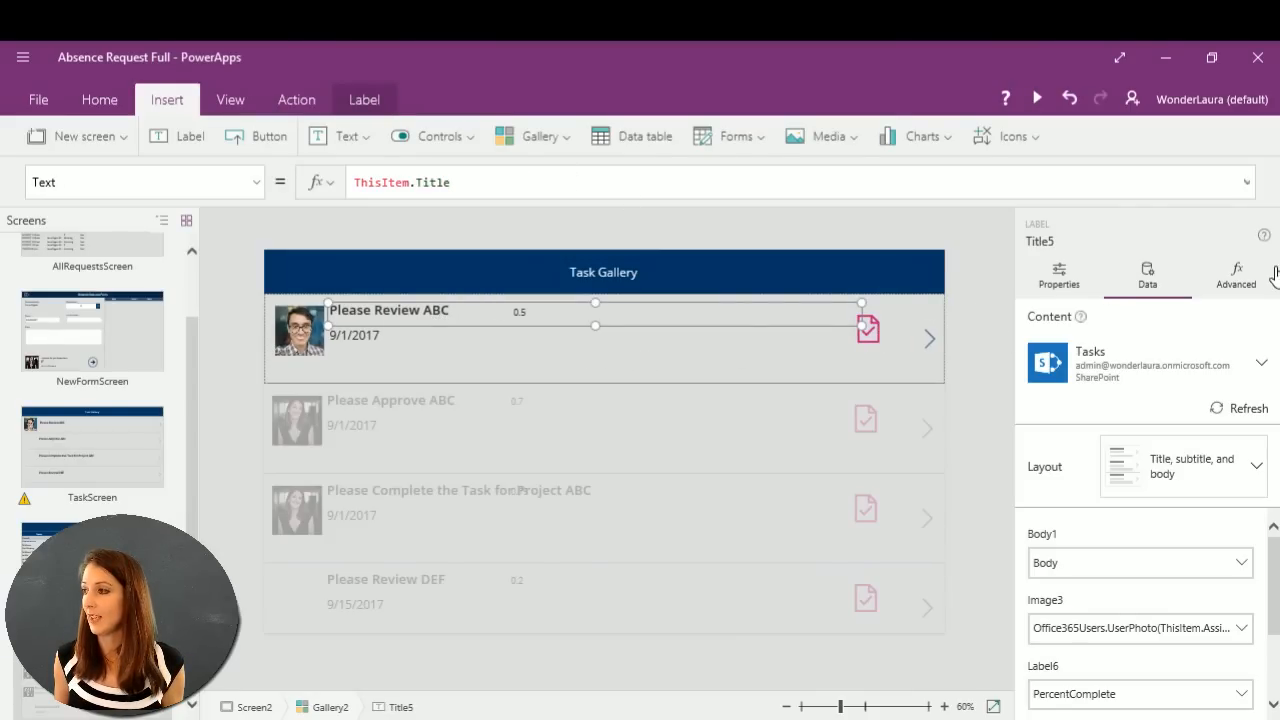
pyautogui.click(1237, 276)
pyautogui.scroll(-2, 1219, 505)
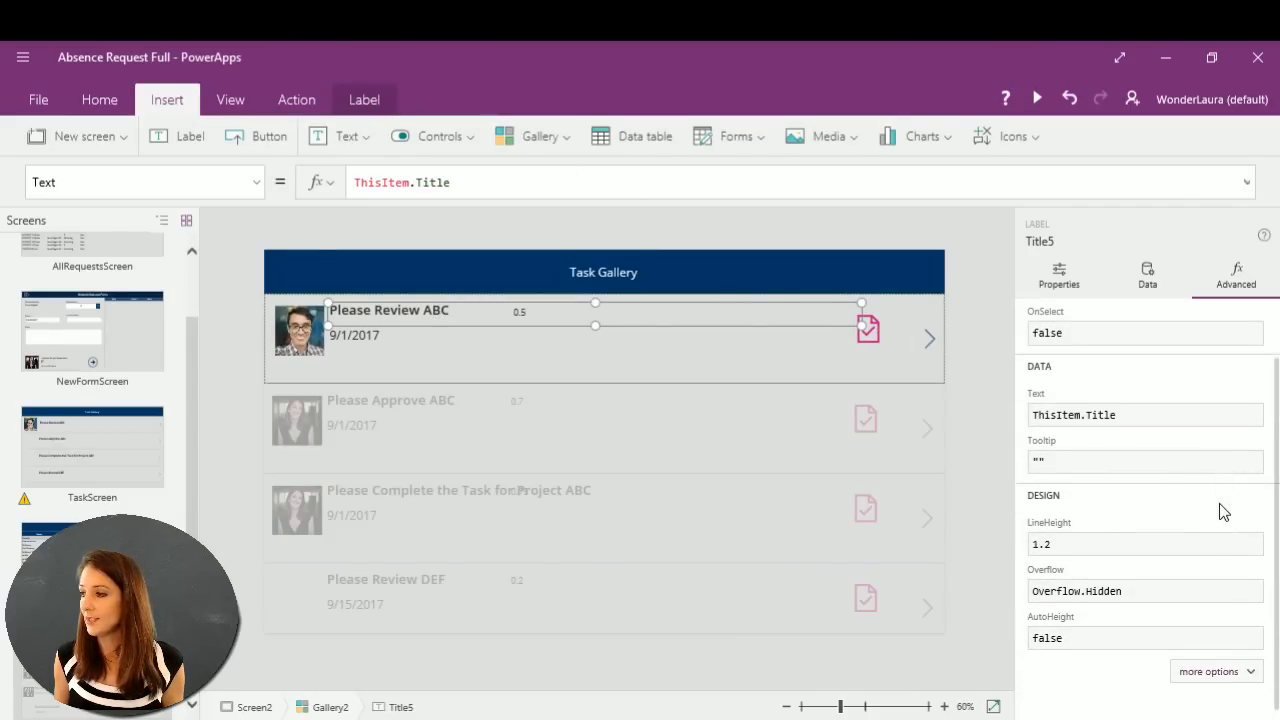
pyautogui.click(1201, 660)
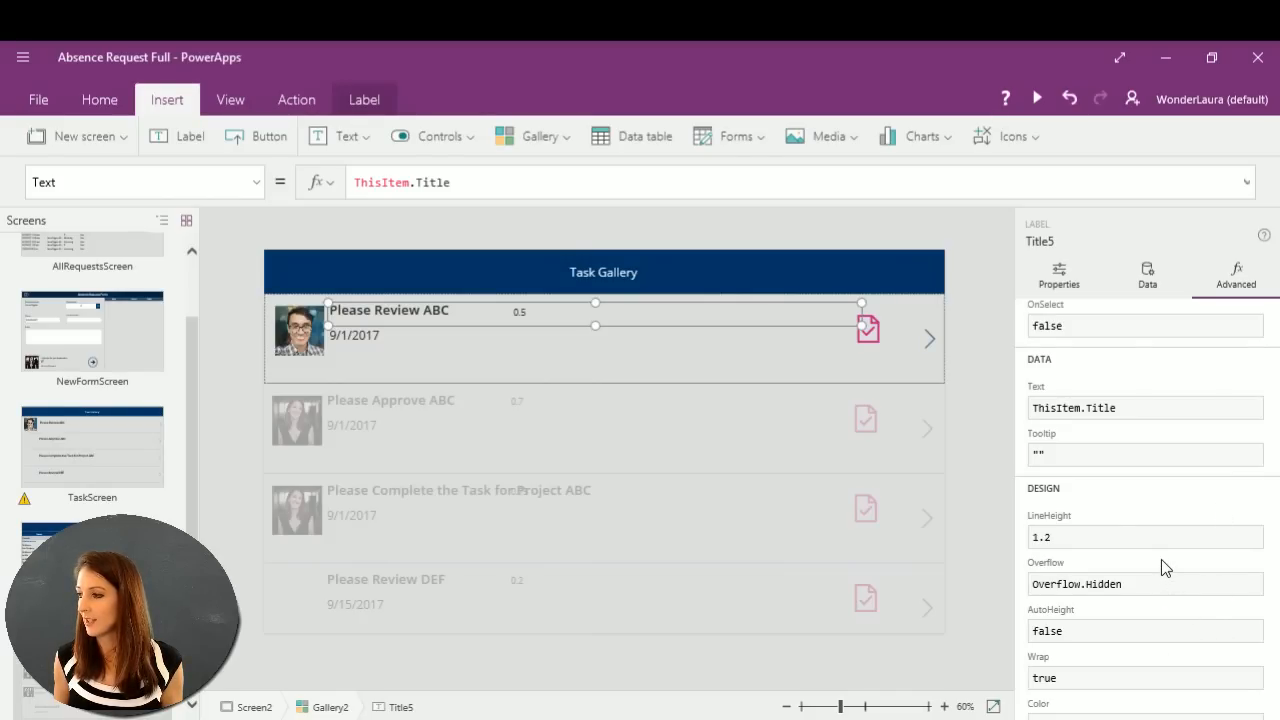
pyautogui.scroll(-9, 1161, 559)
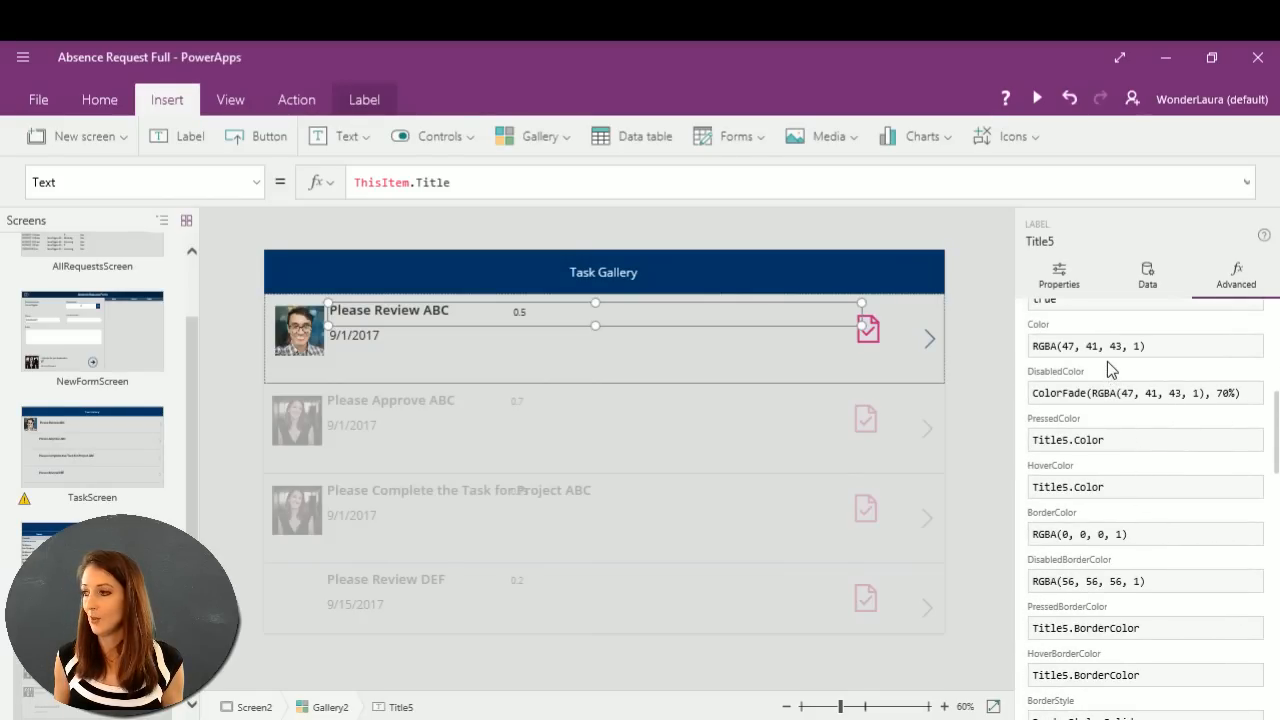
pyautogui.scroll(-3, 1118, 600)
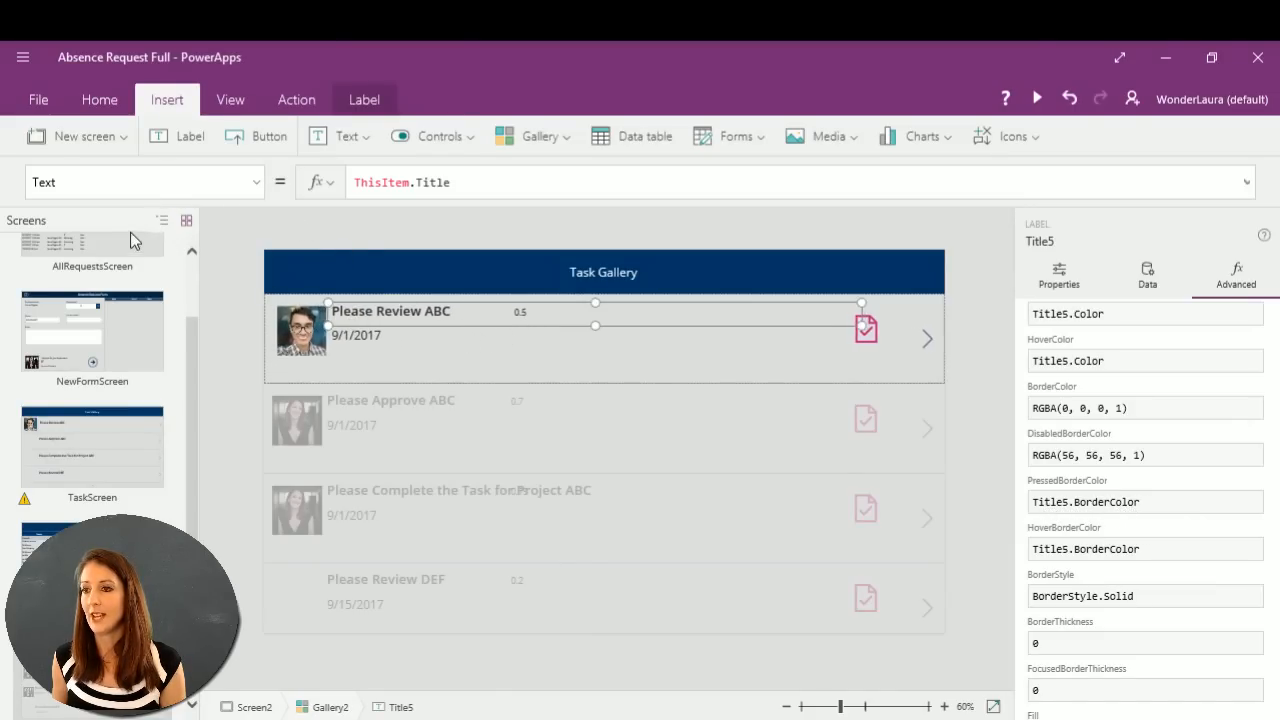
pyautogui.click(161, 220)
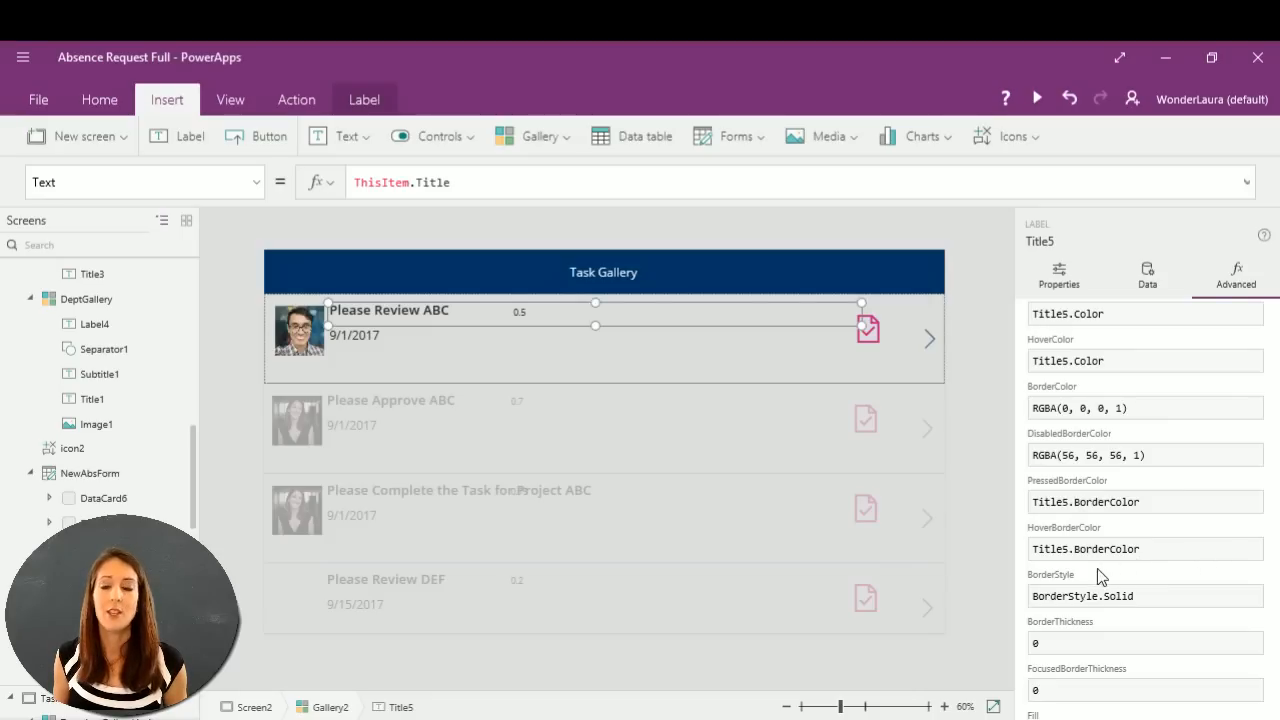
# Select the gallery's checkmark icon, and in the SharePoint Tasks list mark "Please Complete the Task for Project ABC" and "Please Approve DEF" as complete.
pyautogui.moveTo(861, 326); pyautogui.dragTo(834, 323)
pyautogui.click(866, 332)
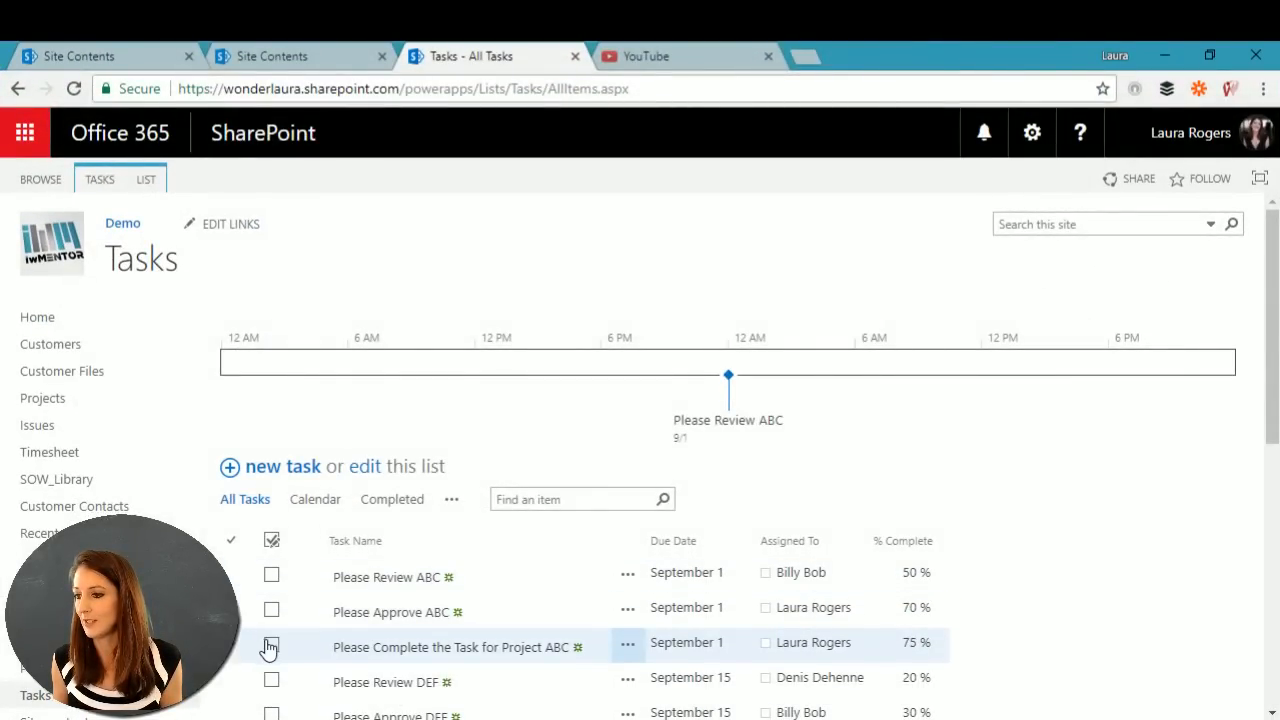
pyautogui.click(271, 644)
pyautogui.click(272, 714)
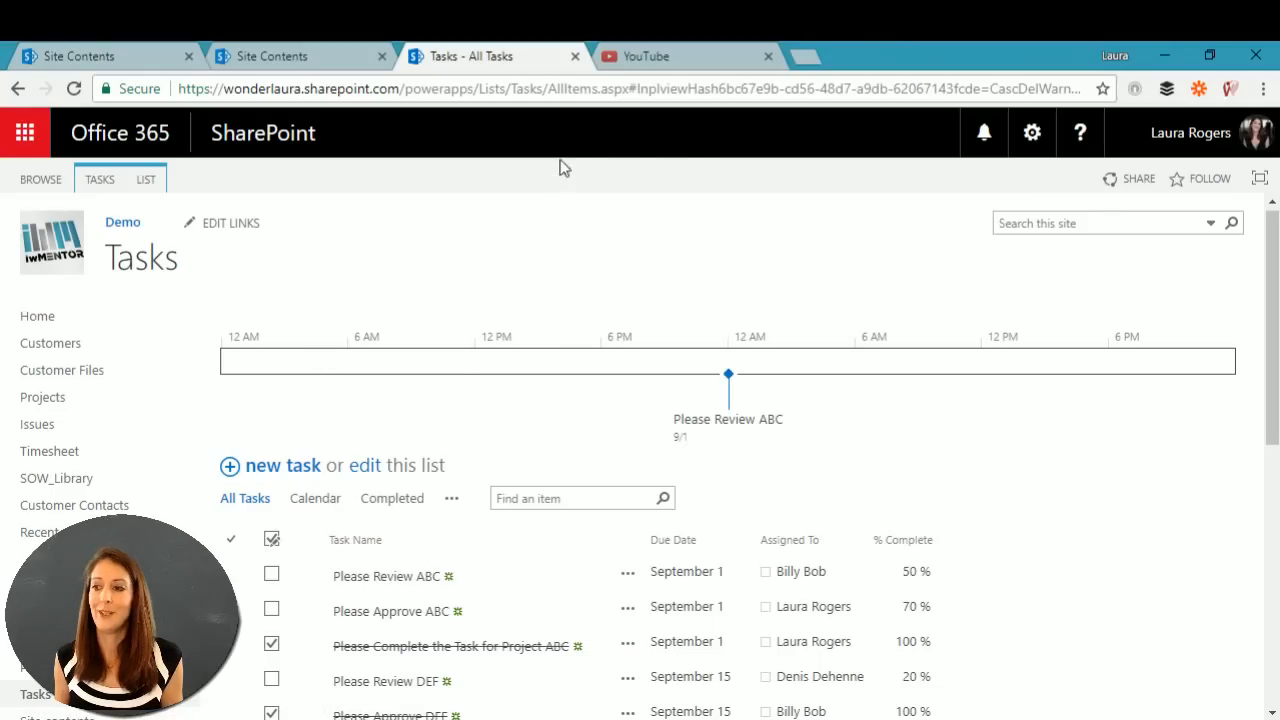
pyautogui.click(1164, 60)
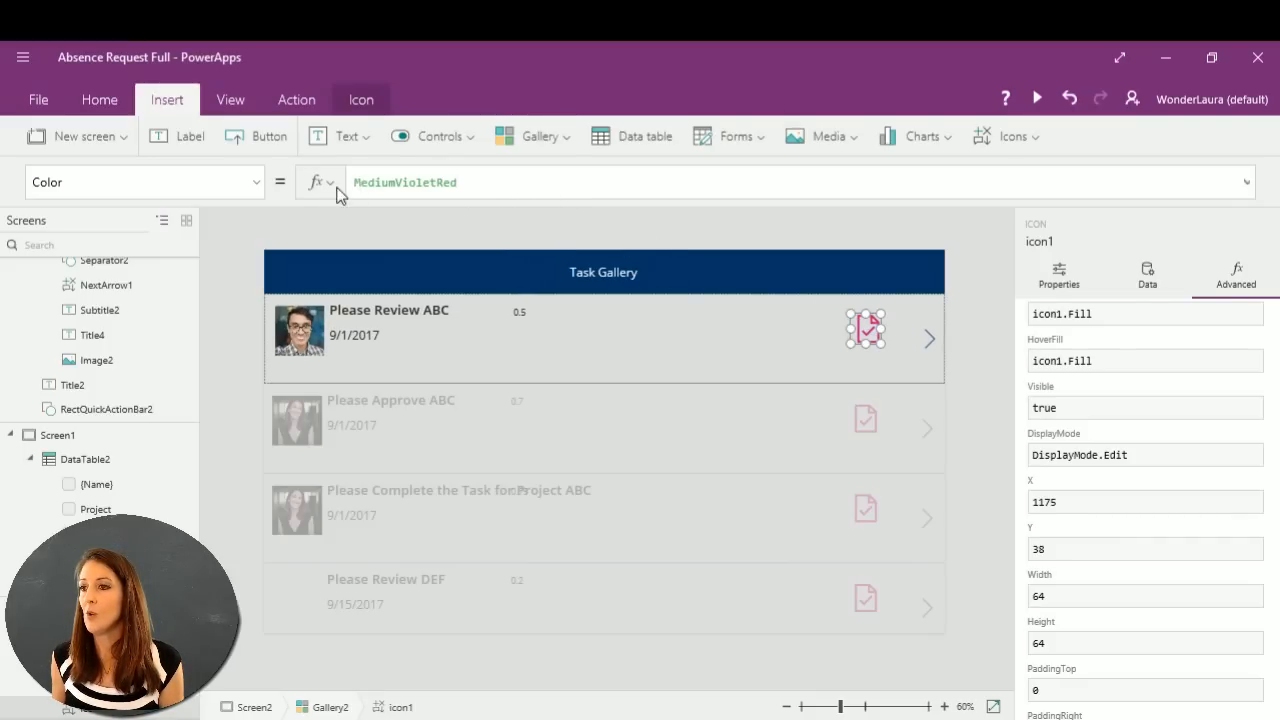
# Set the Color property of the gallery's checkmark document icon to Blue.
pyautogui.click(519, 192)
pyautogui.moveTo(519, 192); pyautogui.dragTo(335, 188)
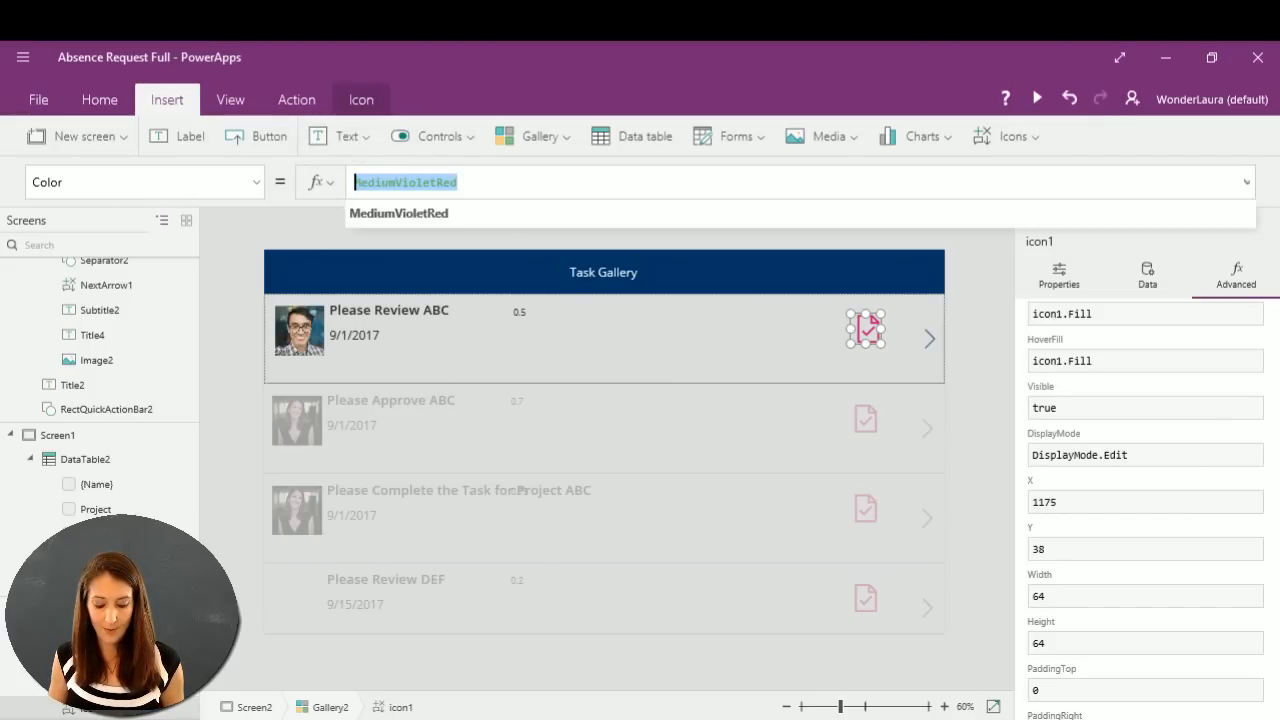
pyautogui.moveTo(563, 719)
pyautogui.write('blu')
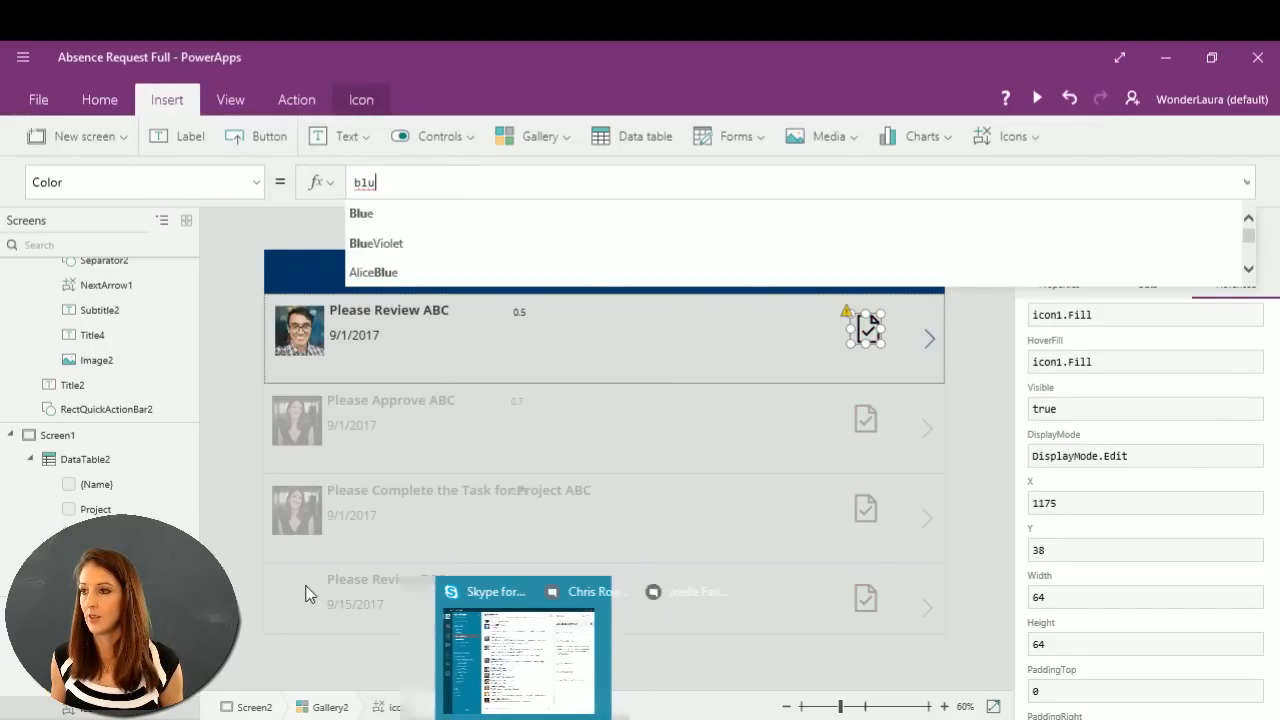
pyautogui.click(518, 206)
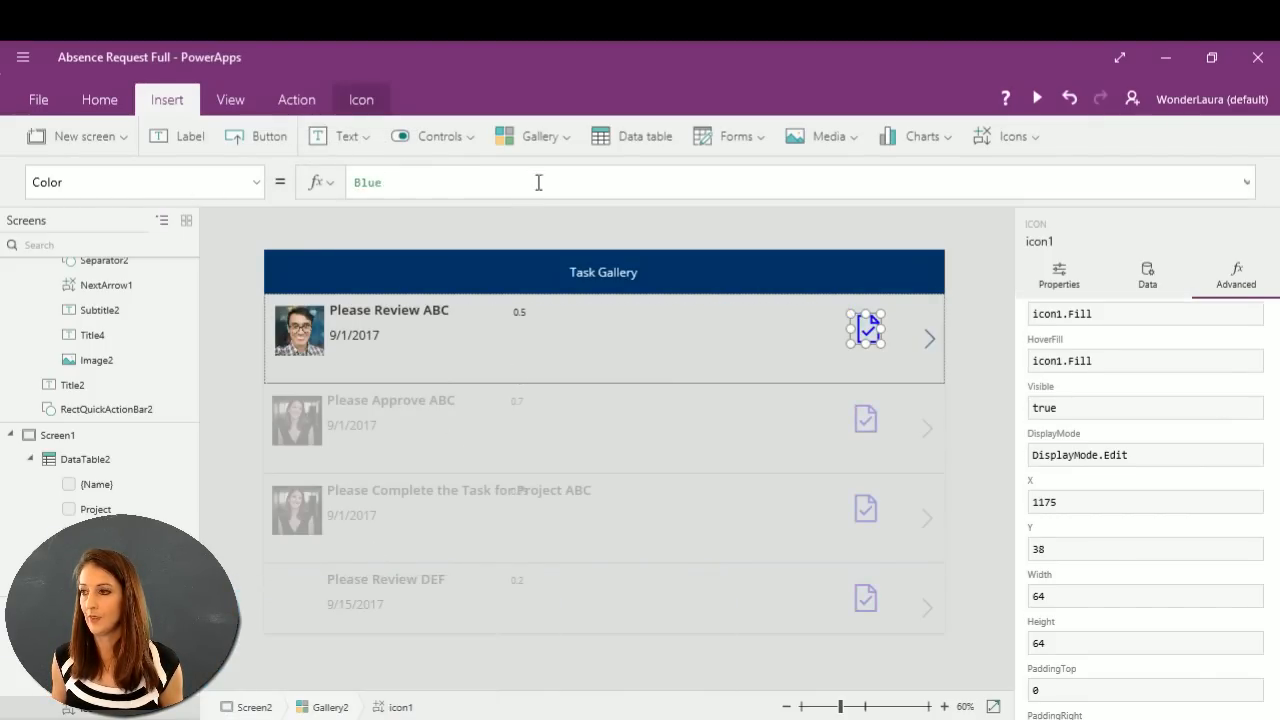
# Replace the checkmark icon's Color value with the start of an If function.
pyautogui.click(356, 184)
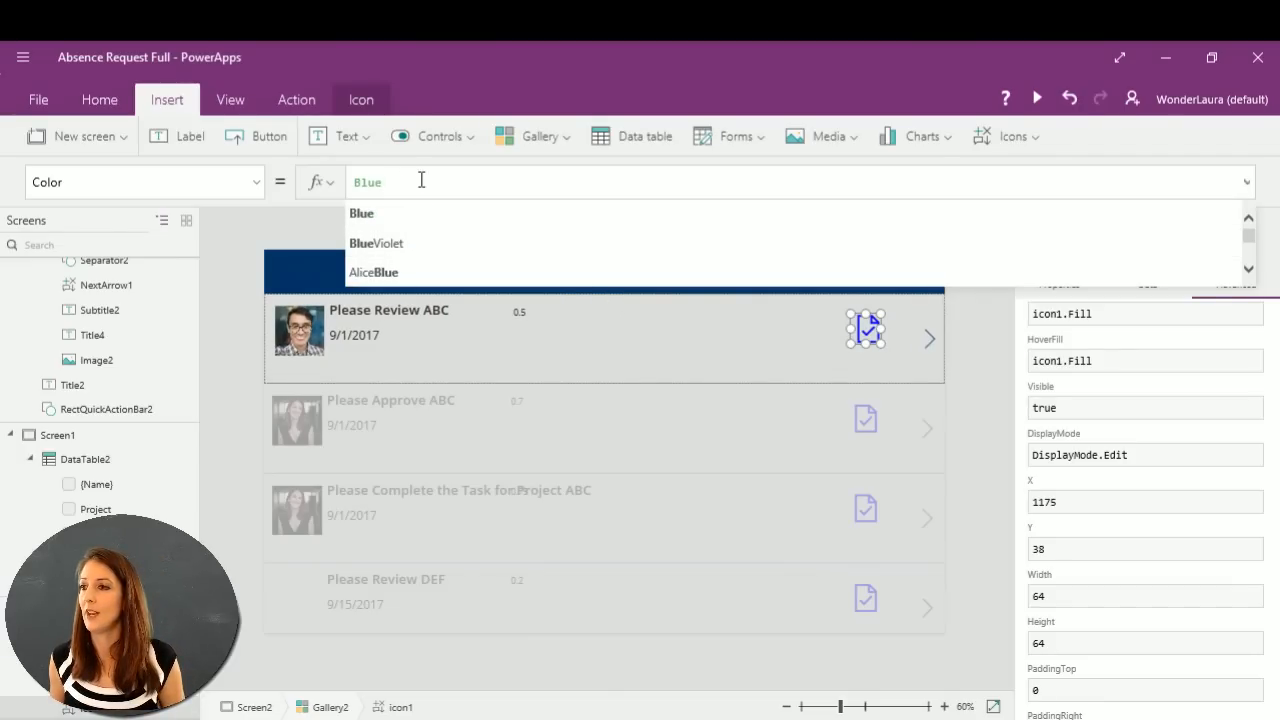
pyautogui.moveTo(382, 182); pyautogui.dragTo(340, 180)
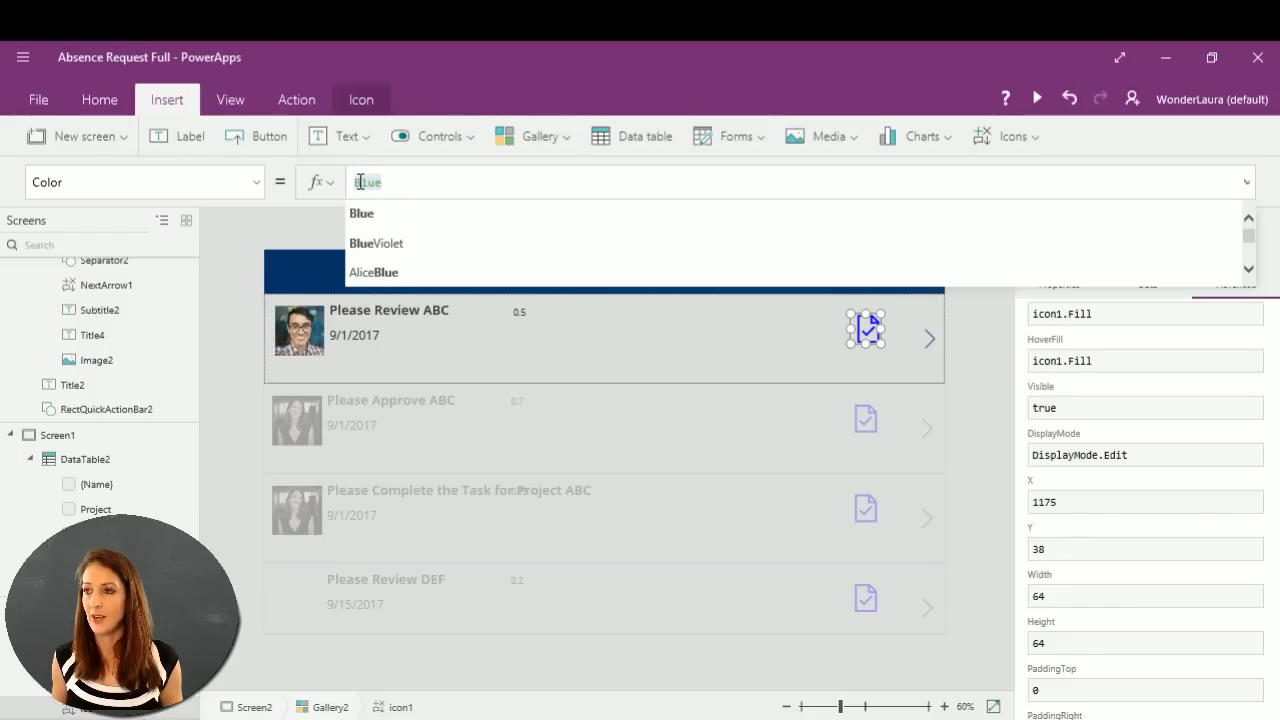
pyautogui.press('Escape')
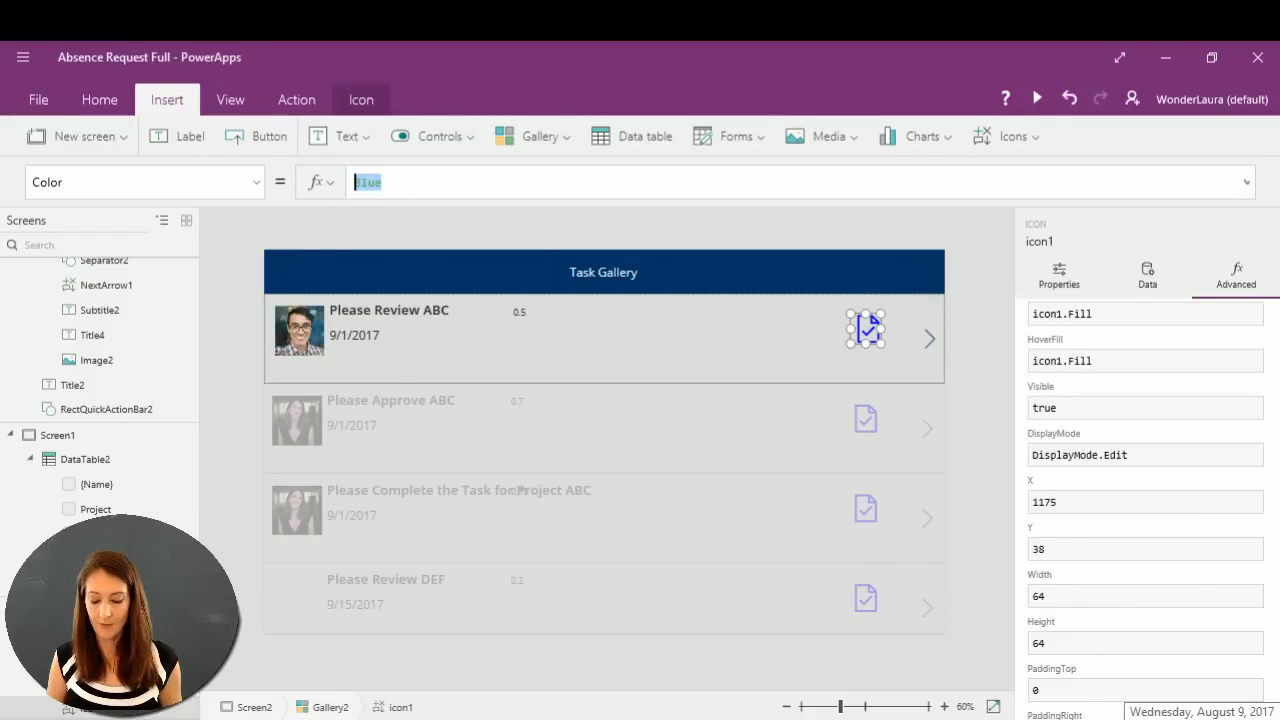
pyautogui.write('if')
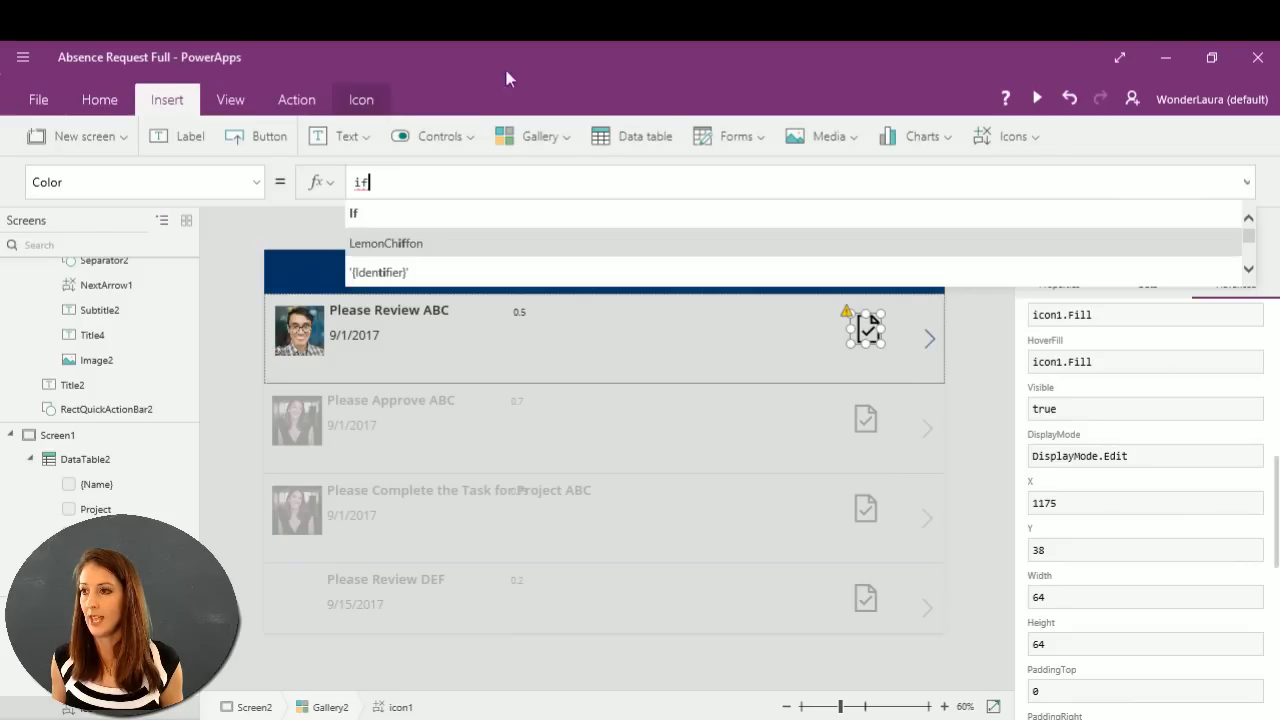
pyautogui.click(420, 224)
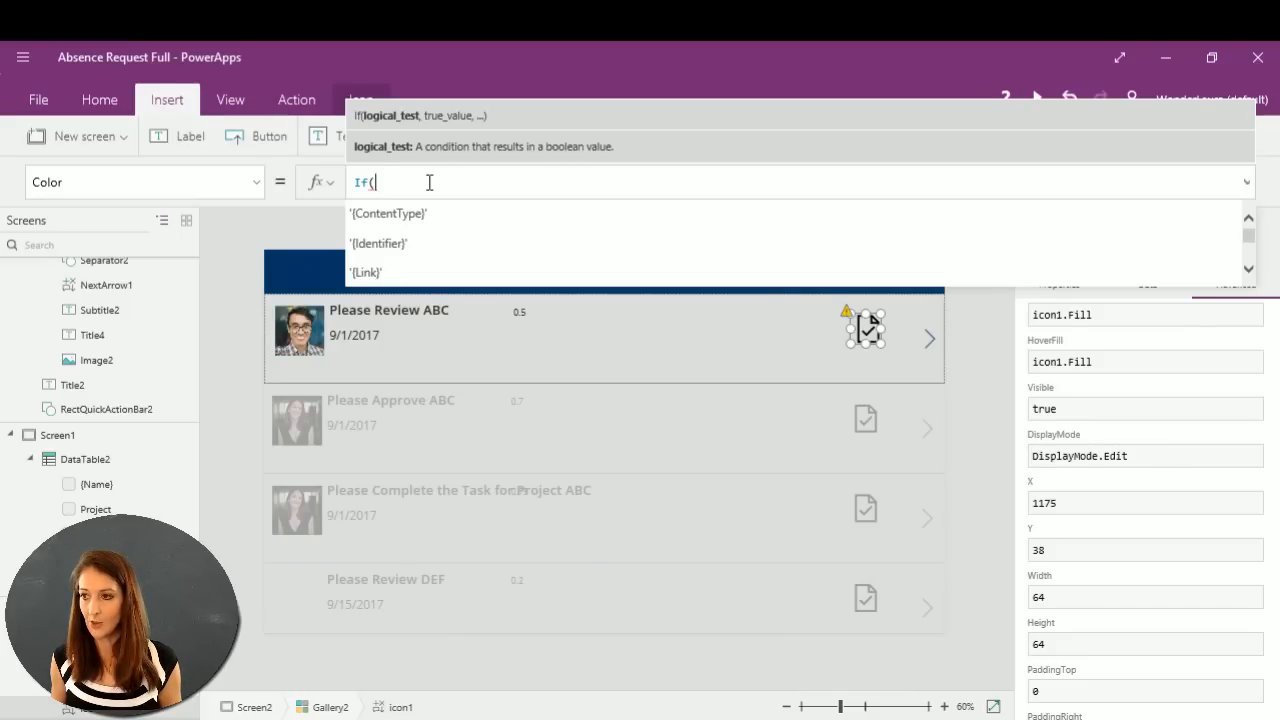
# Try to find a field for the If function's logical test among suggestions matching "task" and "sta".
pyautogui.write('tas')
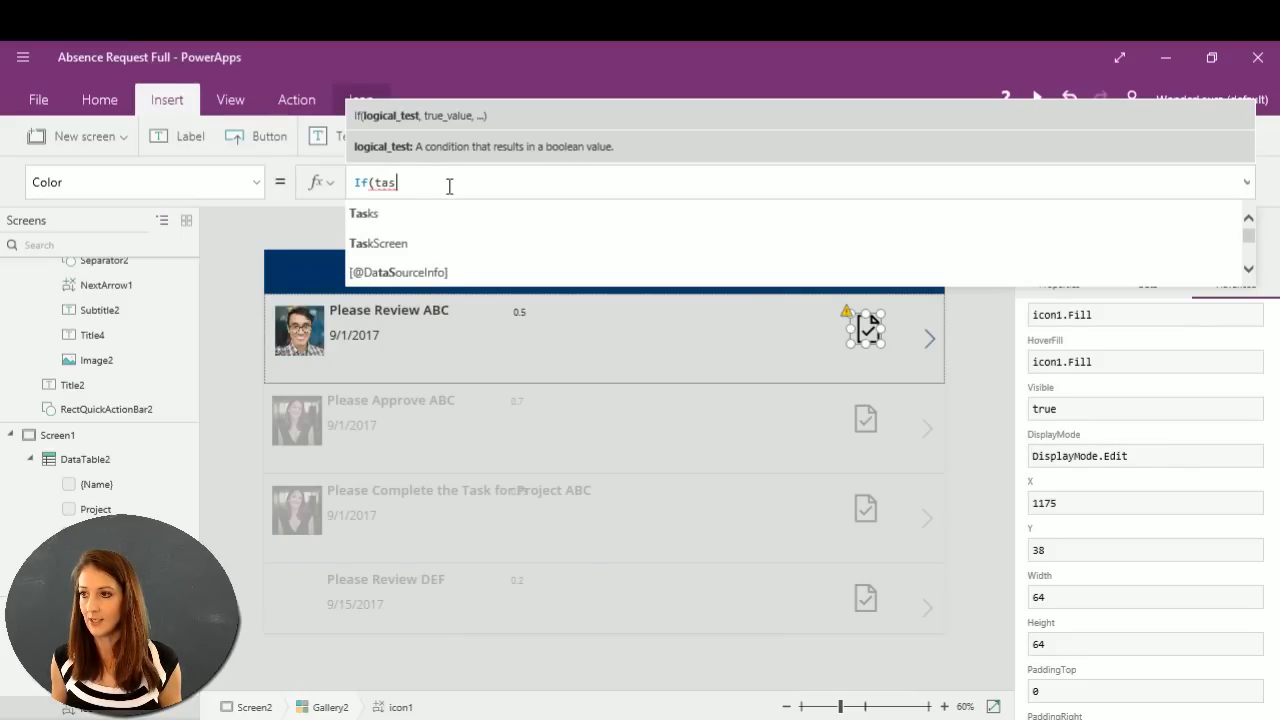
pyautogui.press('BackSpace')
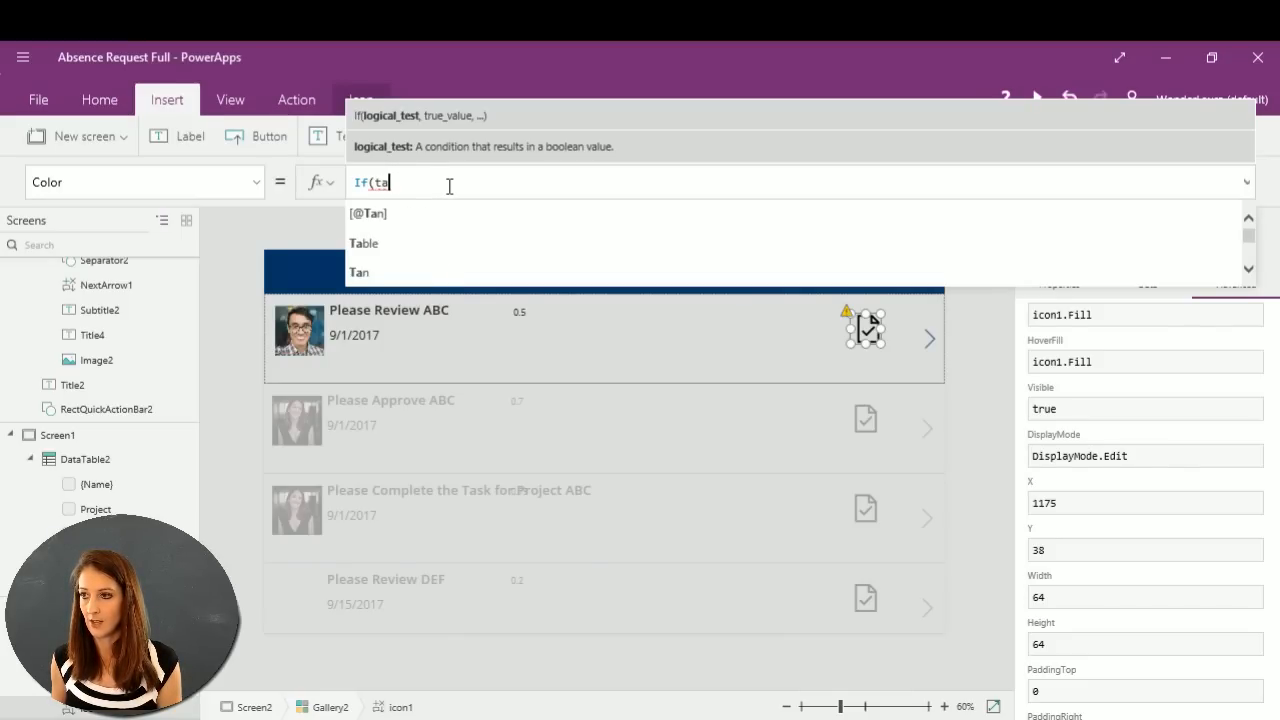
pyautogui.press('BackSpace')
pyautogui.press('BackSpace')
pyautogui.write('st')
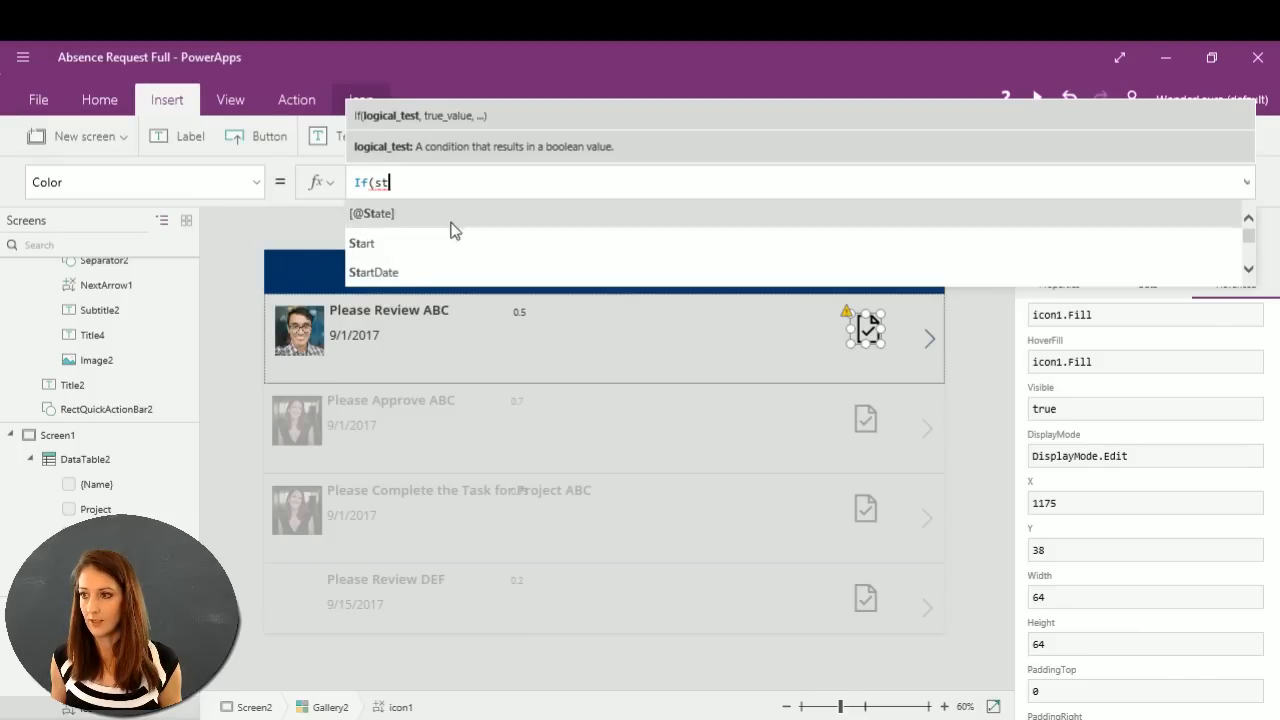
pyautogui.scroll(-1, 465, 260)
pyautogui.scroll(-5, 465, 260)
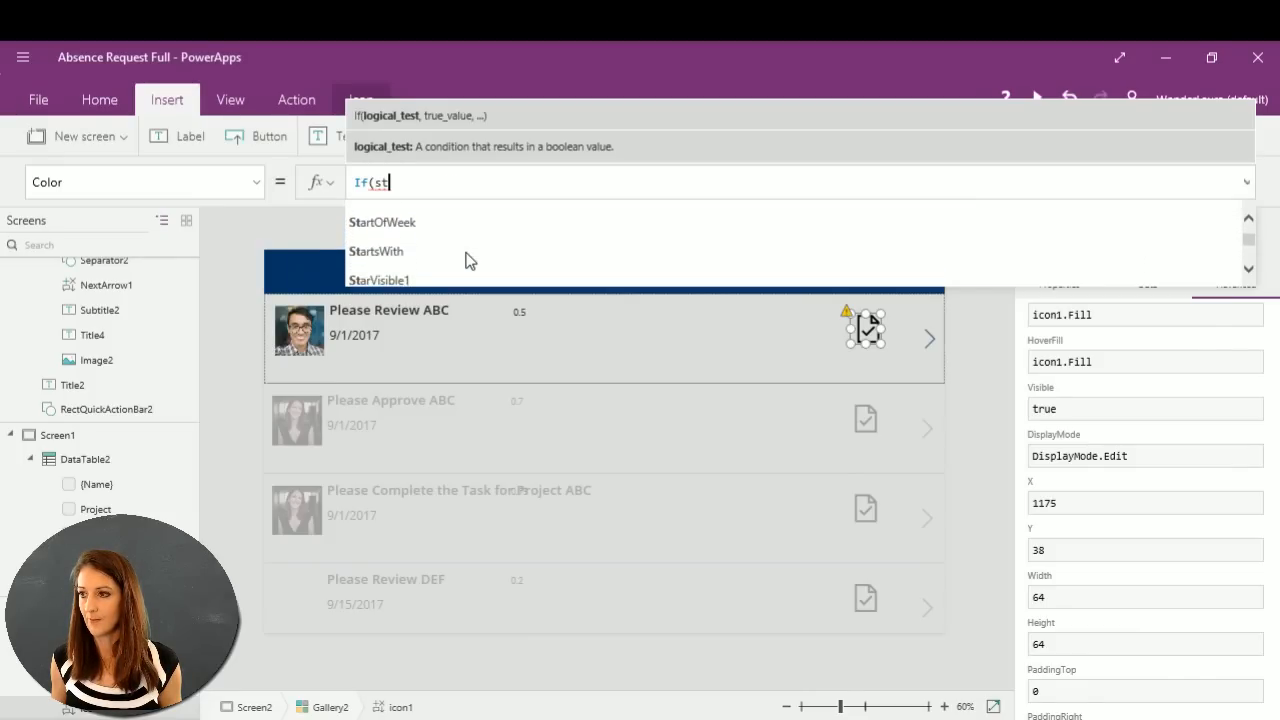
pyautogui.write('t')
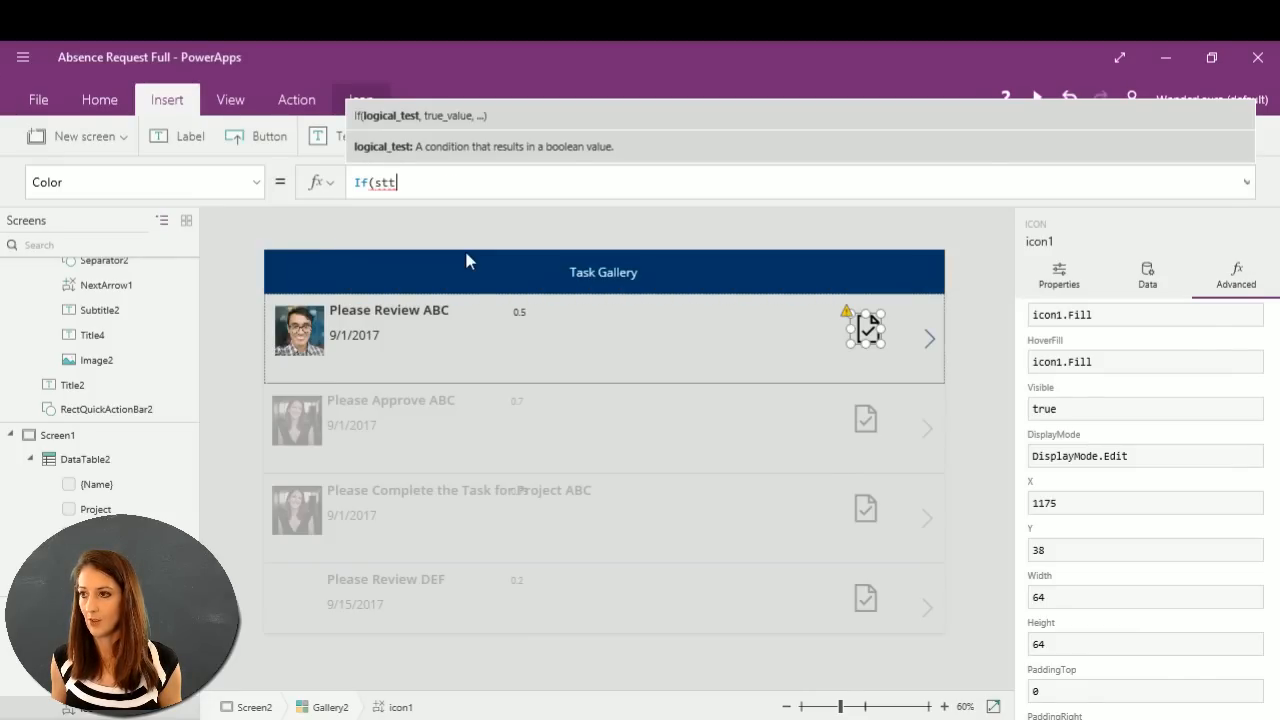
pyautogui.press('BackSpace')
pyautogui.write('a')
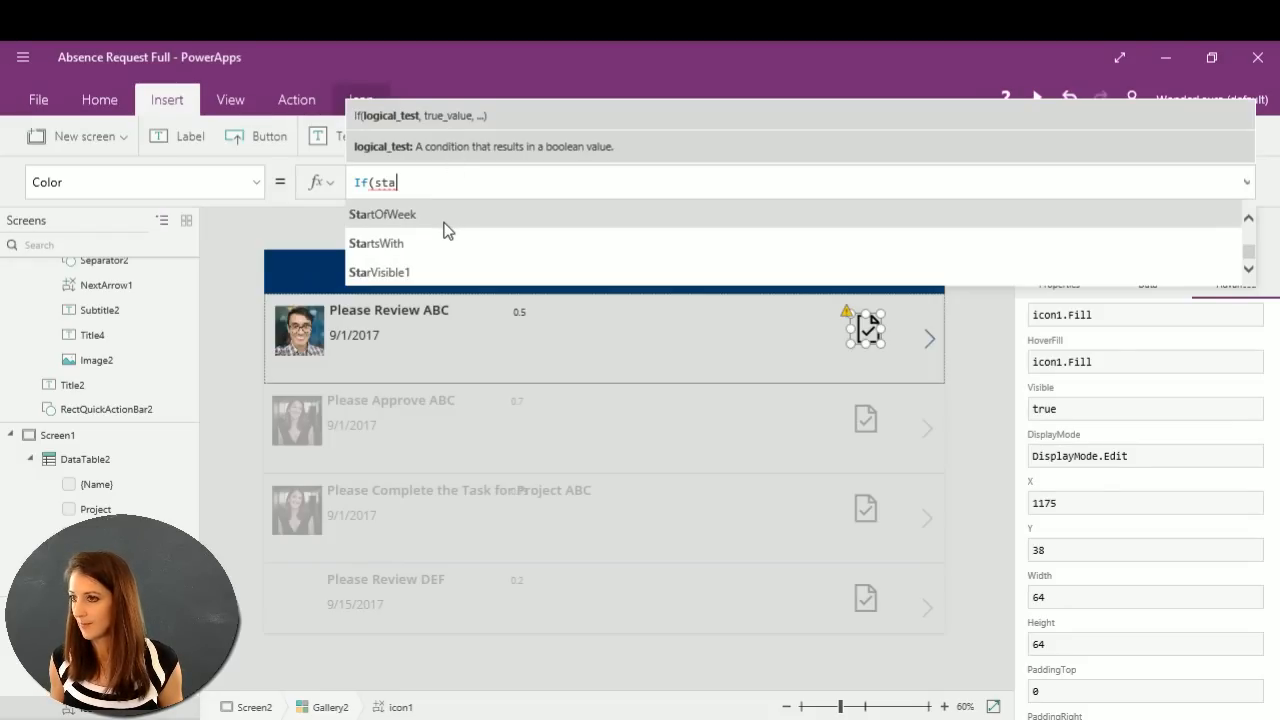
pyautogui.press('BackSpace')
pyautogui.press('BackSpace')
pyautogui.press('BackSpace')
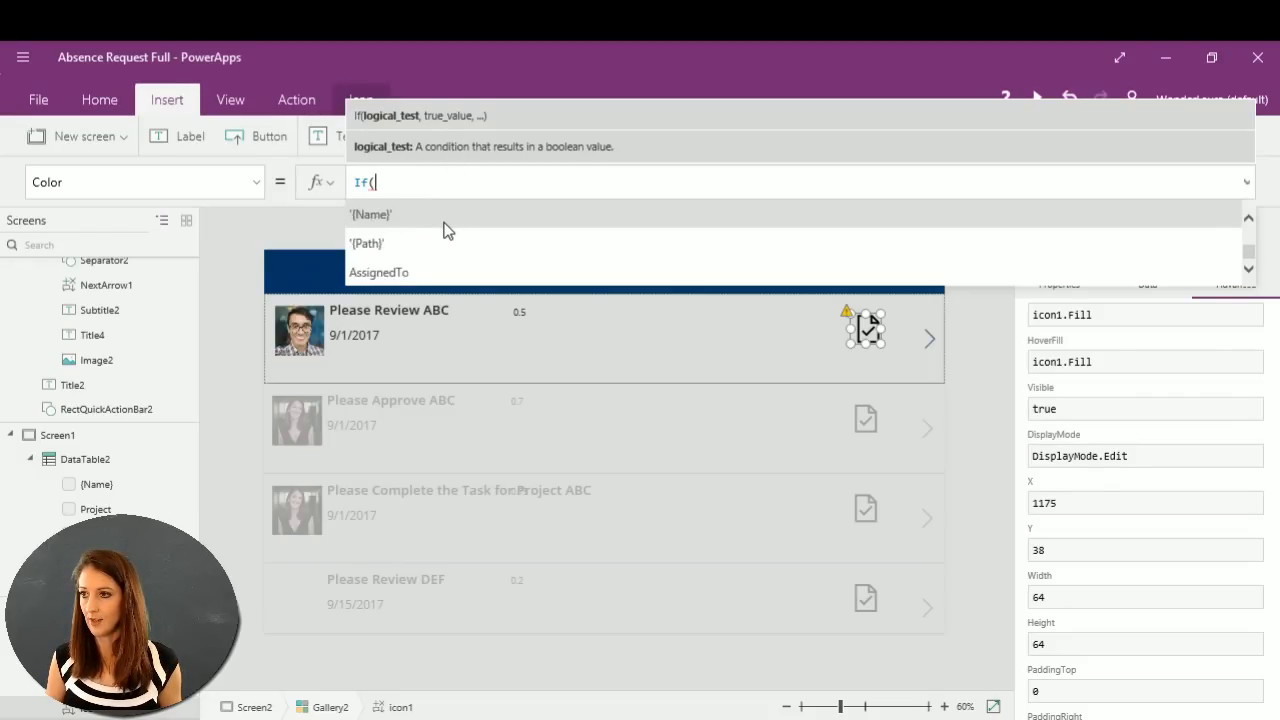
pyautogui.write('task')
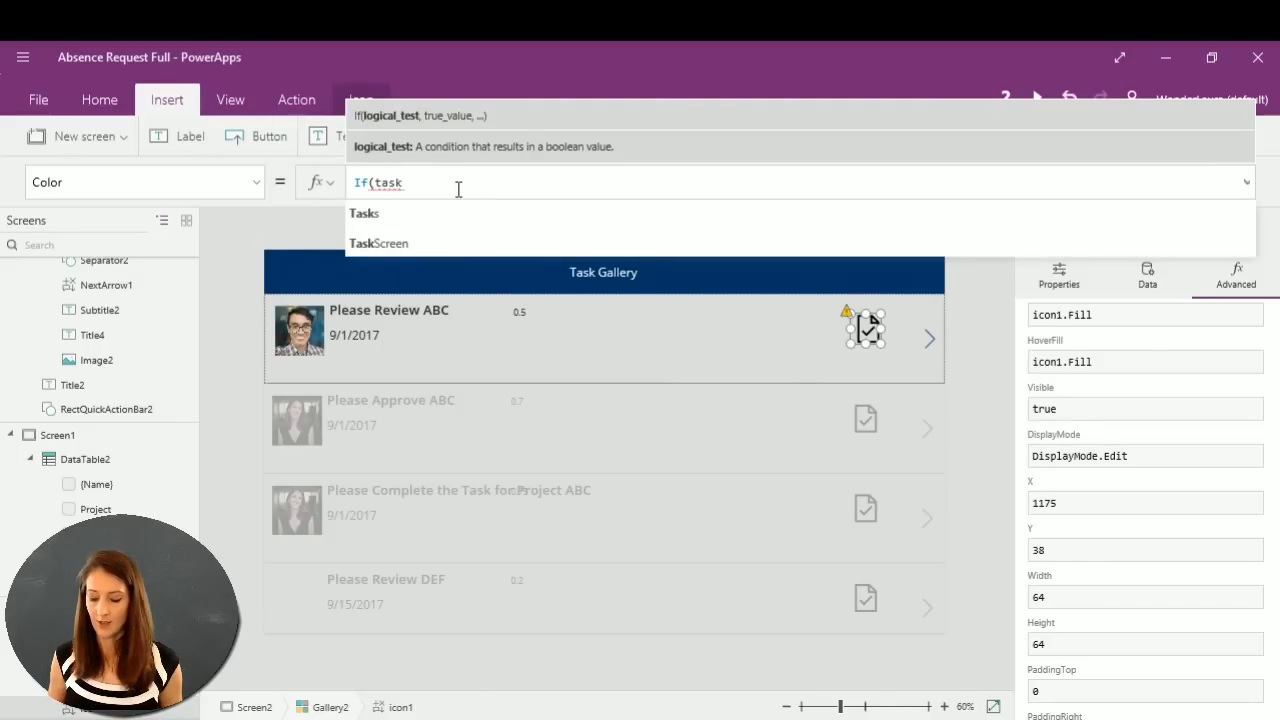
pyautogui.press('BackSpace')
pyautogui.press('BackSpace')
pyautogui.press('BackSpace')
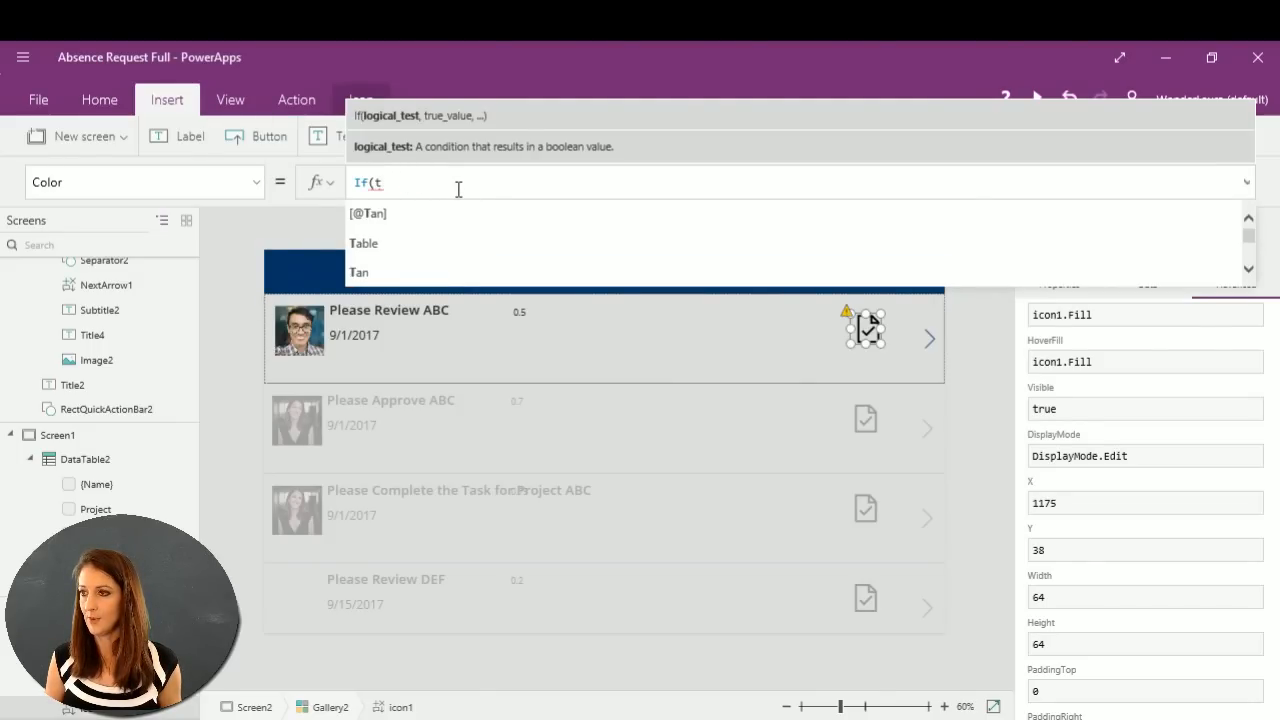
# Leave the unfinished icon formula, select the percent-complete label in the first gallery item and list the data fields available for it.
pyautogui.click(581, 346)
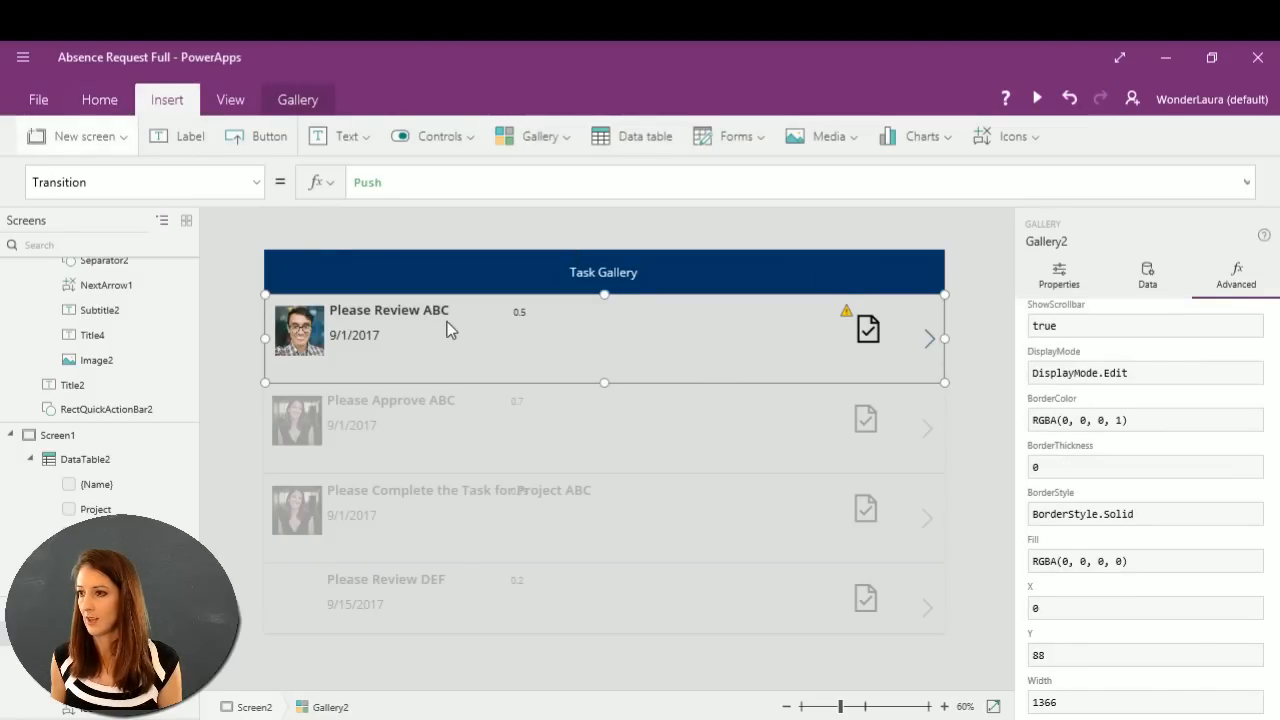
pyautogui.click(519, 318)
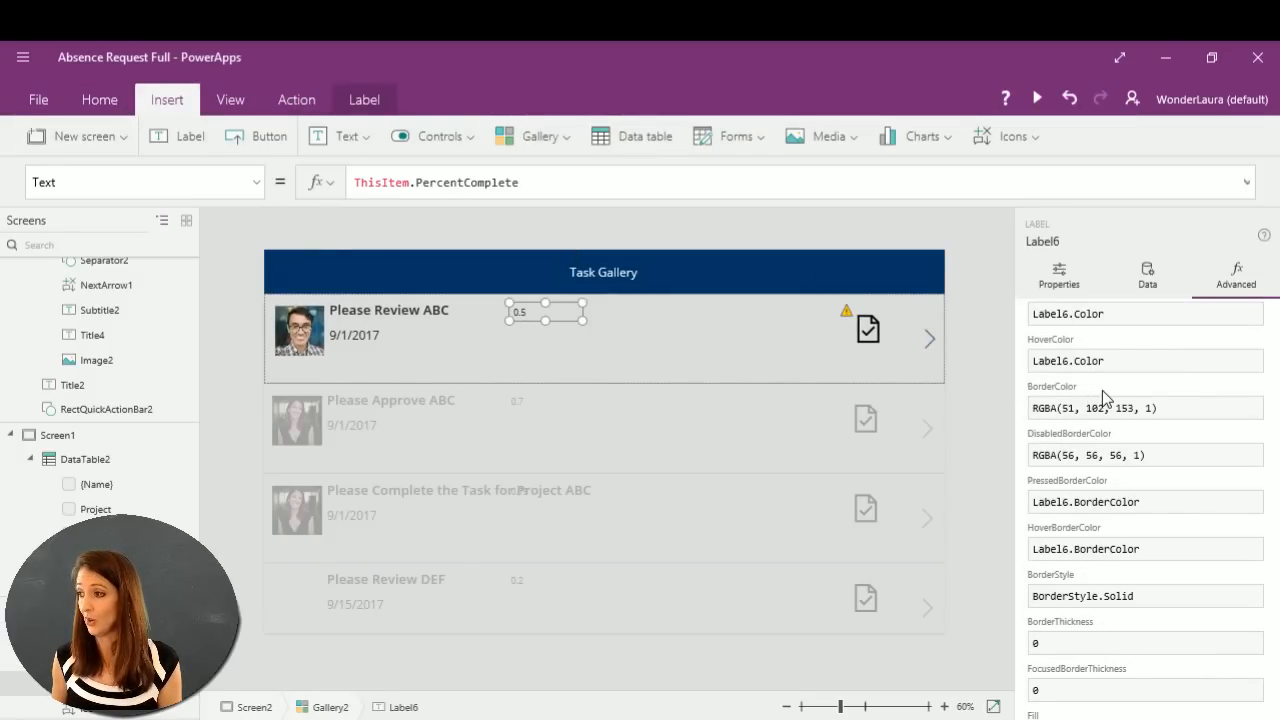
pyautogui.click(1062, 284)
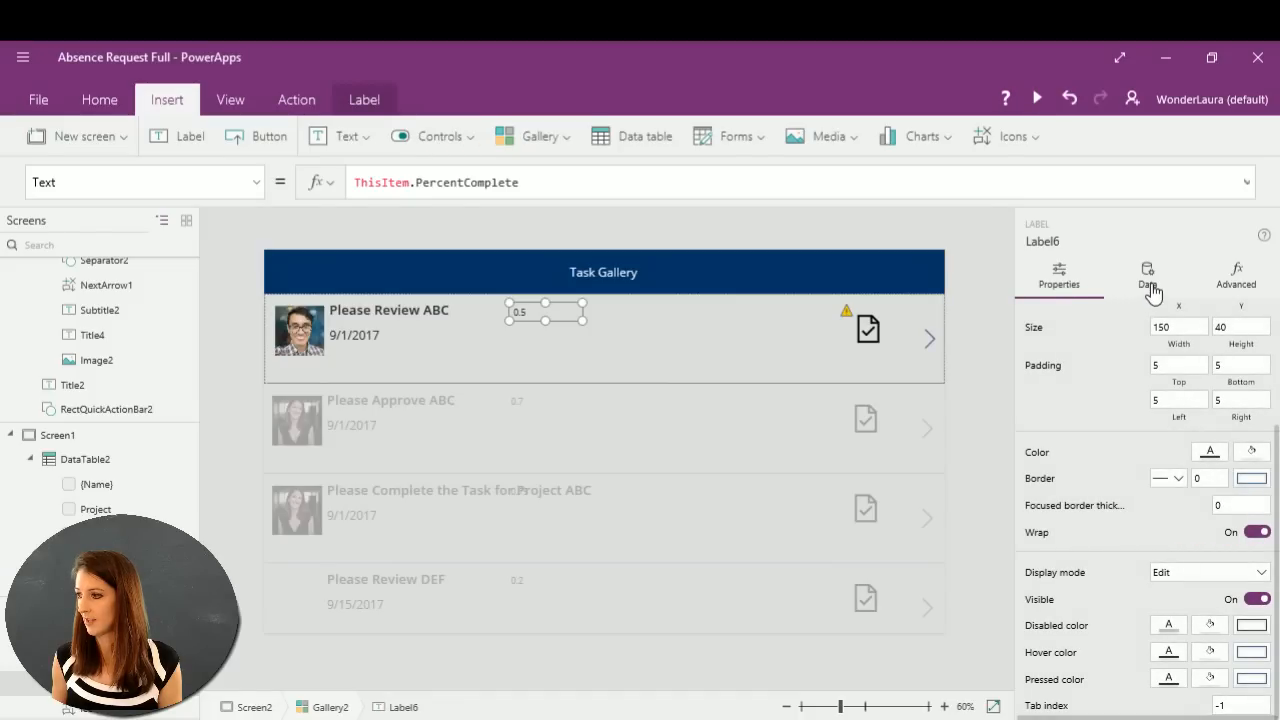
pyautogui.click(1147, 277)
pyautogui.scroll(-2, 1124, 565)
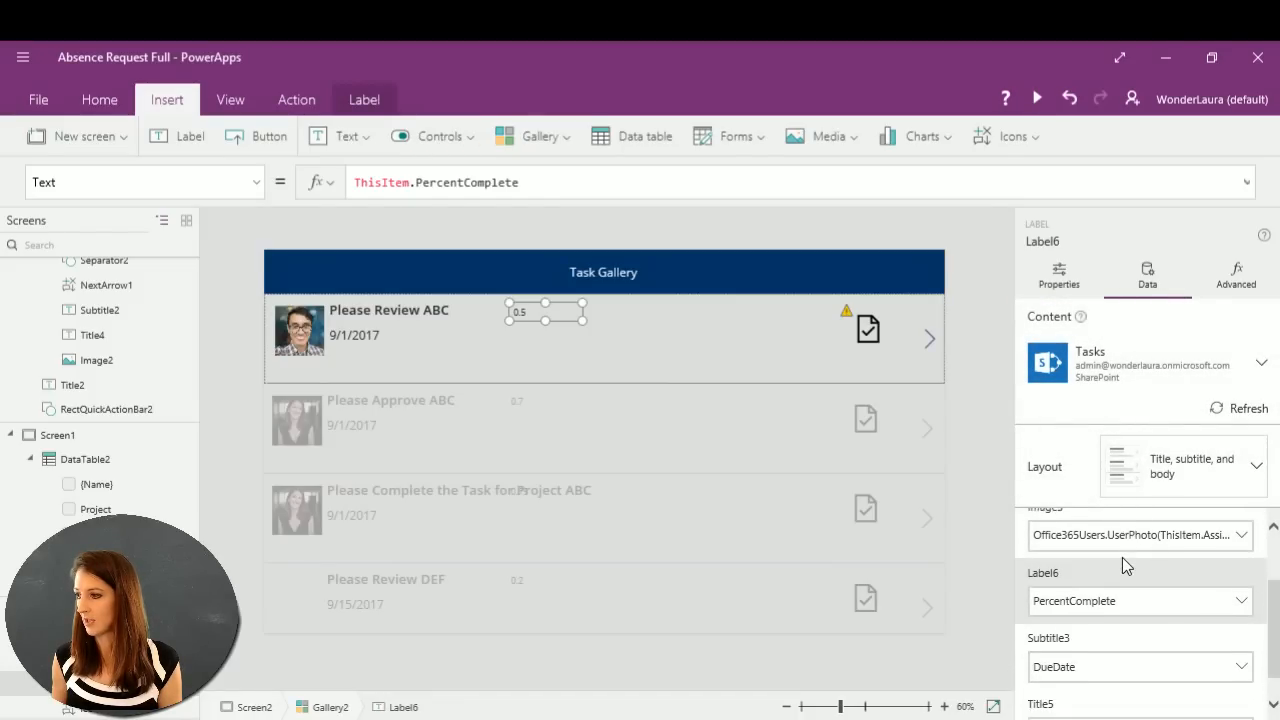
pyautogui.scroll(1, 1120, 563)
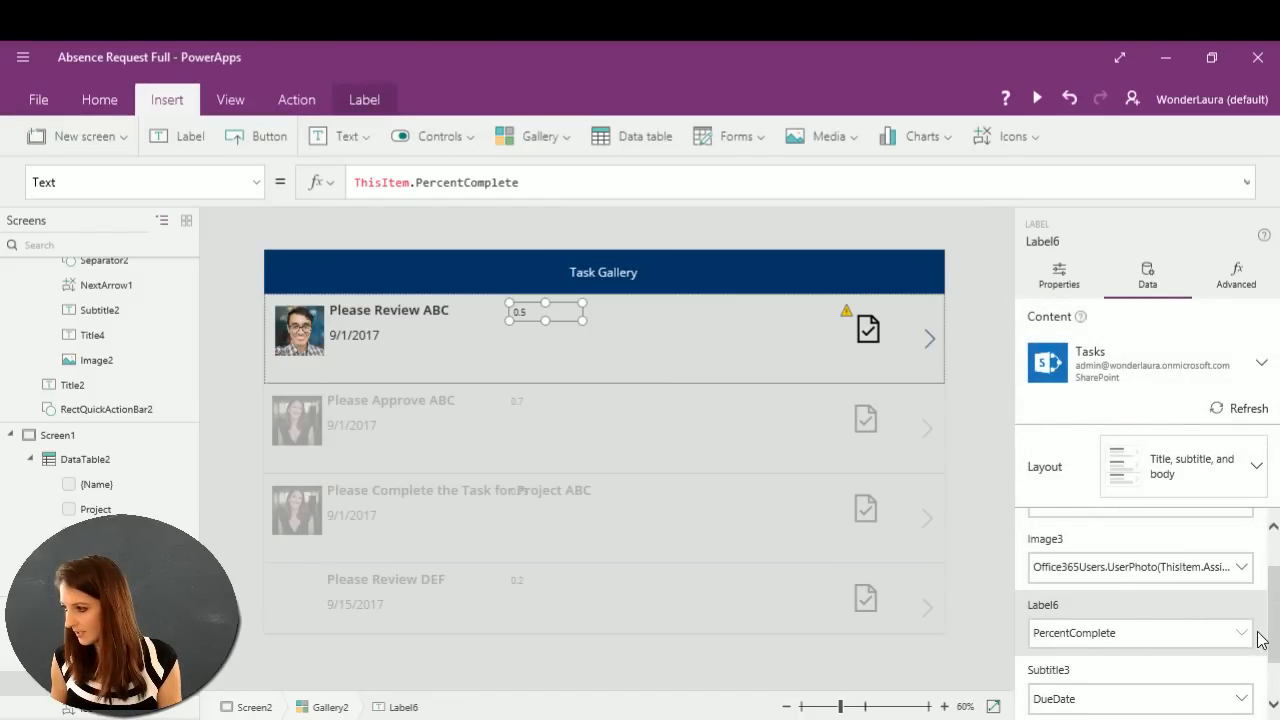
pyautogui.click(1208, 634)
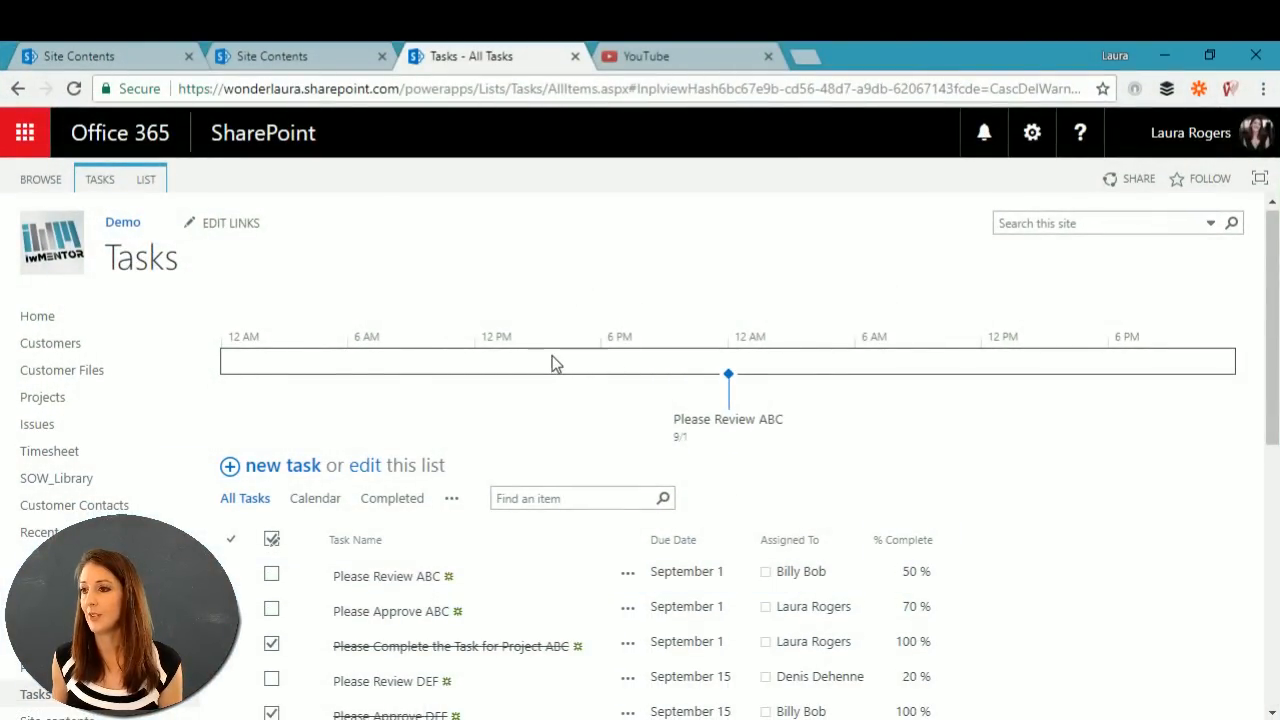
# In the SharePoint Tasks list settings, change the Task Status column's type to Single line of text.
pyautogui.click(148, 180)
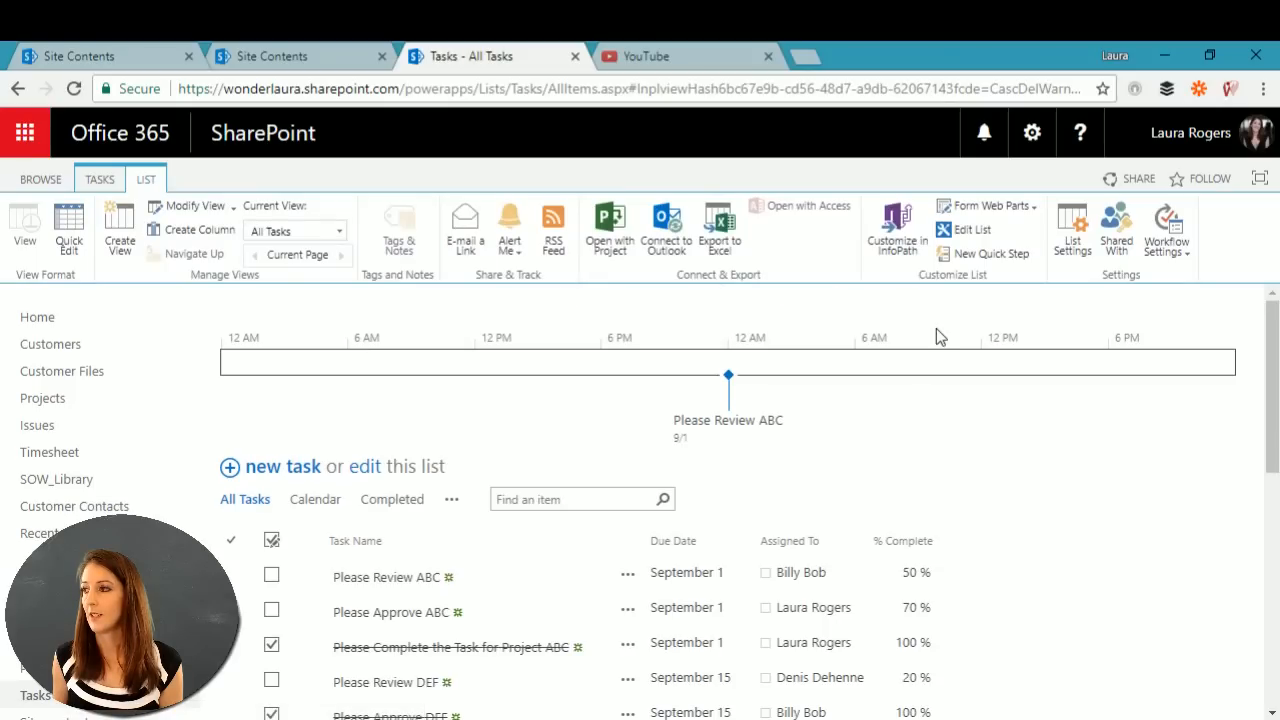
pyautogui.click(1078, 238)
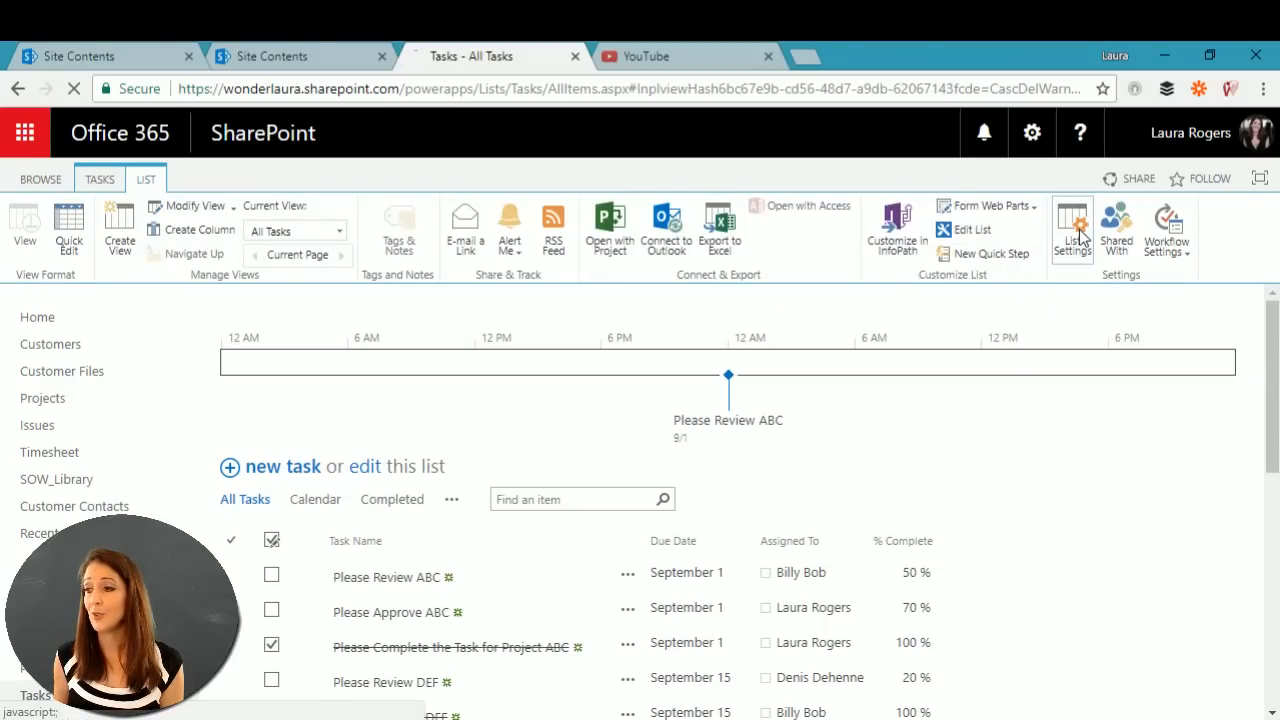
pyautogui.scroll(-10, 520, 555)
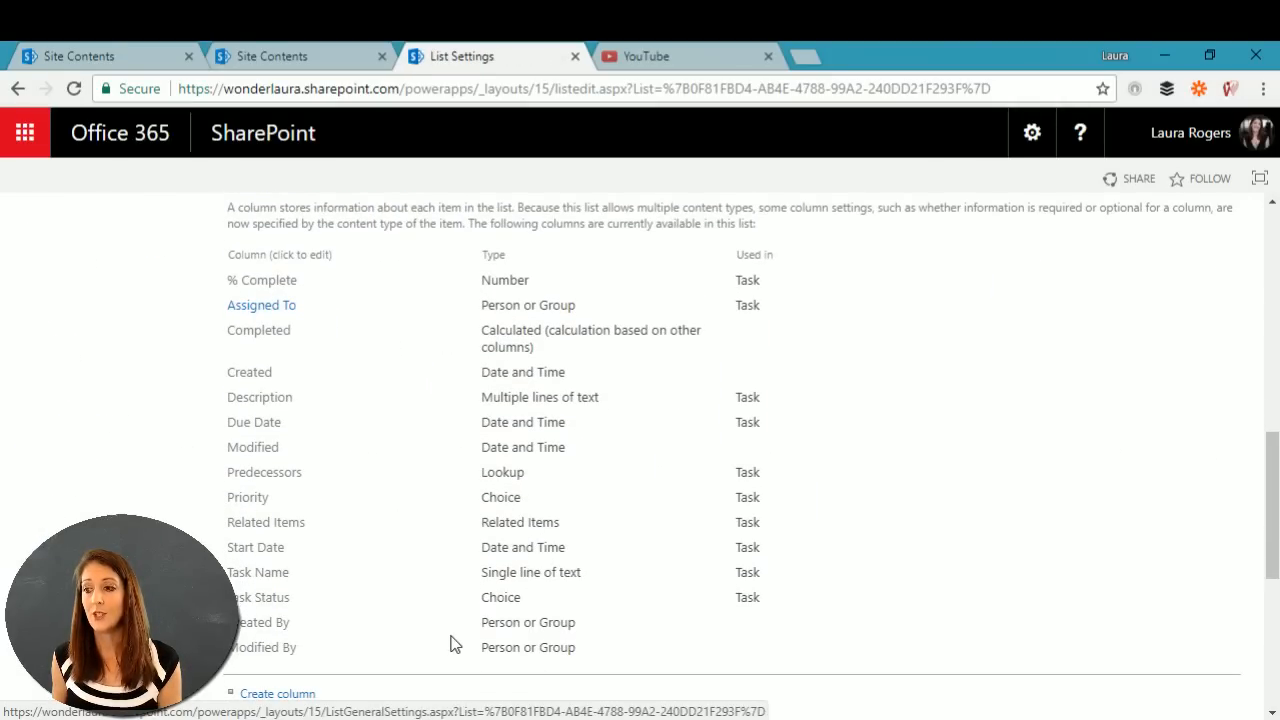
pyautogui.click(272, 600)
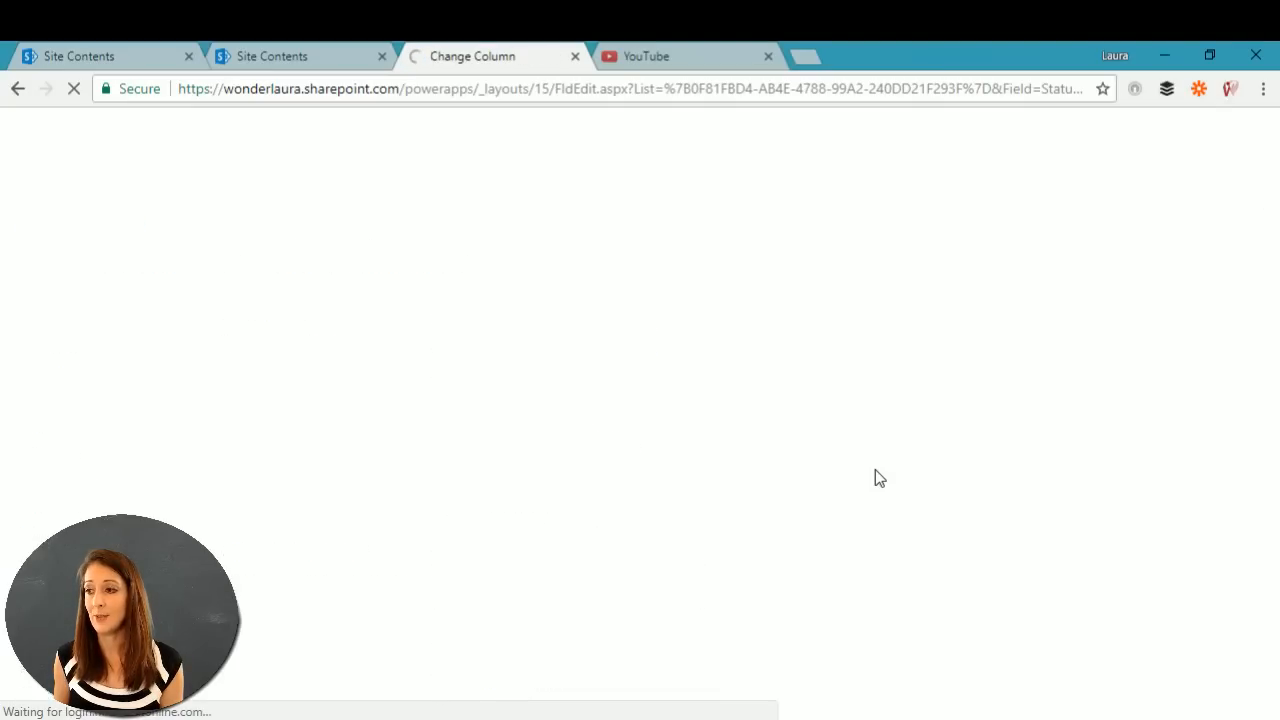
pyautogui.scroll(-5, 876, 478)
pyautogui.click(1120, 612)
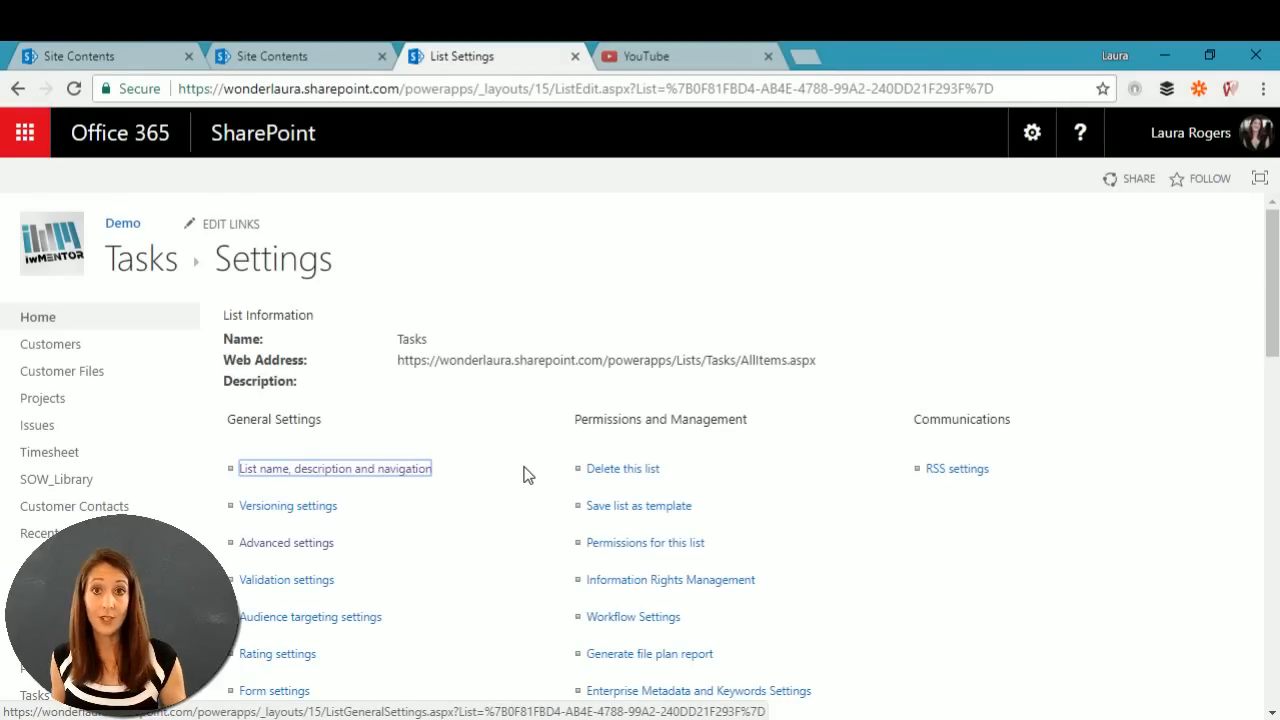
pyautogui.scroll(-8, 537, 458)
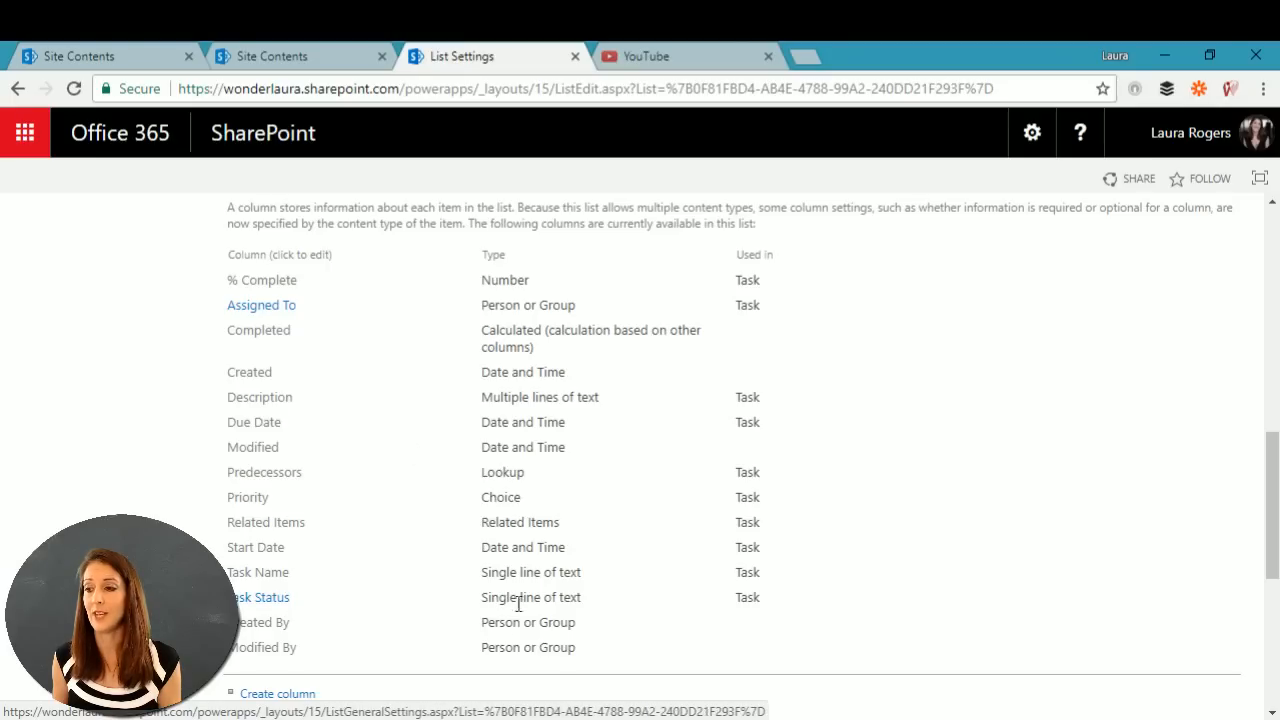
pyautogui.click(265, 600)
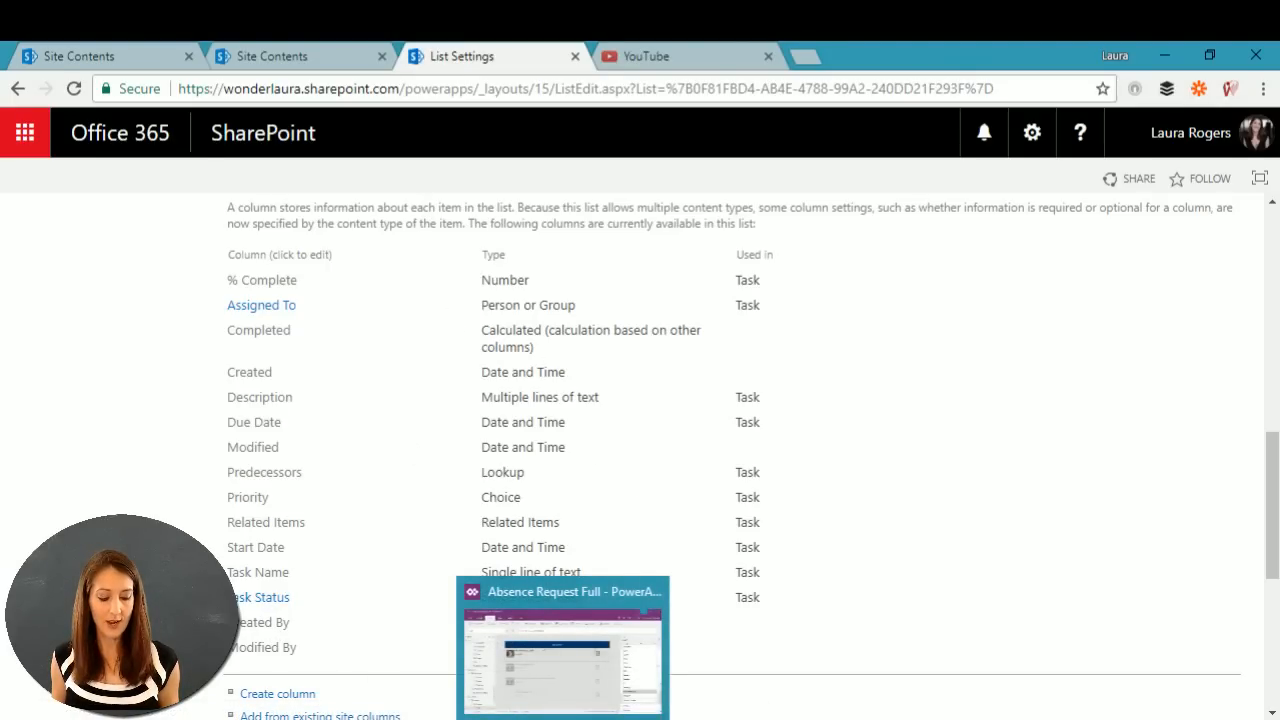
# Switch back to PowerApps, refresh the Tasks data source and bind the gallery's percent-complete label to the Status field.
pyautogui.click(563, 719)
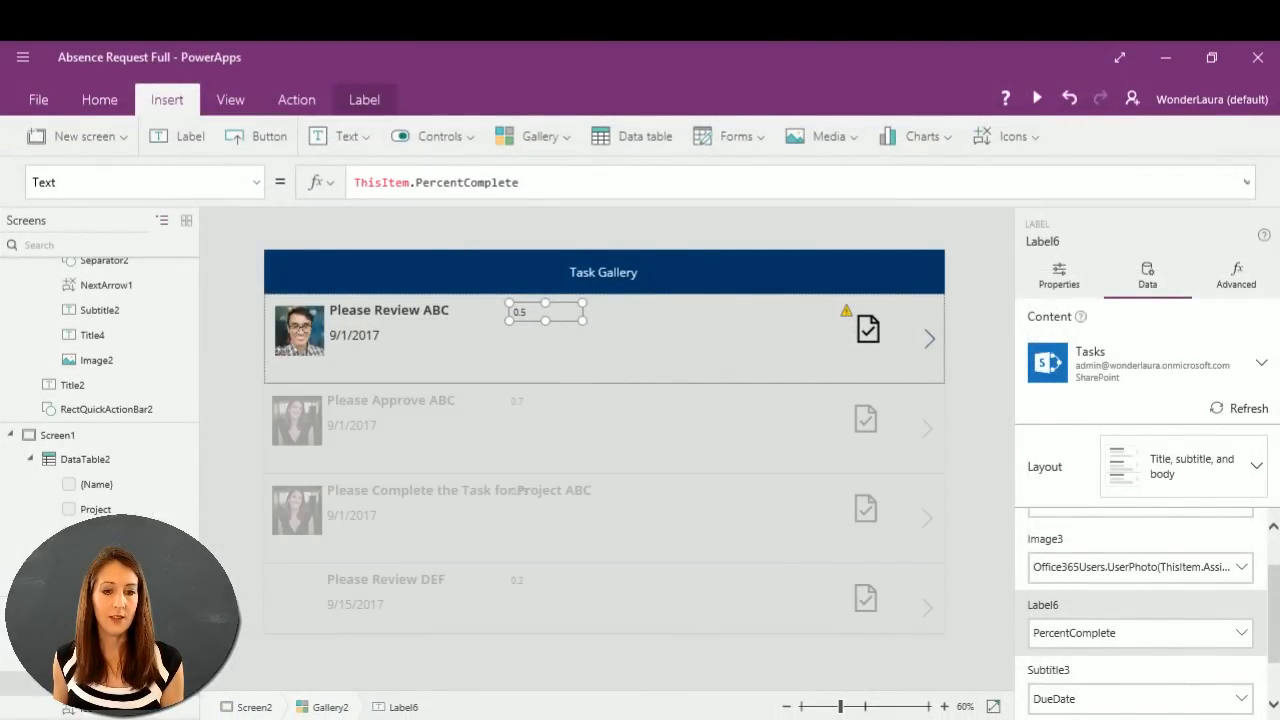
pyautogui.hotkey('alt', 'Tab')
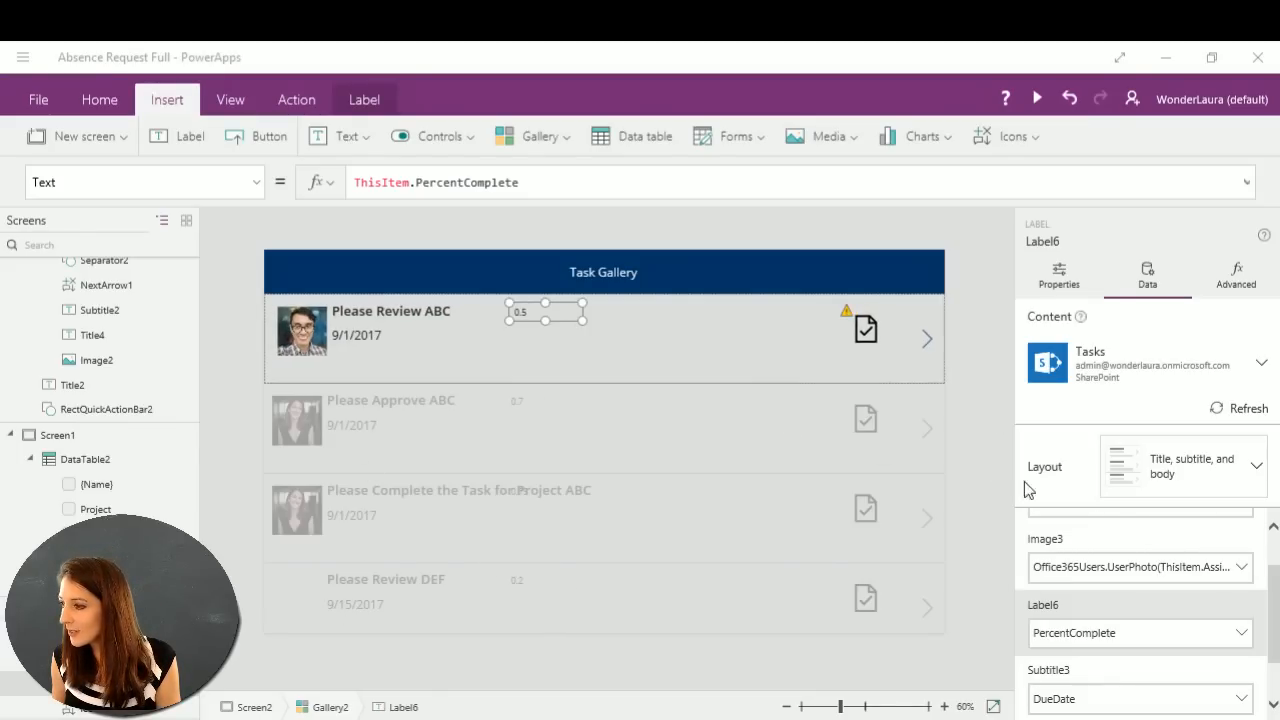
pyautogui.click(1117, 635)
pyautogui.click(1117, 635)
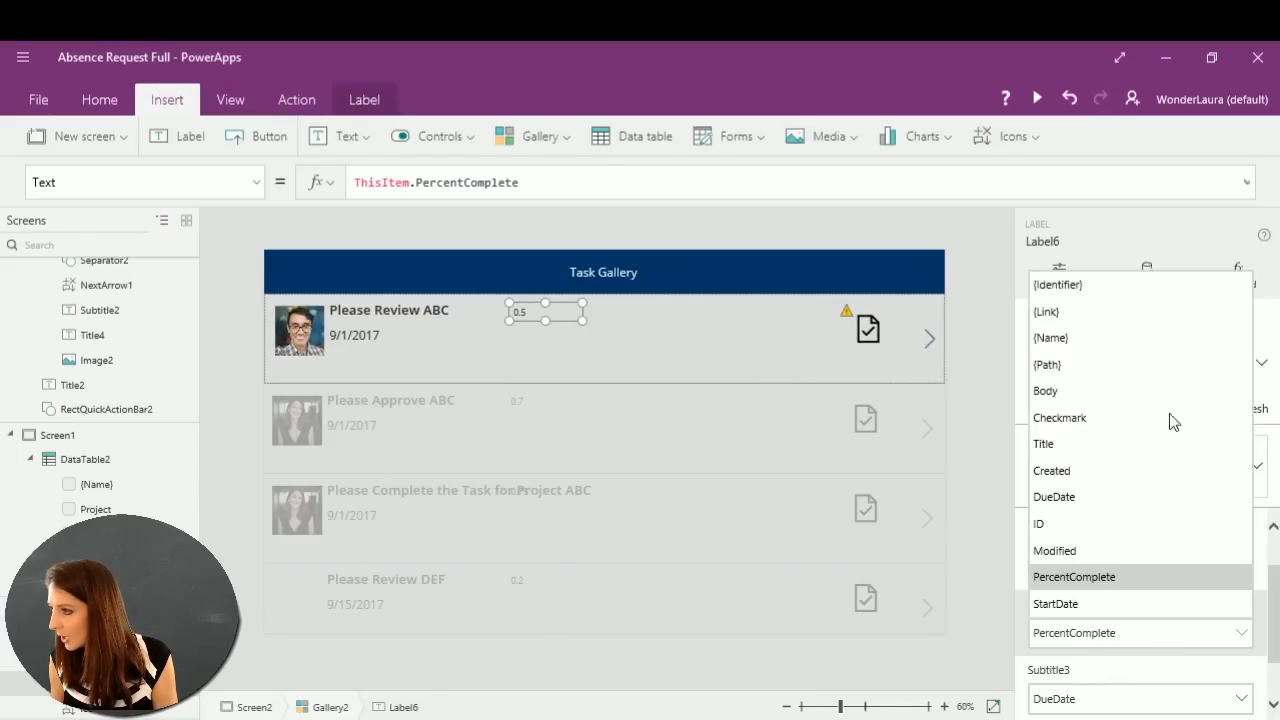
pyautogui.click(1160, 240)
pyautogui.click(1247, 409)
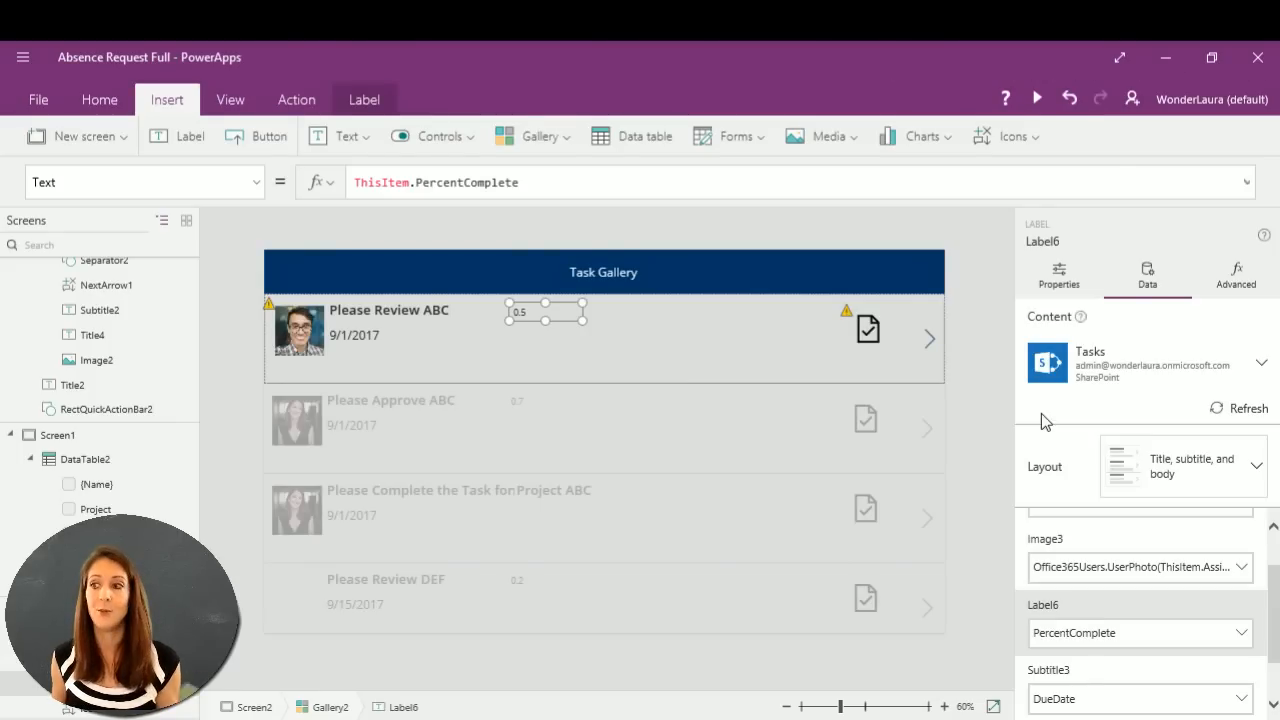
pyautogui.click(1242, 636)
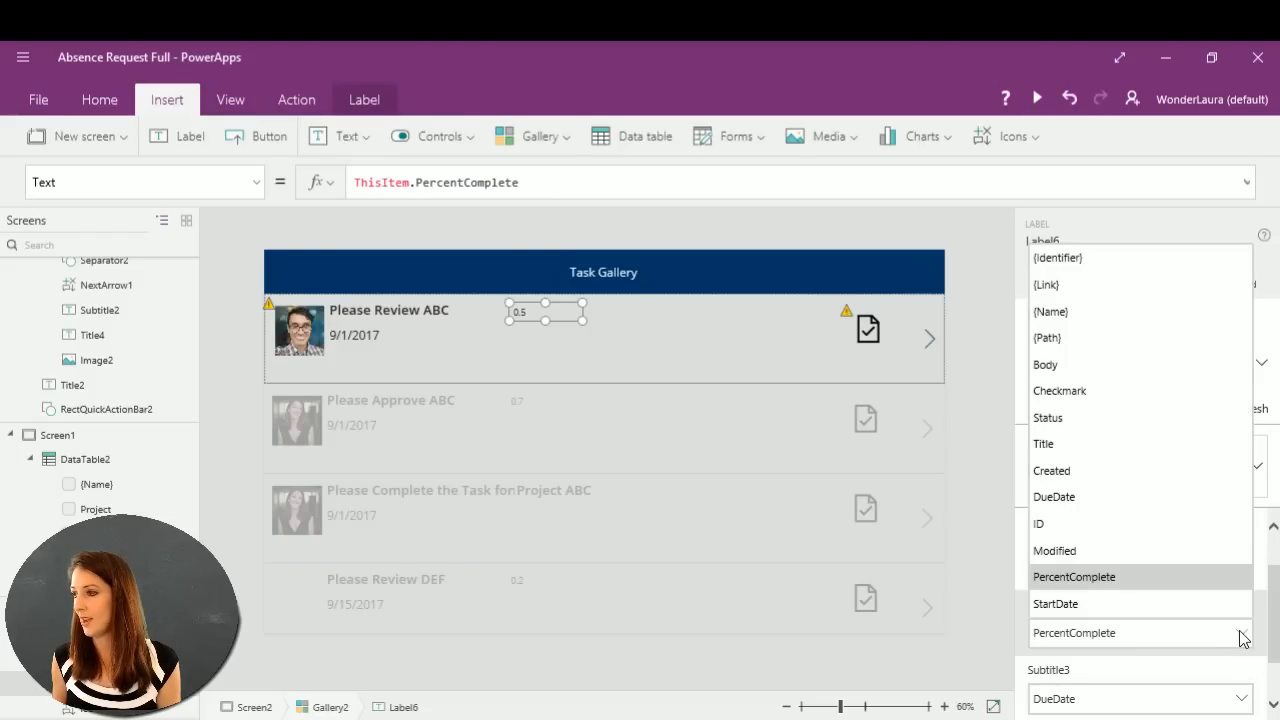
pyautogui.click(1058, 420)
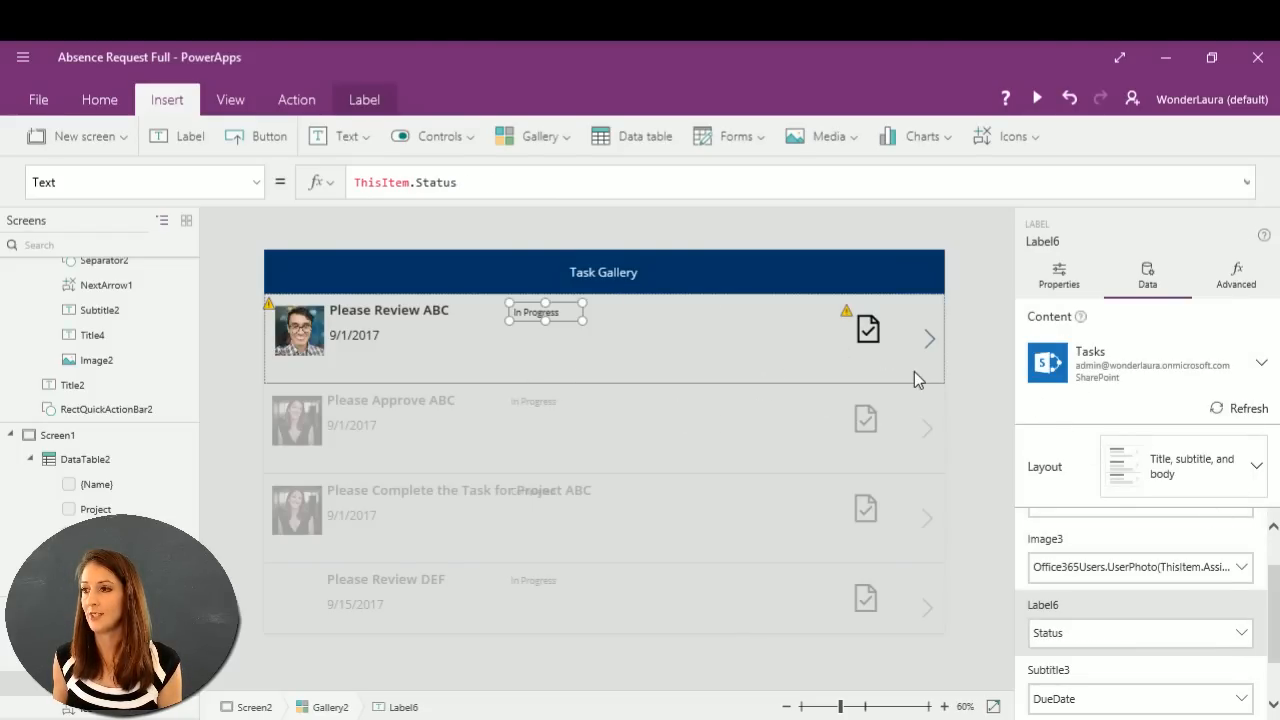
# Replace the gallery checkmark icon's Color formula with an If function that tests Status="Completed".
pyautogui.click(867, 338)
pyautogui.click(471, 178)
pyautogui.hotkey('ctrl', 'a')
pyautogui.write('If(')
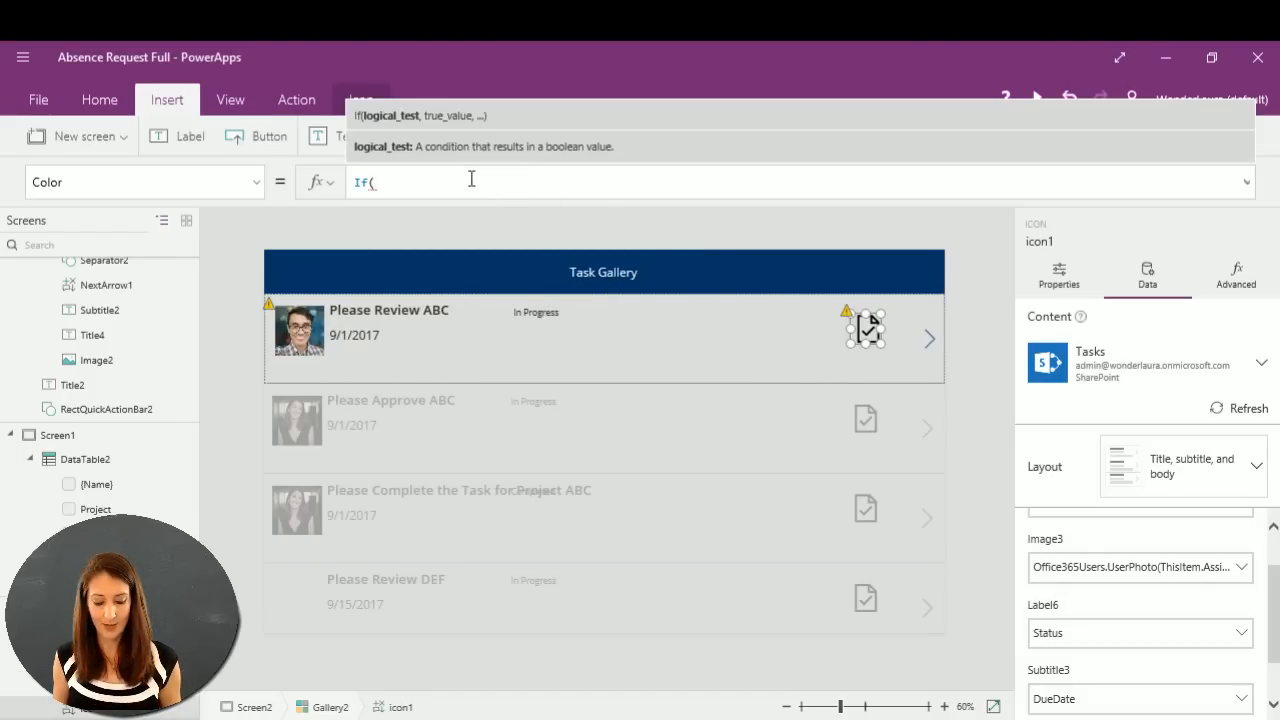
pyautogui.write('sta')
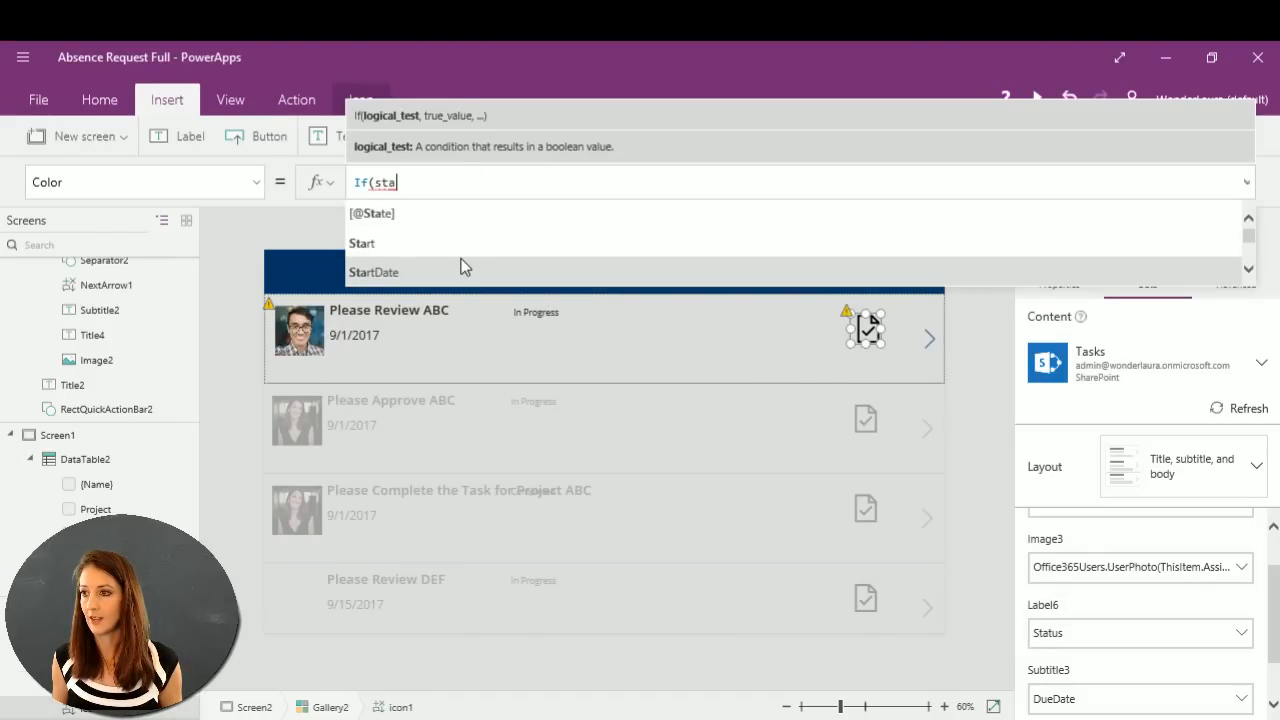
pyautogui.write('tu')
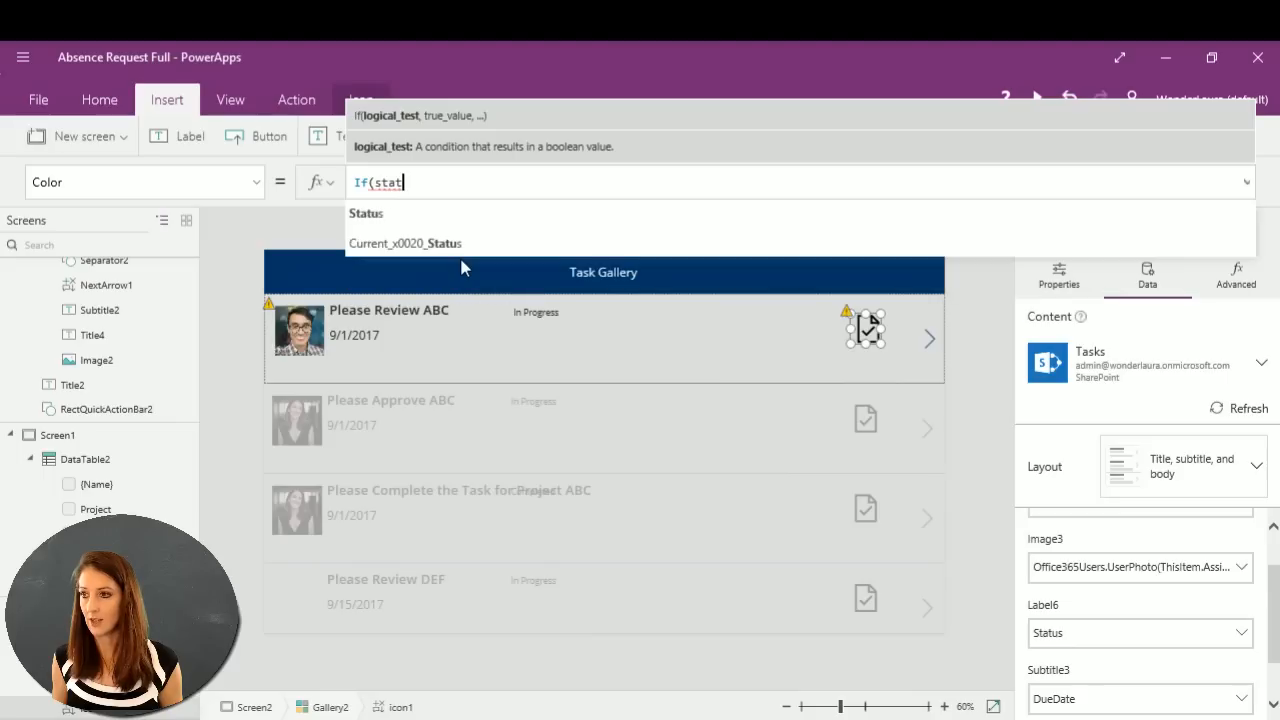
pyautogui.click(420, 216)
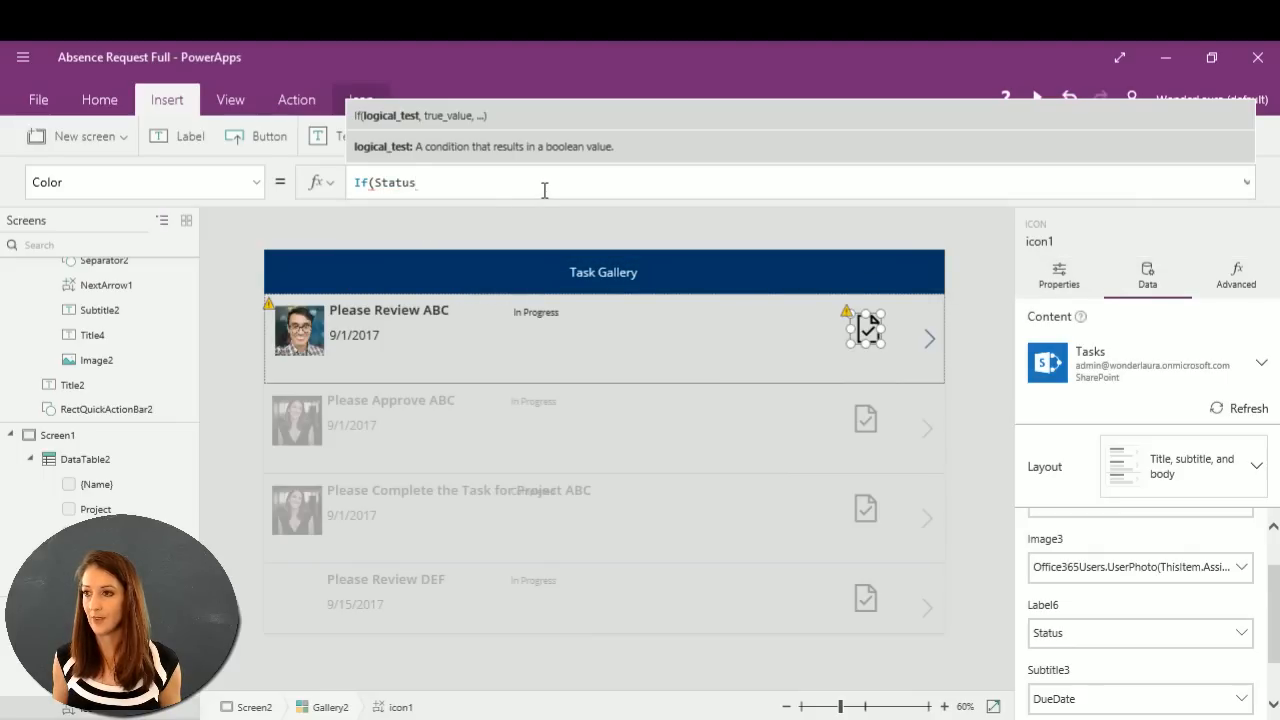
pyautogui.write('=')
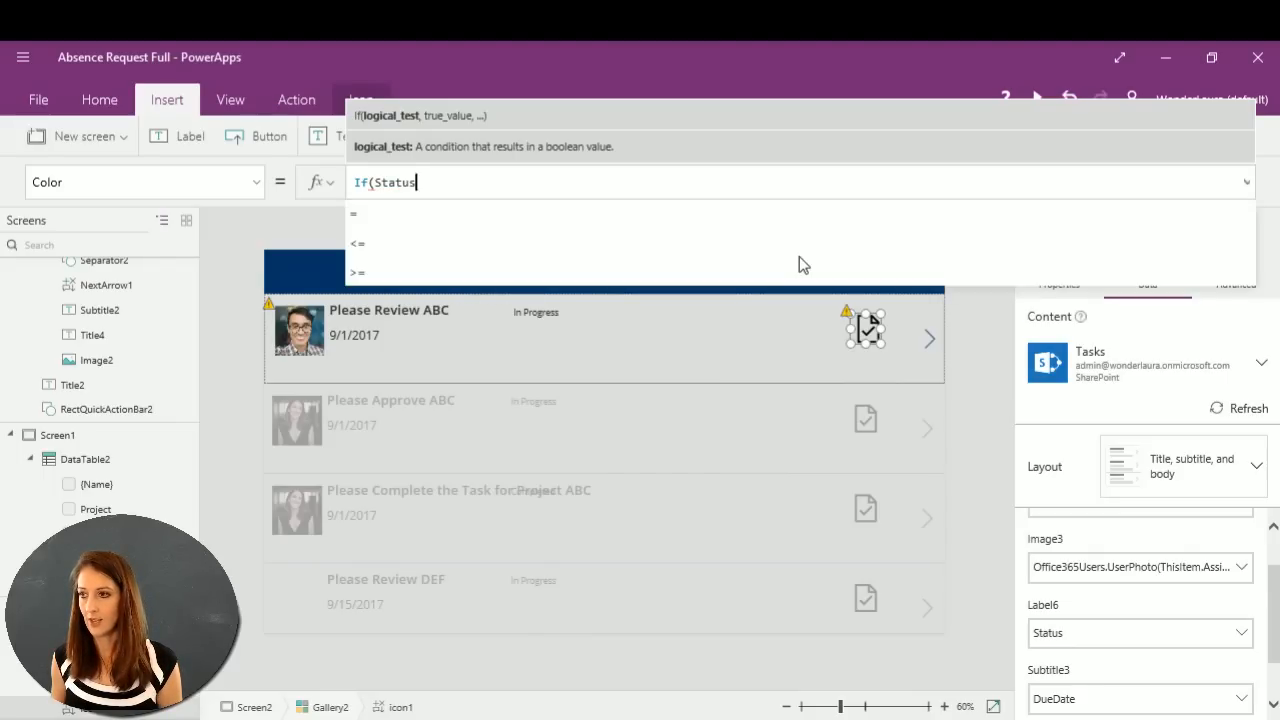
pyautogui.write('"')
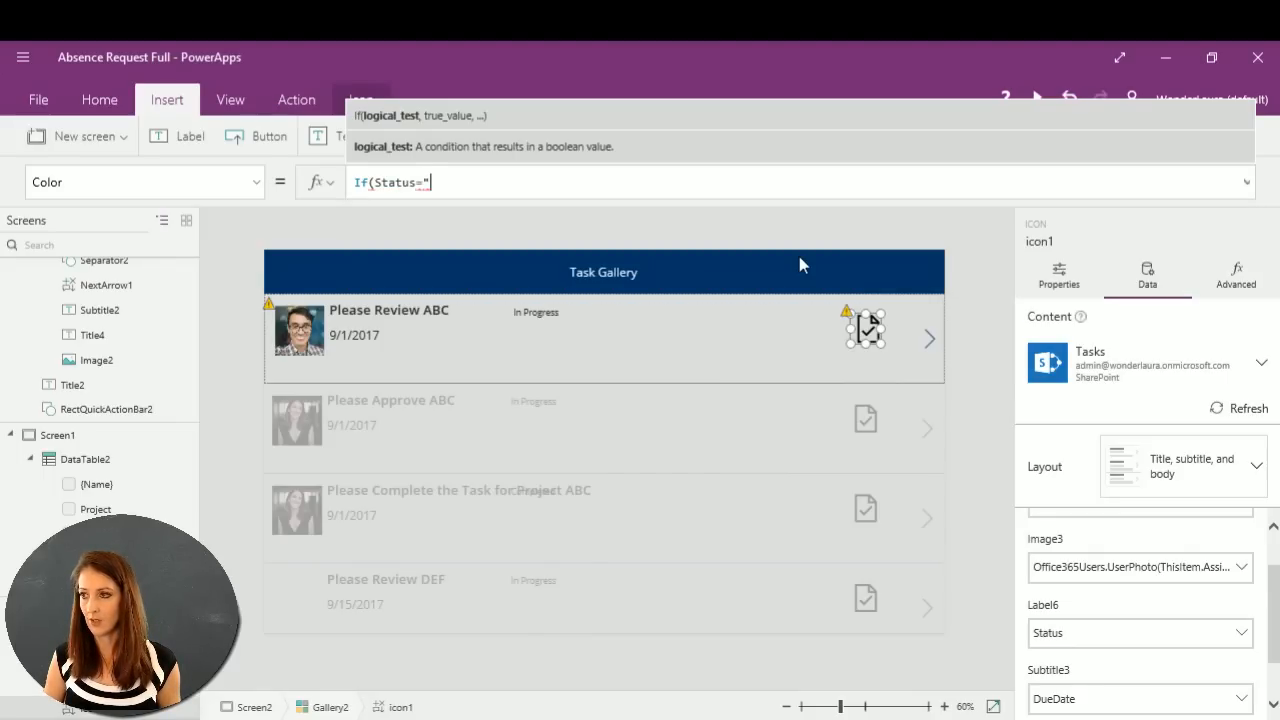
pyautogui.write('Compleed')
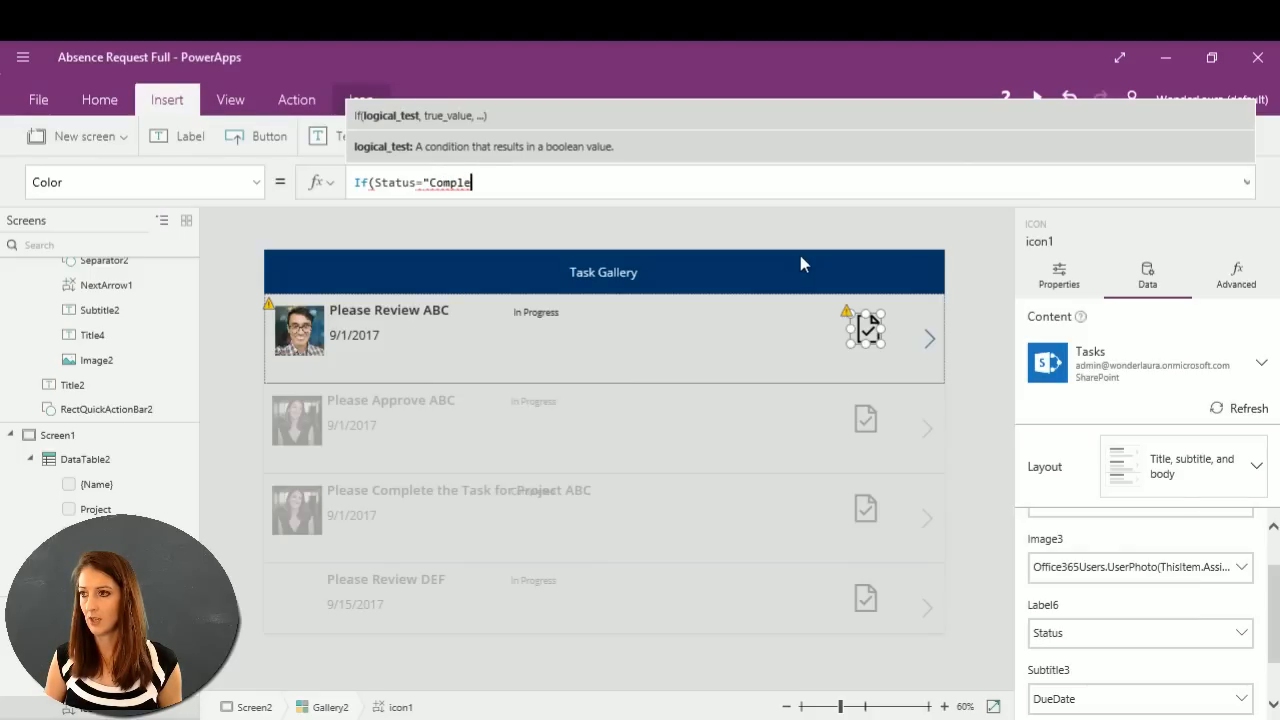
pyautogui.press('BackSpace')
pyautogui.press('BackSpace')
pyautogui.press('BackSpace')
pyautogui.write('ete')
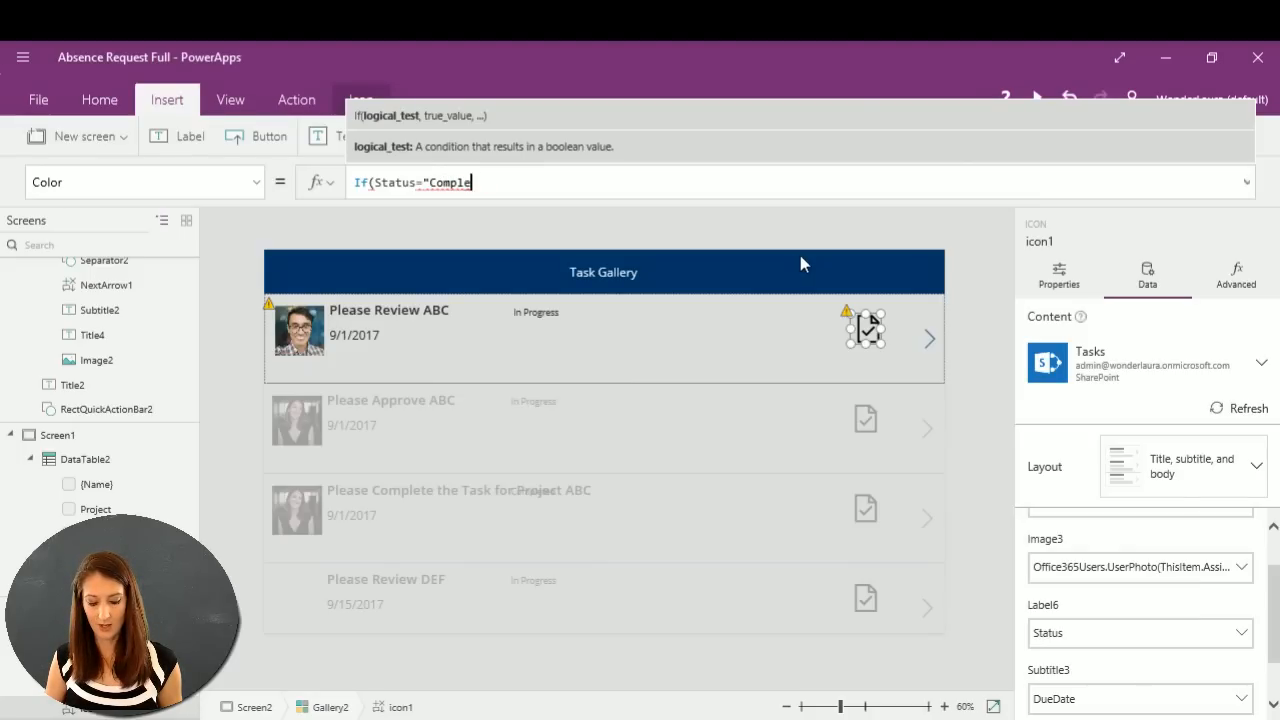
pyautogui.write('d",')
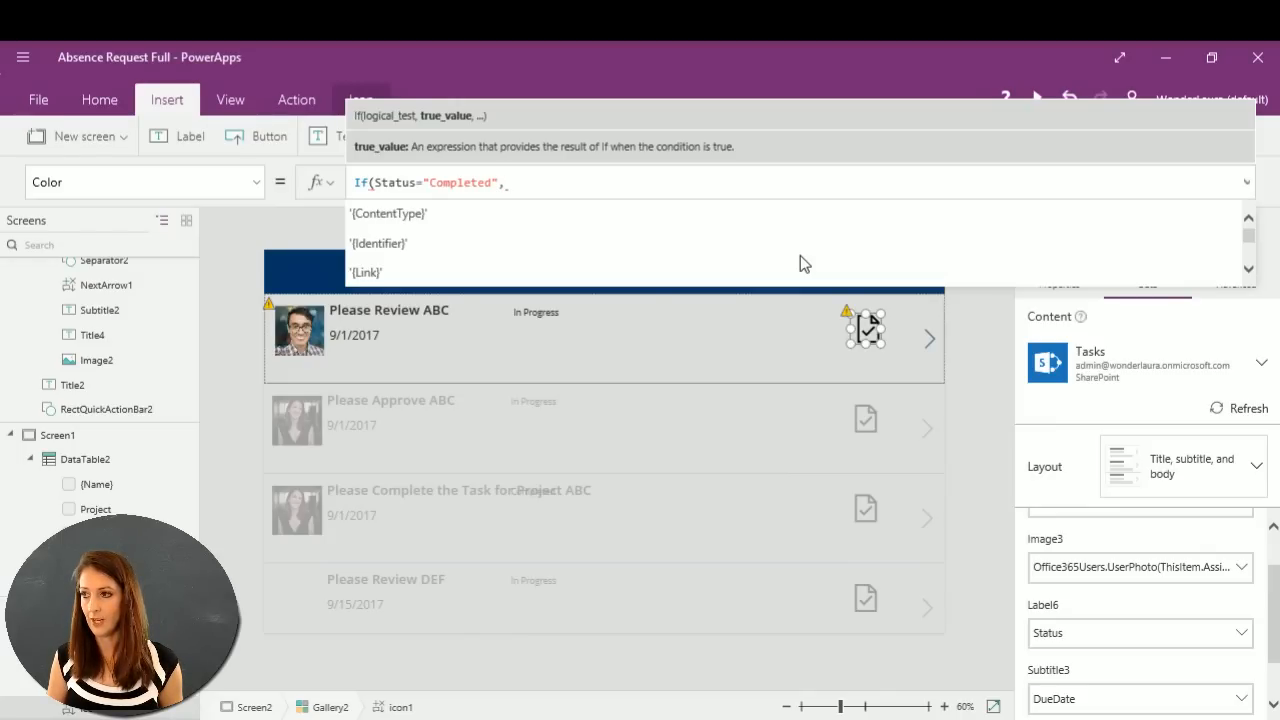
# Complete the icon's Color formula with Green as the true value and Purple as the else value.
pyautogui.write('gr')
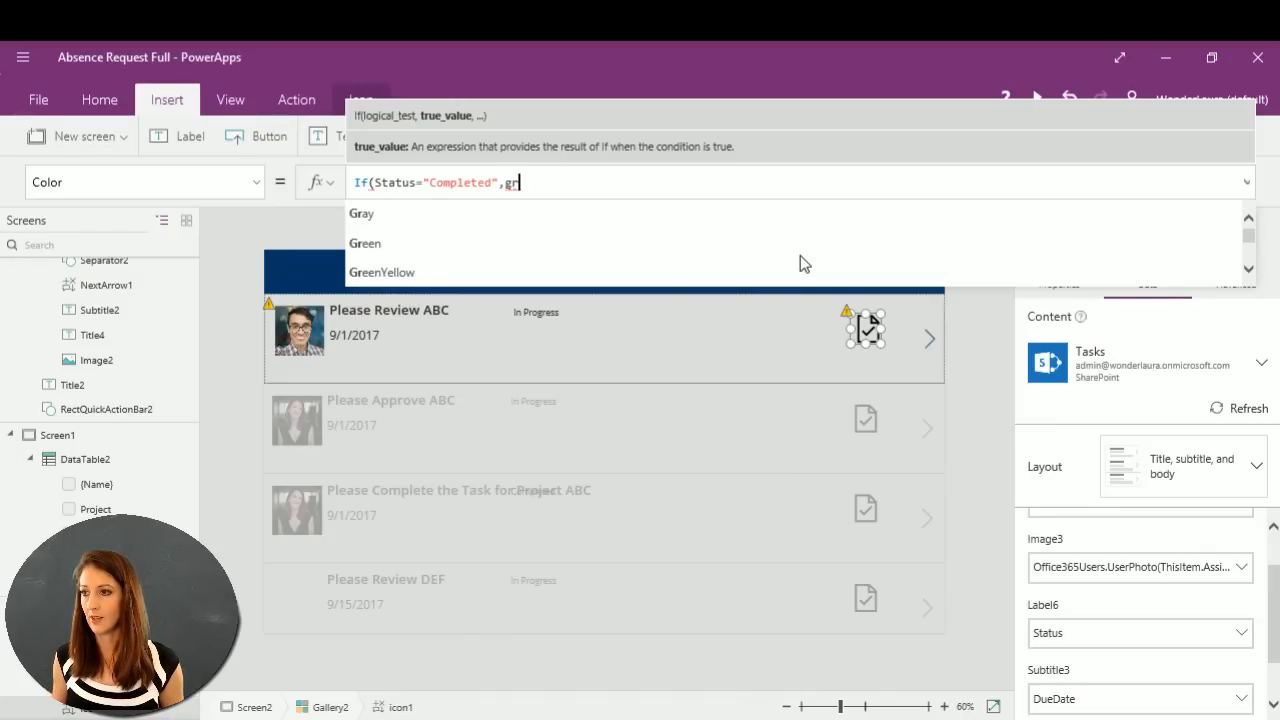
pyautogui.click(577, 245)
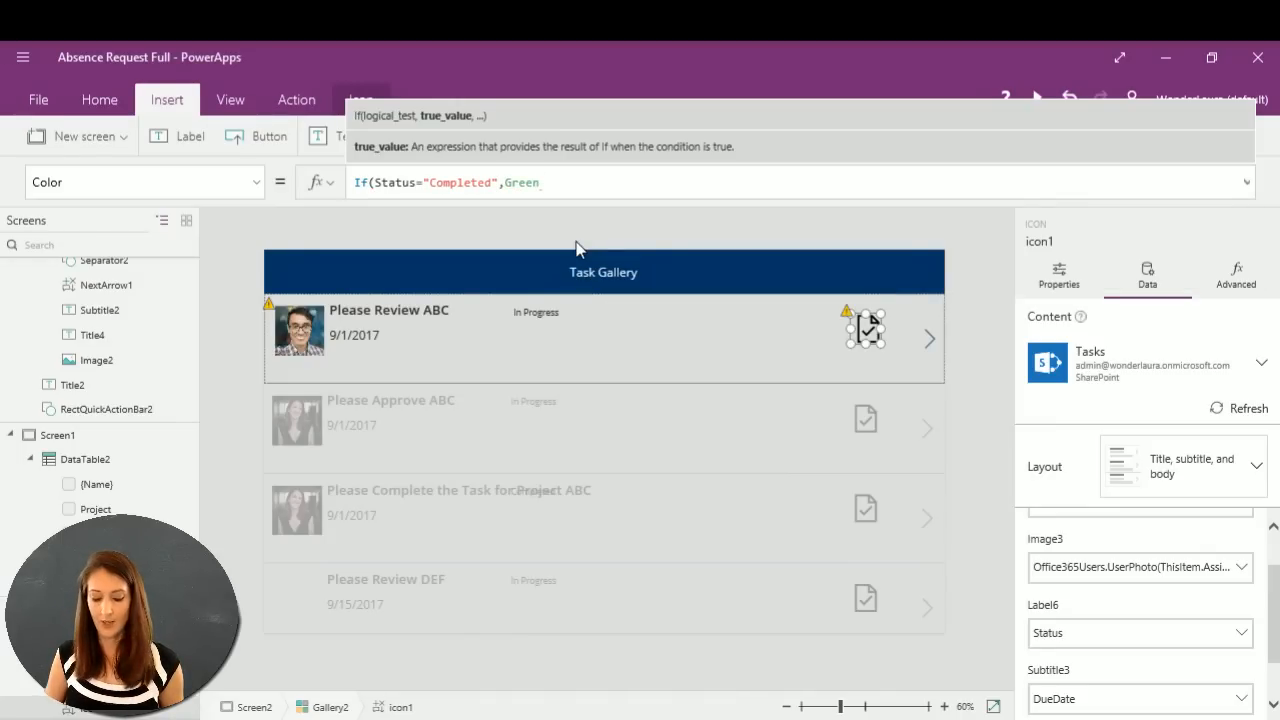
pyautogui.write(',')
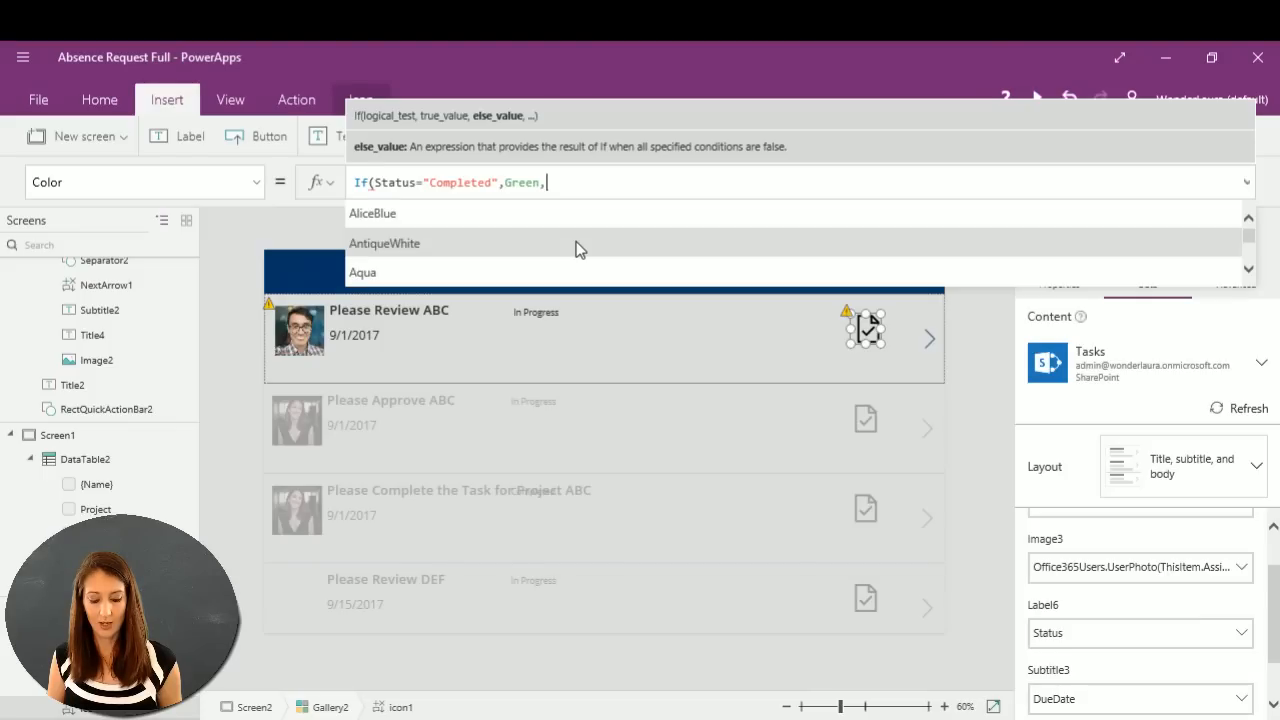
pyautogui.write('pu')
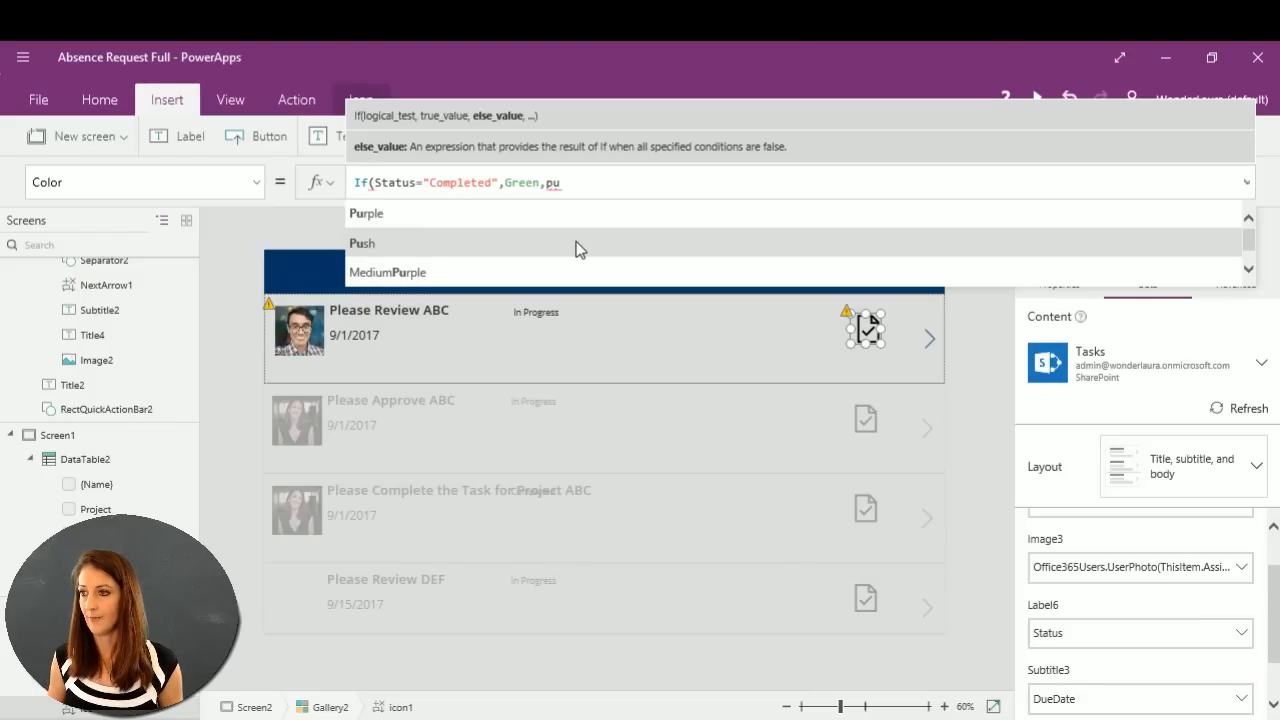
pyautogui.click(580, 215)
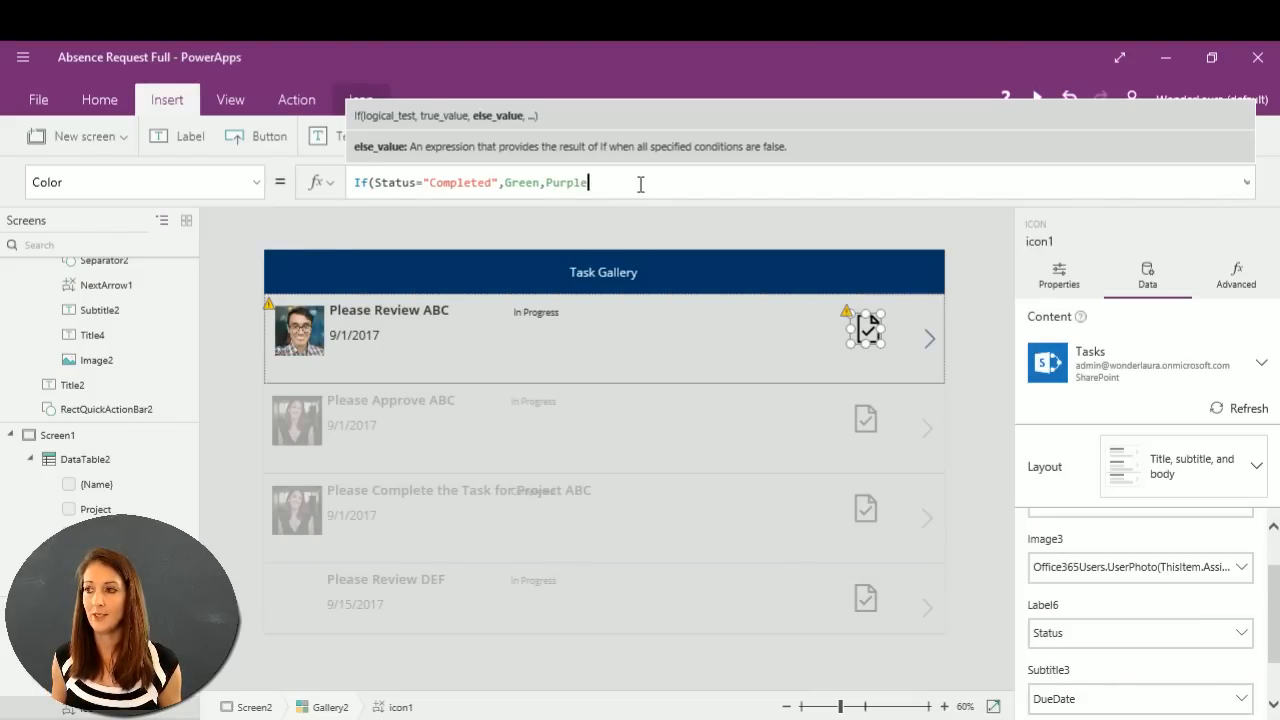
pyautogui.write(')')
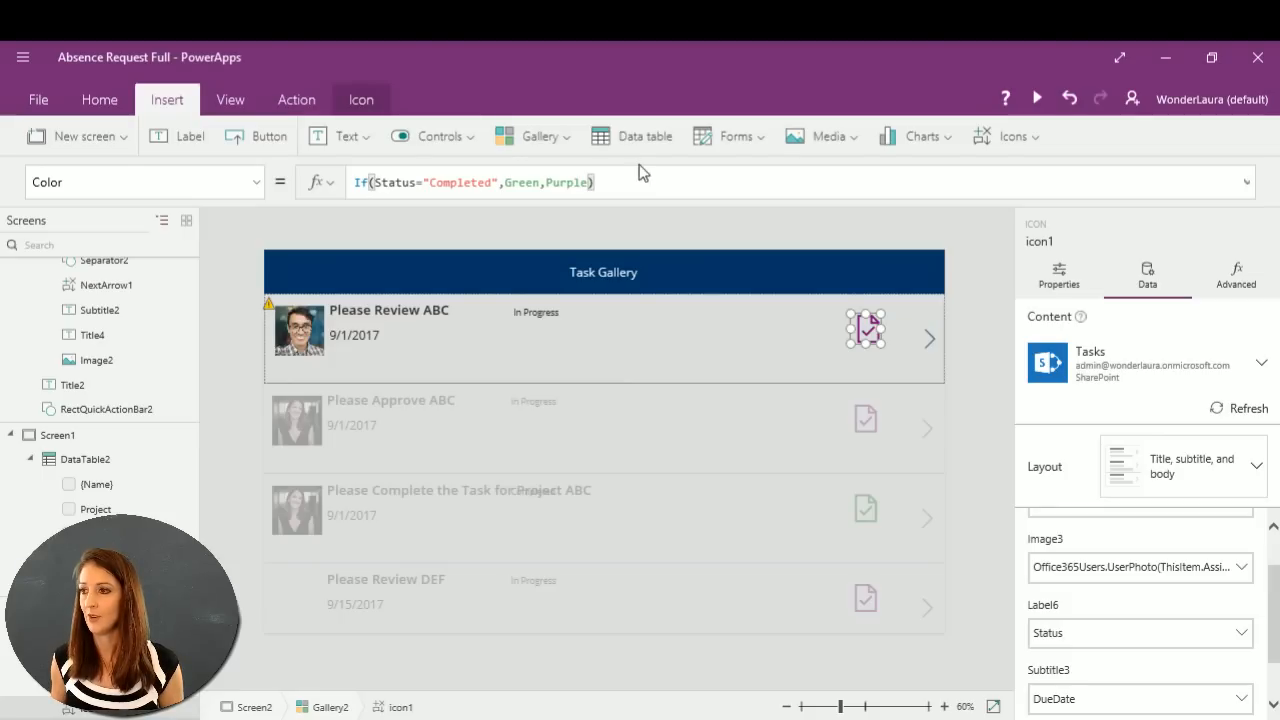
pyautogui.click(761, 429)
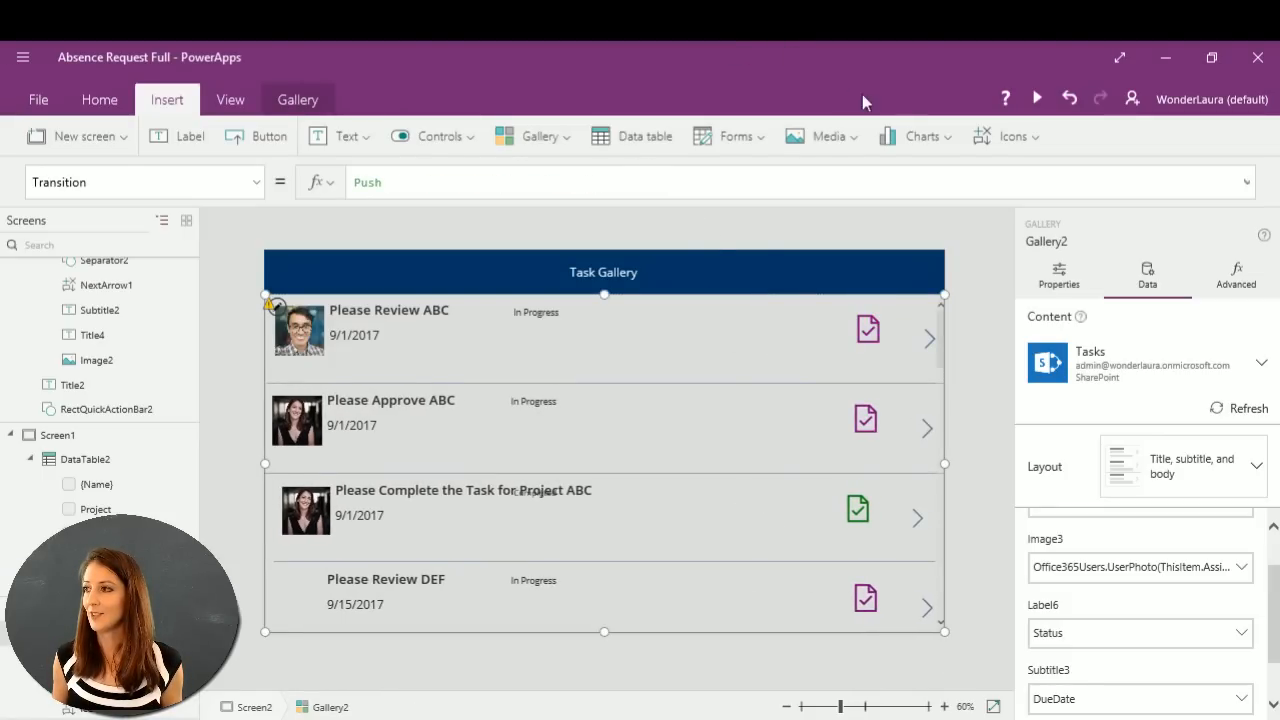
# Preview the app and examine the checkmark colors throughout the Task Gallery, ending the preview when done.
pyautogui.click(1038, 97)
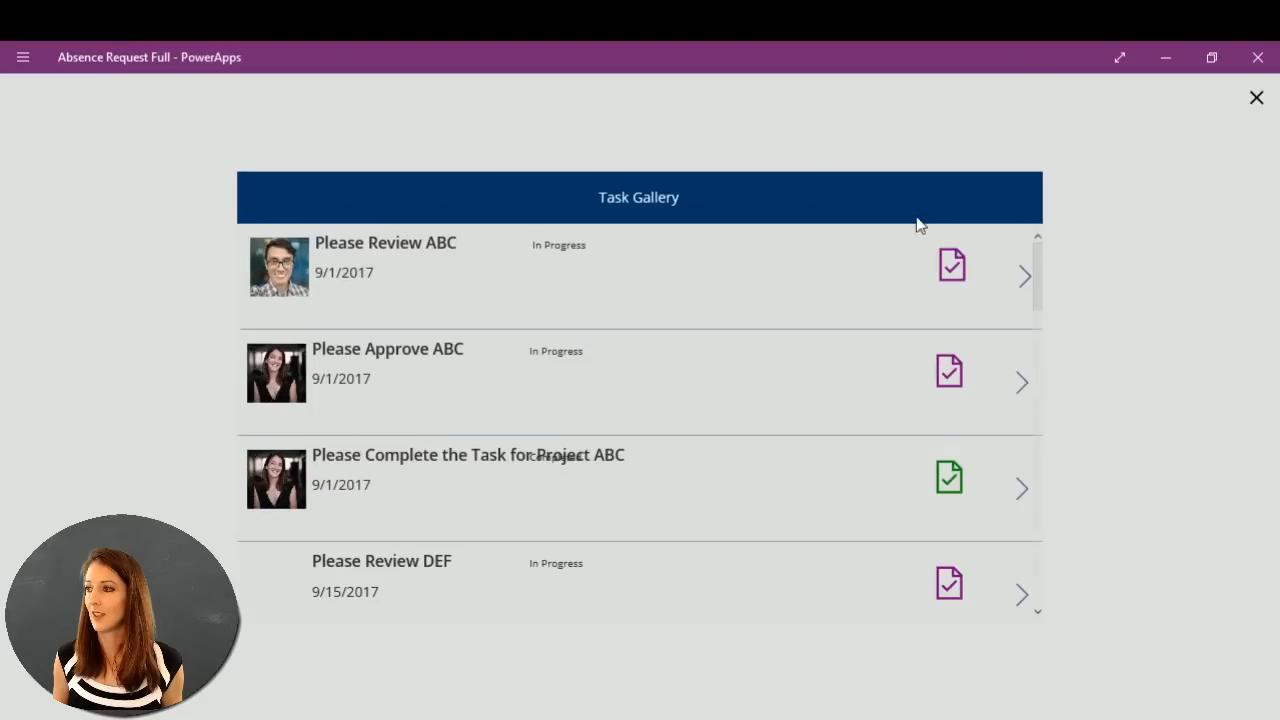
pyautogui.moveTo(1200, 256); pyautogui.dragTo(1237, 460)
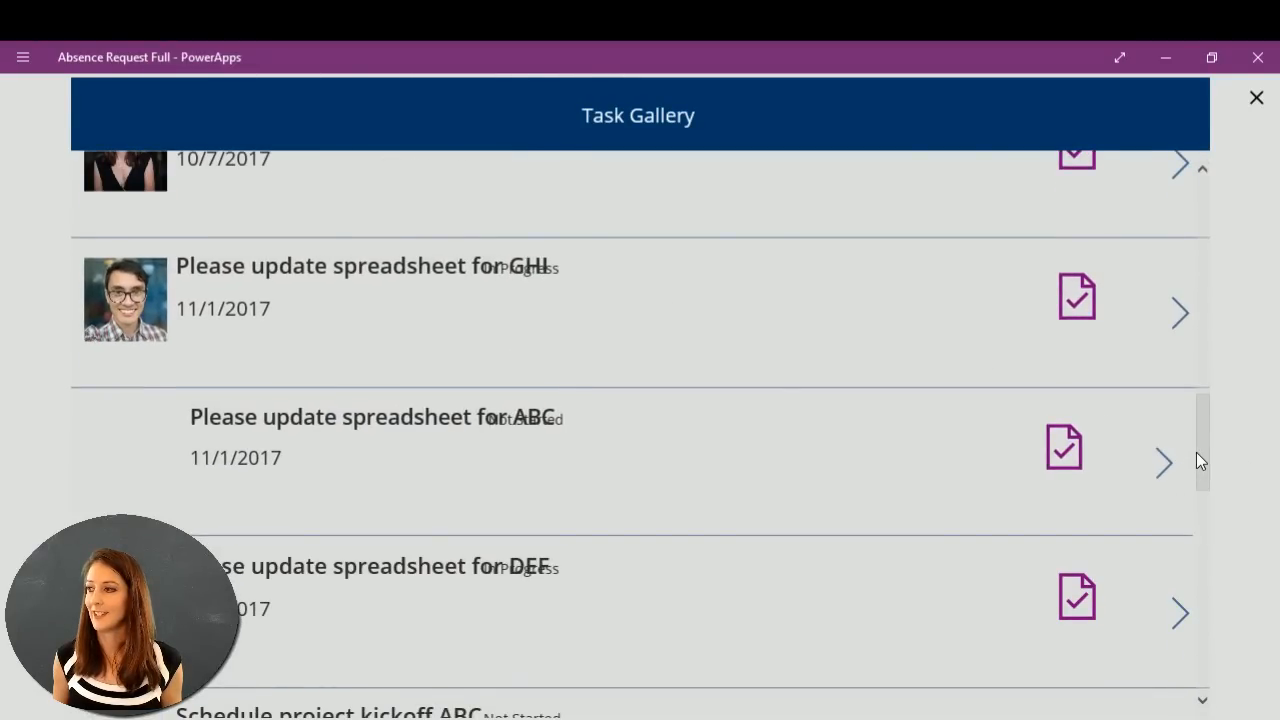
pyautogui.moveTo(1200, 453); pyautogui.dragTo(1177, 223)
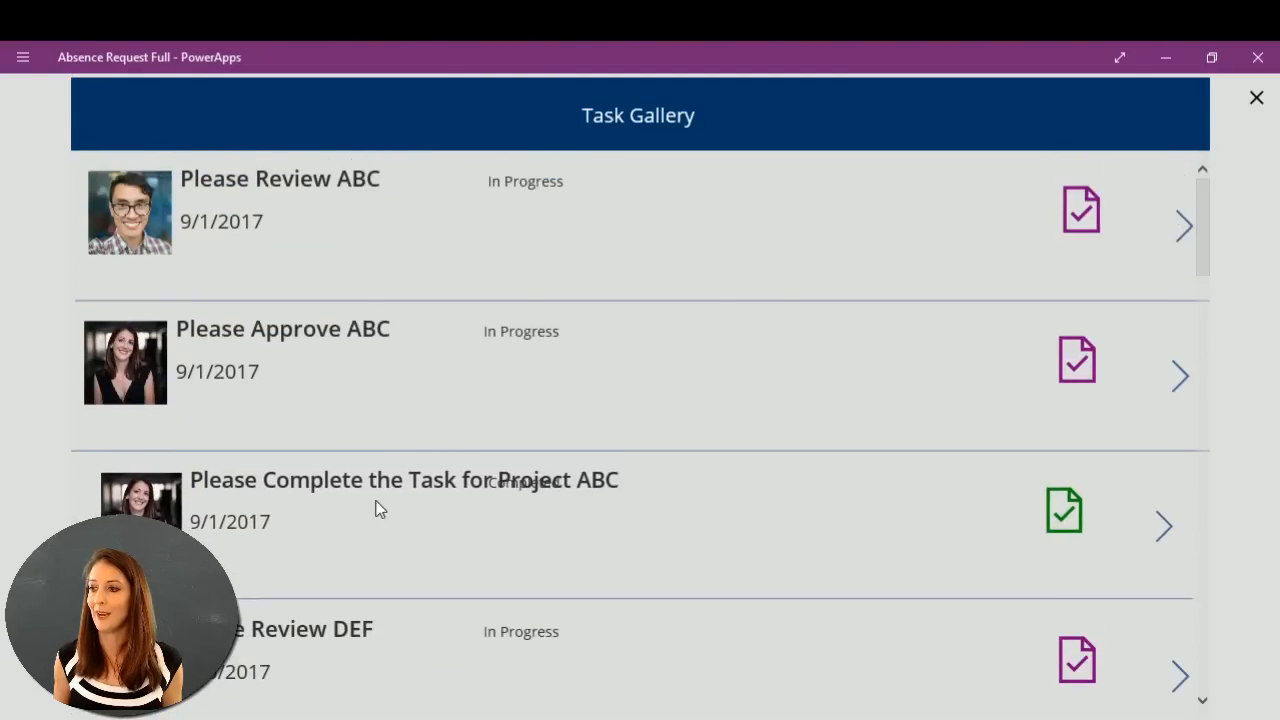
pyautogui.click(1254, 99)
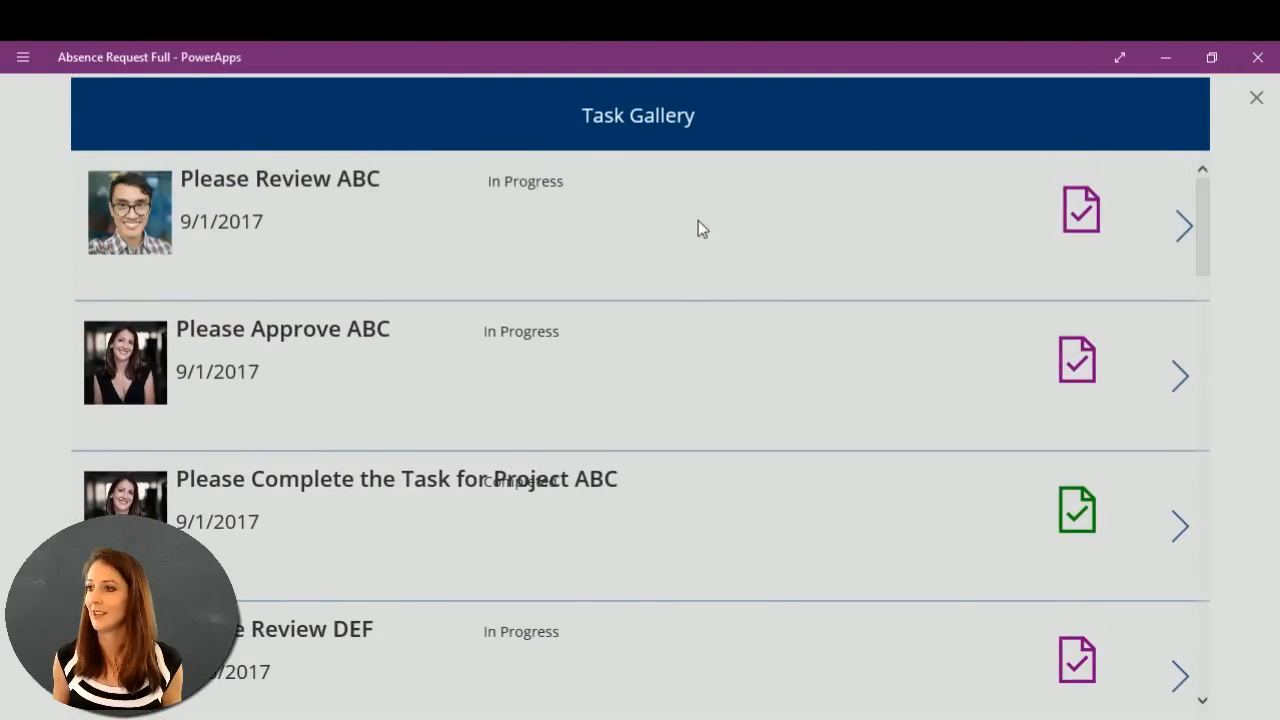
# Move the gallery's Status label farther right in the item template, clear of the long task titles.
pyautogui.click(462, 497)
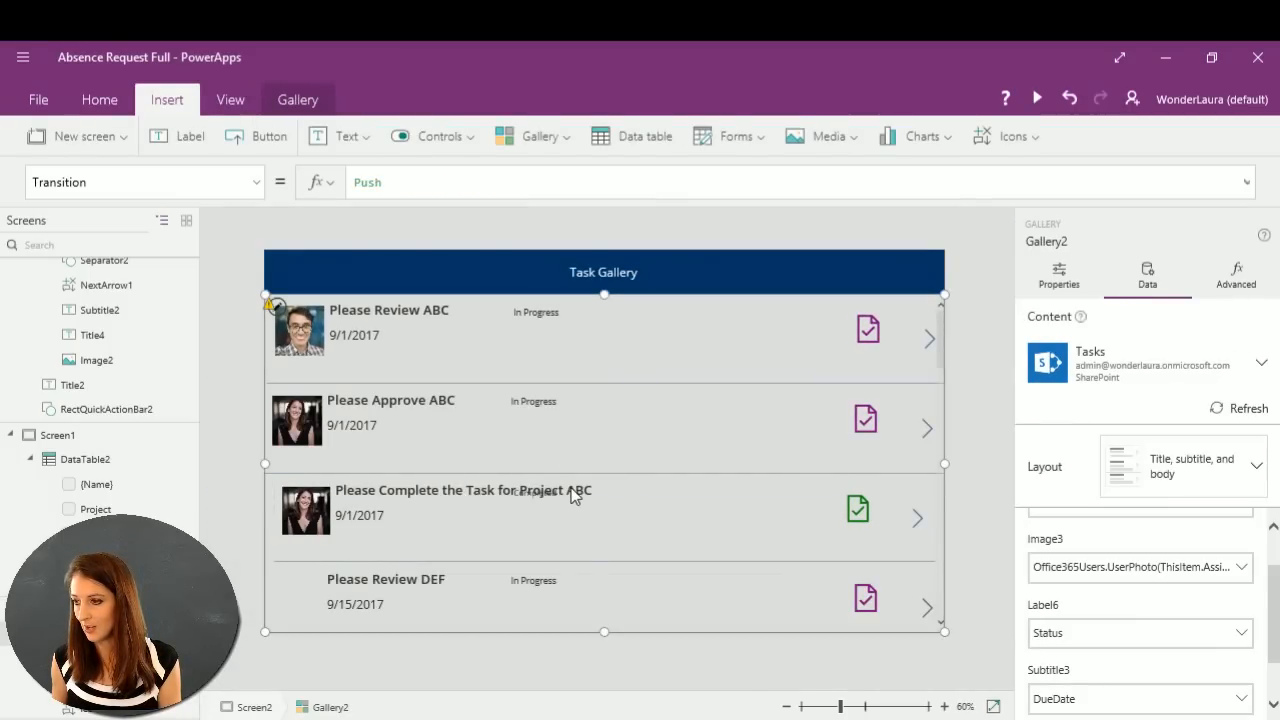
pyautogui.click(540, 315)
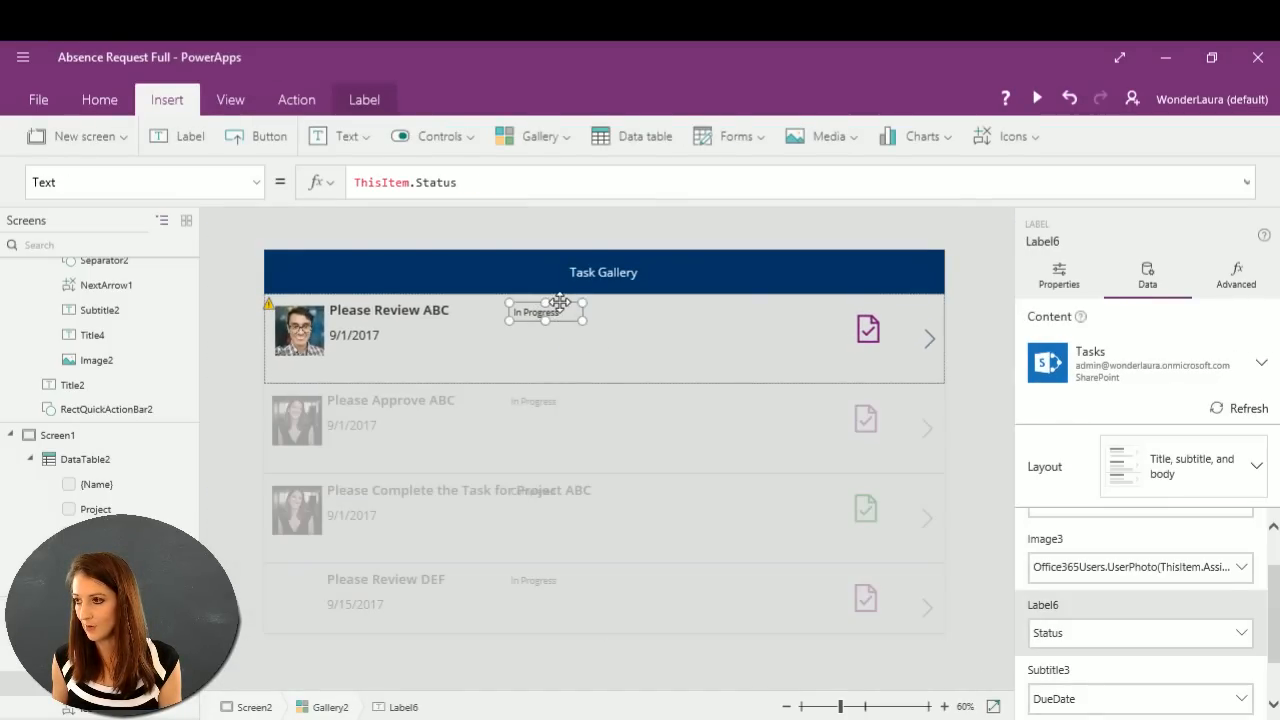
pyautogui.moveTo(563, 300); pyautogui.dragTo(656, 301)
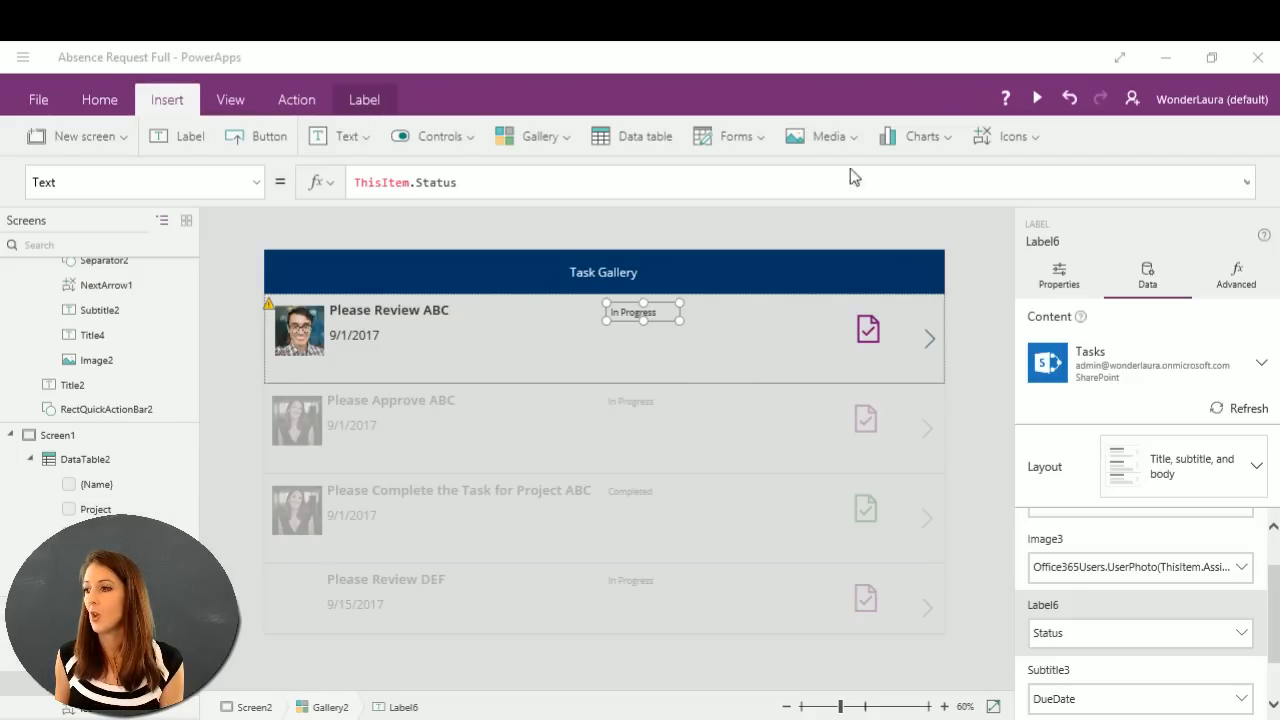
pyautogui.click(965, 637)
pyautogui.click(1085, 344)
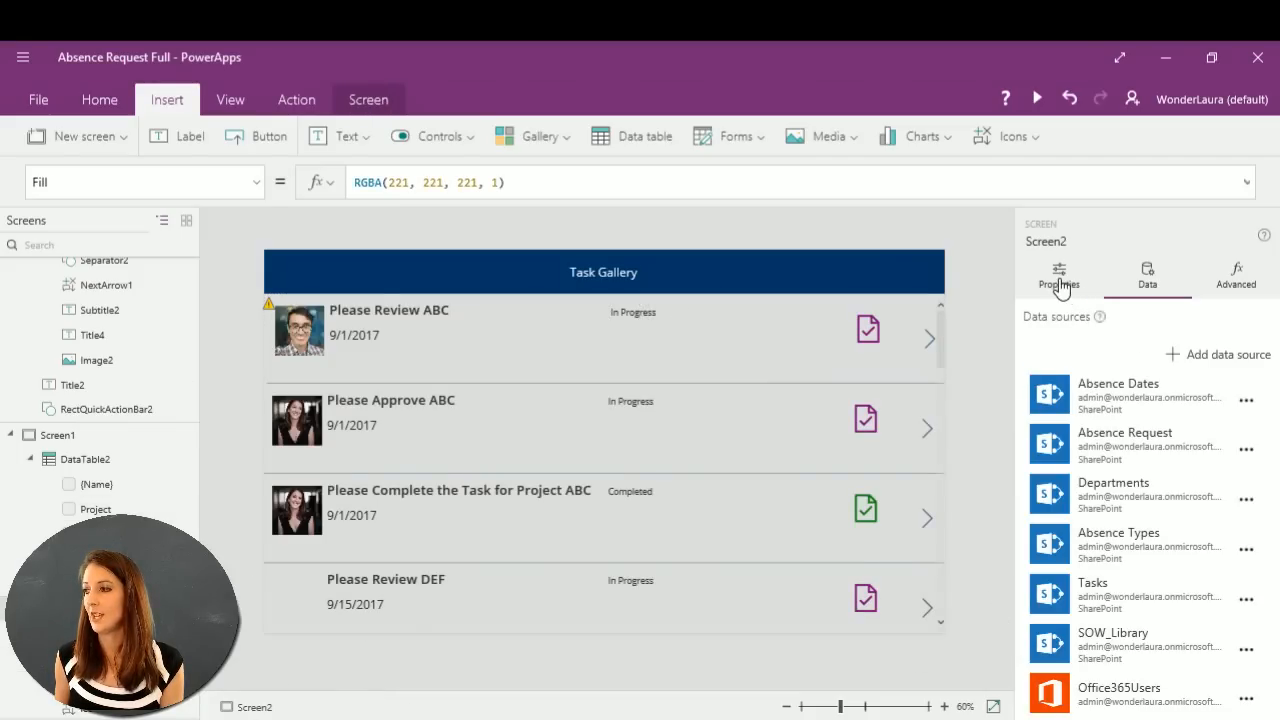
pyautogui.click(1216, 357)
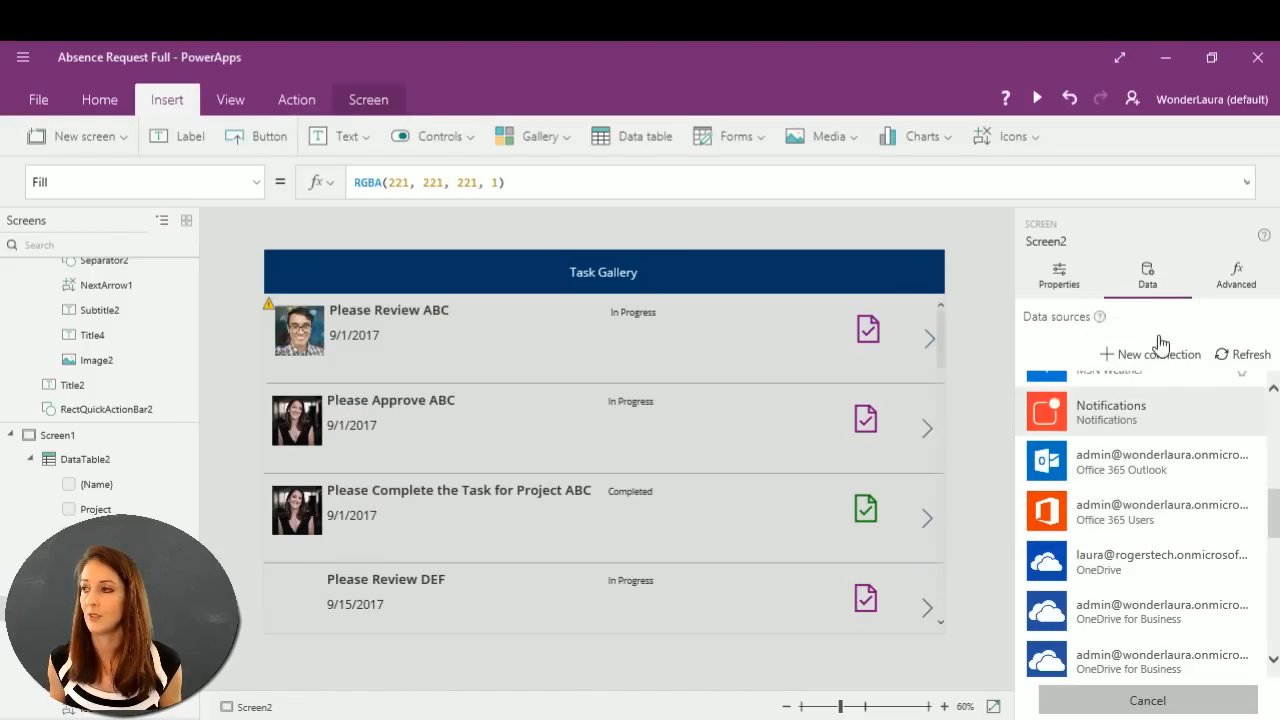
pyautogui.click(1059, 283)
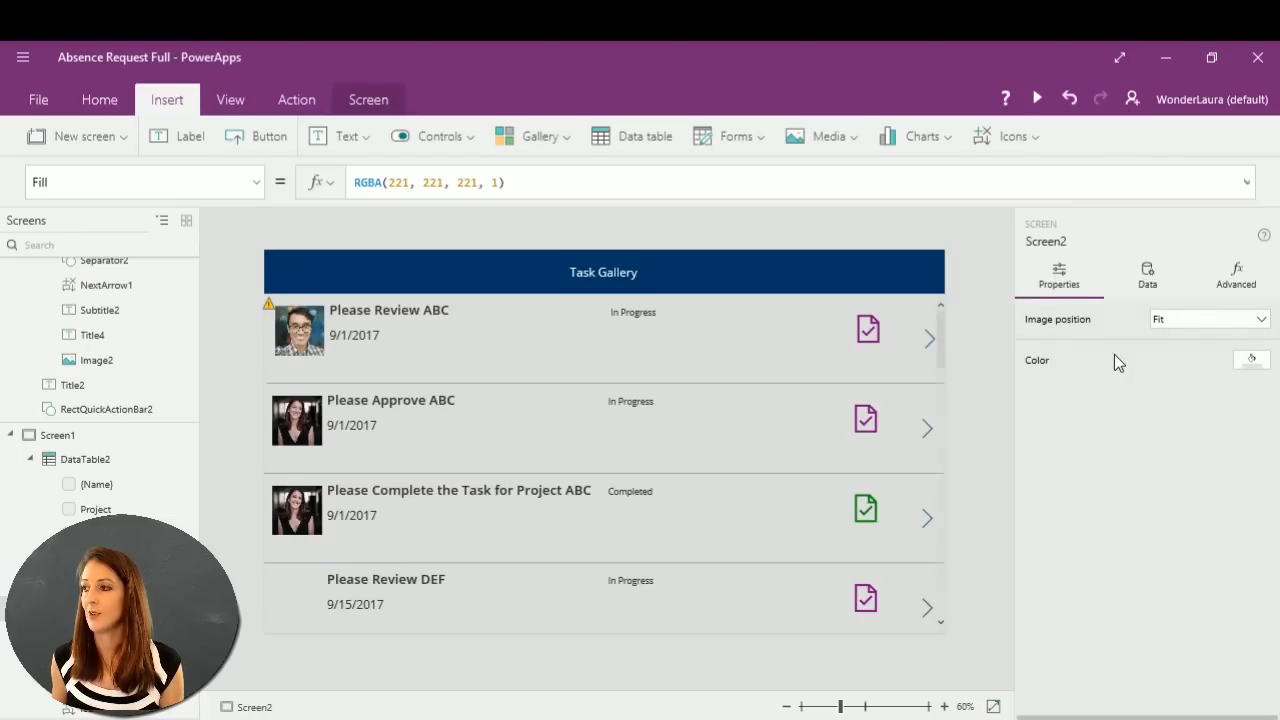
pyautogui.click(867, 337)
pyautogui.click(878, 340)
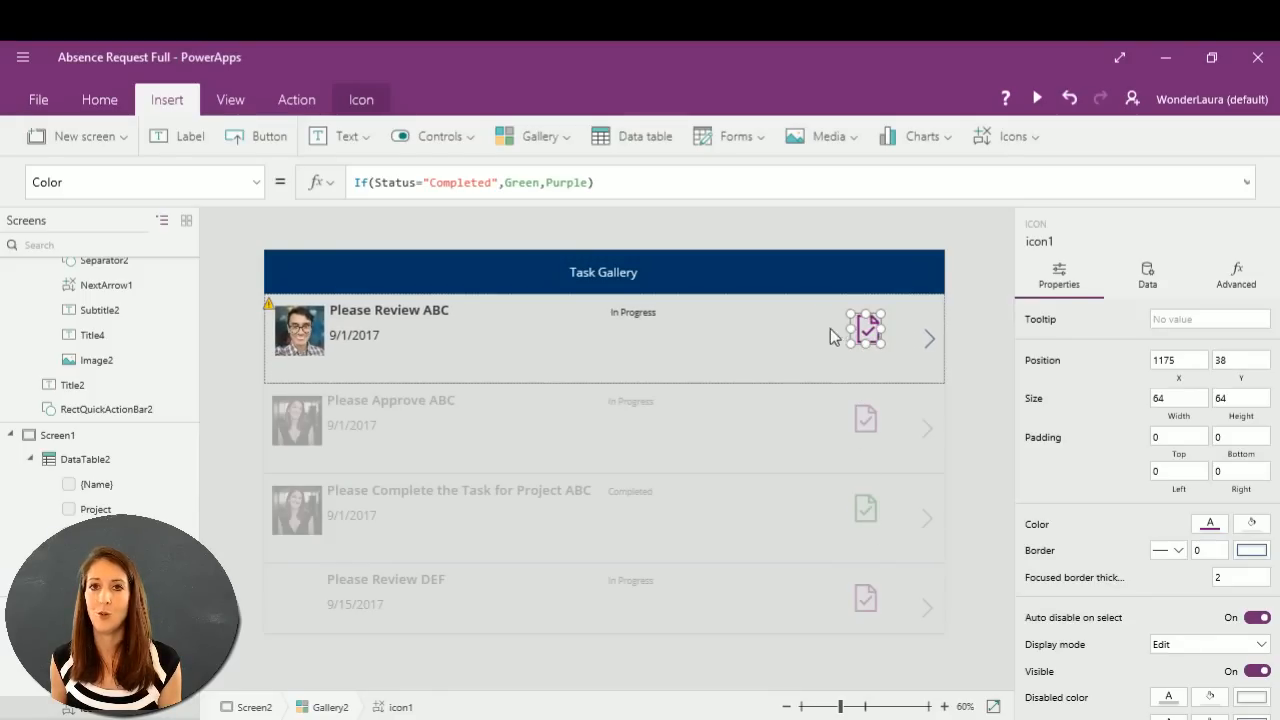
# Insert an 8-point star into the gallery's item template and place it over the checkmark icon at about X 1157, Y 24.
pyautogui.click(808, 352)
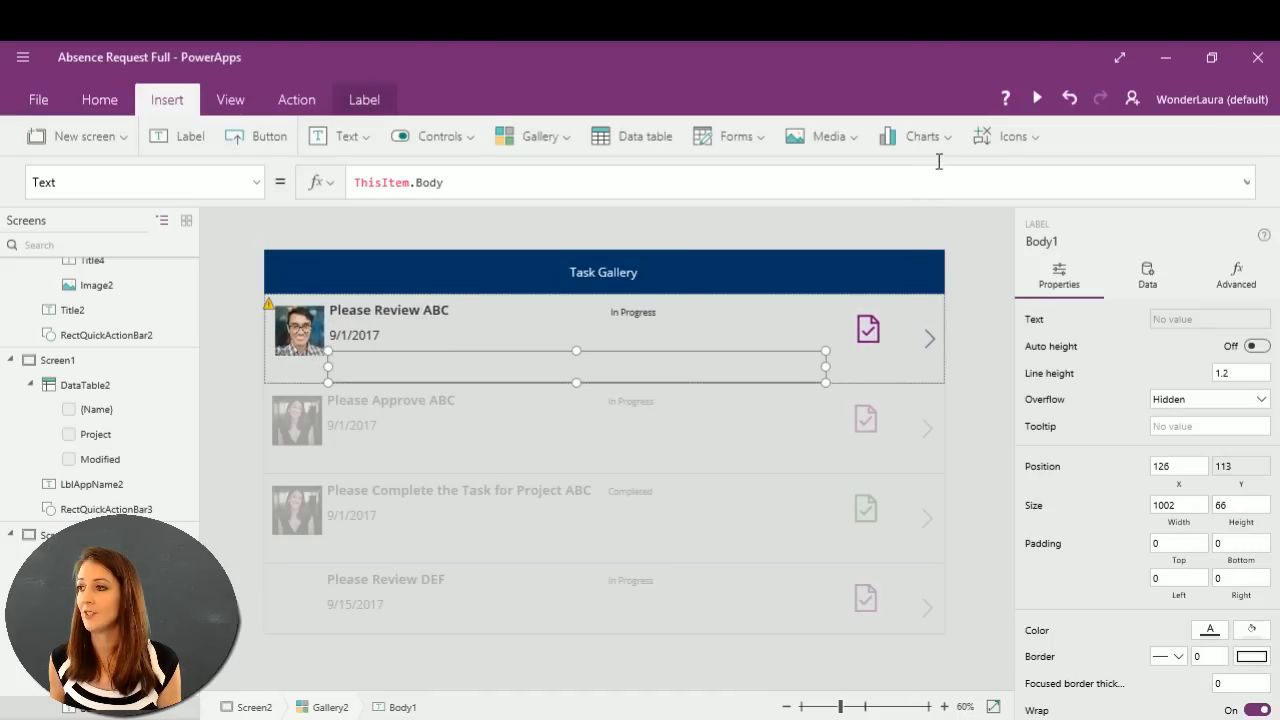
pyautogui.click(1013, 137)
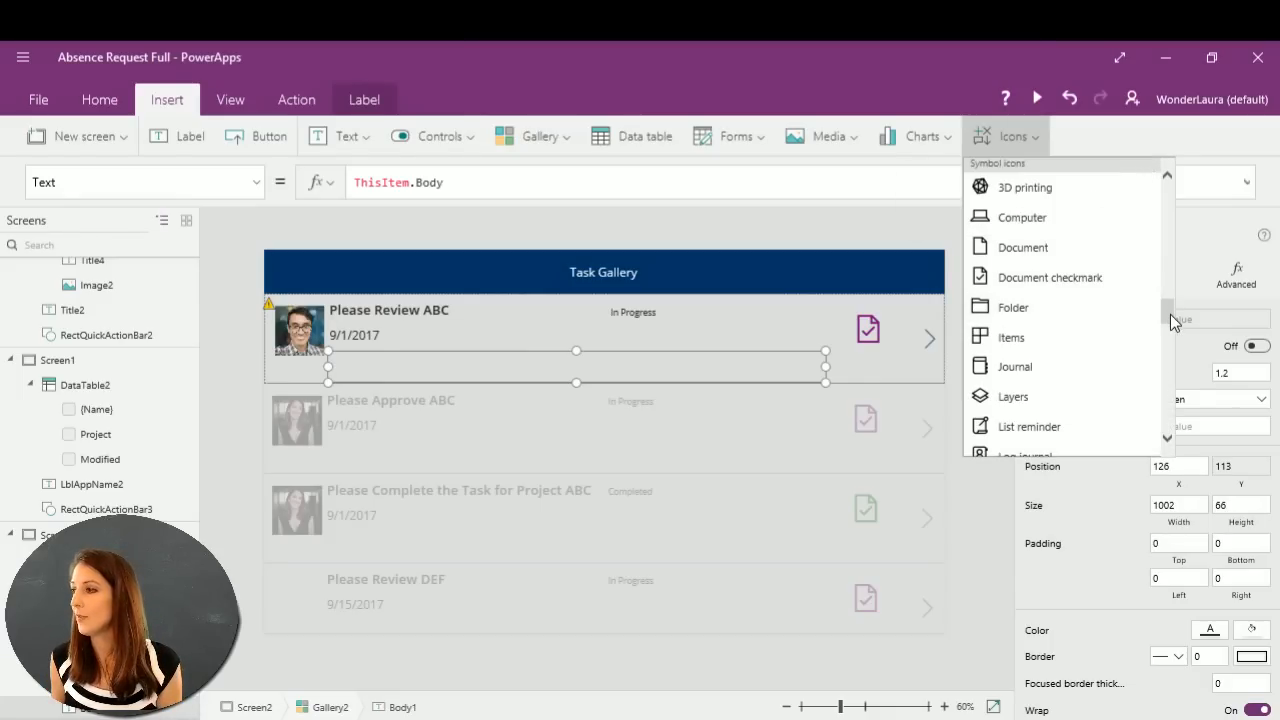
pyautogui.moveTo(1171, 312); pyautogui.dragTo(1151, 224)
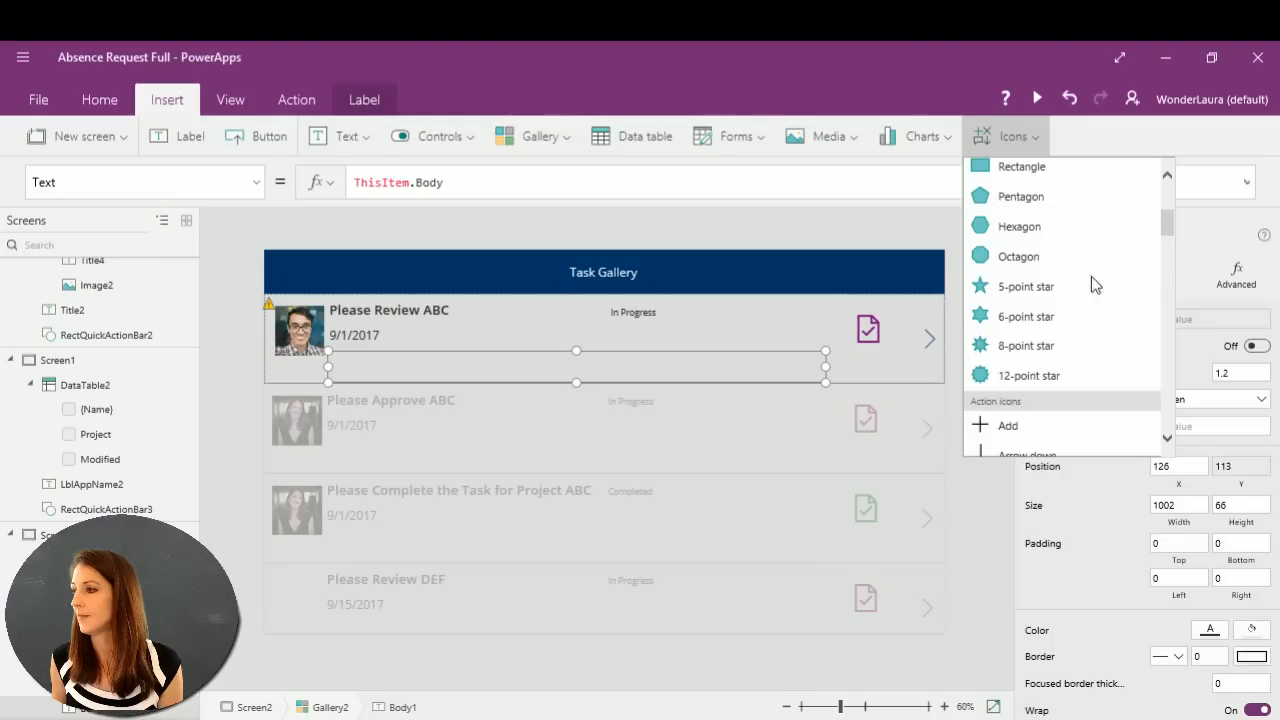
pyautogui.click(1024, 347)
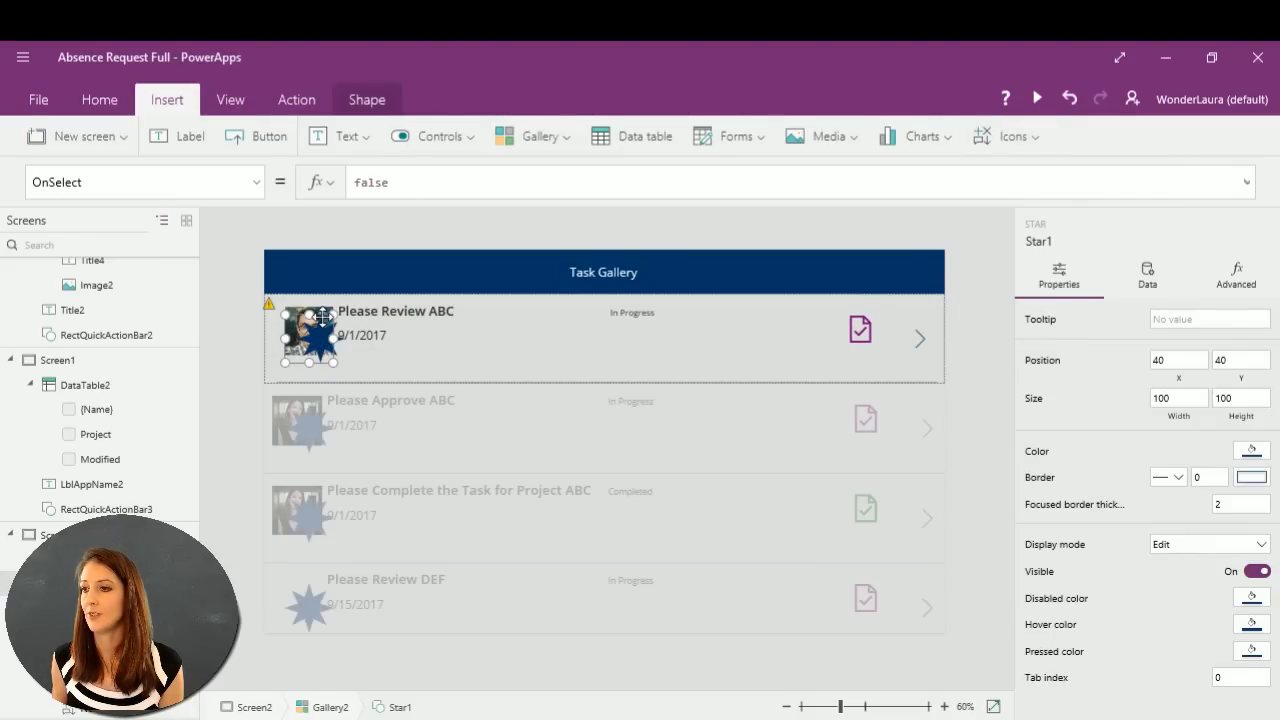
pyautogui.moveTo(322, 317); pyautogui.dragTo(880, 318)
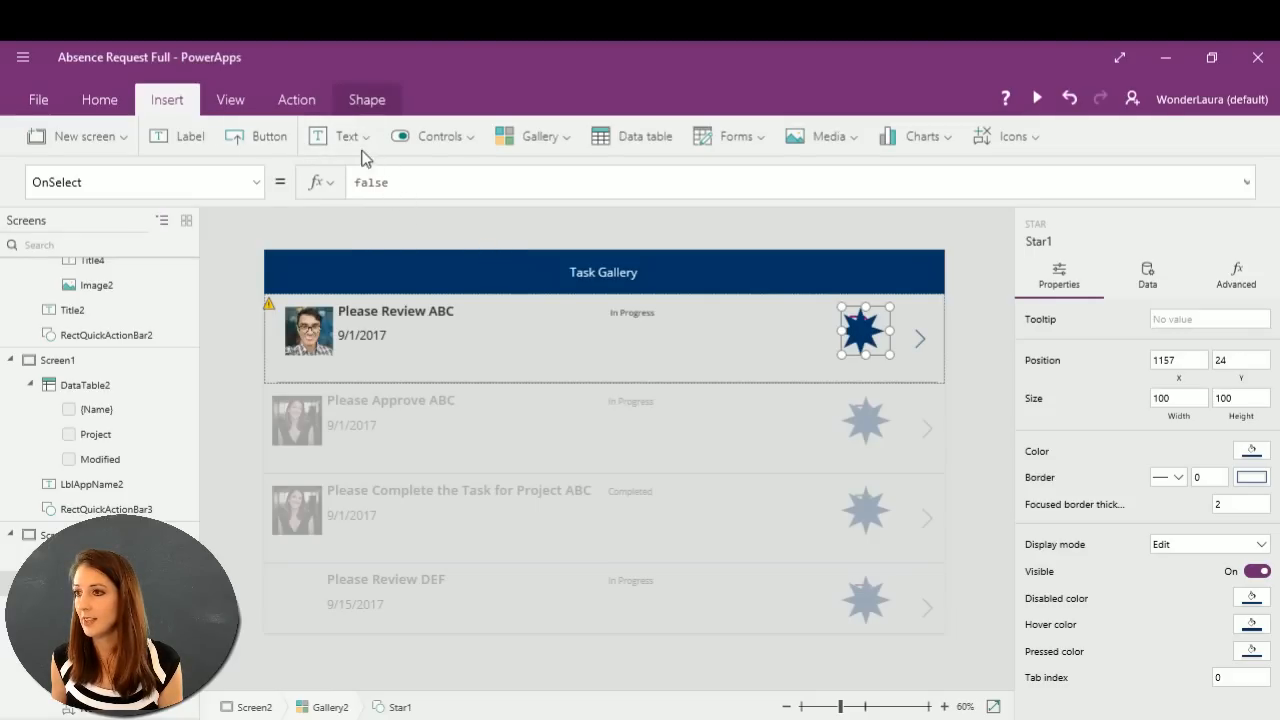
# Fill the star with the bright red theme color.
pyautogui.click(370, 100)
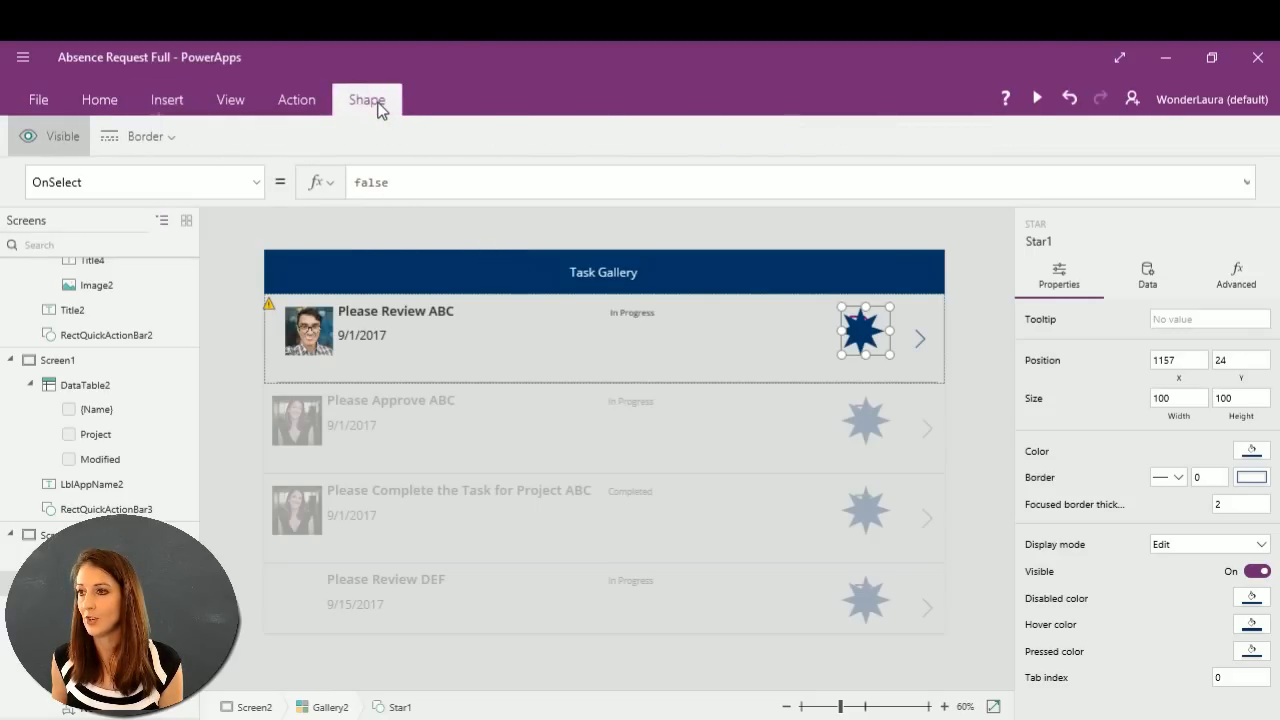
pyautogui.click(106, 102)
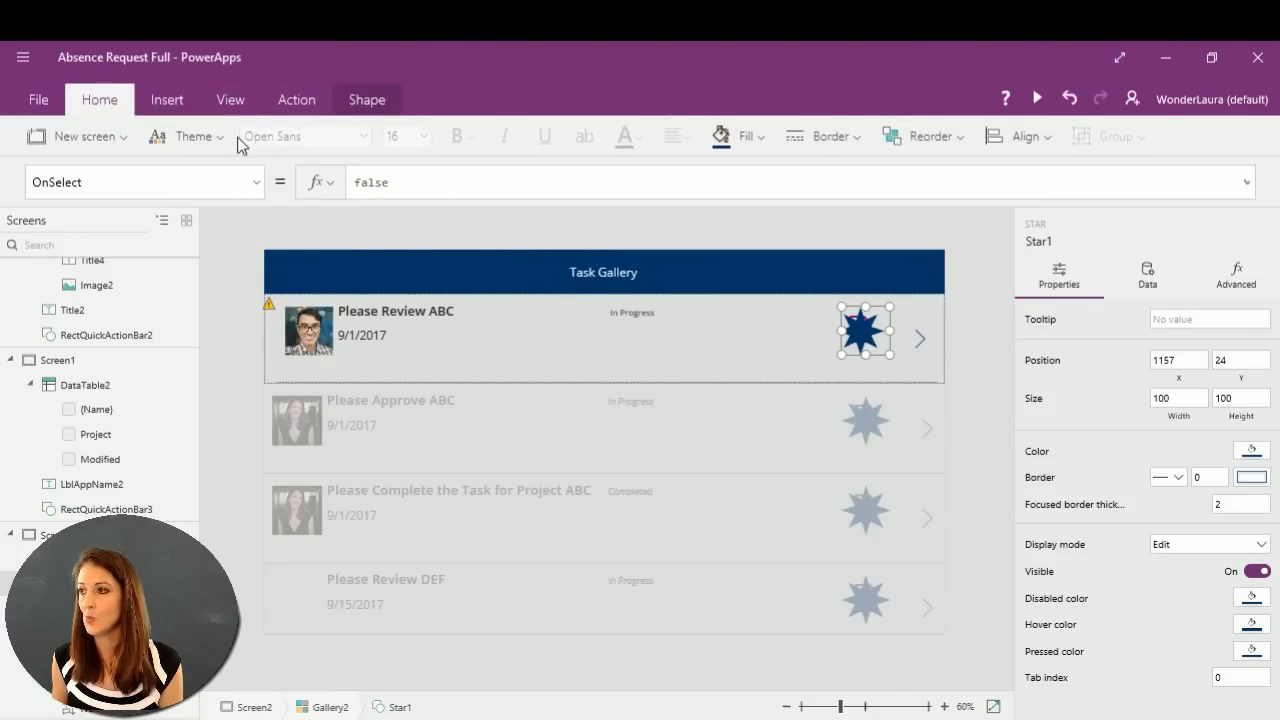
pyautogui.click(758, 141)
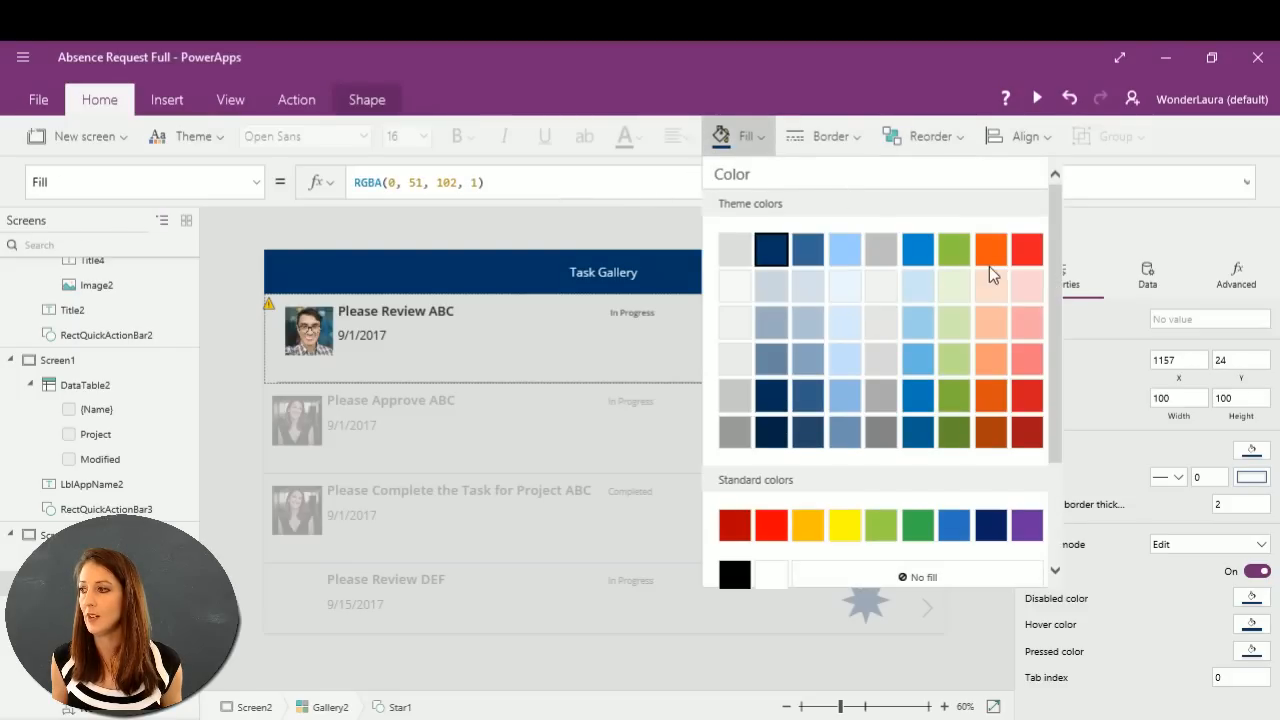
pyautogui.click(1026, 249)
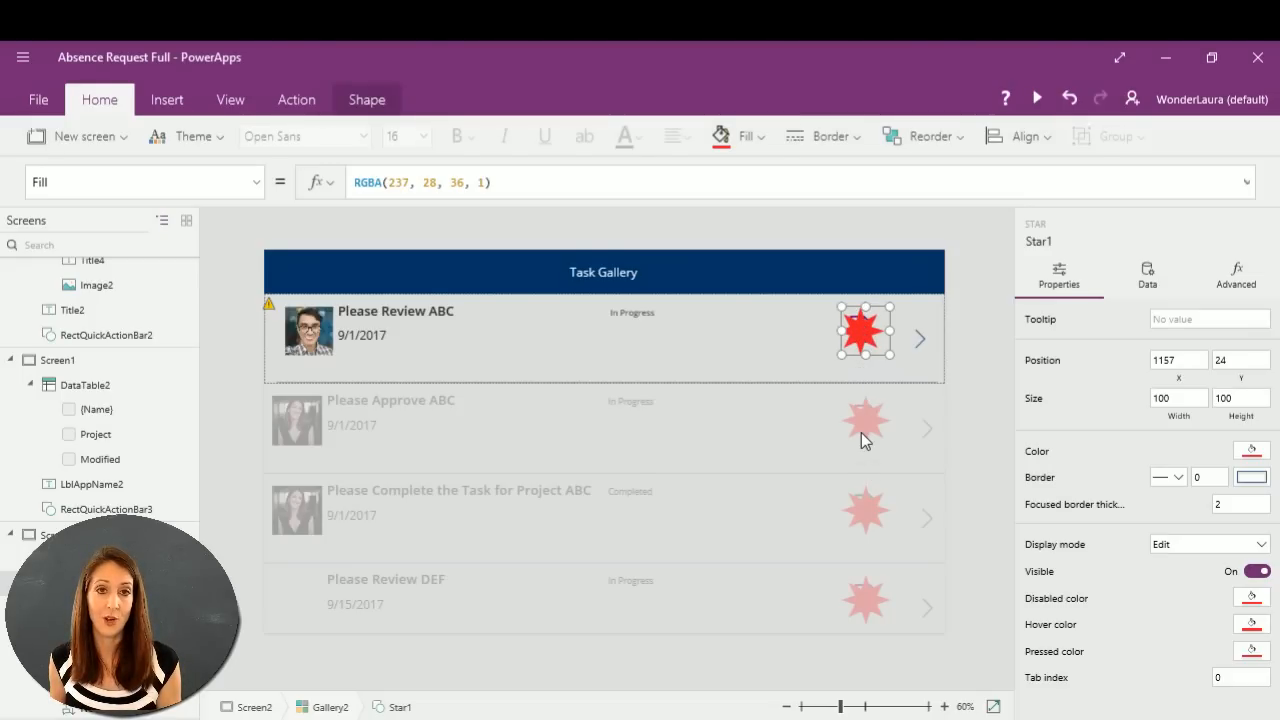
# Replace the star's Visible property value with the start of an If function that tests Status<>"Completed".
pyautogui.click(256, 182)
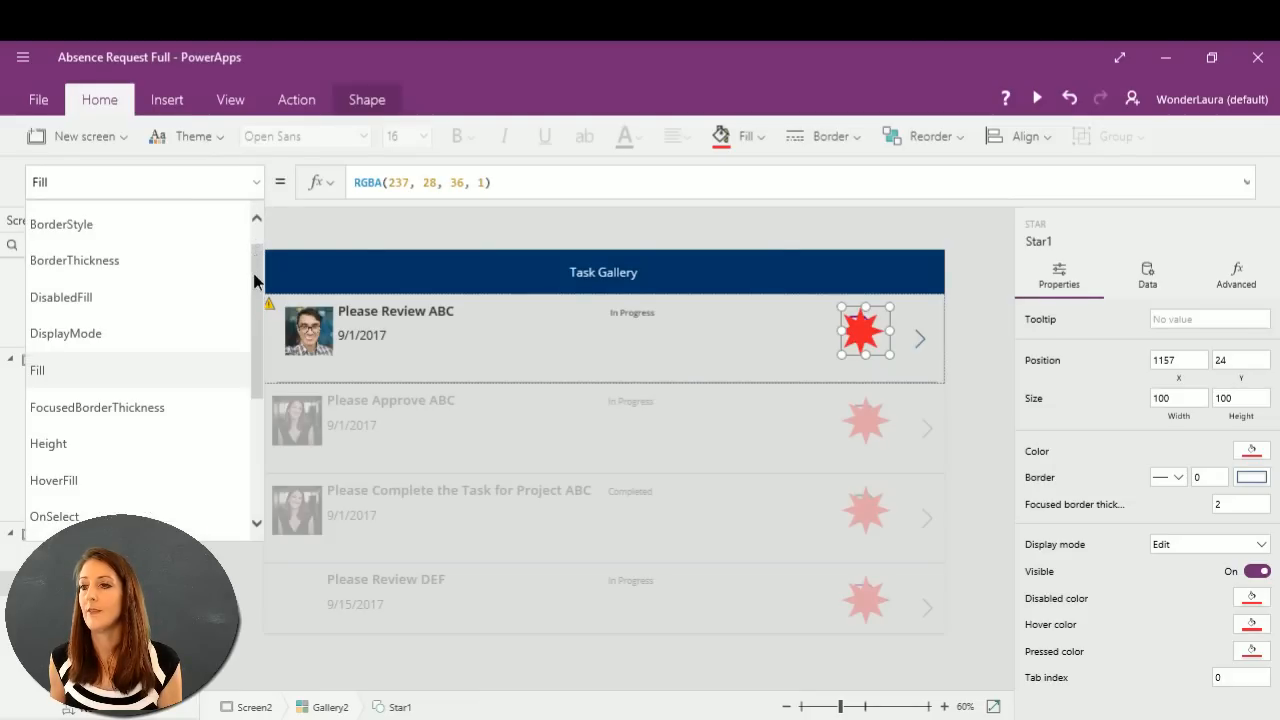
pyautogui.scroll(-5, 256, 265)
pyautogui.click(181, 418)
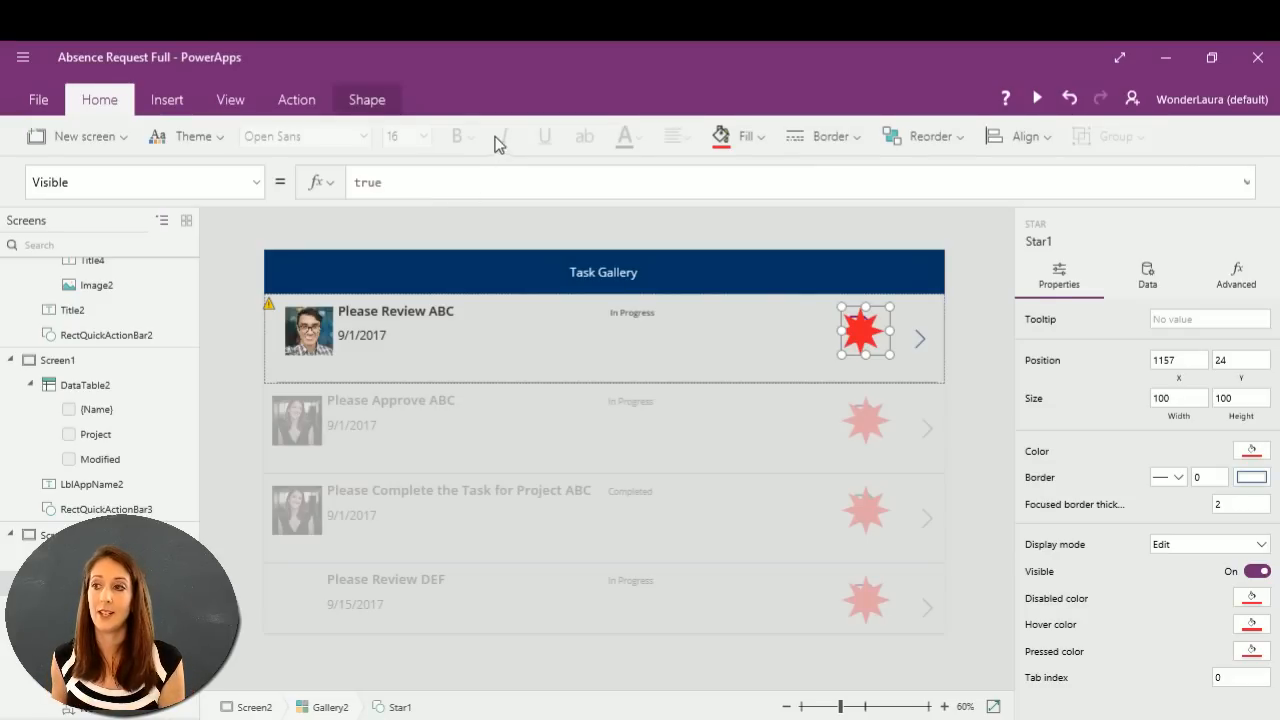
pyautogui.click(445, 184)
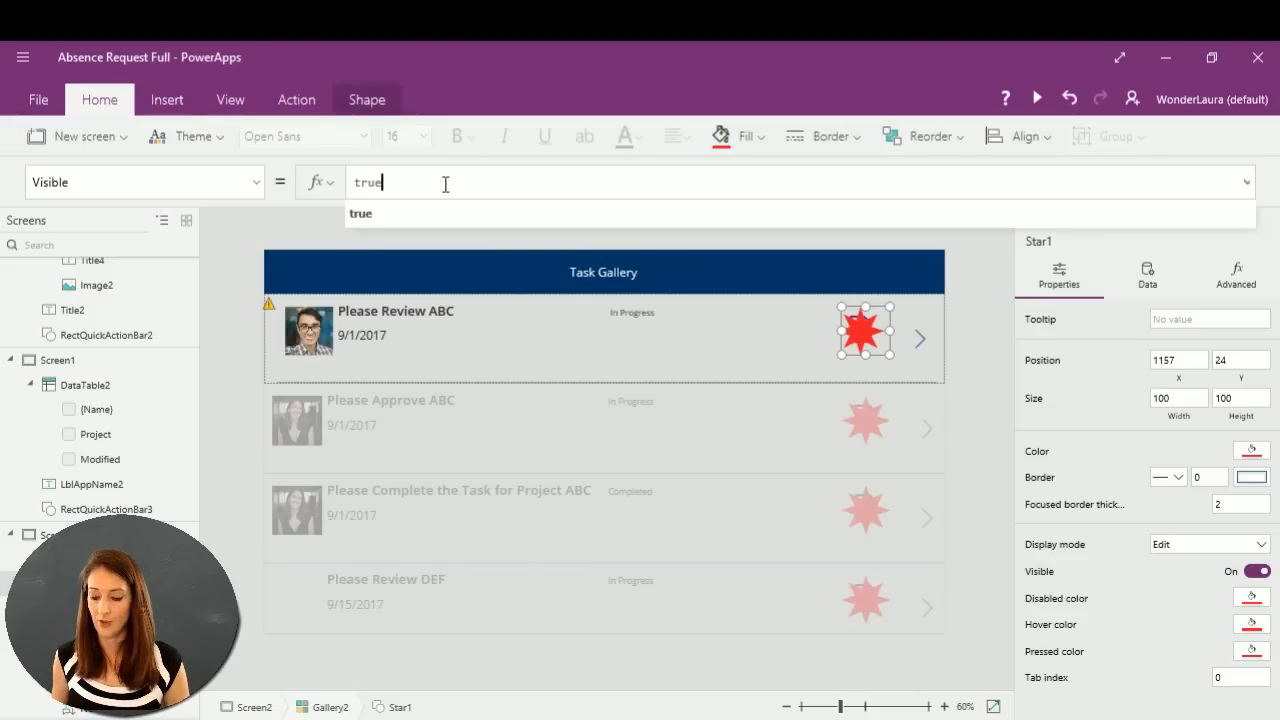
pyautogui.press('BackSpace')
pyautogui.press('BackSpace')
pyautogui.press('BackSpace')
pyautogui.press('BackSpace')
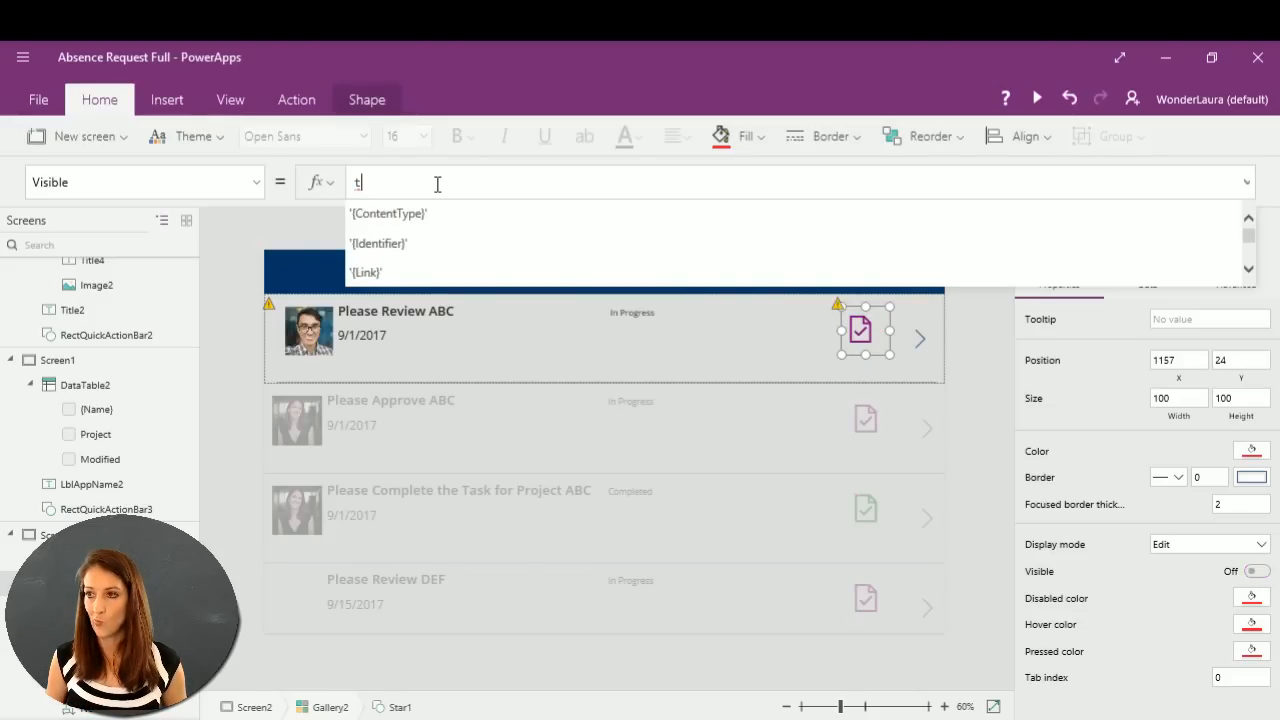
pyautogui.write('If(')
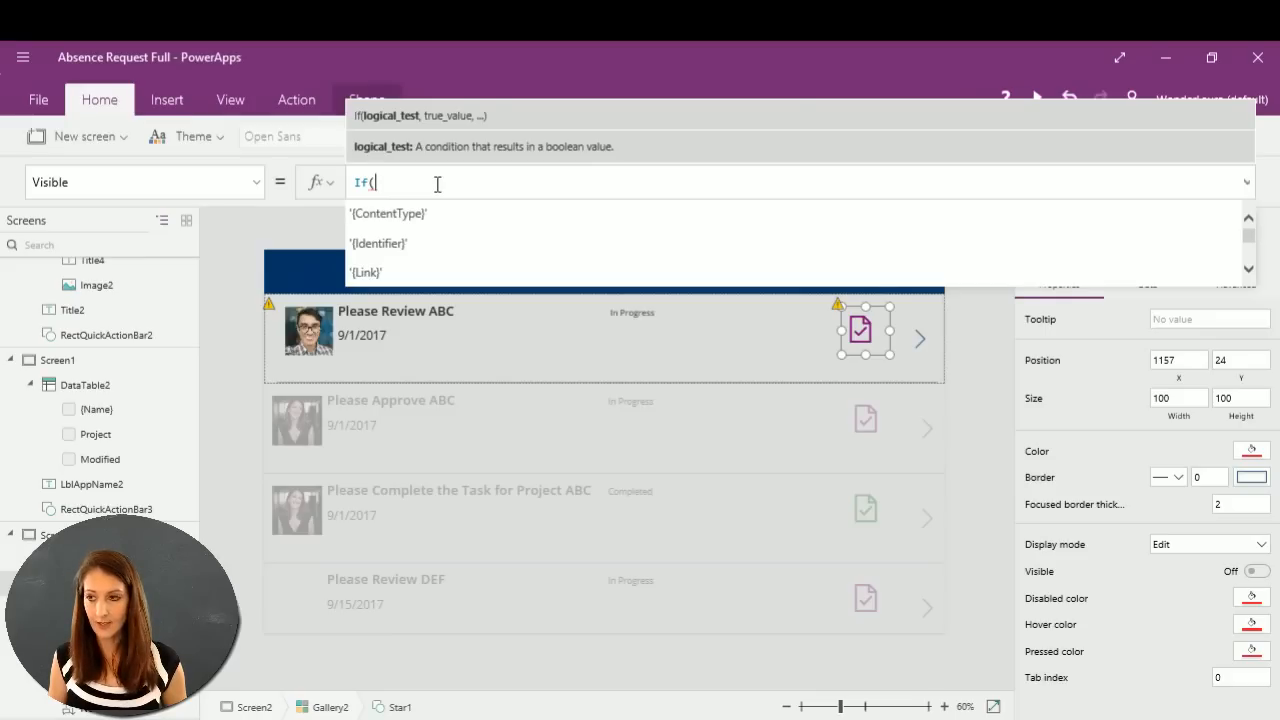
pyautogui.write('stat')
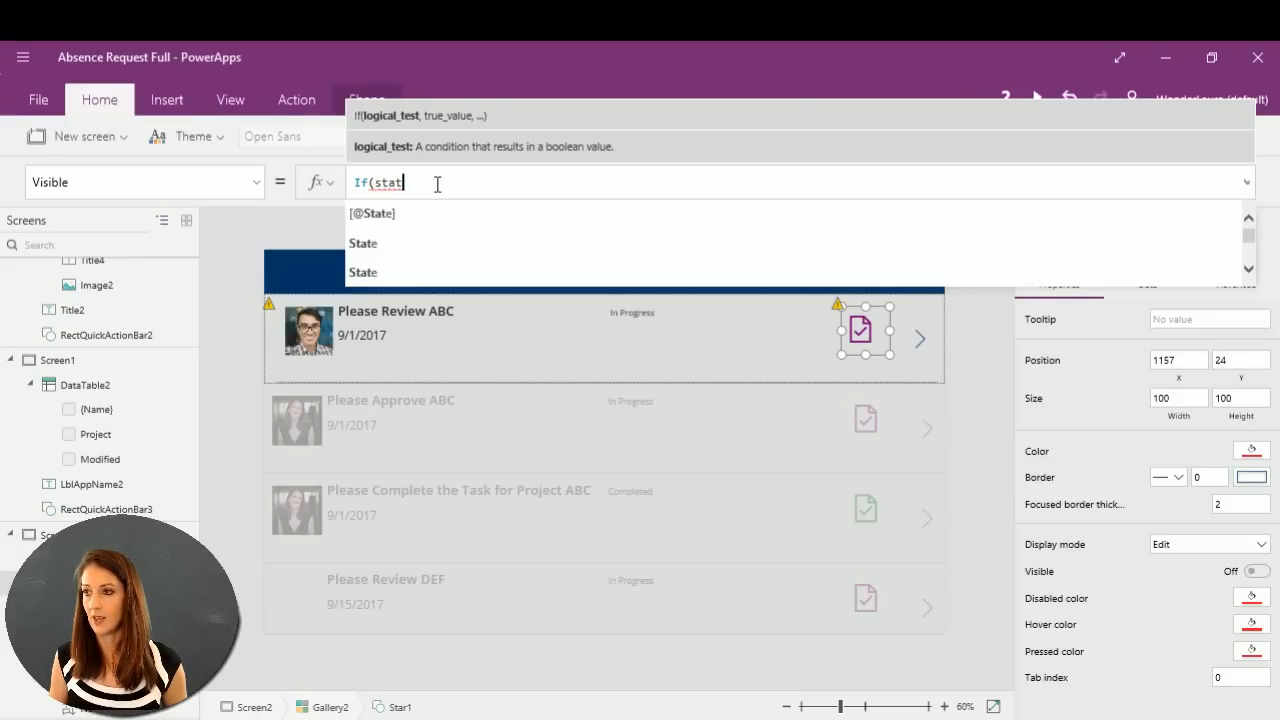
pyautogui.write('u')
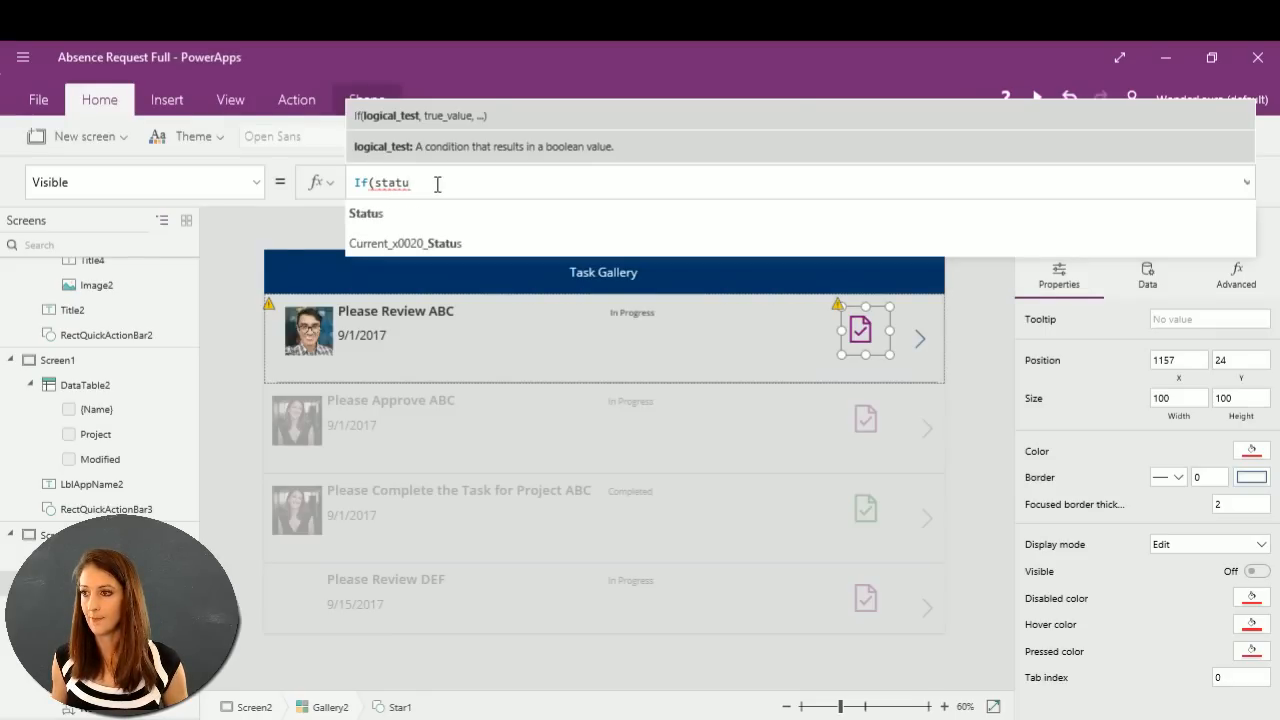
pyautogui.click(440, 222)
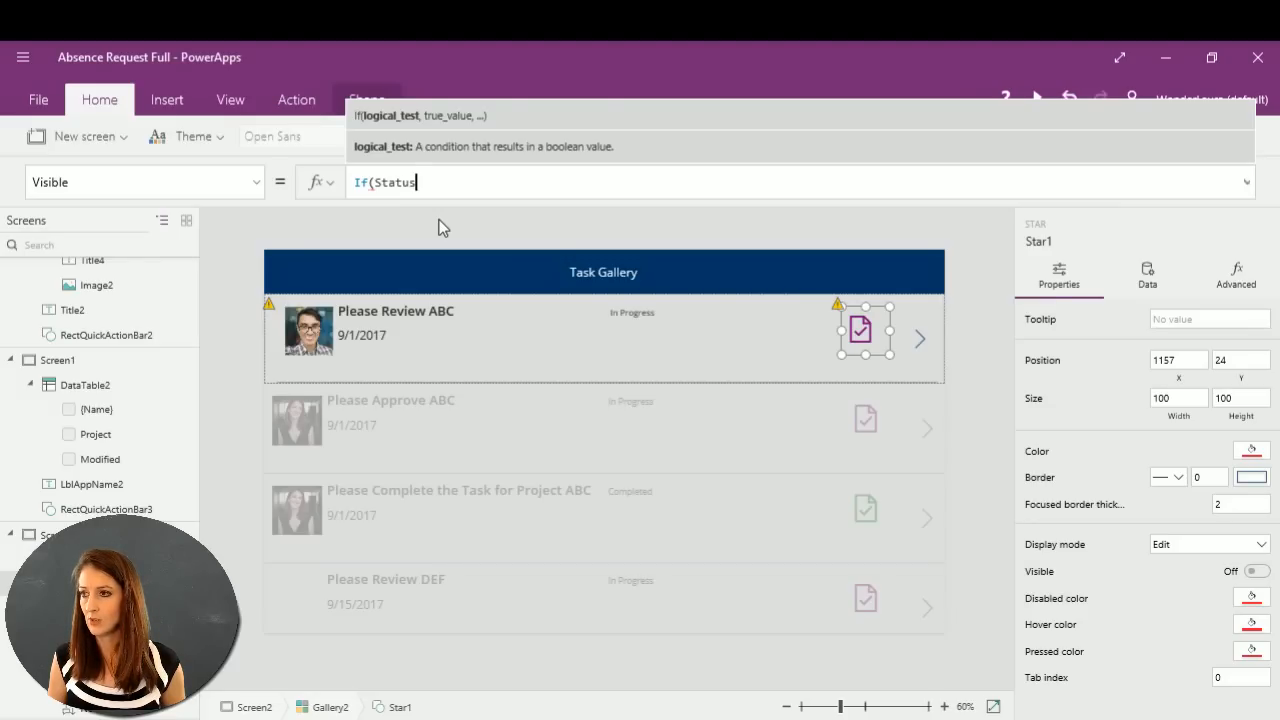
pyautogui.write('<>')
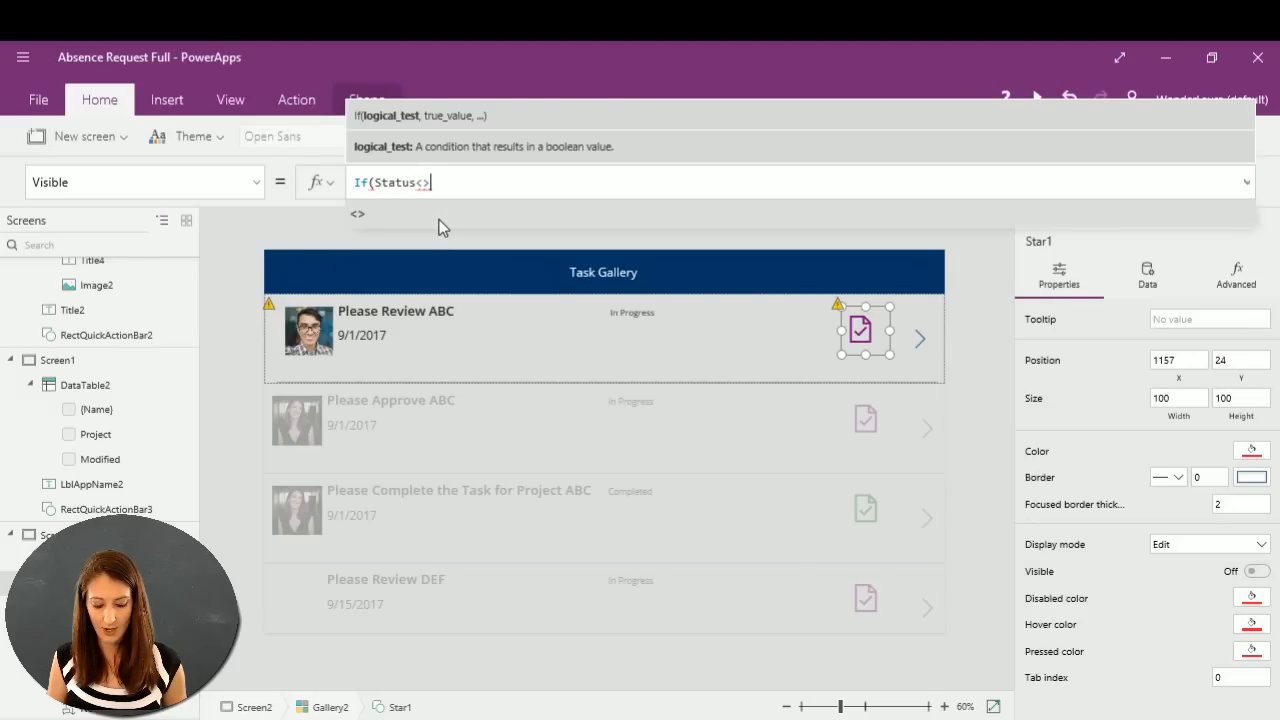
pyautogui.write('"Comple')
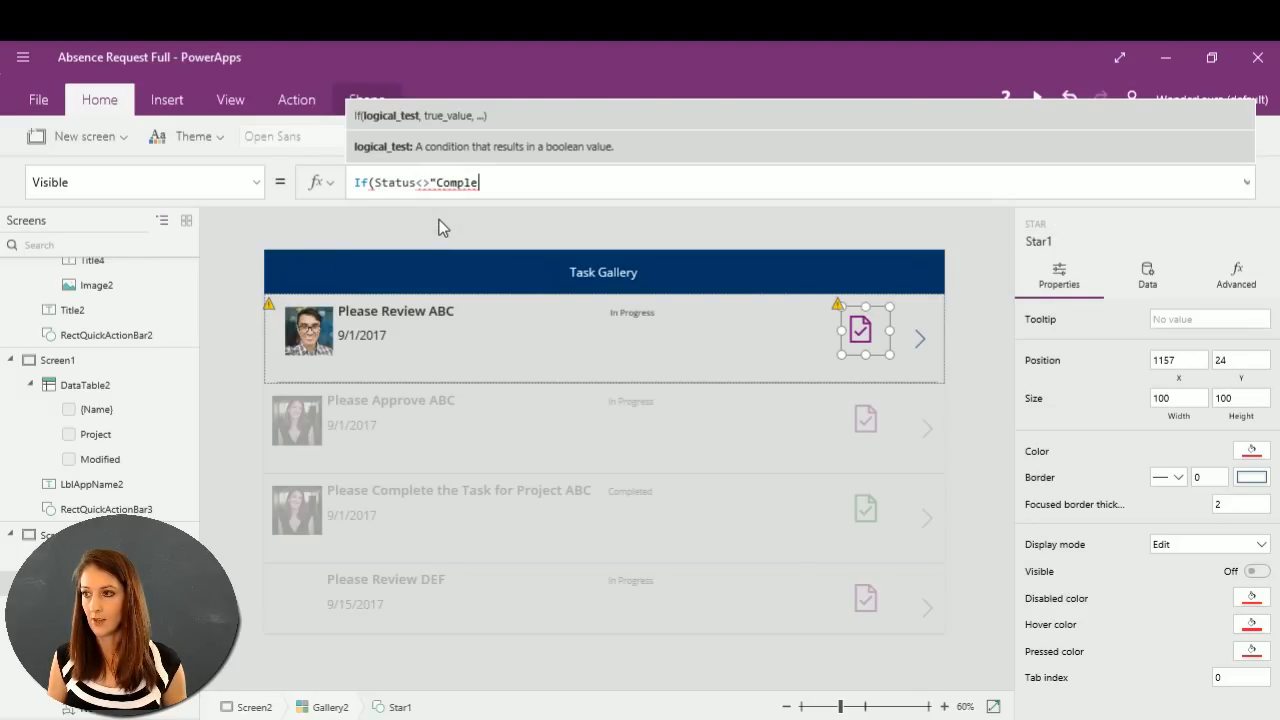
pyautogui.write('t')
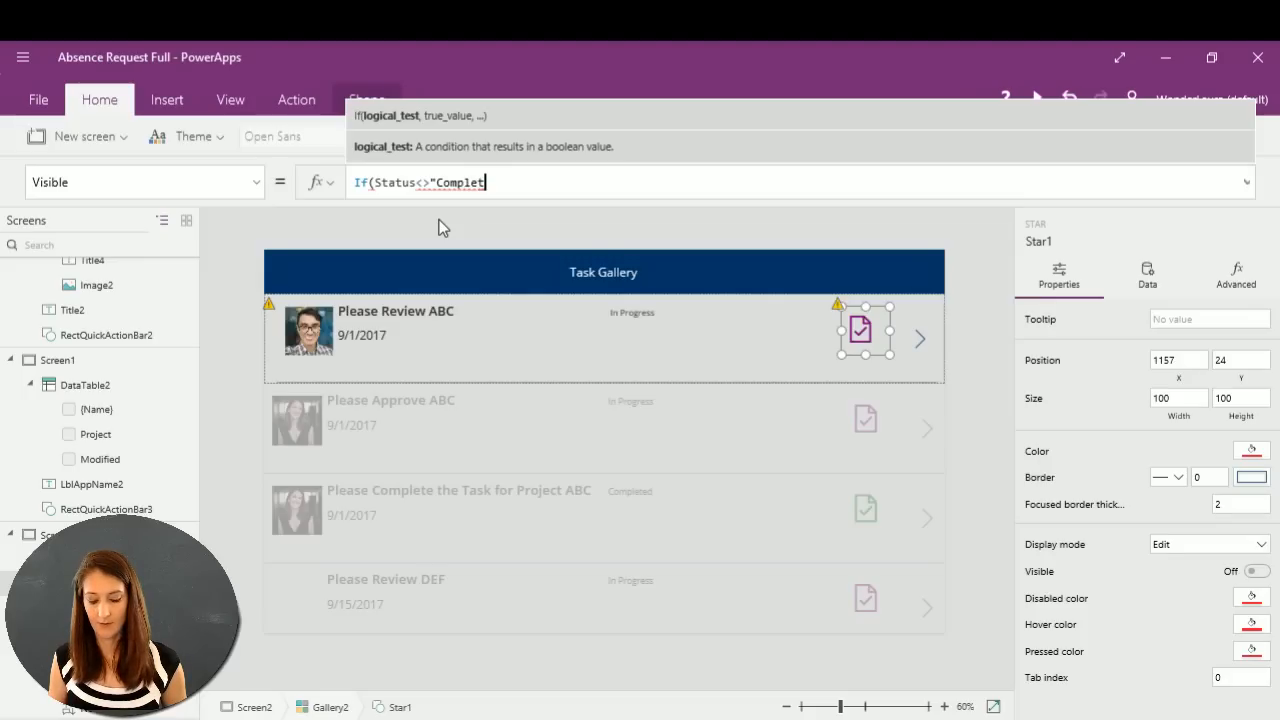
pyautogui.write('ed"')
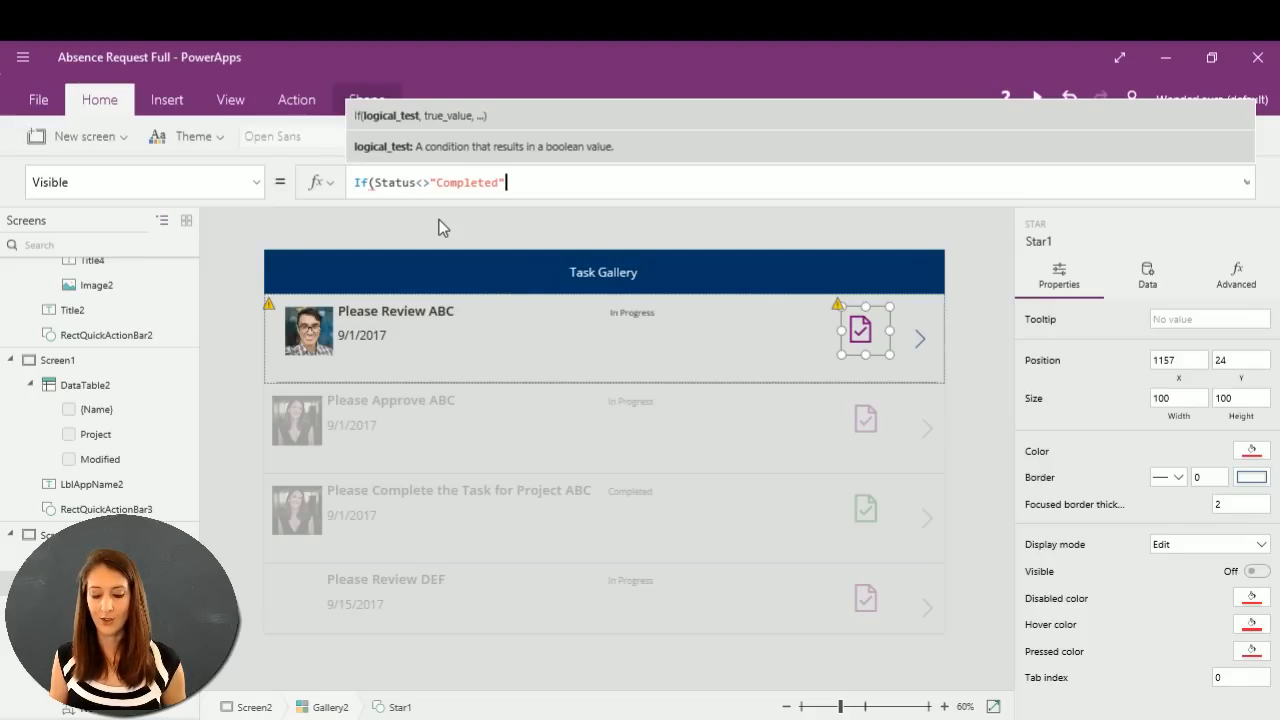
# Extend the star's Visible condition with && DueDate<Today() after the Status<>"Completed" test.
pyautogui.write(' &')
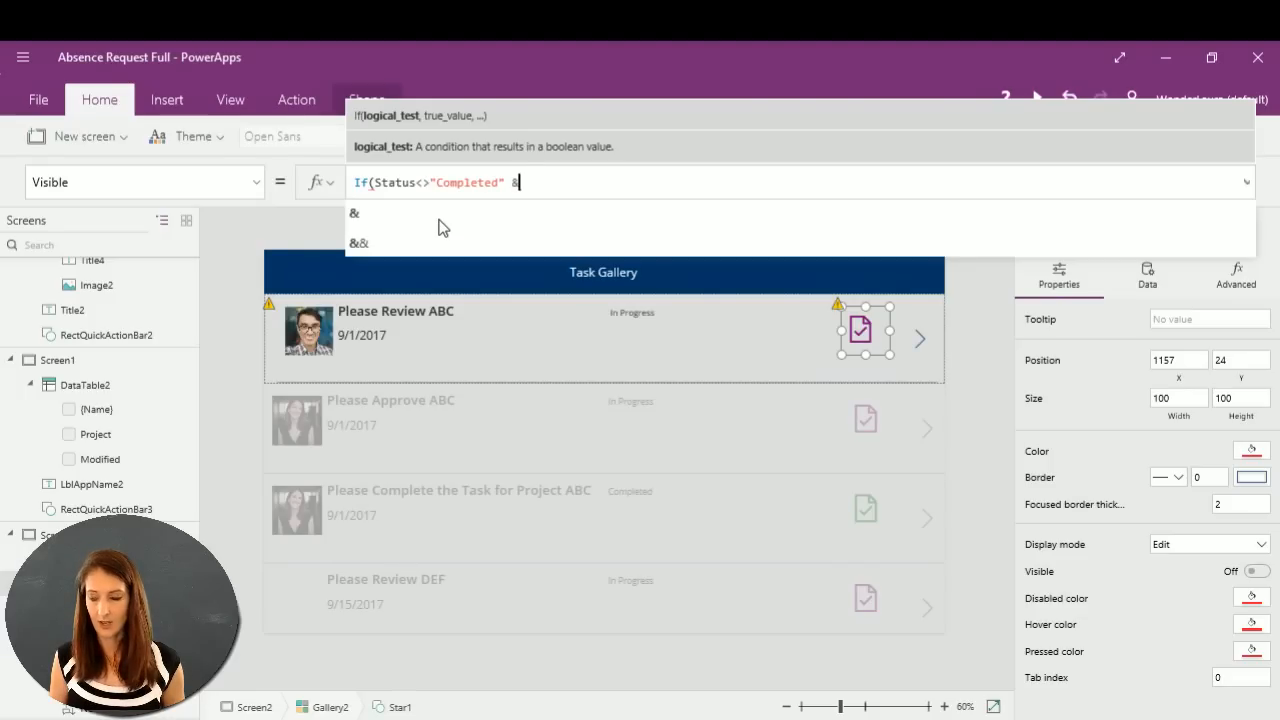
pyautogui.write('&')
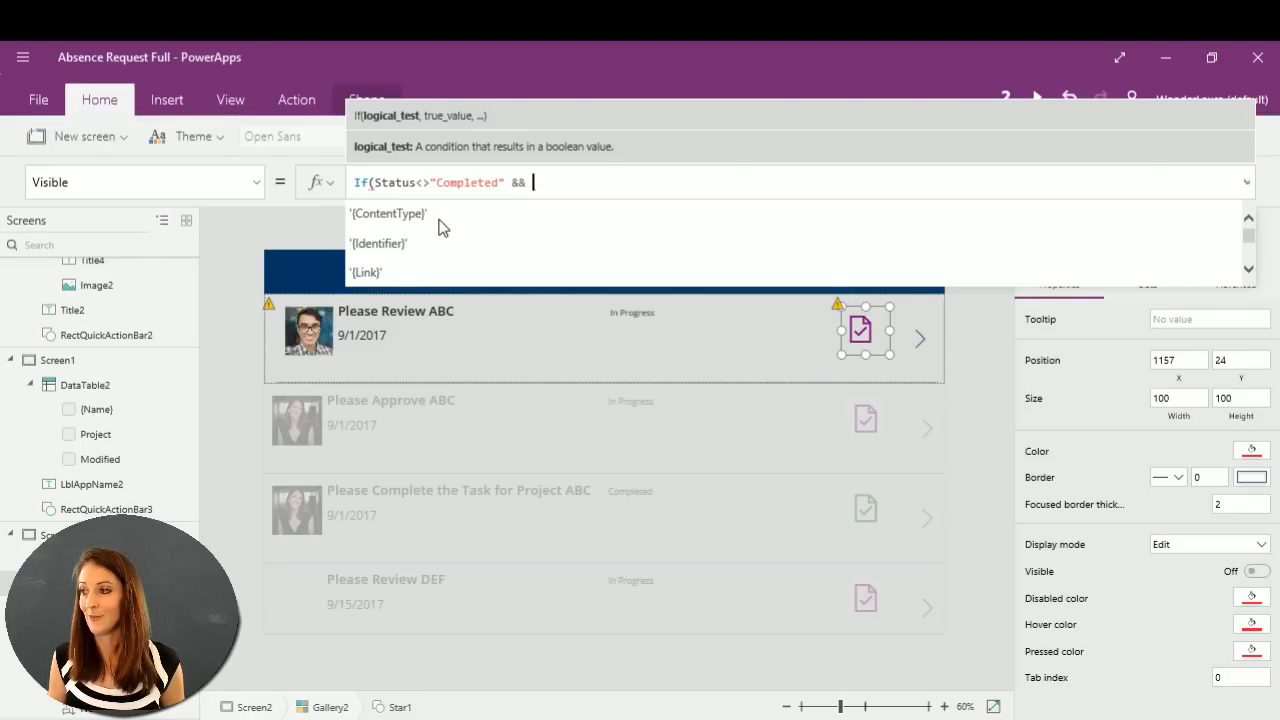
pyautogui.write('due')
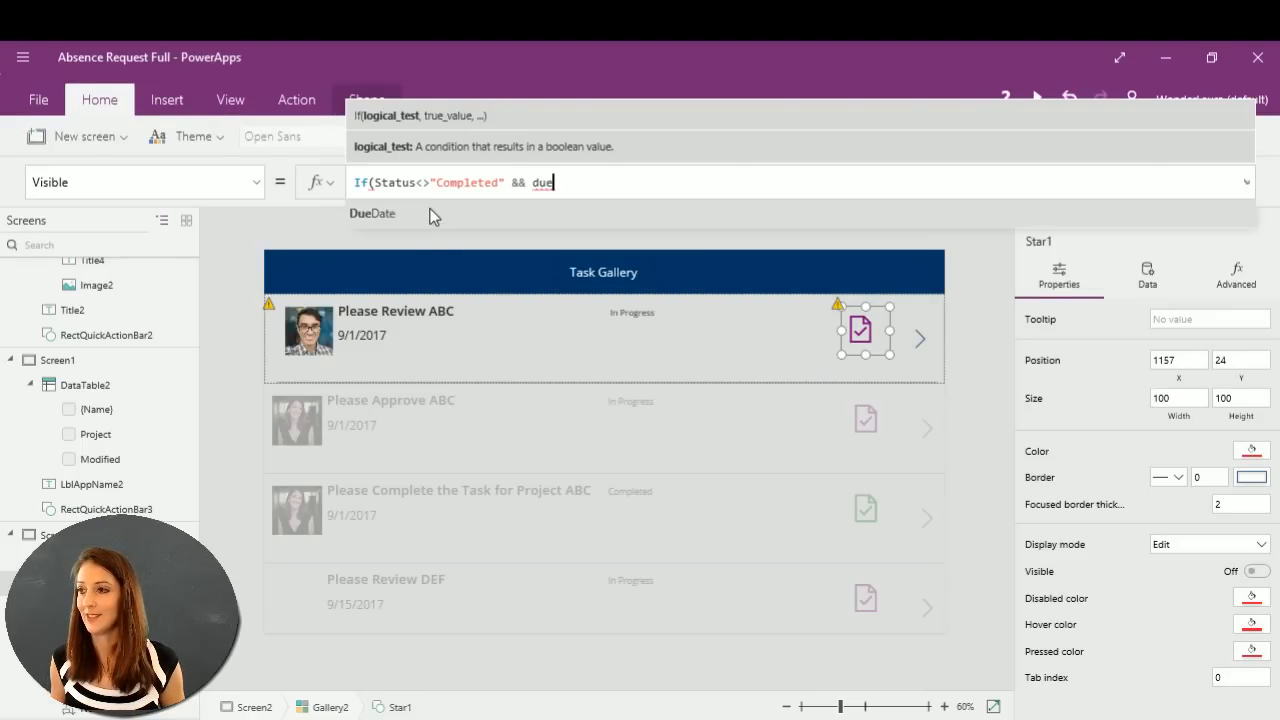
pyautogui.click(429, 214)
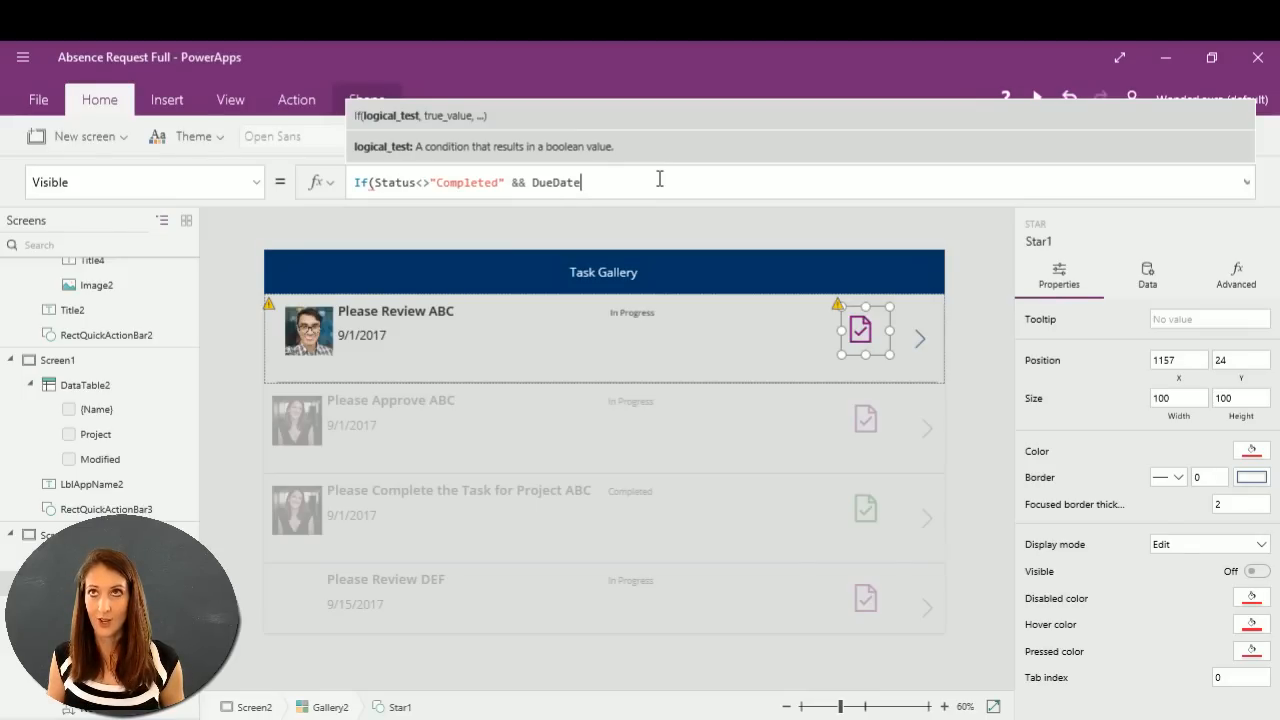
pyautogui.write('<')
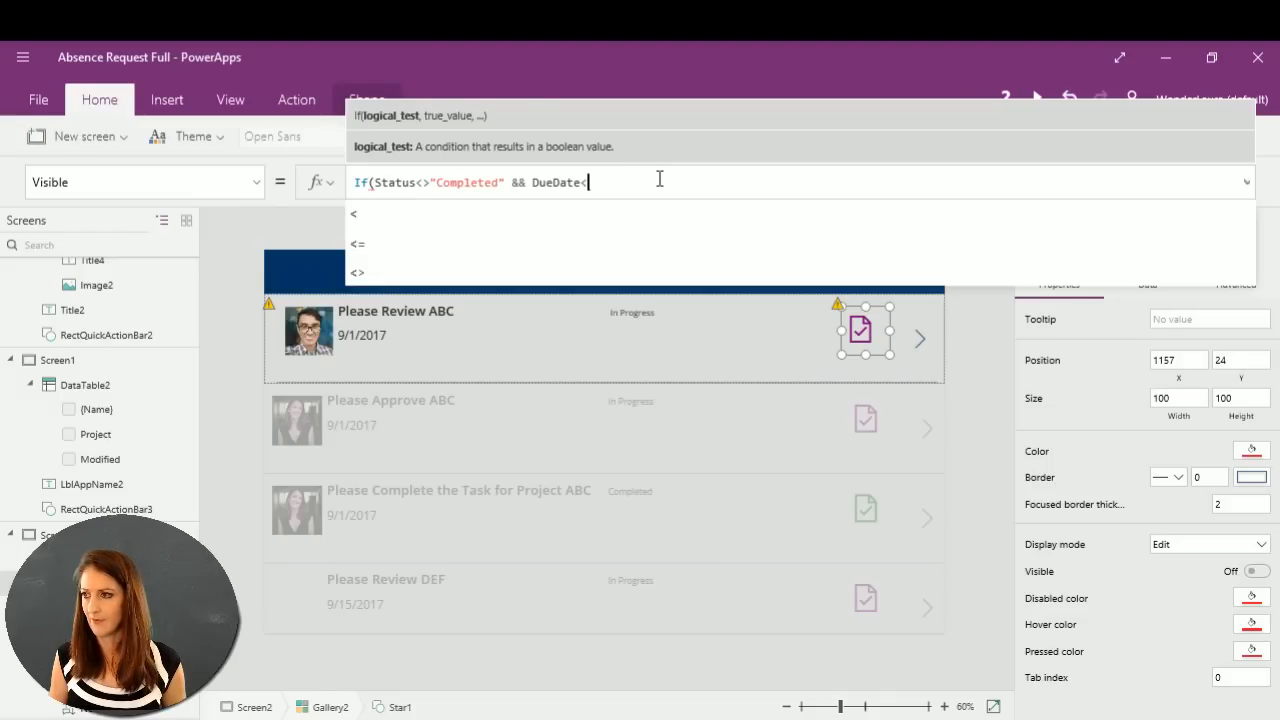
pyautogui.write('To')
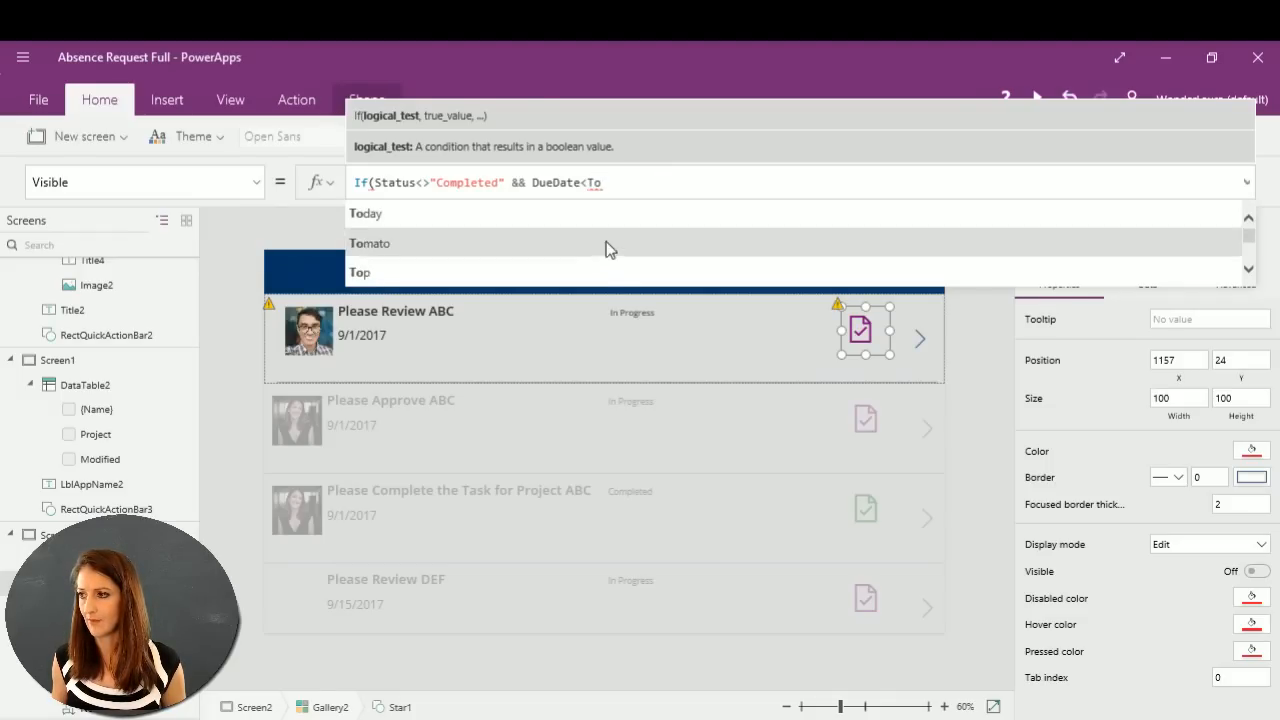
pyautogui.click(567, 215)
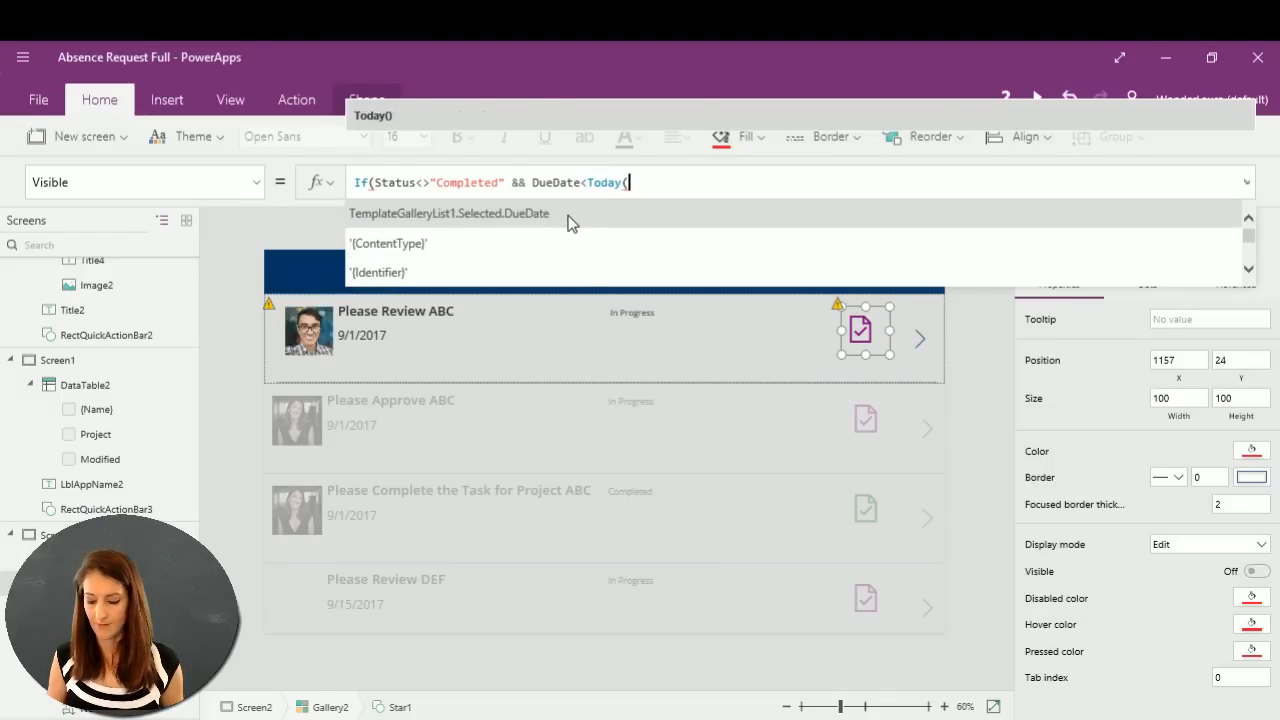
pyautogui.write(')')
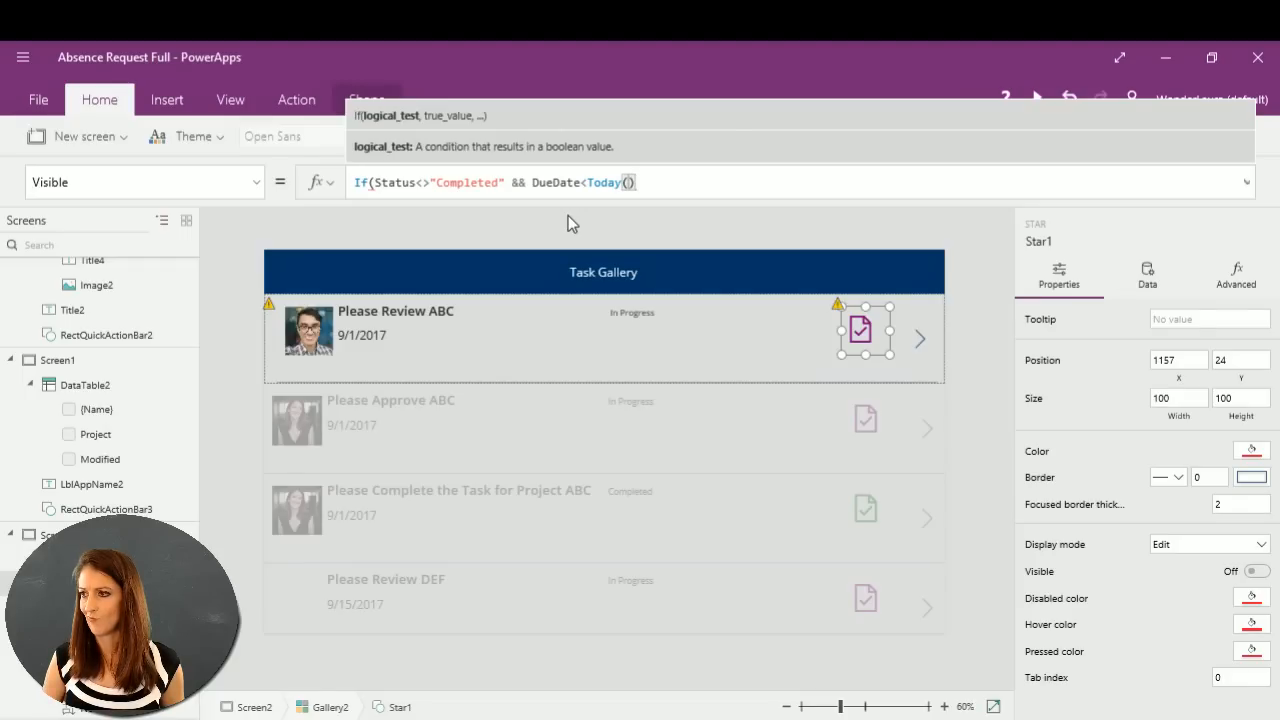
# Close the condition and finish the star's If formula with true and false as its two results.
pyautogui.write('),')
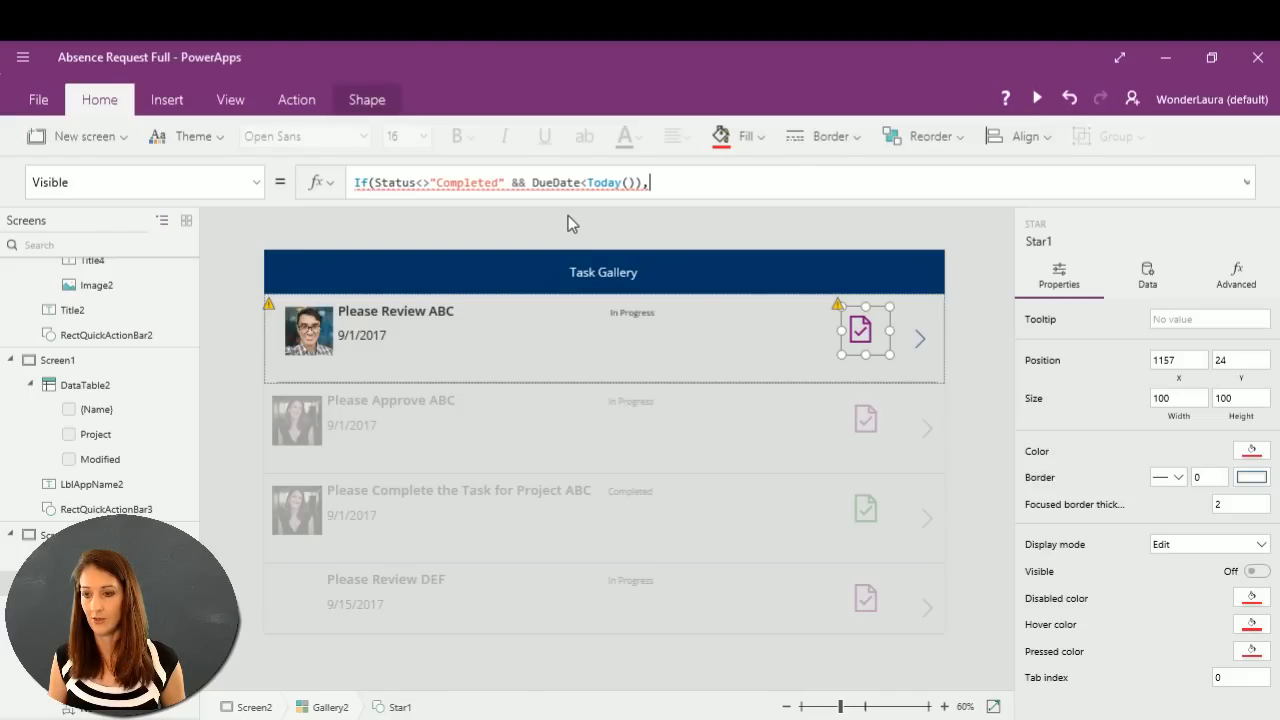
pyautogui.write('true,fales')
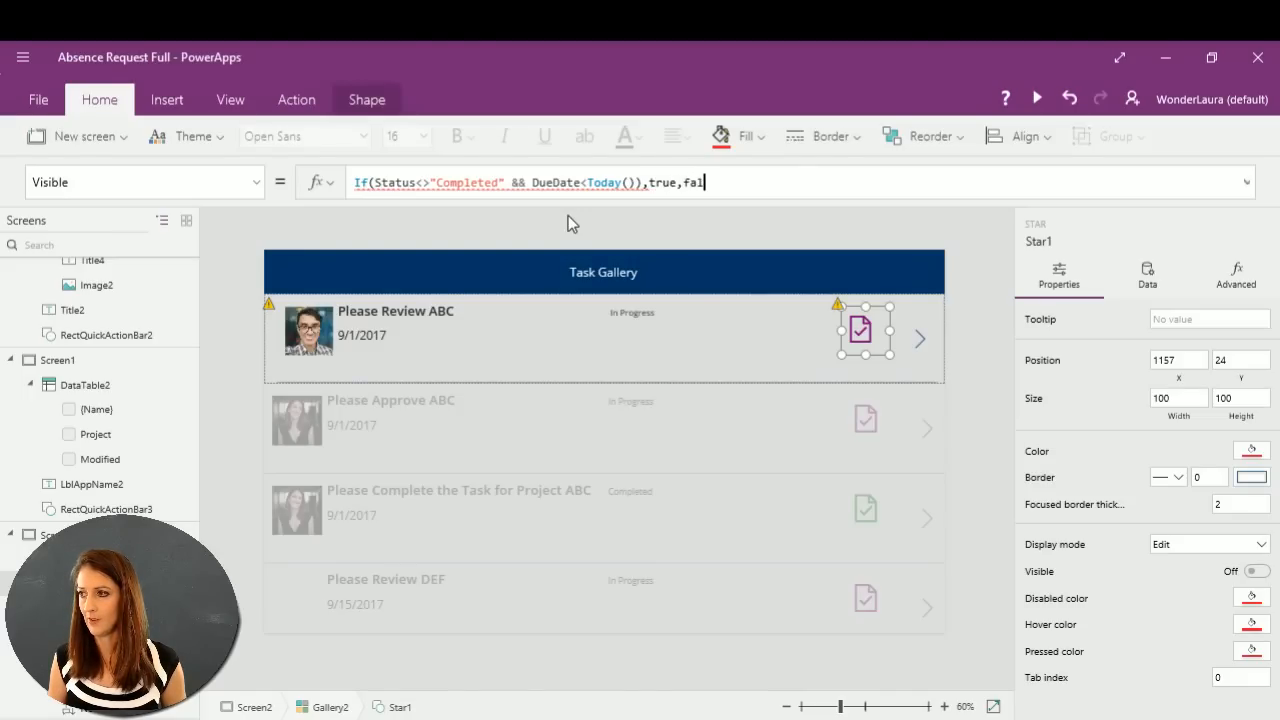
pyautogui.press('BackSpace')
pyautogui.press('BackSpace')
pyautogui.write('se)')
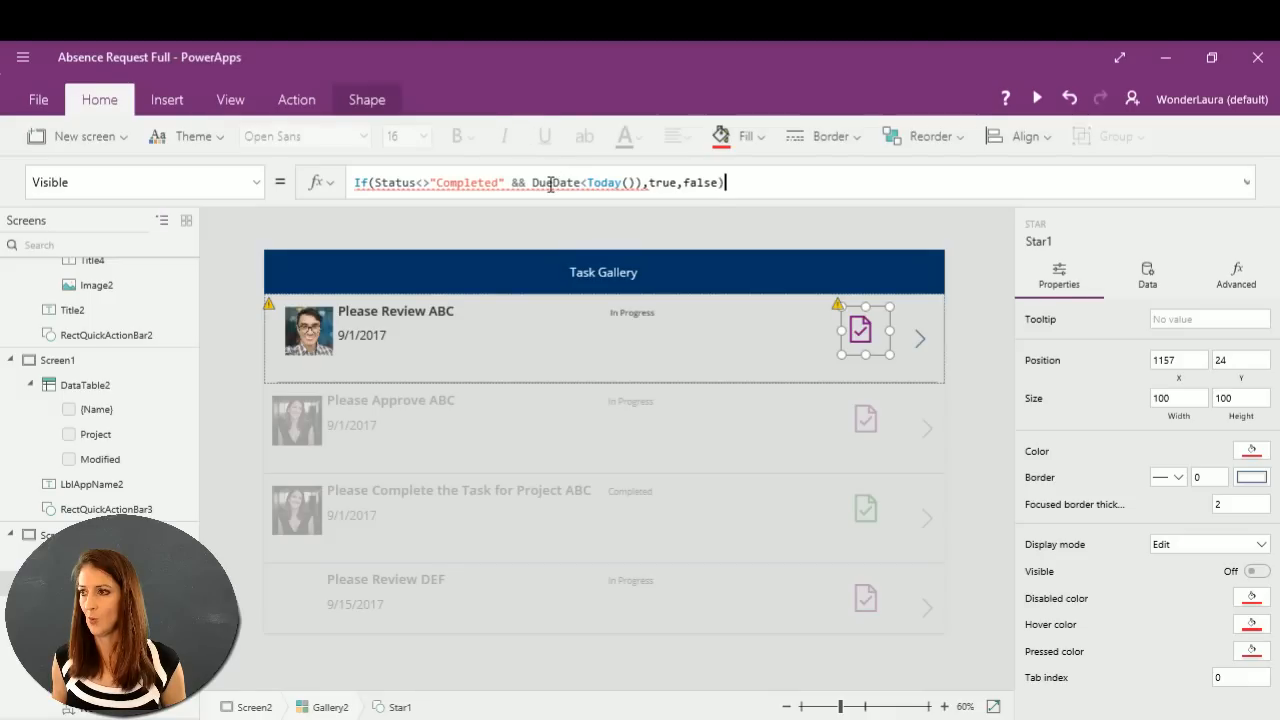
# Remove the extra closing parenthesis after Today() in the star's Visible formula and apply the formula.
pyautogui.moveTo(543, 186)
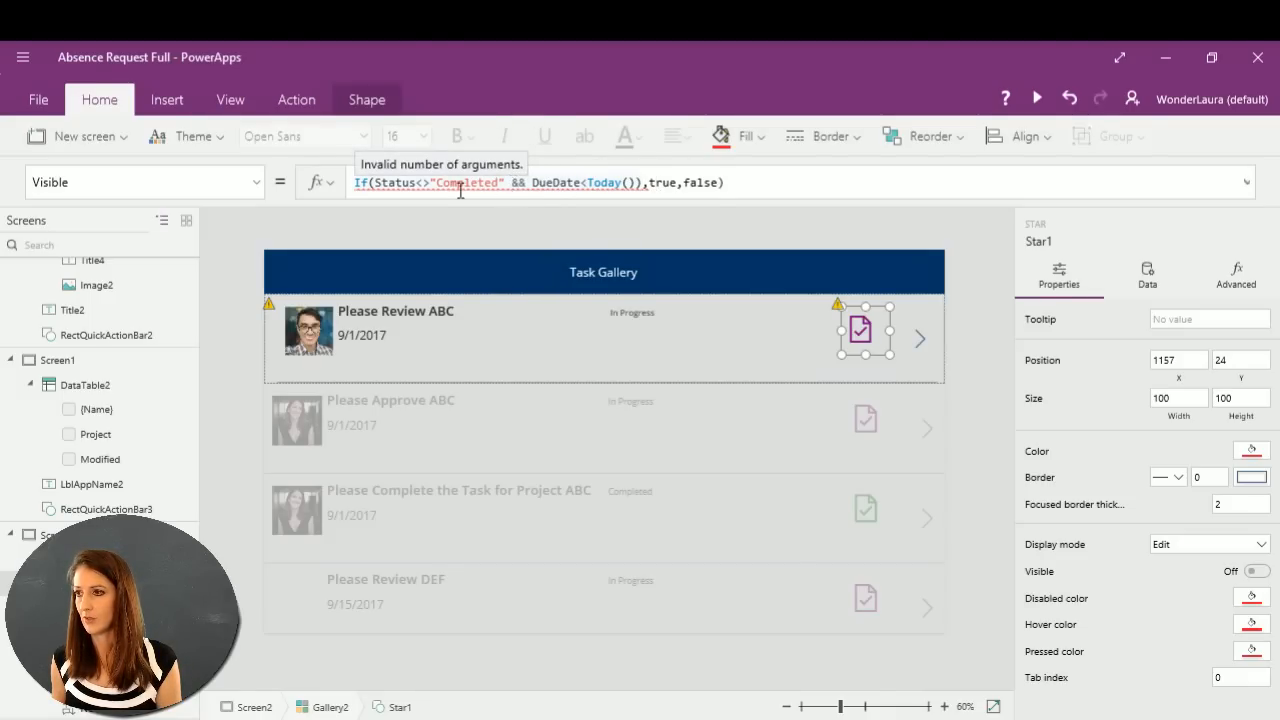
pyautogui.keyDown('shift'); pyautogui.click(375, 182); pyautogui.keyUp('shift')
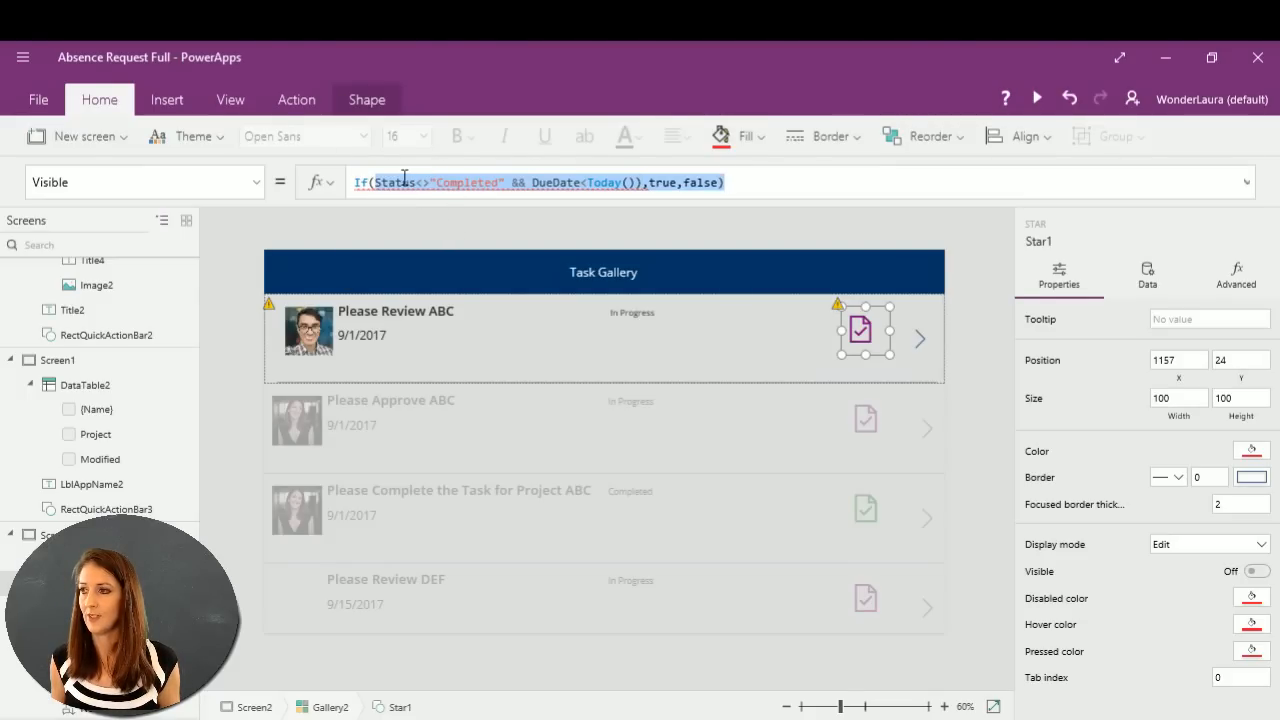
pyautogui.click(645, 183)
pyautogui.press('BackSpace')
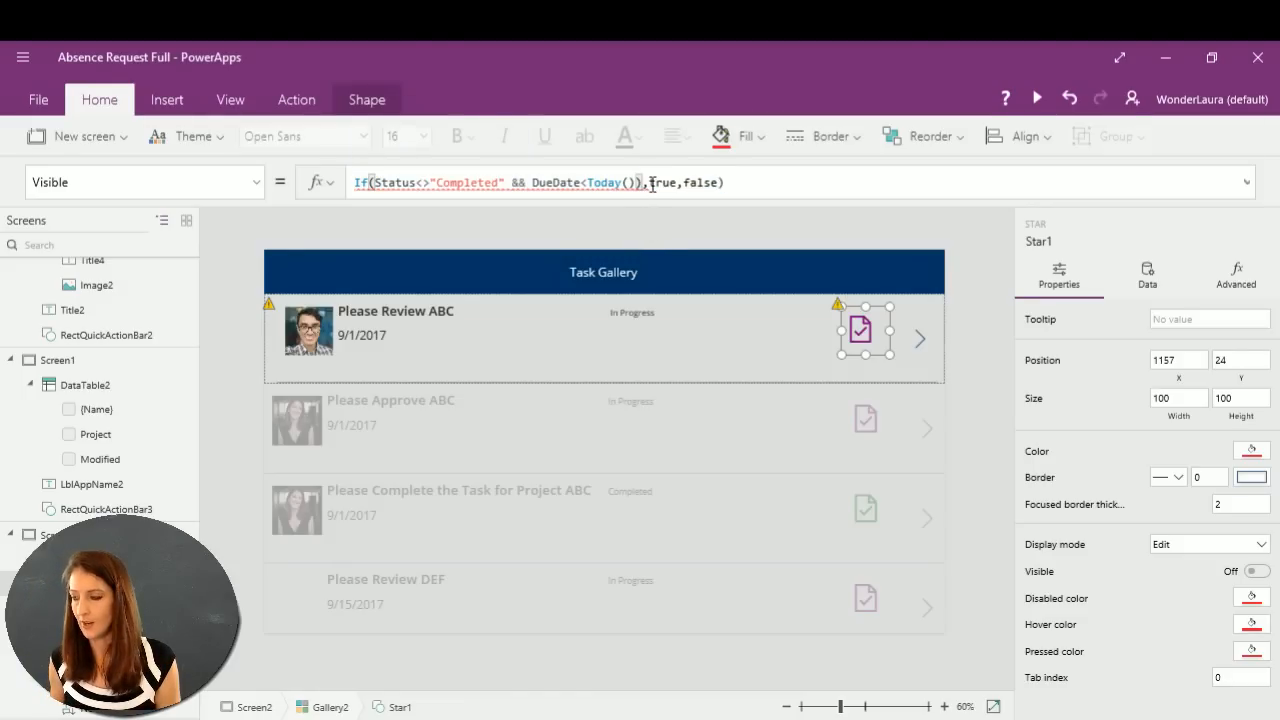
pyautogui.write(',')
pyautogui.click(712, 224)
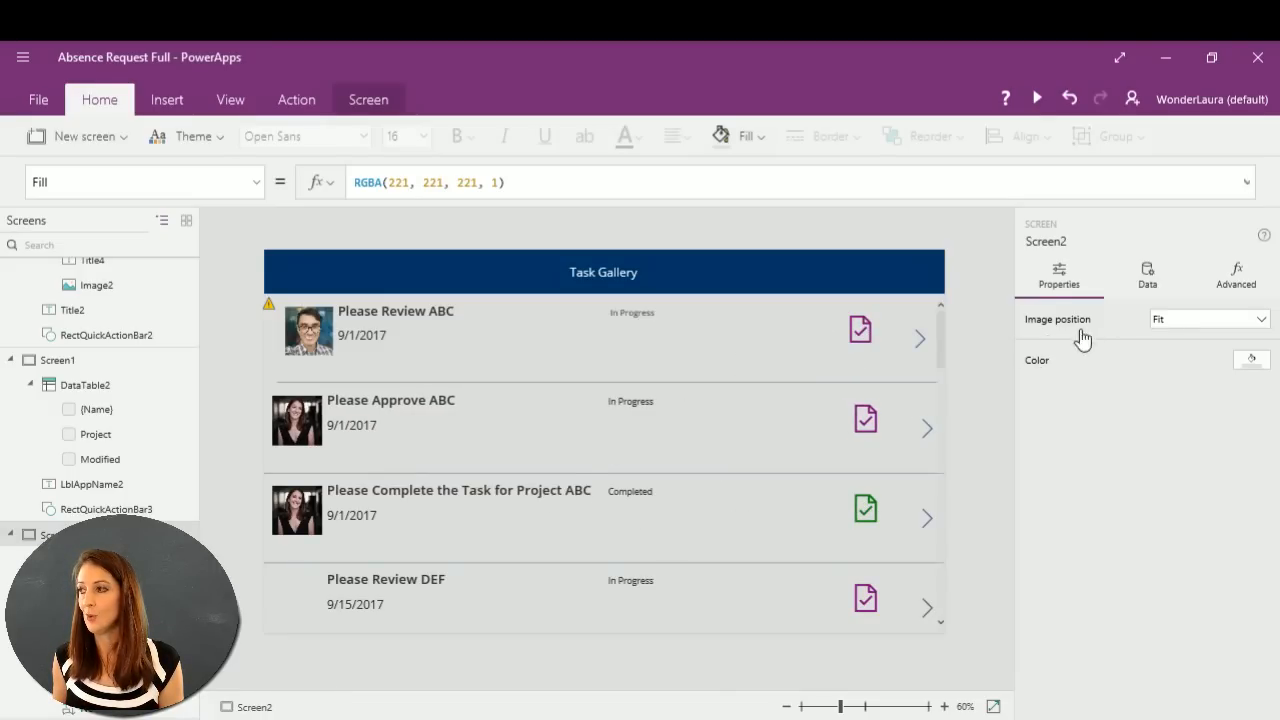
# View the screen's data sources, and select the first task's checkmark icon to inspect its Color formula.
pyautogui.click(1150, 276)
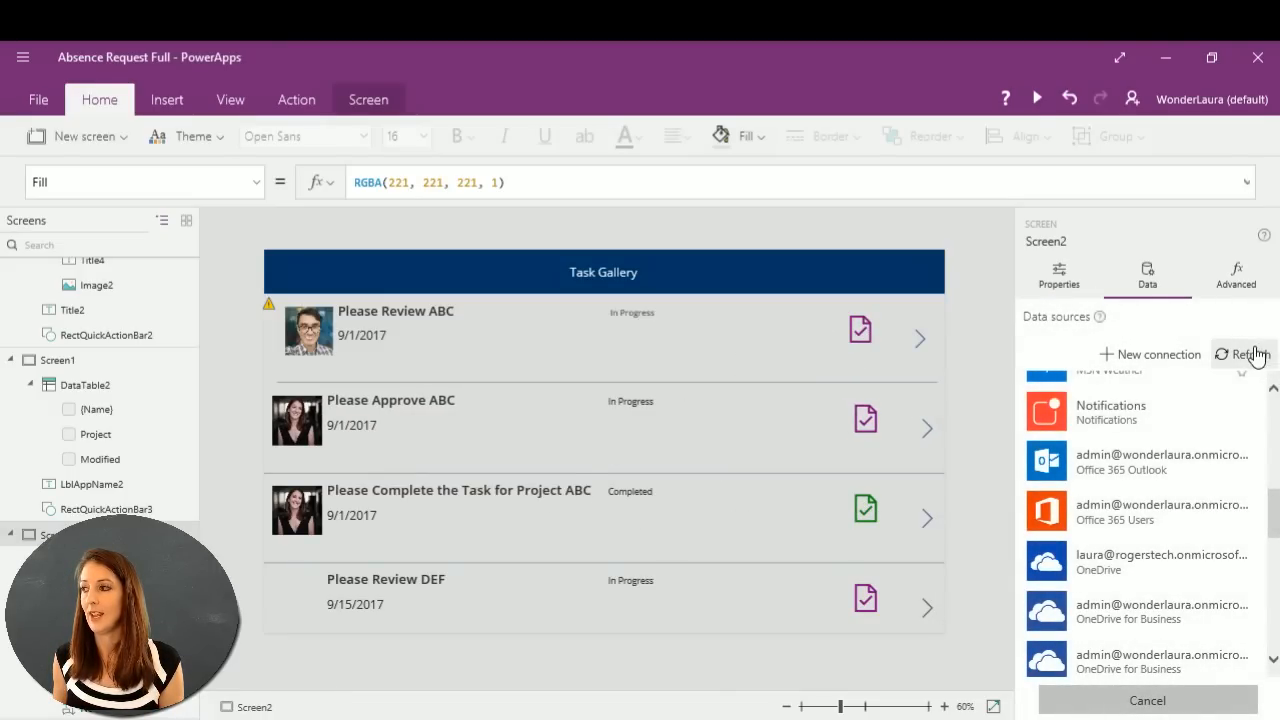
pyautogui.click(862, 336)
pyautogui.click(866, 337)
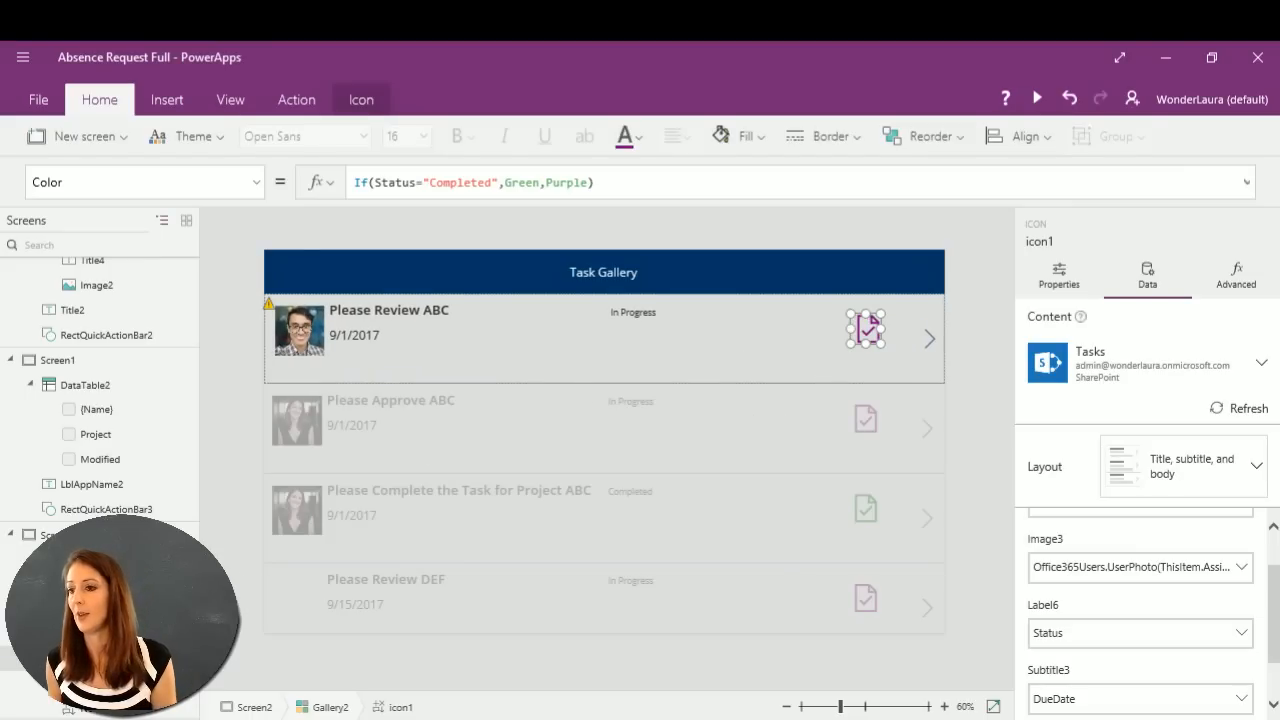
# Rename Screen3 as DocTable.
pyautogui.scroll(-3, 110, 450)
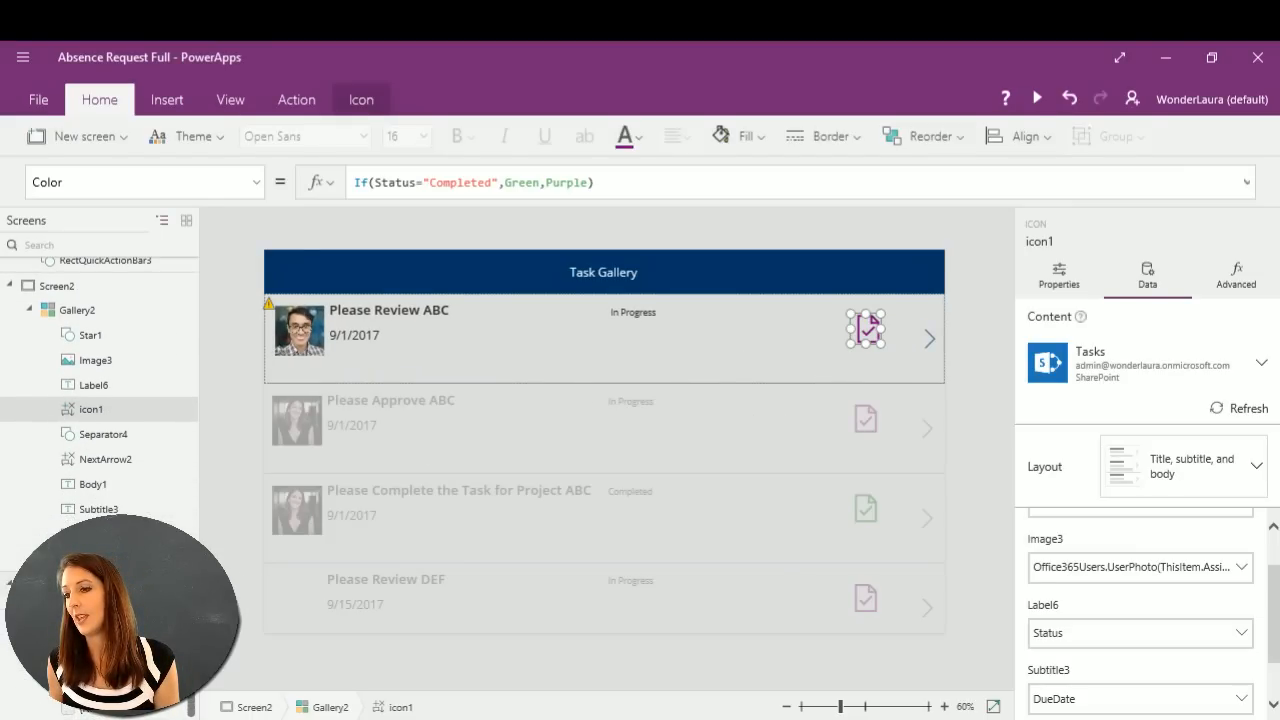
pyautogui.click(57, 583)
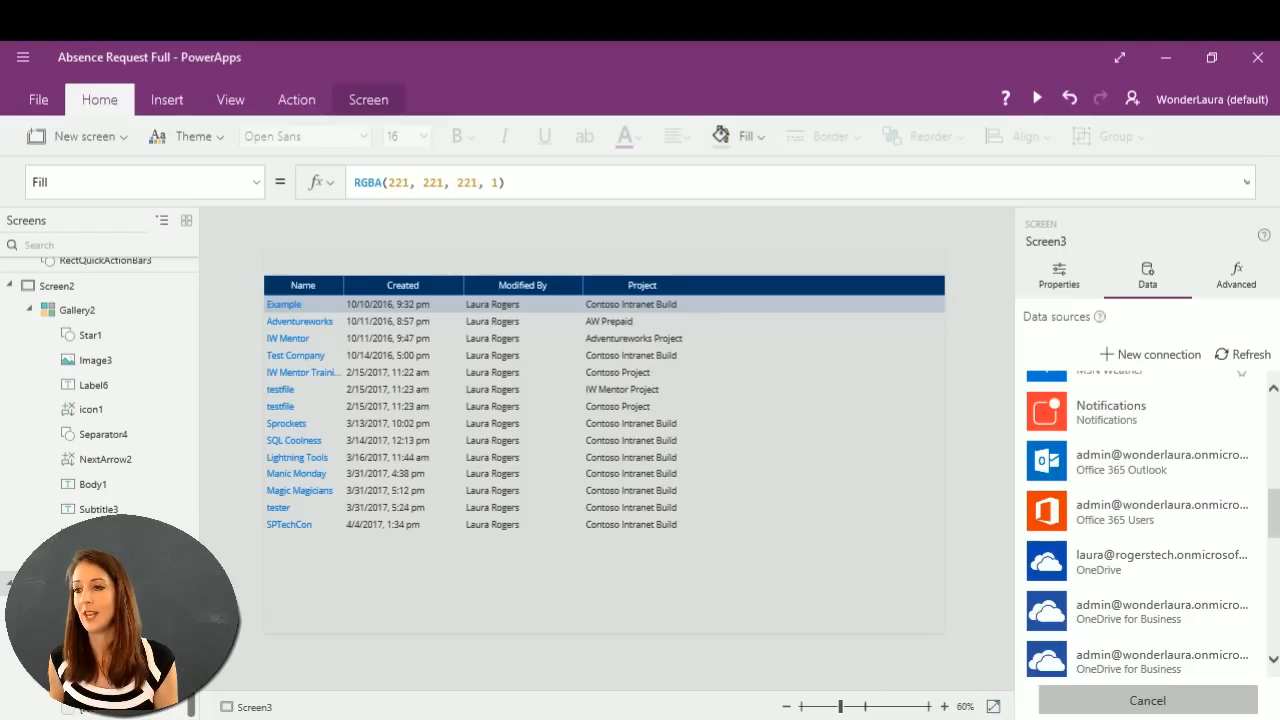
pyautogui.click(184, 584)
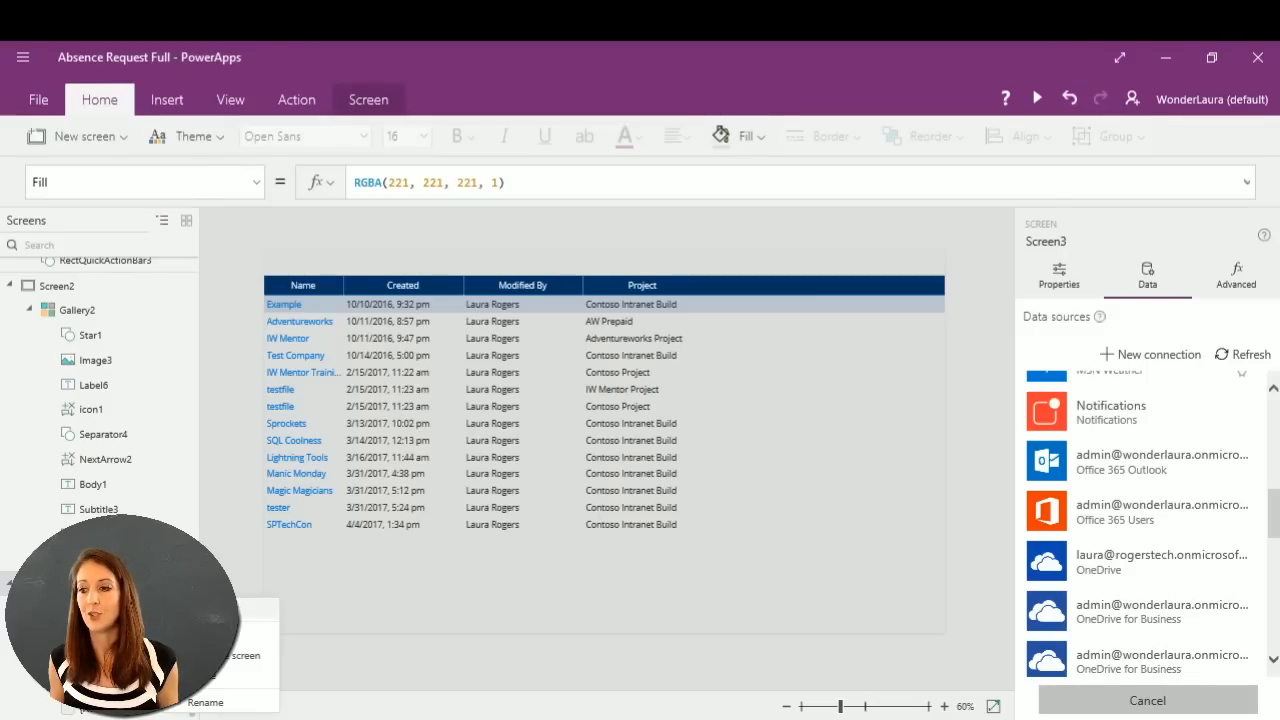
pyautogui.click(216, 702)
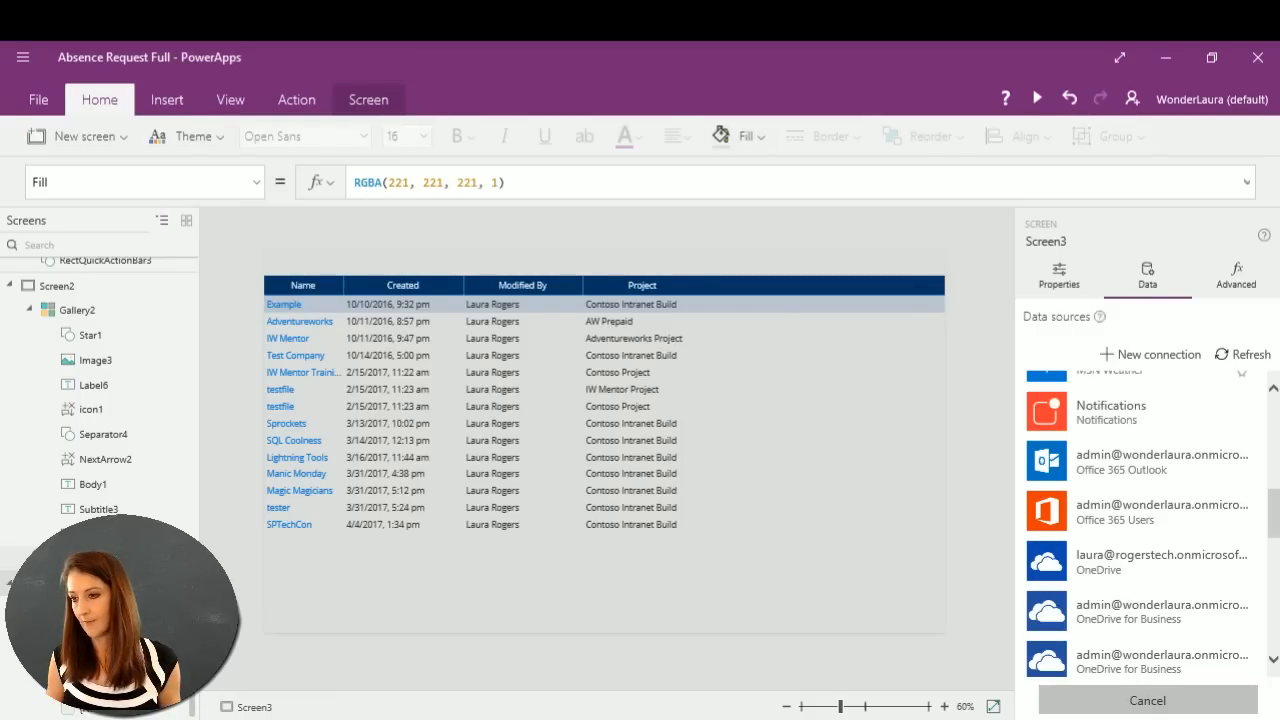
pyautogui.press('Return')
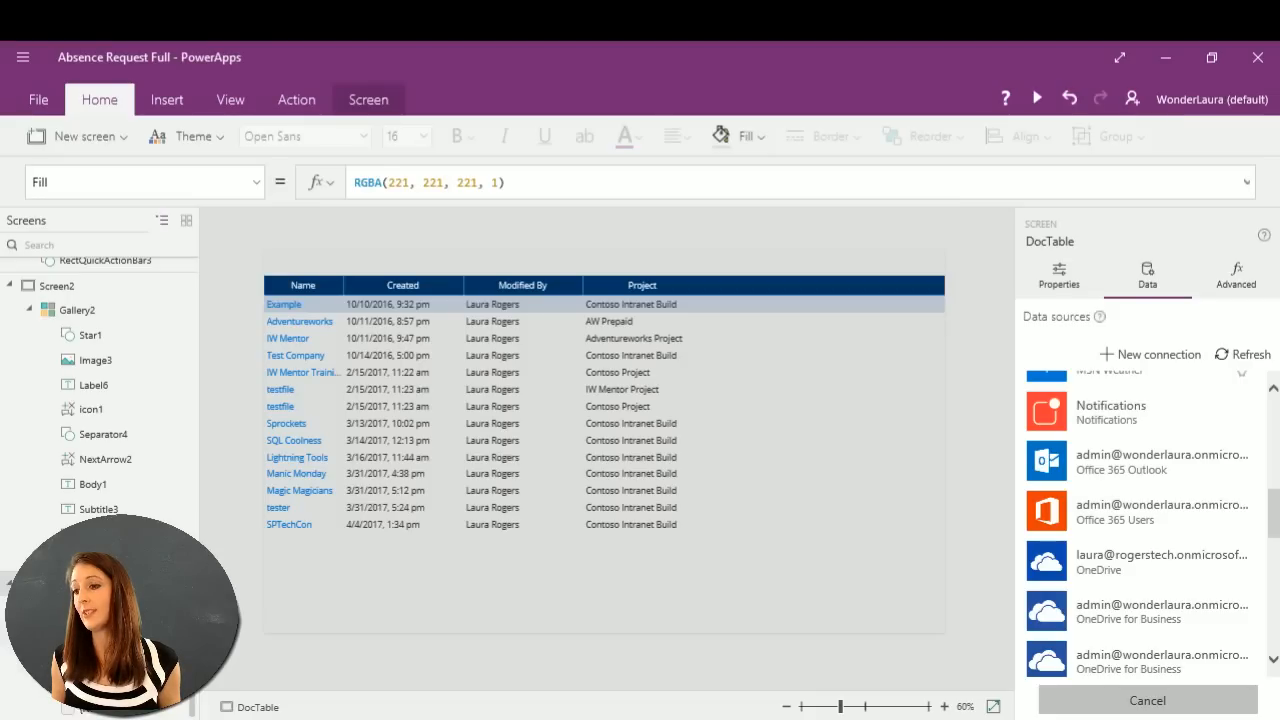
# Inspect the Project, Modified By and Created columns of the document data table.
pyautogui.click(642, 390)
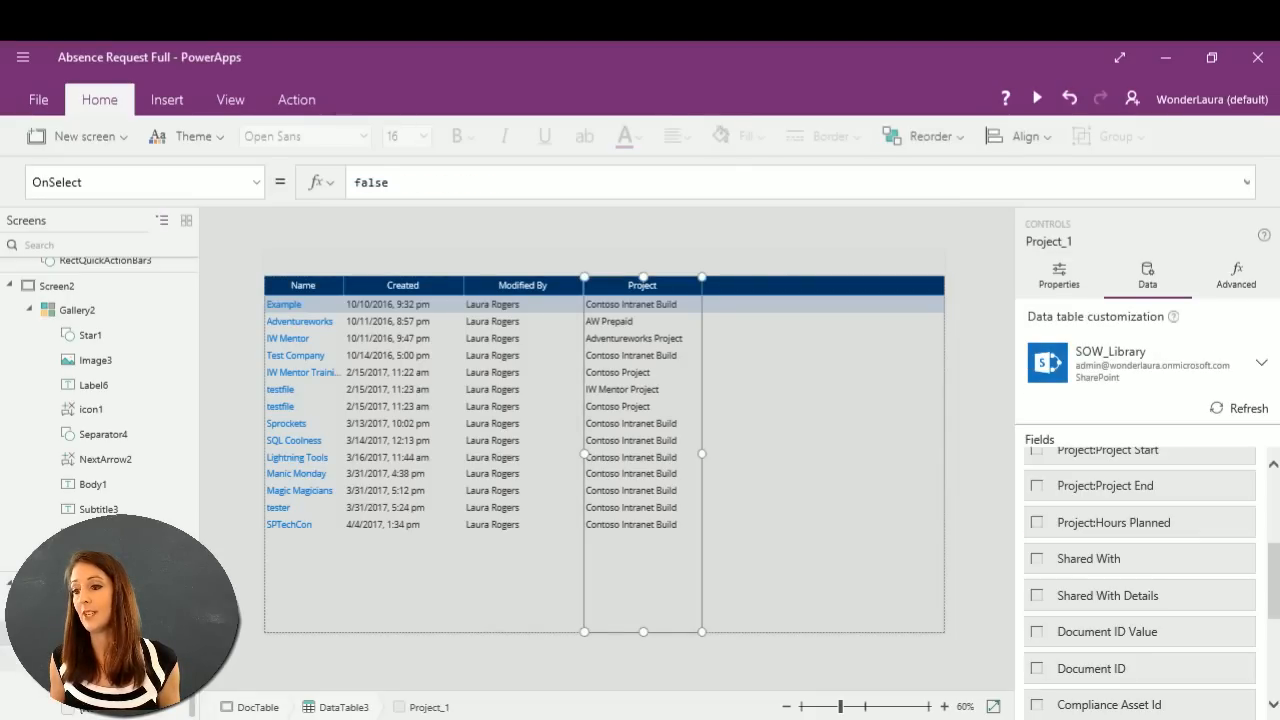
pyautogui.click(523, 390)
pyautogui.click(182, 685)
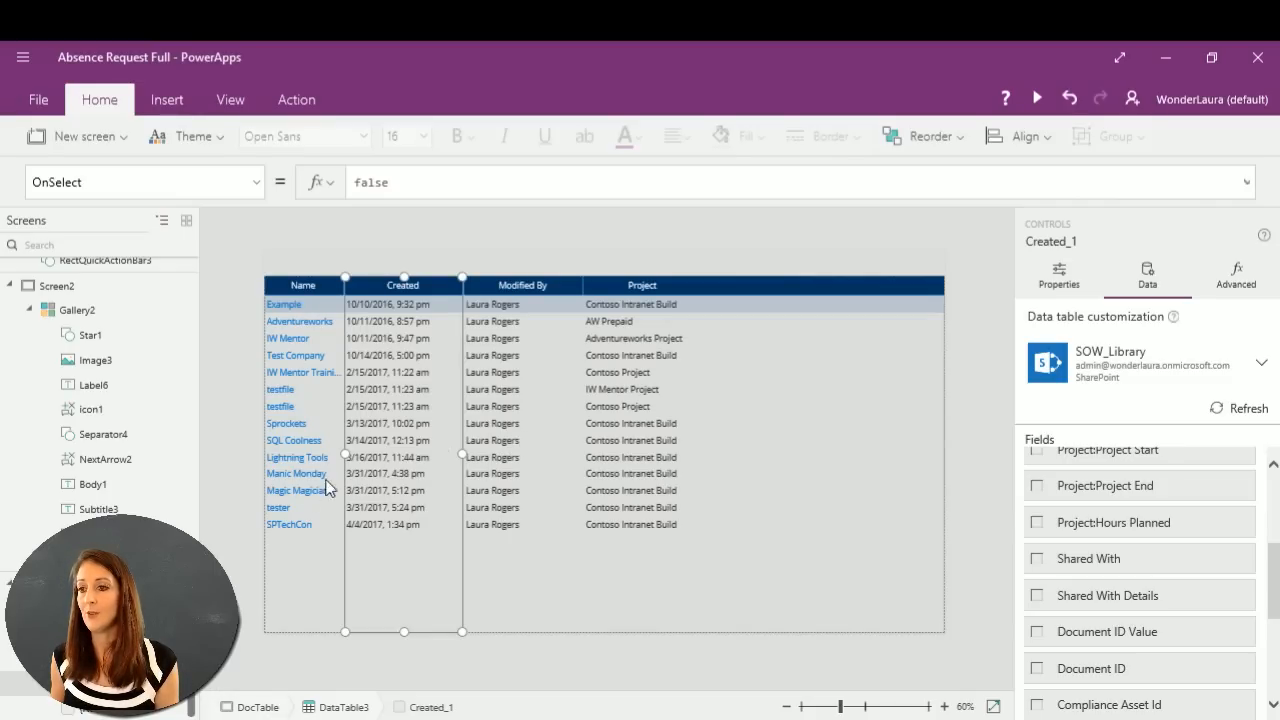
# Return to the task gallery, refresh its Tasks data source and check the first row's checkmark icon.
pyautogui.click(103, 457)
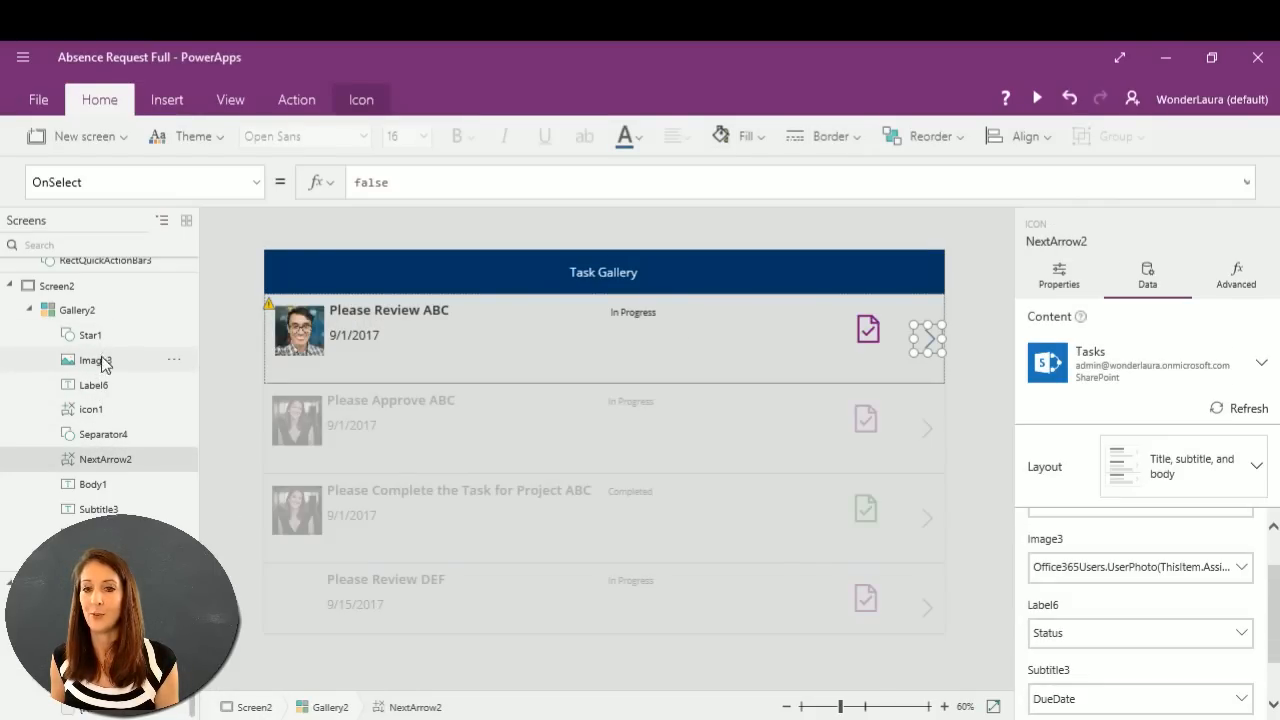
pyautogui.hotkey('alt', 'Tab')
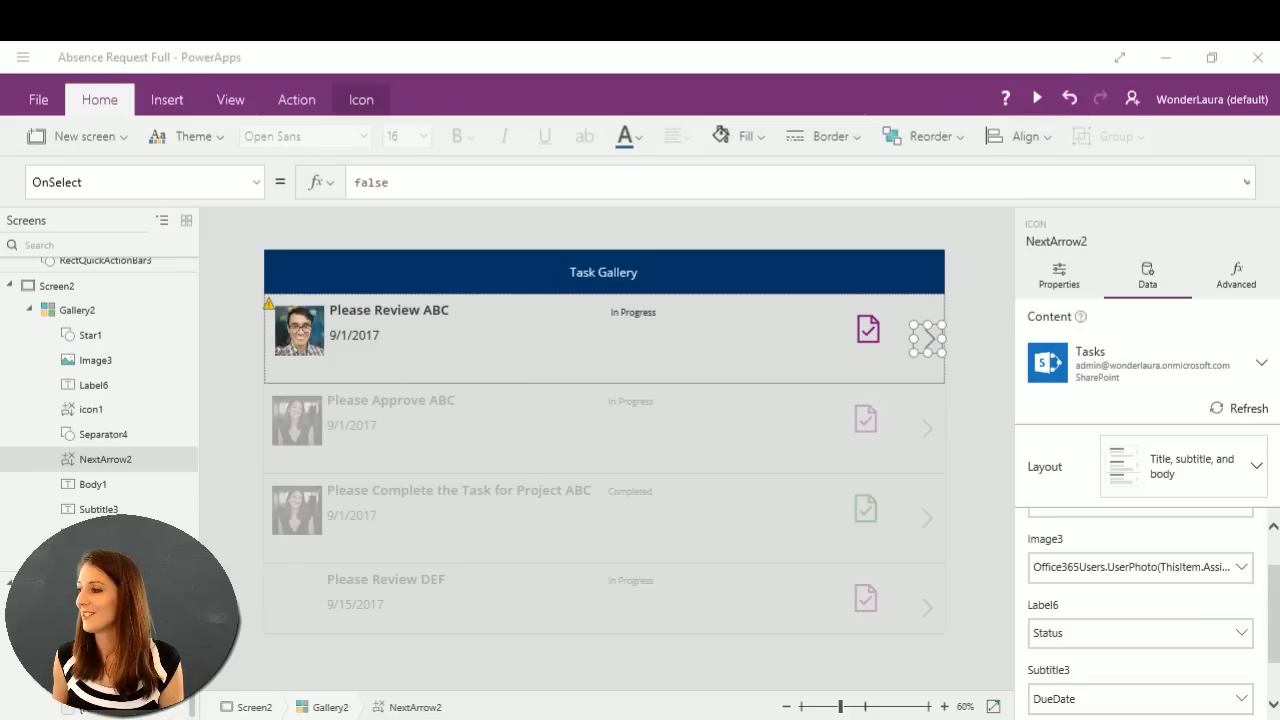
pyautogui.click(1243, 415)
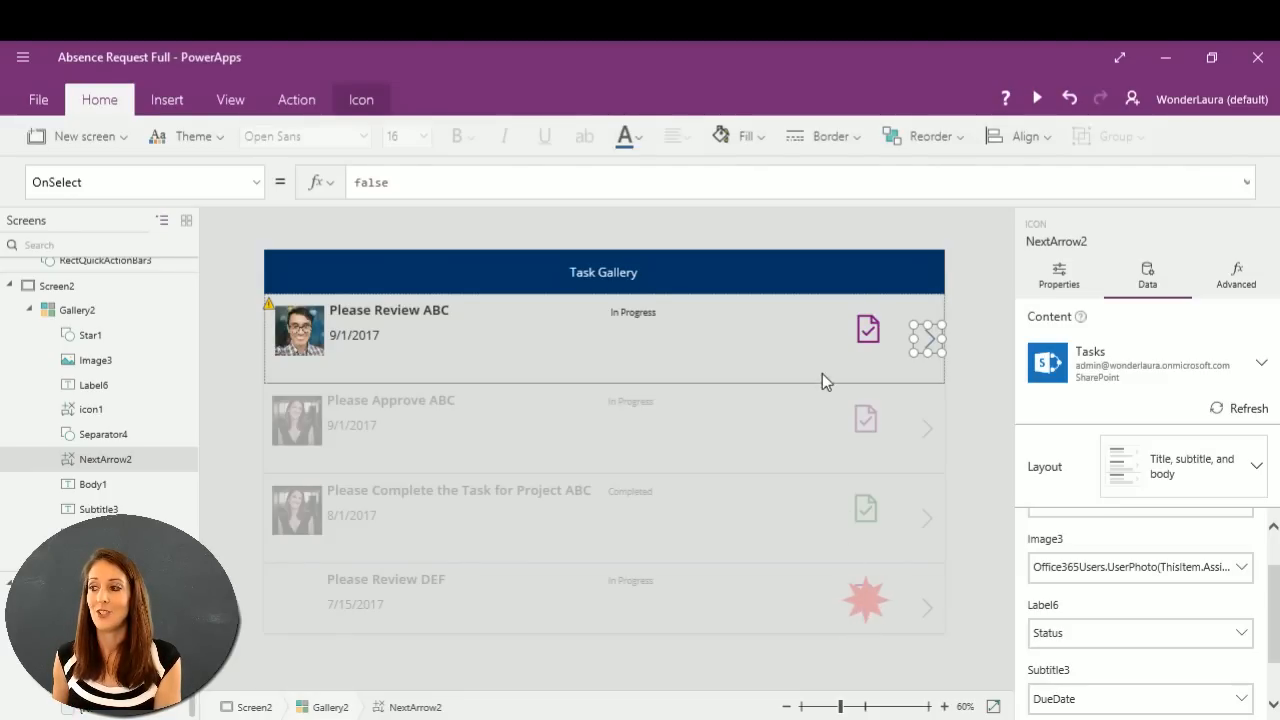
pyautogui.click(862, 327)
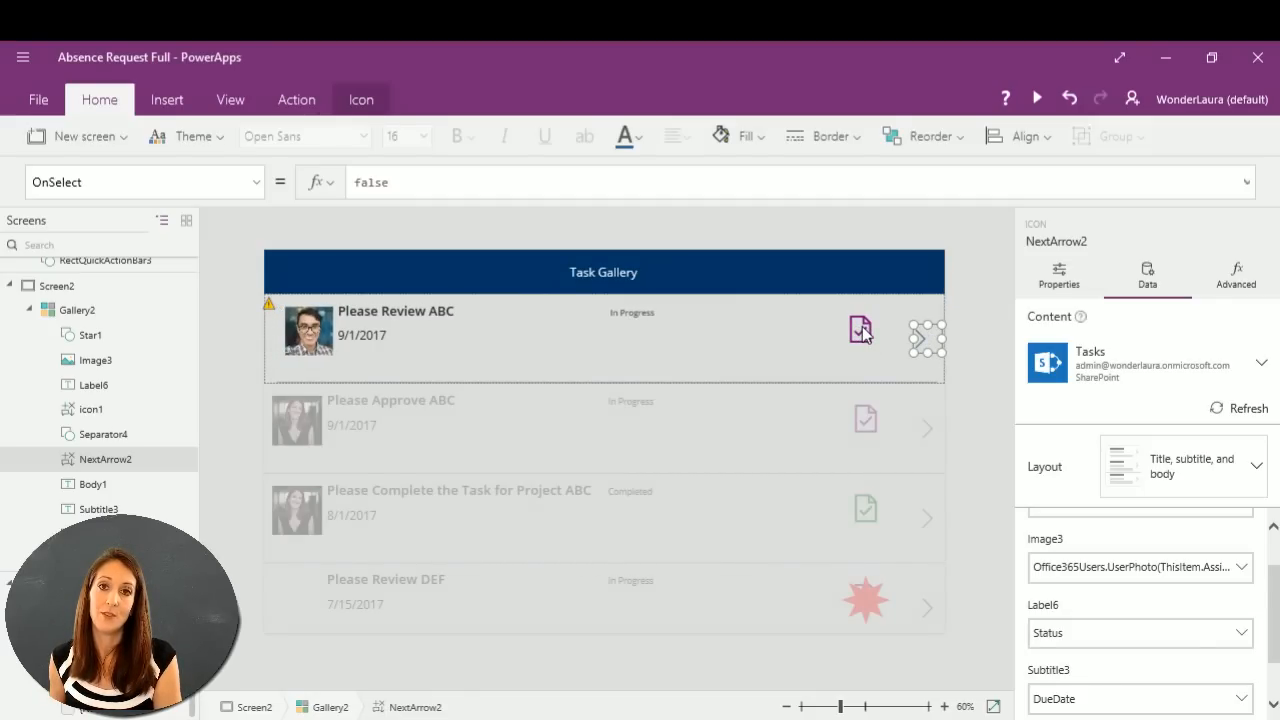
pyautogui.click(863, 334)
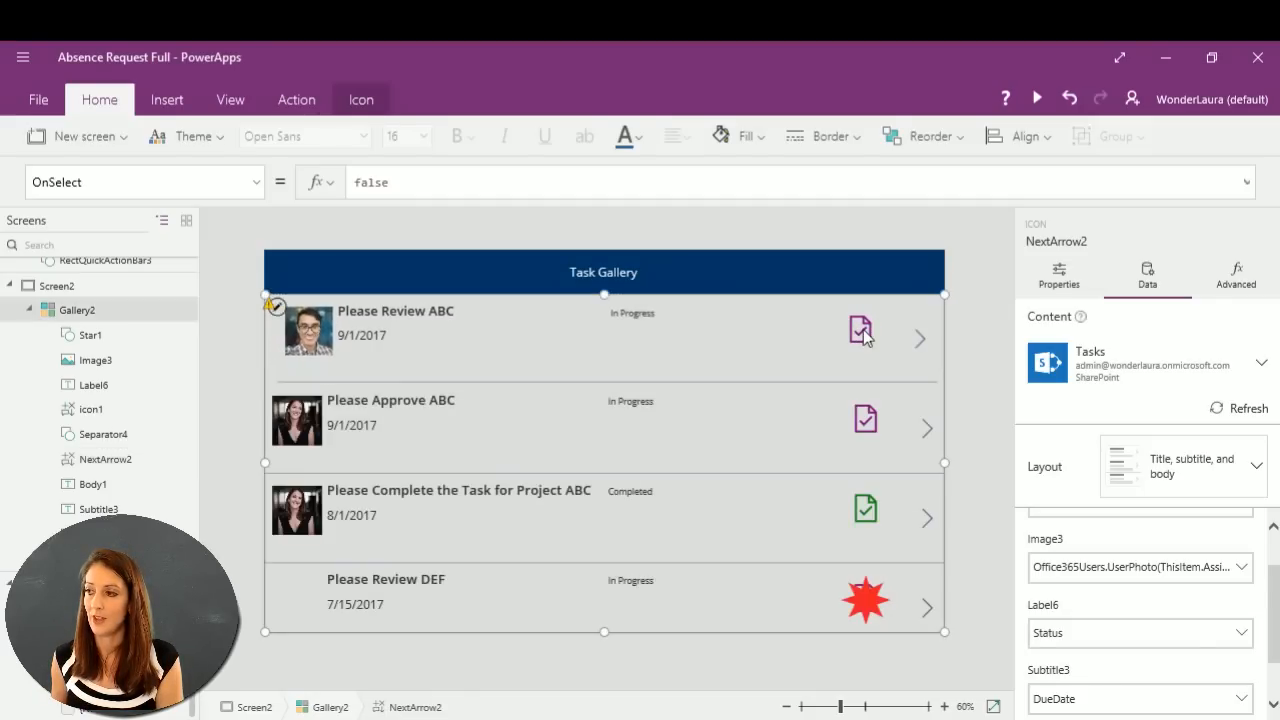
# Select the Name column of the data table on the DocTable screen.
pyautogui.click(867, 336)
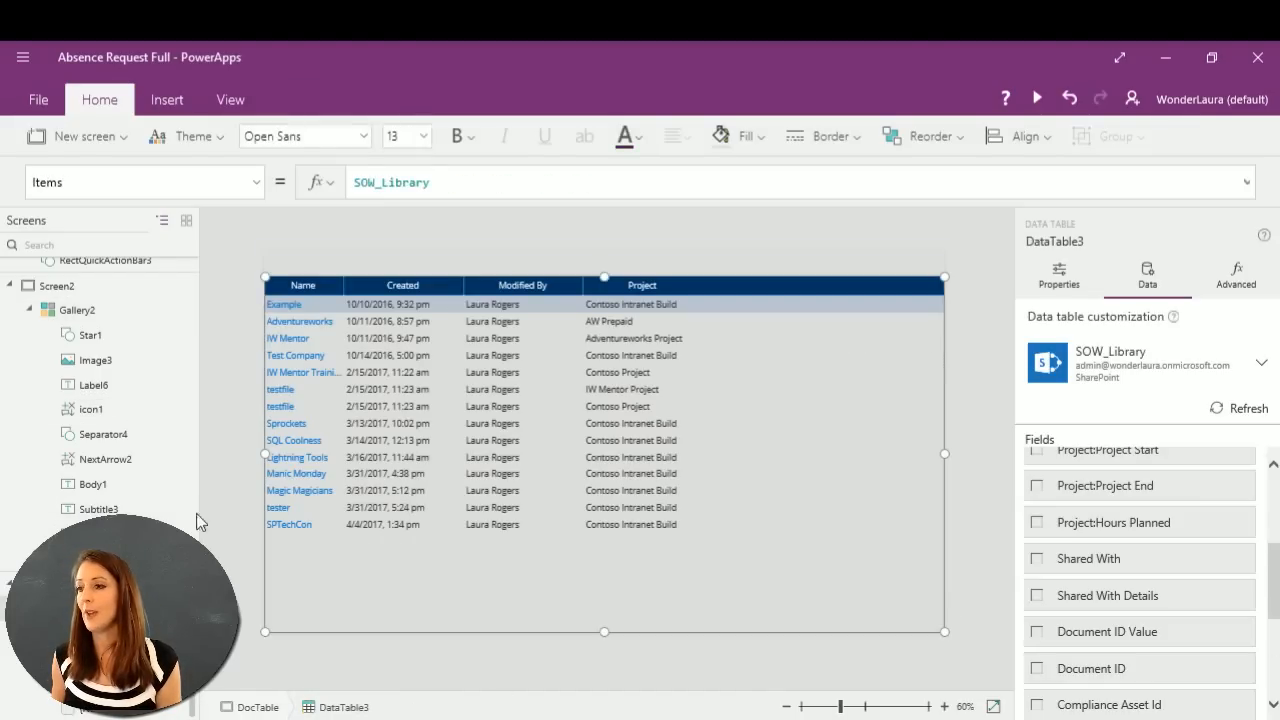
pyautogui.click(306, 324)
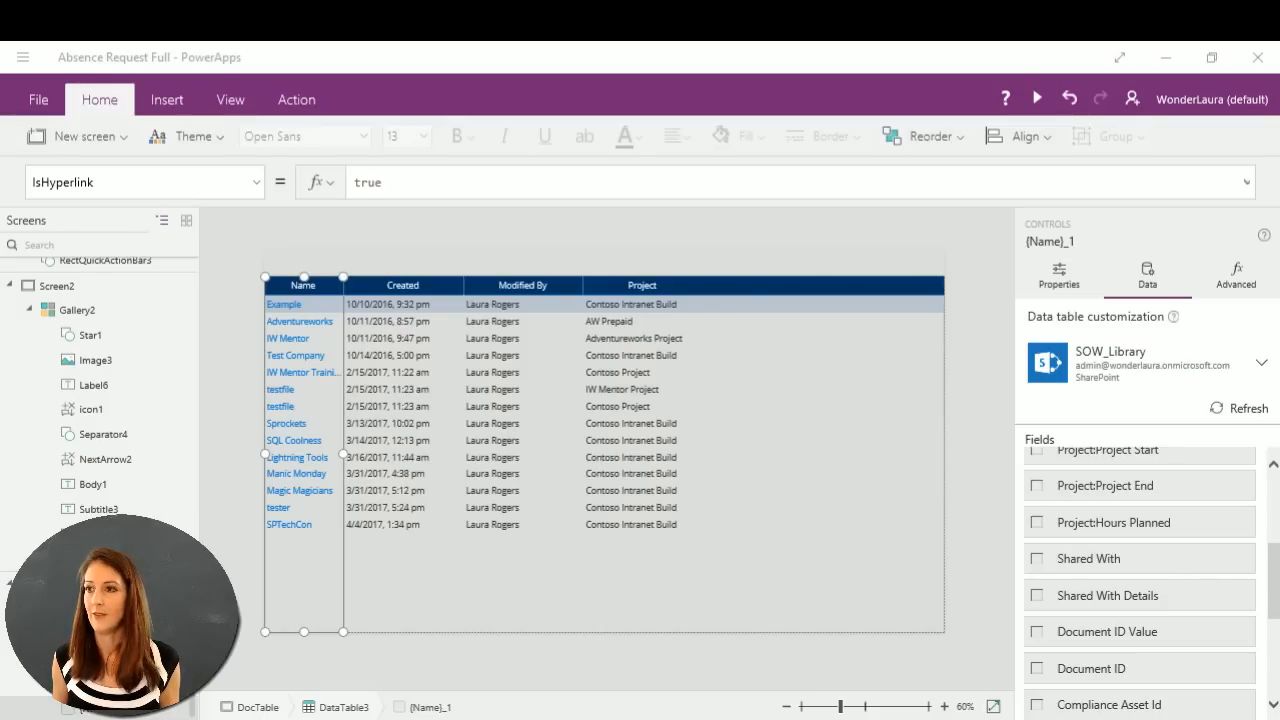
# Switch to the browser, open the copied "Hyperlinks in Powerapps" forum link in a new tab and read the reply about the Launch function.
pyautogui.hotkey('alt', 'Tab')
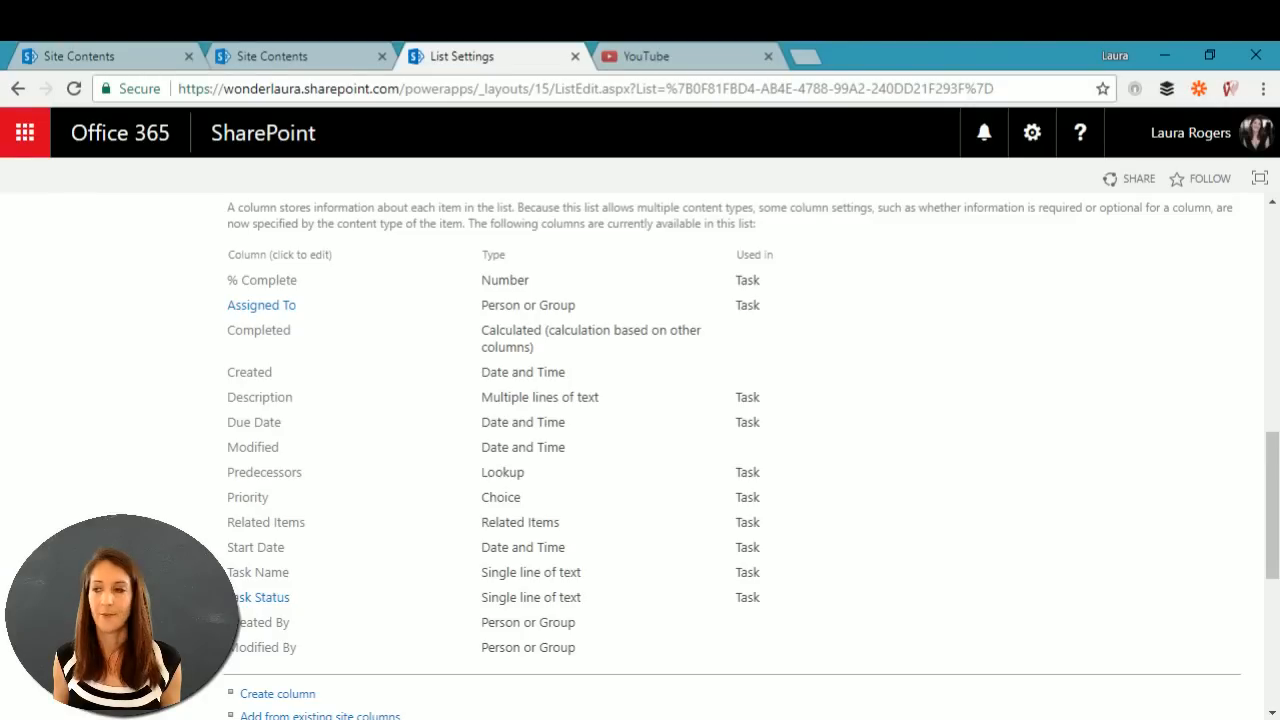
pyautogui.click(821, 55)
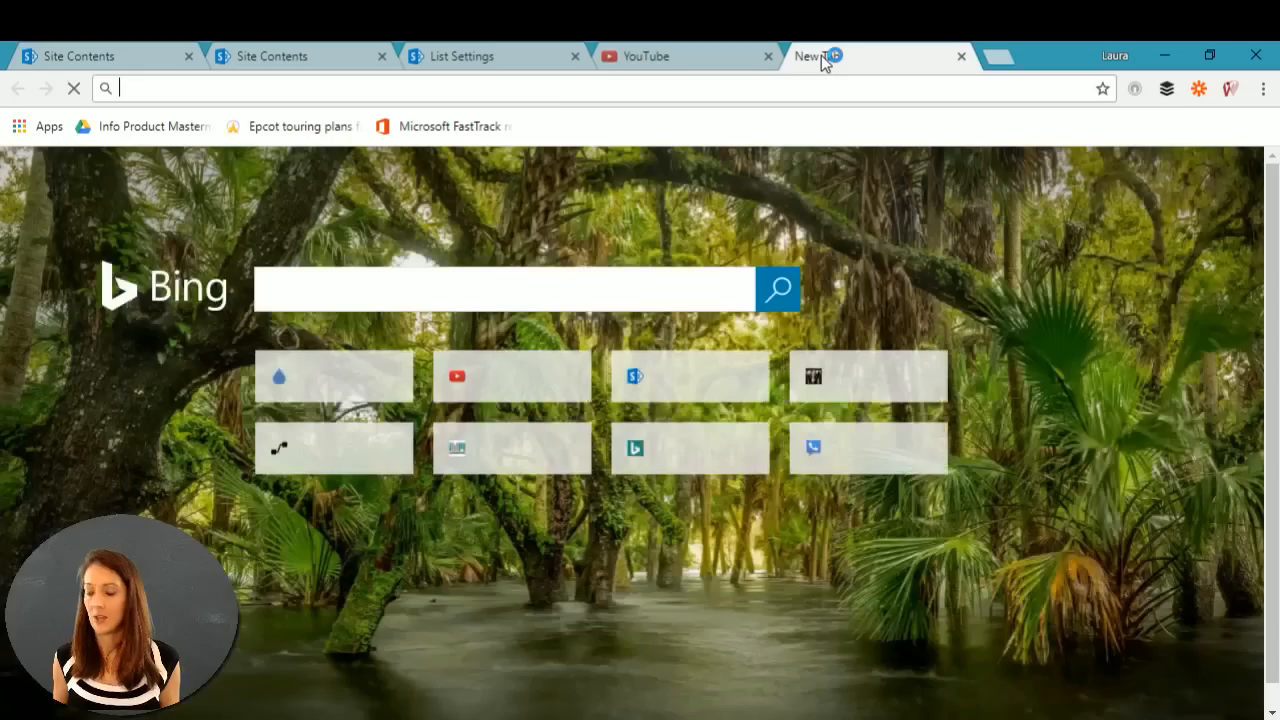
pyautogui.hotkey('ctrl', 'v')
pyautogui.press('Return')
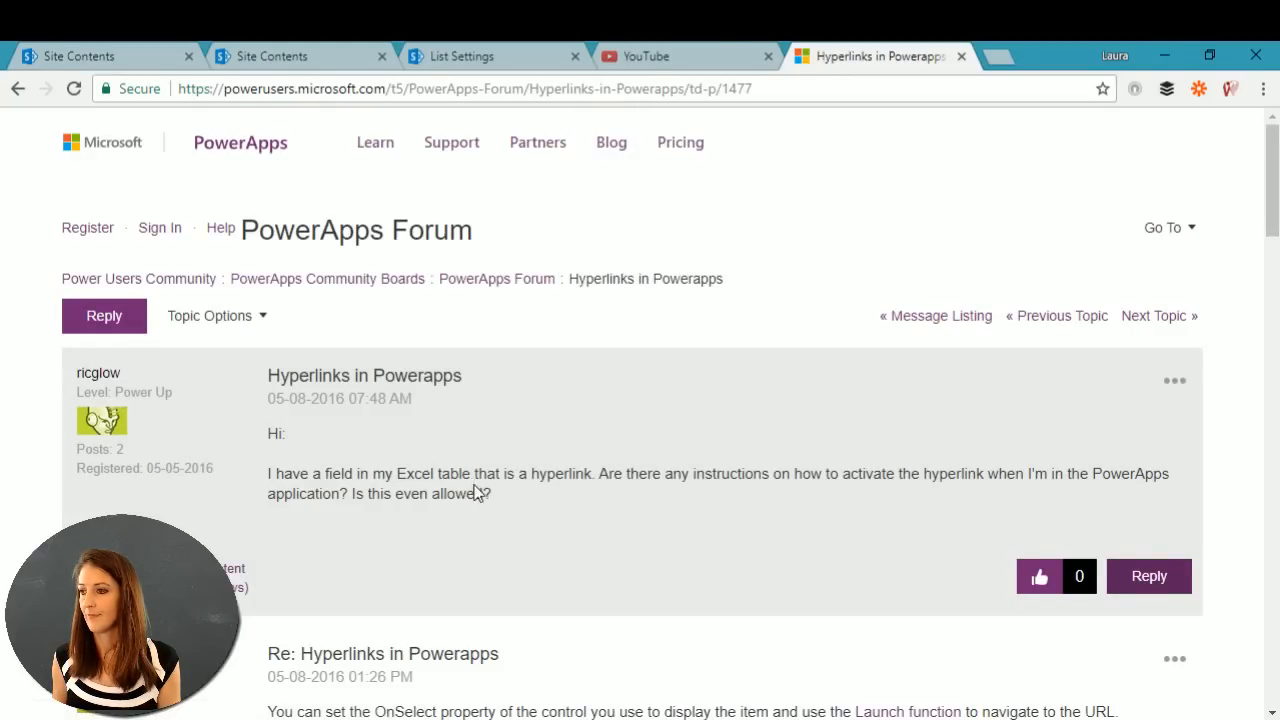
pyautogui.scroll(-2, 476, 492)
pyautogui.scroll(-1, 476, 492)
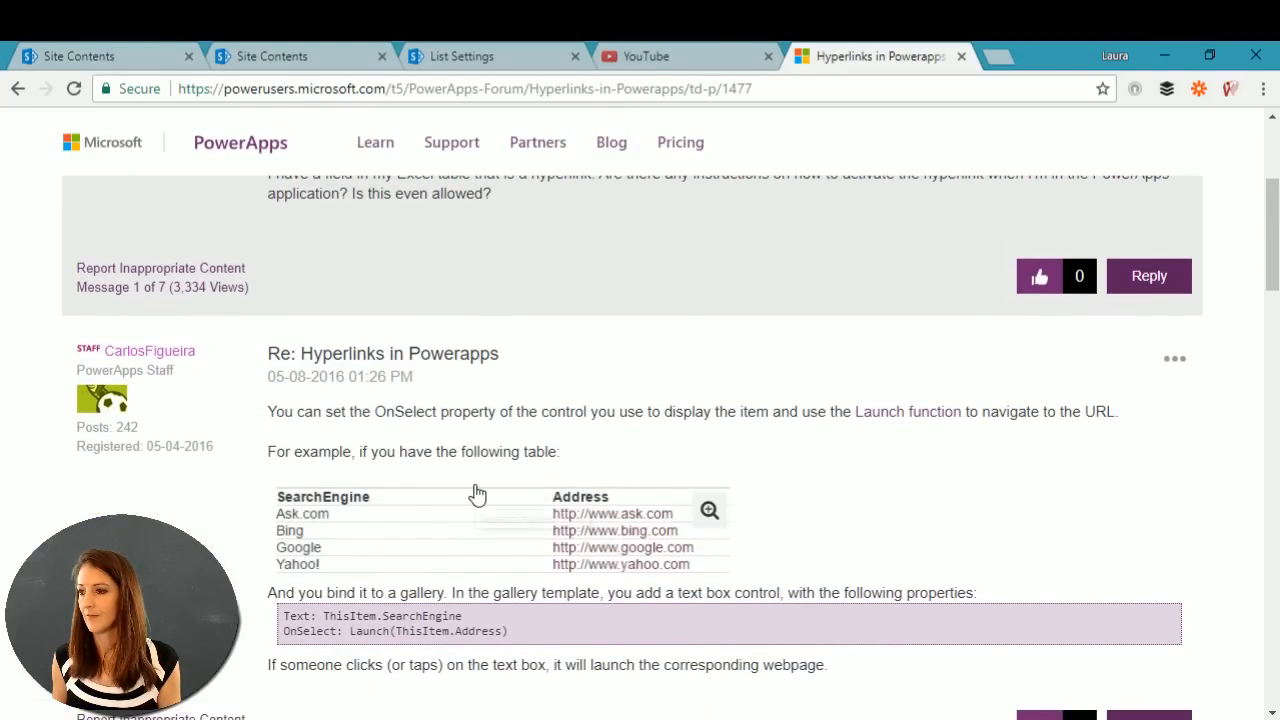
# Copy the Launch(ThisItem.Address) formula from the forum reply and return to the PowerApps editor.
pyautogui.scroll(-1, 476, 485)
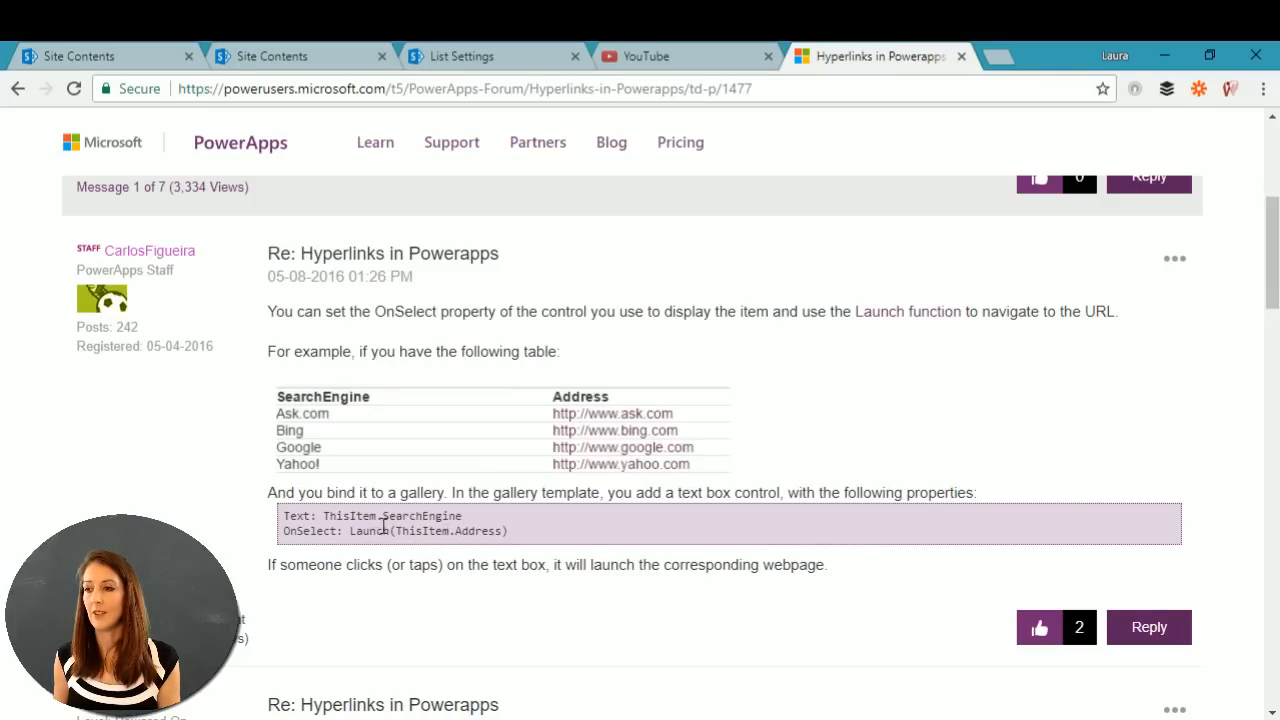
pyautogui.moveTo(350, 531); pyautogui.dragTo(516, 536)
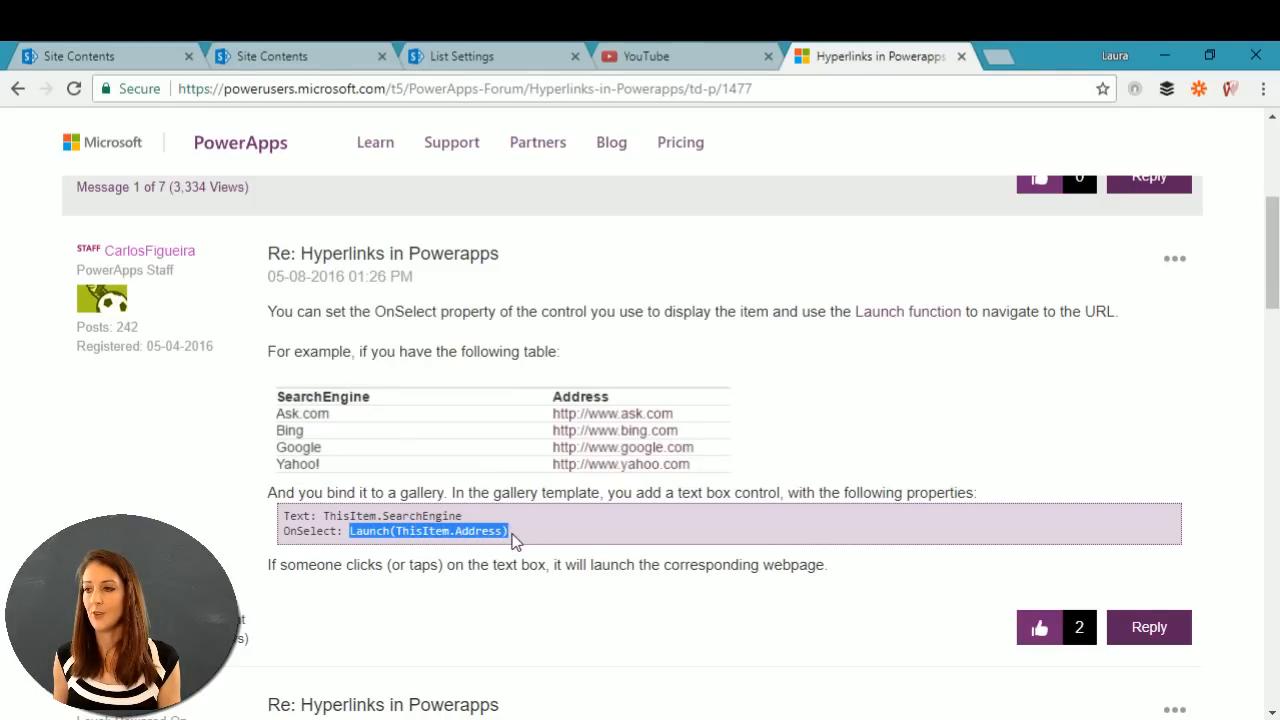
pyautogui.rightClick(470, 537)
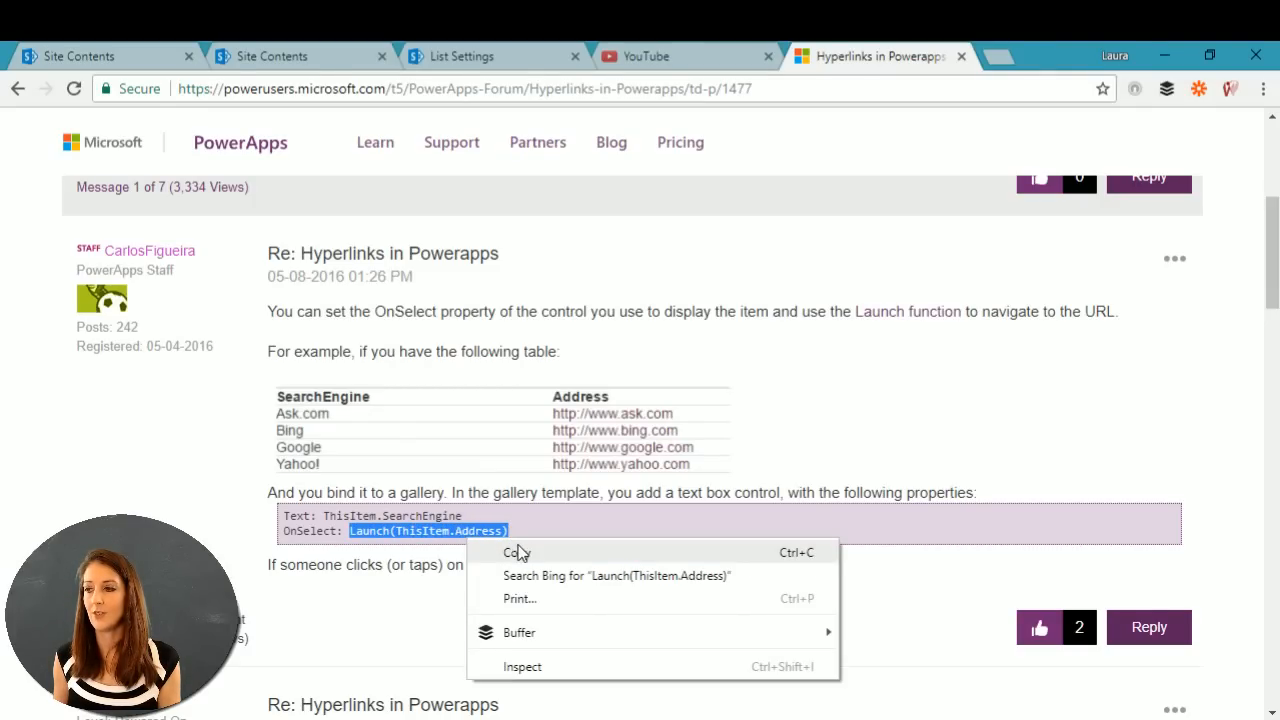
pyautogui.click(518, 550)
pyautogui.click(1164, 55)
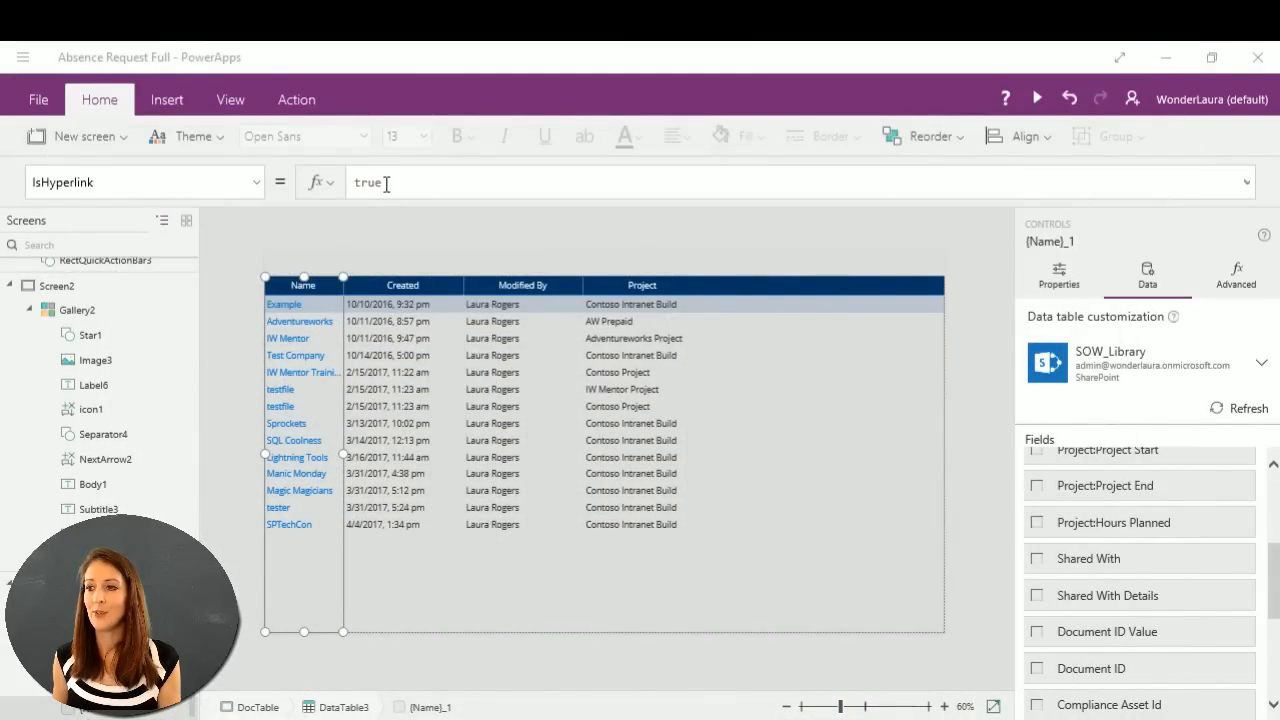
# Replace the OnSelect formula of the data table's Name column with the copied Launch(ThisItem.Address).
pyautogui.click(319, 305)
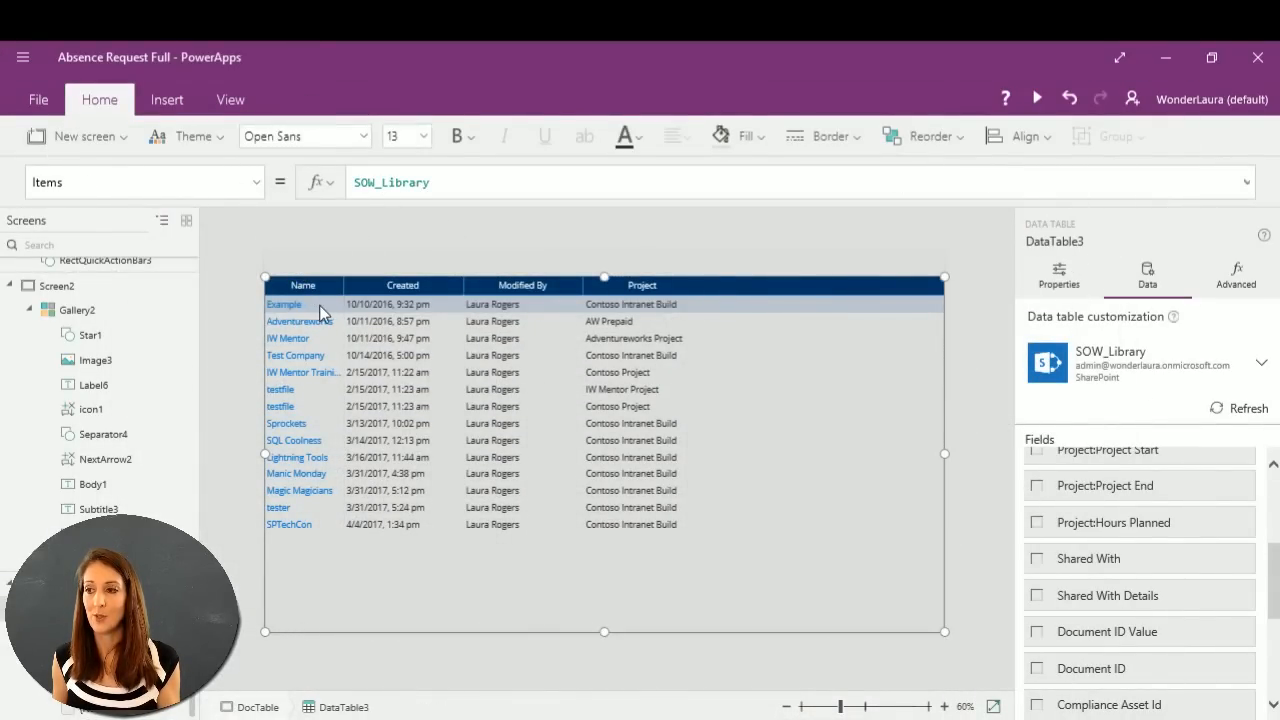
pyautogui.click(319, 305)
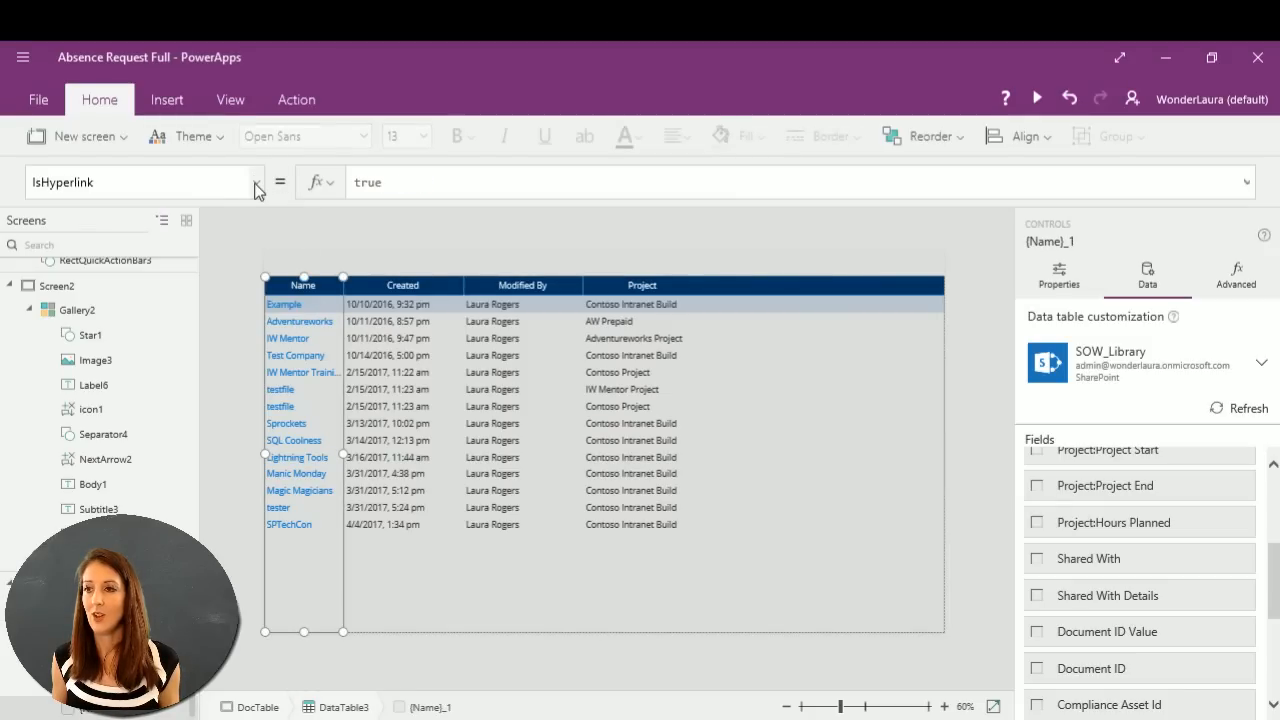
pyautogui.click(257, 183)
pyautogui.click(114, 337)
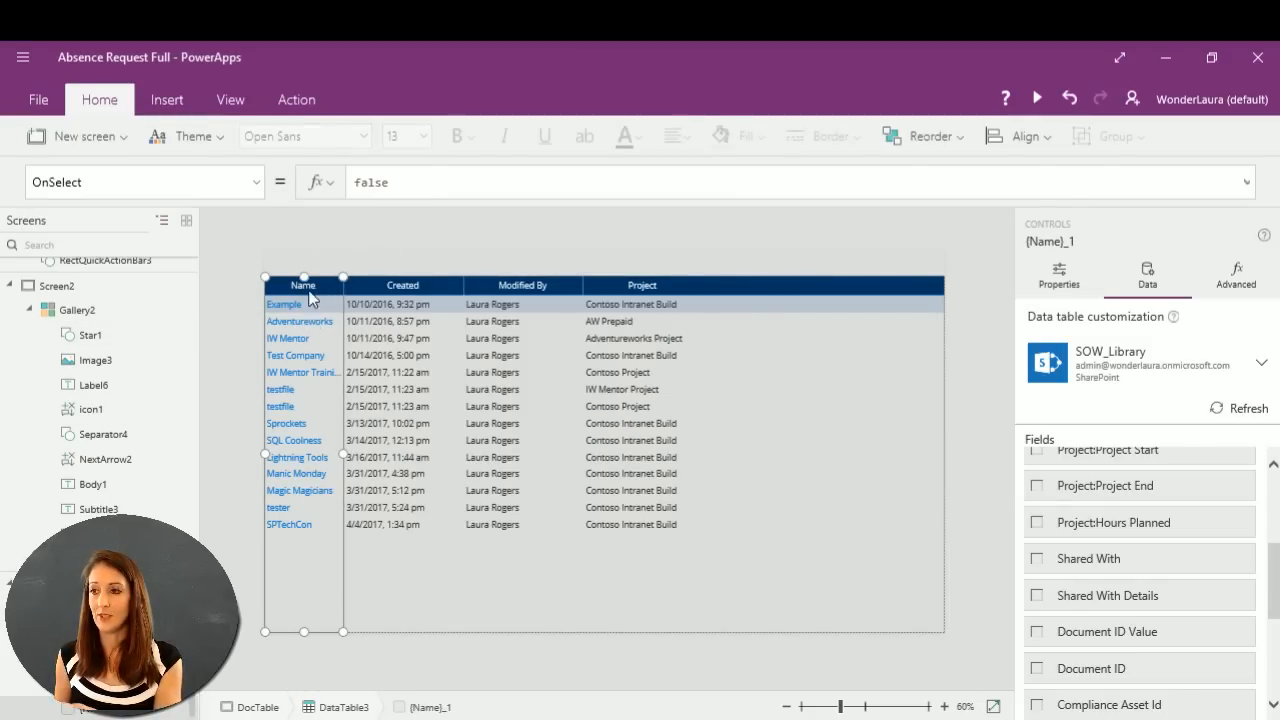
pyautogui.doubleClick(403, 182)
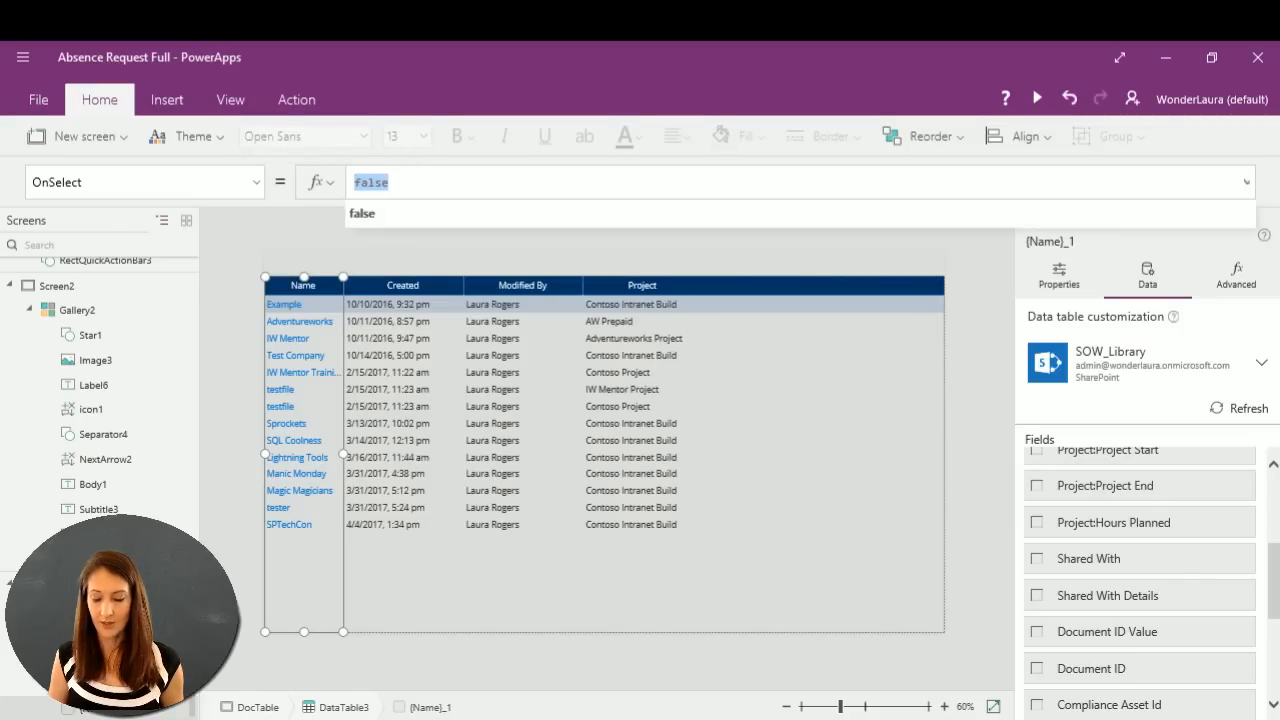
pyautogui.hotkey('ctrl', 'v')
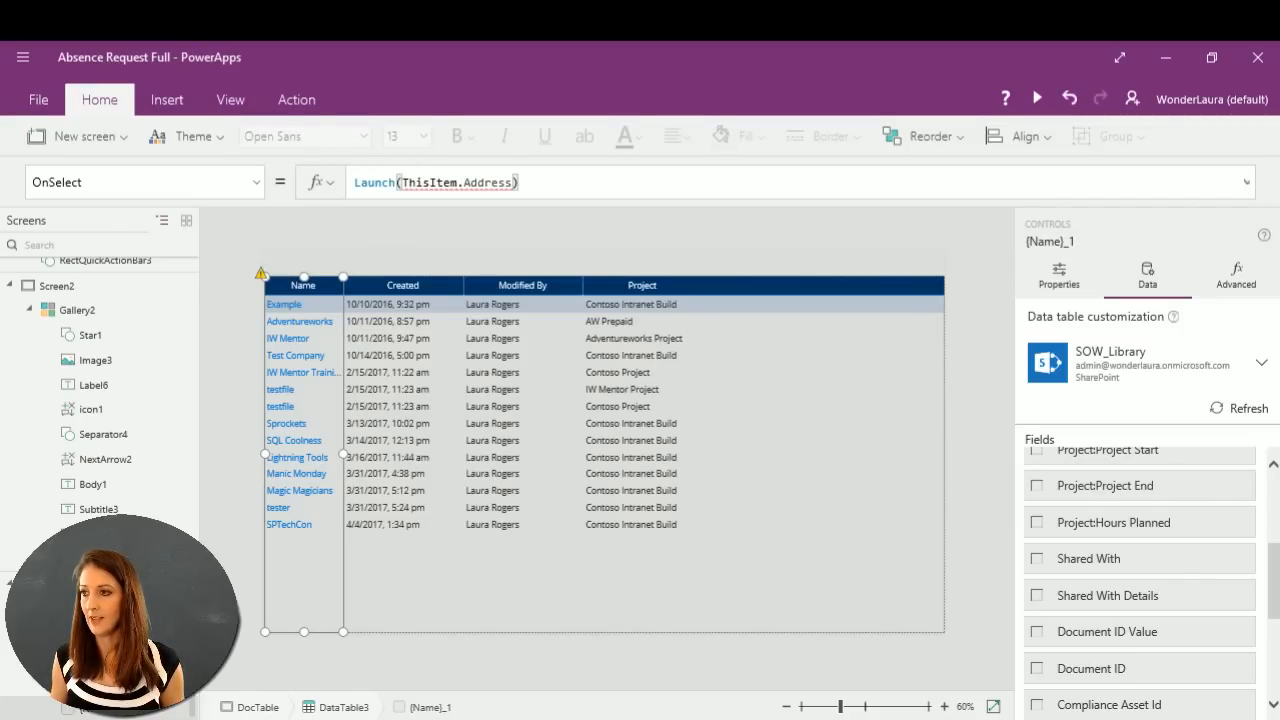
# Try to replace the Address reference in the Name column's Launch formula by retyping its ThisItem argument.
pyautogui.press('BackSpace')
pyautogui.press('BackSpace')
pyautogui.press('BackSpace')
pyautogui.press('BackSpace')
pyautogui.press('BackSpace')
pyautogui.press('BackSpace')
pyautogui.press('BackSpace')
pyautogui.press('BackSpace')
pyautogui.press('BackSpace')
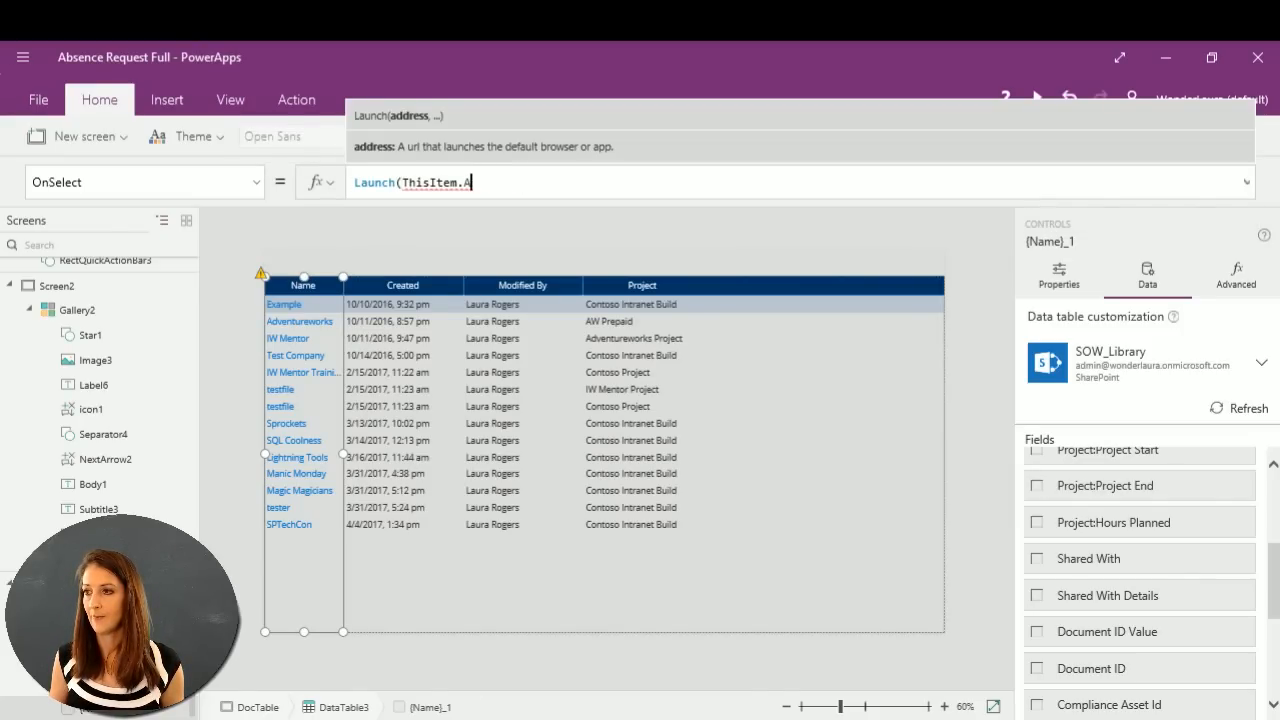
pyautogui.write('.')
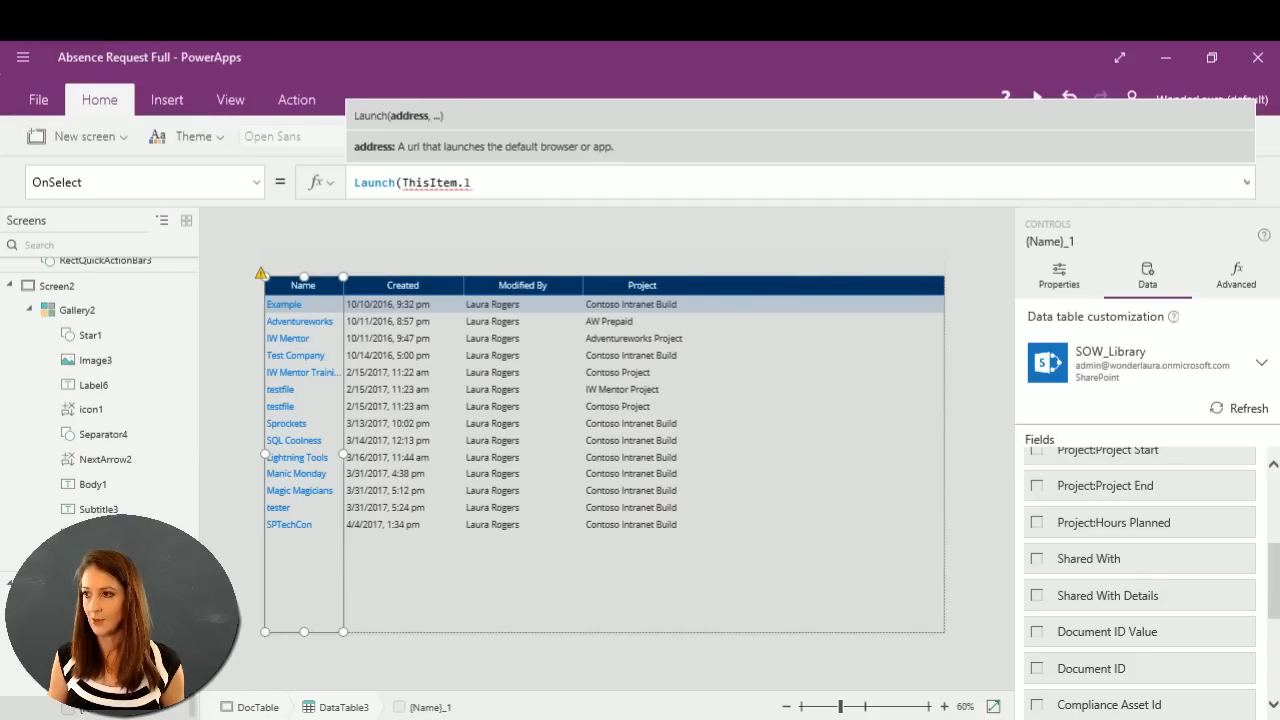
pyautogui.press('BackSpace')
pyautogui.press('BackSpace')
pyautogui.press('BackSpace')
pyautogui.press('BackSpace')
pyautogui.press('BackSpace')
pyautogui.press('BackSpace')
pyautogui.press('BackSpace')
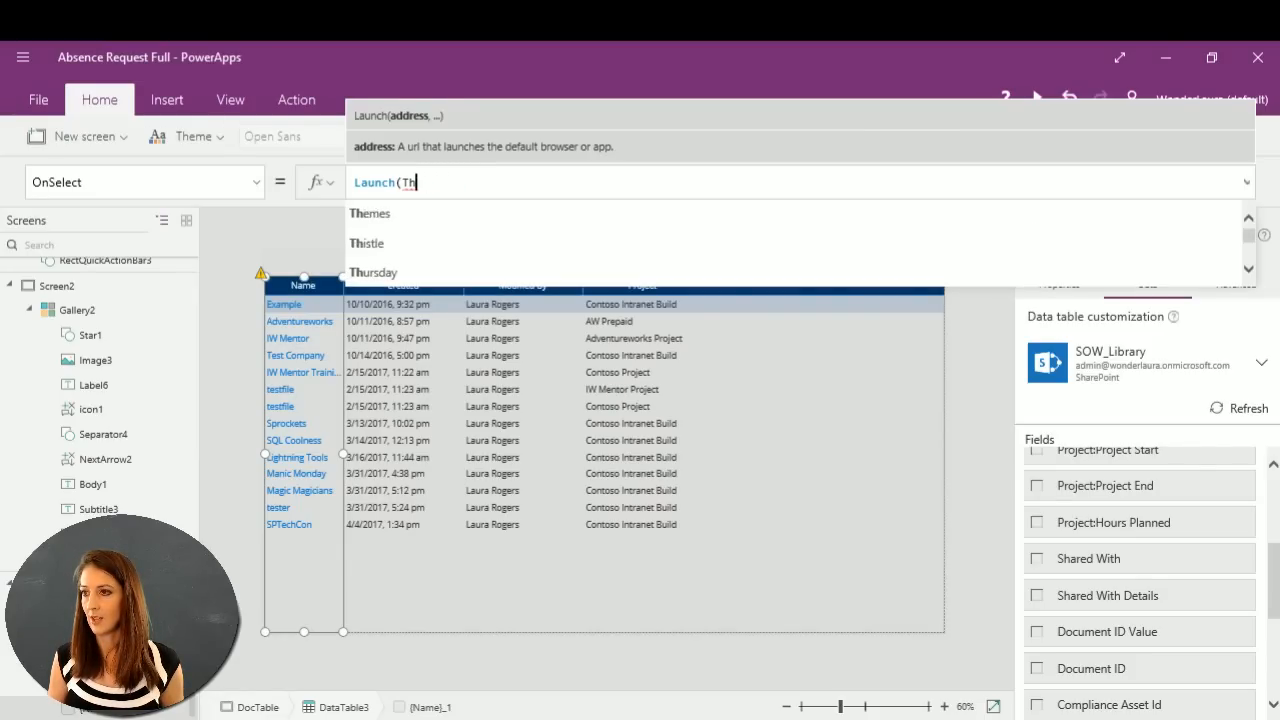
pyautogui.press('BackSpace')
pyautogui.write('hisi')
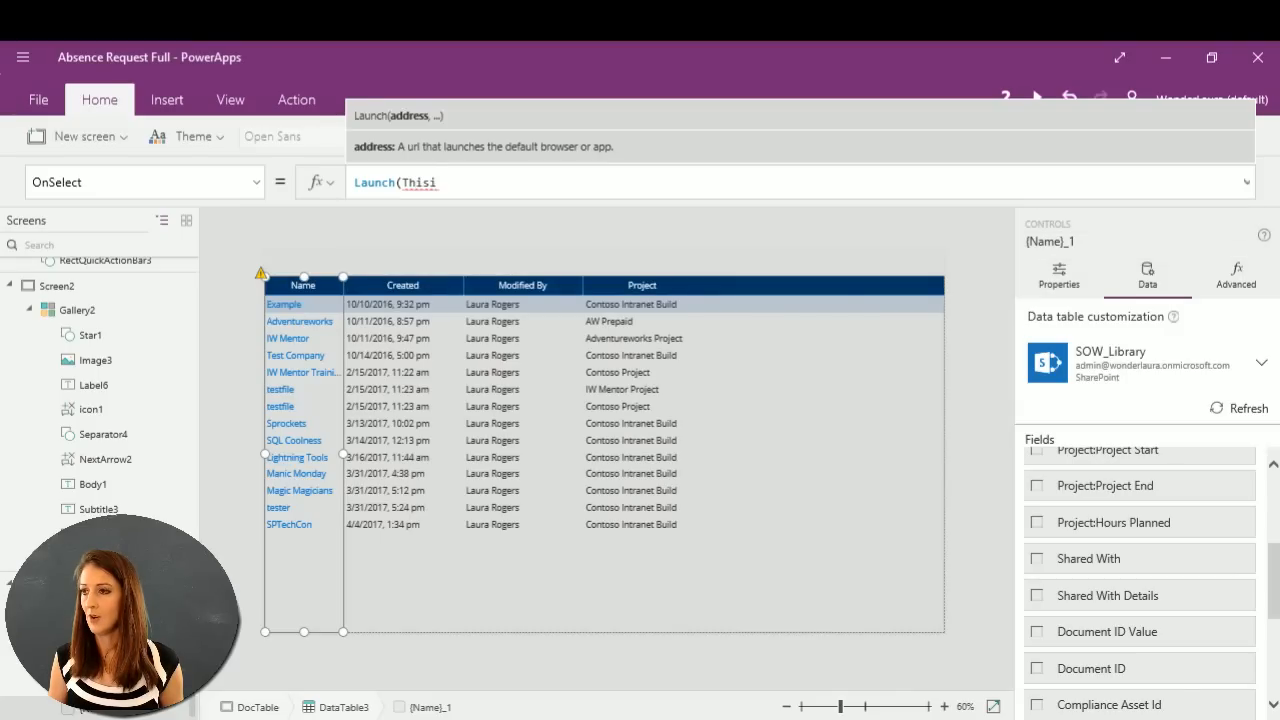
pyautogui.press('BackSpace')
pyautogui.write('Ite')
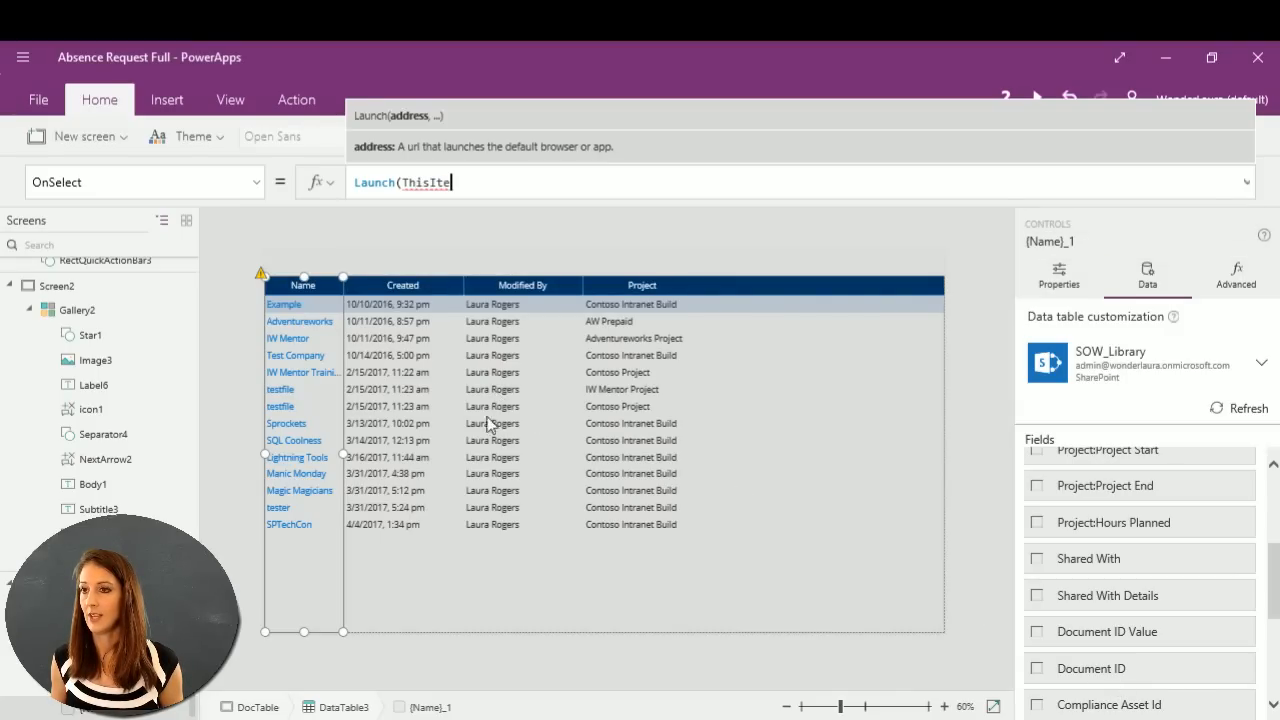
# Clear the entire OnSelect formula of the data table's Name column.
pyautogui.click(333, 284)
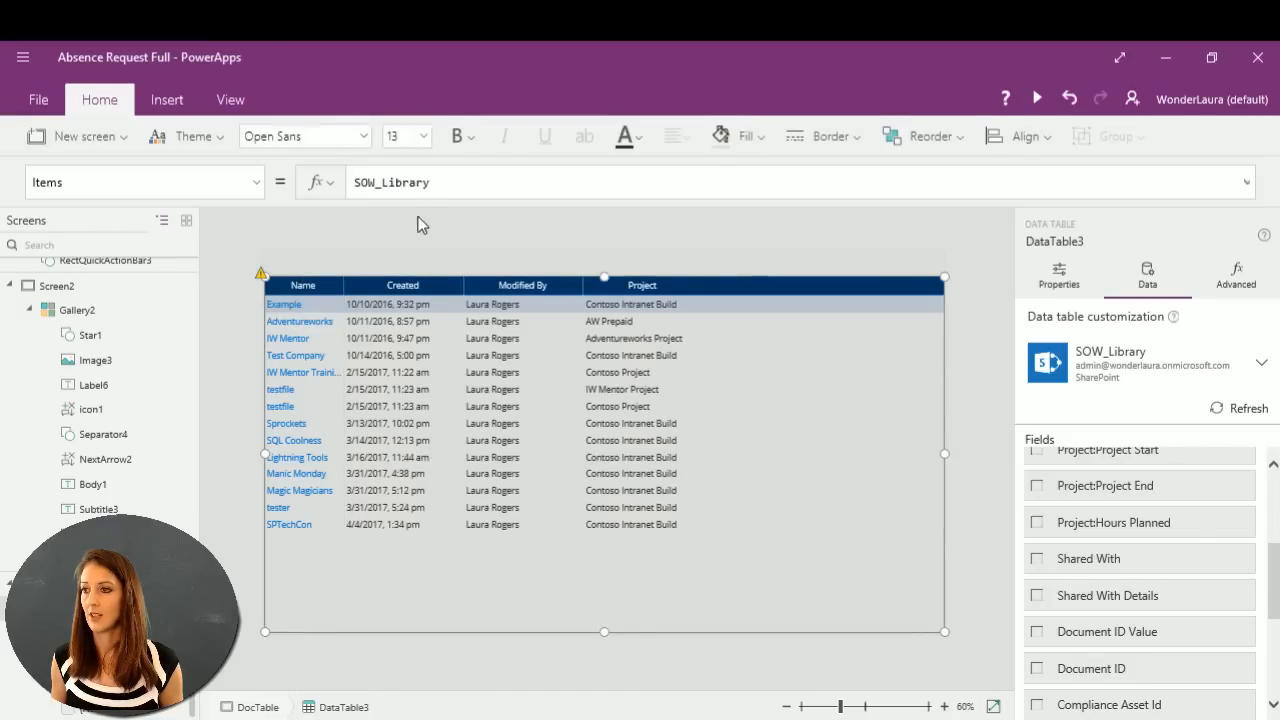
pyautogui.click(311, 305)
pyautogui.click(521, 182)
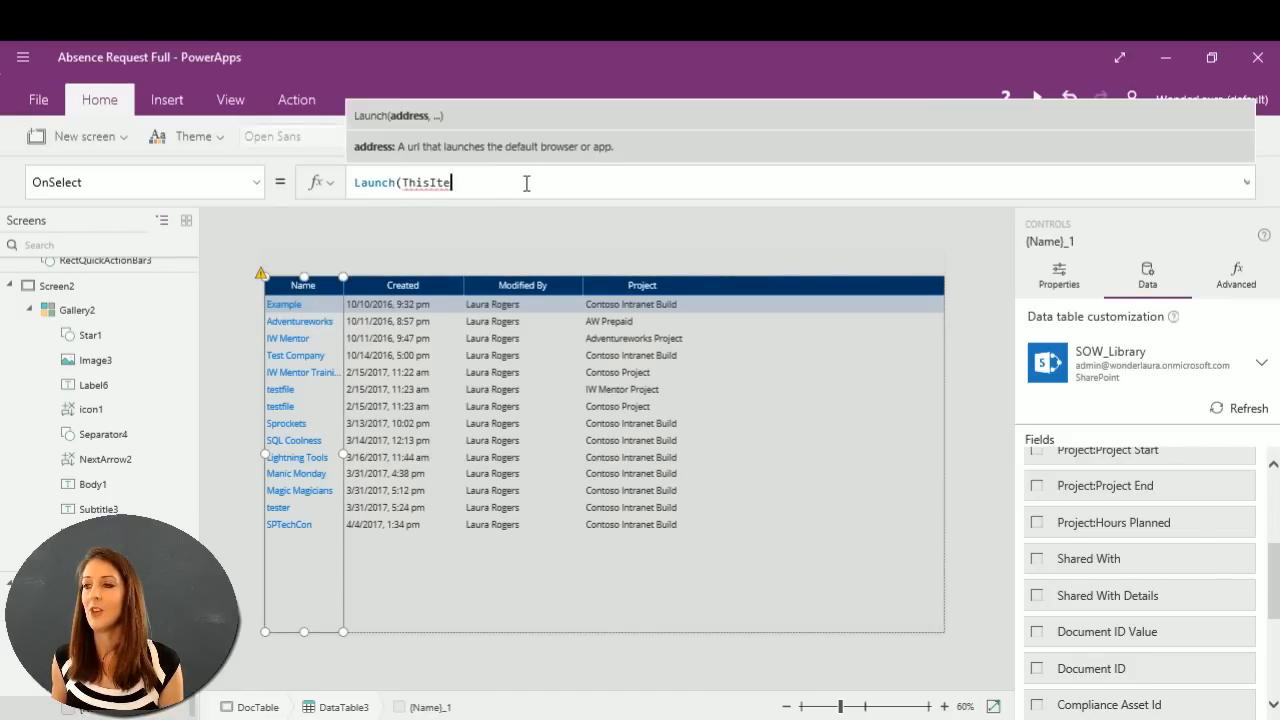
pyautogui.moveTo(517, 183); pyautogui.dragTo(310, 181)
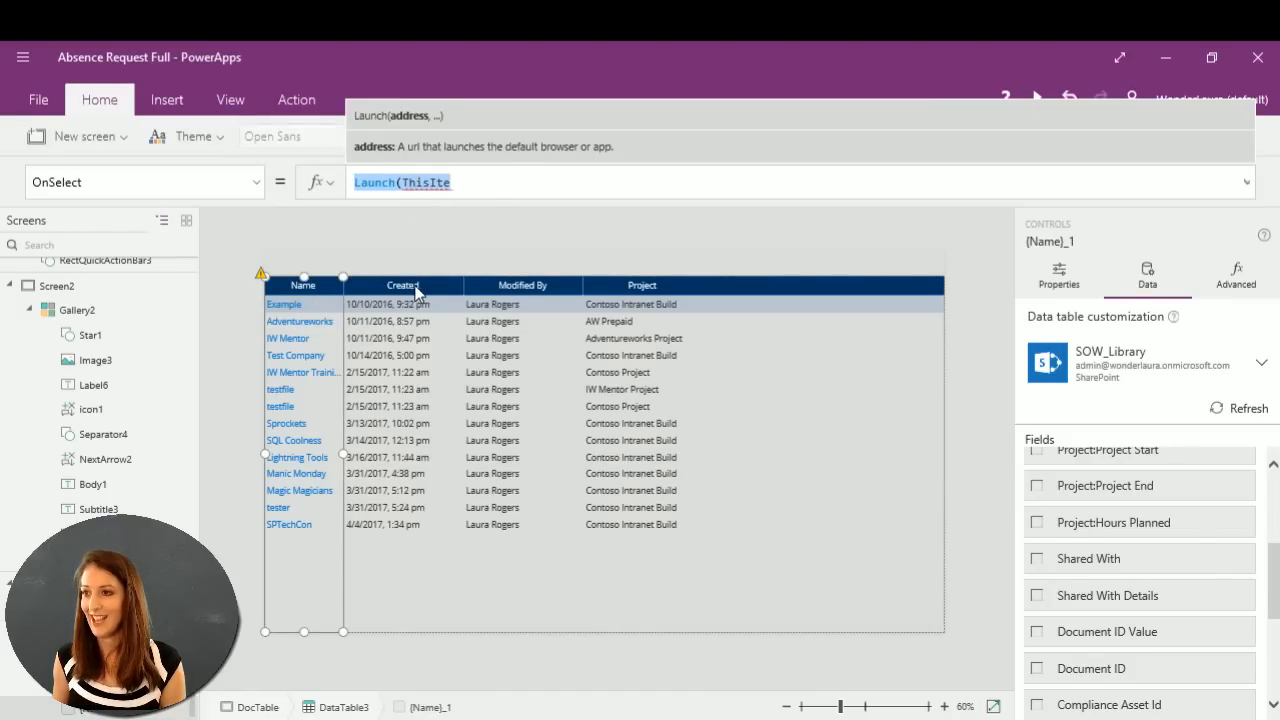
pyautogui.press('BackSpace')
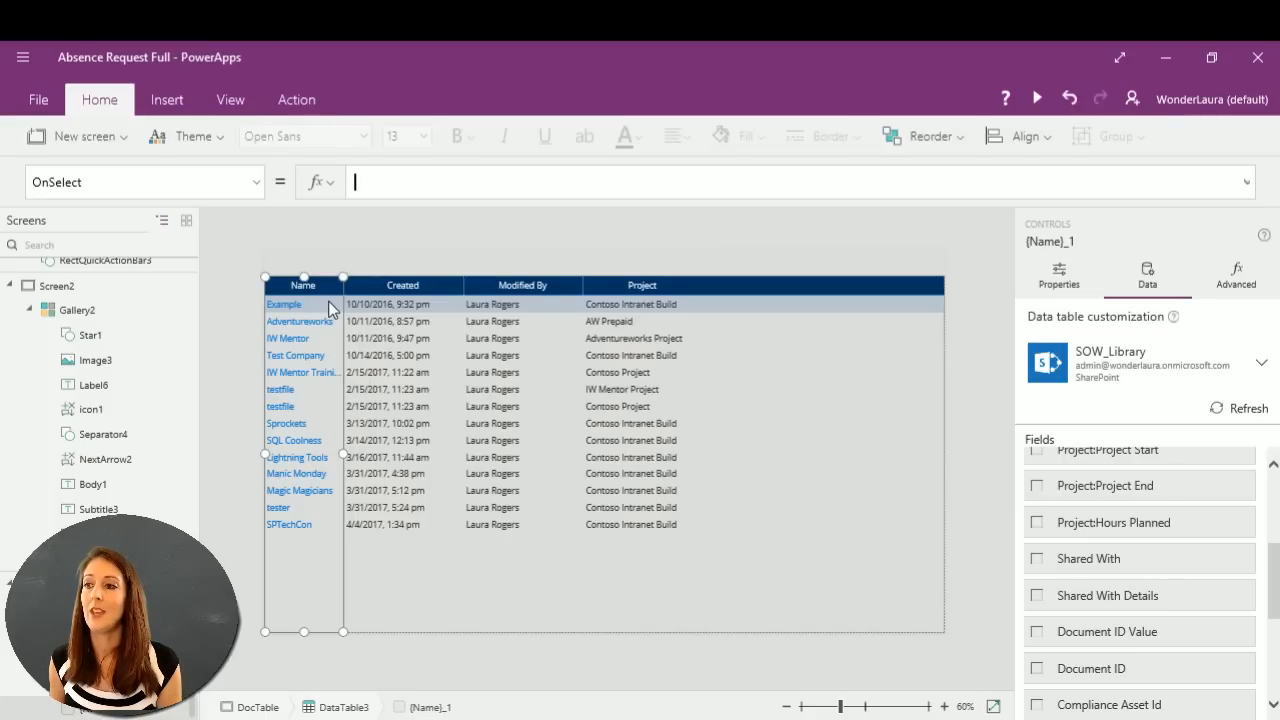
# Compare the OnSelect property of the Created, Name and Modified By columns.
pyautogui.click(385, 305)
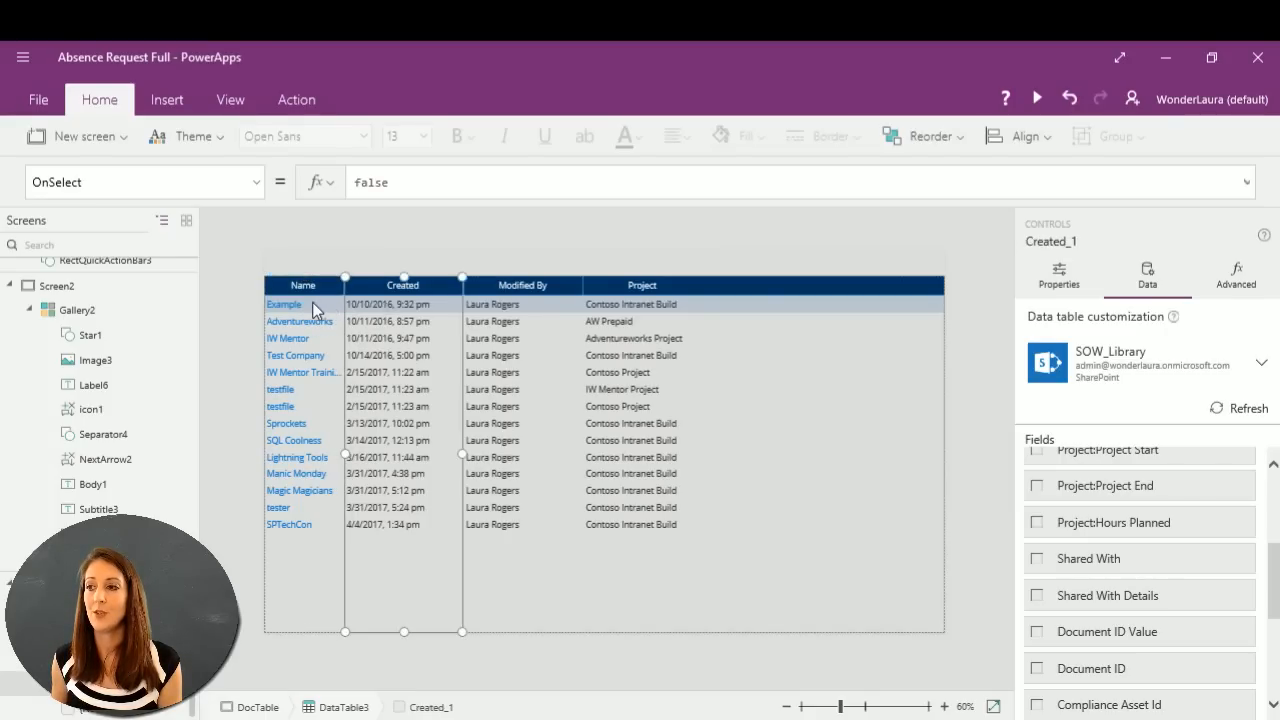
pyautogui.click(312, 302)
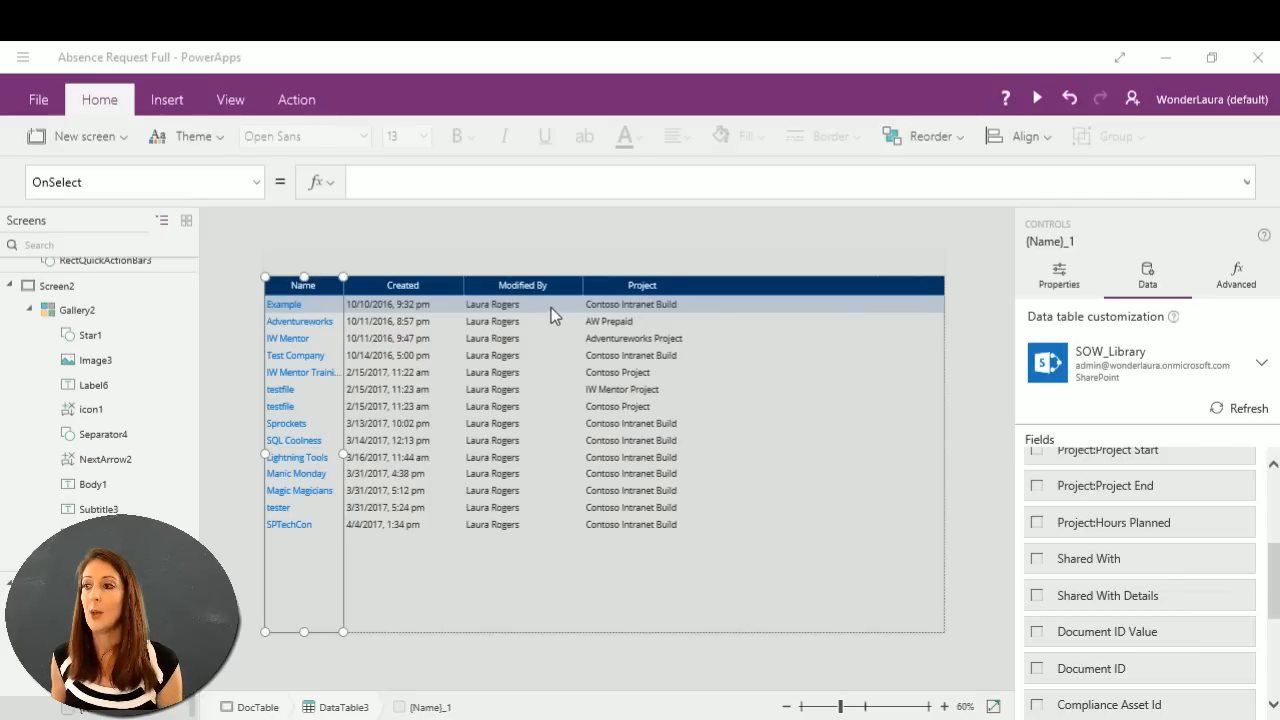
pyautogui.click(560, 586)
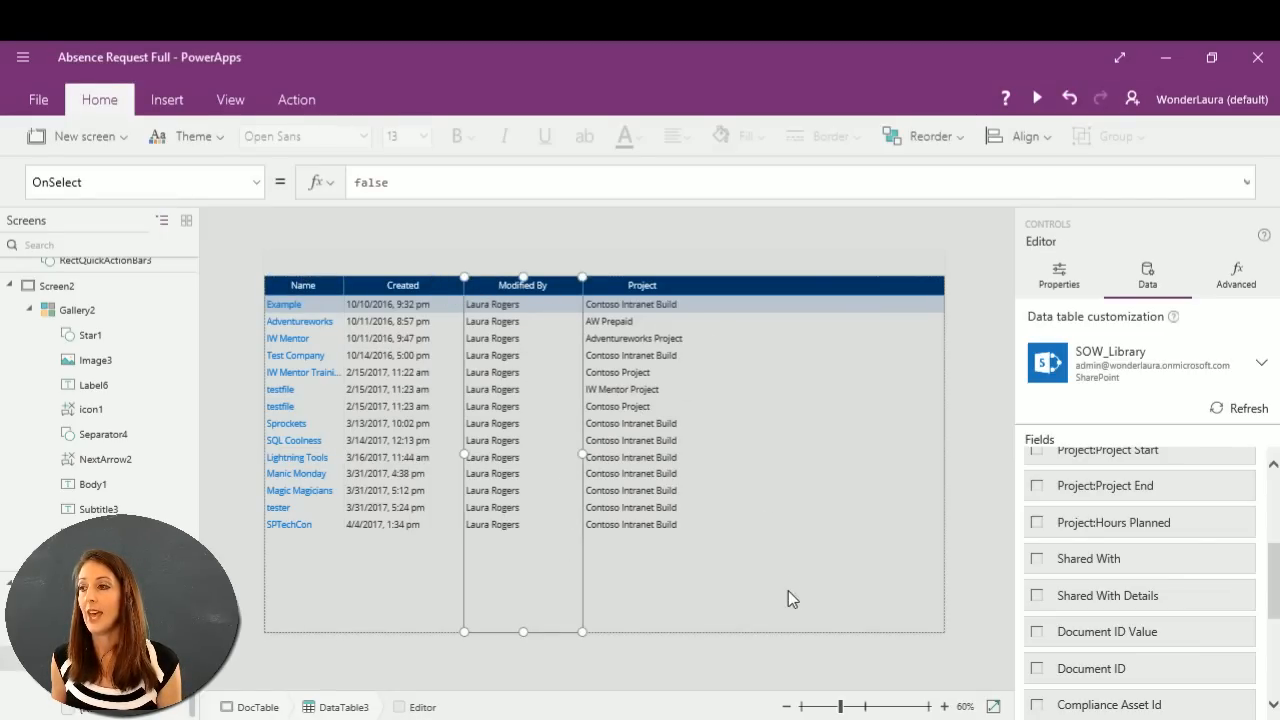
# Try adding the Project:Project Start field as a column of the document data table.
pyautogui.click(575, 606)
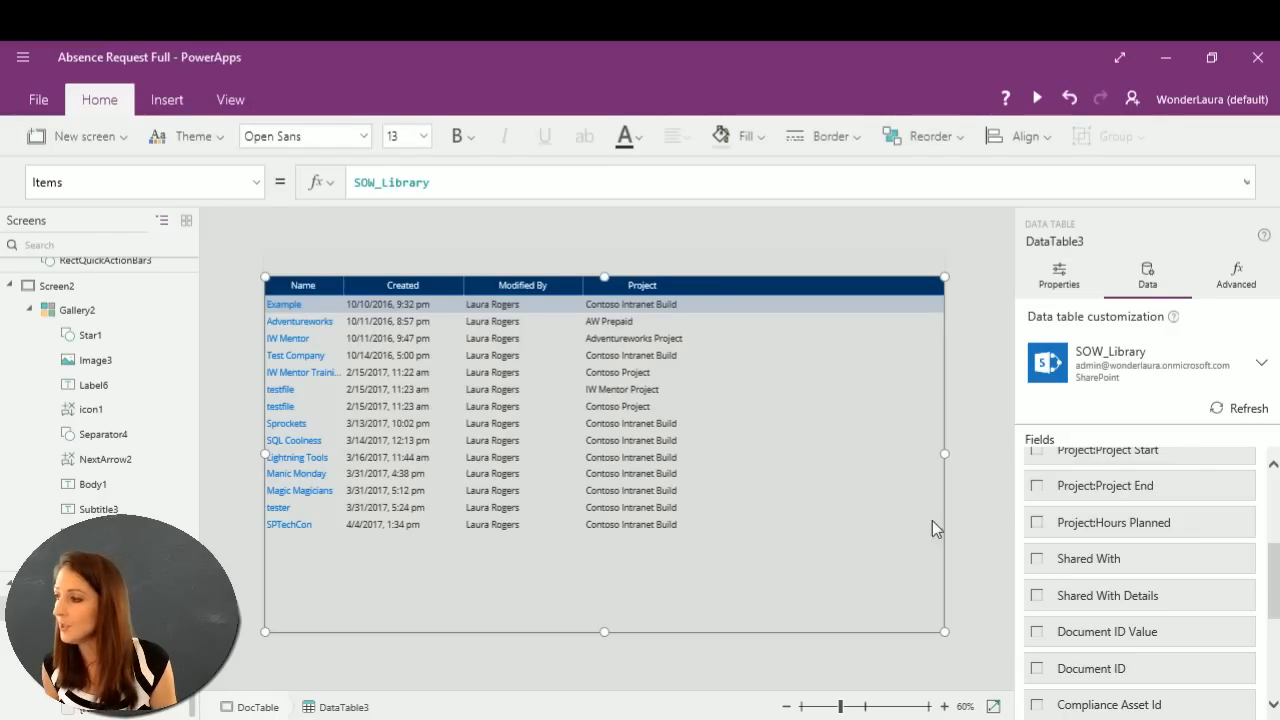
pyautogui.click(1038, 456)
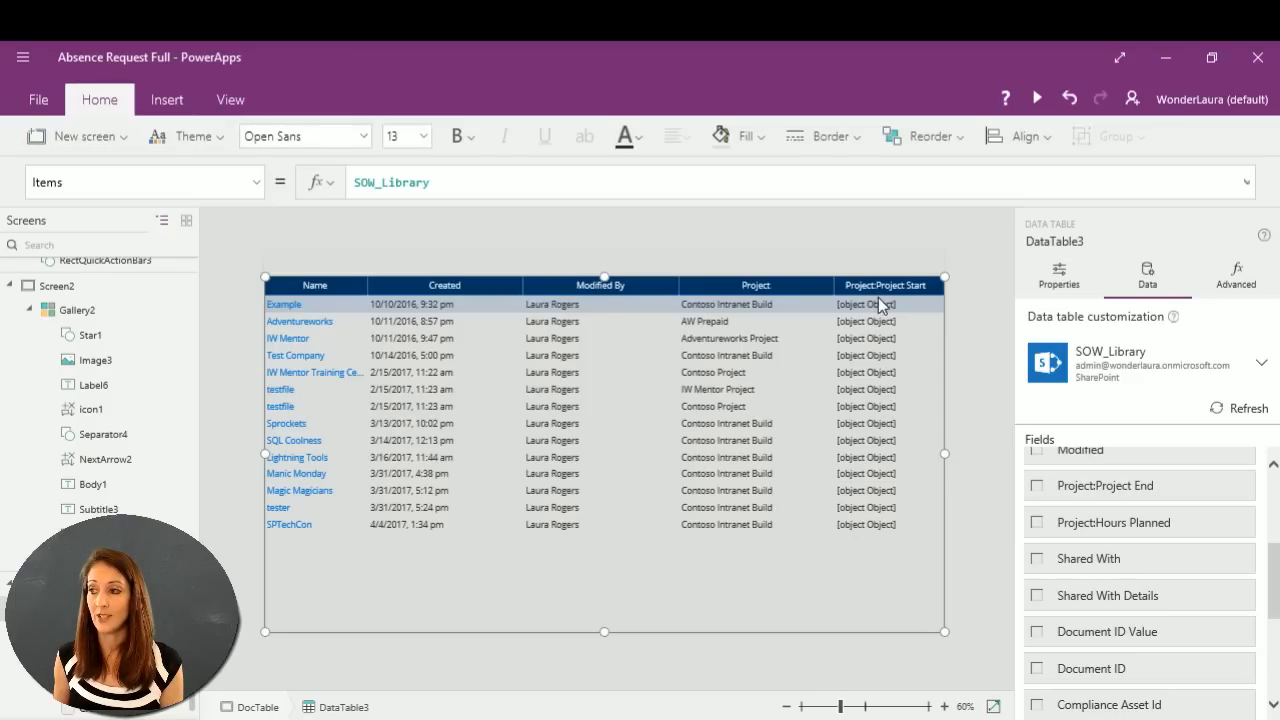
pyautogui.scroll(3, 1273, 510)
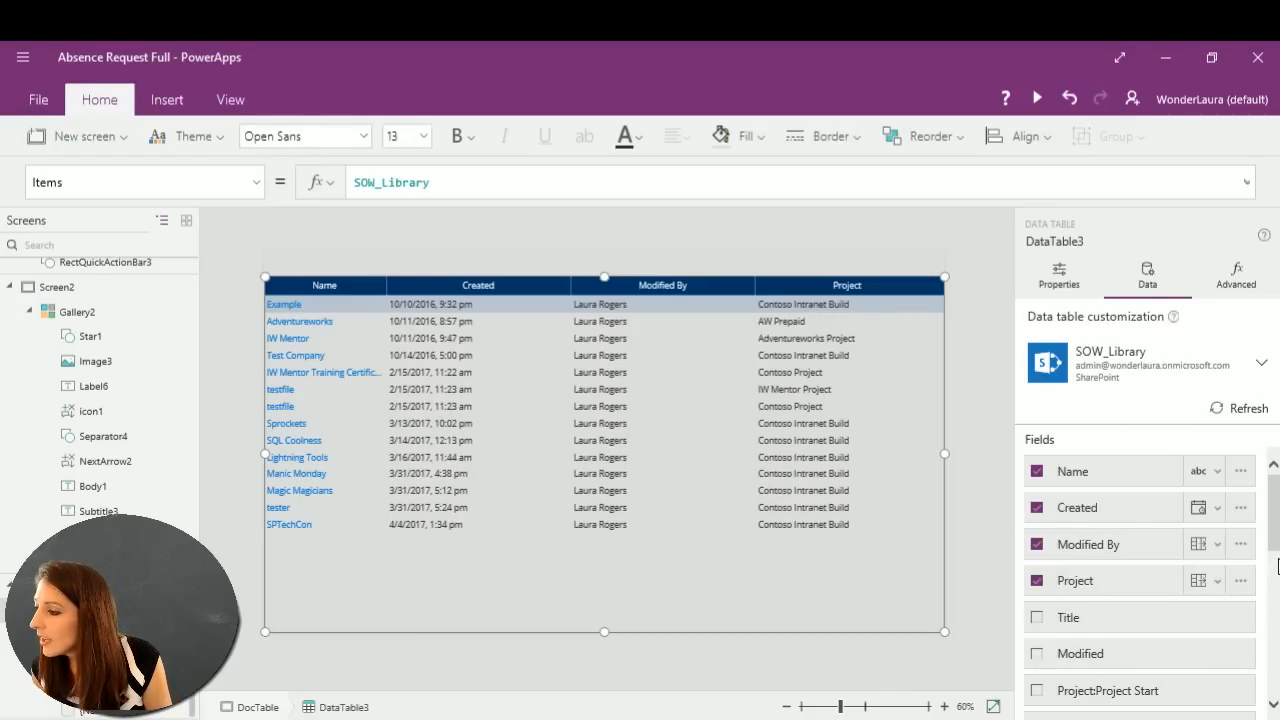
# Look through the SOW_Library fields available for the data table.
pyautogui.scroll(-3, 1276, 584)
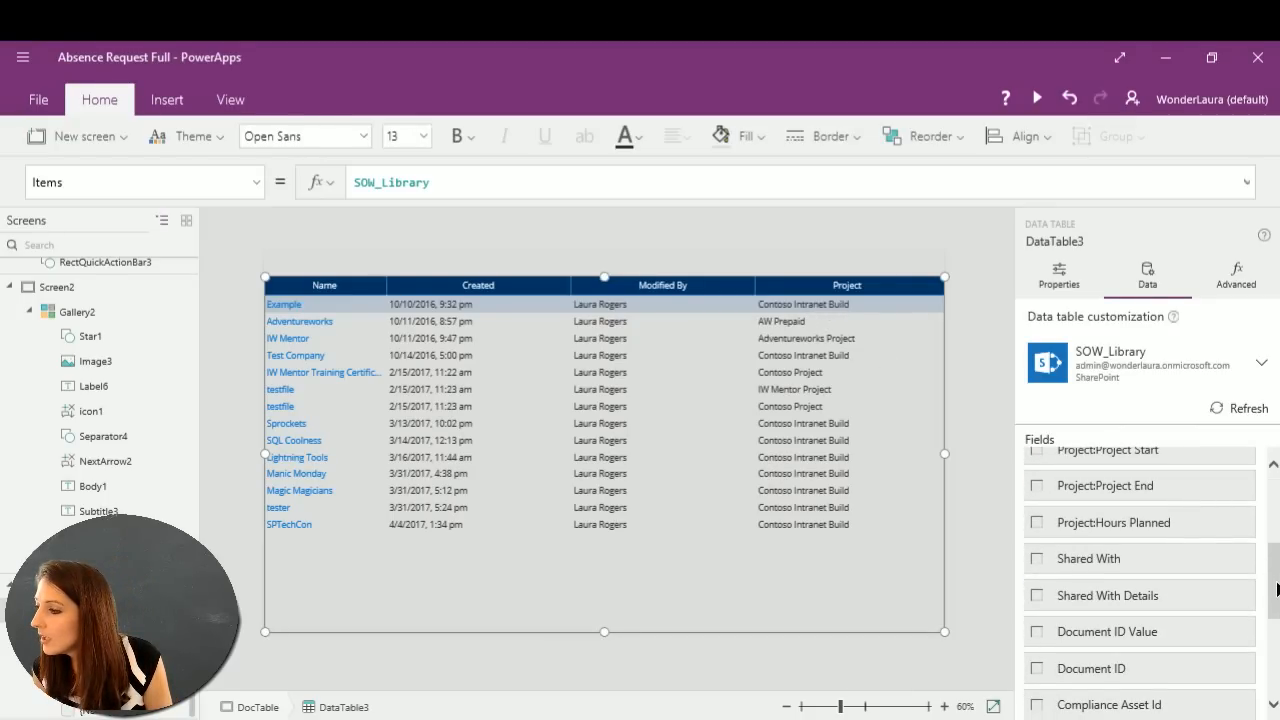
pyautogui.scroll(-3, 1273, 637)
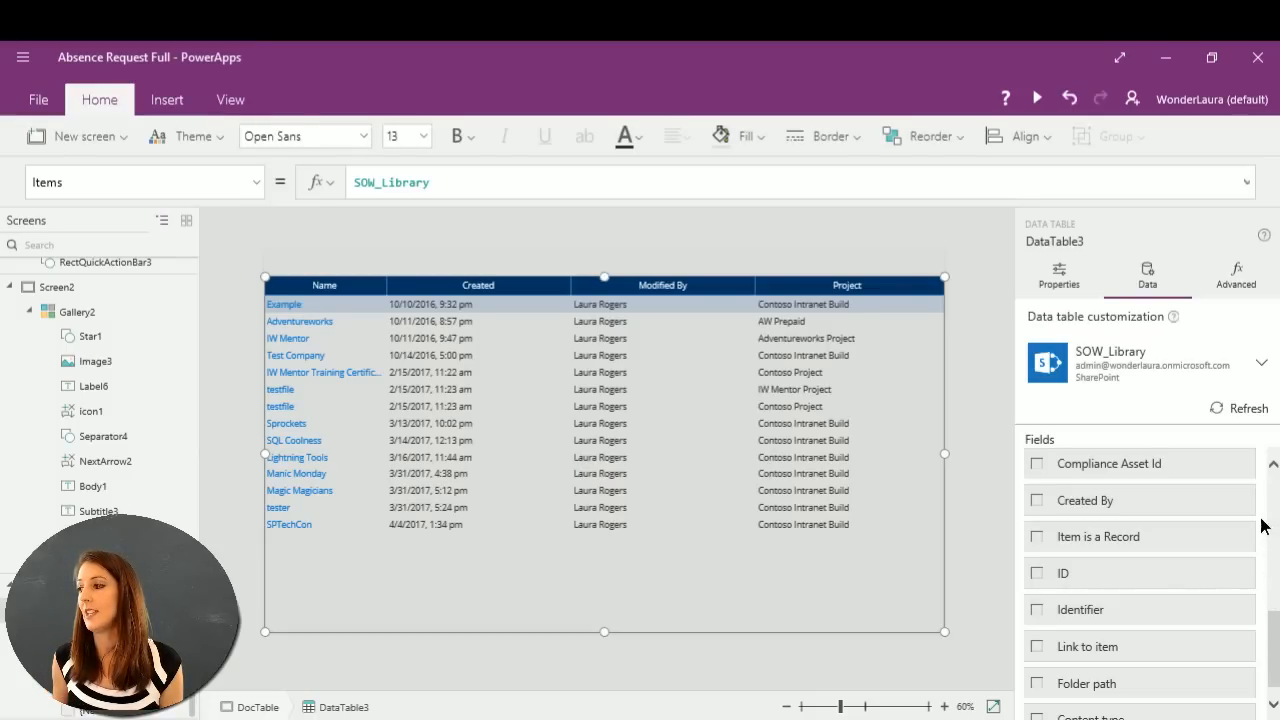
pyautogui.scroll(6, 1274, 490)
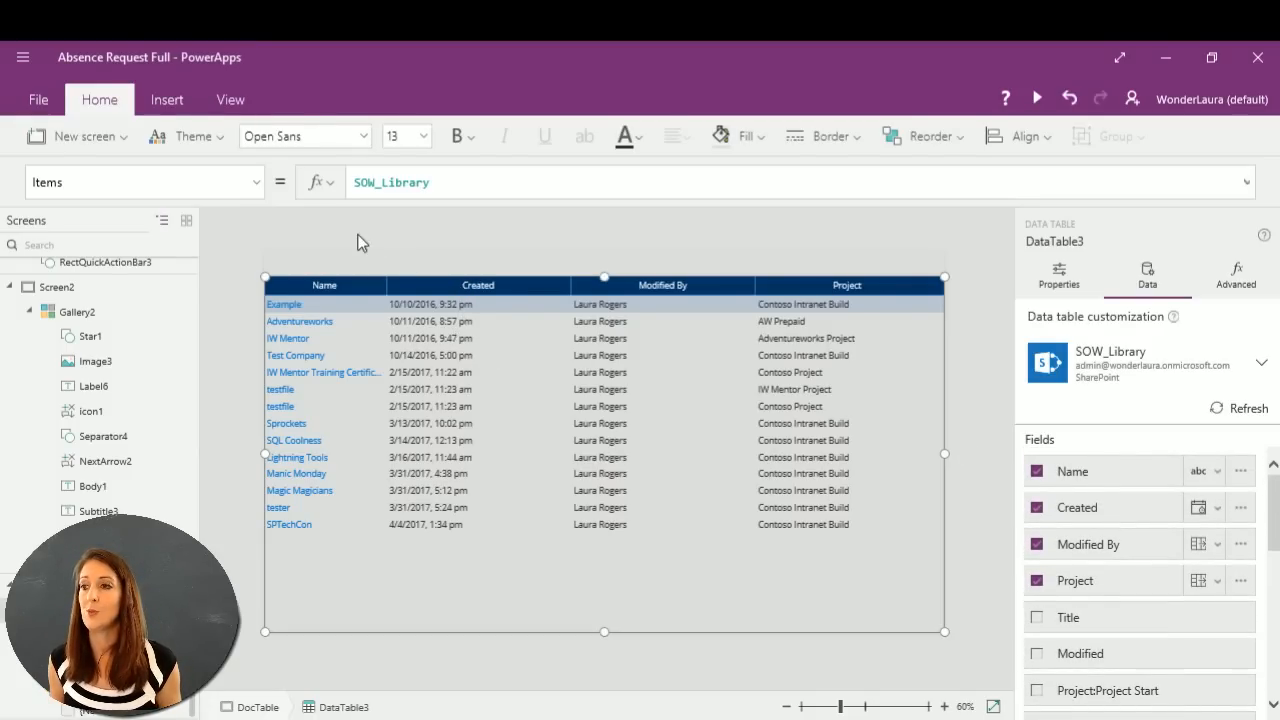
# Set the Fill property of the document data table to Red.
pyautogui.click(258, 183)
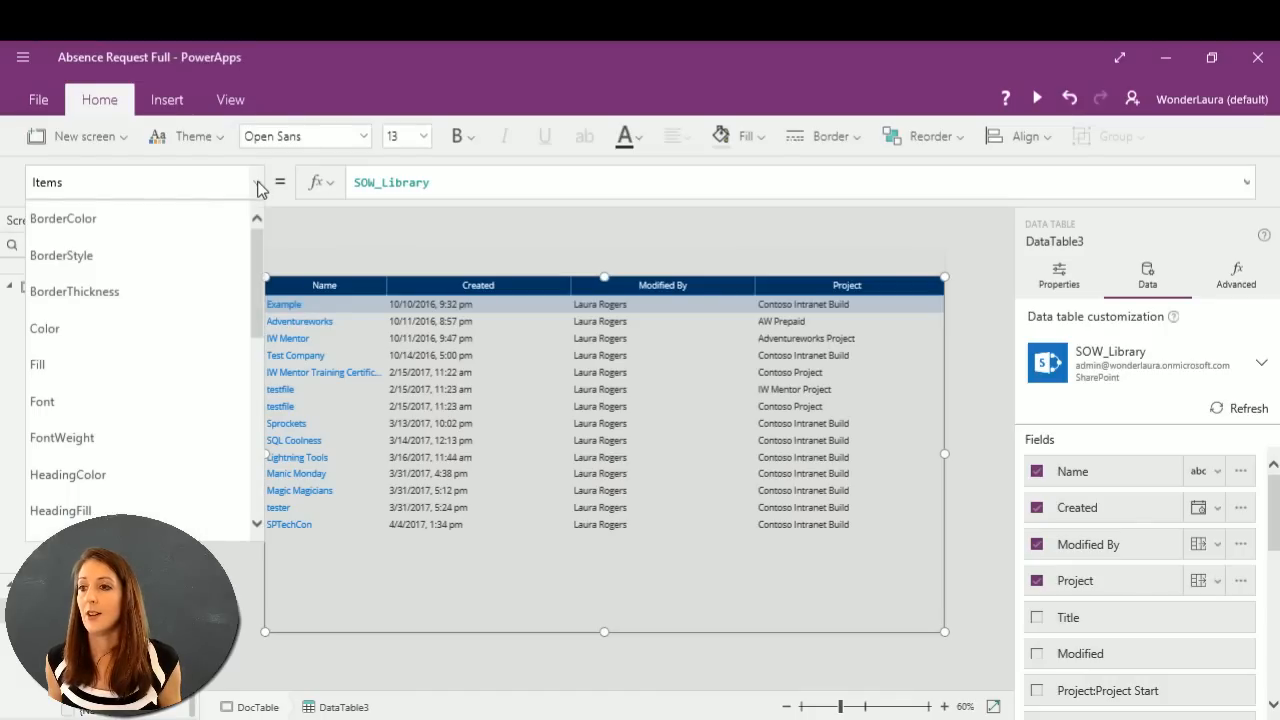
pyautogui.click(110, 364)
pyautogui.click(580, 180)
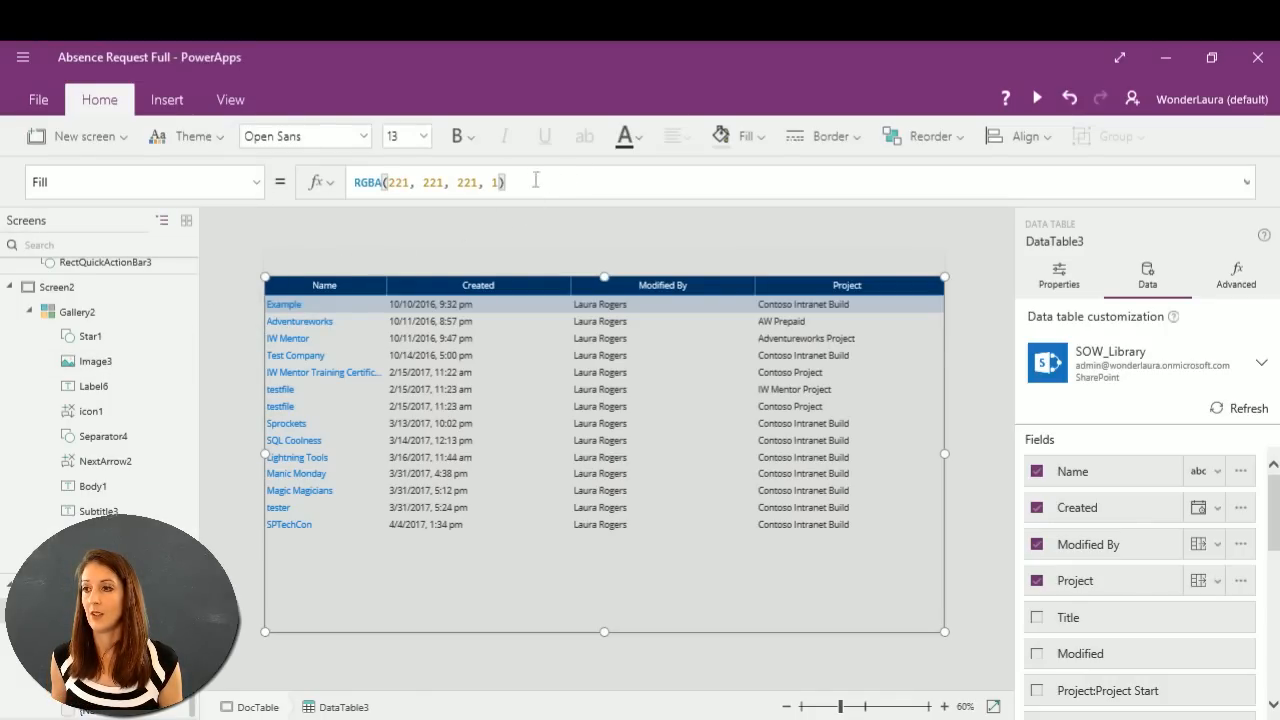
pyautogui.moveTo(536, 180); pyautogui.dragTo(310, 184)
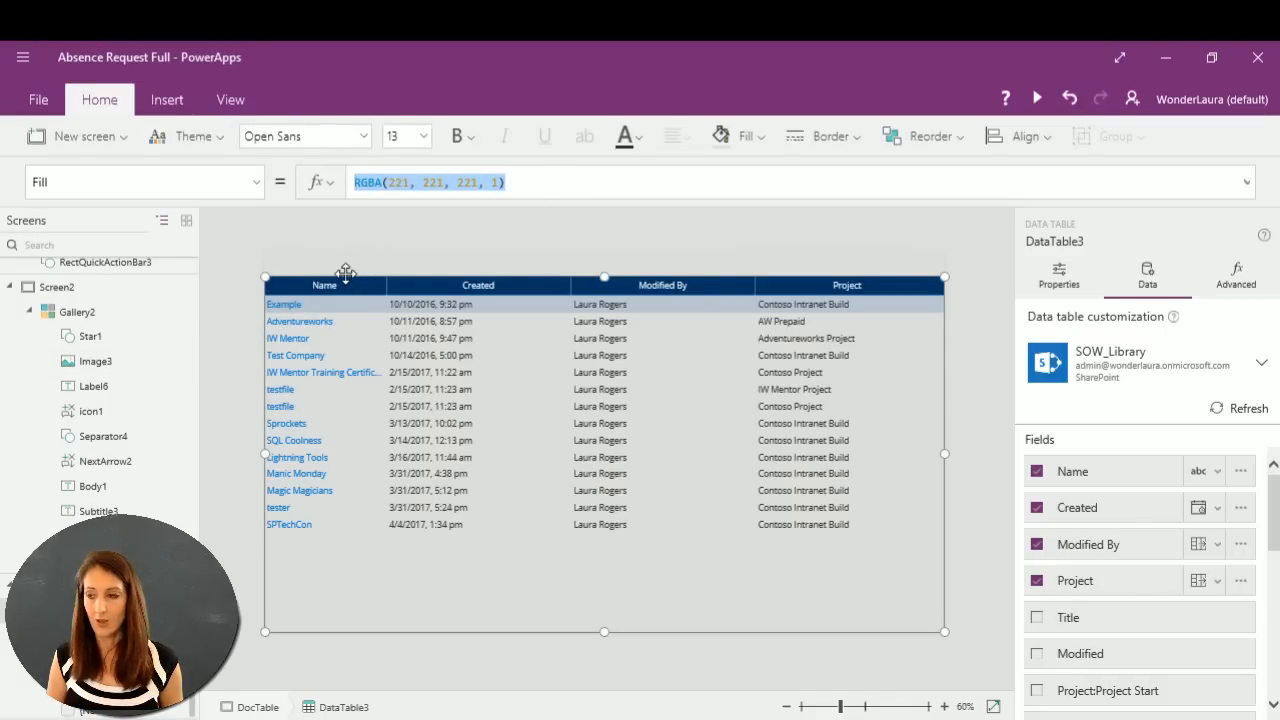
pyautogui.write('red')
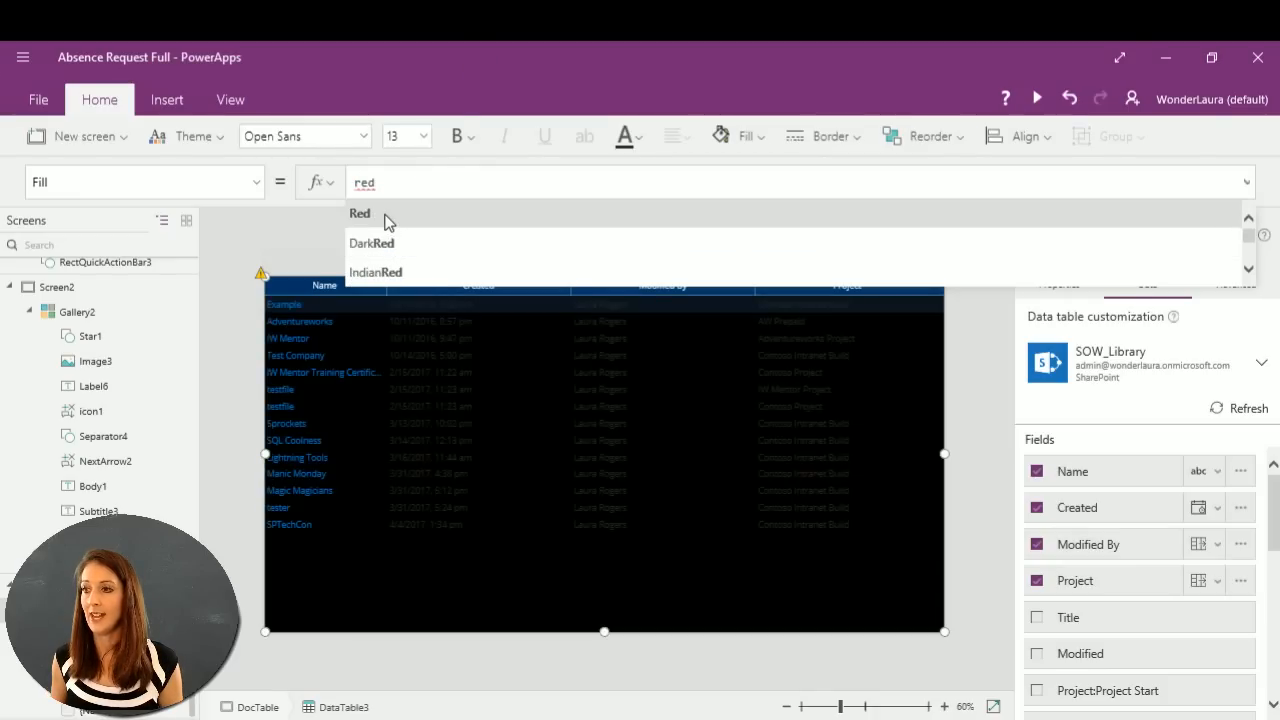
pyautogui.click(386, 215)
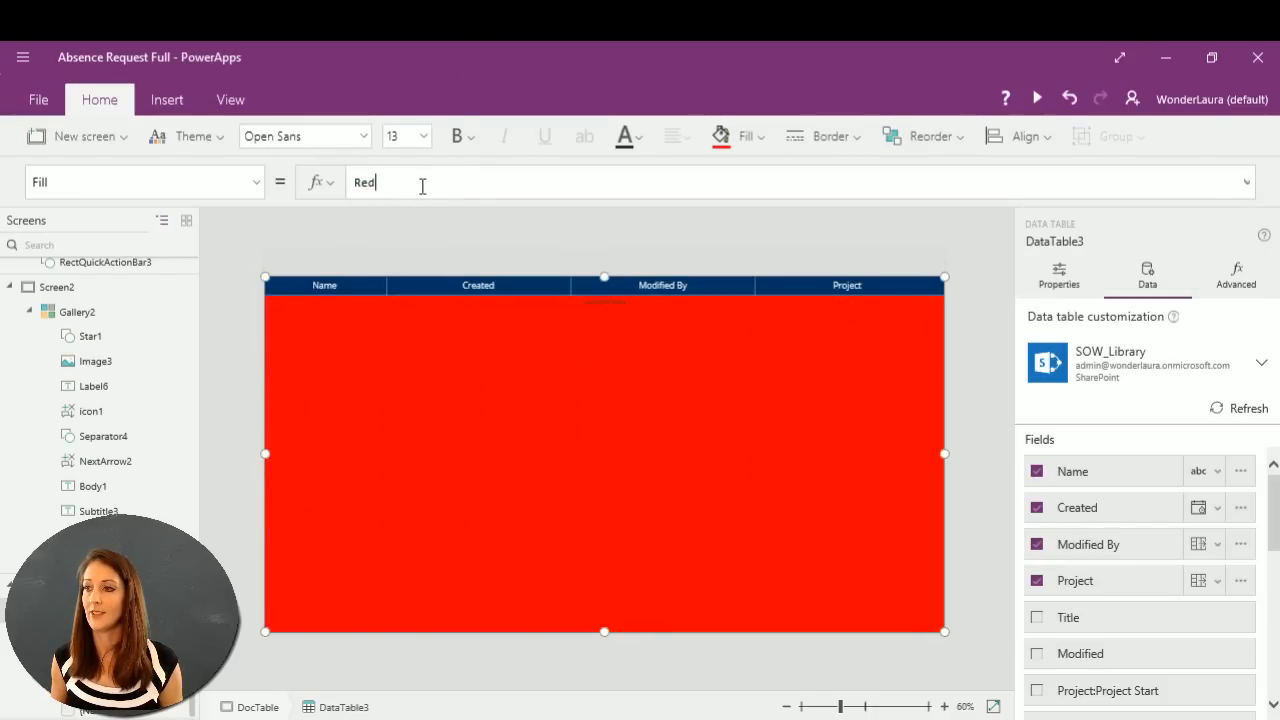
# Set the Fill property of the document data table to Gray.
pyautogui.moveTo(420, 192); pyautogui.dragTo(336, 192)
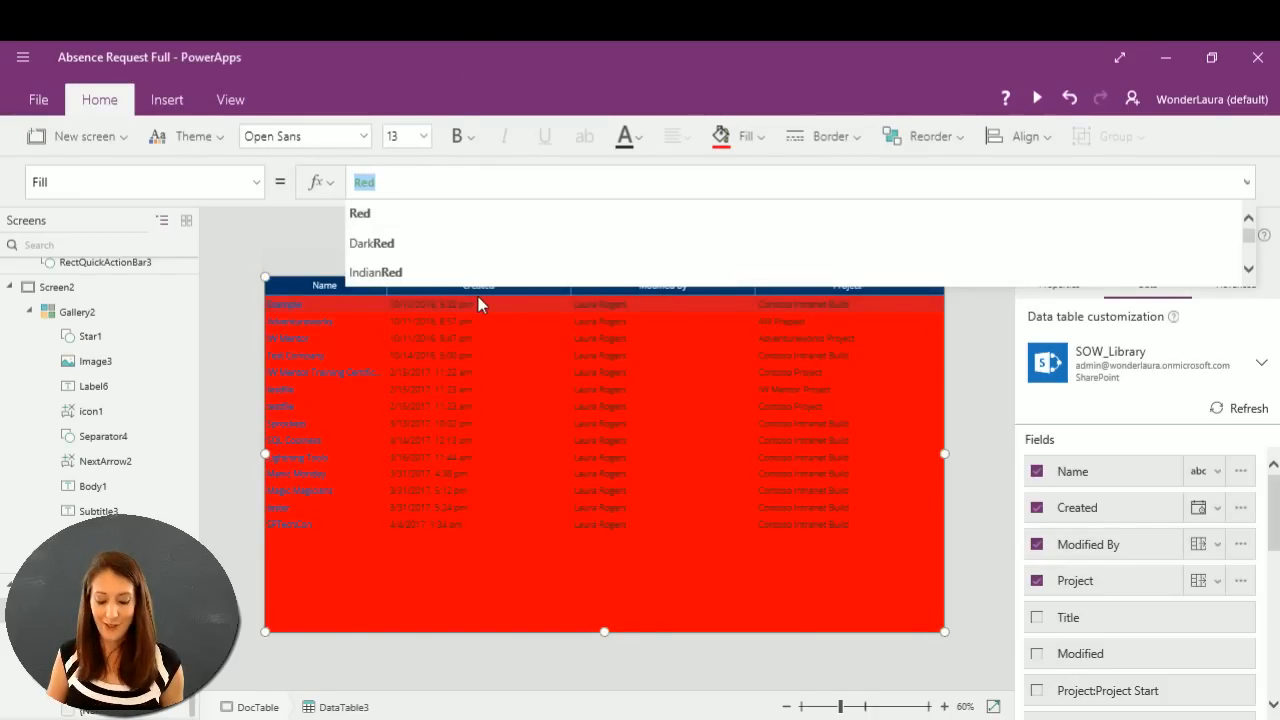
pyautogui.write('g')
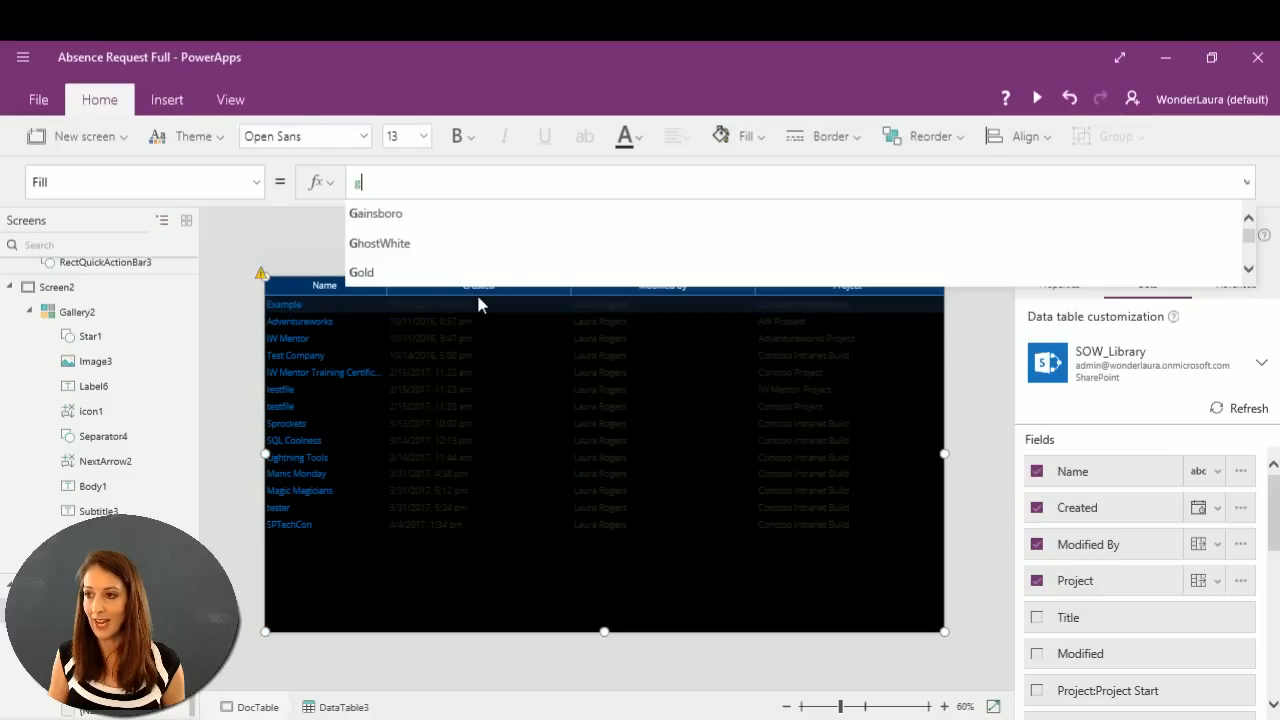
pyautogui.write('ra')
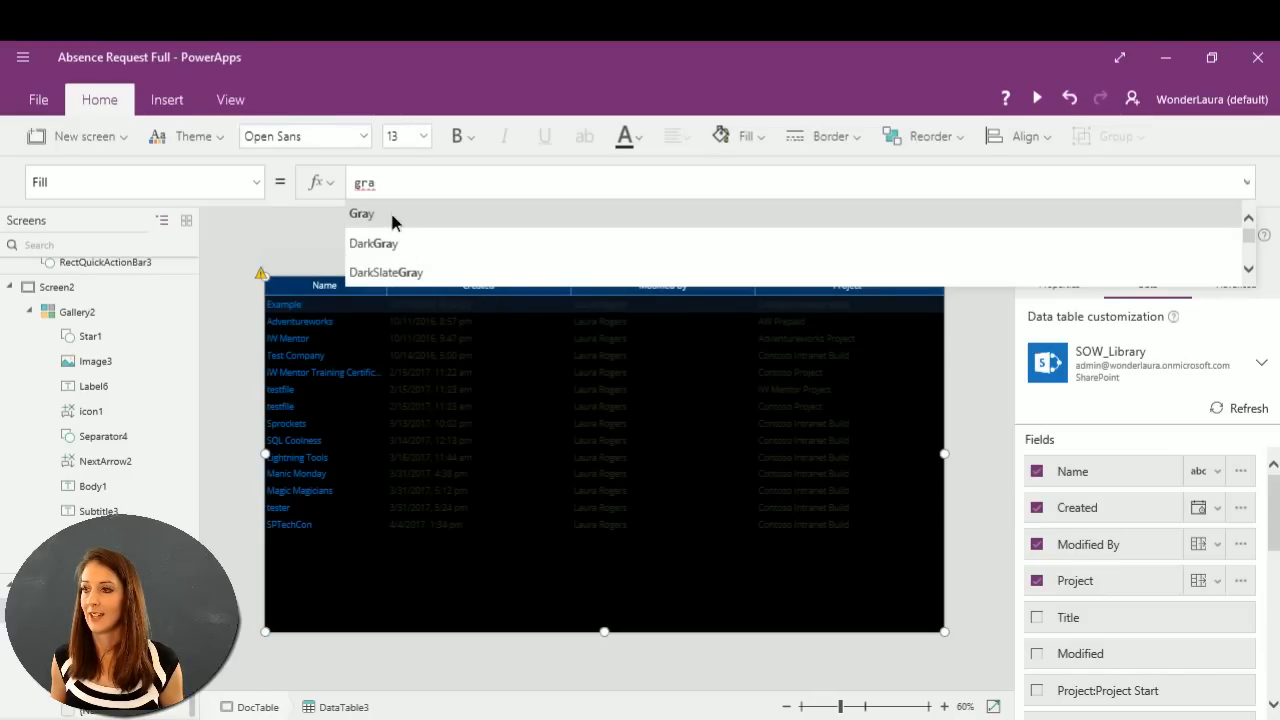
pyautogui.click(390, 210)
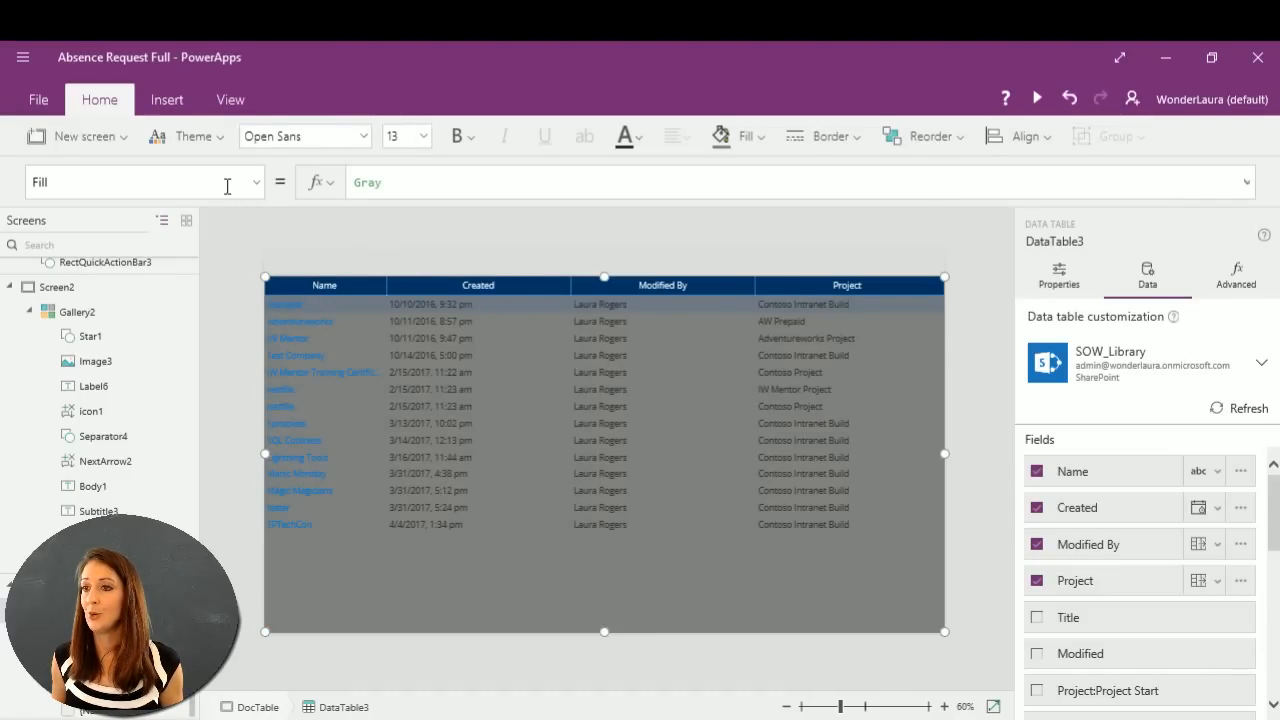
# Replace the color in the data table's HoverColor property with the start of an If formula.
pyautogui.click(258, 184)
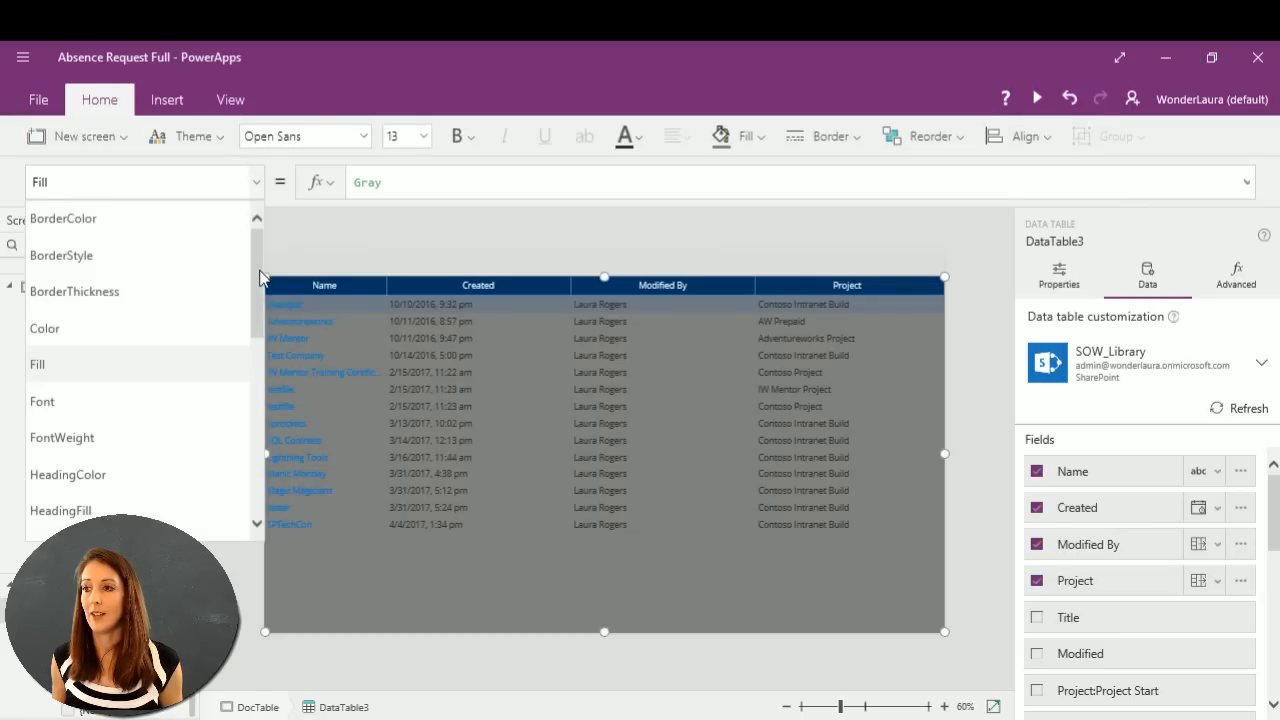
pyautogui.scroll(-3, 250, 300)
pyautogui.scroll(-3, 235, 354)
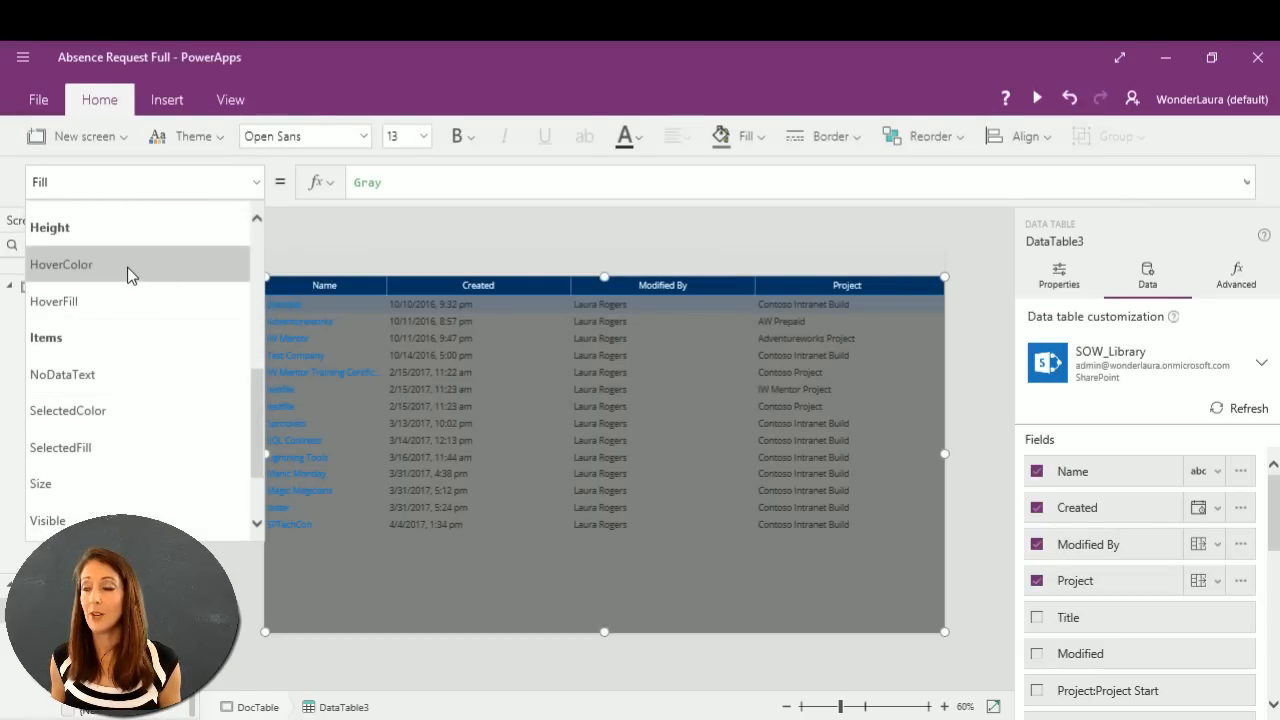
pyautogui.click(127, 267)
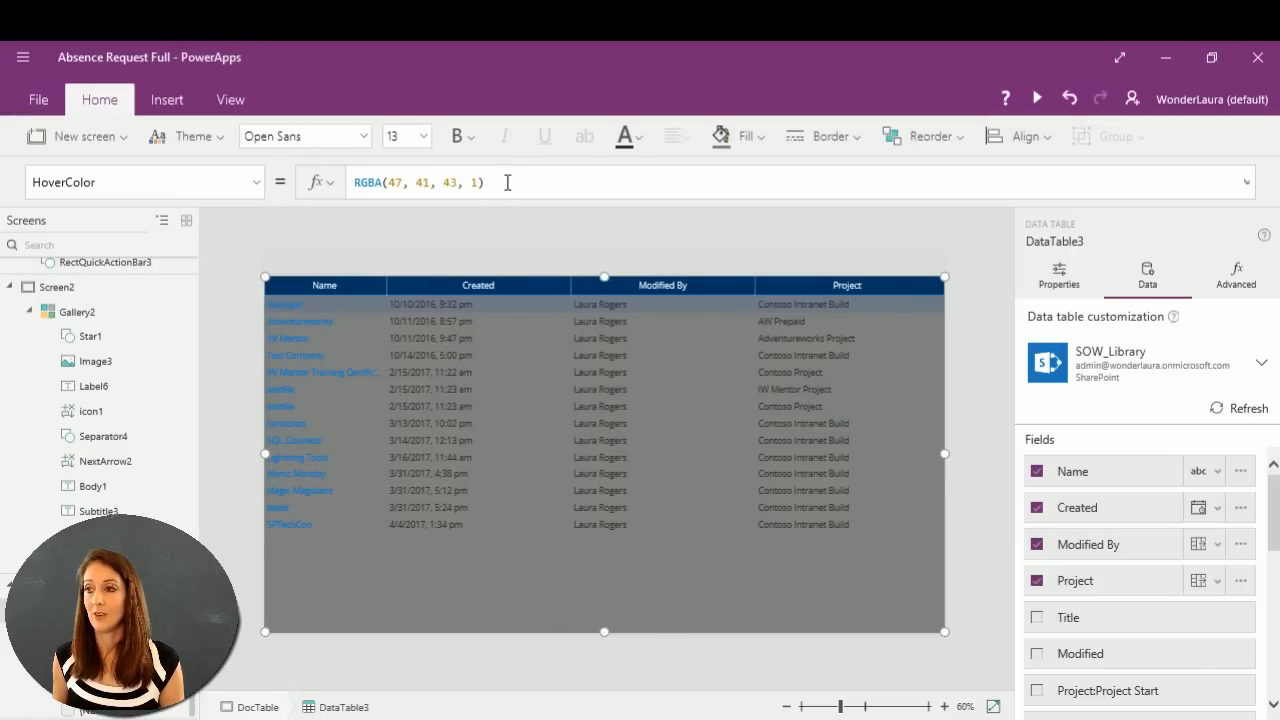
pyautogui.moveTo(485, 183); pyautogui.dragTo(332, 190)
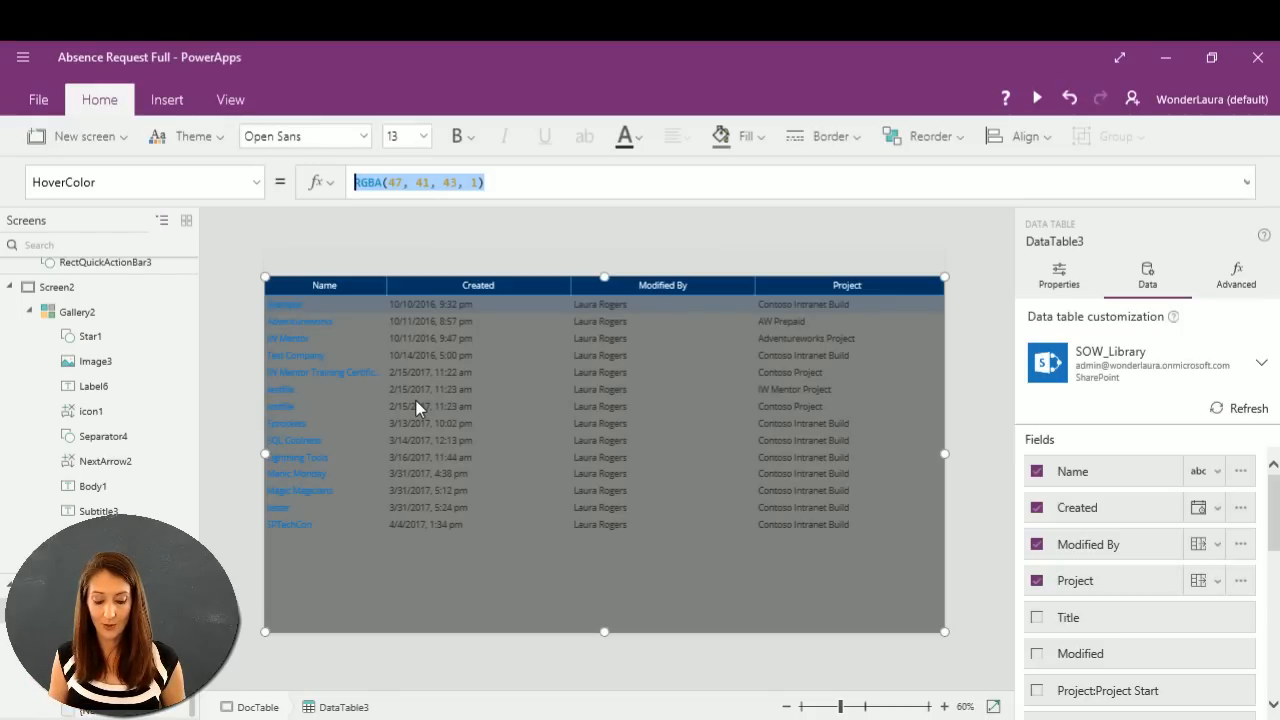
pyautogui.write('If(')
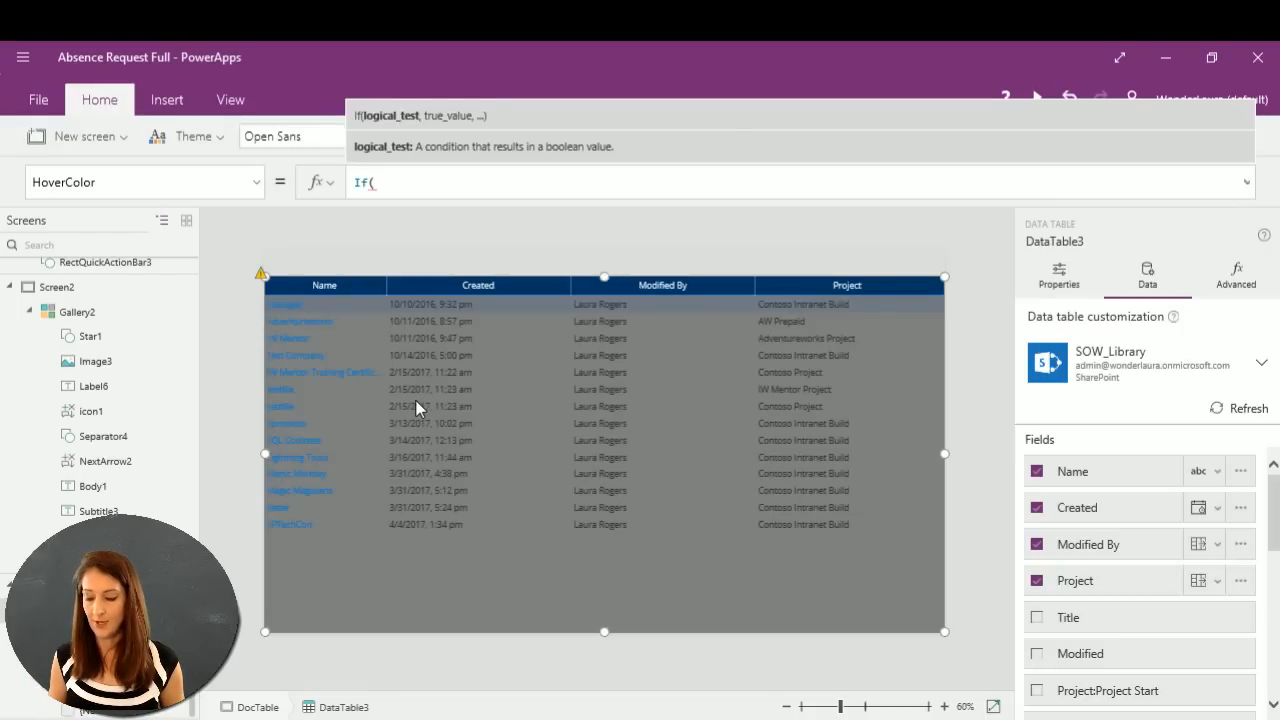
pyautogui.press('BackSpace')
pyautogui.press('BackSpace')
pyautogui.press('BackSpace')
pyautogui.write('If(')
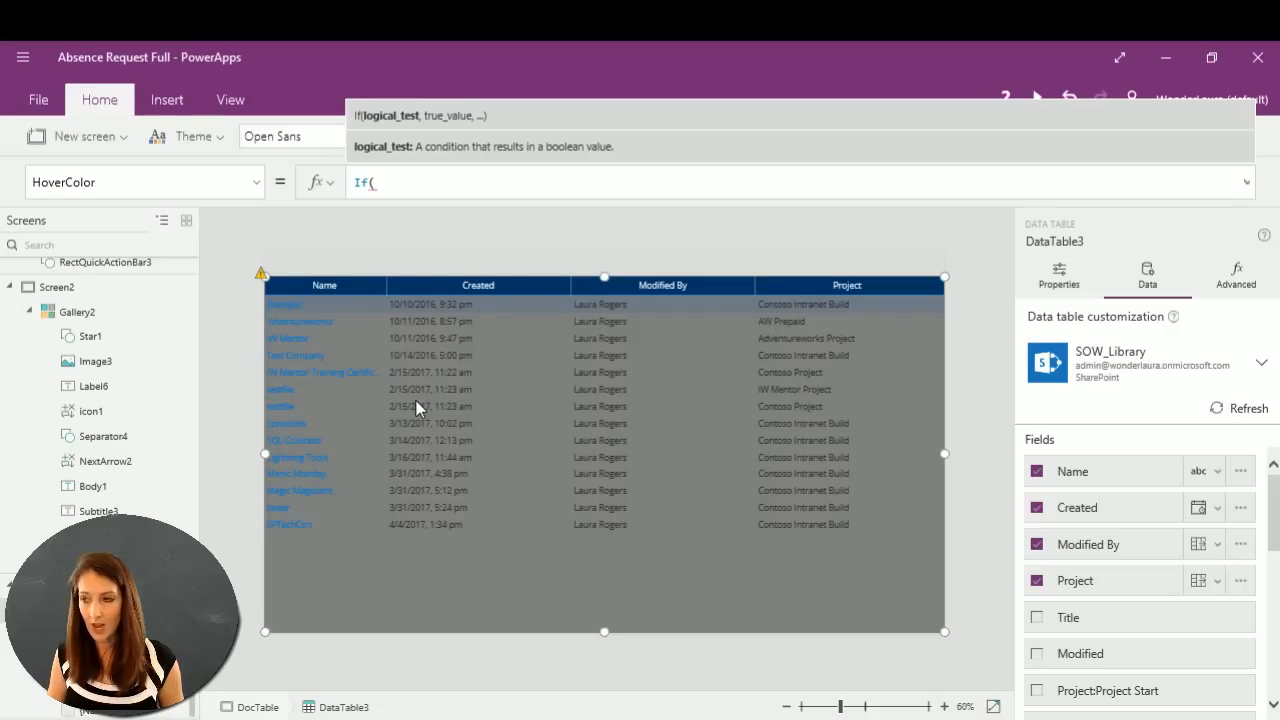
# Try '{Name}' as the logical test of the HoverColor If formula, then remove it.
pyautogui.write('nam')
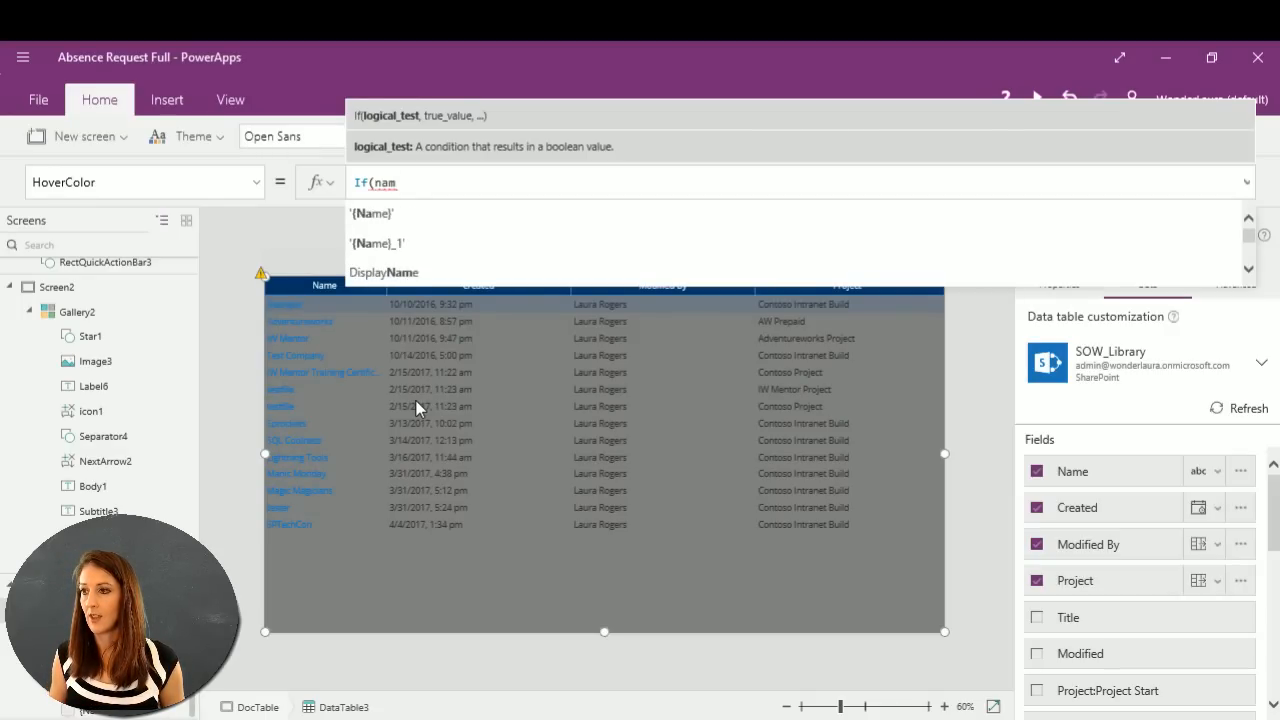
pyautogui.write('e')
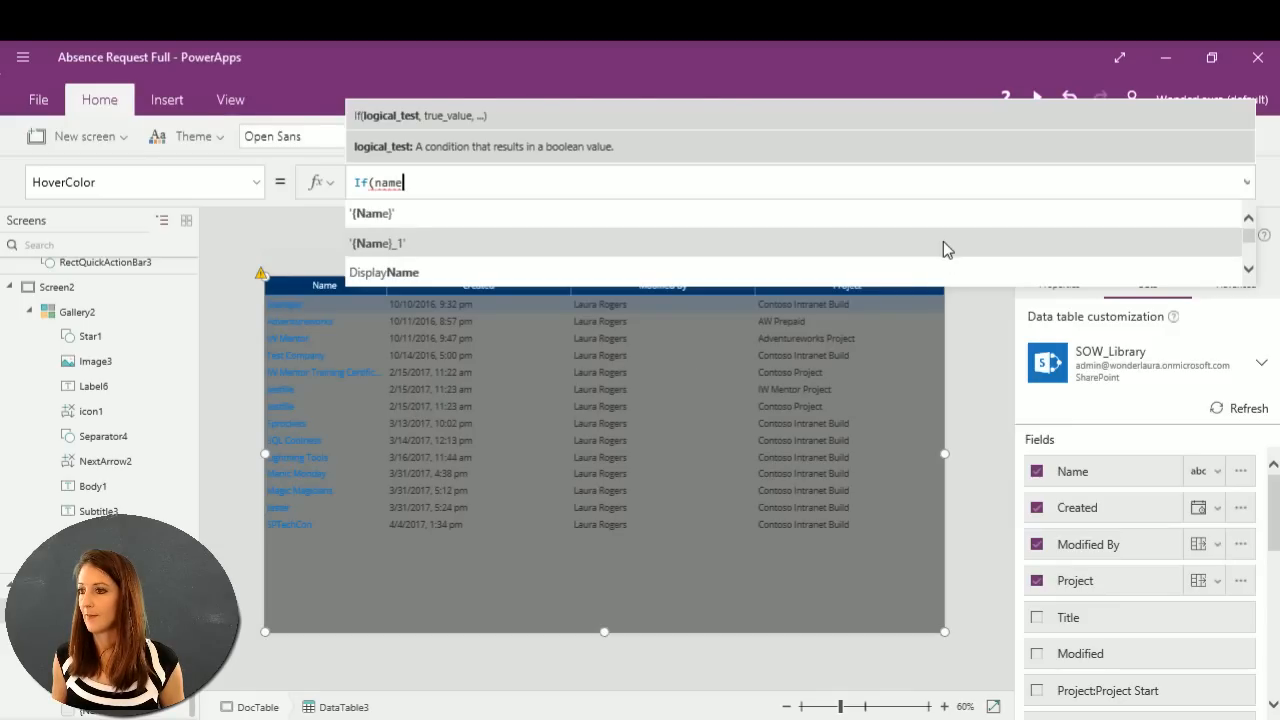
pyautogui.scroll(-2, 629, 243)
pyautogui.scroll(-1, 628, 242)
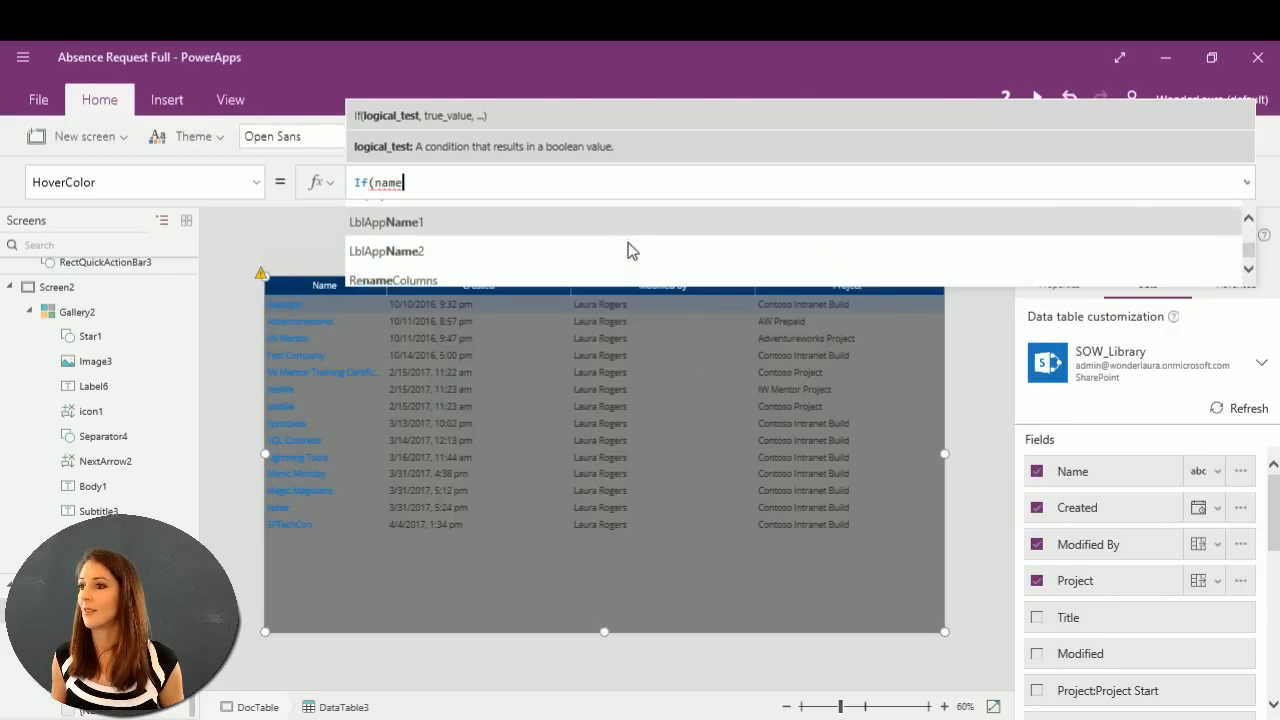
pyautogui.scroll(3, 627, 241)
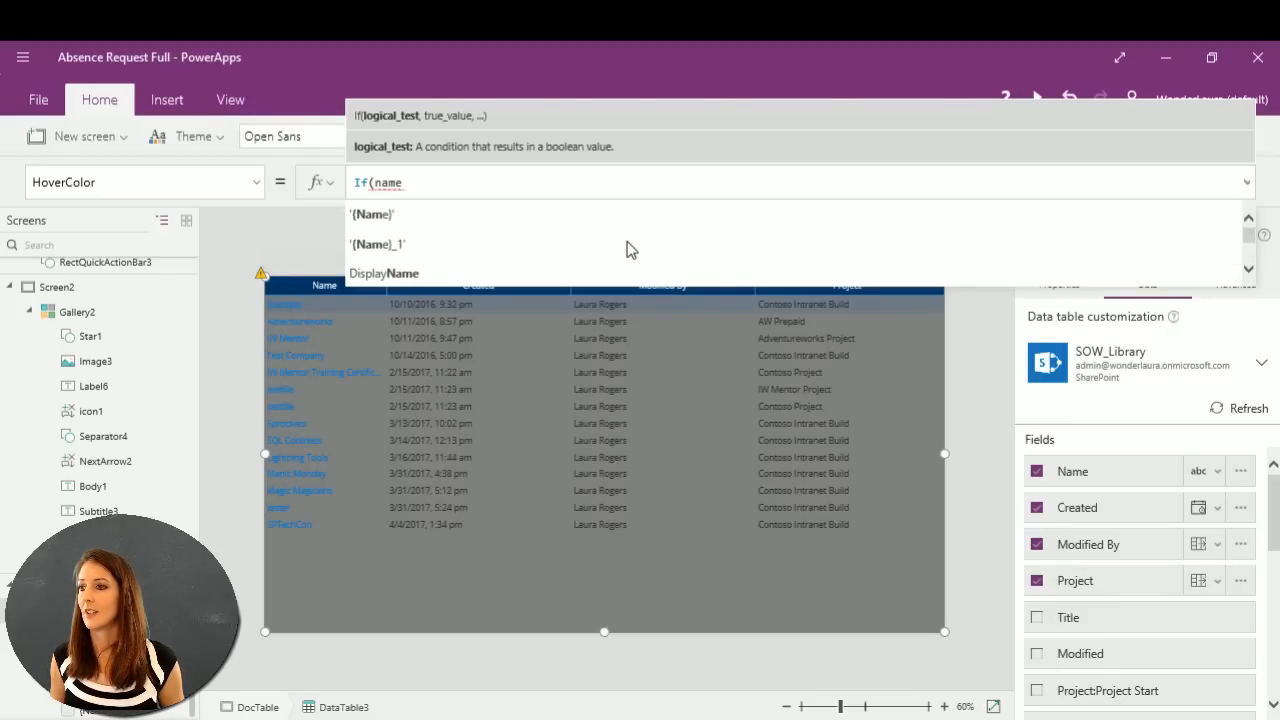
pyautogui.click(529, 215)
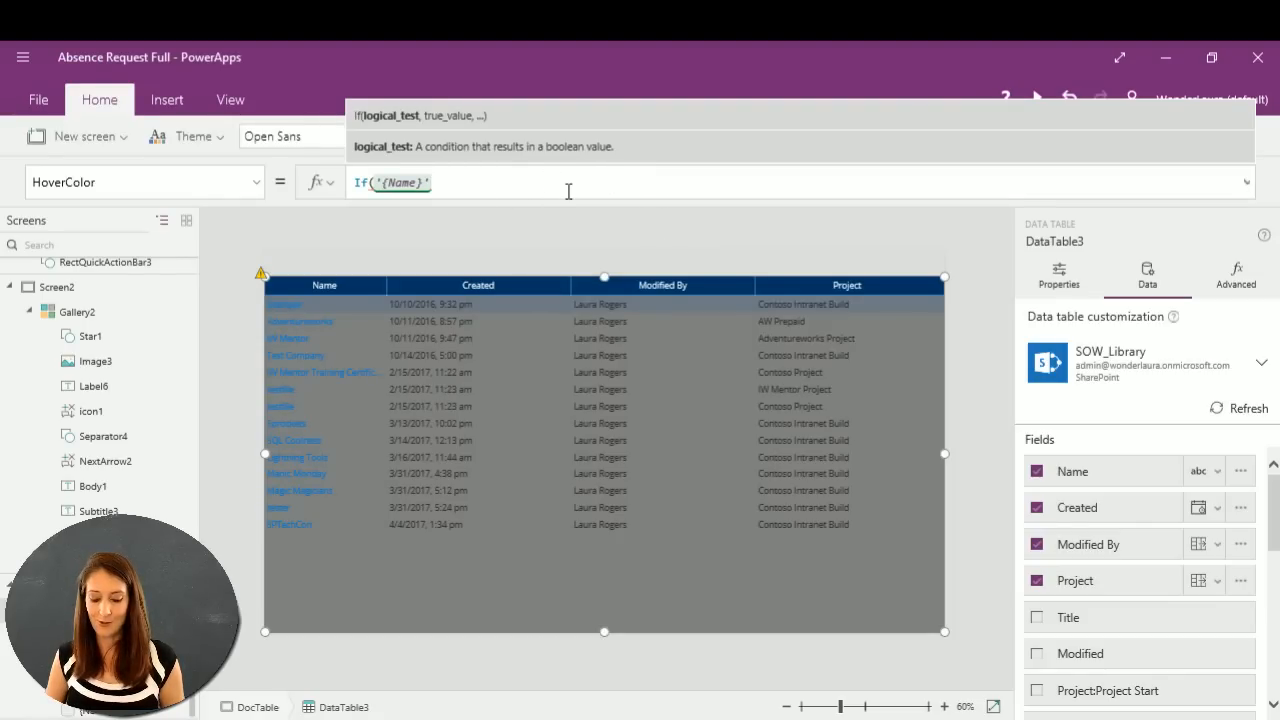
pyautogui.press('BackSpace')
pyautogui.press('BackSpace')
pyautogui.press('BackSpace')
pyautogui.press('BackSpace')
pyautogui.press('BackSpace')
pyautogui.press('BackSpace')
pyautogui.press('BackSpace')
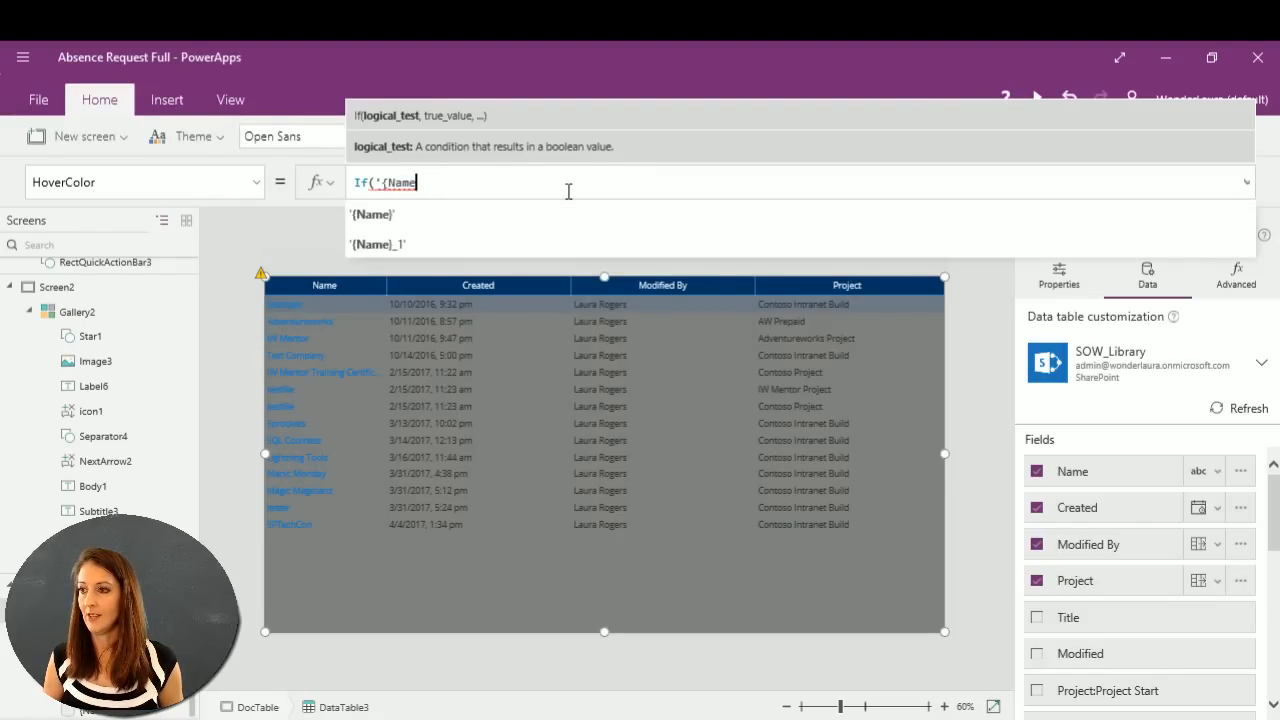
pyautogui.press('BackSpace')
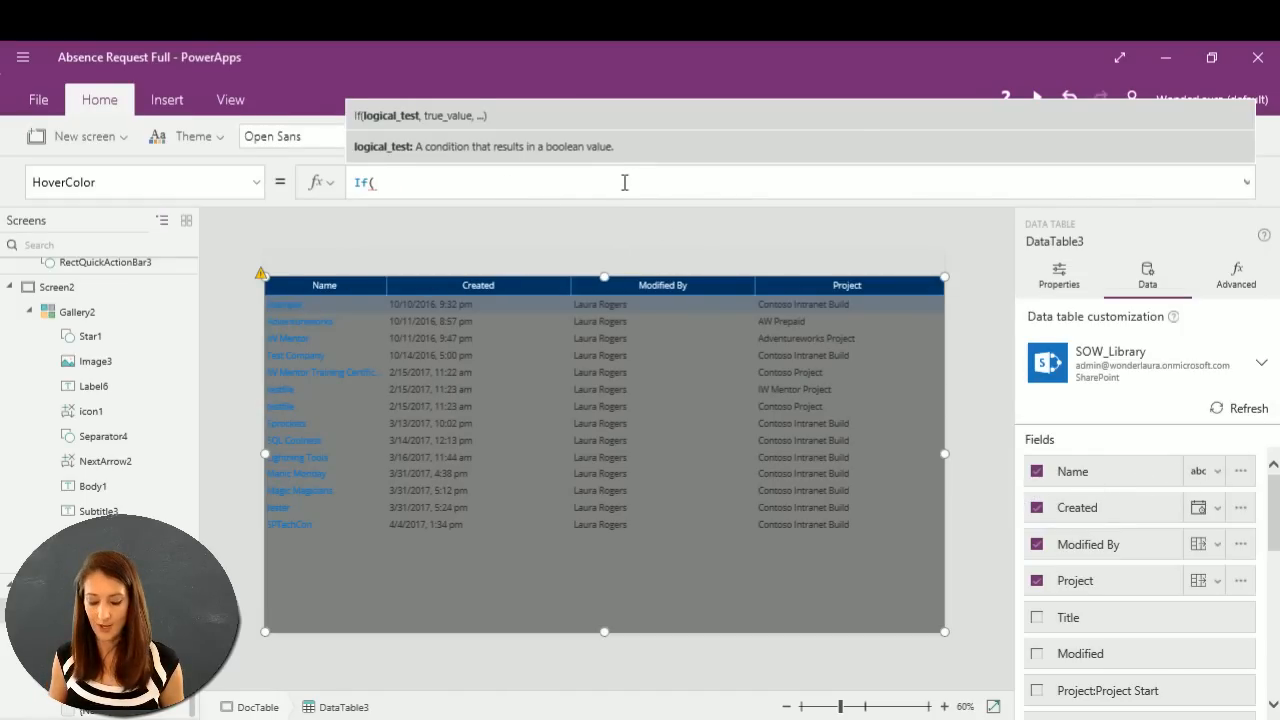
# Make the HoverColor formula test whether '{Name}_1' equals "testfile".
pyautogui.write('nam')
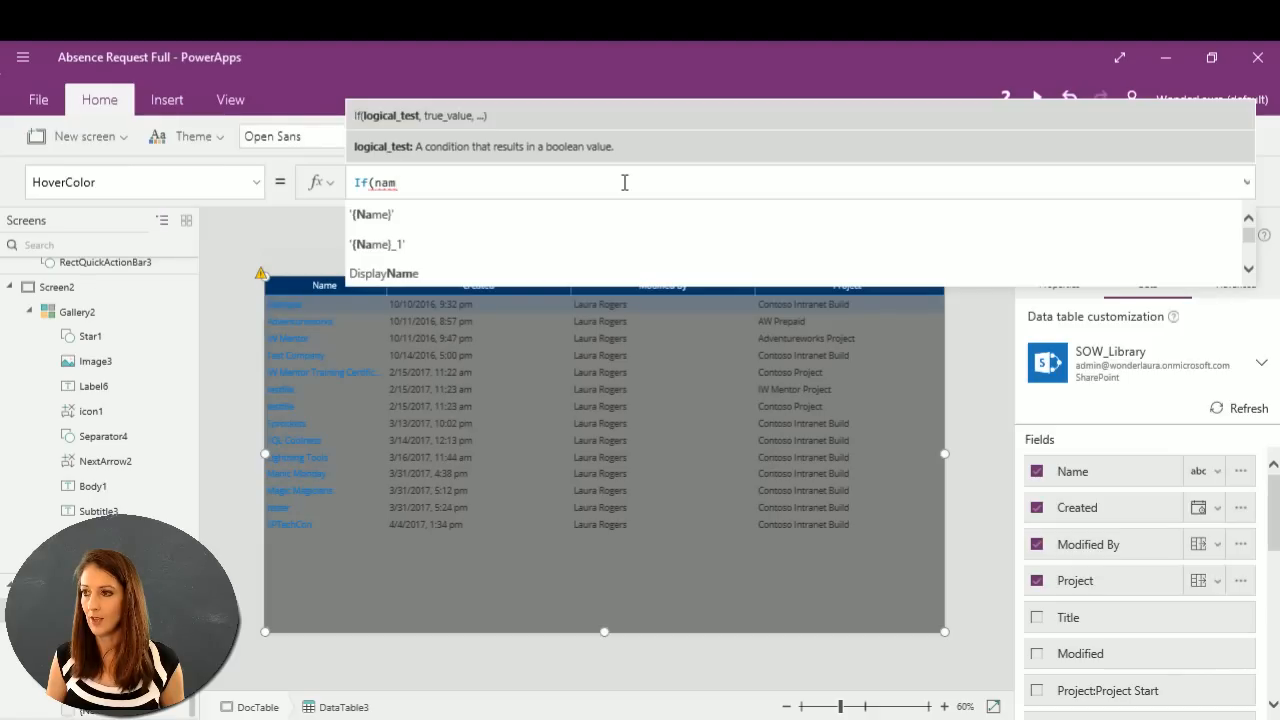
pyautogui.click(459, 254)
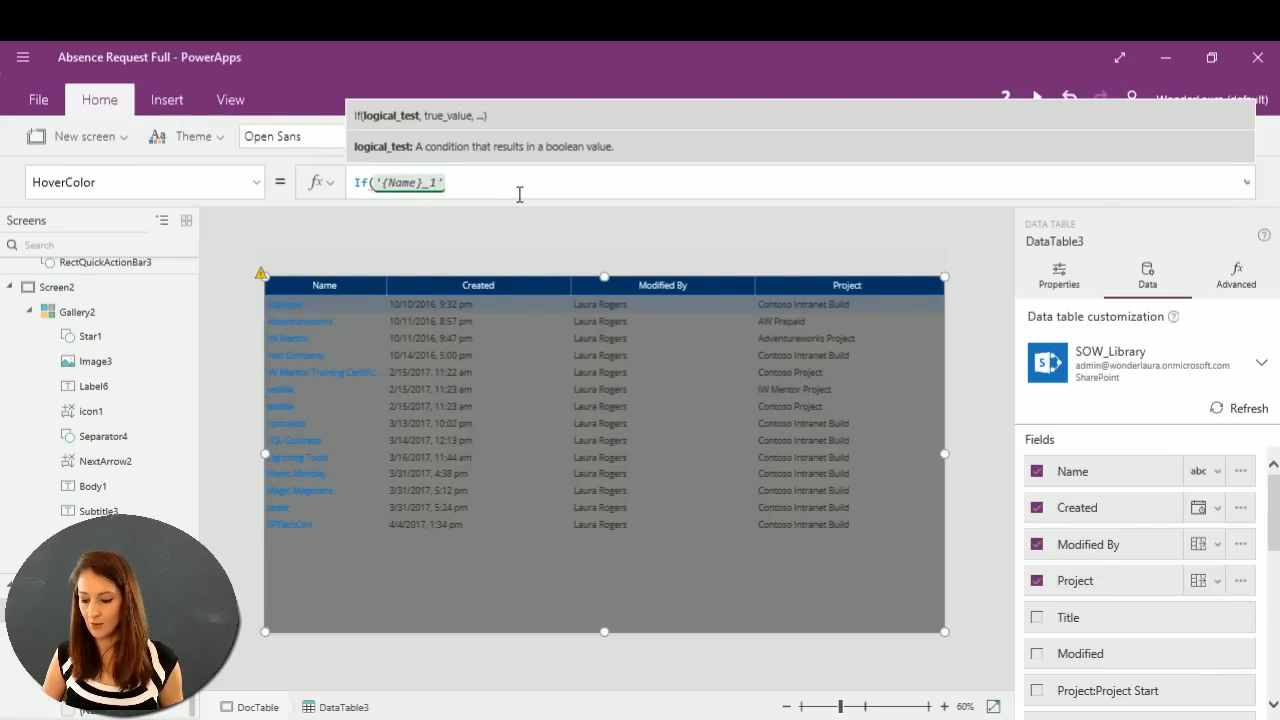
pyautogui.write('=""')
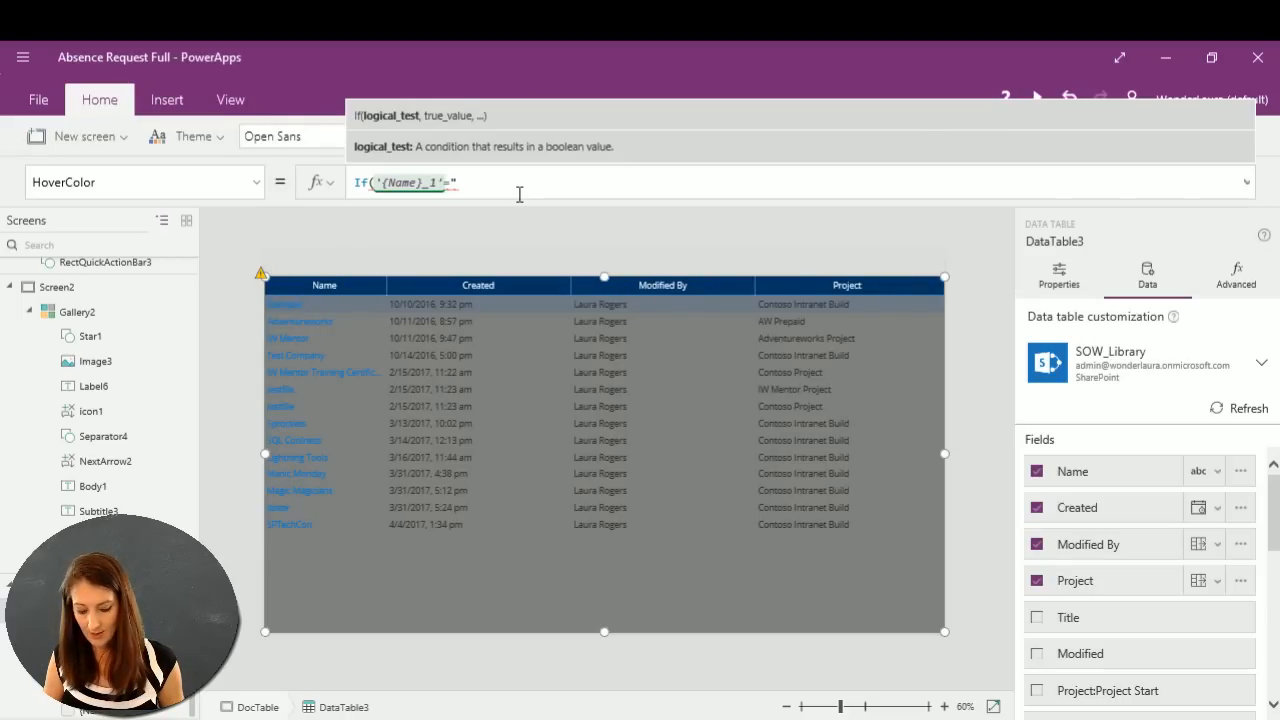
pyautogui.write('testfile')
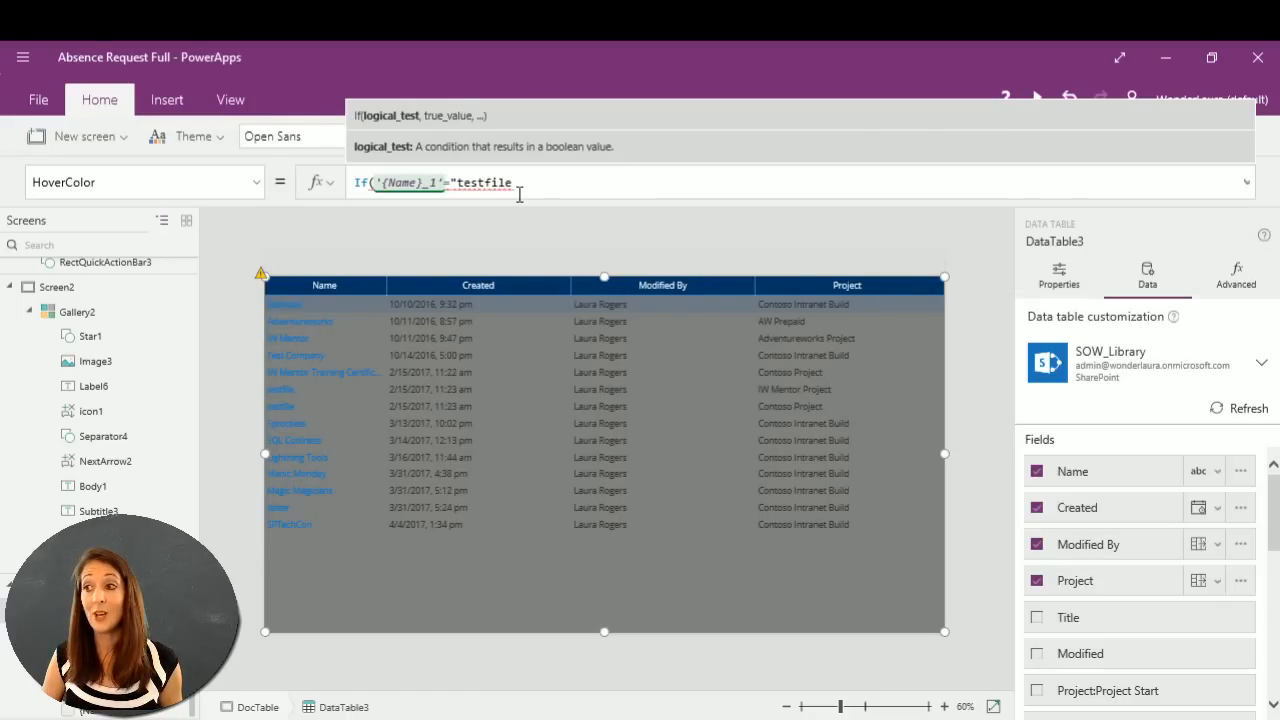
pyautogui.write('"')
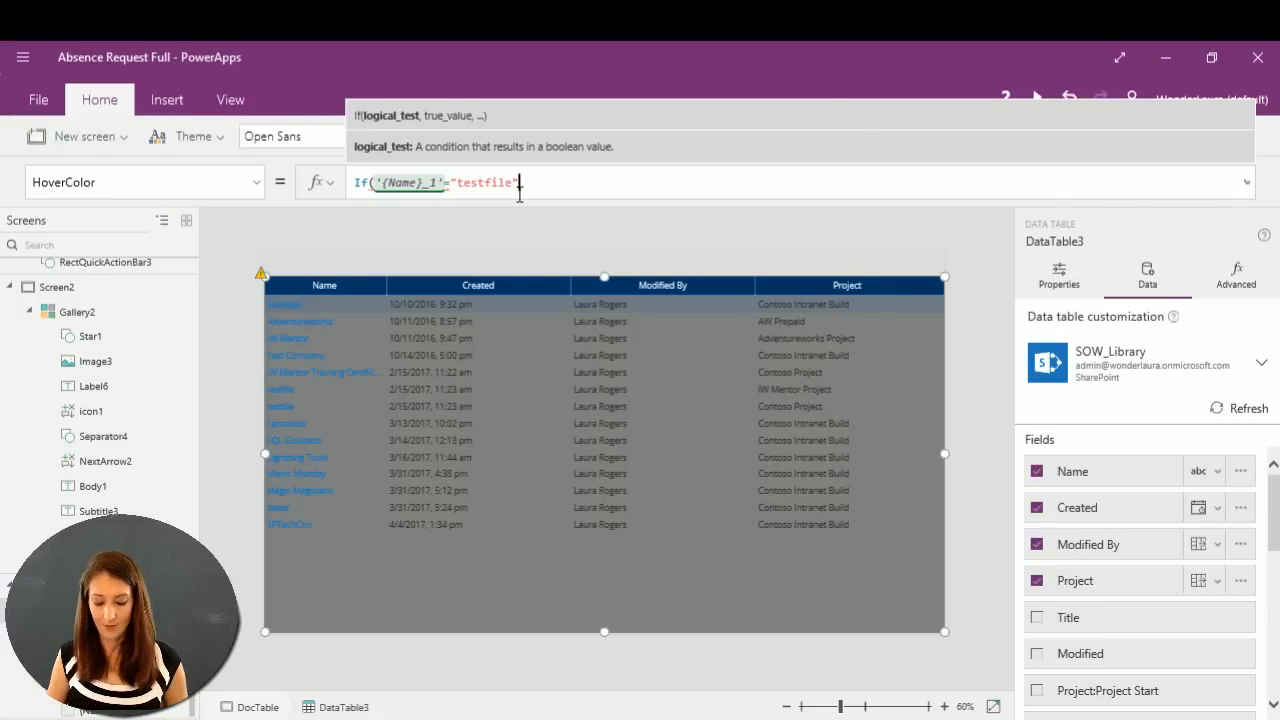
# Complete the HoverColor If formula with Green as the true value and Gray as the else value.
pyautogui.write(',')
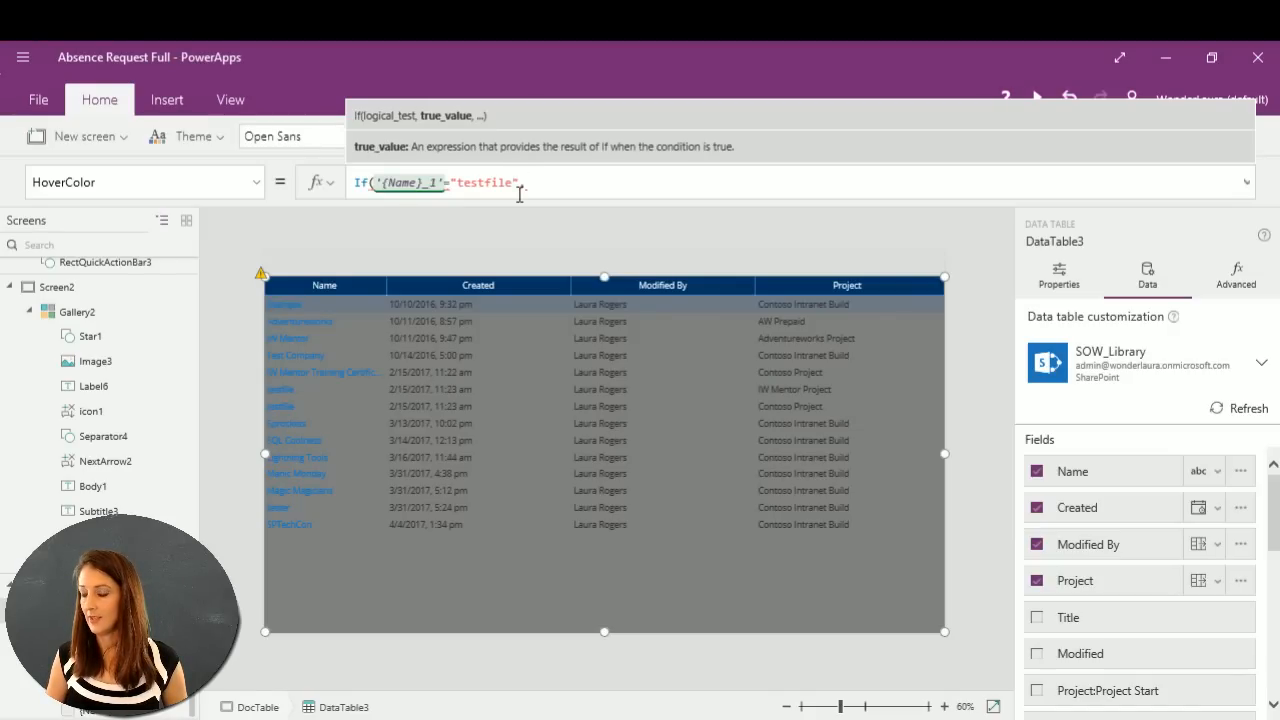
pyautogui.write('Gr')
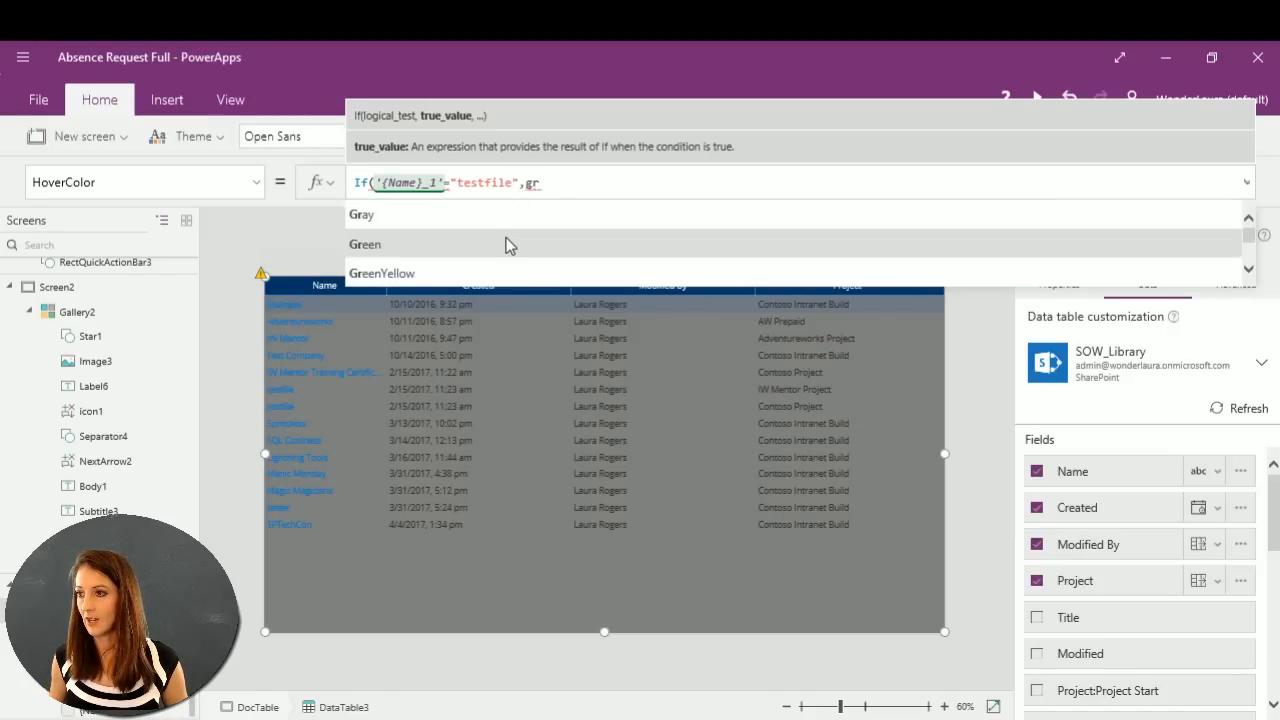
pyautogui.click(506, 241)
pyautogui.write(',')
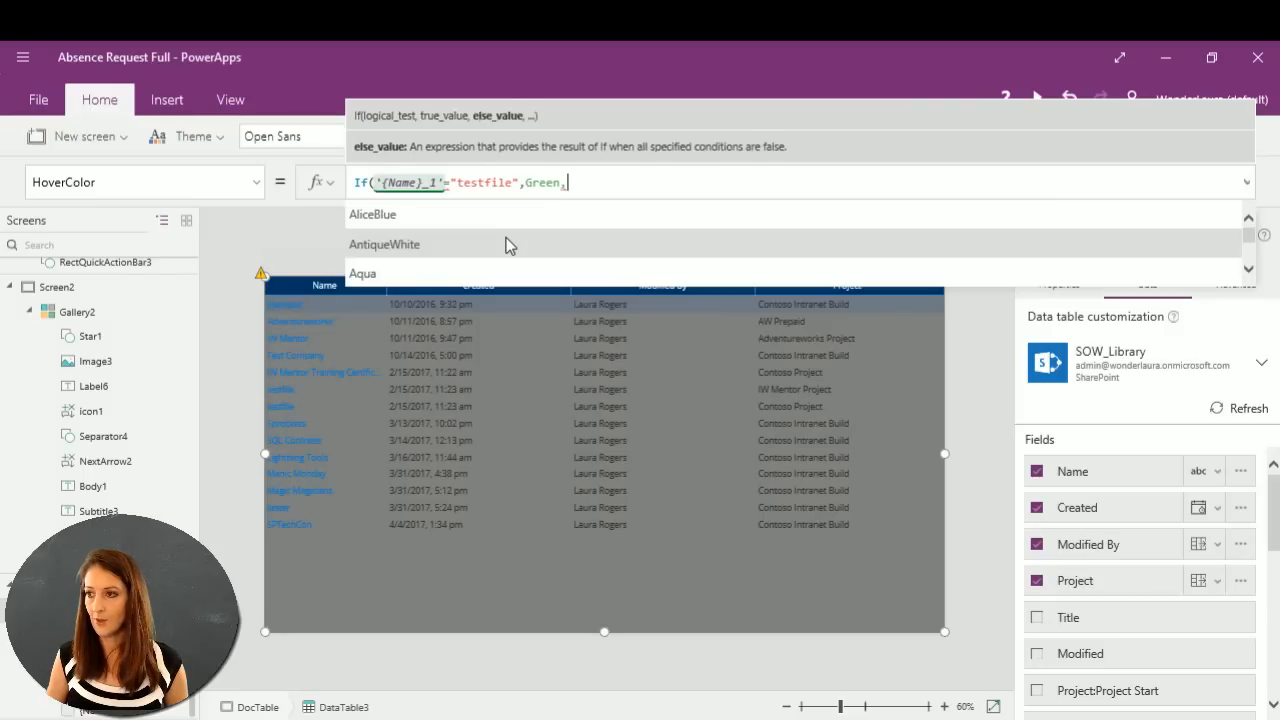
pyautogui.write('gr')
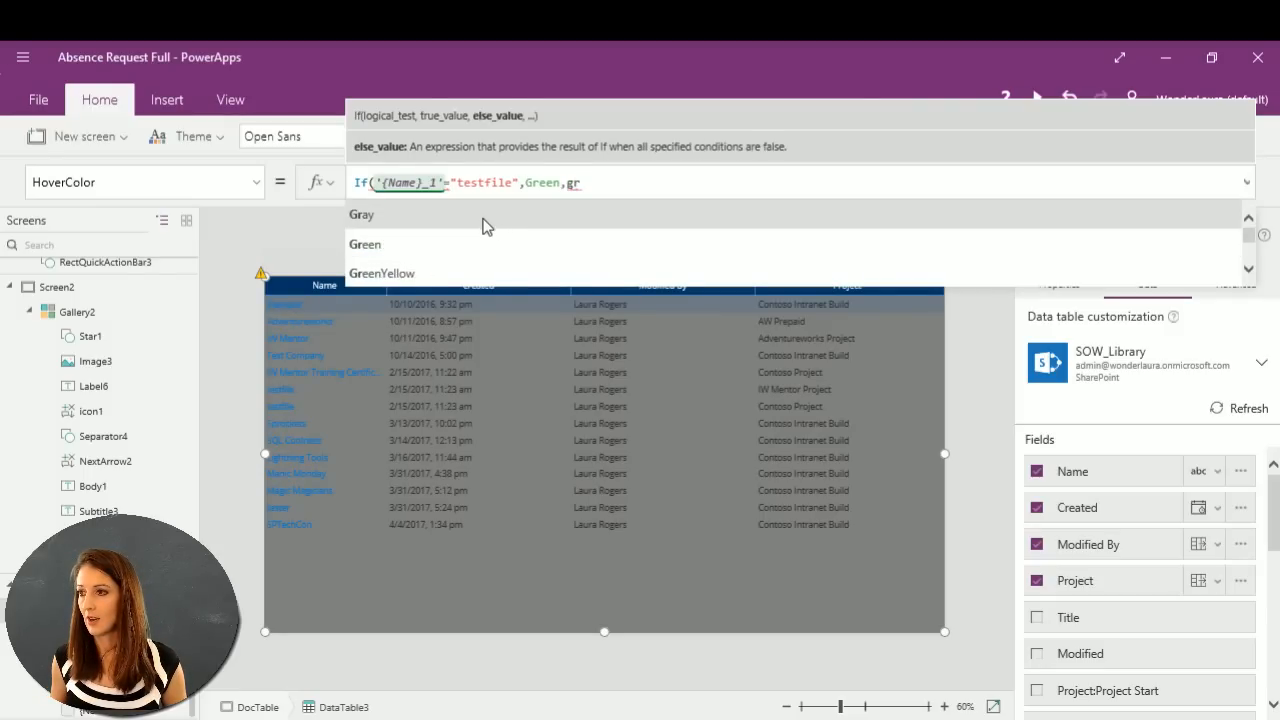
pyautogui.click(481, 222)
pyautogui.write(')')
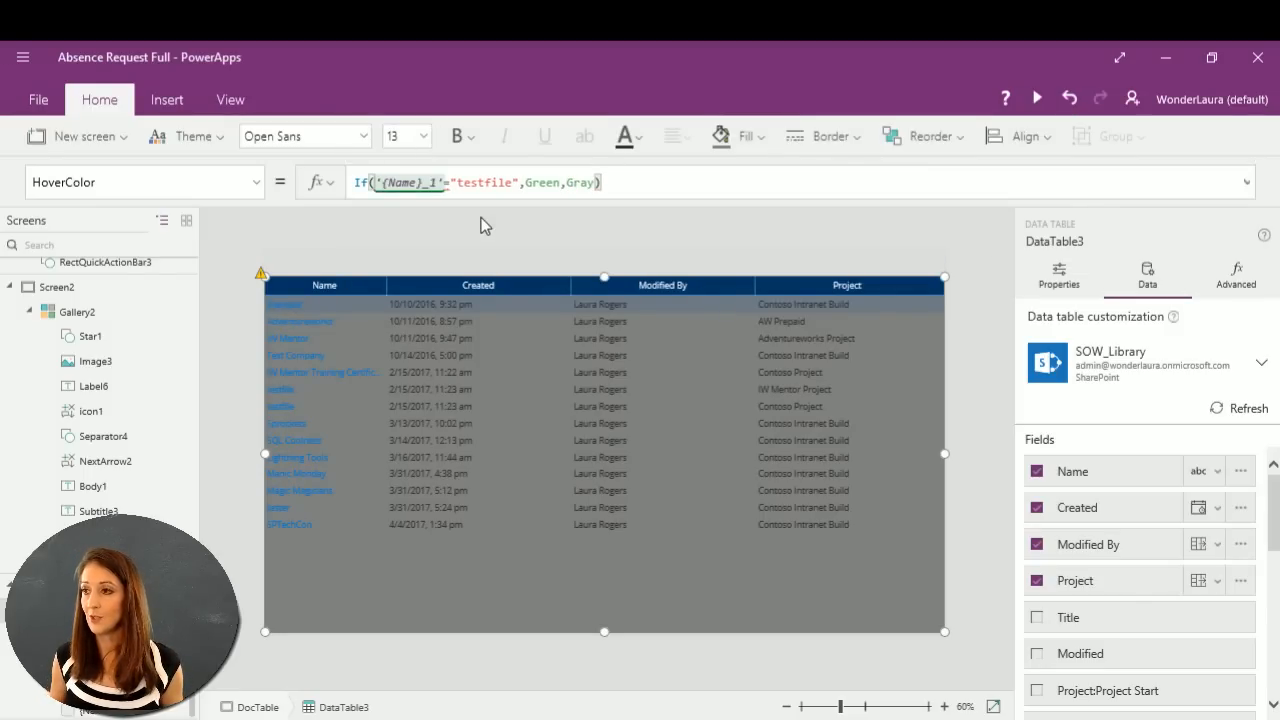
# Check which properties the Name column of the data table offers, including its advanced ones.
pyautogui.click(602, 452)
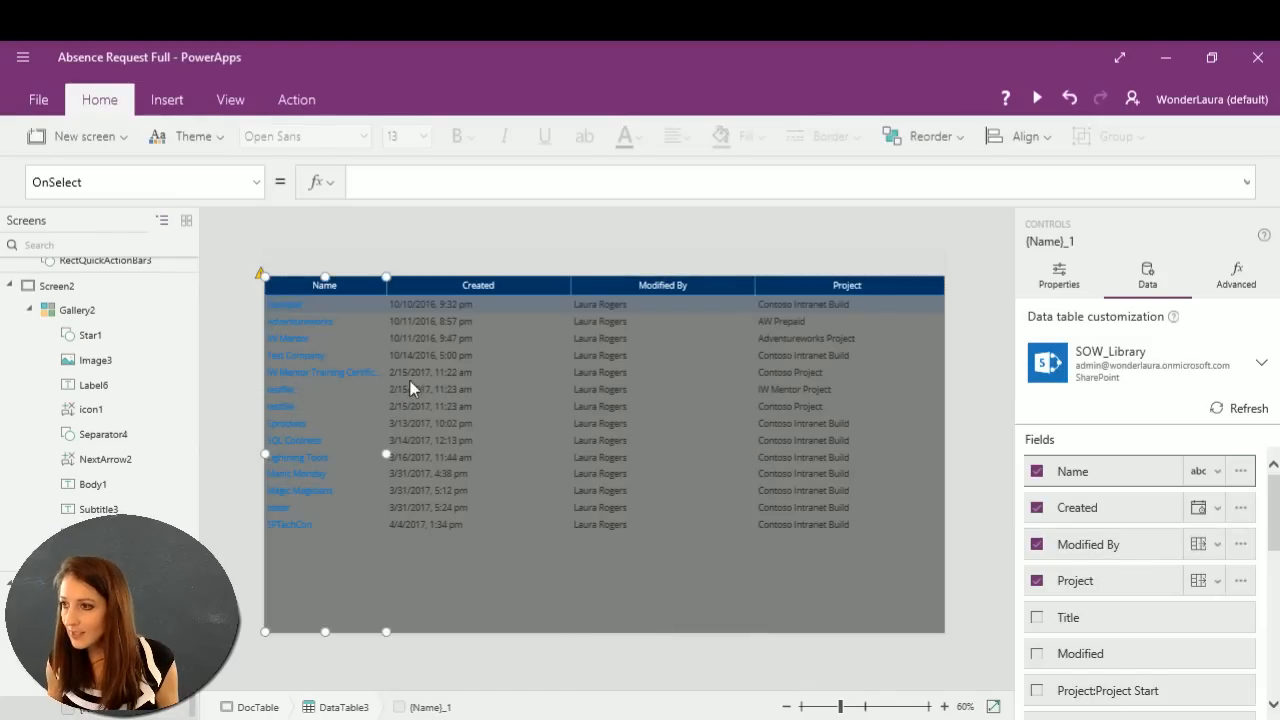
pyautogui.click(256, 186)
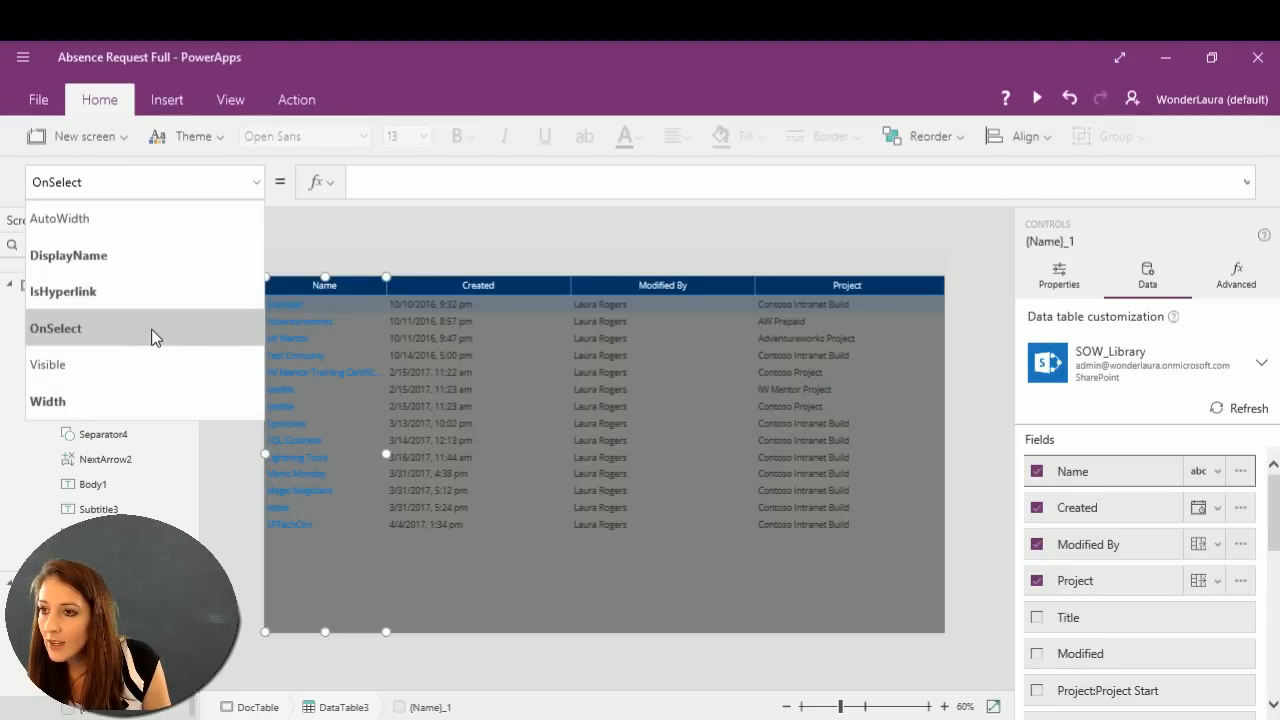
pyautogui.click(257, 181)
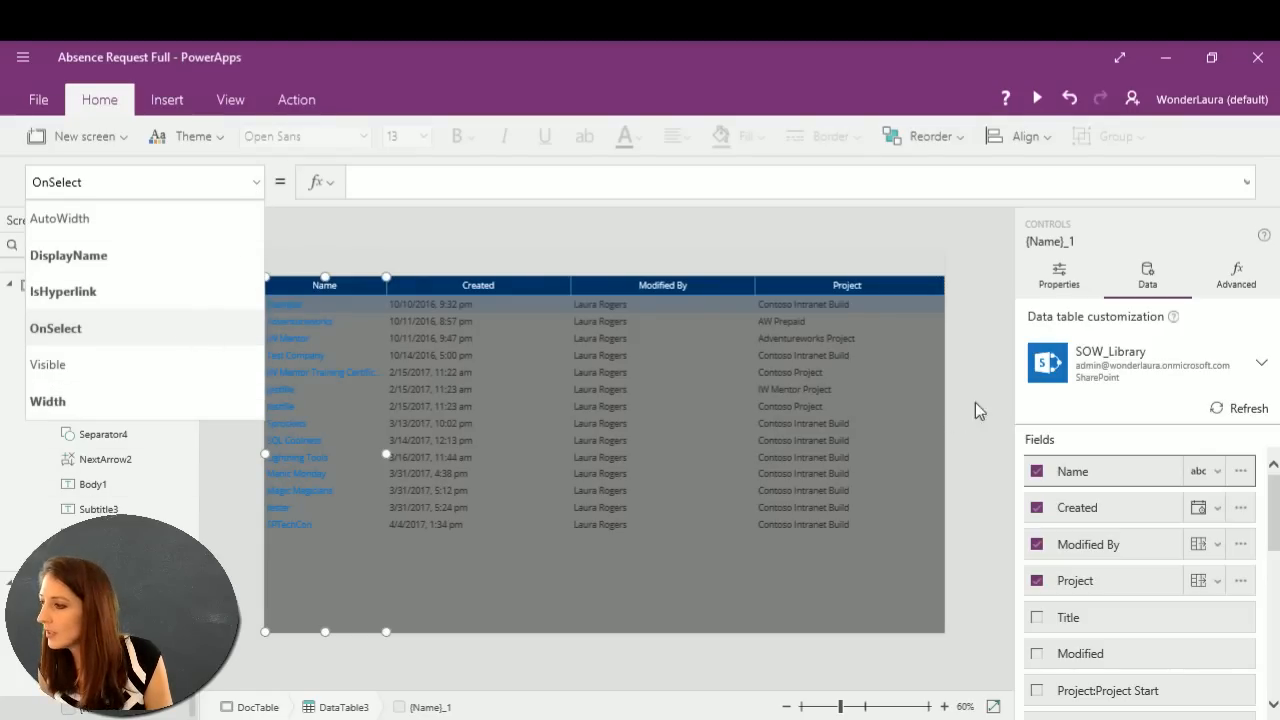
pyautogui.click(1240, 272)
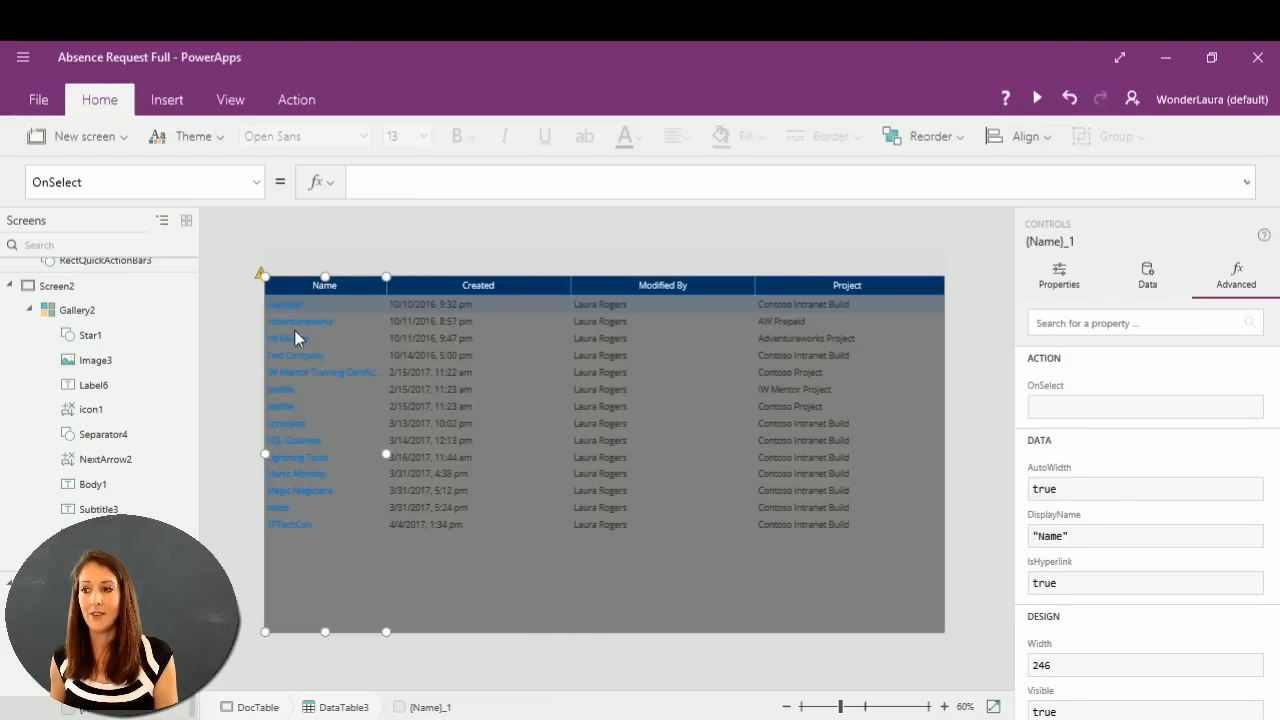
# Compare the advanced properties of the Modified By, Created, Project and Name columns of the data table.
pyautogui.click(592, 615)
pyautogui.click(517, 646)
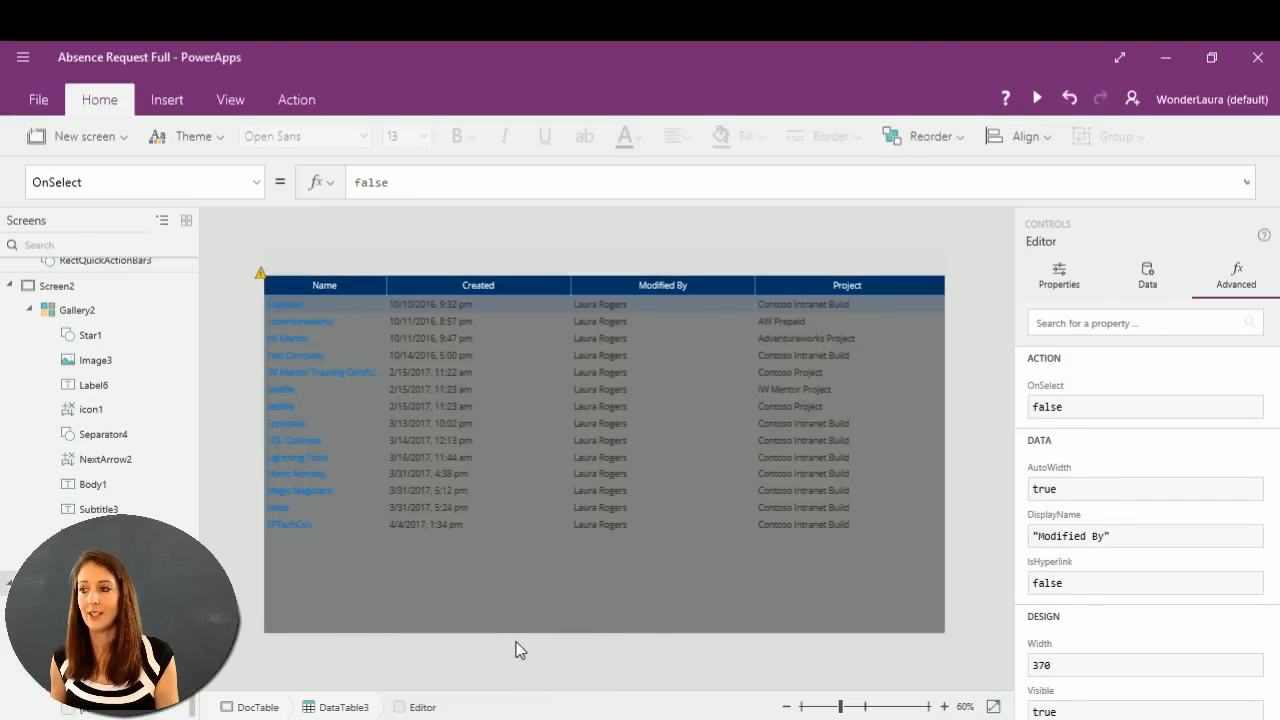
pyautogui.click(517, 621)
pyautogui.click(935, 622)
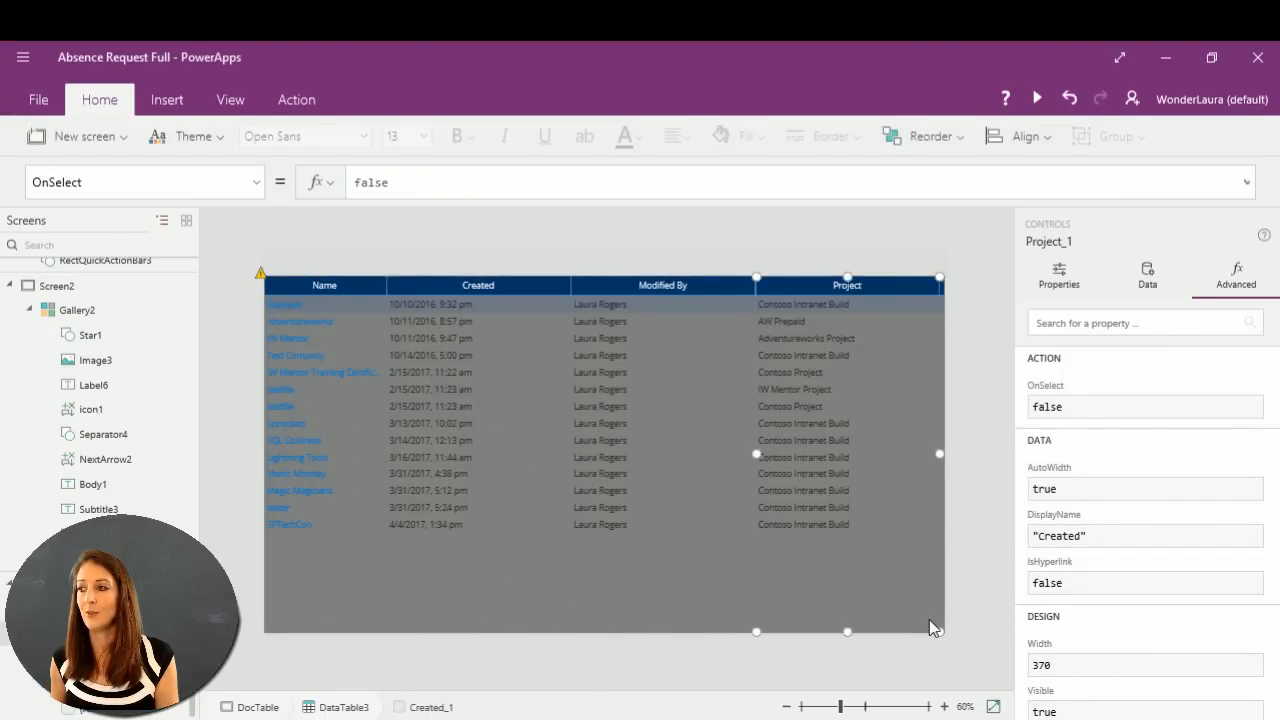
pyautogui.click(337, 289)
pyautogui.click(345, 289)
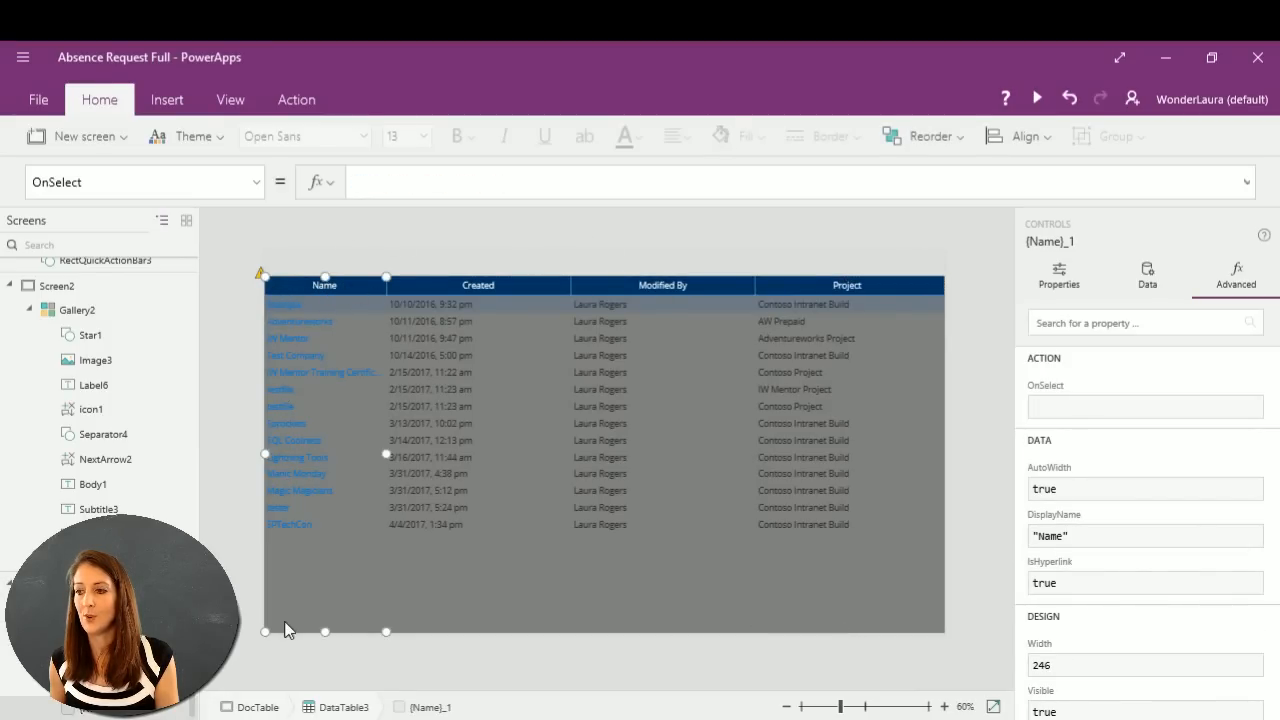
pyautogui.click(422, 632)
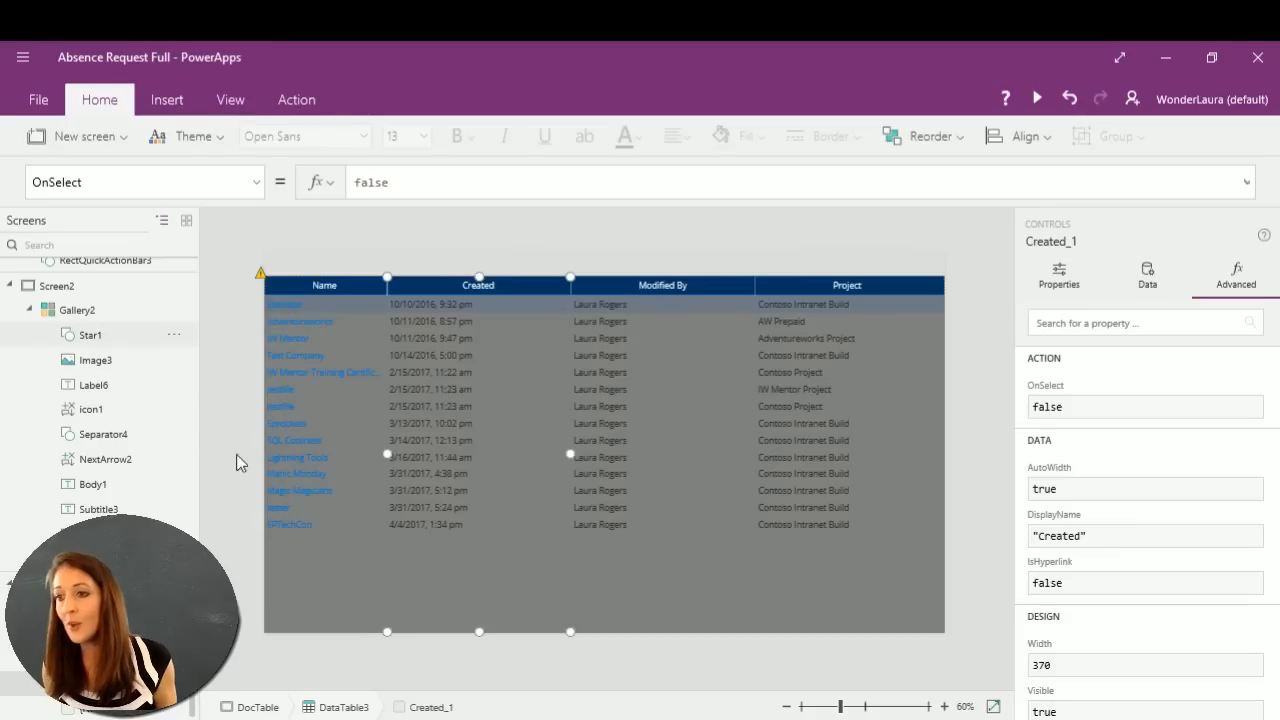
# Preview the app to test the data table's hover color on the testfile rows, and close the preview.
pyautogui.hotkey('alt', 'Tab')
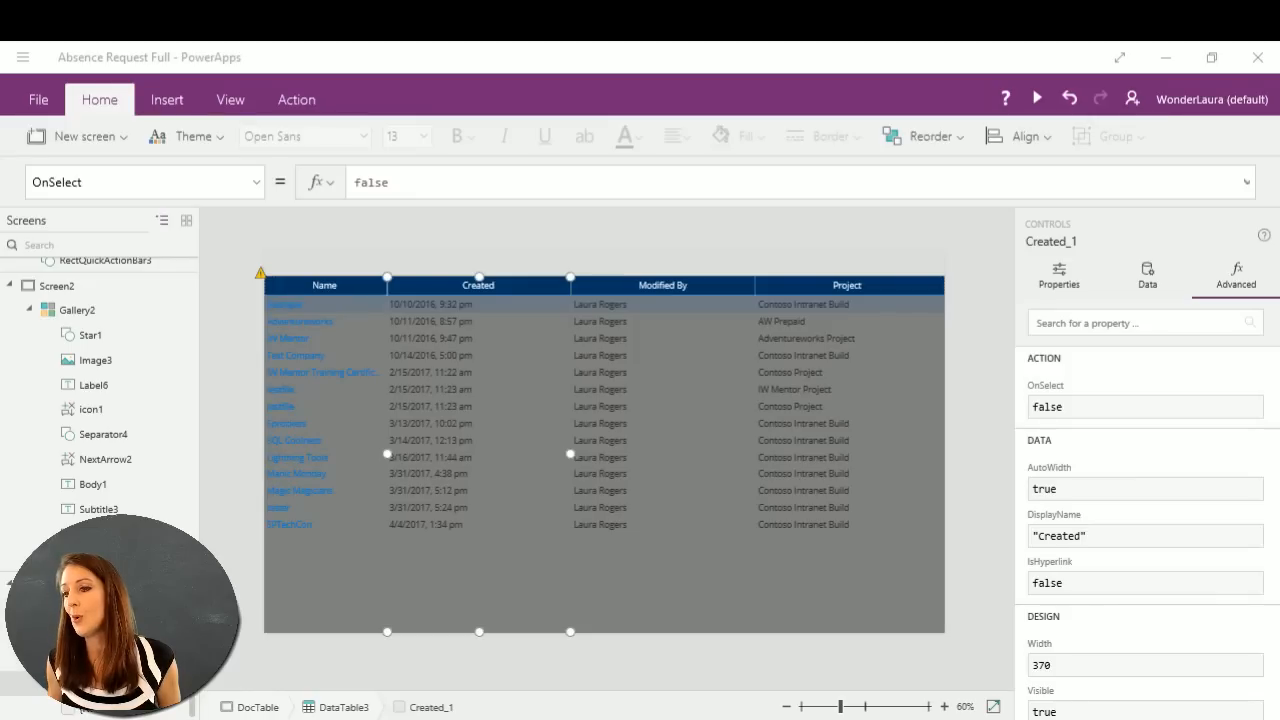
pyautogui.click(92, 609)
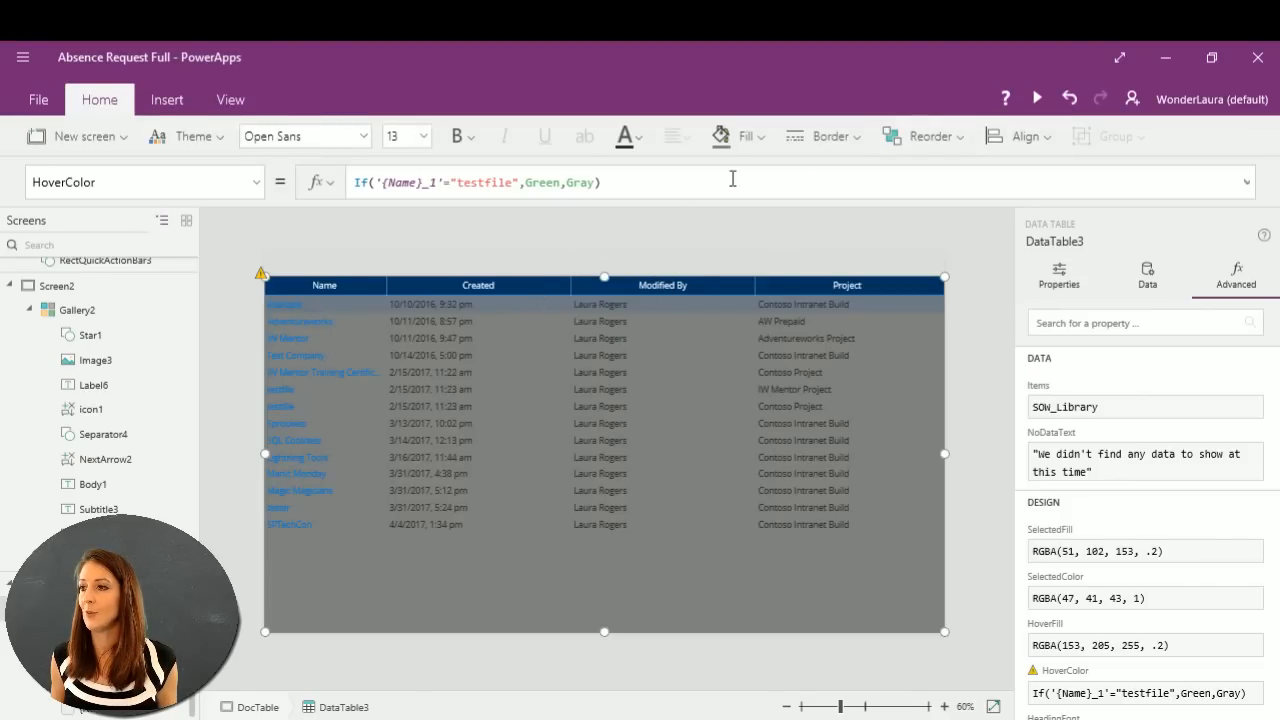
pyautogui.click(1040, 98)
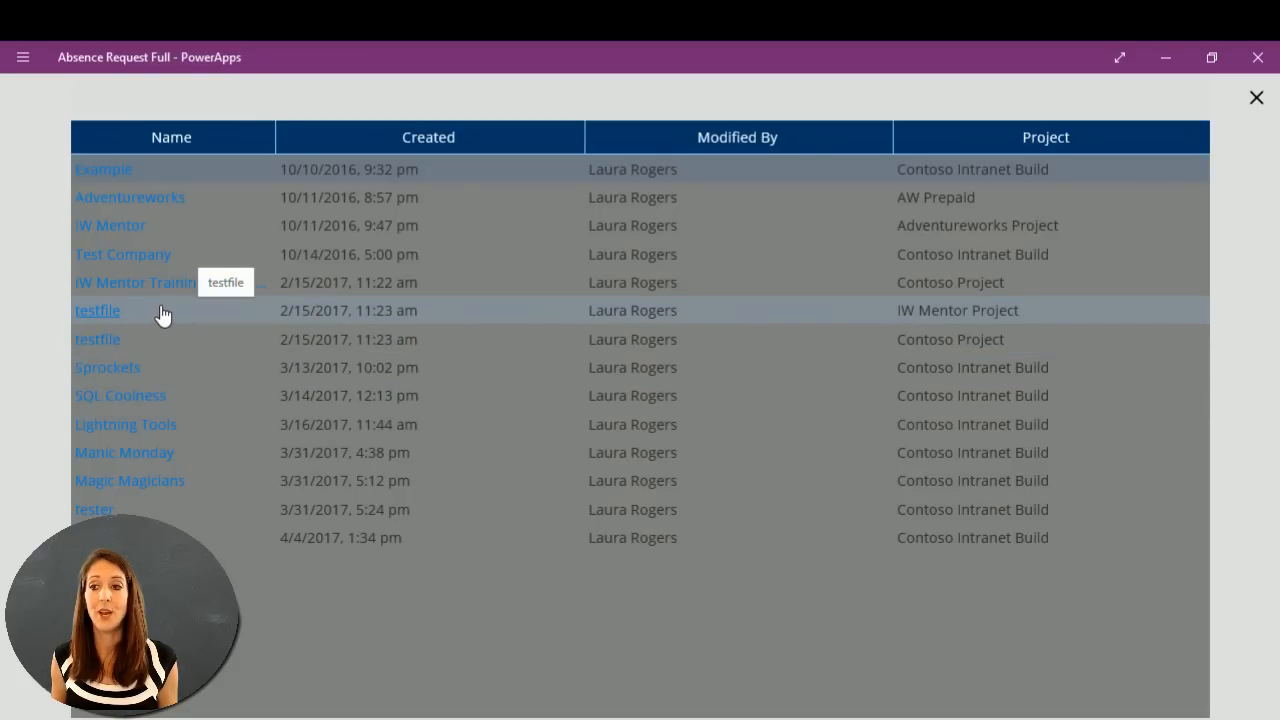
pyautogui.click(1256, 97)
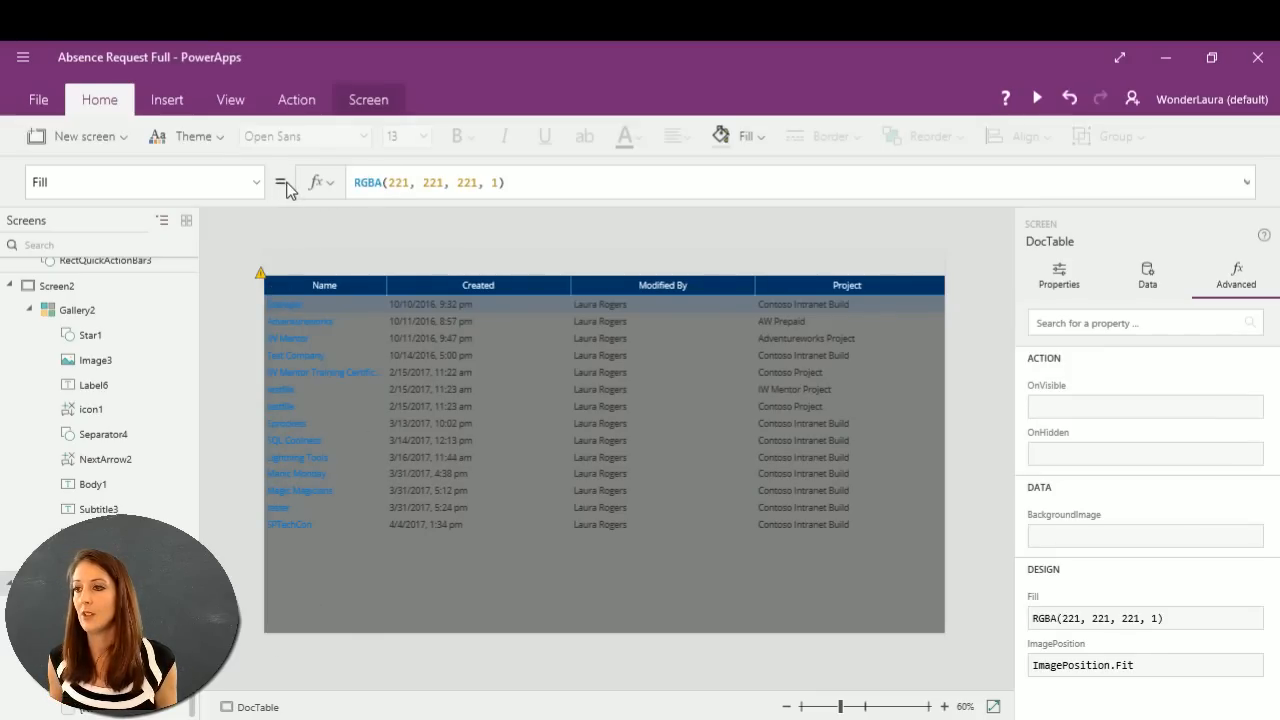
pyautogui.click(256, 182)
pyautogui.click(256, 182)
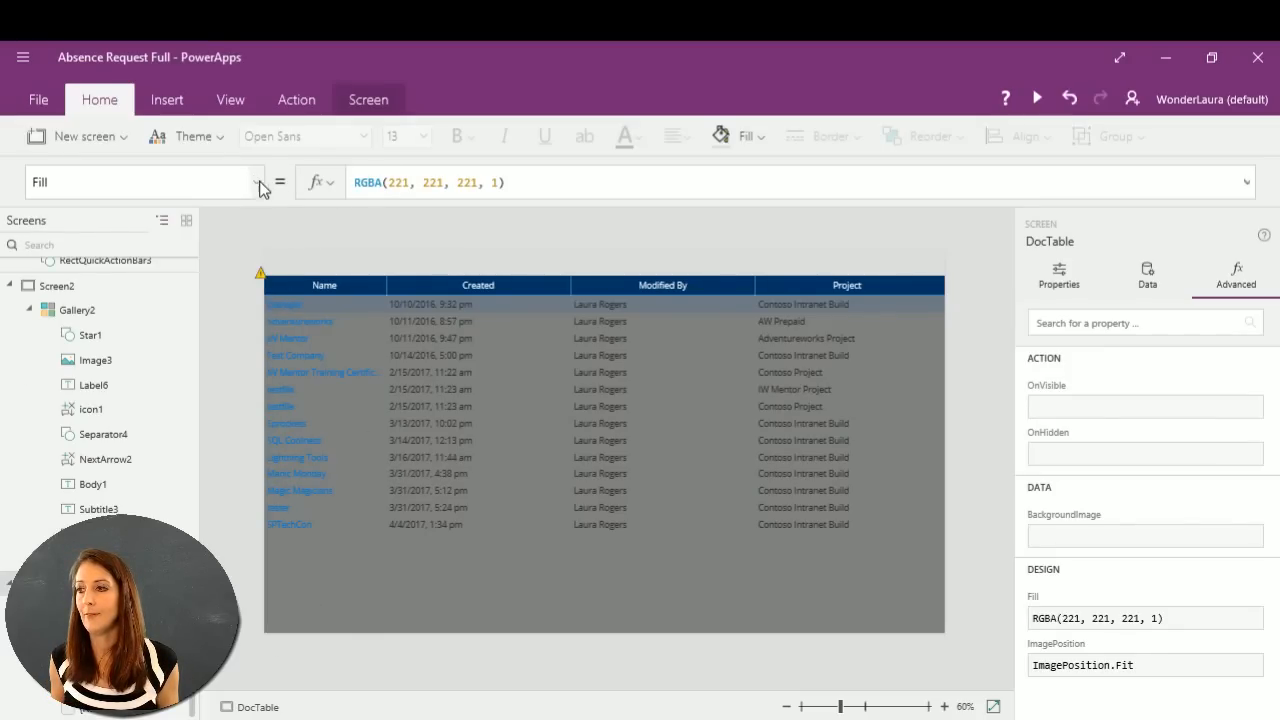
pyautogui.click(424, 182)
pyautogui.click(442, 415)
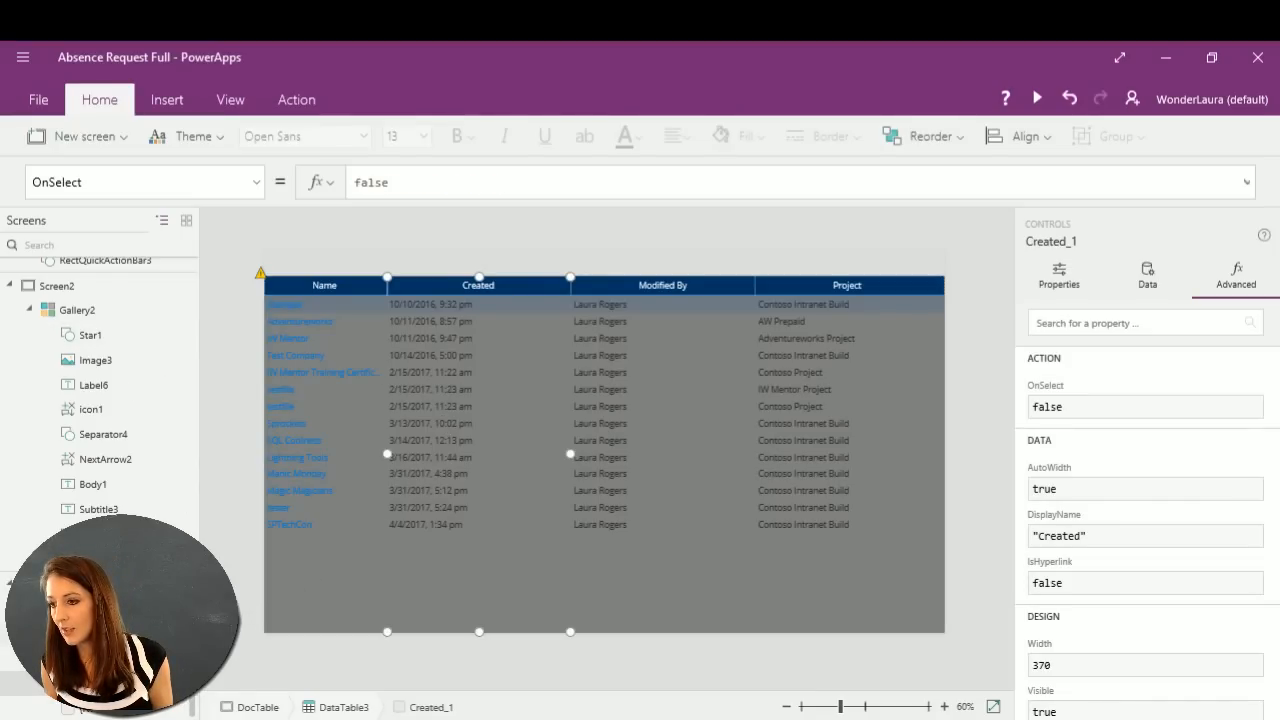
# Replace everything after the opening parenthesis of the data table's HoverColor If formula with Project_1.
pyautogui.click(92, 609)
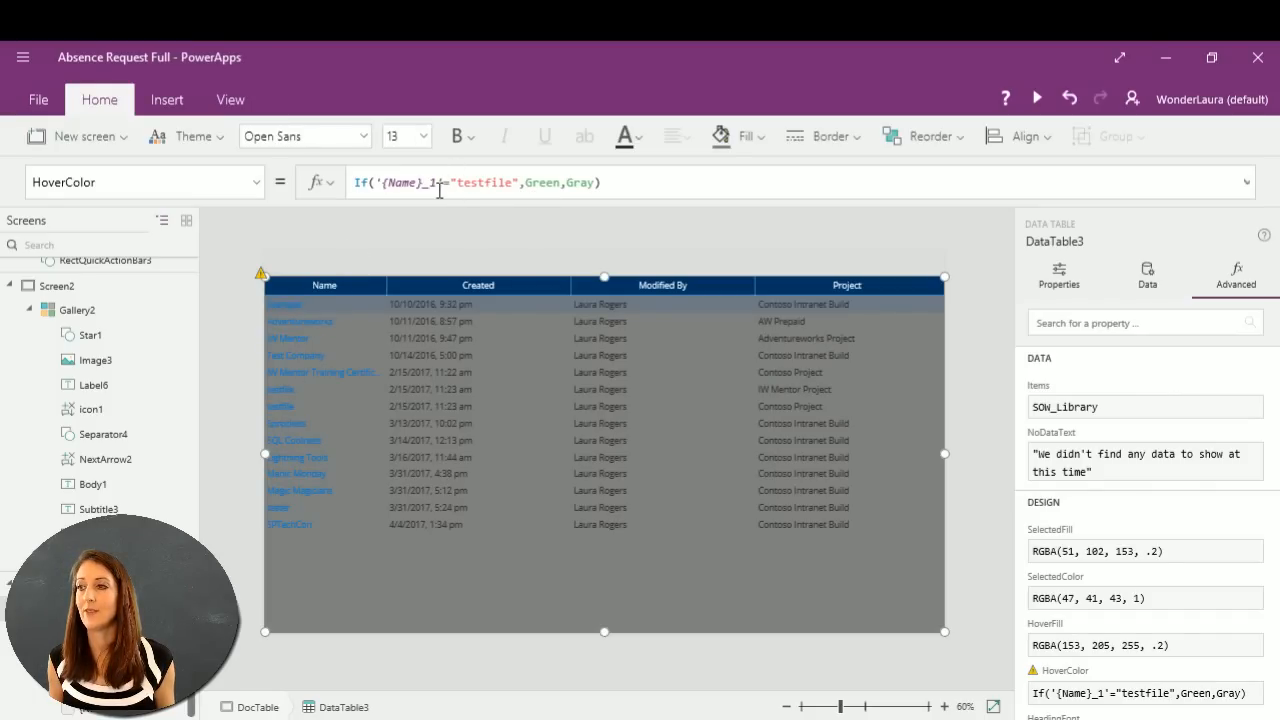
pyautogui.click(470, 190)
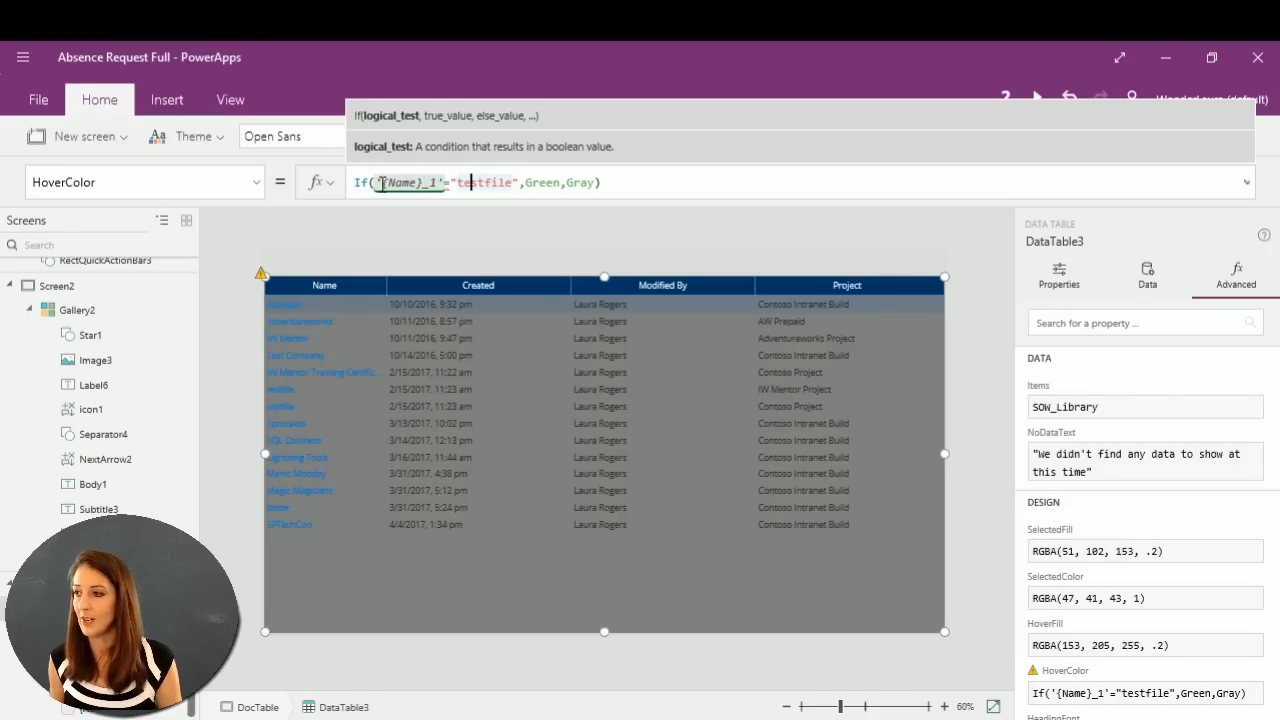
pyautogui.moveTo(381, 183); pyautogui.dragTo(625, 194)
pyautogui.press('BackSpace')
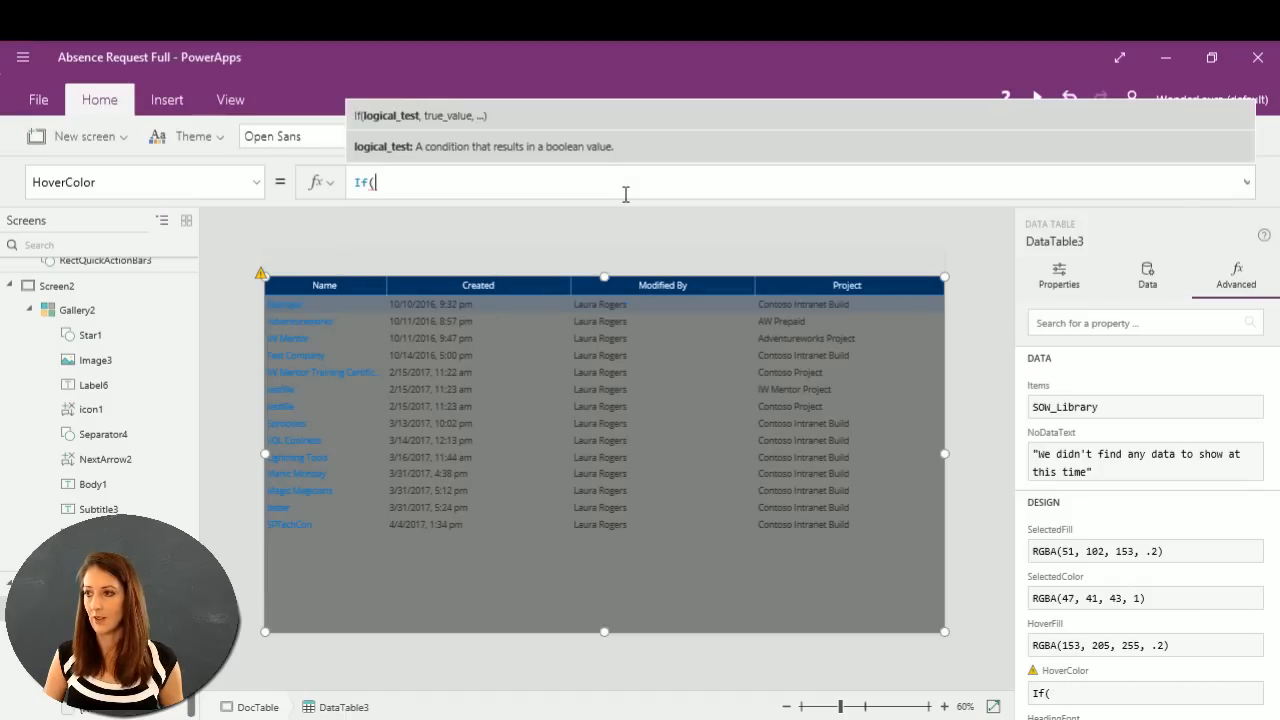
pyautogui.write('proj')
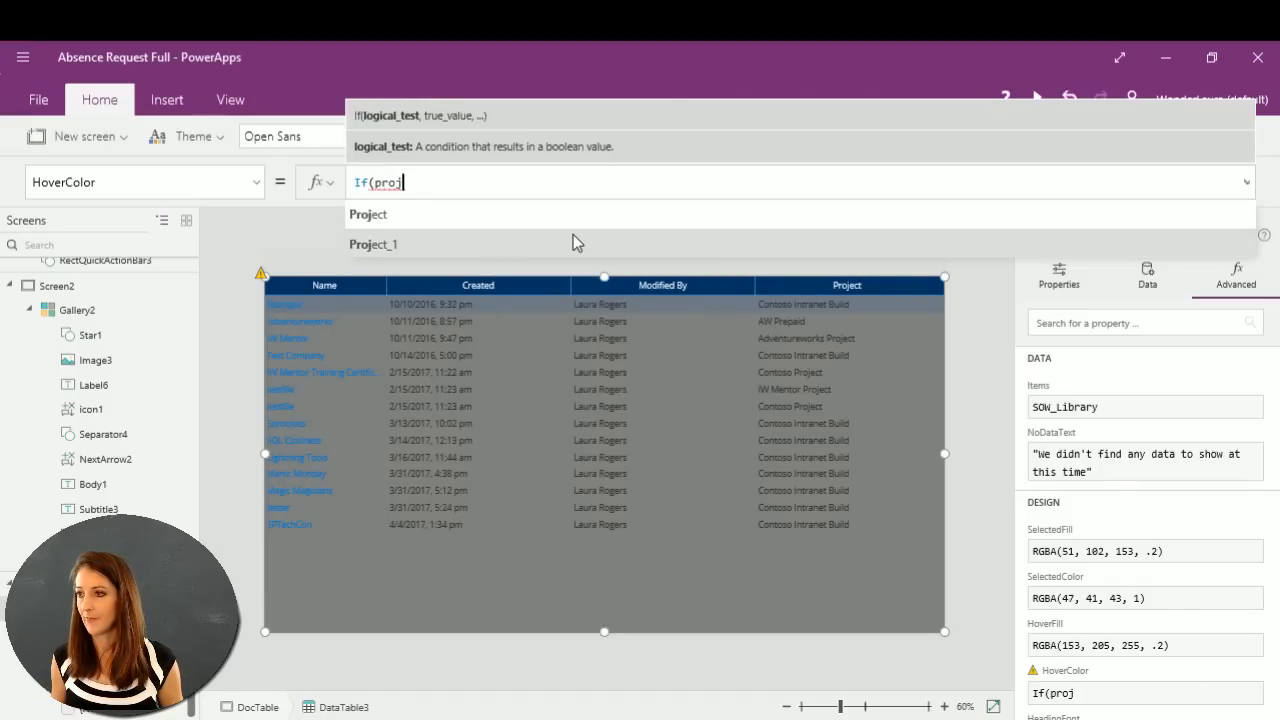
pyautogui.click(571, 242)
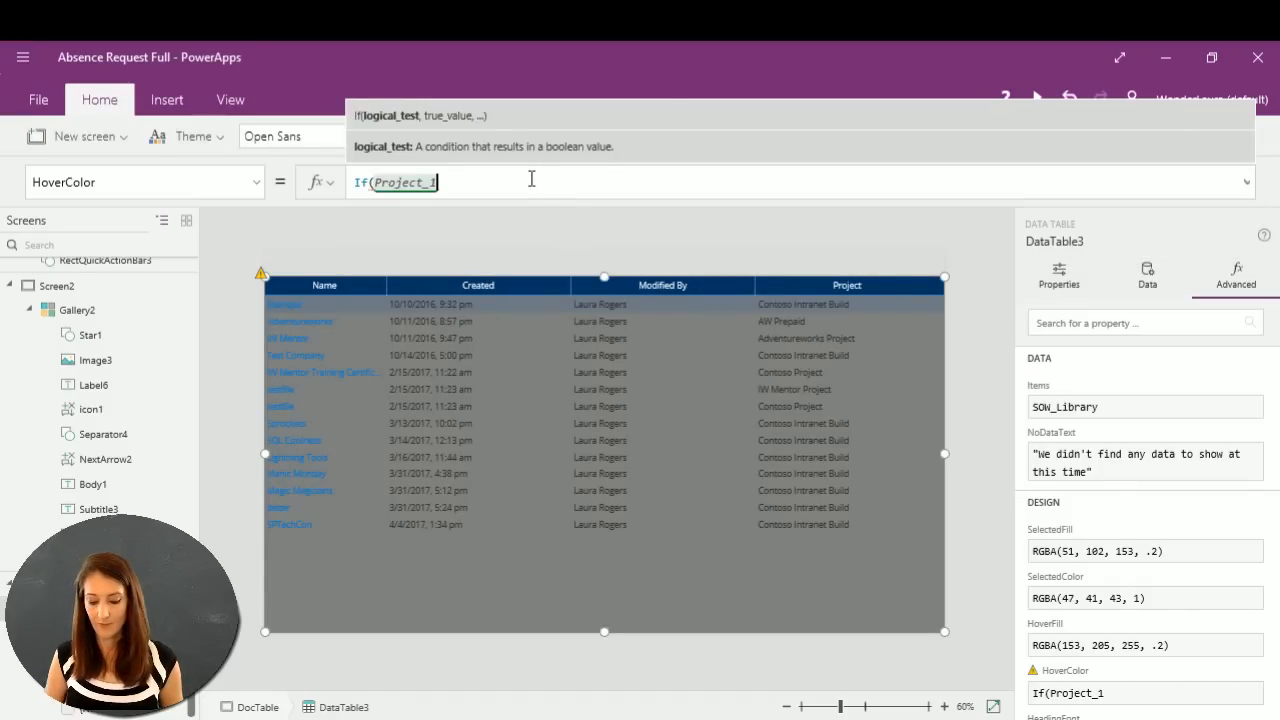
# Check the Project column's control name and complete the HoverColor test as Project_1="Contoso Project".
pyautogui.click(869, 285)
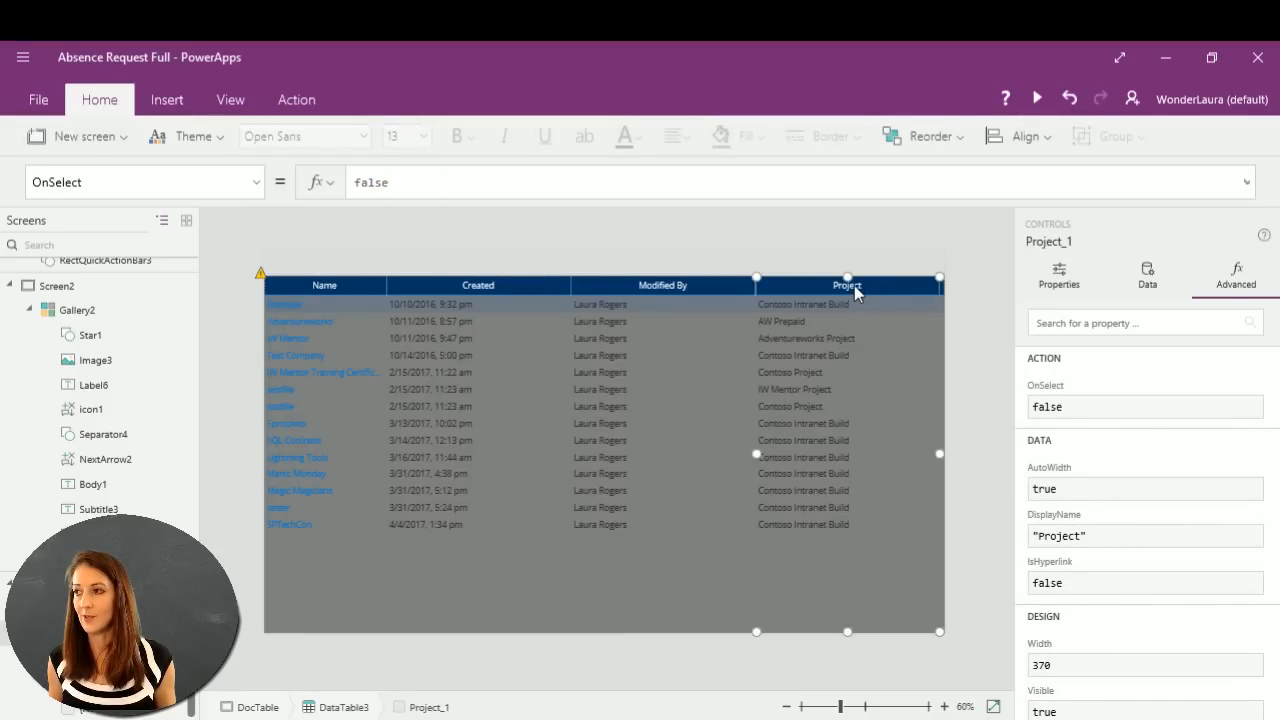
pyautogui.click(372, 545)
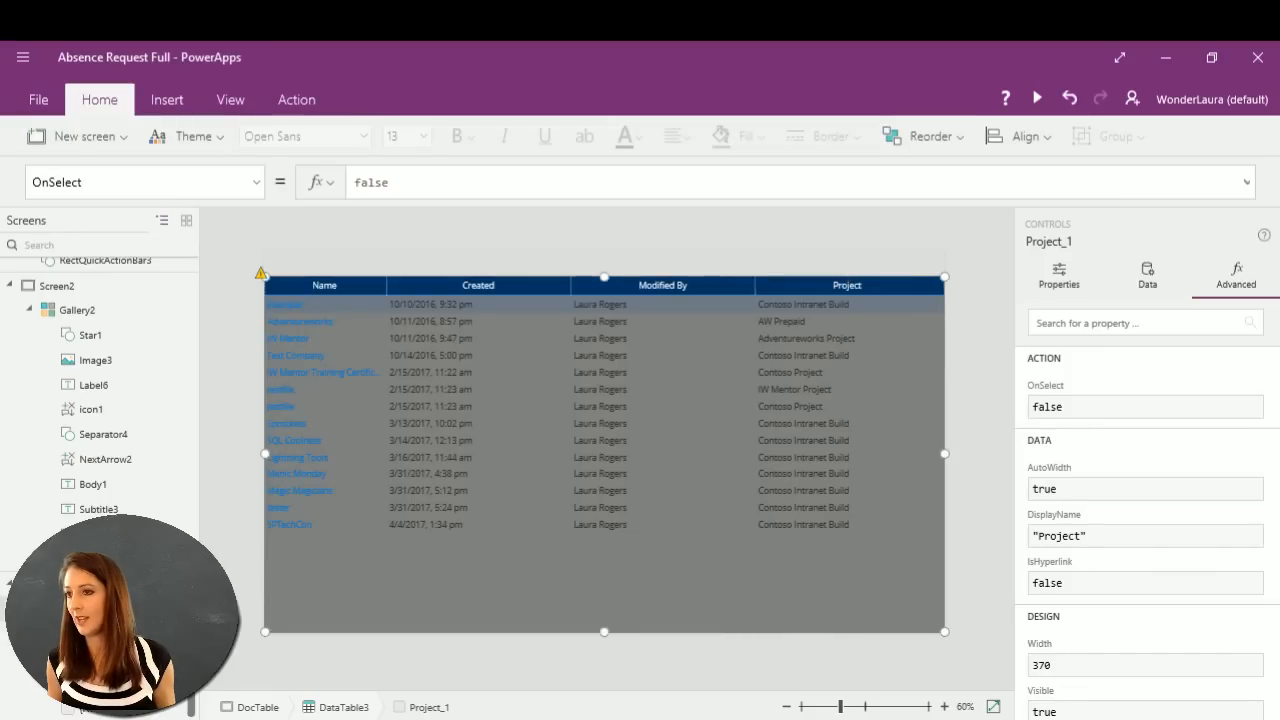
pyautogui.click(507, 183)
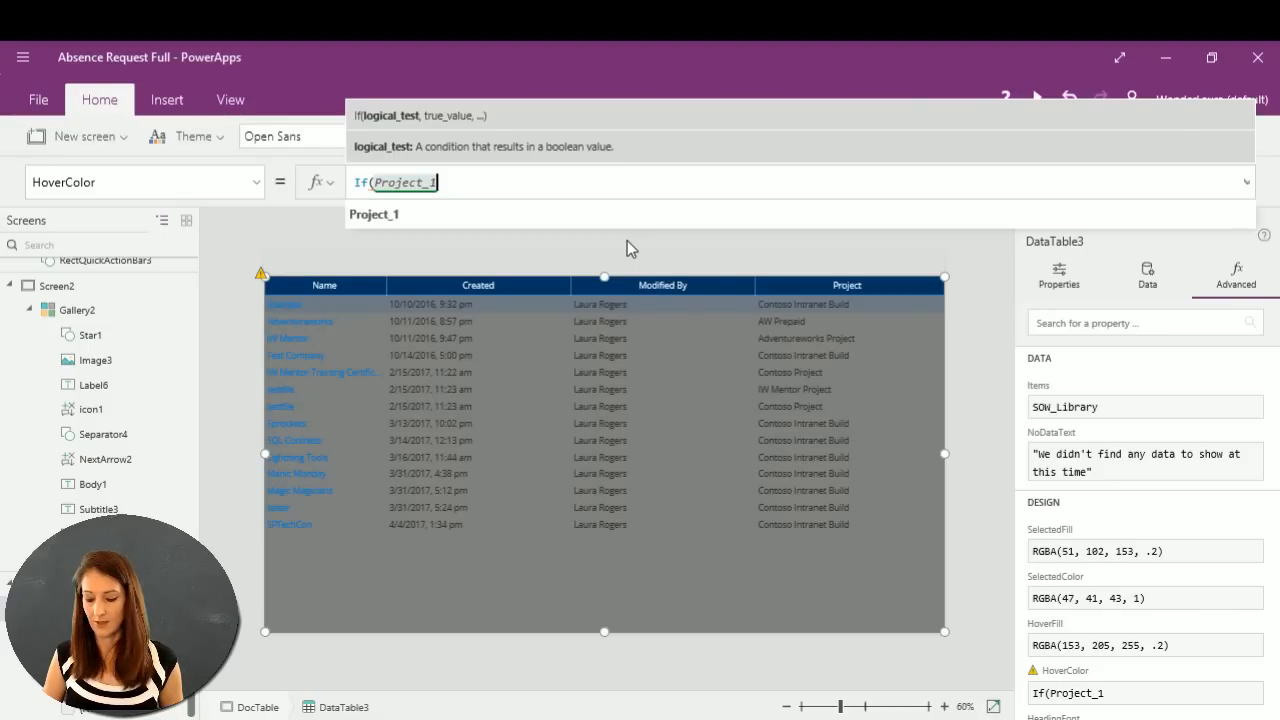
pyautogui.write('="')
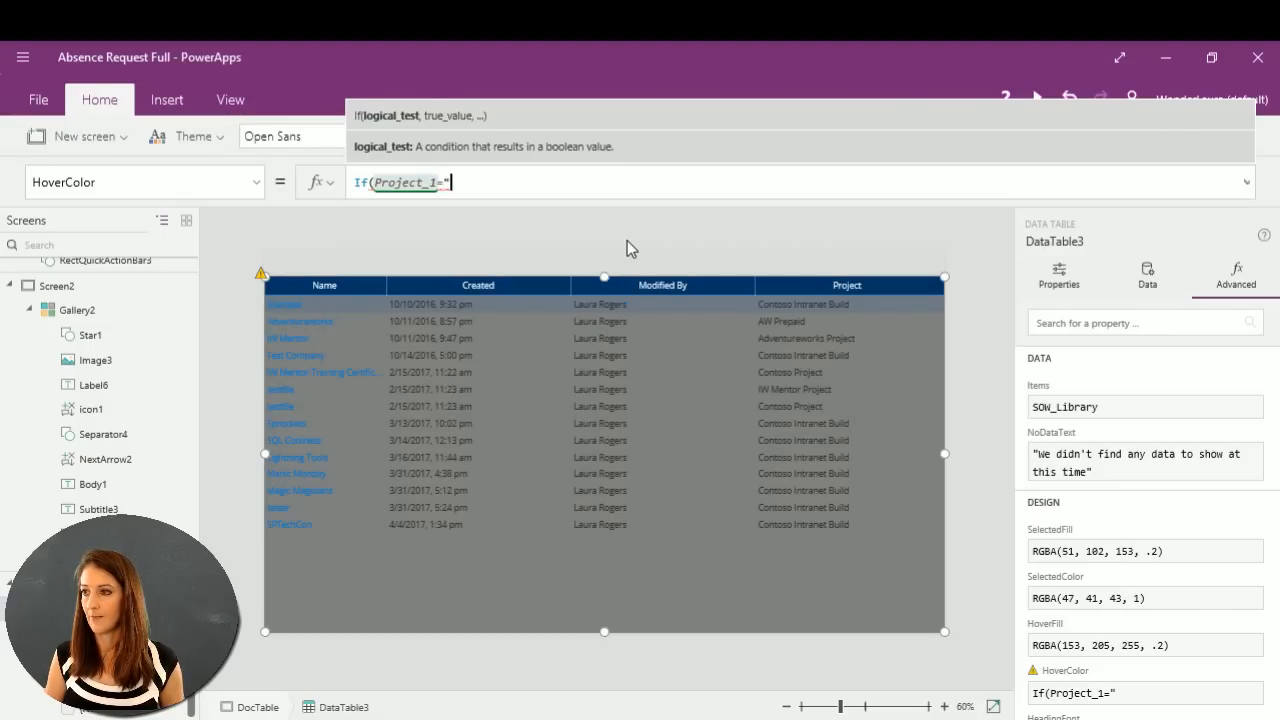
pyautogui.write('Con')
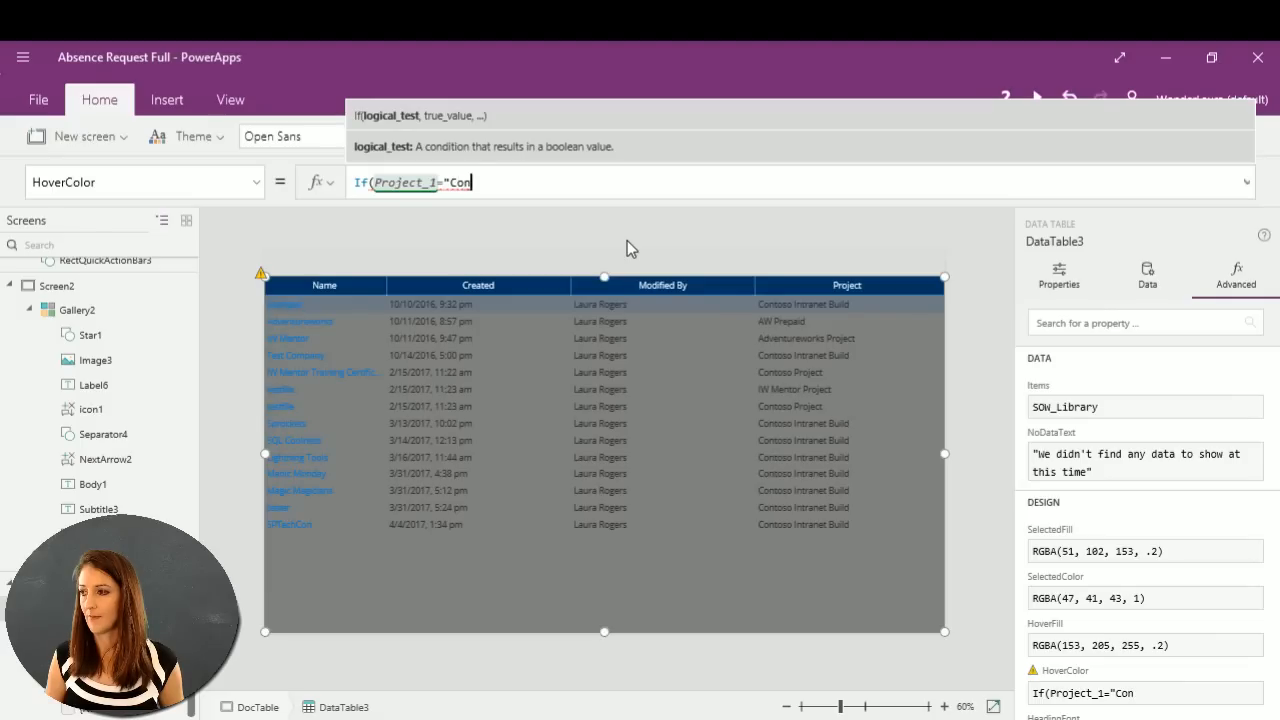
pyautogui.write('toso Projec')
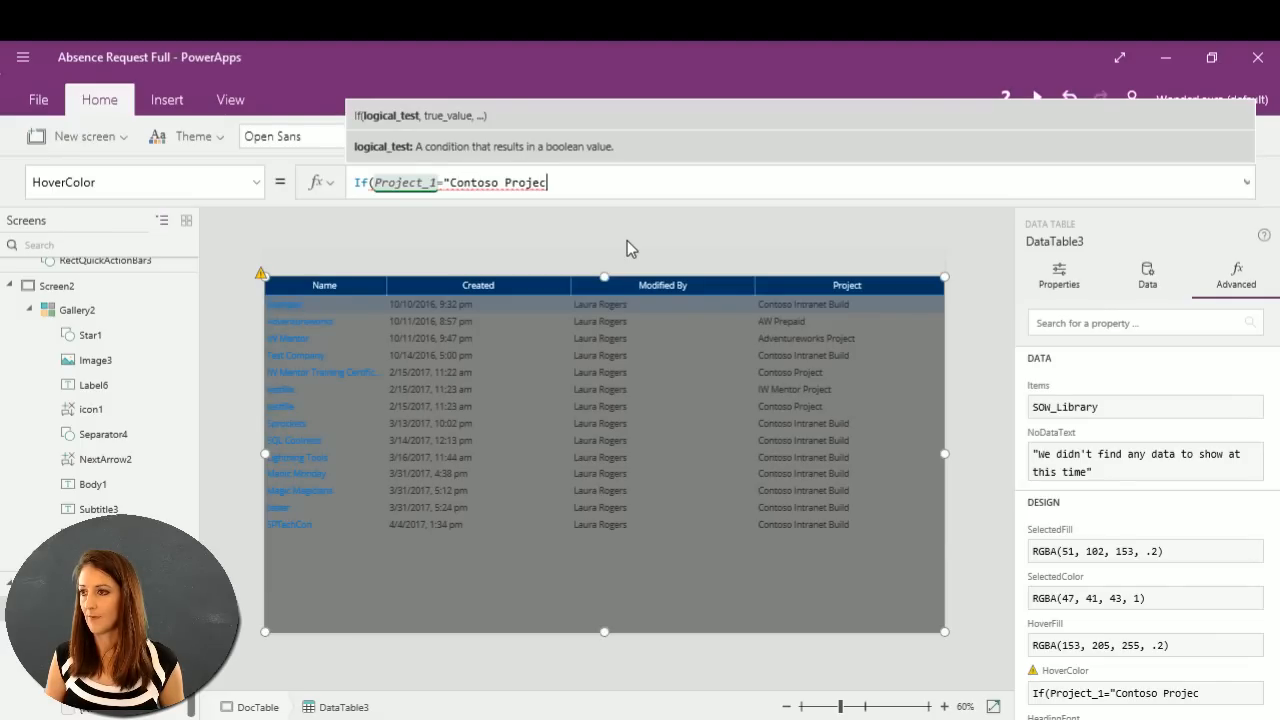
pyautogui.write('t",')
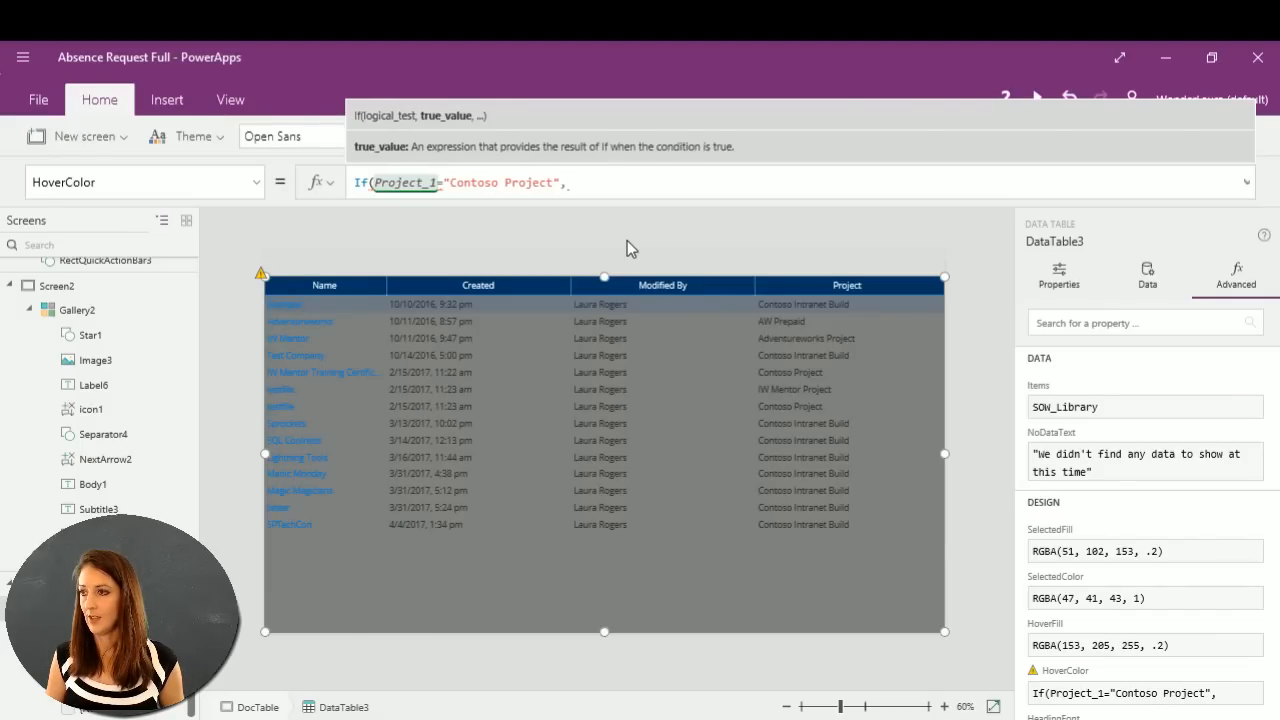
# Finish the HoverColor formula for Contoso Project with Green when true and Gray otherwise.
pyautogui.write('g')
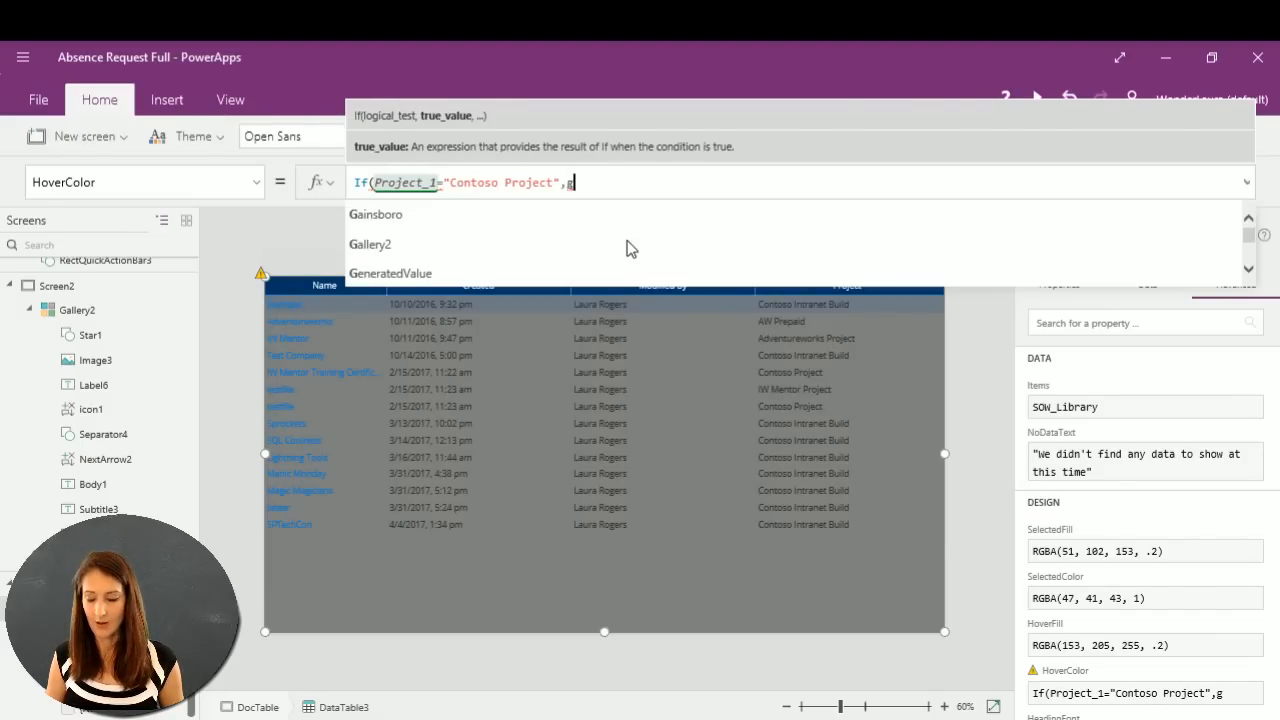
pyautogui.write('ree')
pyautogui.press('Tab')
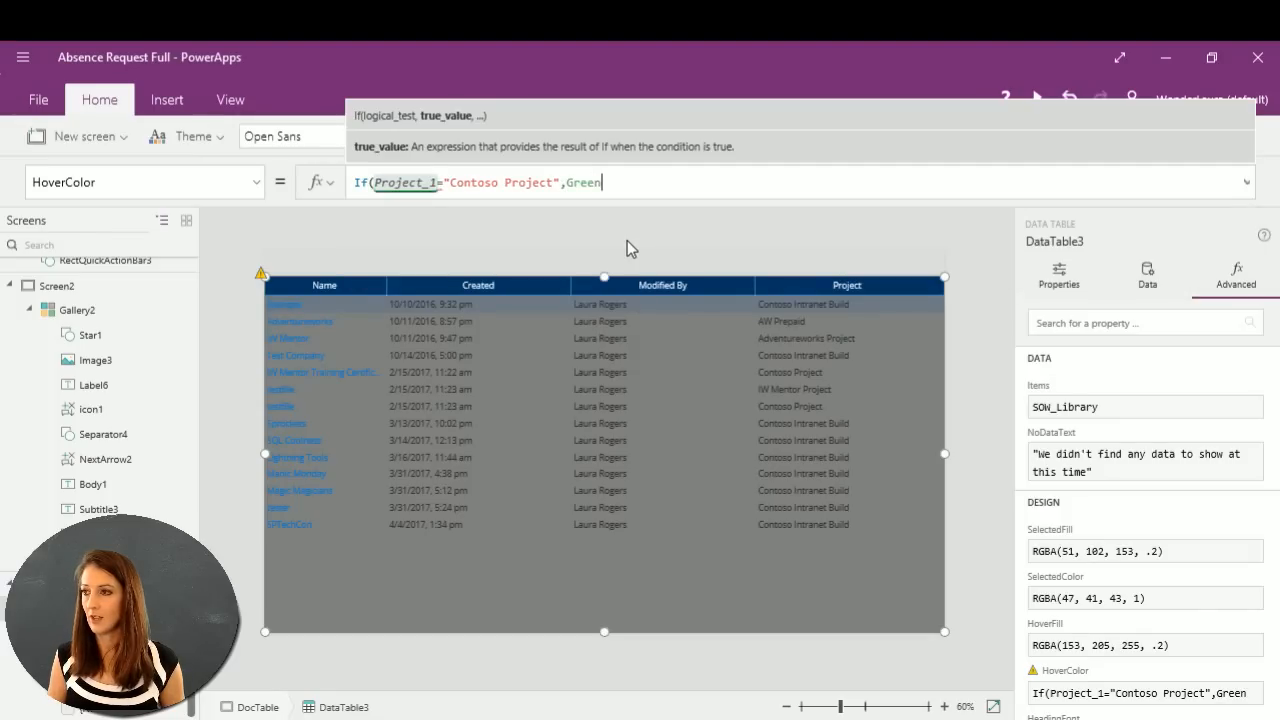
pyautogui.write(',gra')
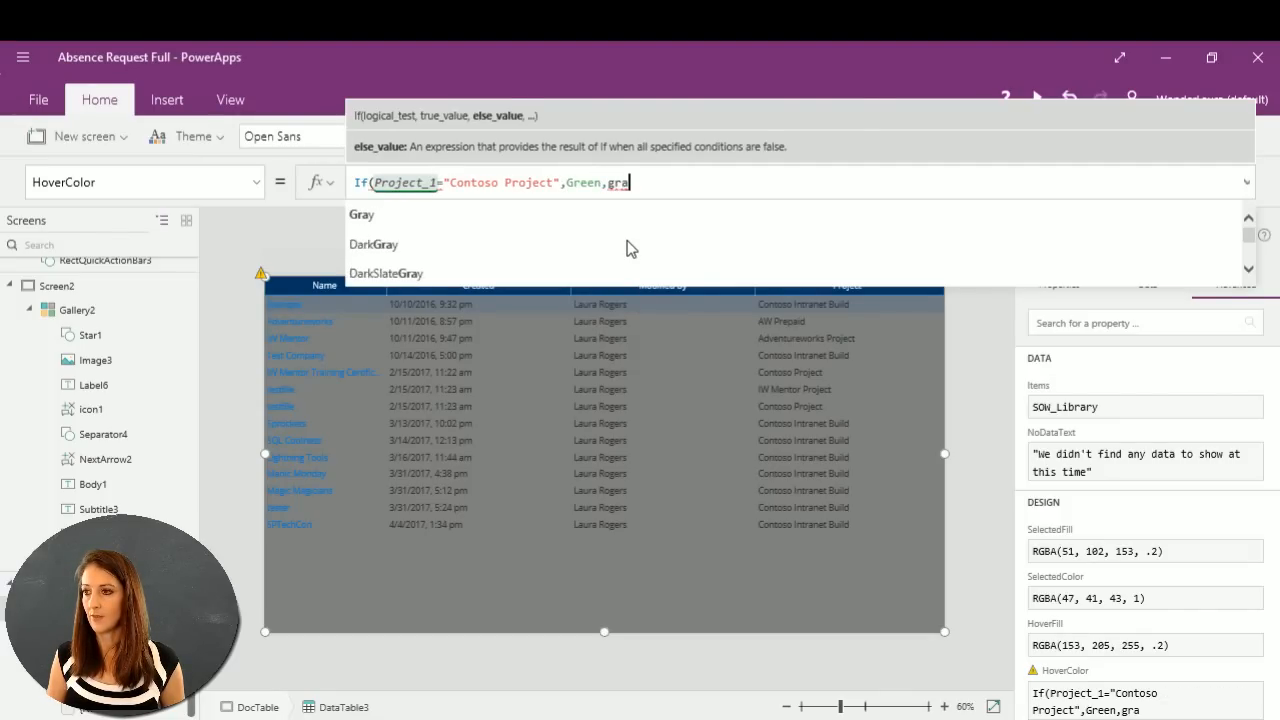
pyautogui.press('Tab')
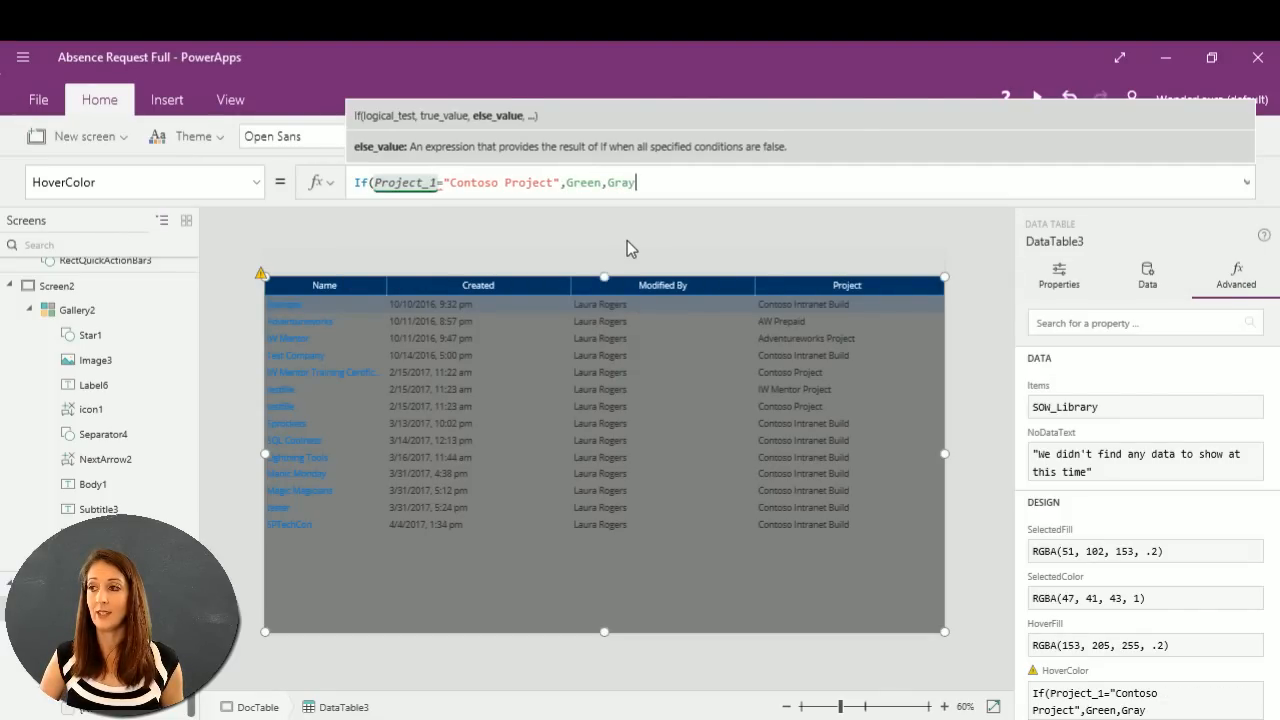
pyautogui.write(')')
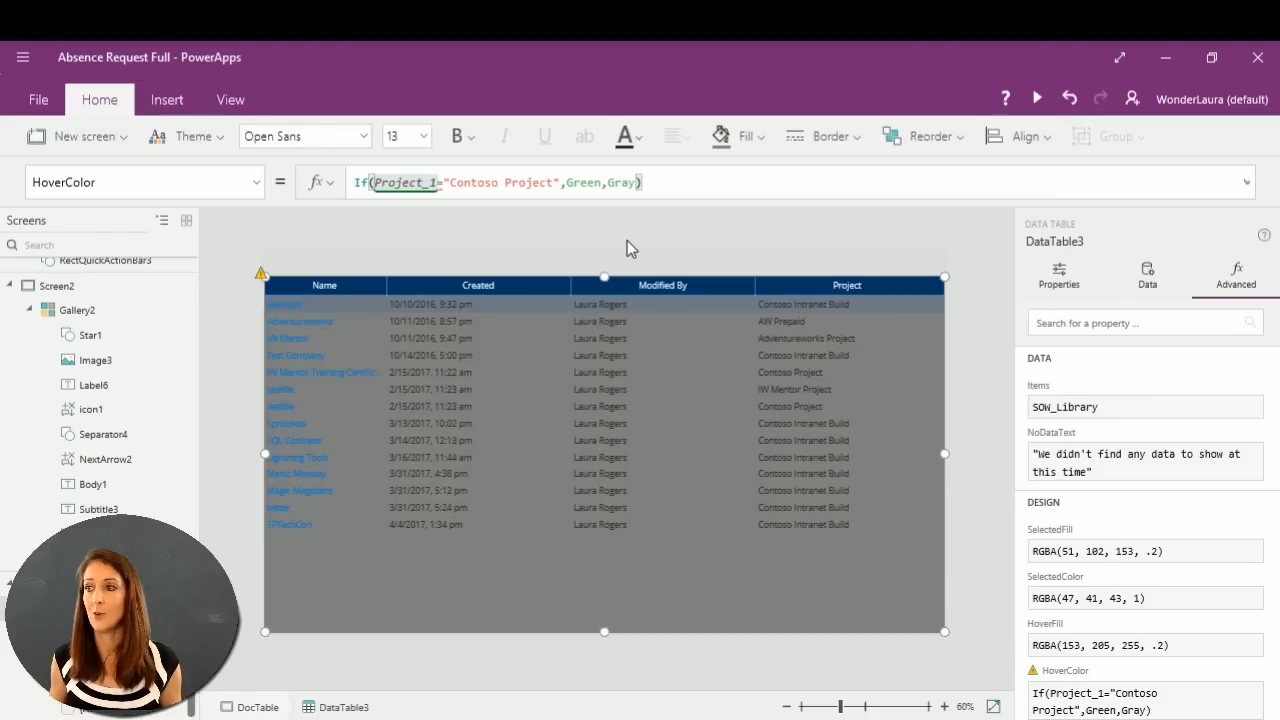
# Inspect the suggestions for the Project_1 reference and the equals operator in the HoverColor formula.
pyautogui.click(438, 185)
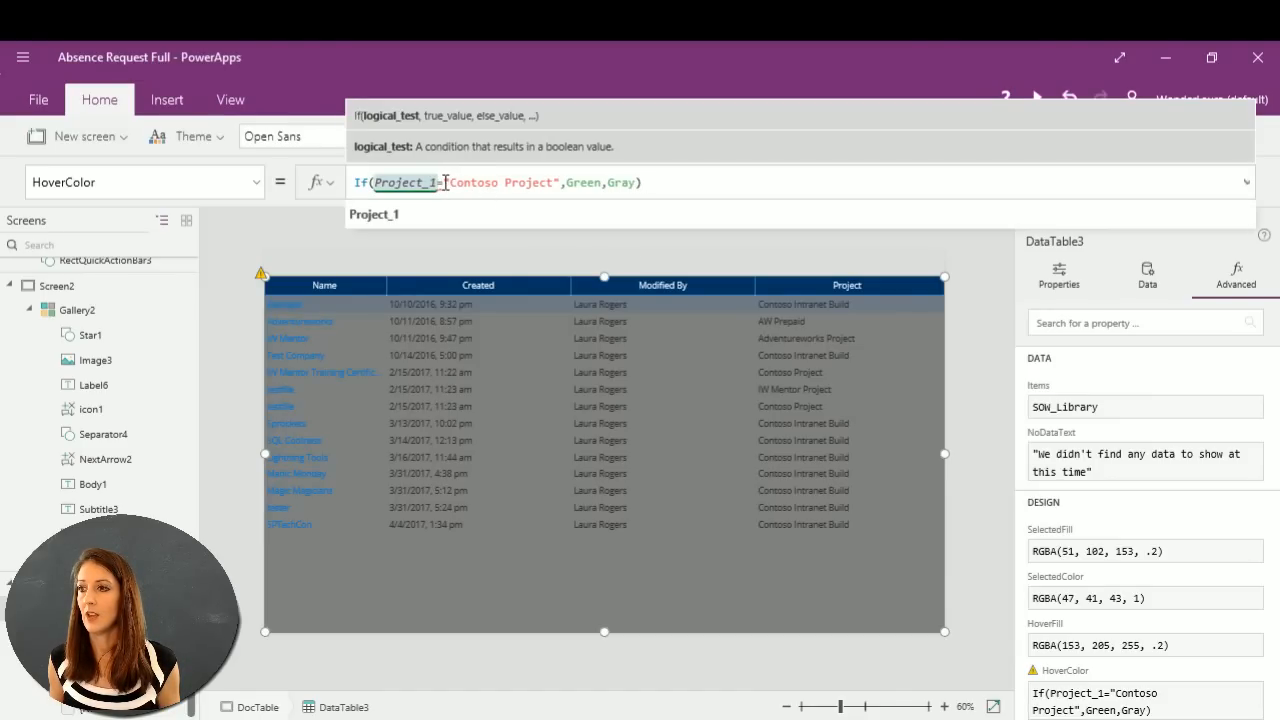
pyautogui.click(445, 183)
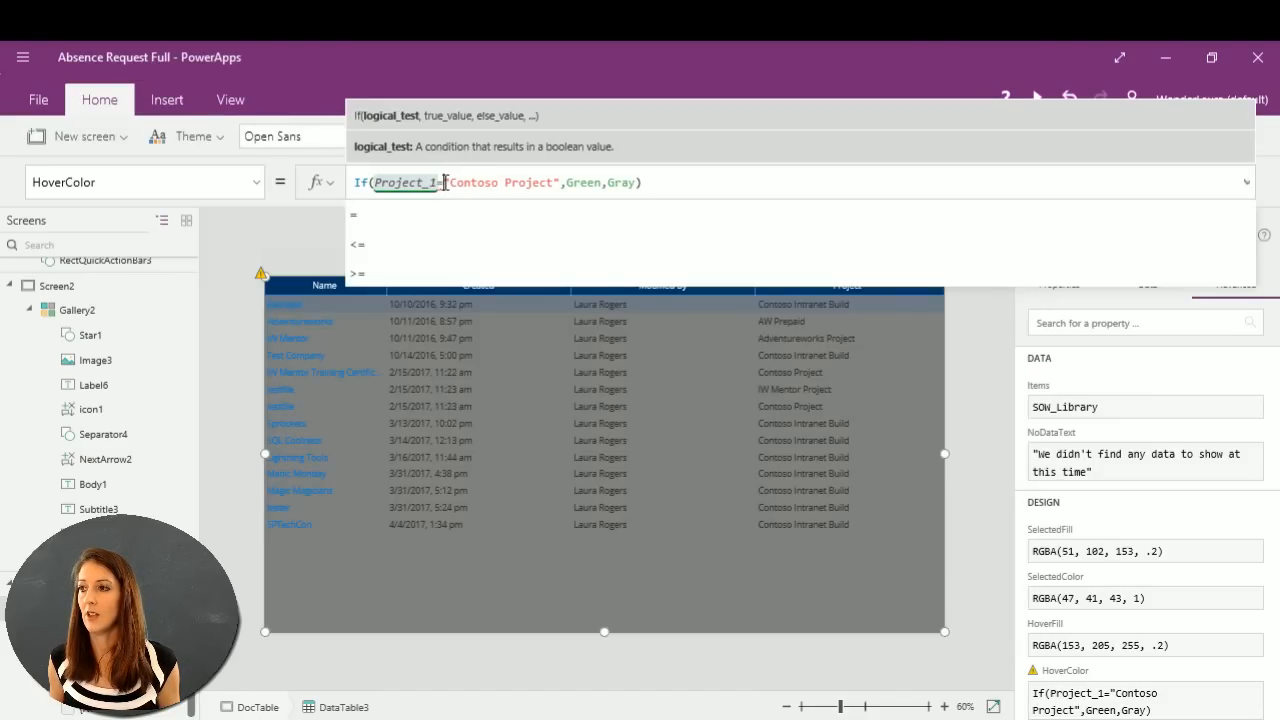
pyautogui.click(480, 220)
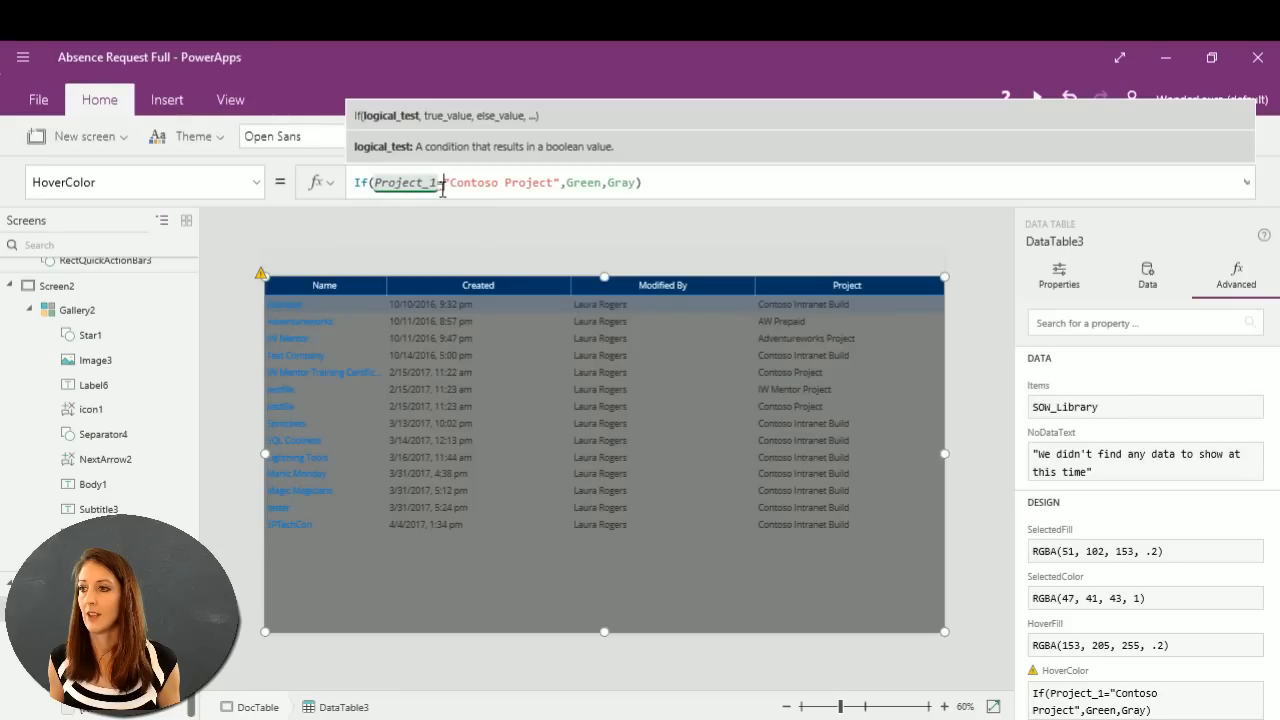
pyautogui.moveTo(438, 182)
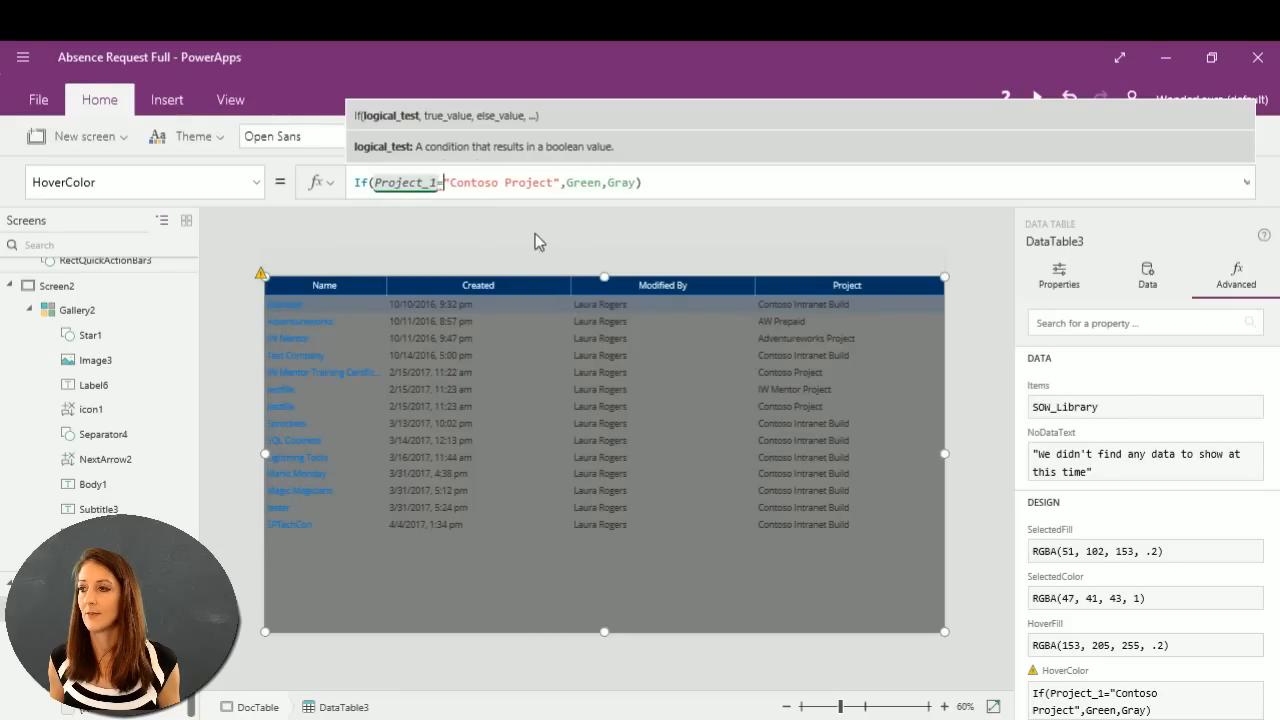
pyautogui.click(424, 183)
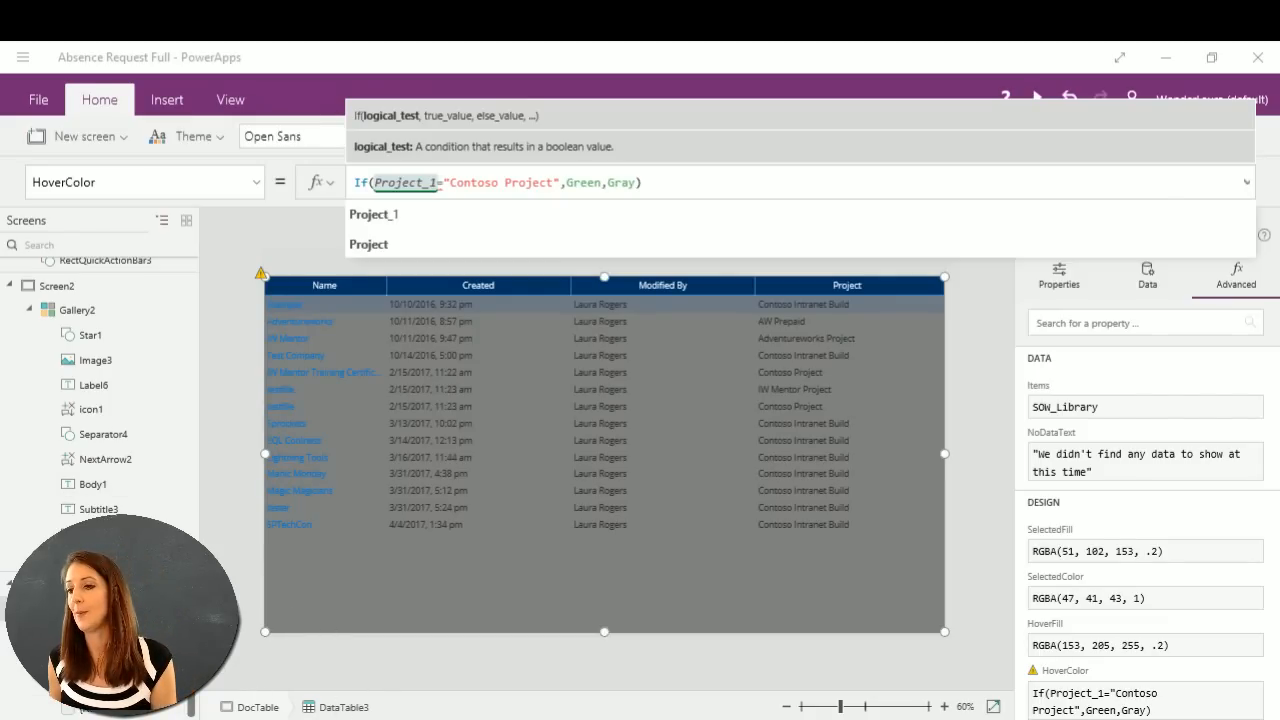
# Go back to Gallery2, the task gallery on Screen2, and show its gallery options.
pyautogui.click(104, 316)
pyautogui.click(104, 316)
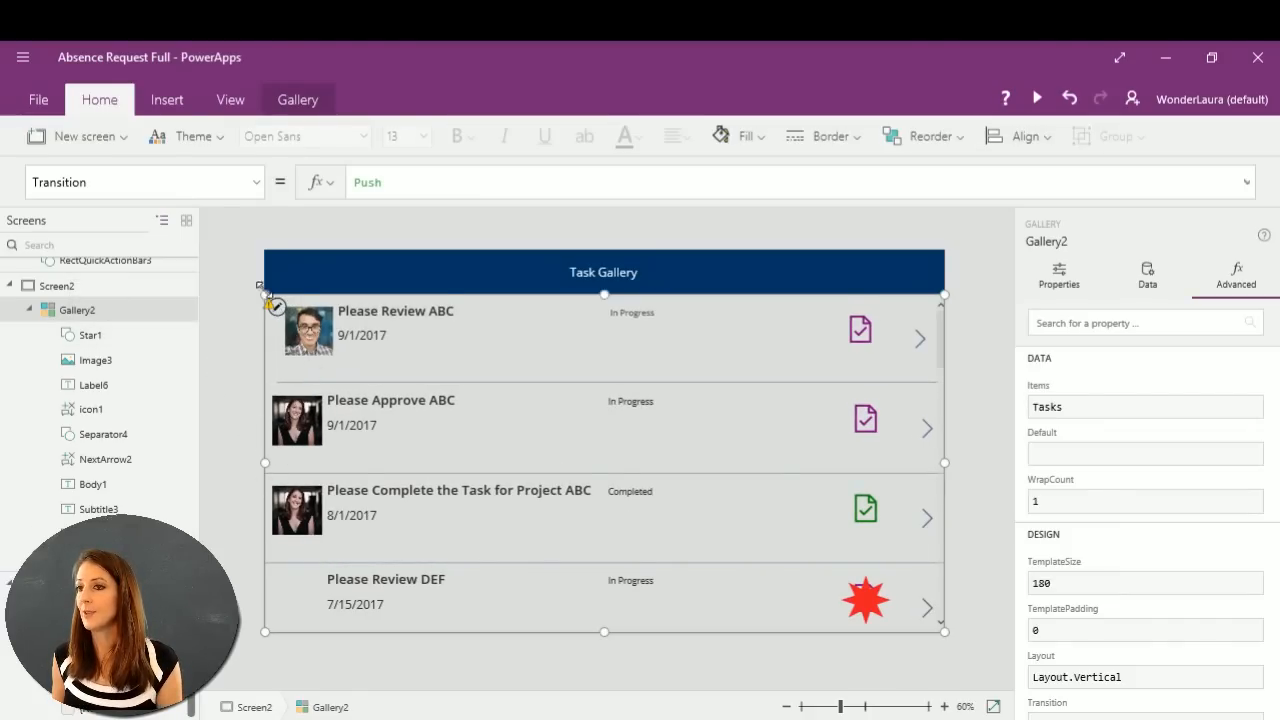
pyautogui.click(303, 108)
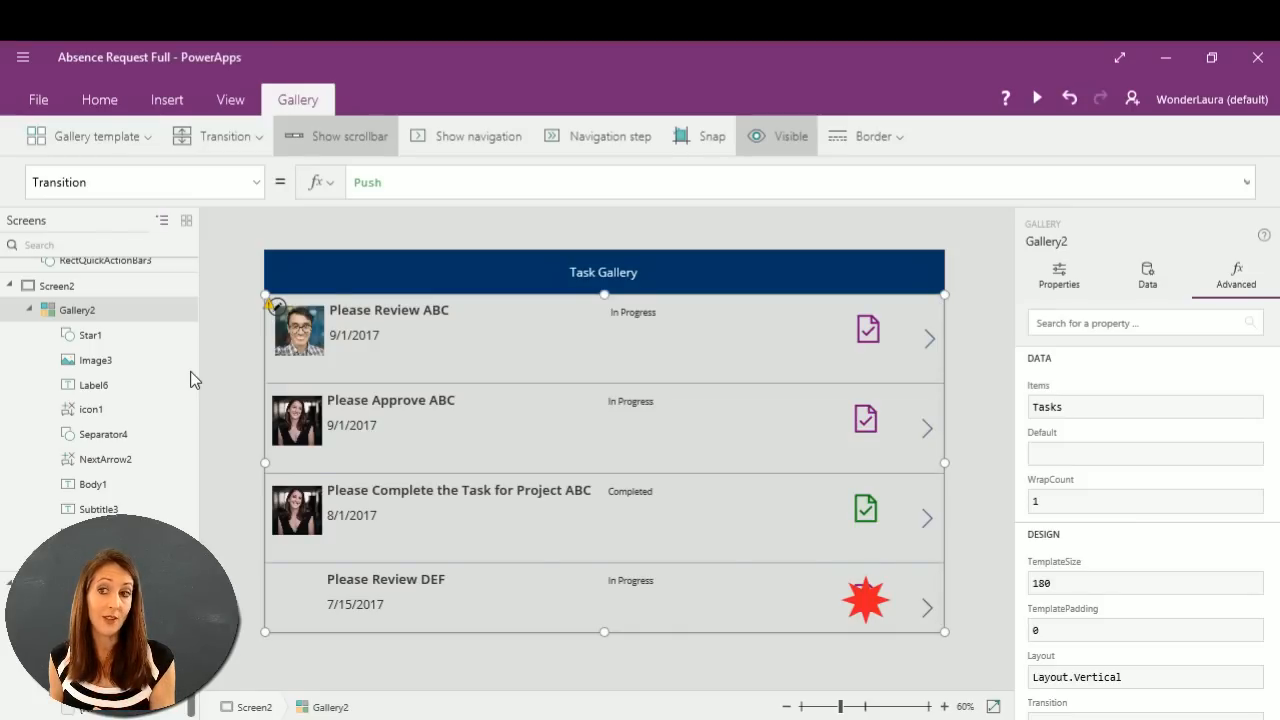
# Open NewFormScreen and examine the Items filter formula of the approver gallery DeptGallery.
pyautogui.click(186, 228)
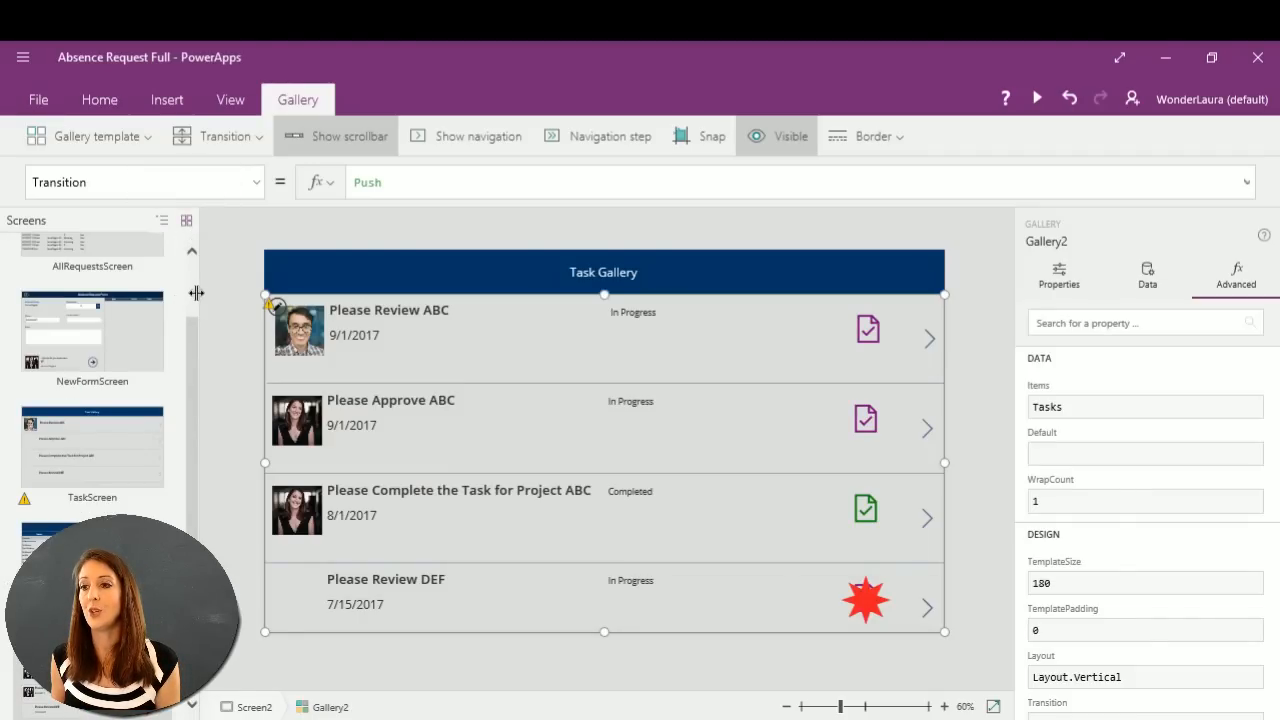
pyautogui.click(151, 364)
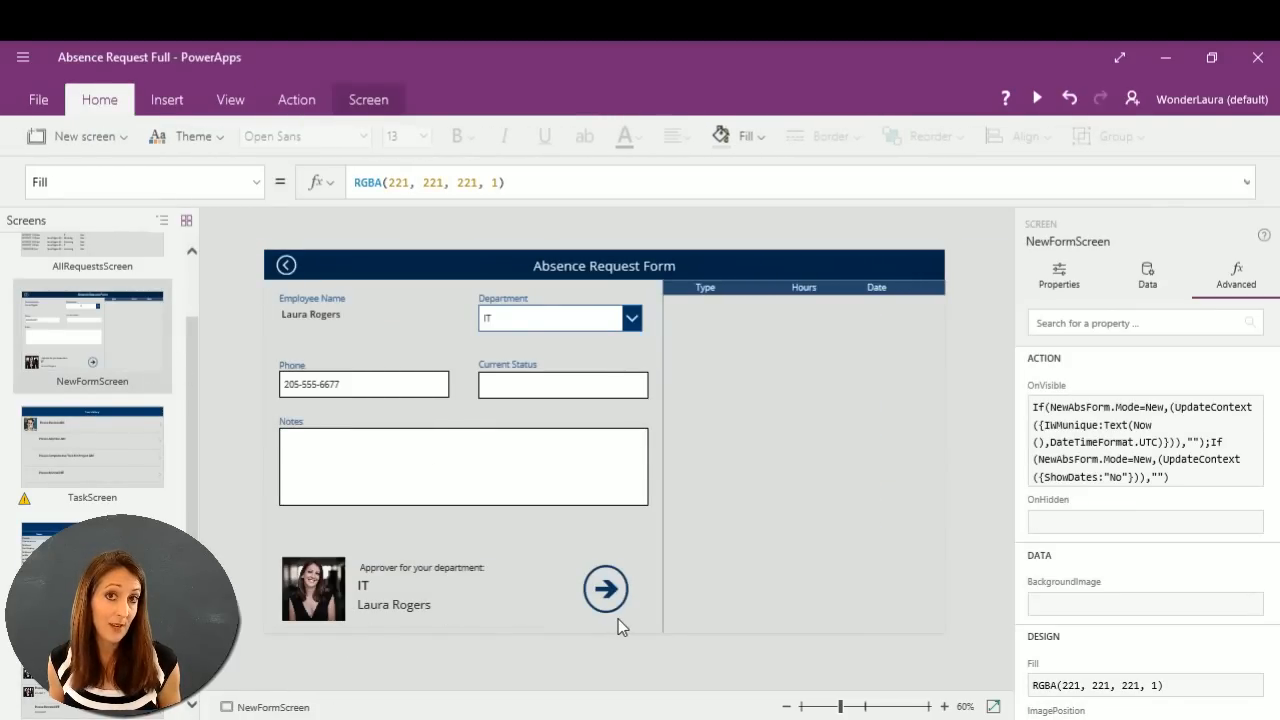
pyautogui.click(437, 602)
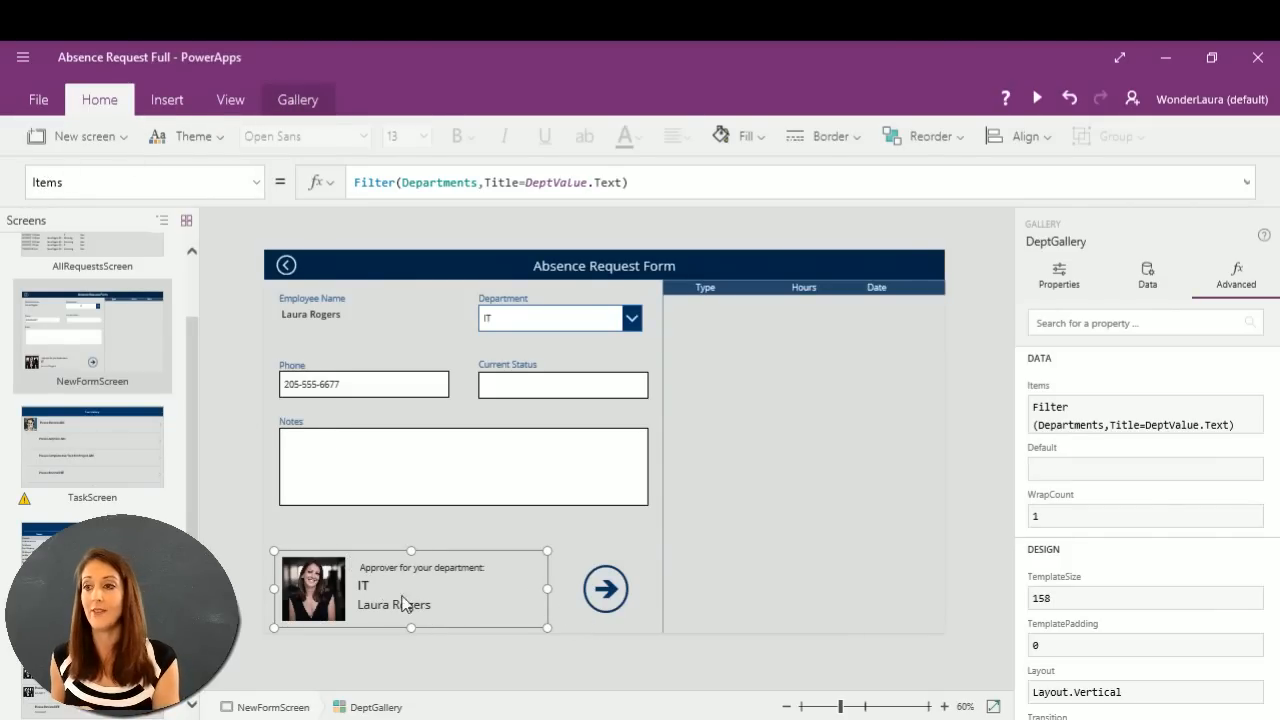
pyautogui.click(162, 220)
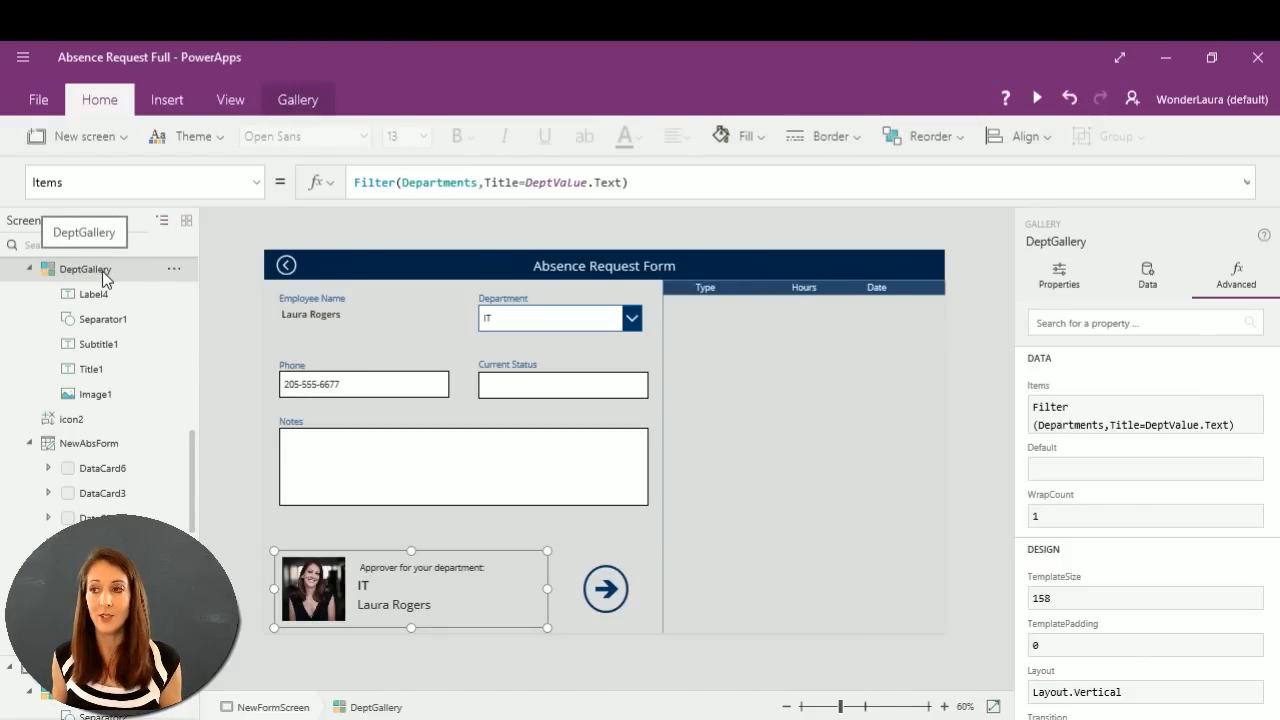
pyautogui.click(416, 183)
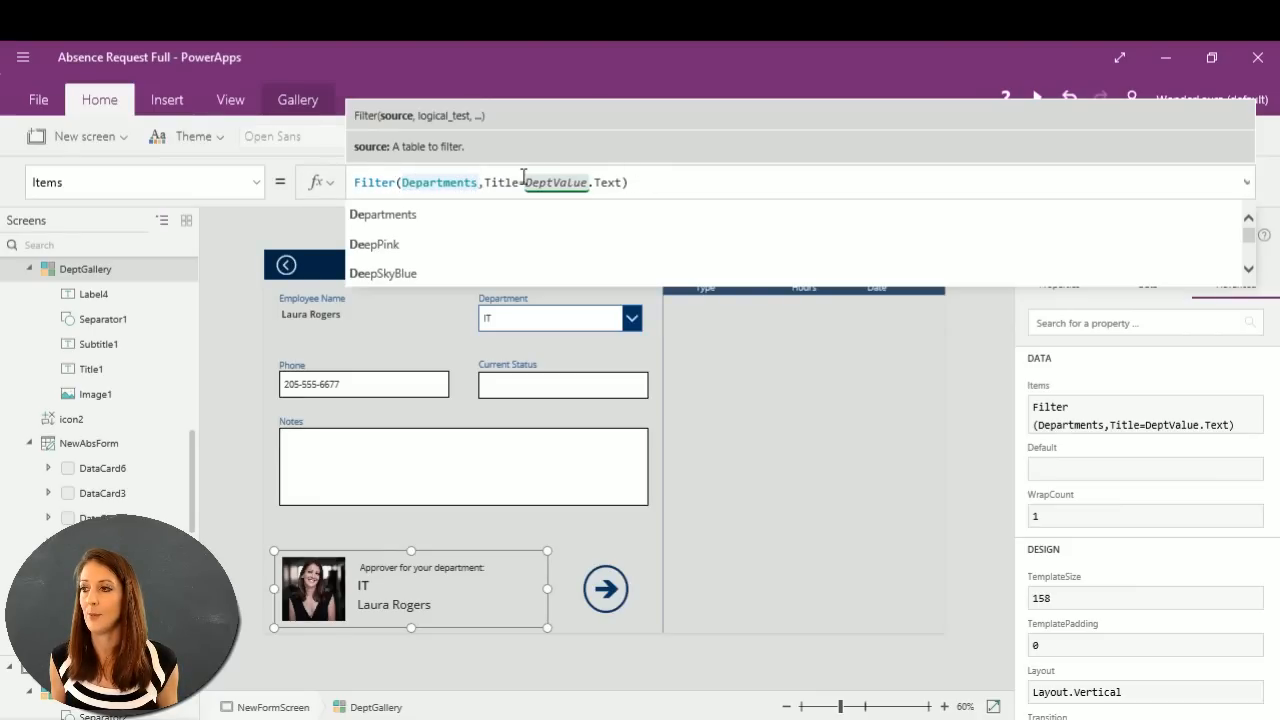
# Replace the Items formula of DeptGallery with the unfiltered Departments data source.
pyautogui.moveTo(484, 182); pyautogui.dragTo(624, 182)
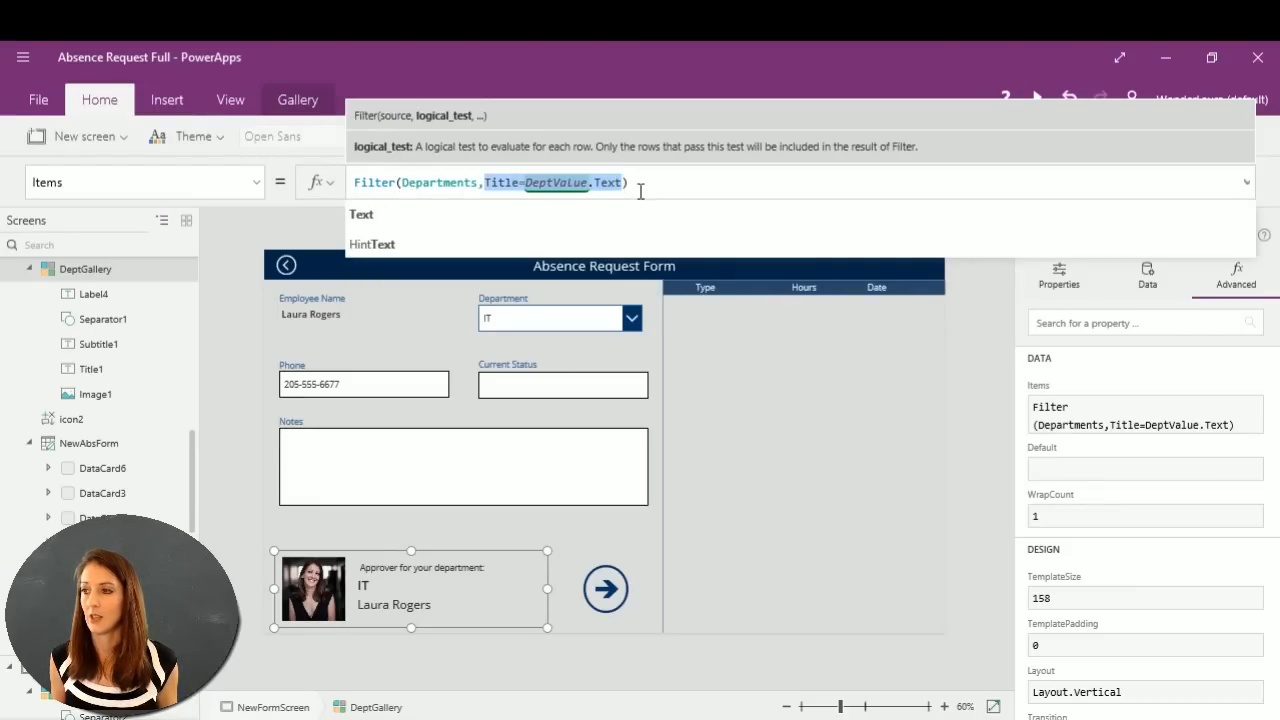
pyautogui.click(711, 180)
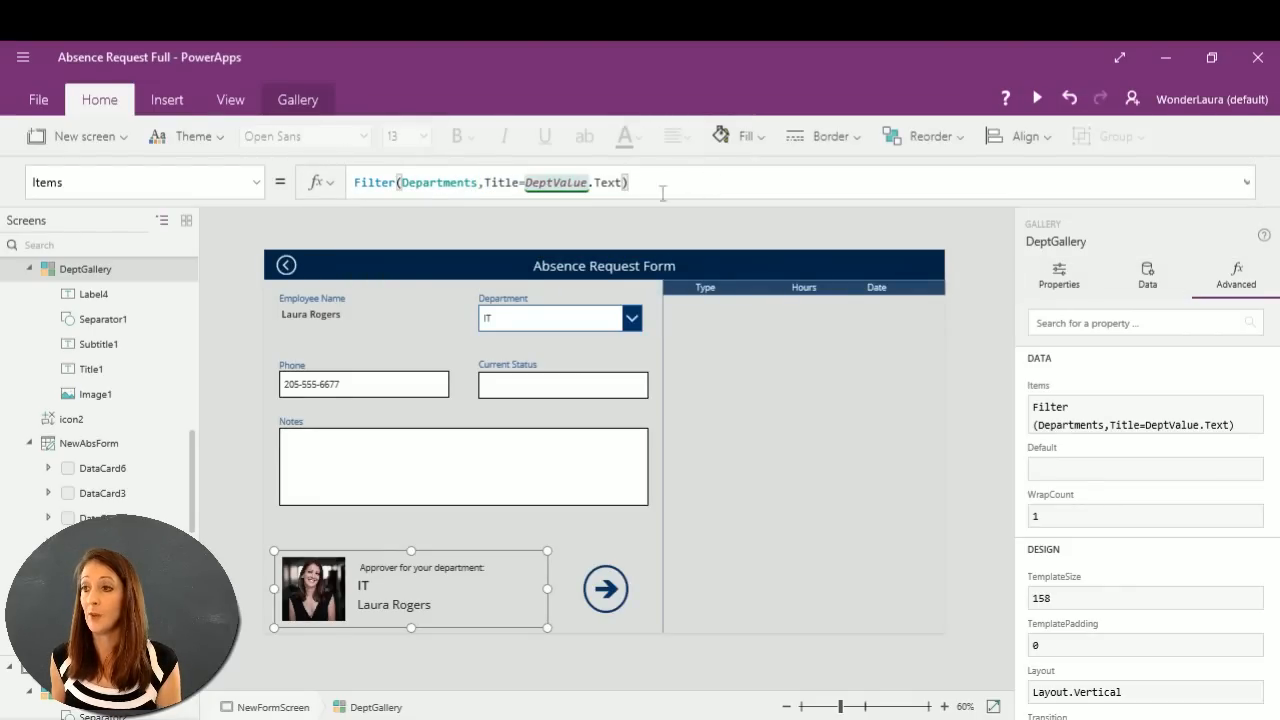
pyautogui.moveTo(662, 192); pyautogui.dragTo(345, 188)
pyautogui.write('d')
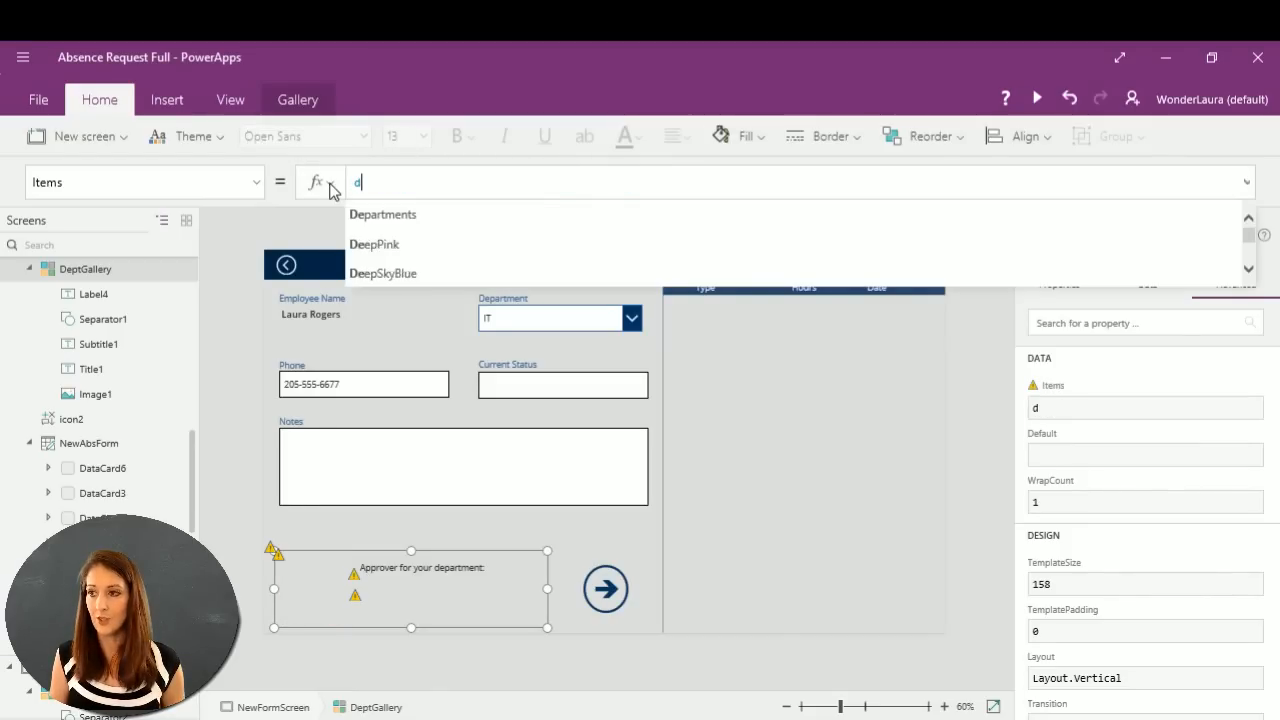
pyautogui.write('ep')
pyautogui.click(418, 216)
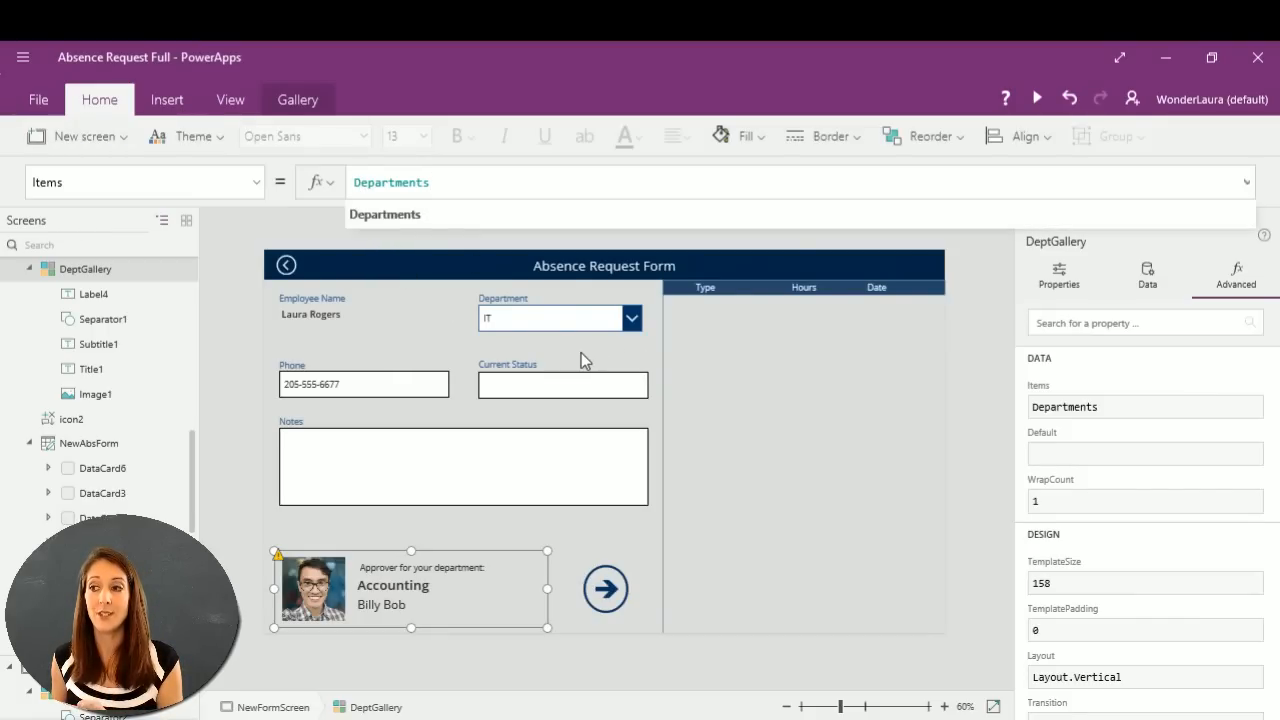
# Begin a Filter function around Departments in DeptGallery's Items formula, with a comma ready for the logical test.
pyautogui.click(378, 182)
pyautogui.doubleClick(358, 180)
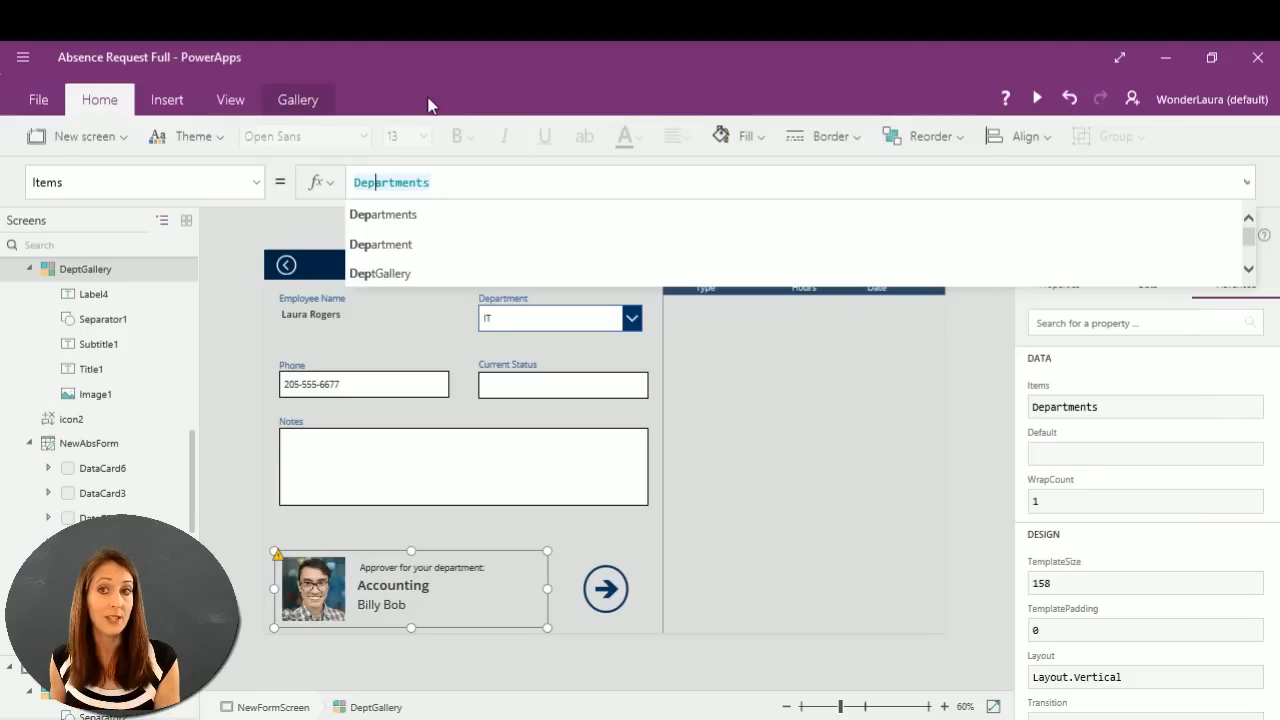
pyautogui.click(357, 185)
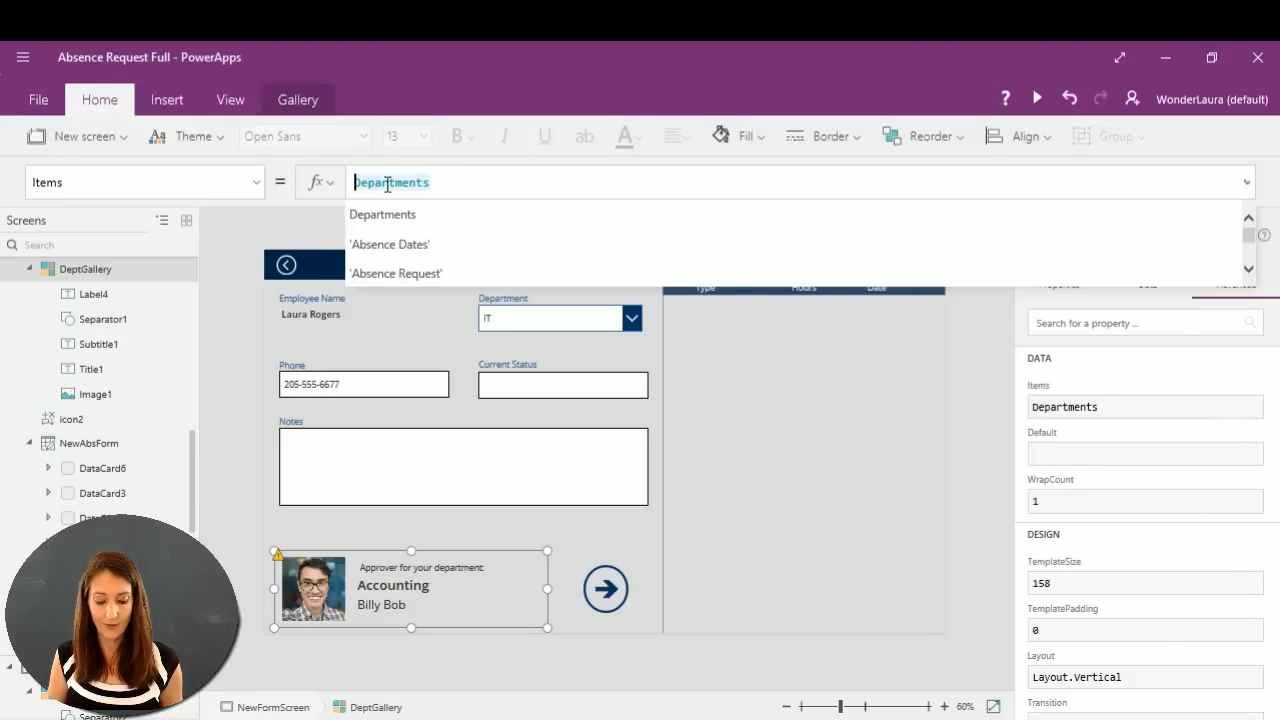
pyautogui.write('Filter')
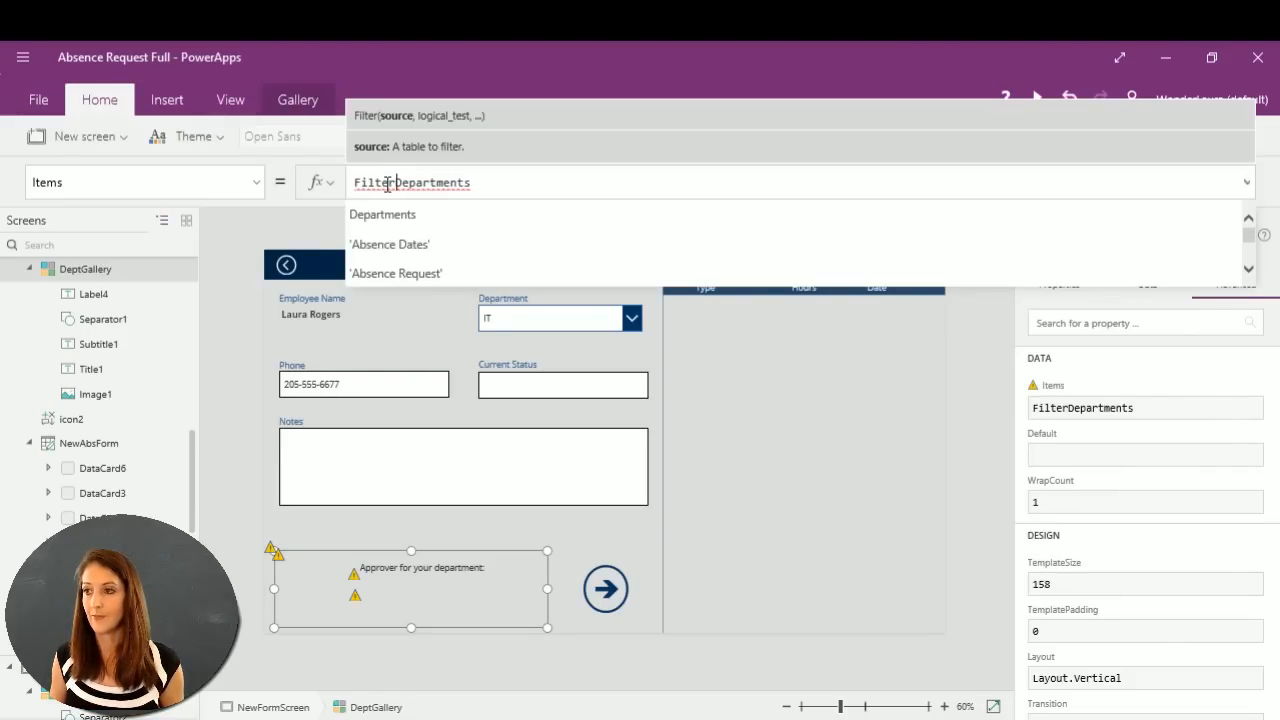
pyautogui.write('(')
pyautogui.click(572, 179)
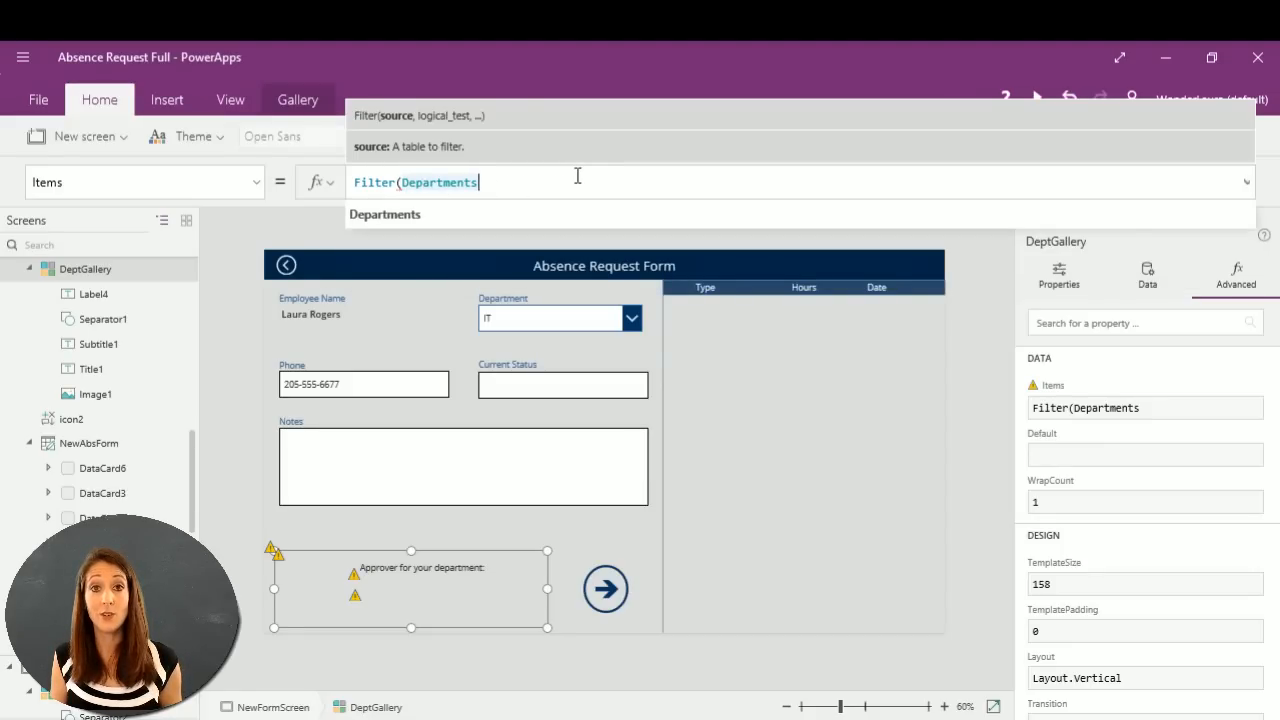
pyautogui.write(',')
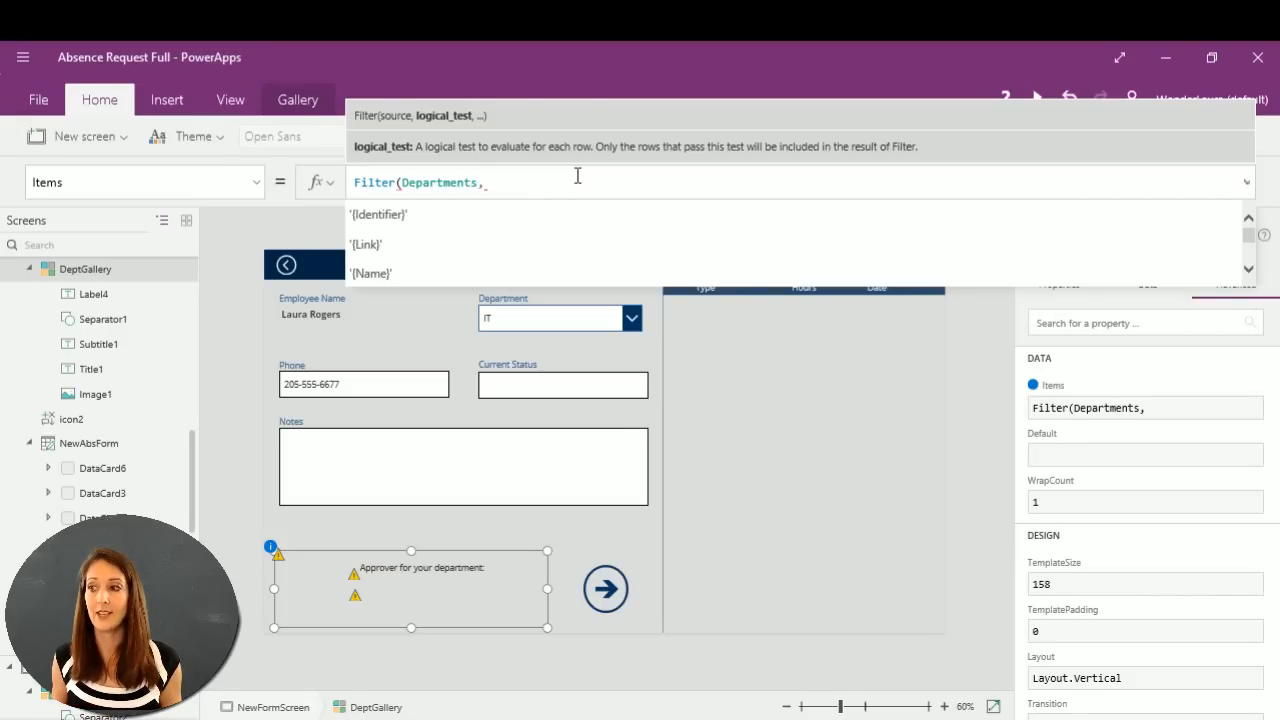
# Select the DeptPicker drop-down inside the Department card of the absence request form.
pyautogui.click(520, 323)
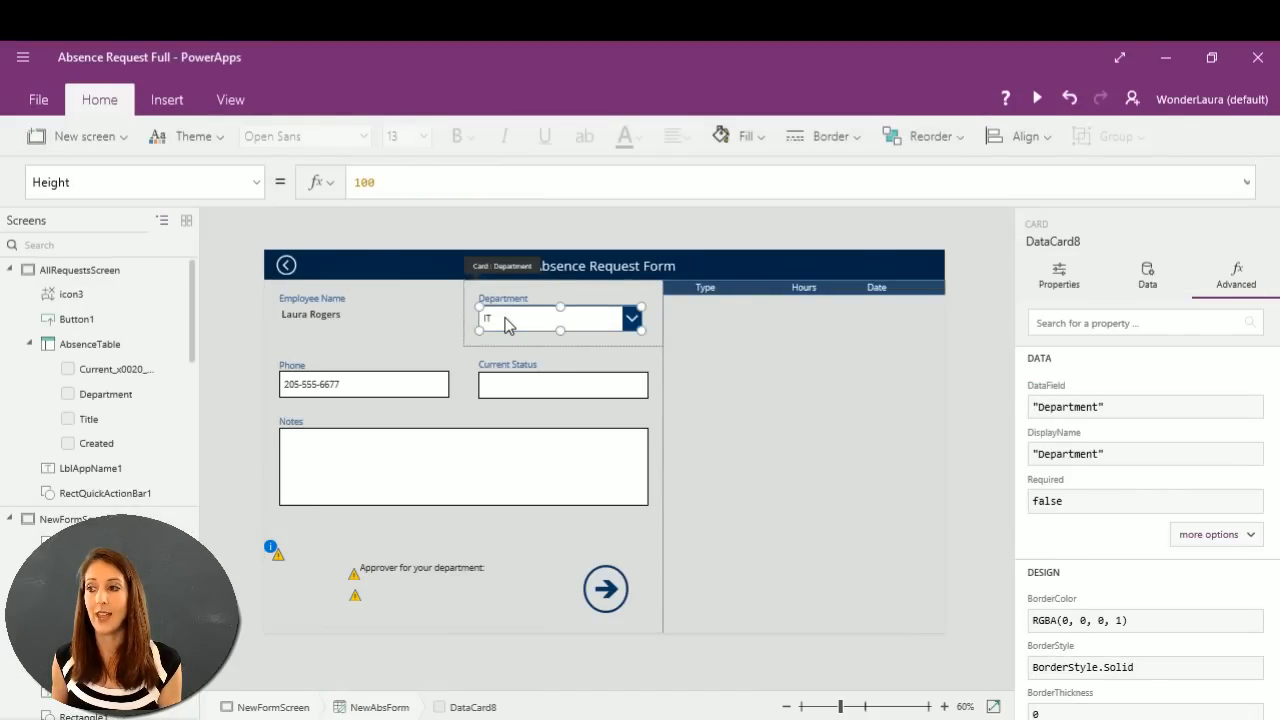
pyautogui.click(527, 325)
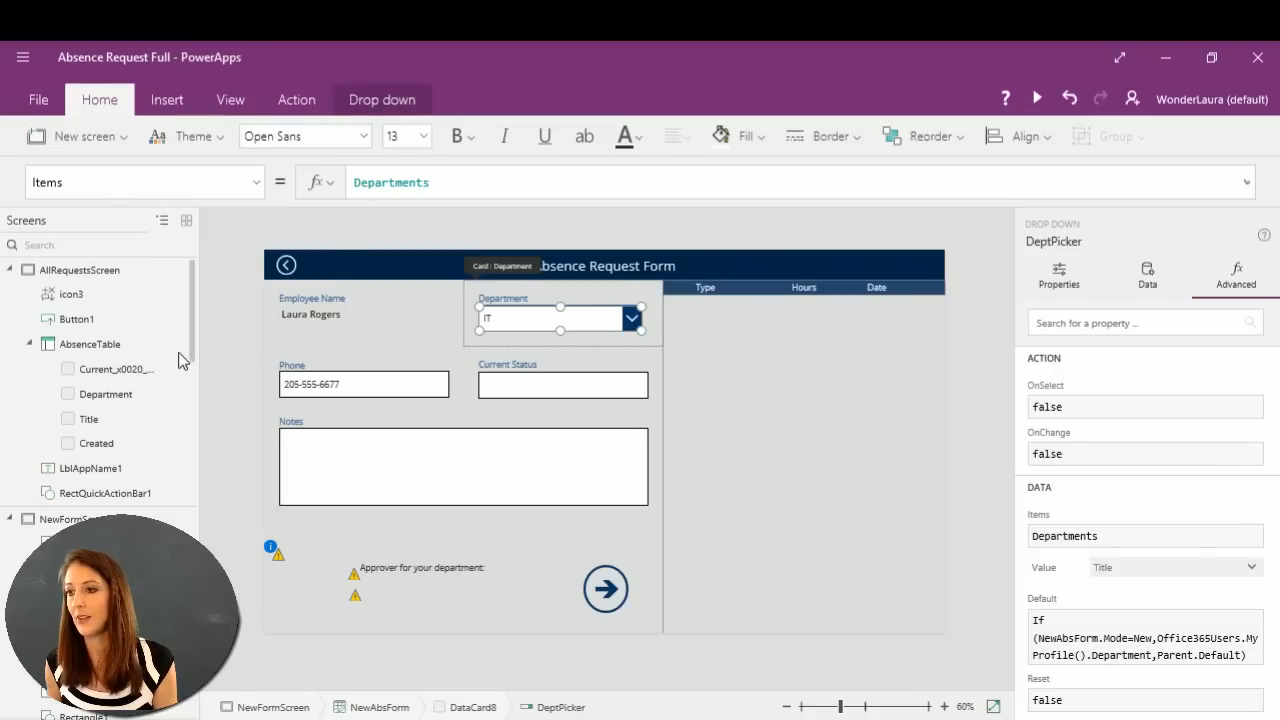
pyautogui.click(553, 330)
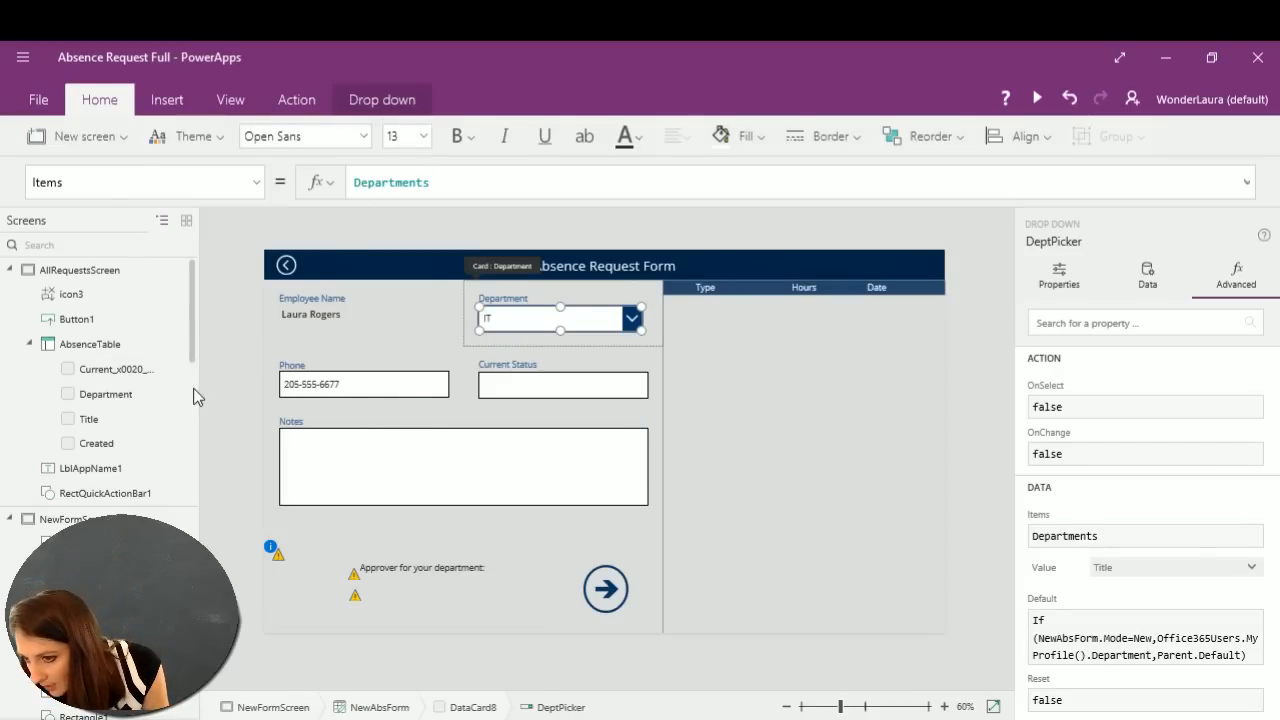
# Collapse AllRequestsScreen in the screen tree and reselect the DeptPicker drop-down on NewFormScreen.
pyautogui.moveTo(191, 357); pyautogui.dragTo(202, 325)
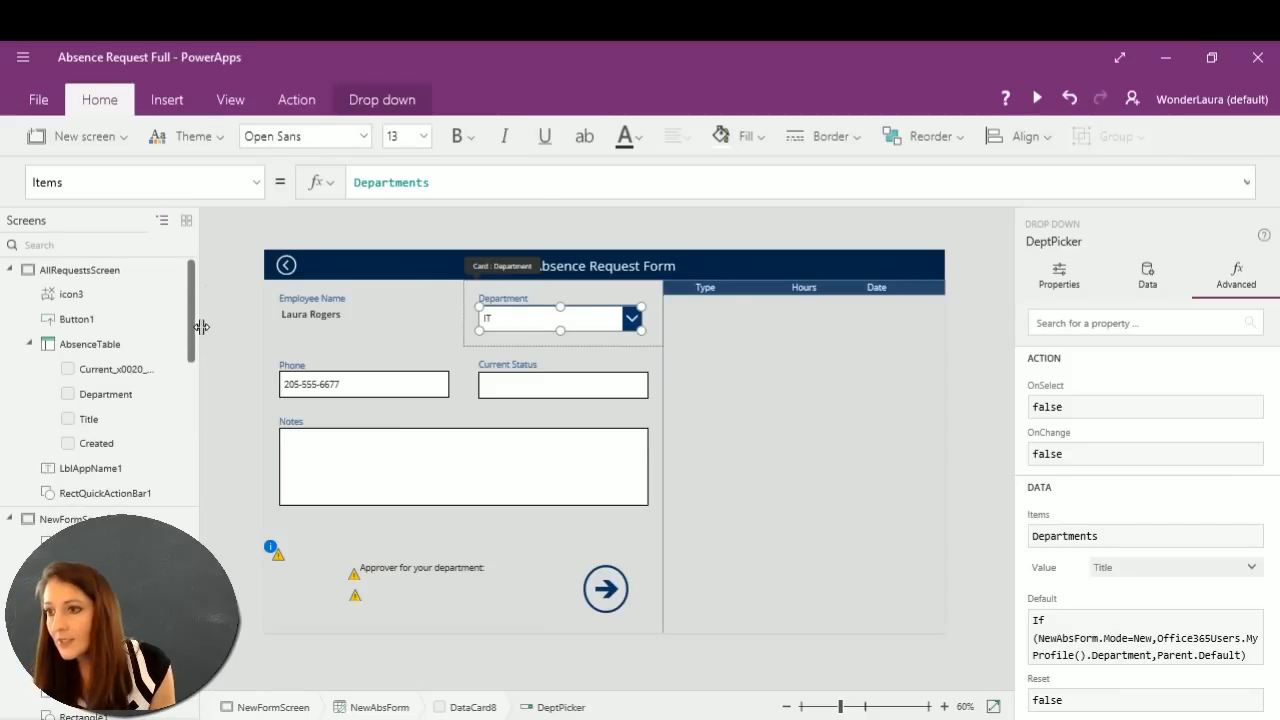
pyautogui.click(118, 396)
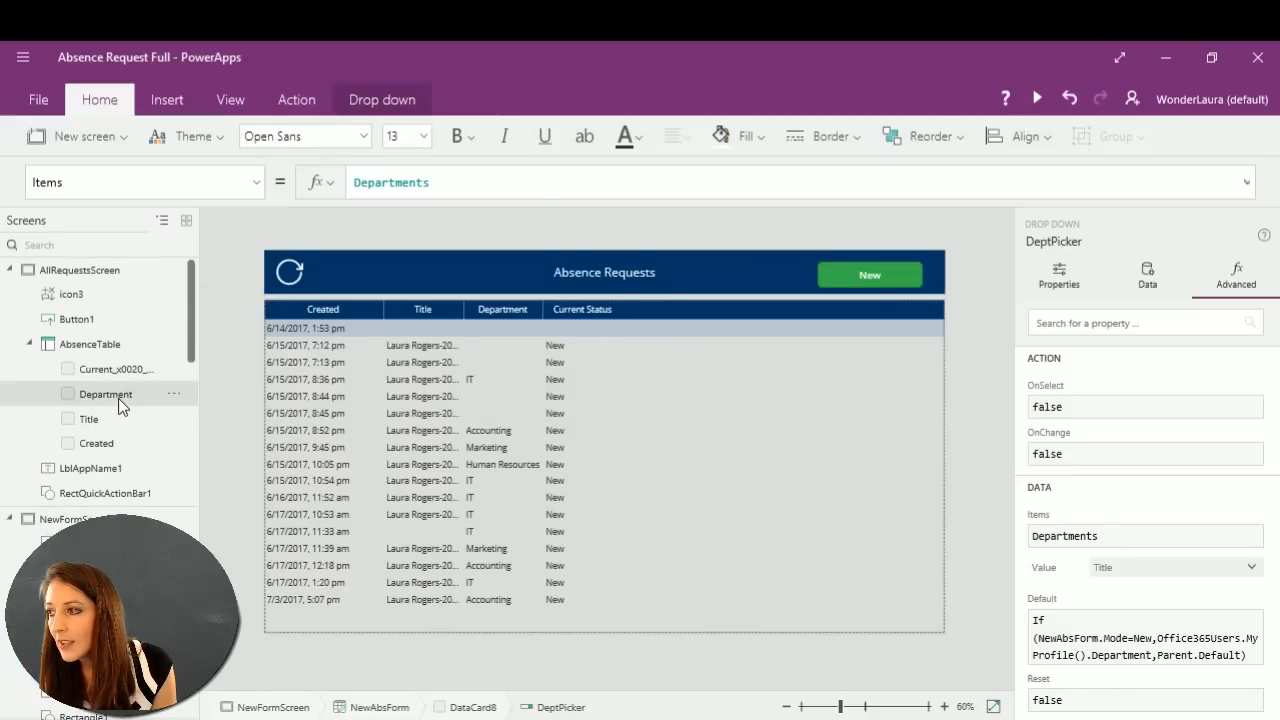
pyautogui.click(11, 270)
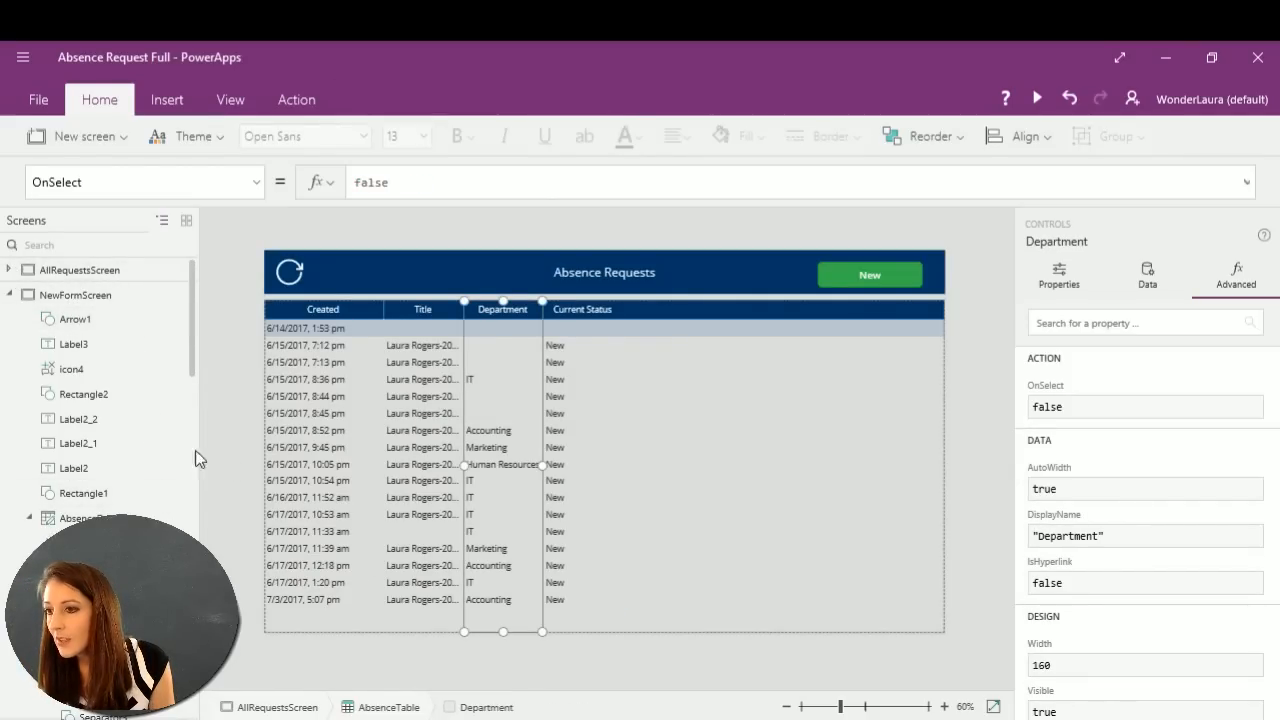
pyautogui.click(97, 293)
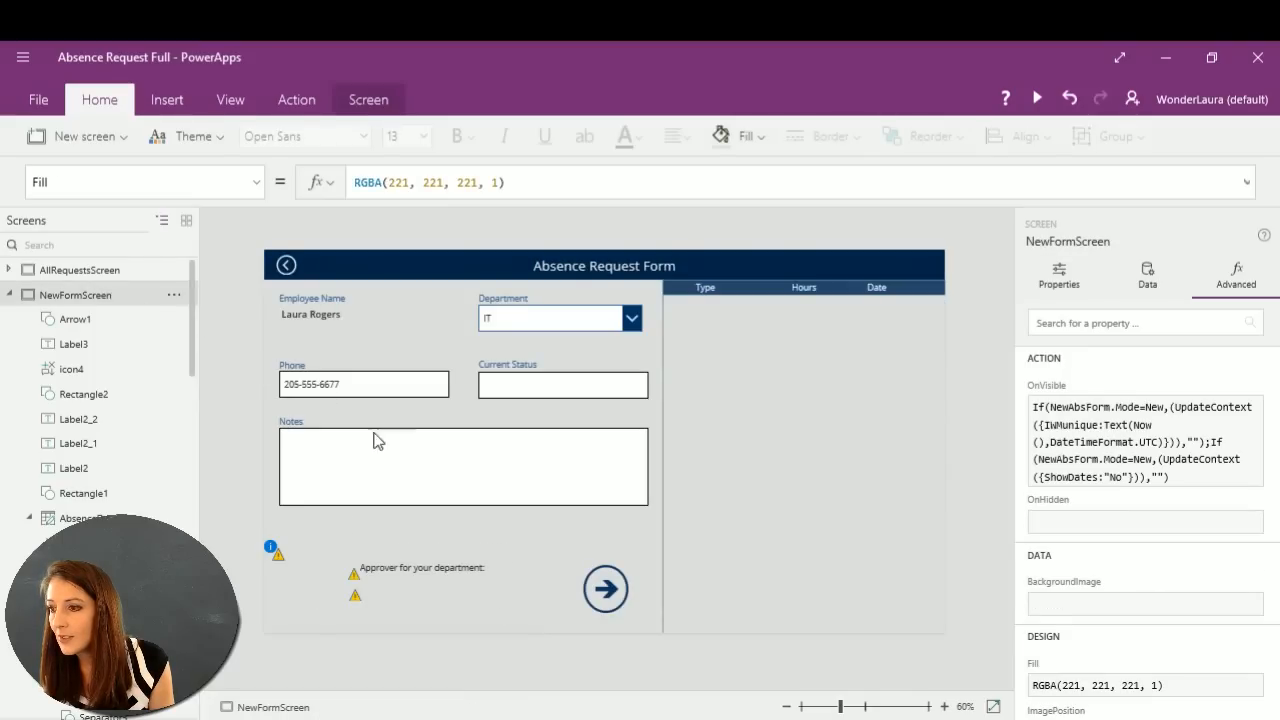
pyautogui.click(508, 323)
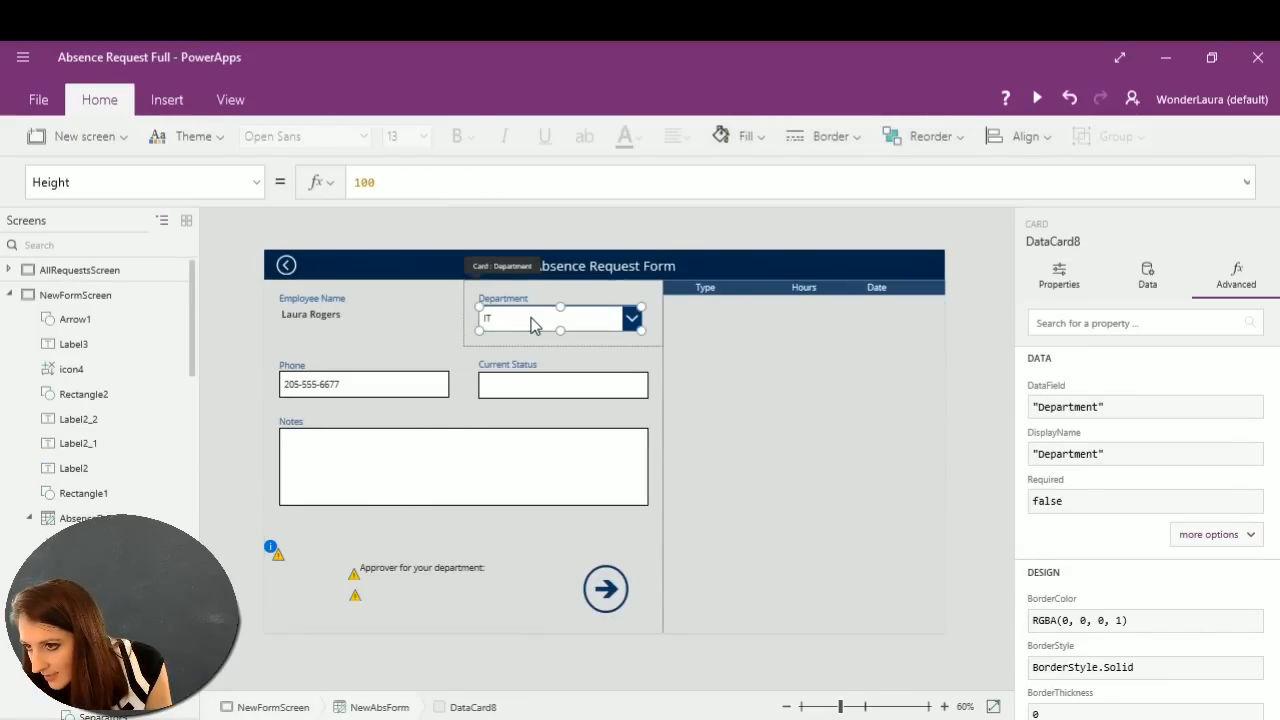
pyautogui.click(533, 325)
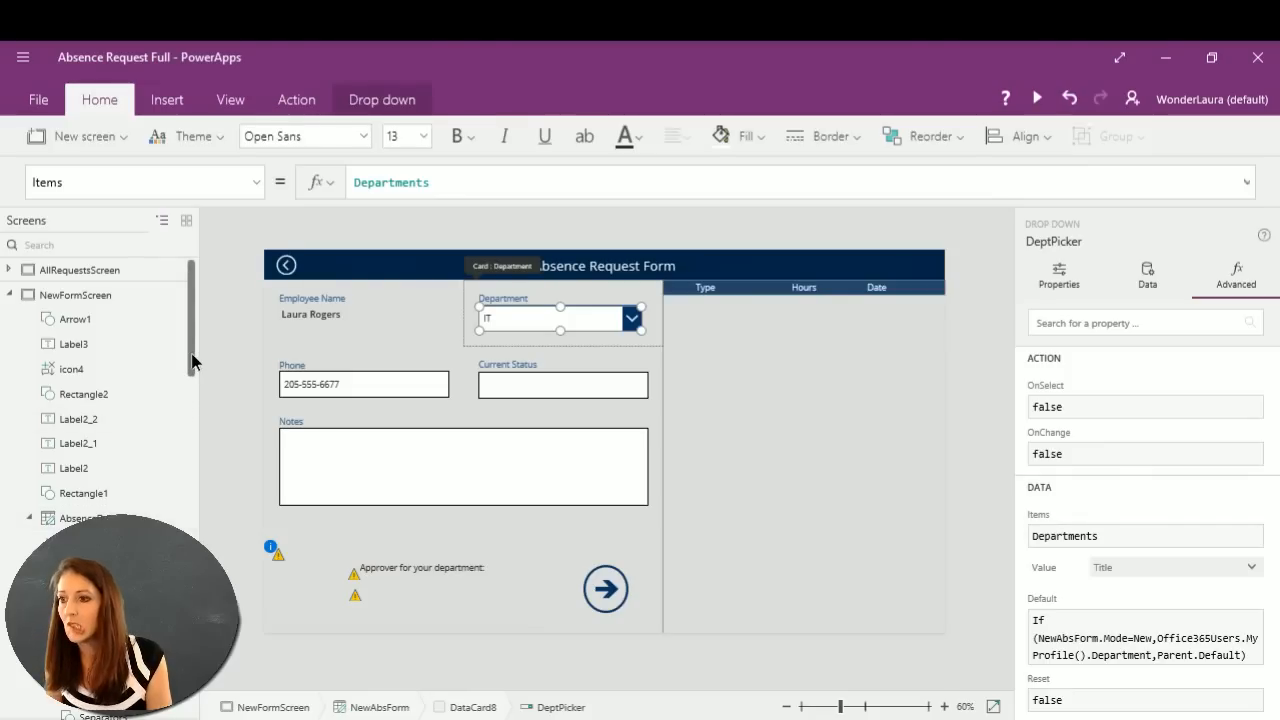
# Search the expanded data cards of NewAbsForm and AbsenceDateForm for the controls belonging to the Department field.
pyautogui.moveTo(194, 357); pyautogui.dragTo(196, 535)
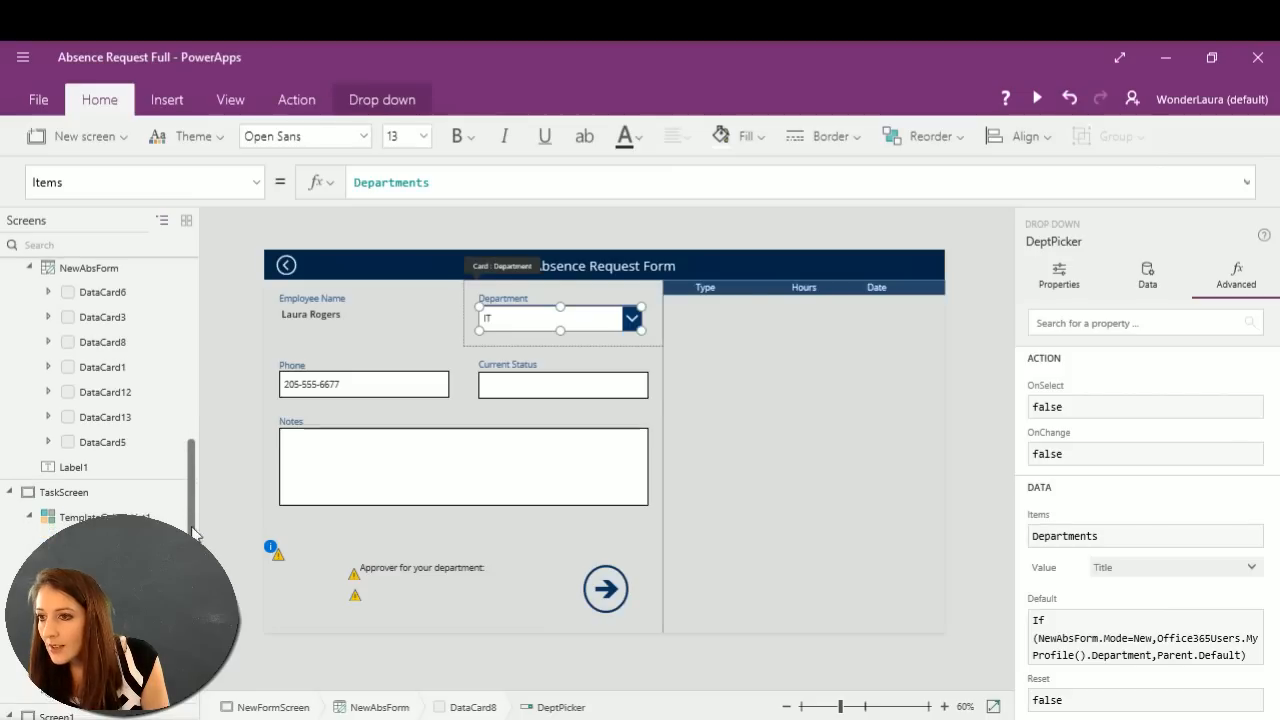
pyautogui.click(48, 292)
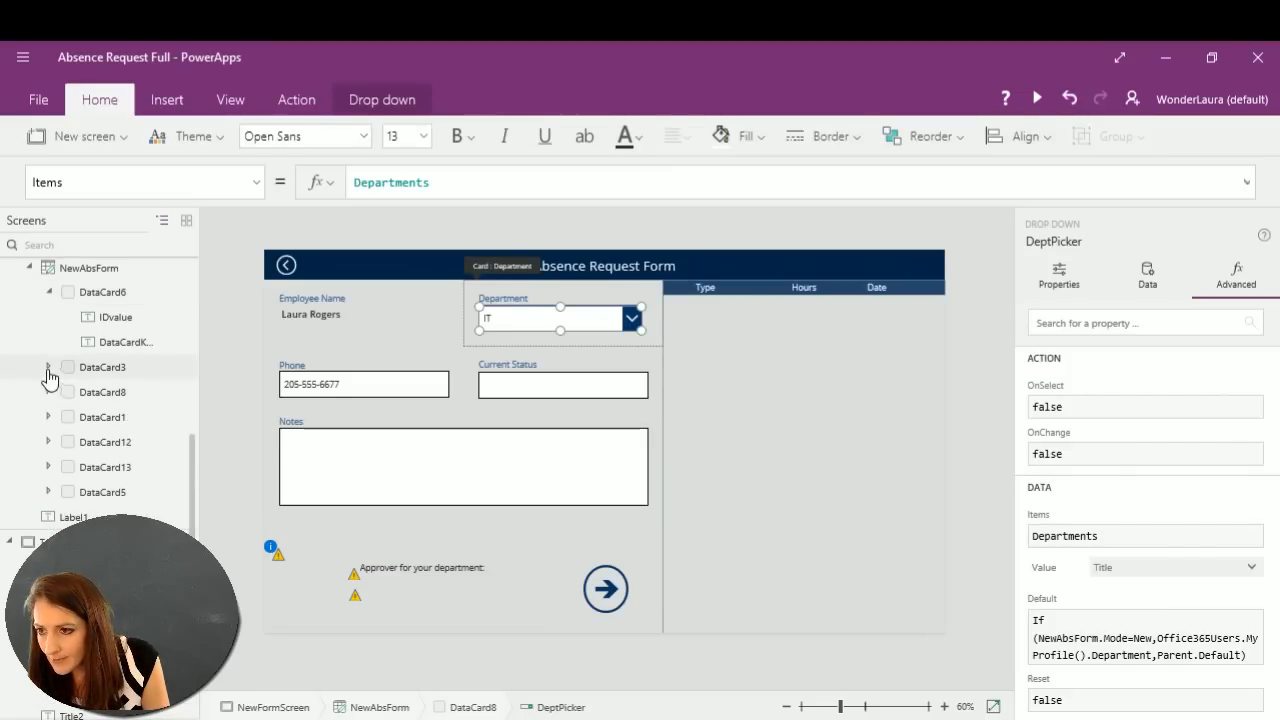
pyautogui.click(48, 367)
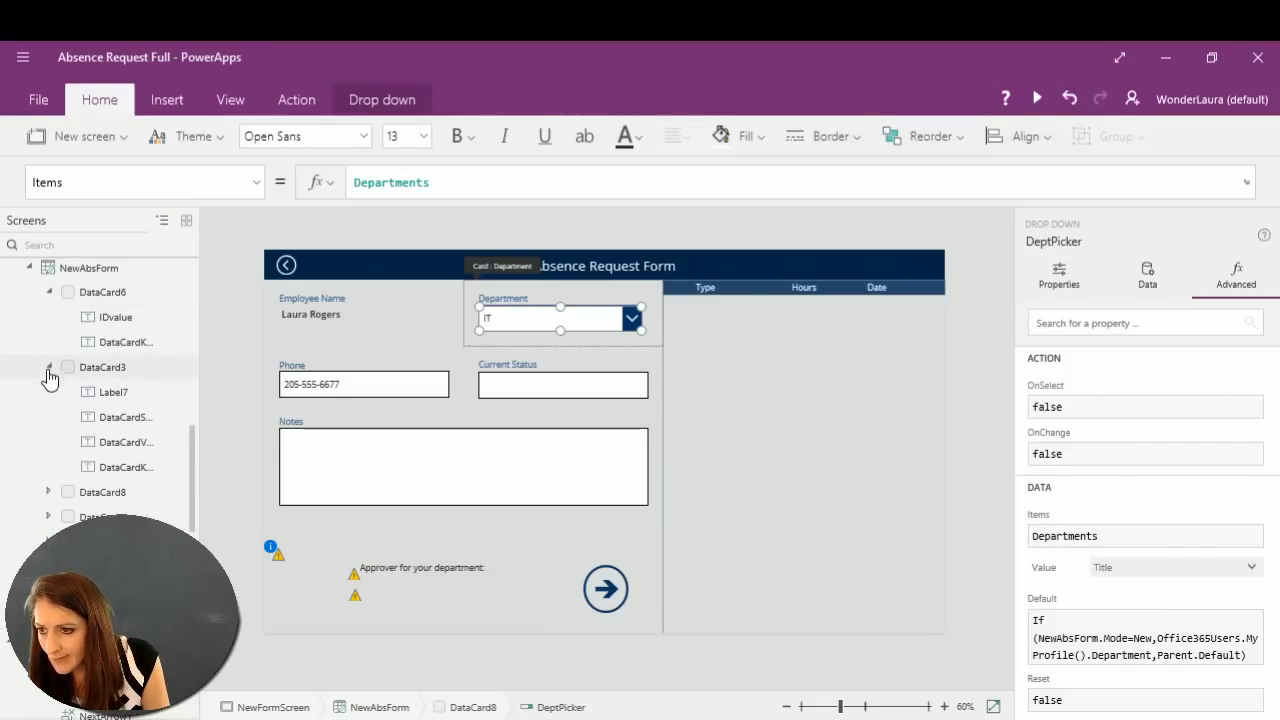
pyautogui.click(48, 496)
pyautogui.moveTo(193, 442); pyautogui.dragTo(200, 355)
pyautogui.scroll(-1, 190, 496)
pyautogui.scroll(-1, 194, 528)
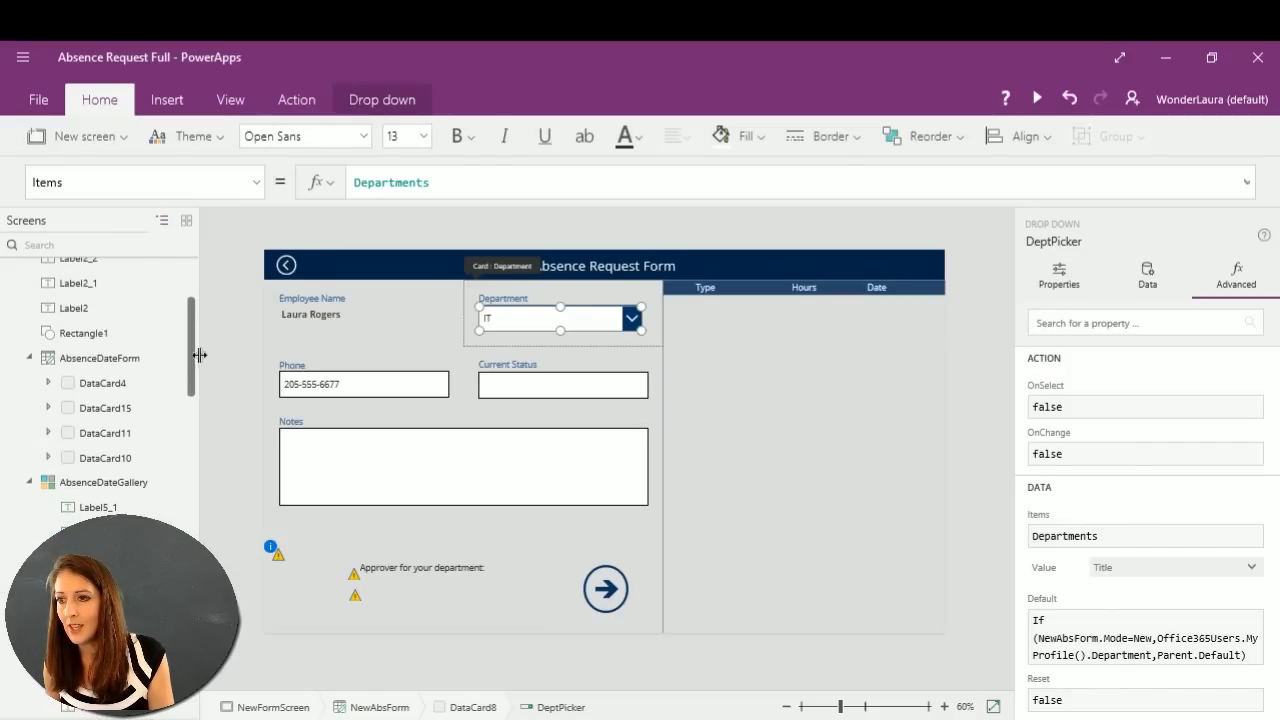
pyautogui.click(48, 383)
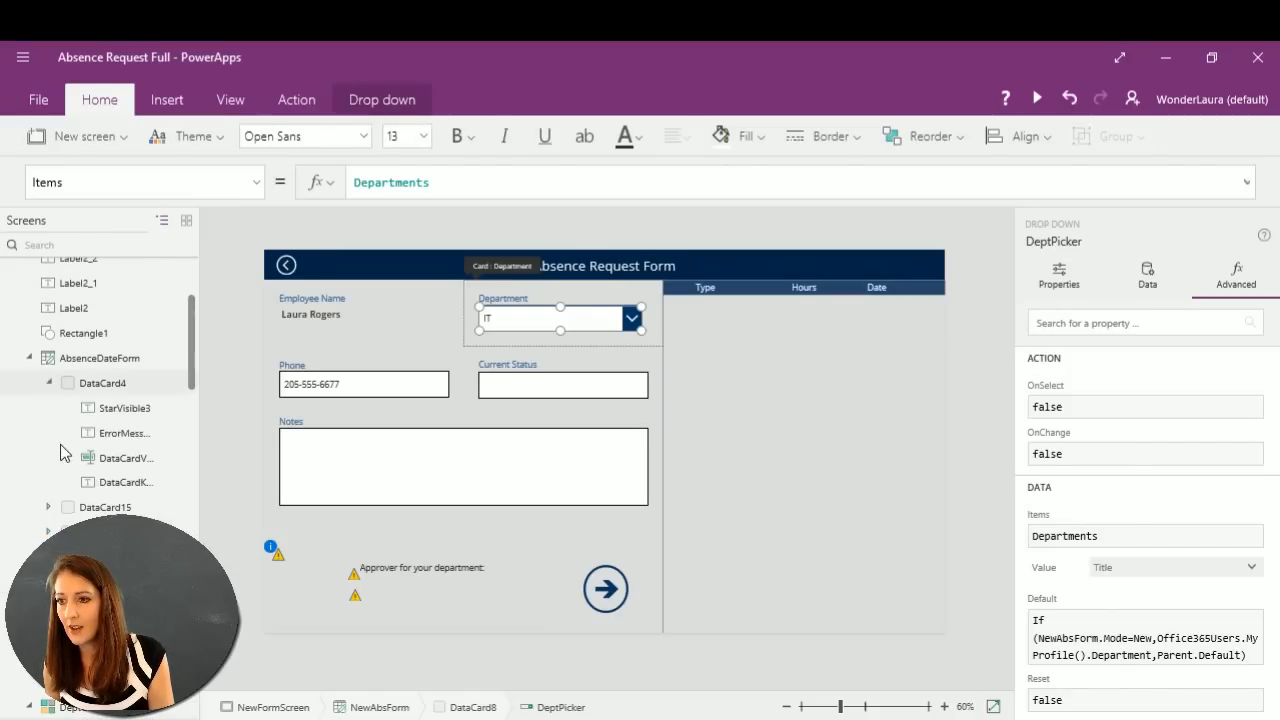
pyautogui.click(50, 508)
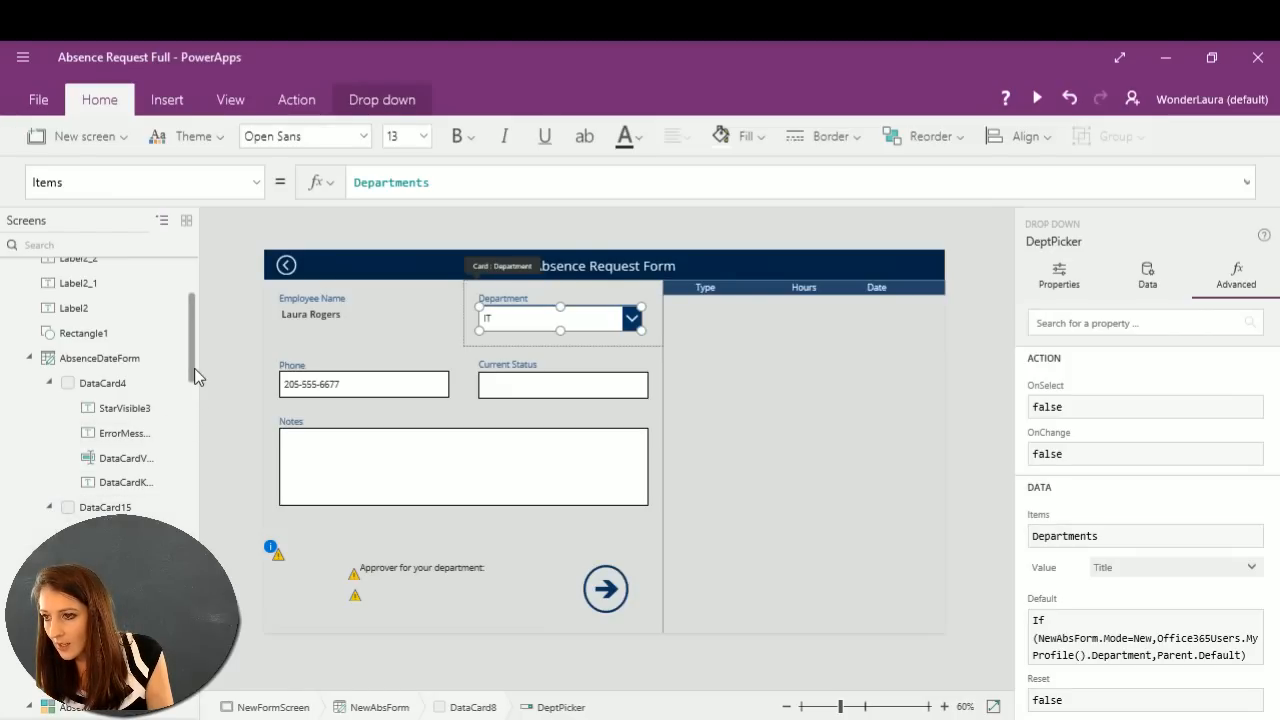
pyautogui.moveTo(196, 375); pyautogui.dragTo(177, 417)
pyautogui.click(48, 436)
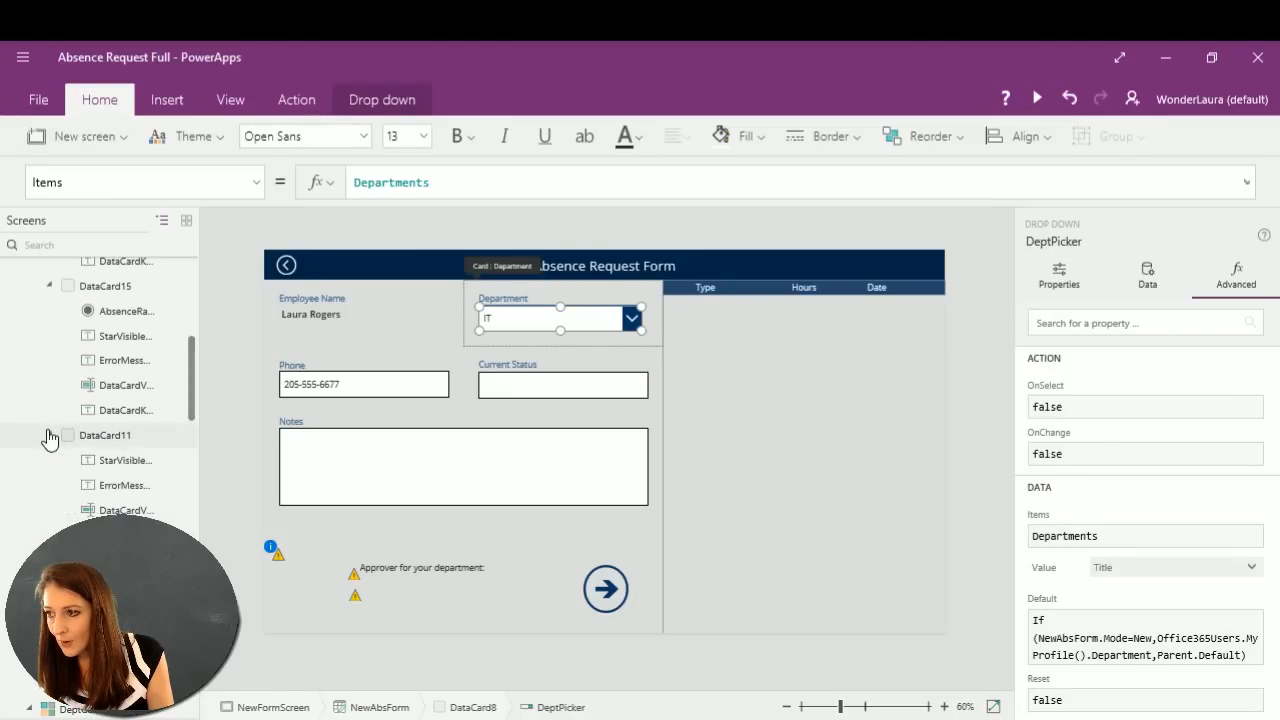
# Locate the Department card DataCard8 in the tree and examine the Default formula of its DeptValue text input.
pyautogui.click(500, 265)
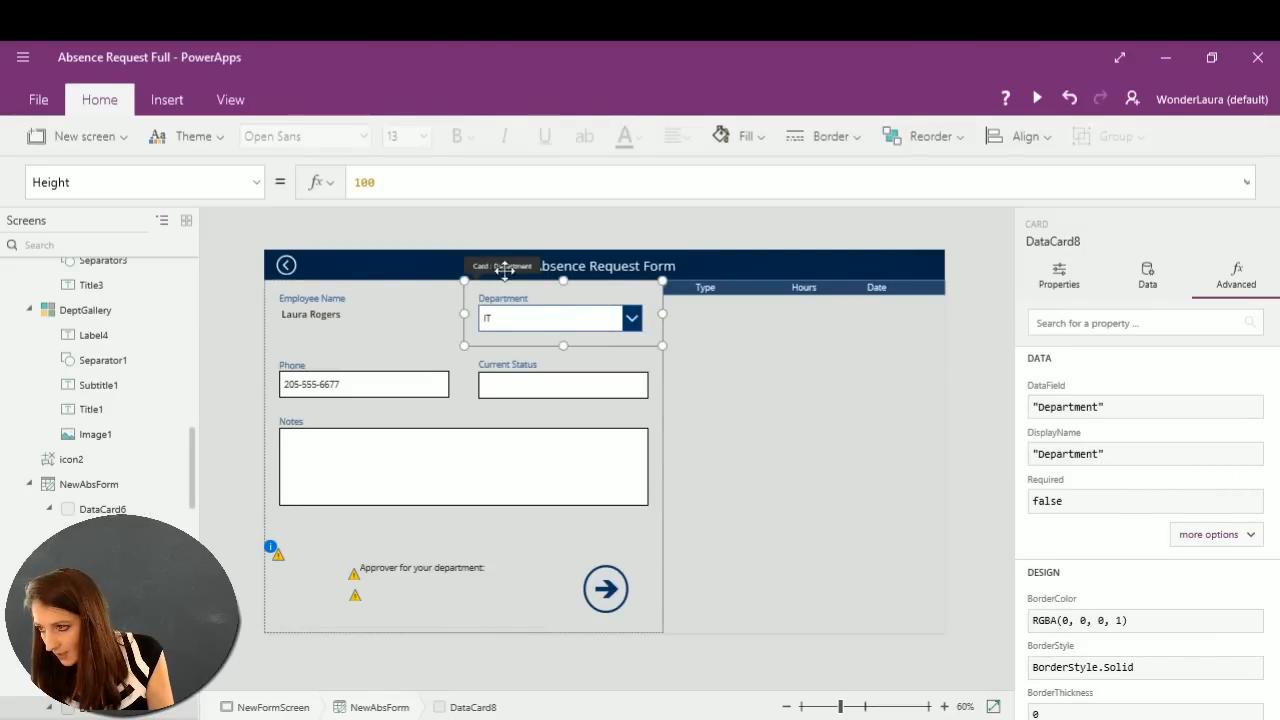
pyautogui.click(508, 328)
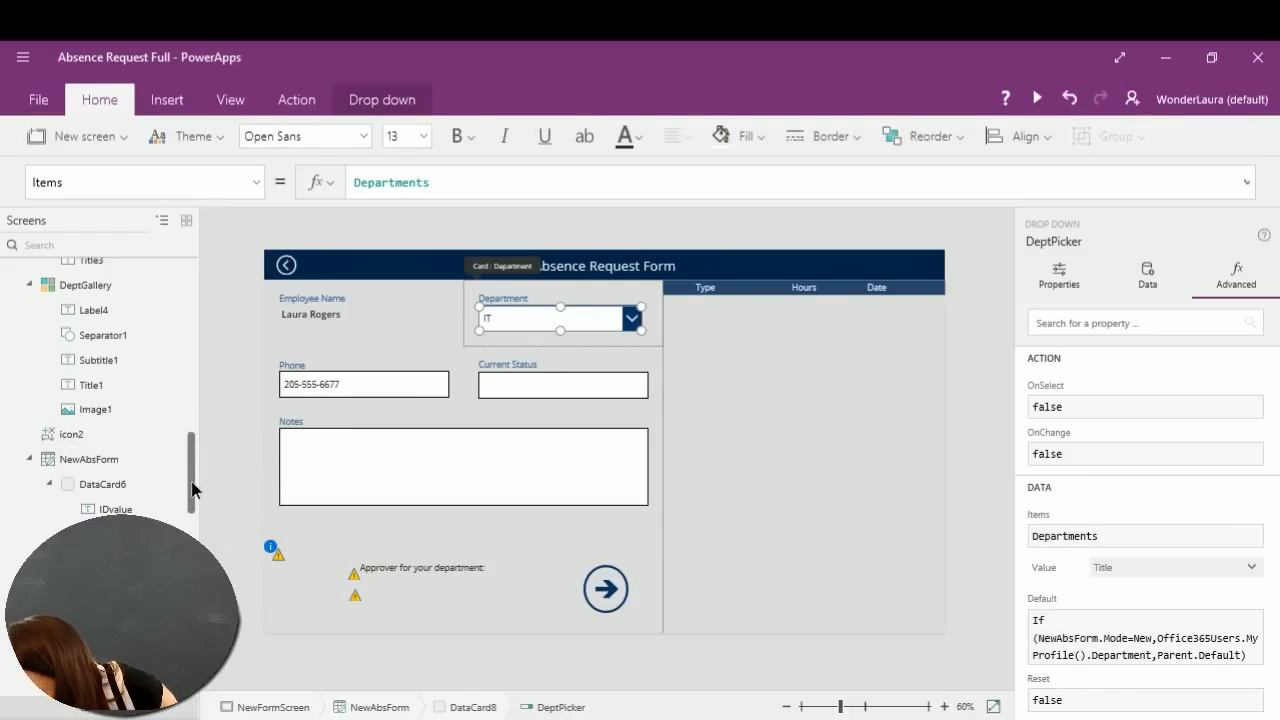
pyautogui.scroll(3, 191, 481)
pyautogui.scroll(-5, 191, 500)
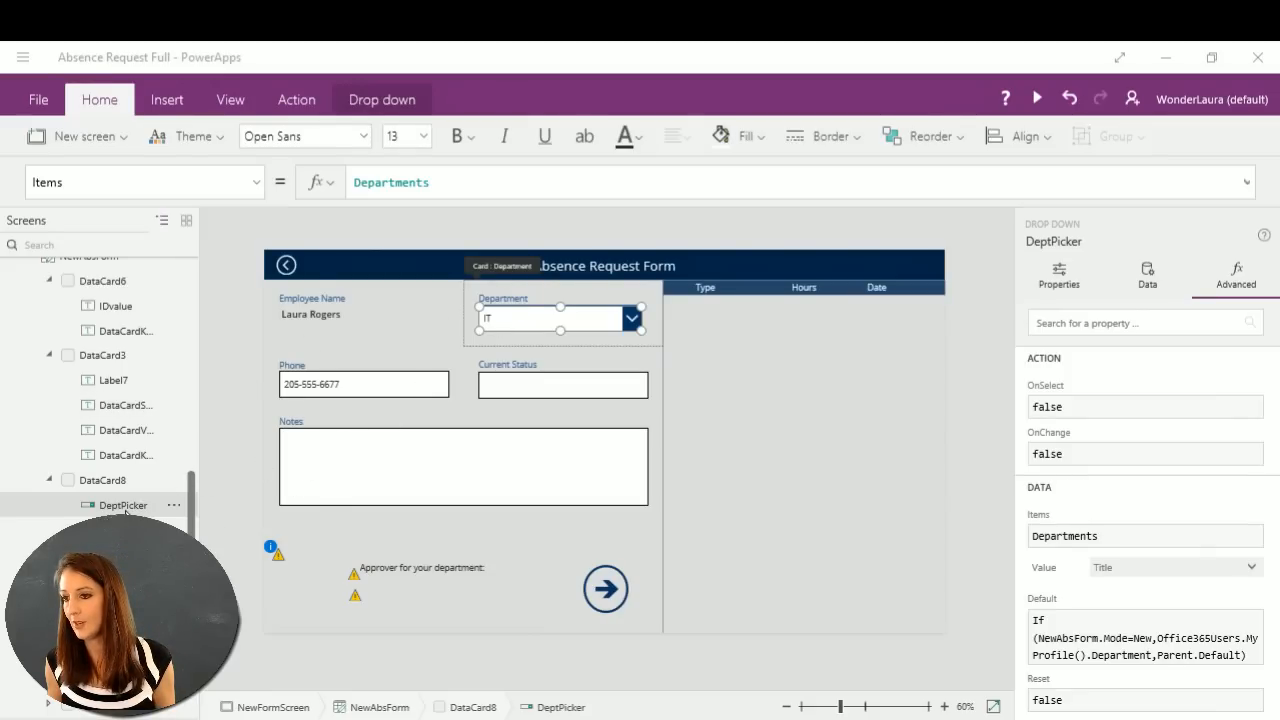
pyautogui.click(124, 580)
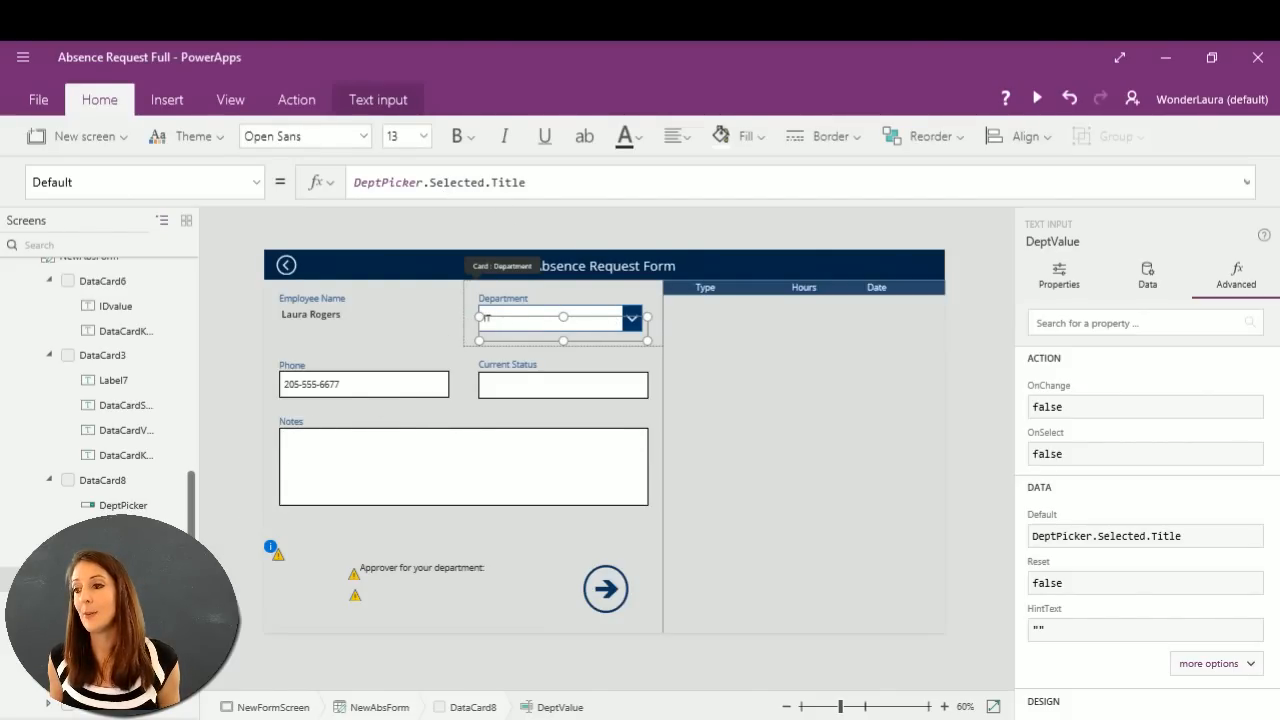
# Complete the approver gallery's Items formula as Filter(Departments,Title=DeptValue.Text).
pyautogui.click(424, 604)
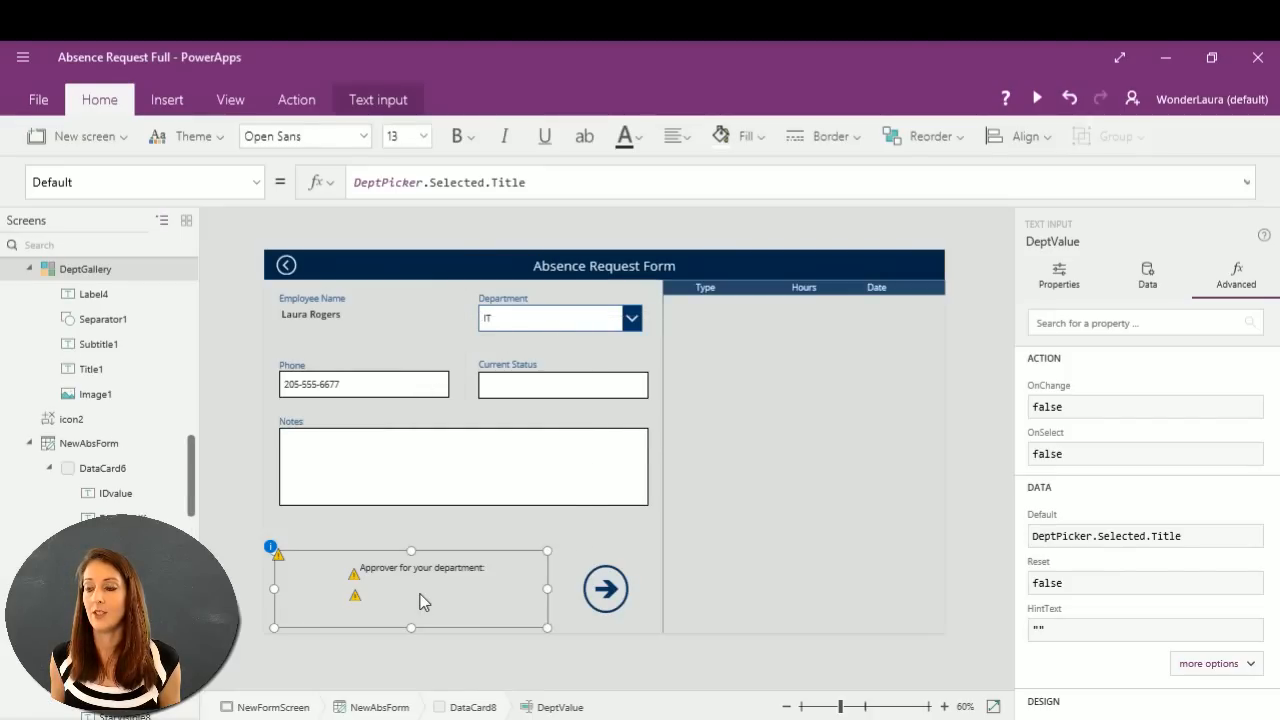
pyautogui.click(522, 182)
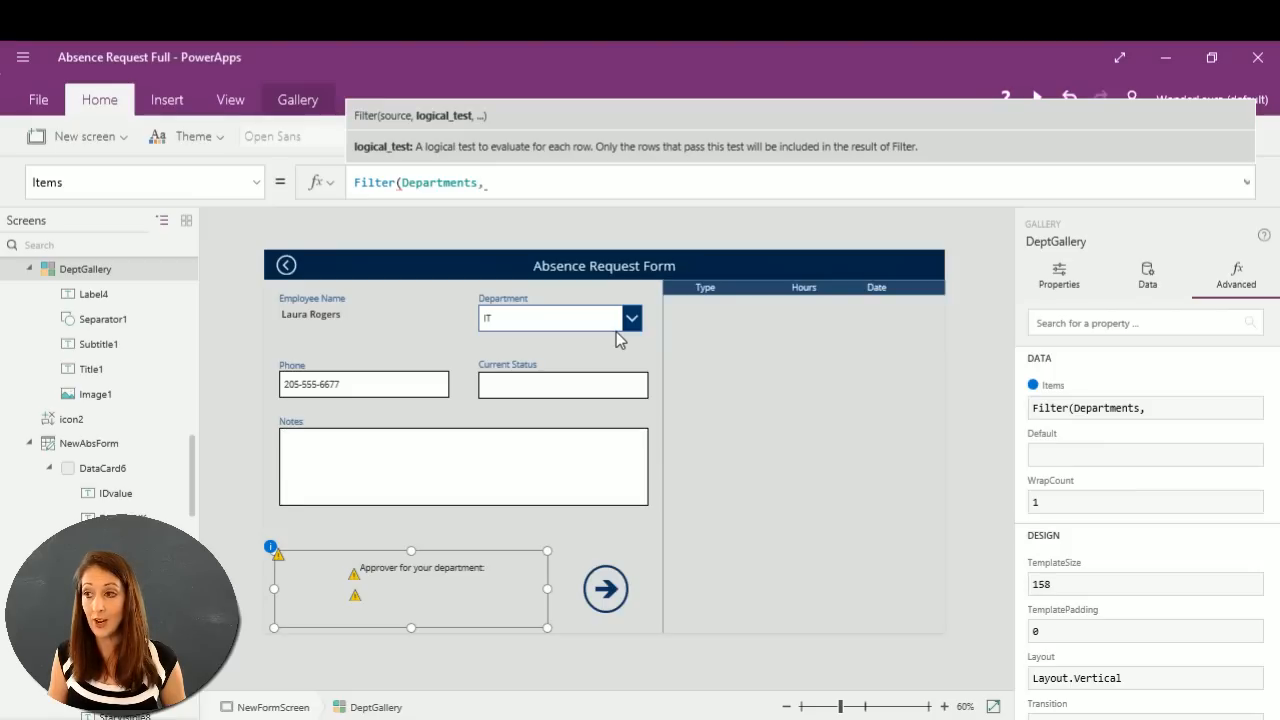
pyautogui.write('Ti')
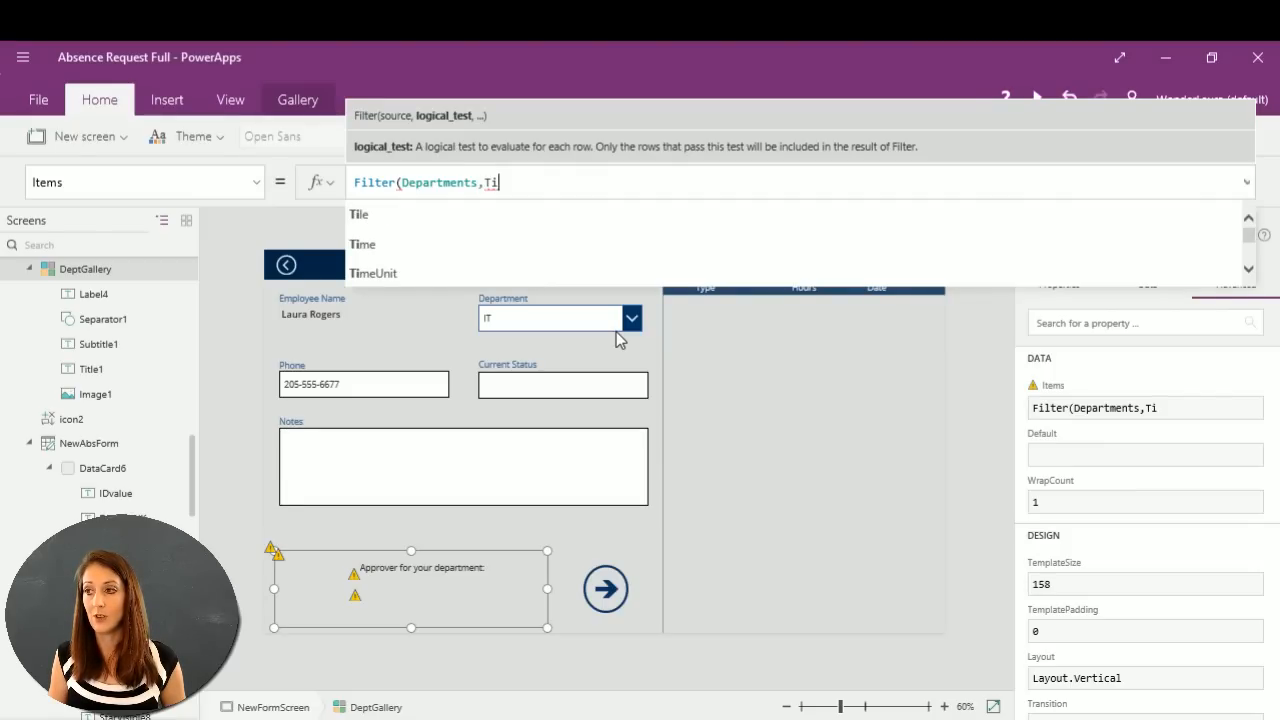
pyautogui.write('tle')
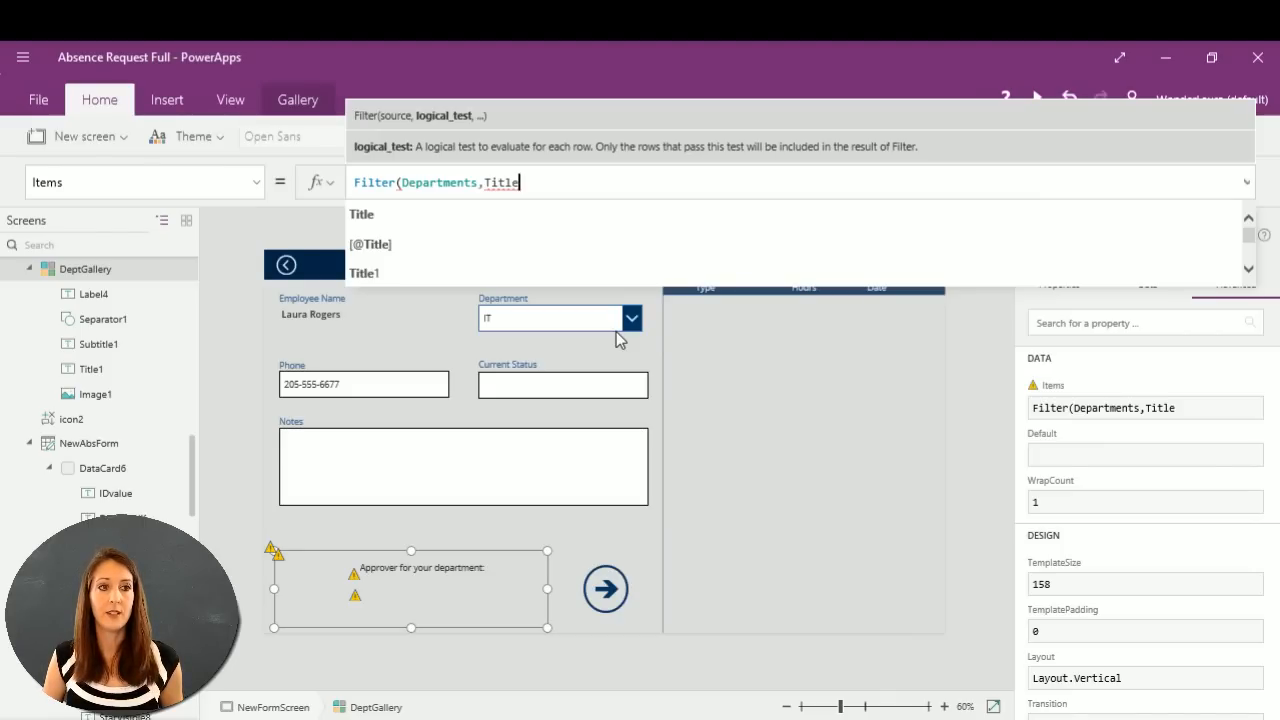
pyautogui.write('=')
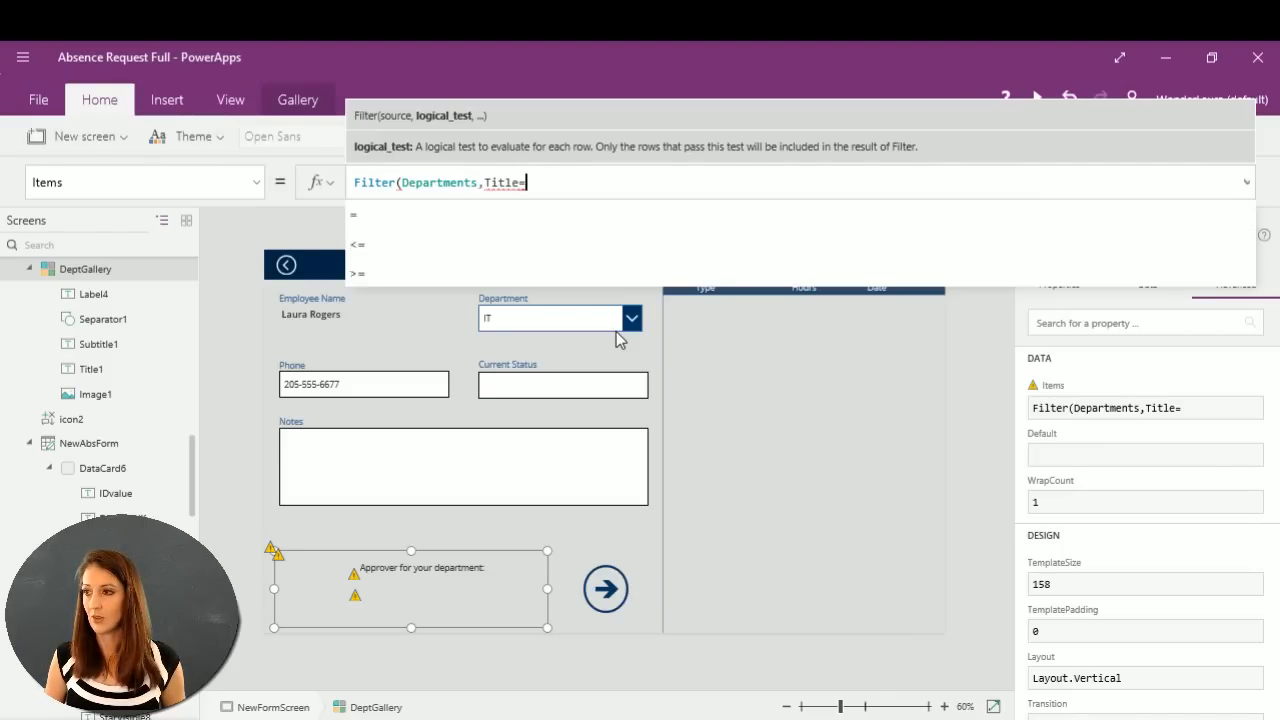
pyautogui.write('Dep')
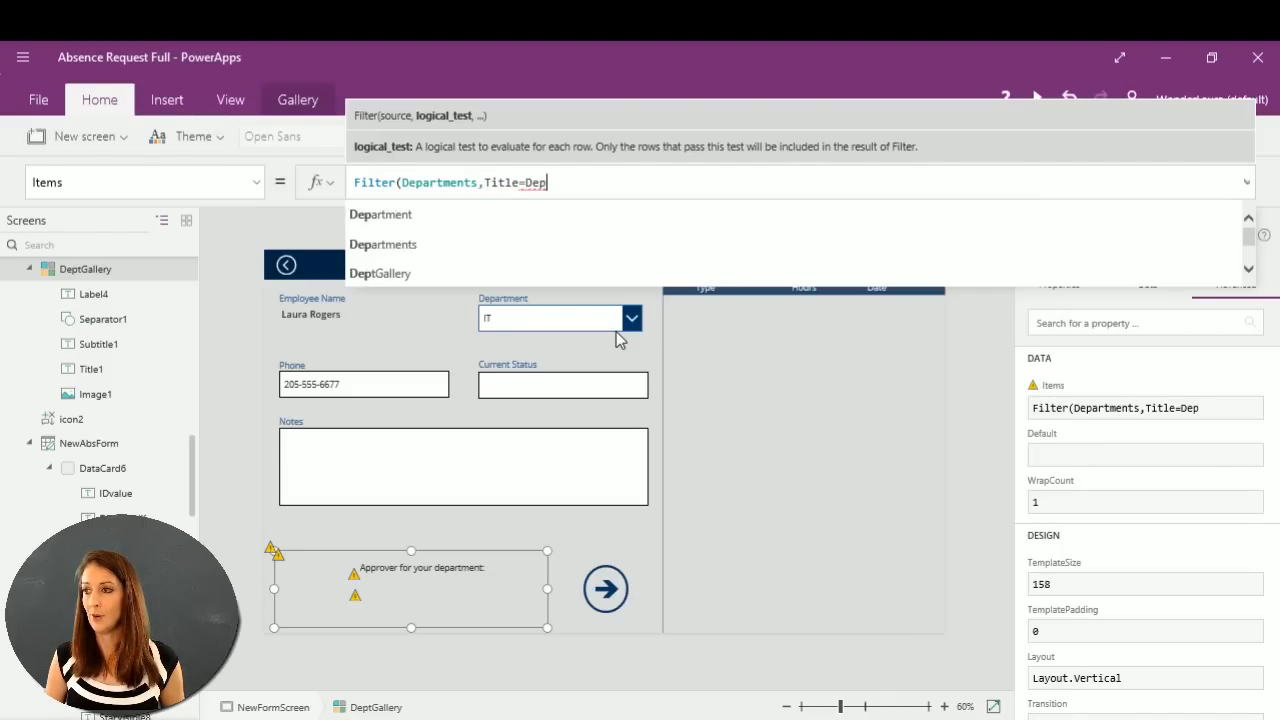
pyautogui.write('tv')
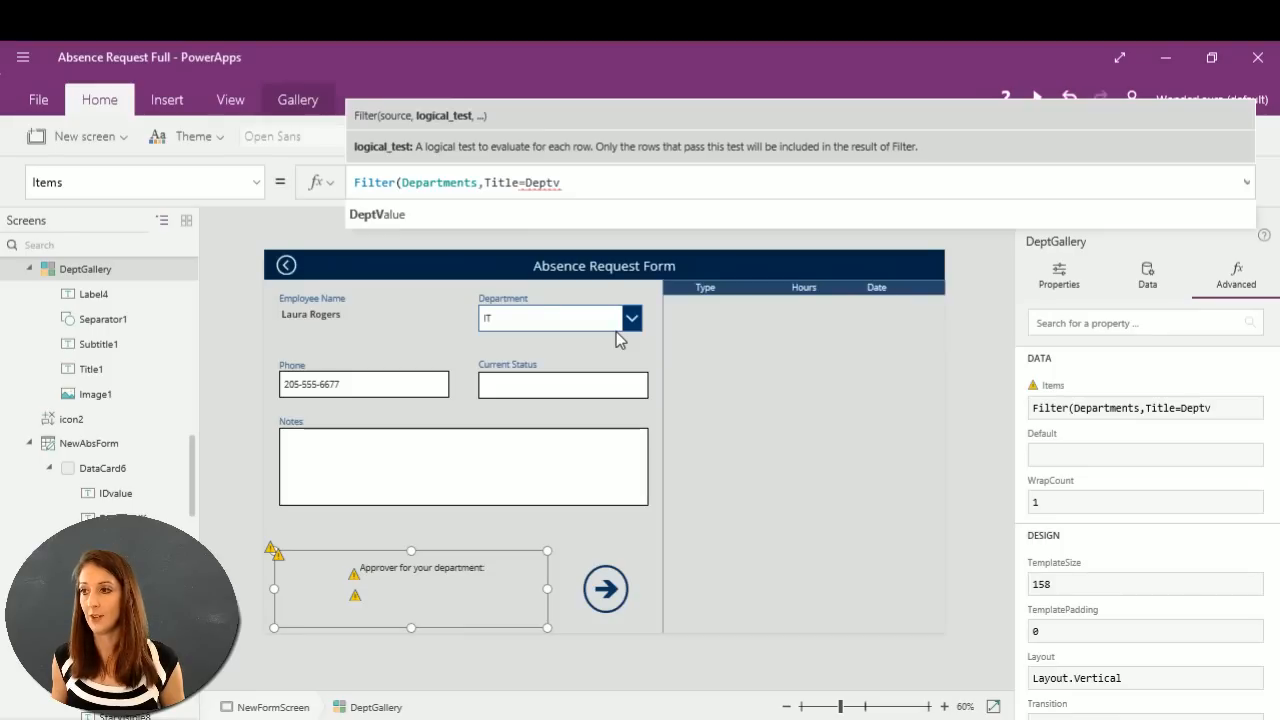
pyautogui.click(381, 222)
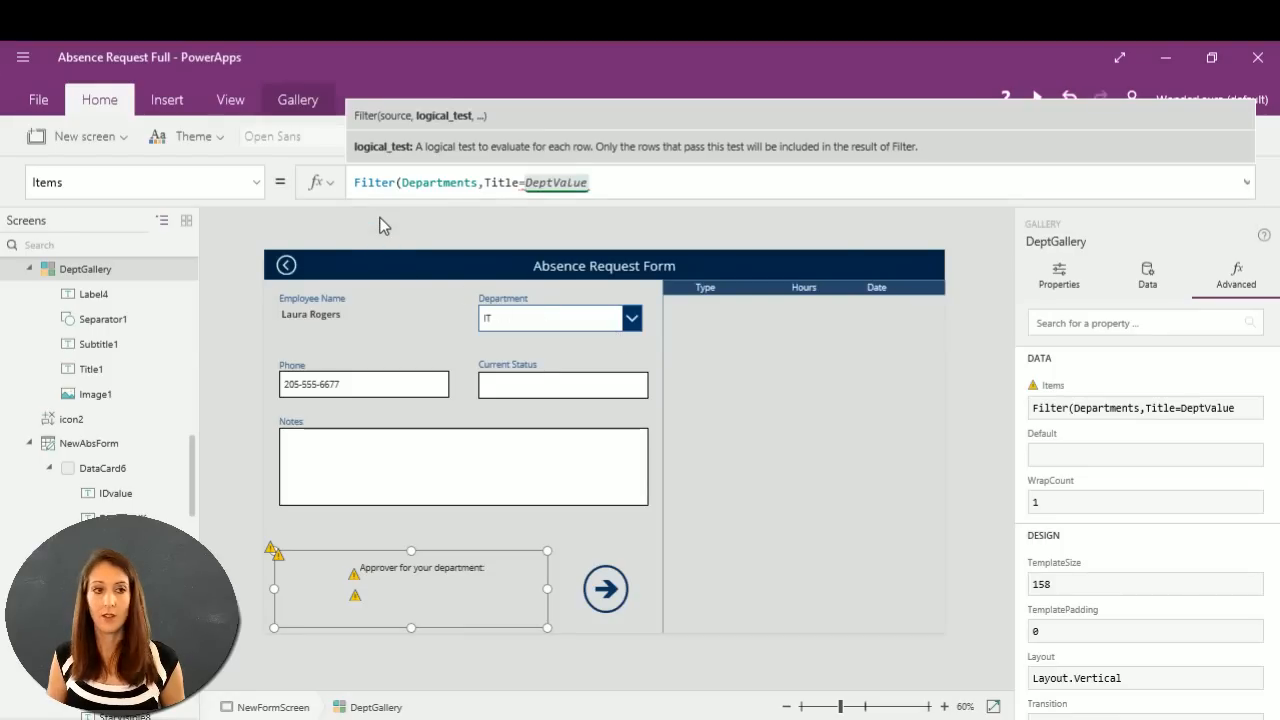
pyautogui.write('.t')
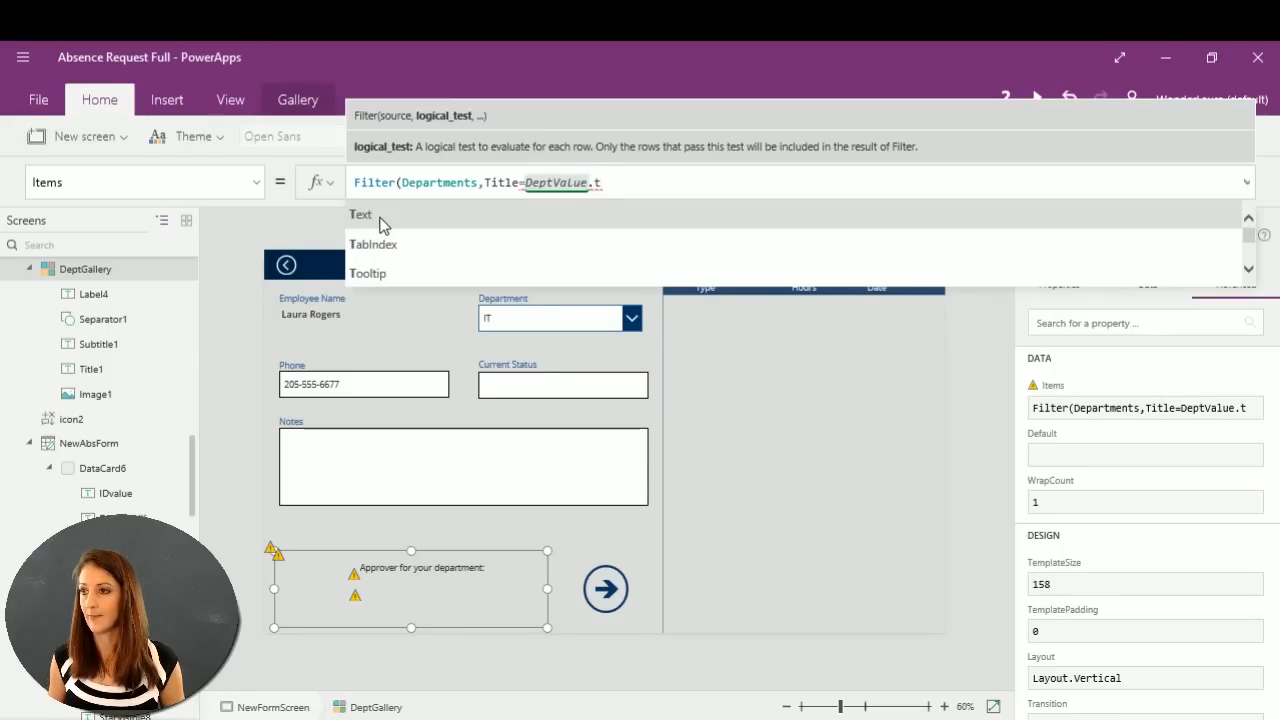
pyautogui.click(408, 214)
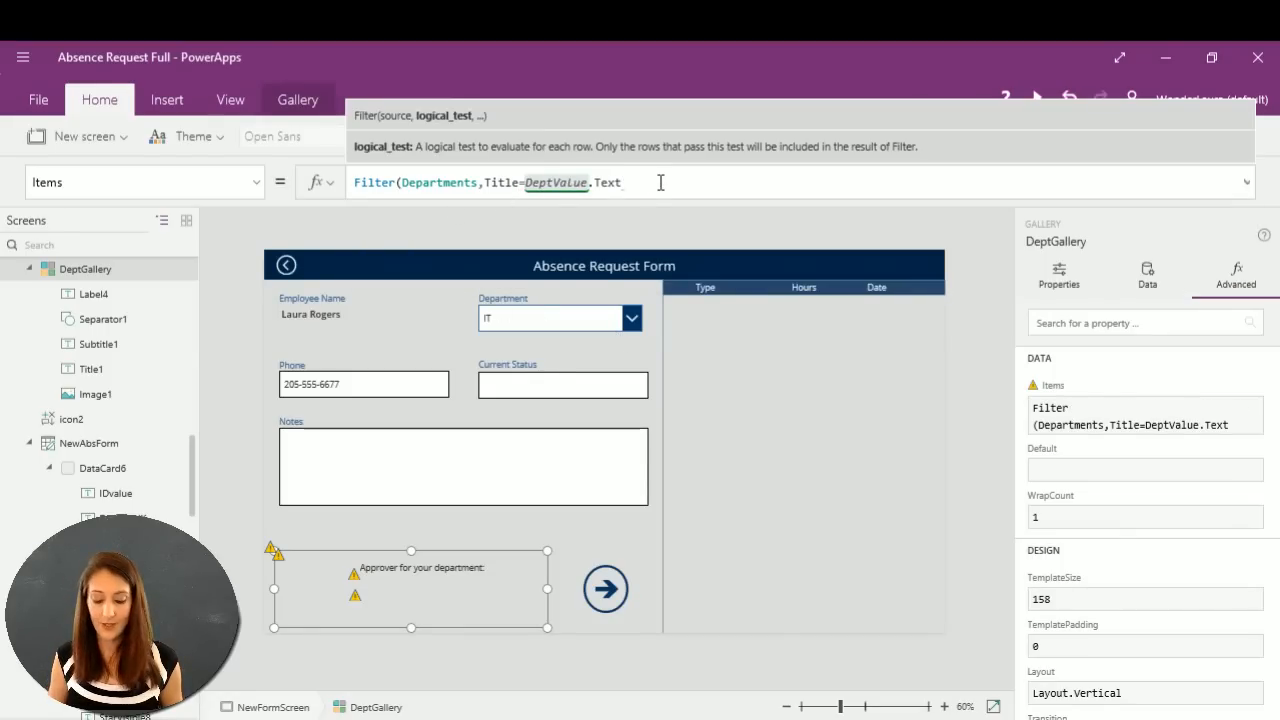
pyautogui.write(')')
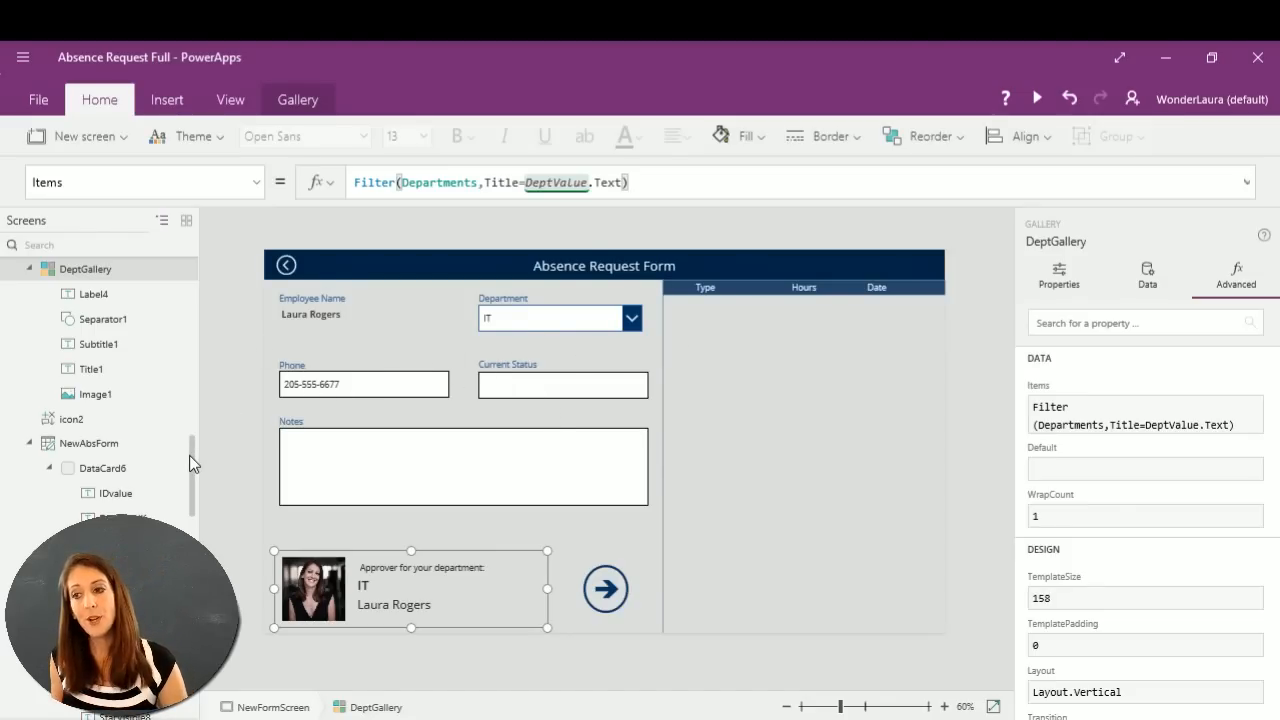
# Open Screen2 with the Task Gallery and review the app's data sources and the screen's properties.
pyautogui.moveTo(190, 457); pyautogui.dragTo(188, 690)
pyautogui.click(80, 287)
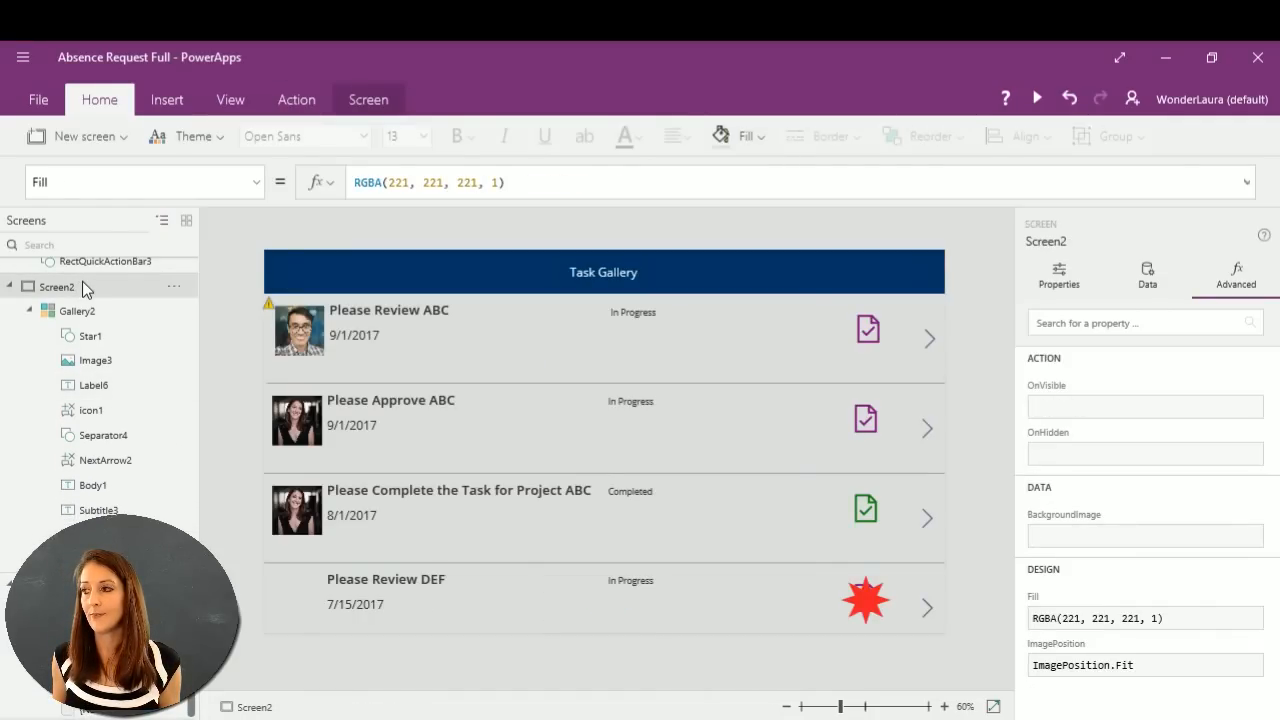
pyautogui.click(1147, 276)
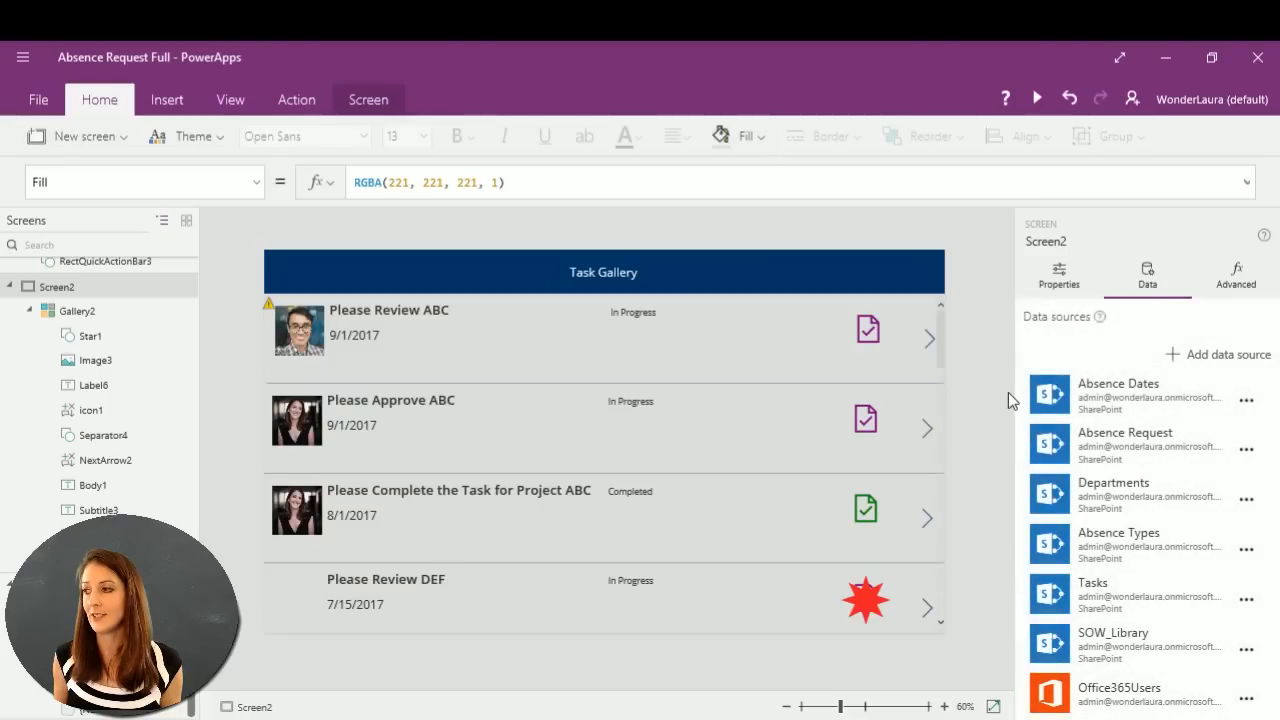
pyautogui.click(1062, 290)
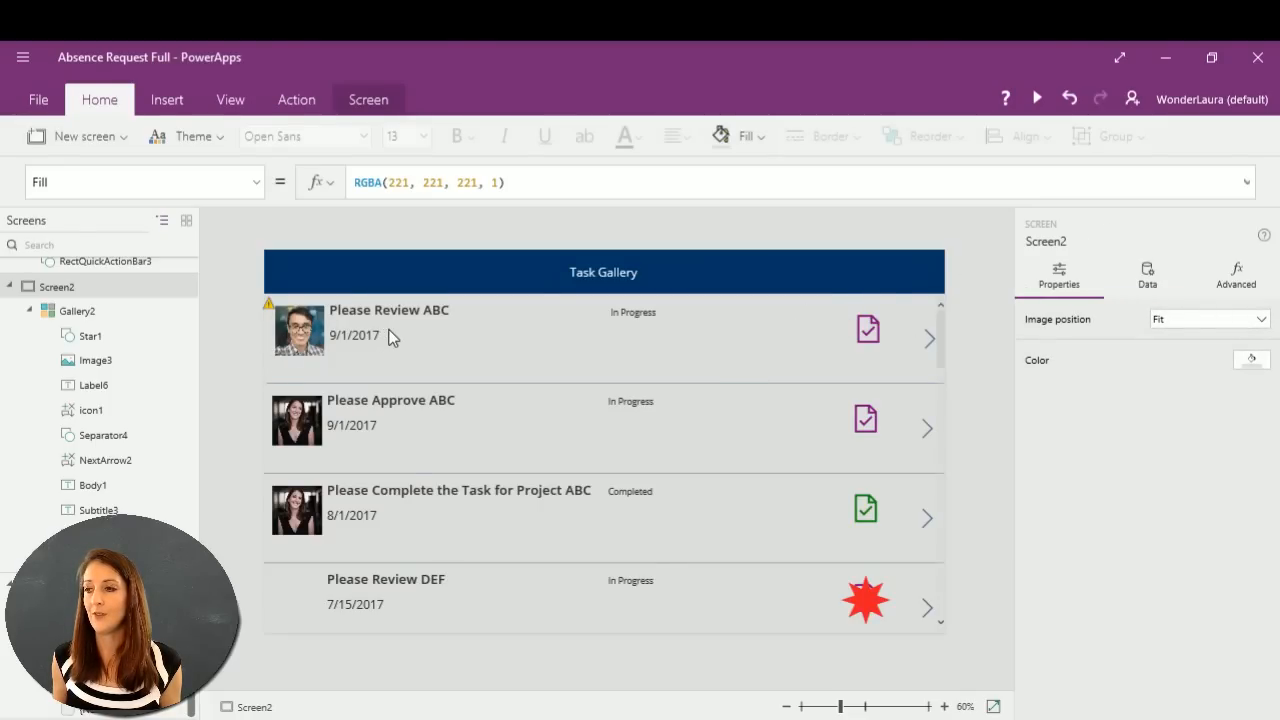
# Examine the formulas of the assignee photo, the status icon and the next arrow in the Task Gallery's first item.
pyautogui.click(297, 344)
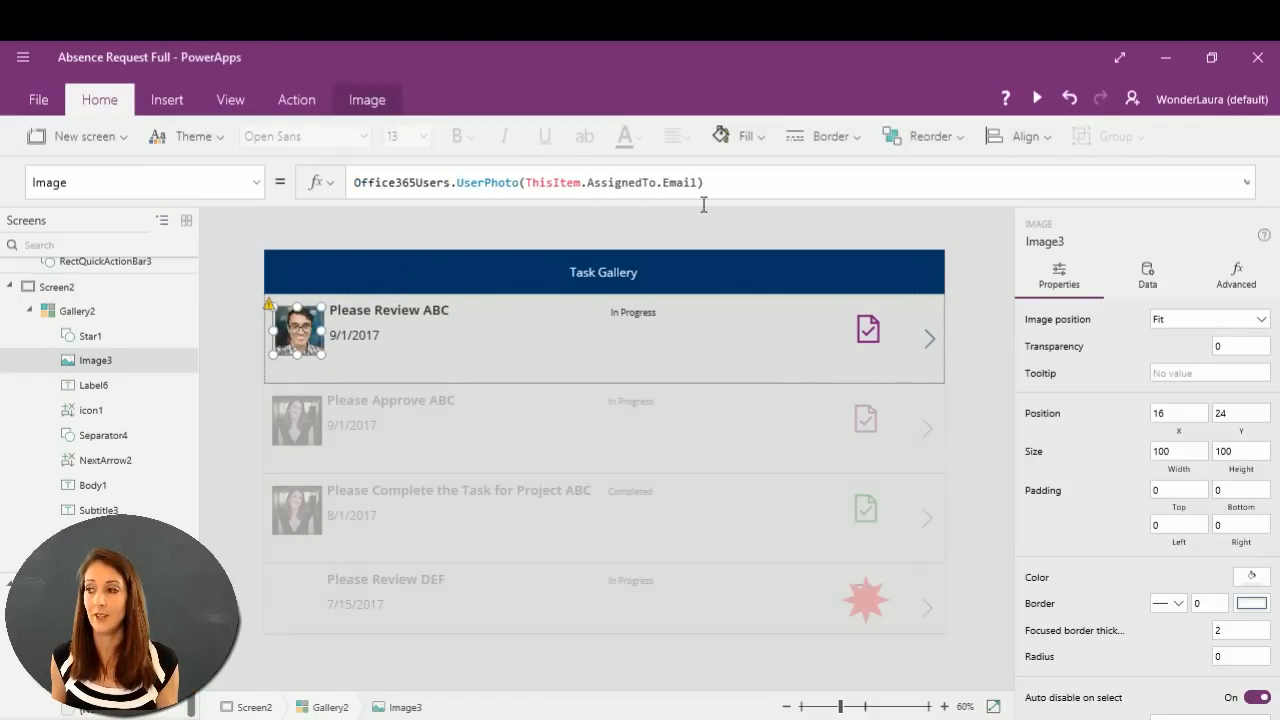
pyautogui.click(868, 338)
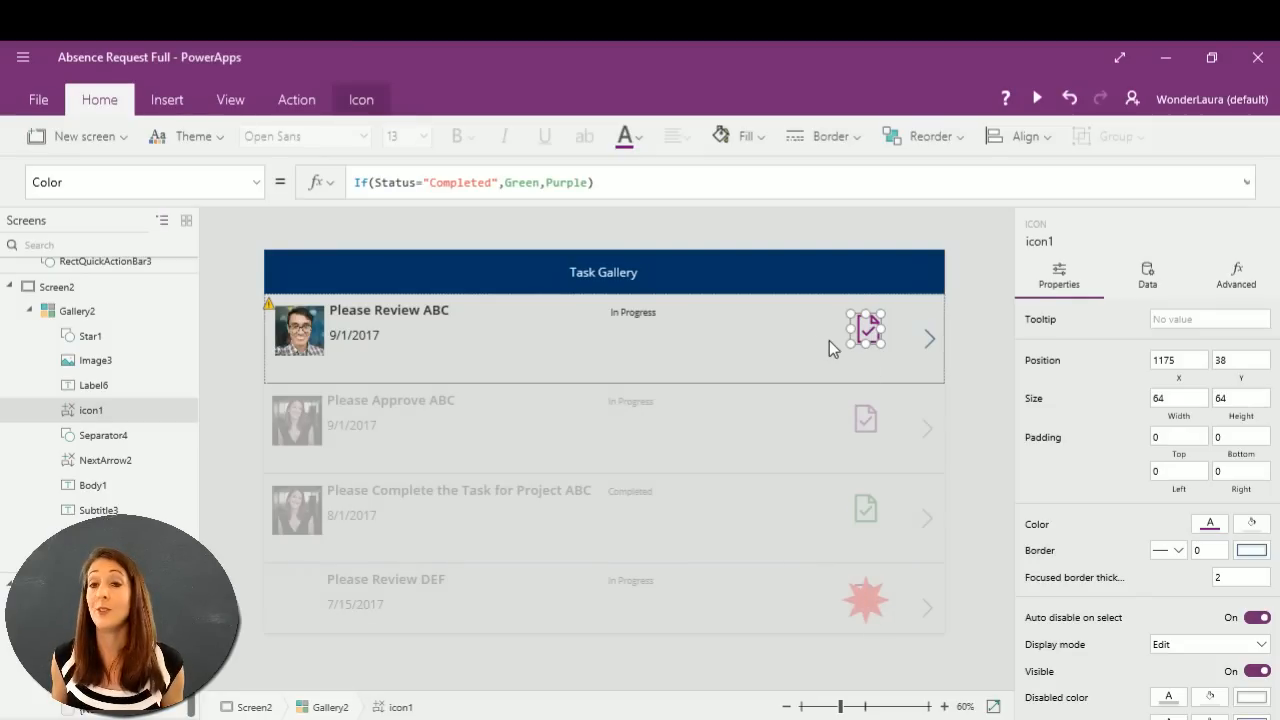
pyautogui.click(930, 340)
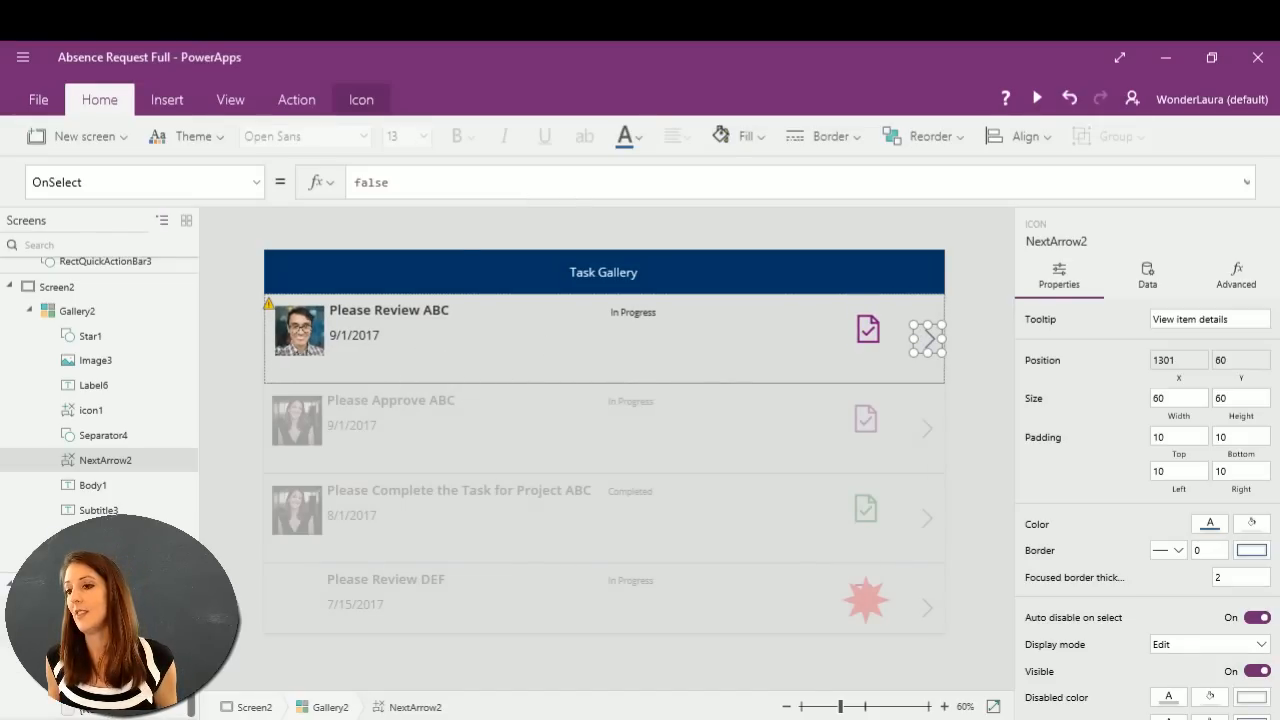
# Open the DocTable screen and inspect the Name and Created columns and the HoverColor formula of DataTable3.
pyautogui.click(62, 584)
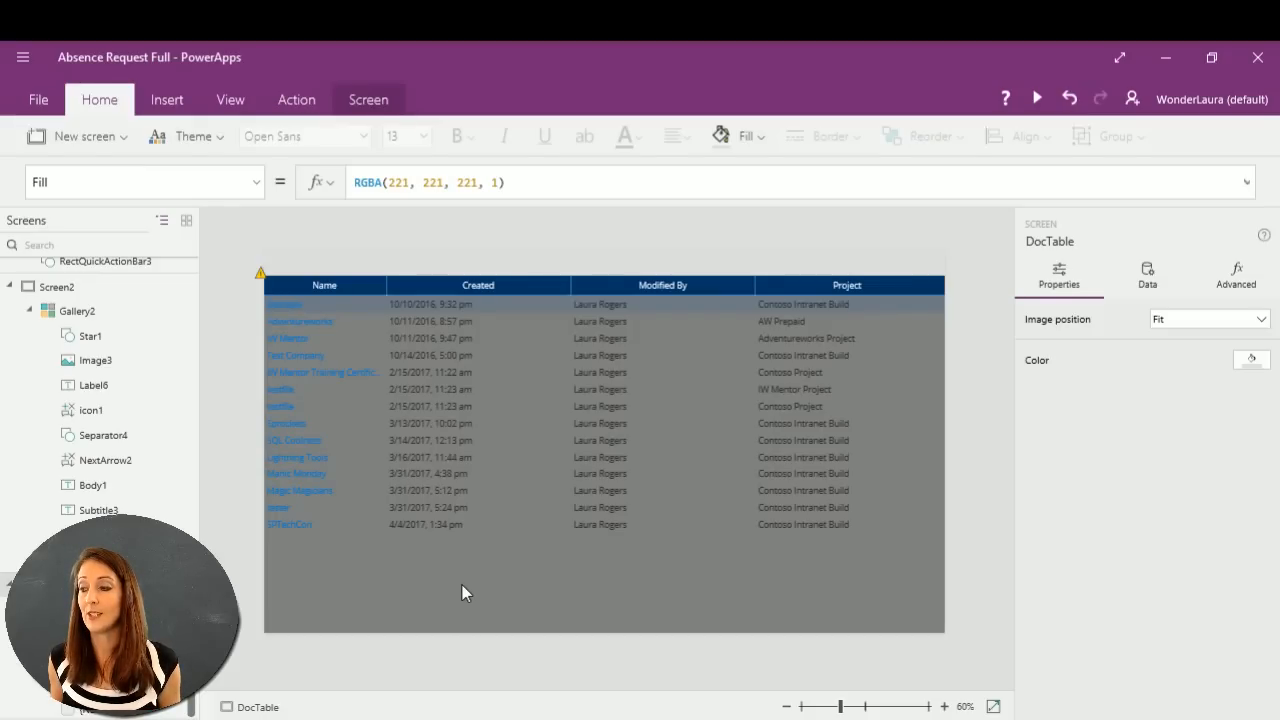
pyautogui.click(475, 532)
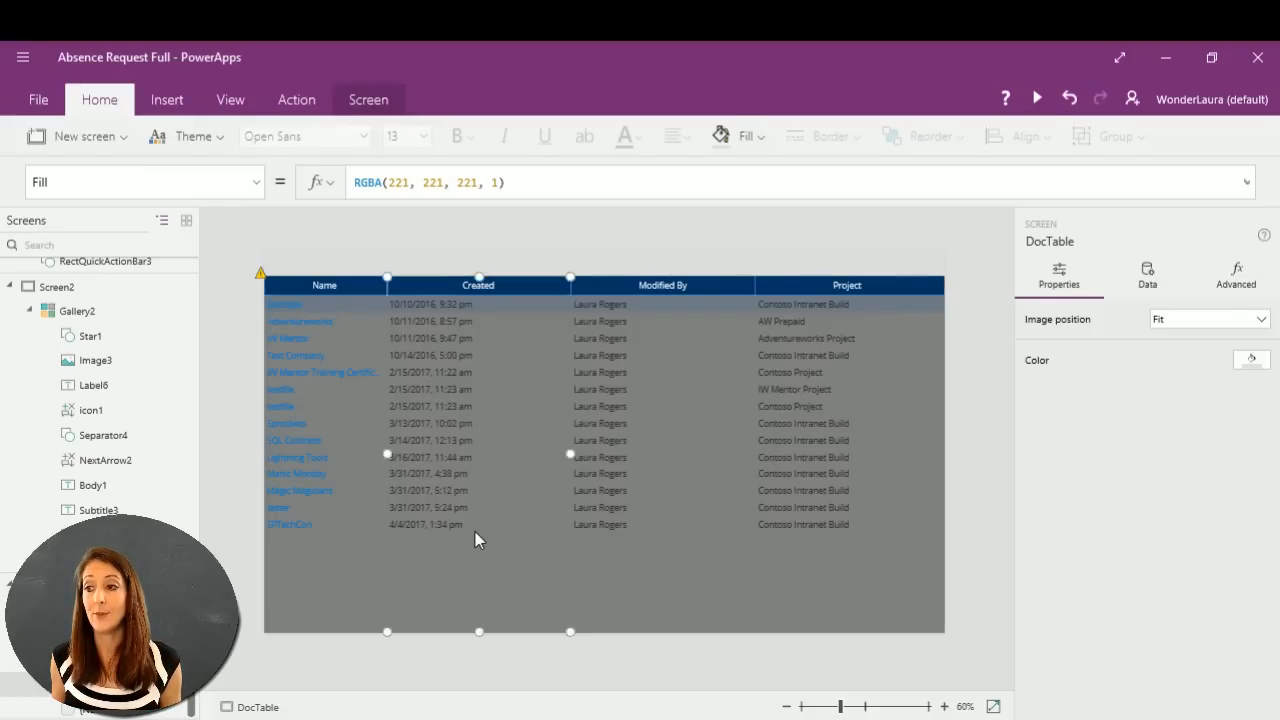
pyautogui.click(346, 305)
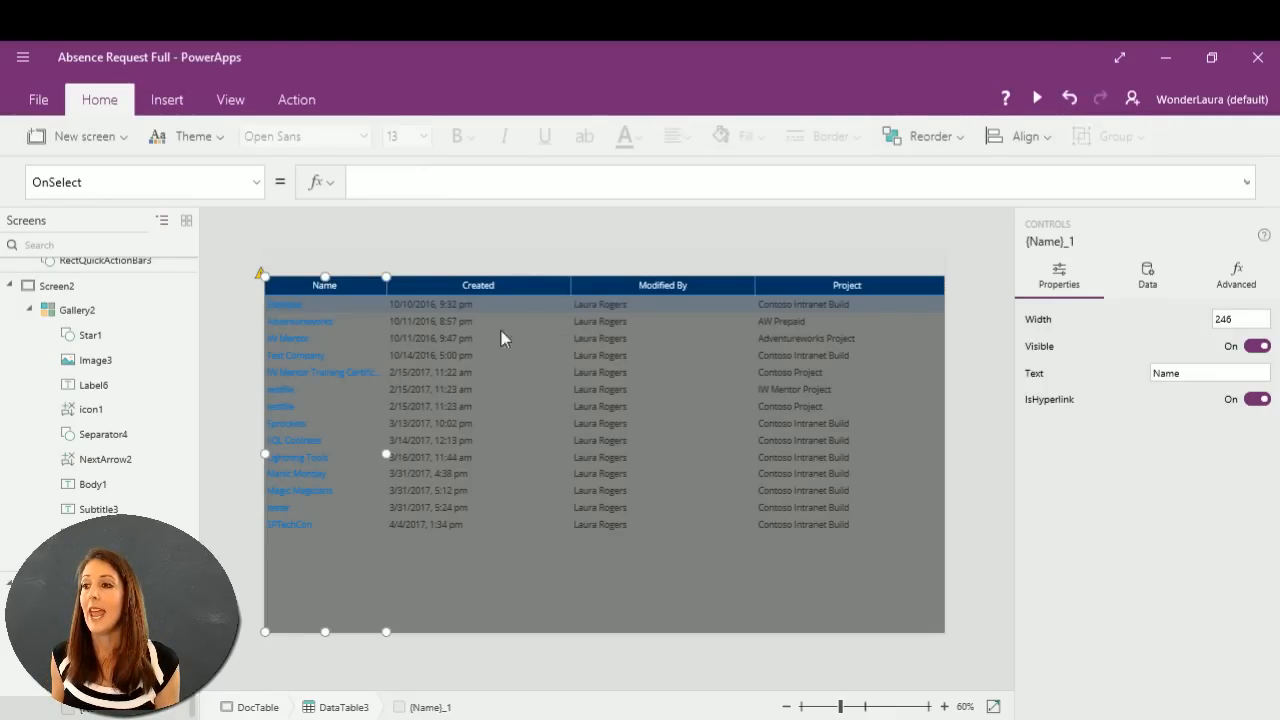
pyautogui.click(415, 326)
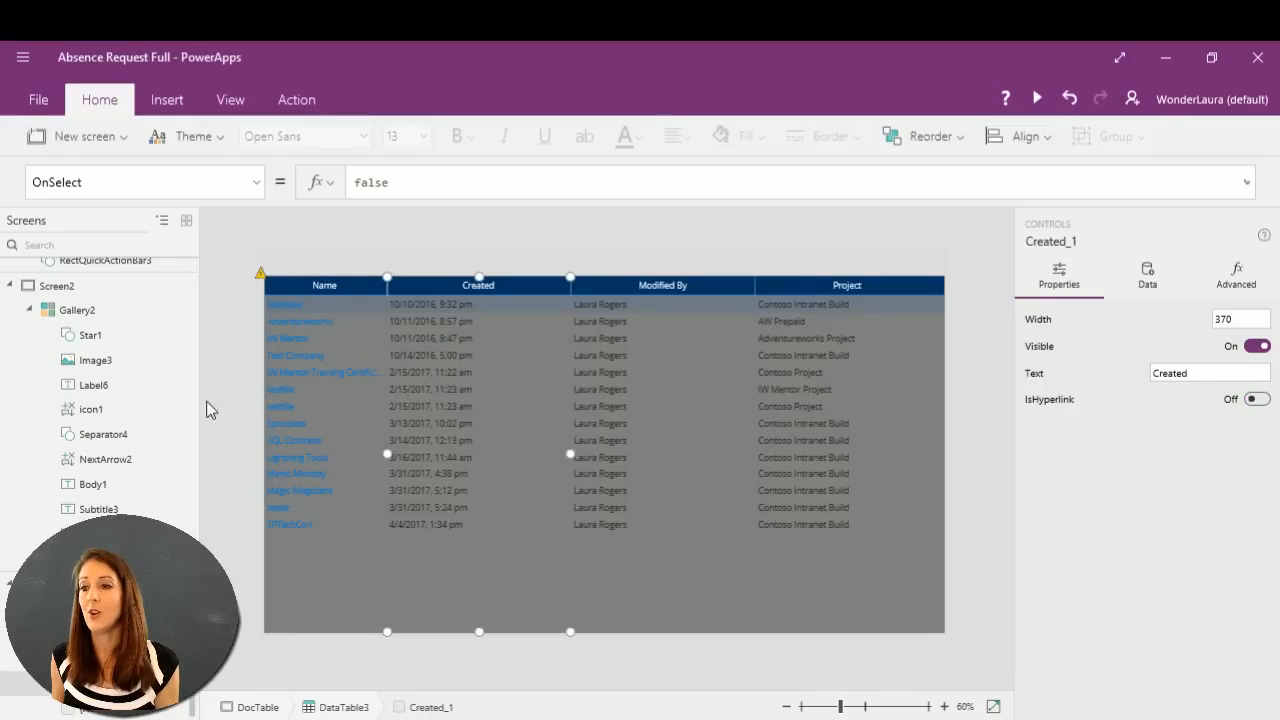
pyautogui.click(105, 608)
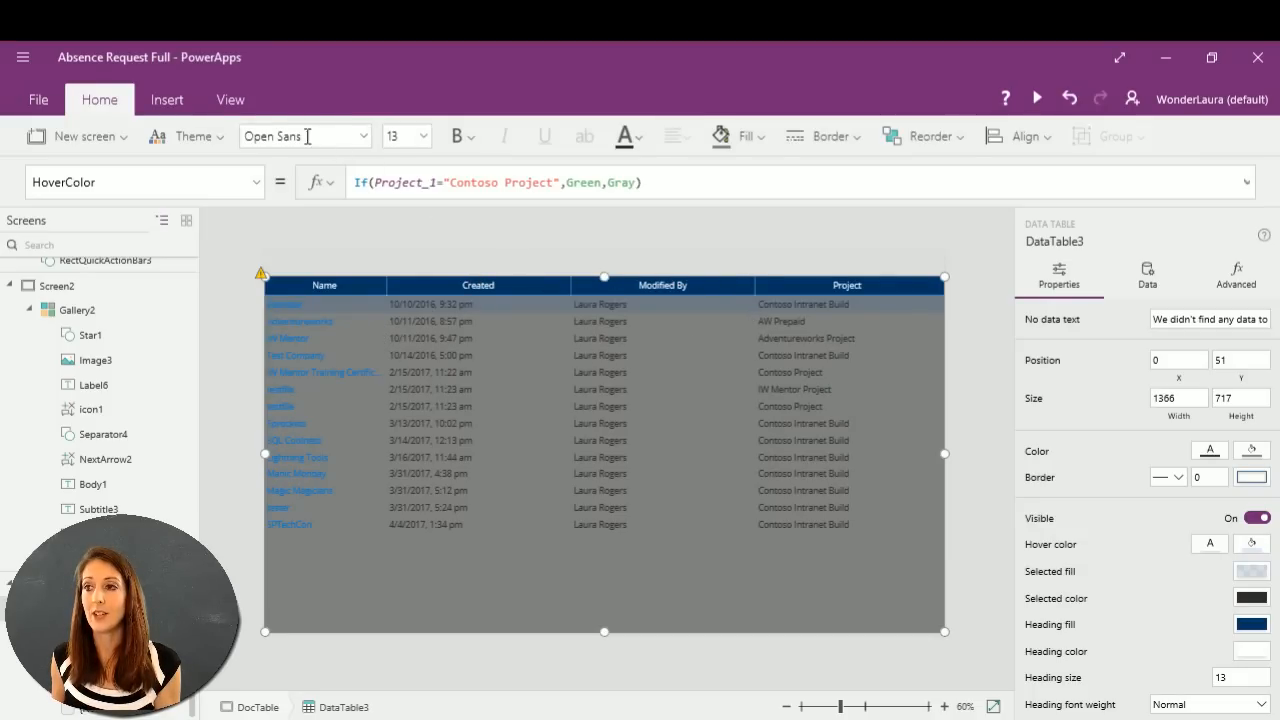
# Try to place a pentagon shape about 62 by 53 in the data table's Name column, delete it and reselect the column.
pyautogui.click(167, 104)
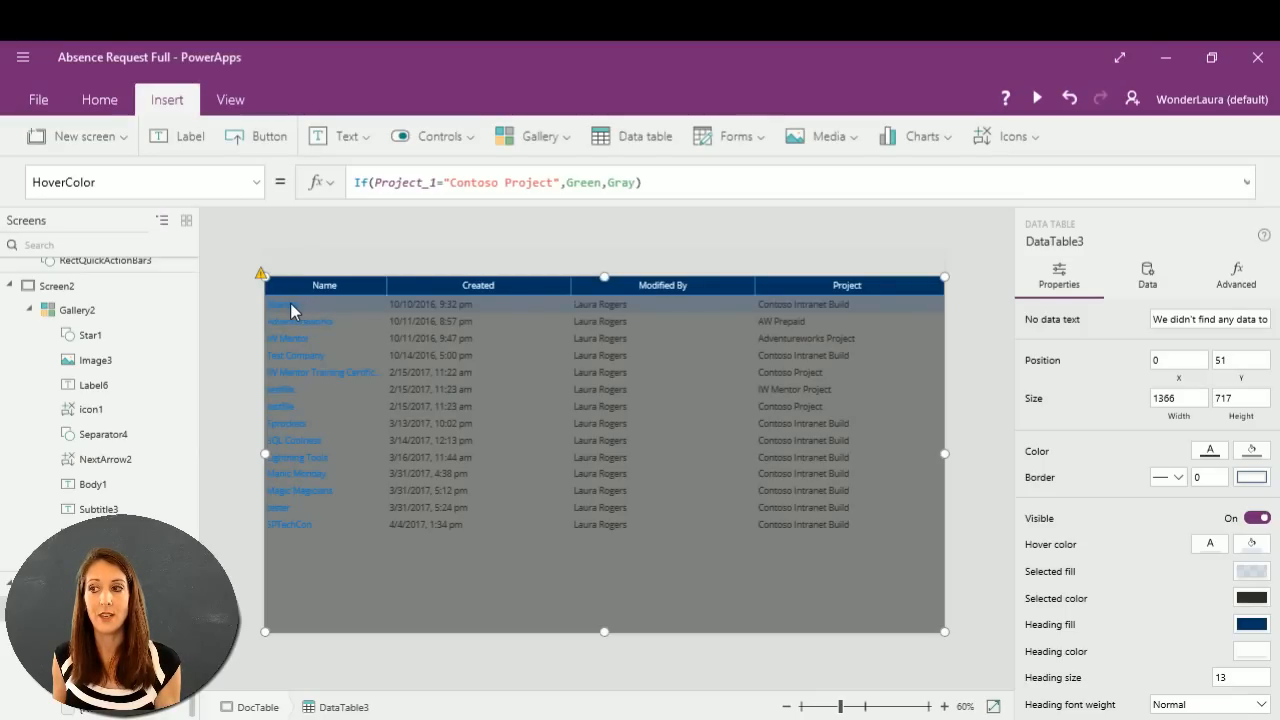
pyautogui.click(326, 306)
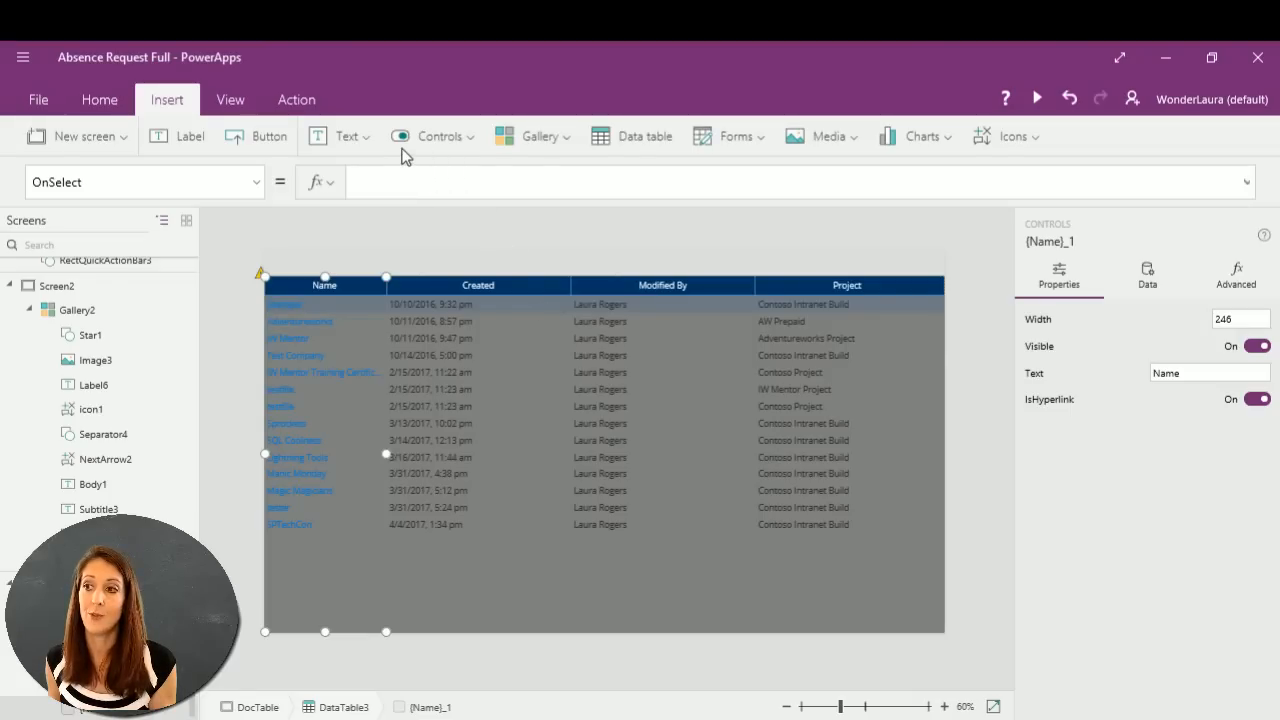
pyautogui.click(992, 141)
pyautogui.click(1030, 198)
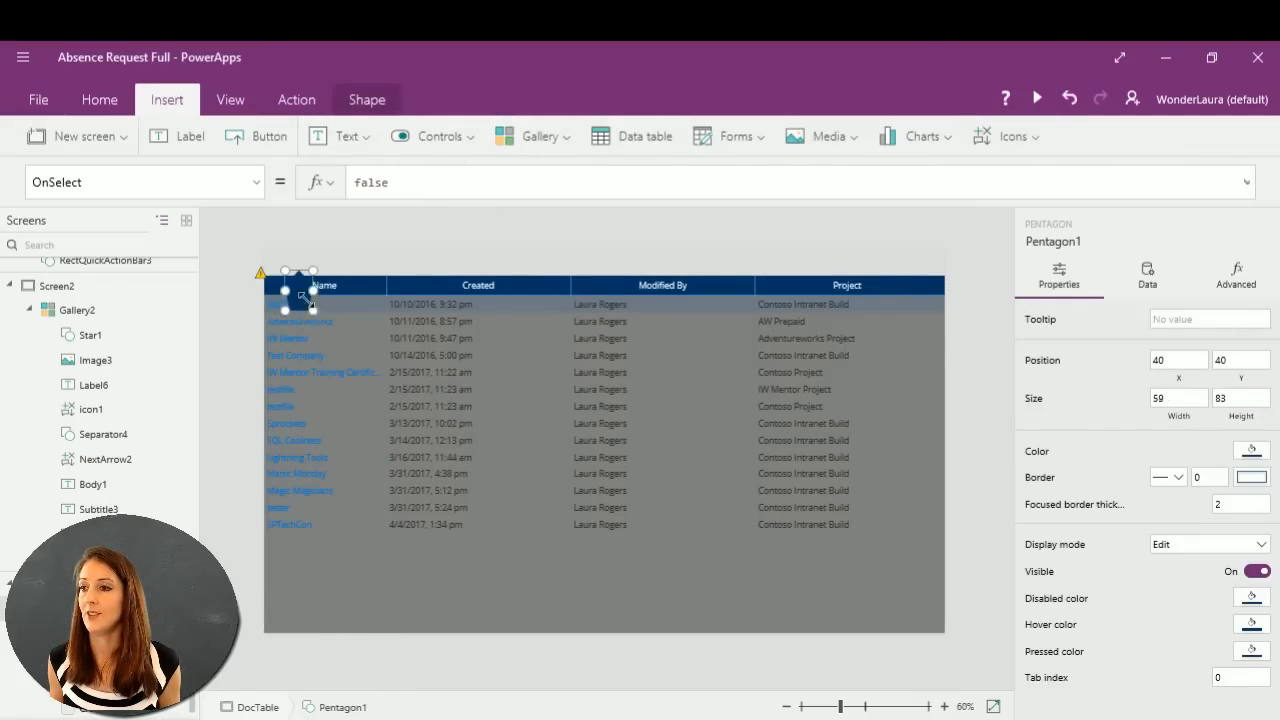
pyautogui.moveTo(305, 295); pyautogui.dragTo(364, 291)
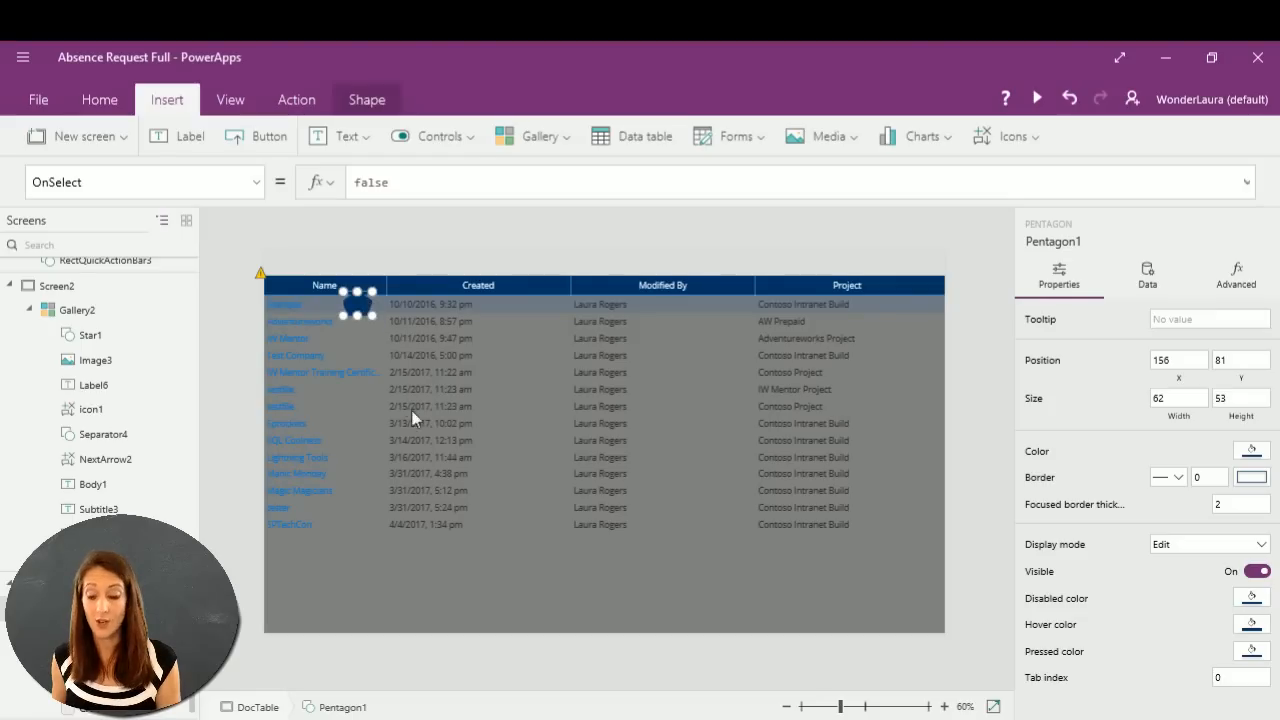
pyautogui.press('Delete')
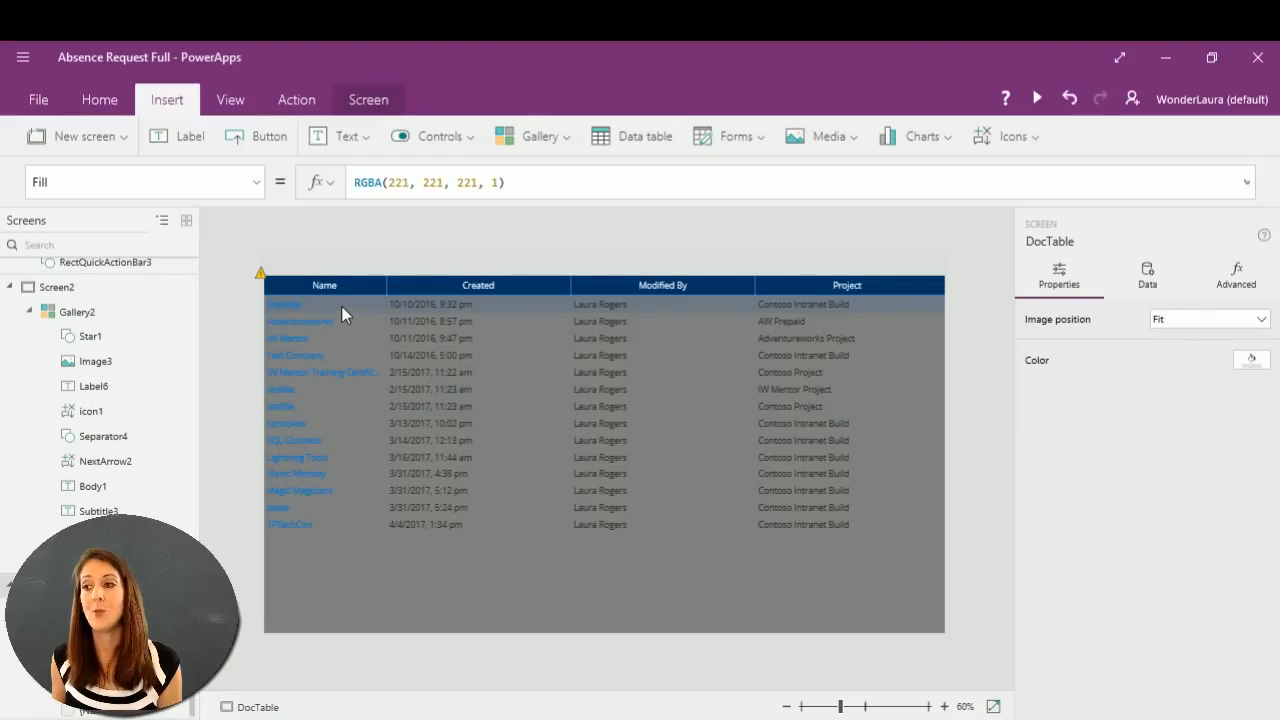
pyautogui.click(343, 302)
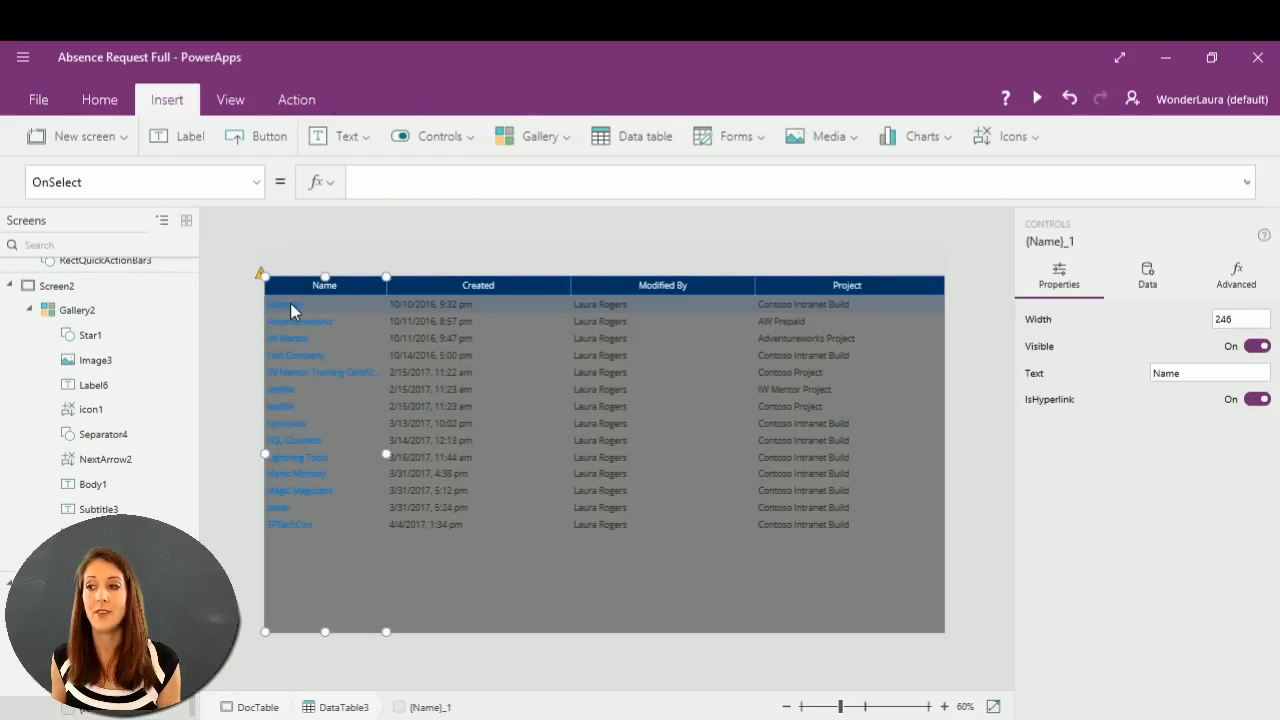